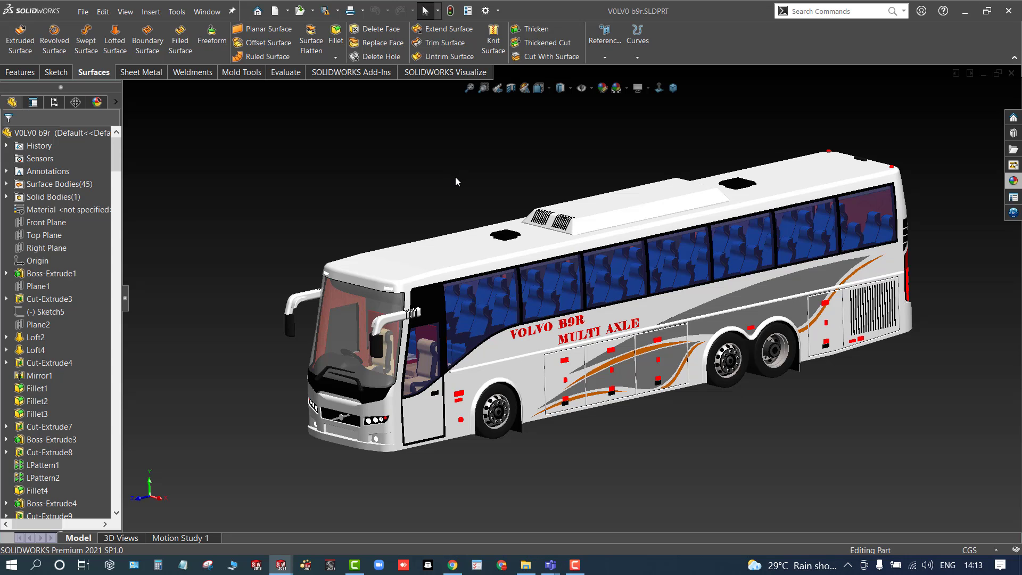
- Share the entire desktop, Screen #1, in the Teams meeting and return to the bus model in SOLIDWORKS
{"action": "middle_click_drag", "start_coordinate": [456, 178], "coordinate": [461, 191]}
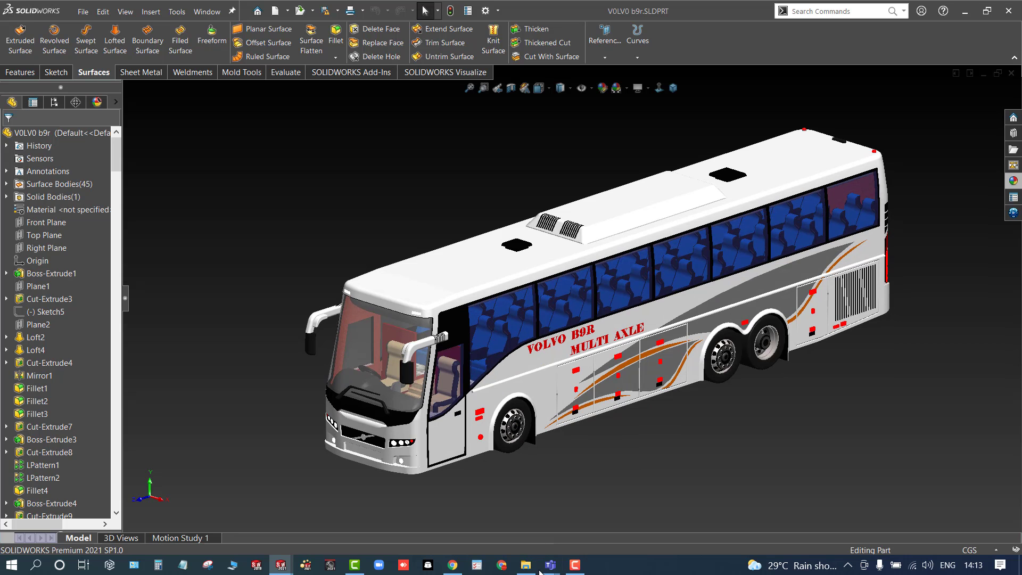
{"action": "mouse_move", "coordinate": [550, 565]}
{"action": "left_click", "coordinate": [605, 522]}
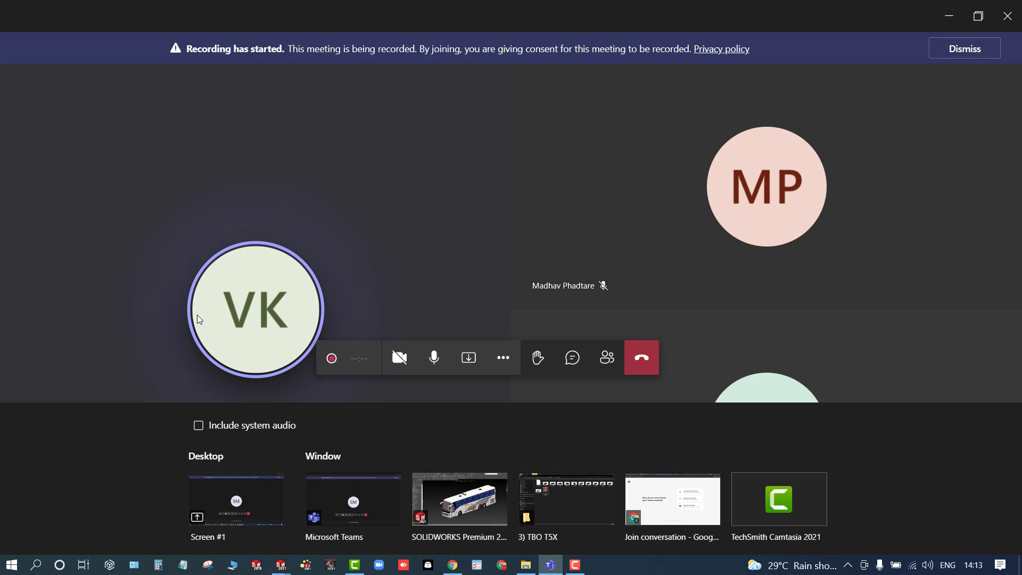
{"action": "left_click", "coordinate": [250, 509]}
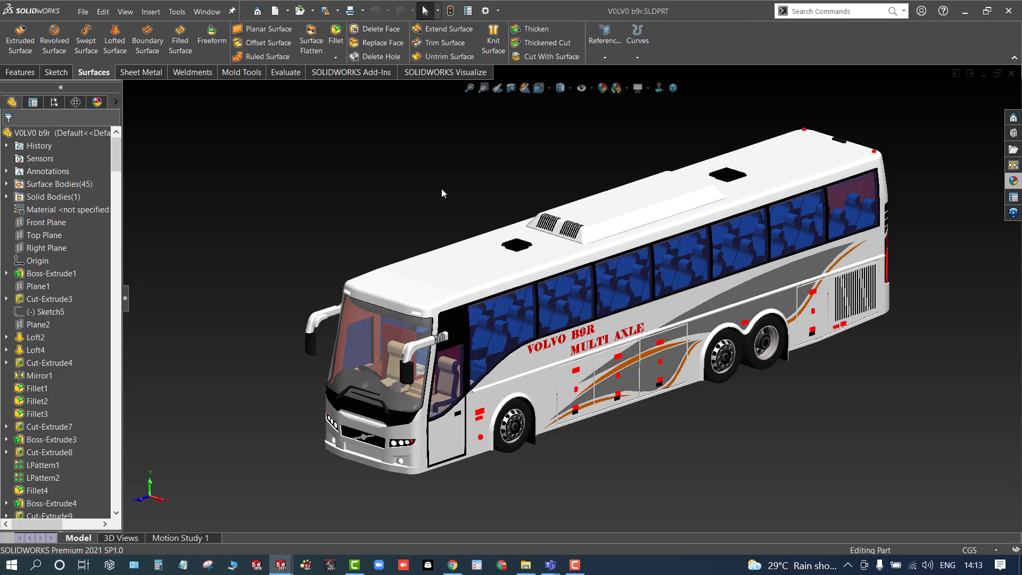
{"action": "middle_click_drag", "start_coordinate": [412, 161], "coordinate": [491, 166]}
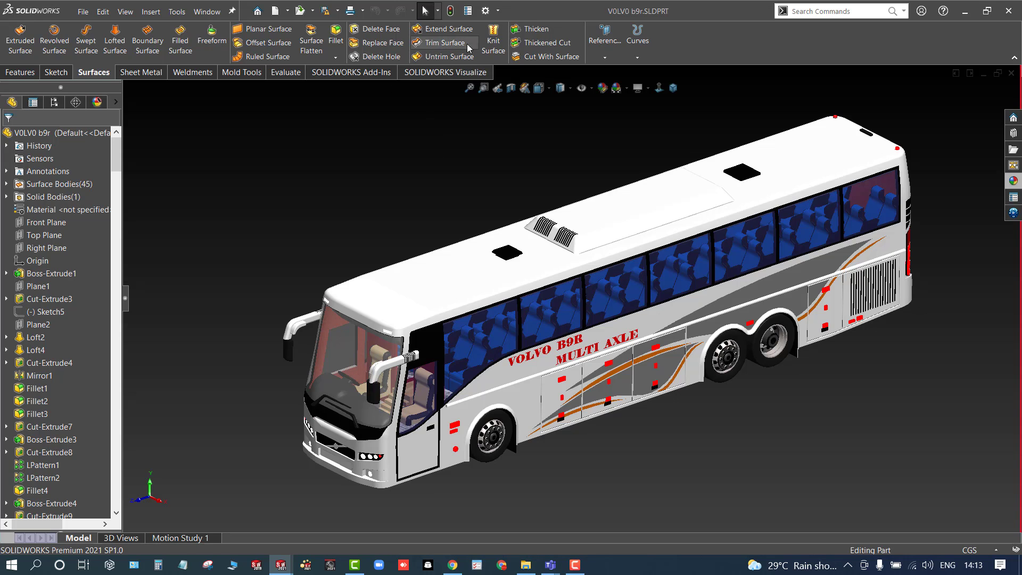
- Review the available SOLIDWORKS add-ins in the Add-Ins list and accept the settings
{"action": "left_click", "coordinate": [498, 11]}
{"action": "left_click", "coordinate": [513, 54]}
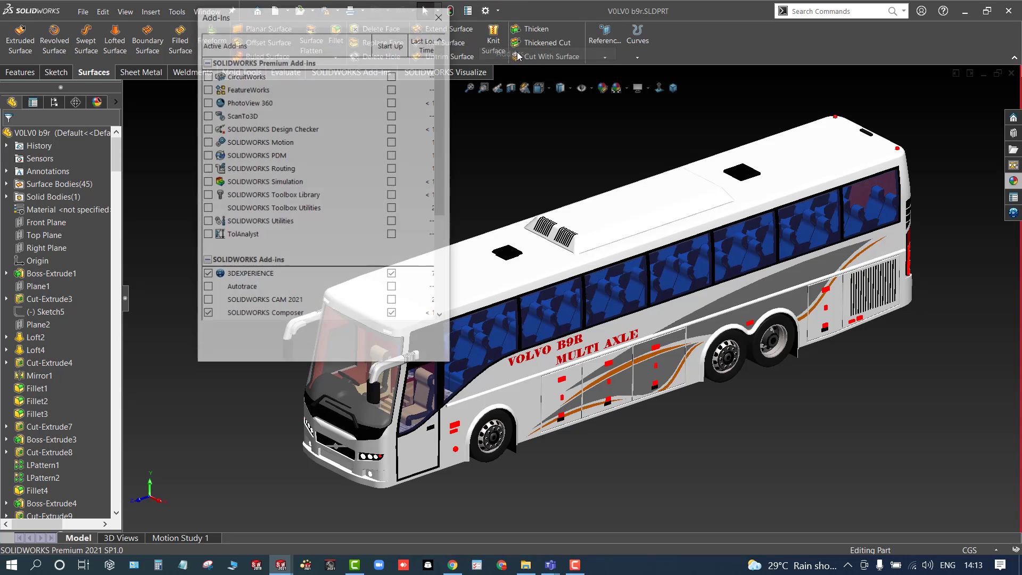
{"action": "scroll", "coordinate": [275, 304], "scroll_direction": "down", "scroll_amount": 5}
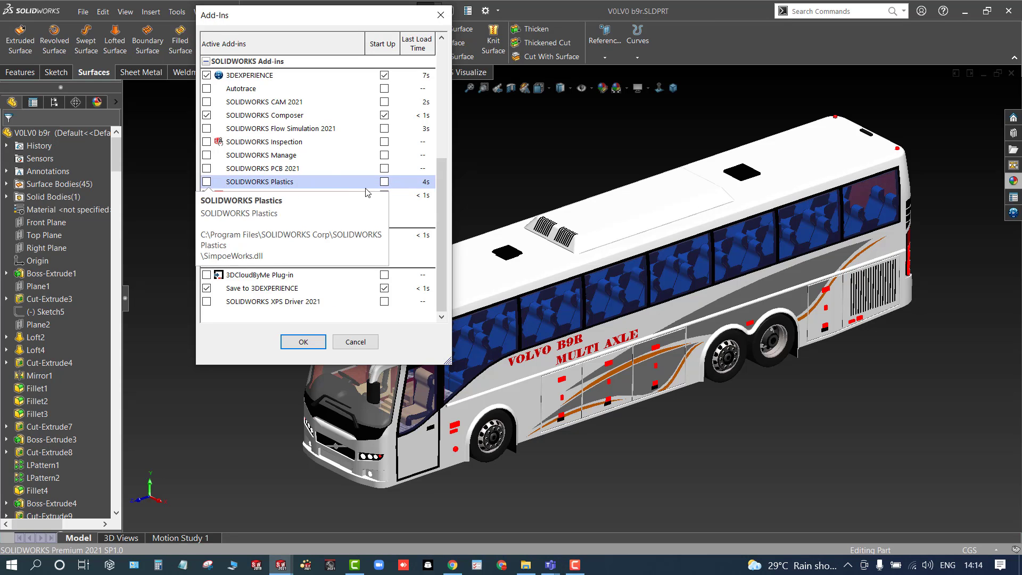
{"action": "left_click", "coordinate": [303, 342]}
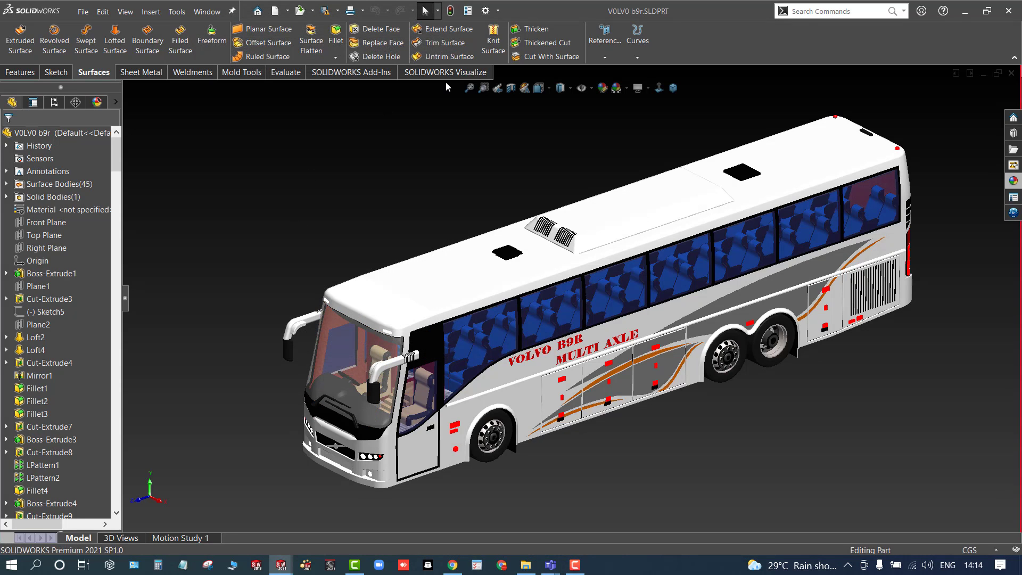
- Export the bus part to SOLIDWORKS Visualize with Export Advanced, saving the older file in the current version
{"action": "left_click", "coordinate": [446, 72]}
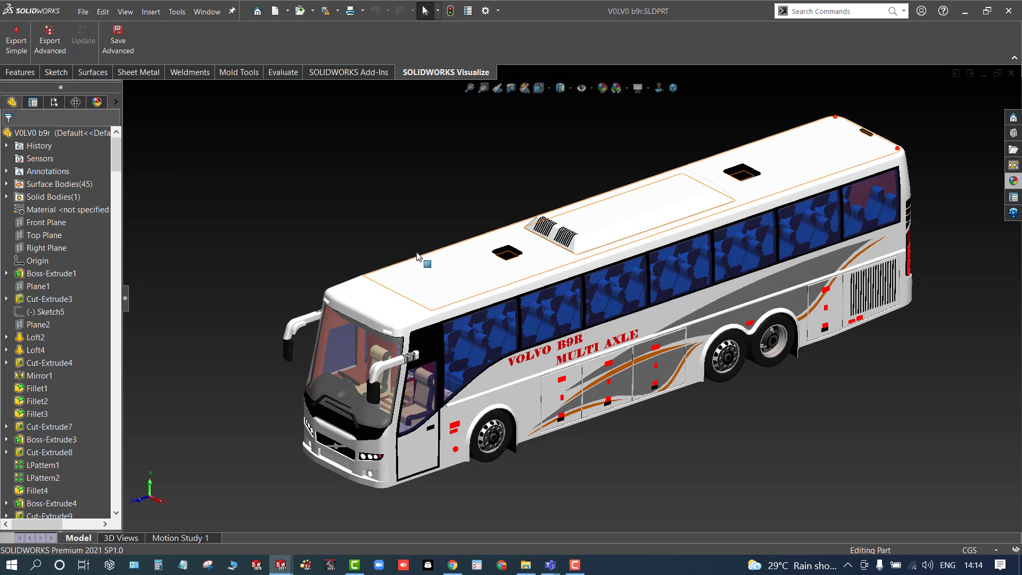
{"action": "middle_click_drag", "start_coordinate": [891, 276], "coordinate": [844, 441]}
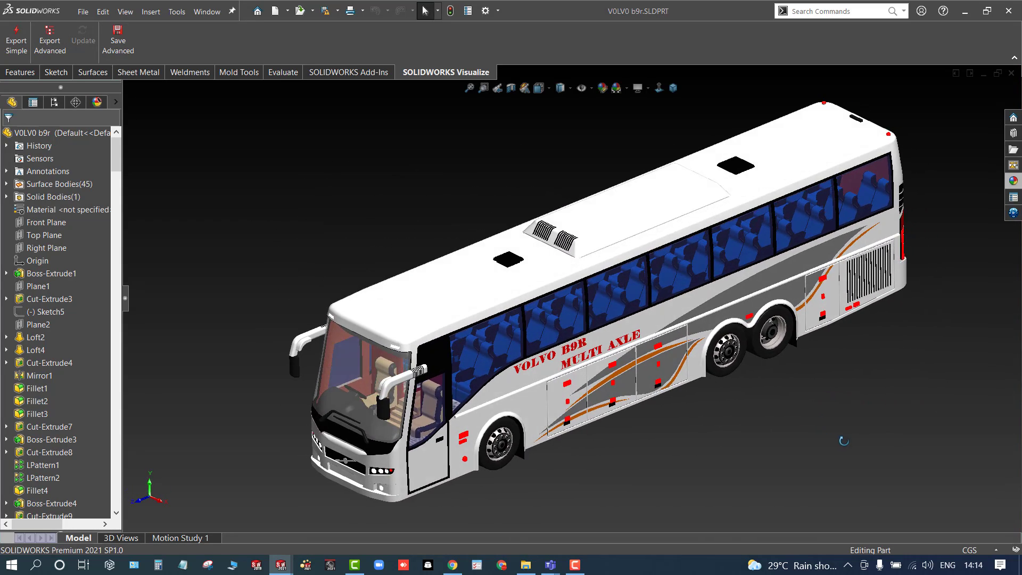
{"action": "left_click", "coordinate": [50, 49]}
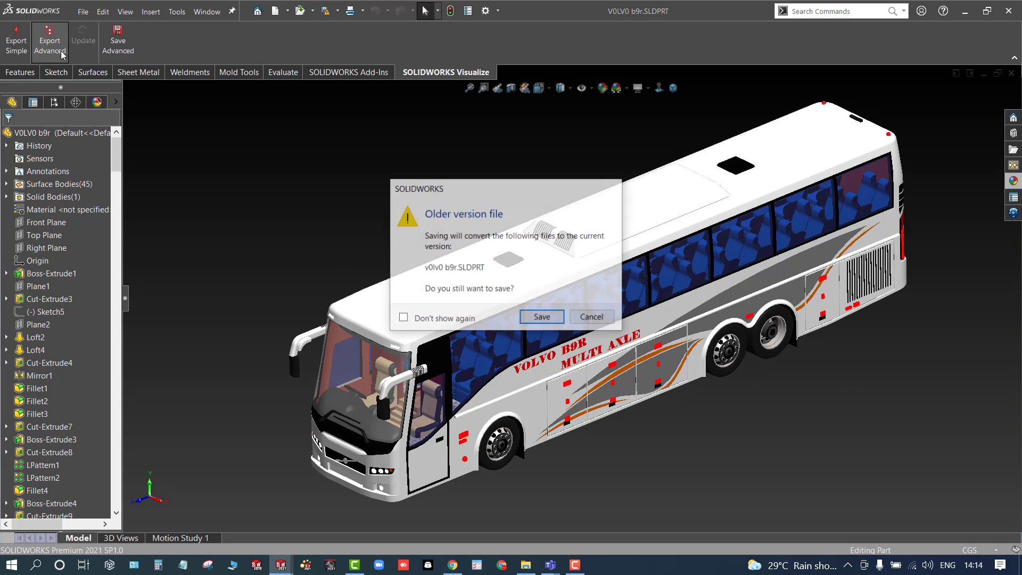
{"action": "left_click", "coordinate": [542, 318]}
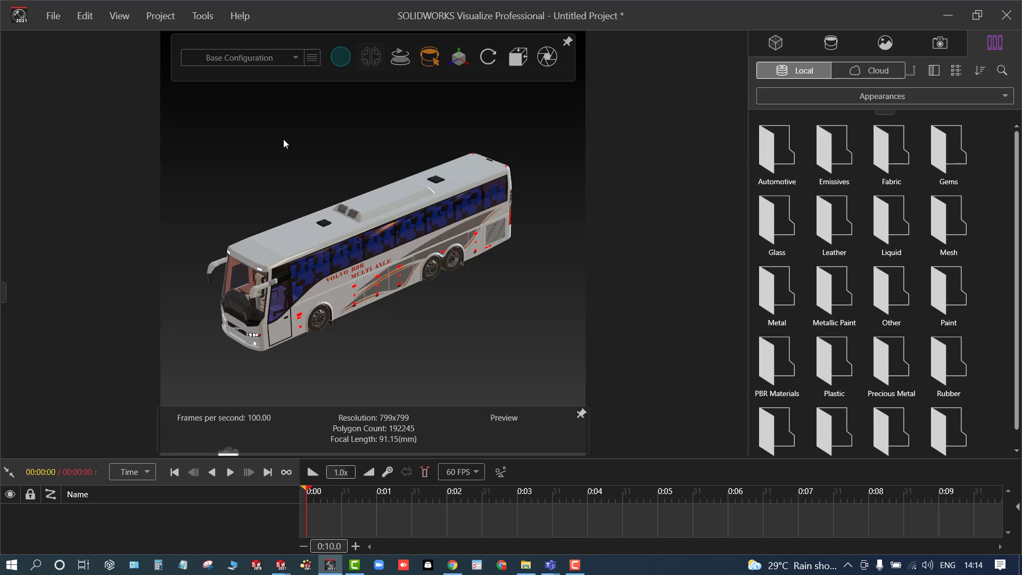
- Examine the imported bus from different distances and angles and look over the project commands
{"action": "scroll", "coordinate": [283, 139], "scroll_direction": "up", "scroll_amount": 1}
{"action": "scroll", "coordinate": [384, 305], "scroll_direction": "down", "scroll_amount": 1}
{"action": "scroll", "coordinate": [387, 309], "scroll_direction": "up", "scroll_amount": 2}
{"action": "scroll", "coordinate": [387, 309], "scroll_direction": "down", "scroll_amount": 1}
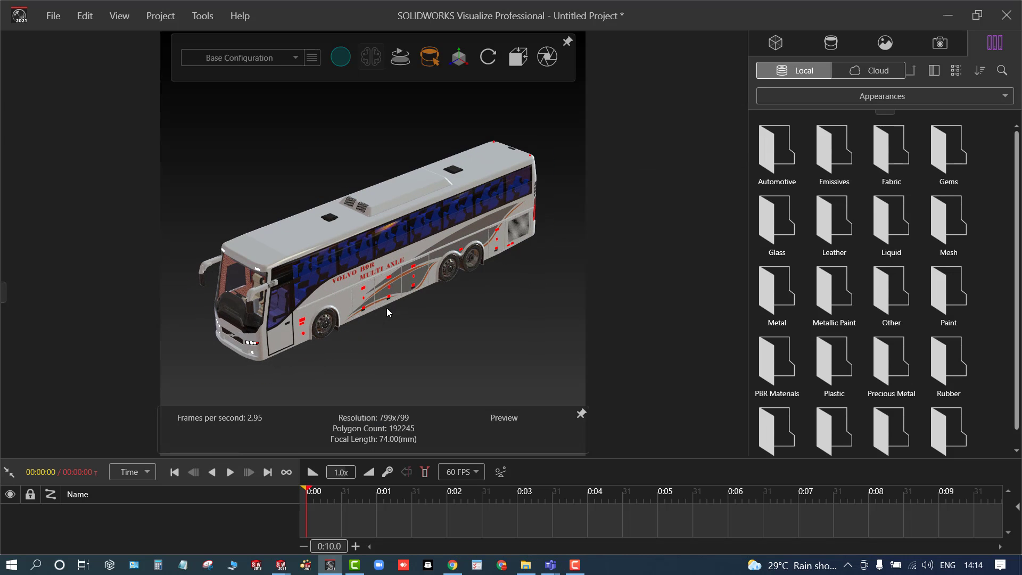
{"action": "middle_click_drag", "start_coordinate": [411, 281], "coordinate": [415, 248]}
{"action": "scroll", "coordinate": [415, 248], "scroll_direction": "up", "scroll_amount": 2}
{"action": "scroll", "coordinate": [415, 247], "scroll_direction": "down", "scroll_amount": 1}
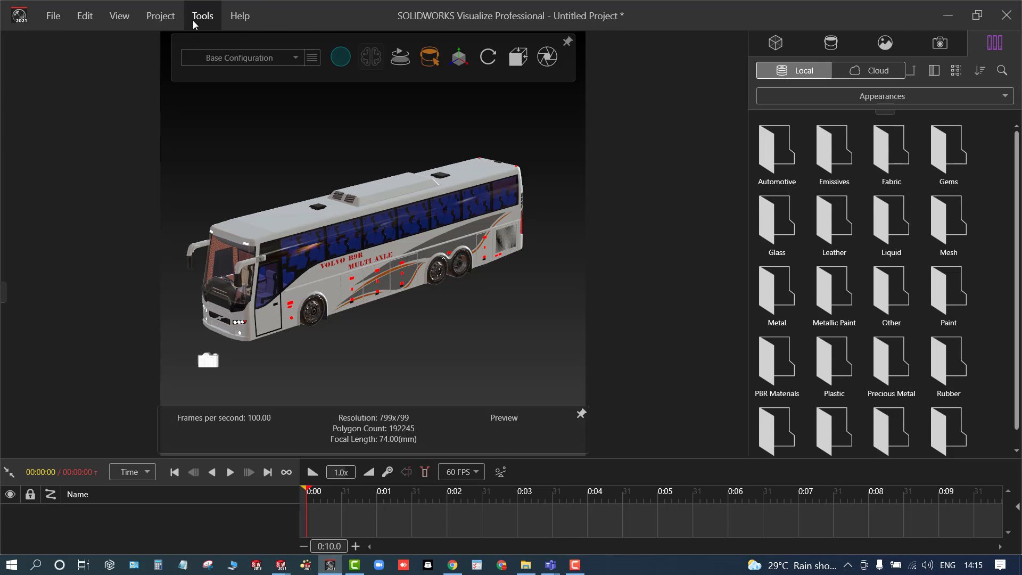
{"action": "left_click", "coordinate": [176, 19]}
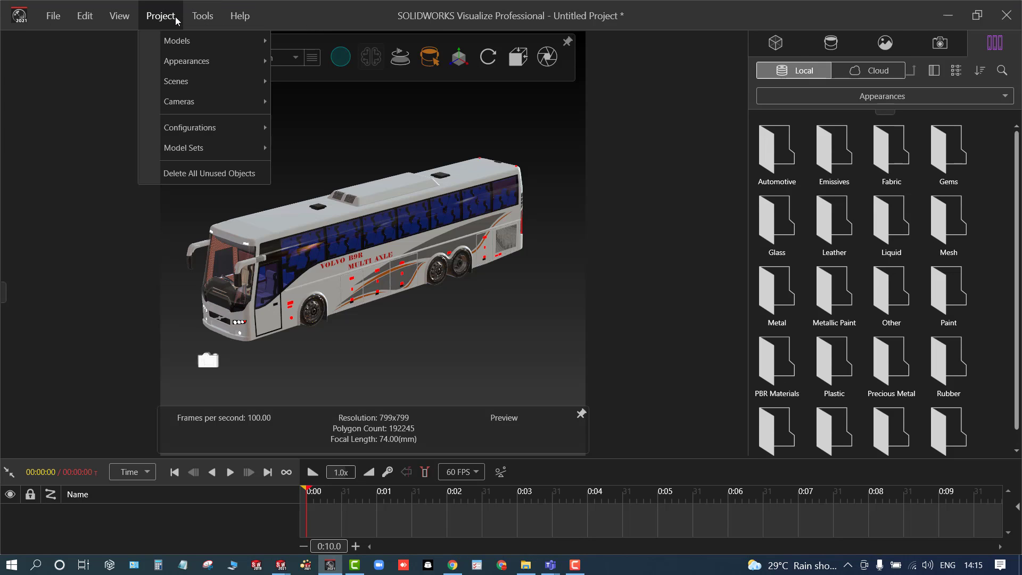
{"action": "left_click", "coordinate": [90, 75]}
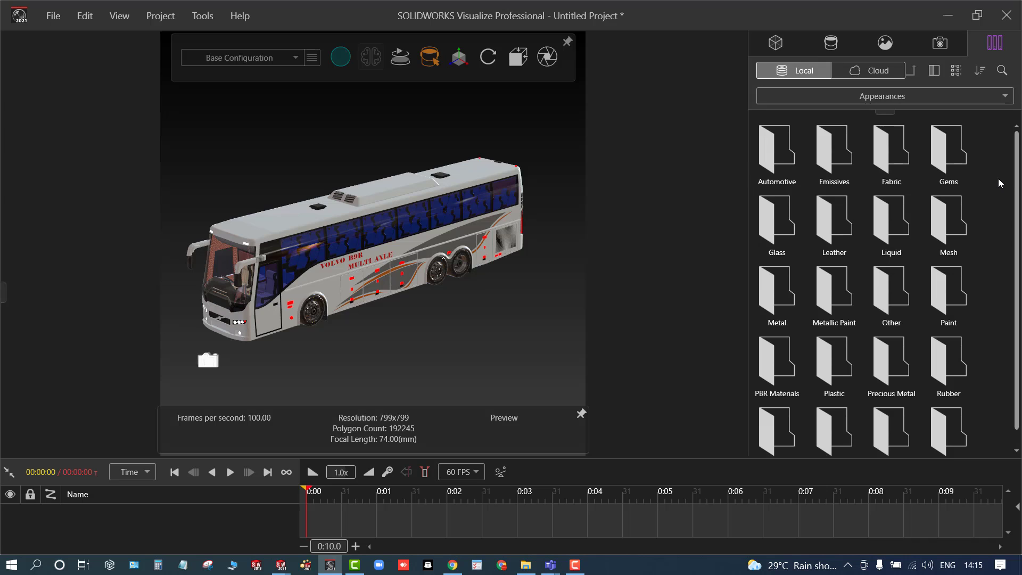
- Select the V0LV0 b9r (Default) model and snap it to the floor
{"action": "left_click", "coordinate": [780, 45]}
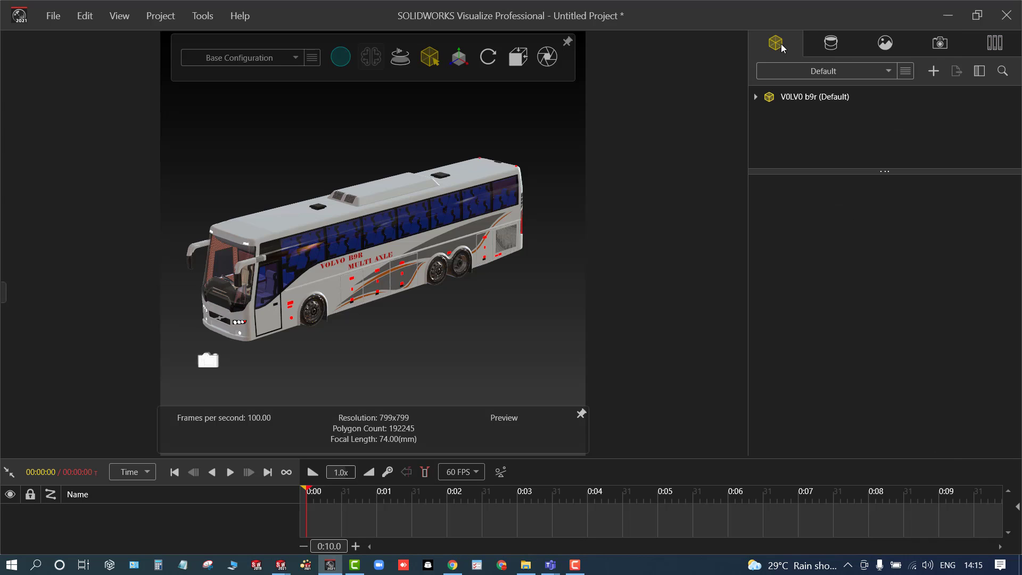
{"action": "left_click", "coordinate": [795, 98]}
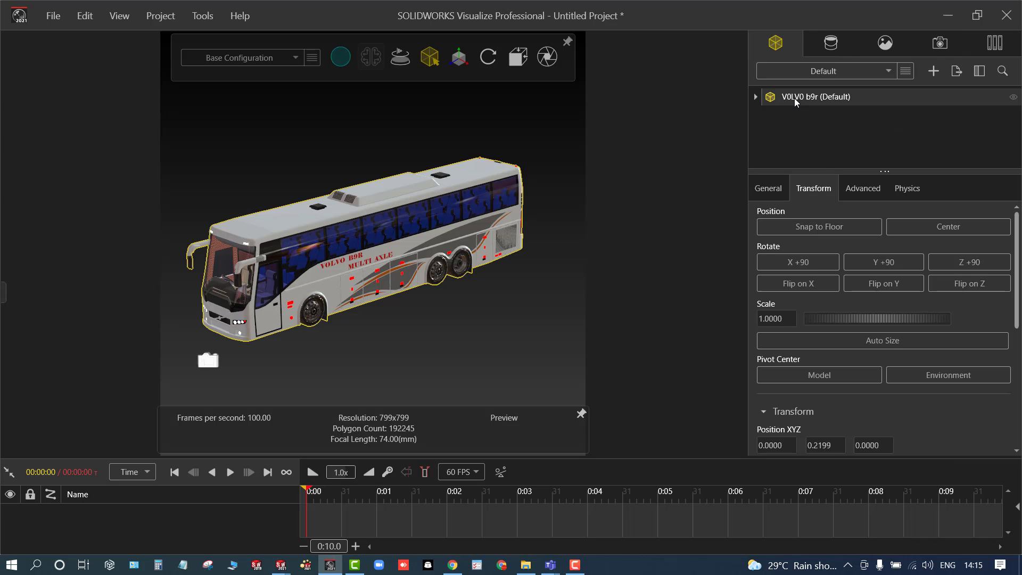
{"action": "left_click", "coordinate": [810, 229]}
{"action": "left_click_drag", "start_coordinate": [476, 312], "coordinate": [471, 321]}
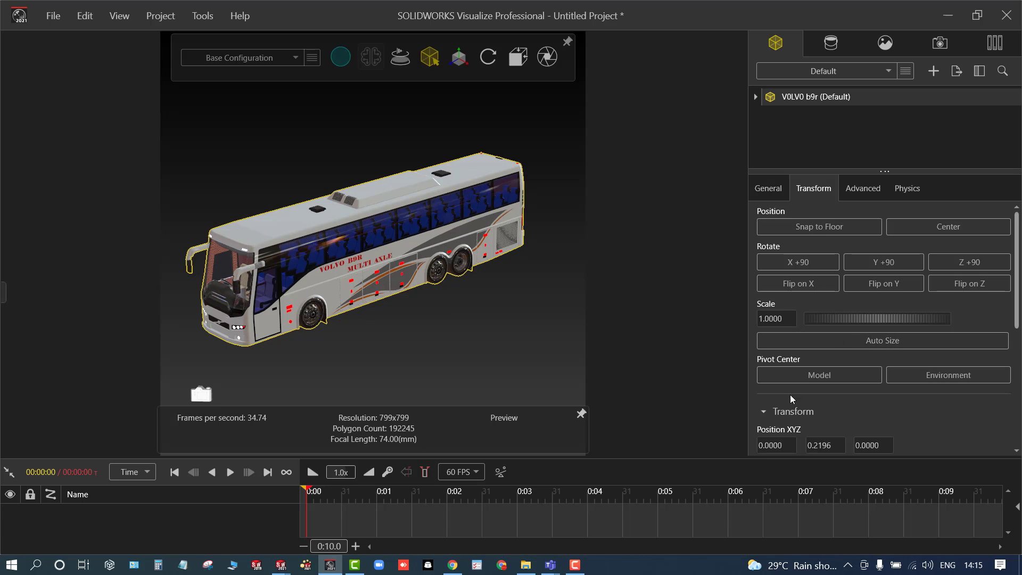
- Review the bus model's position, rotation, scale and pivot settings, and the appearances imported with it
{"action": "scroll", "coordinate": [804, 410], "scroll_direction": "down", "scroll_amount": 3}
{"action": "scroll", "coordinate": [807, 413], "scroll_direction": "down", "scroll_amount": 2}
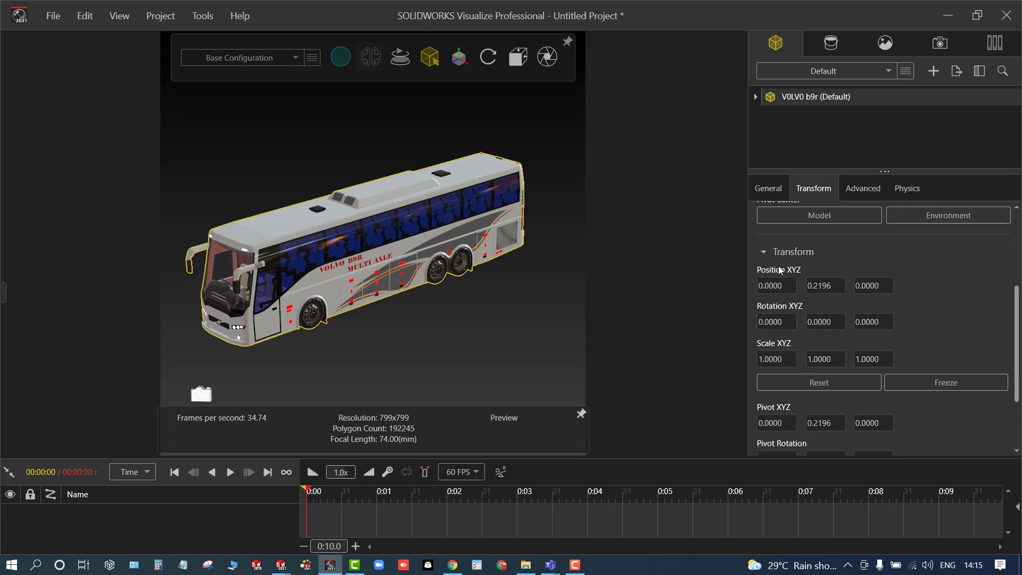
{"action": "scroll", "coordinate": [801, 412], "scroll_direction": "down", "scroll_amount": 3}
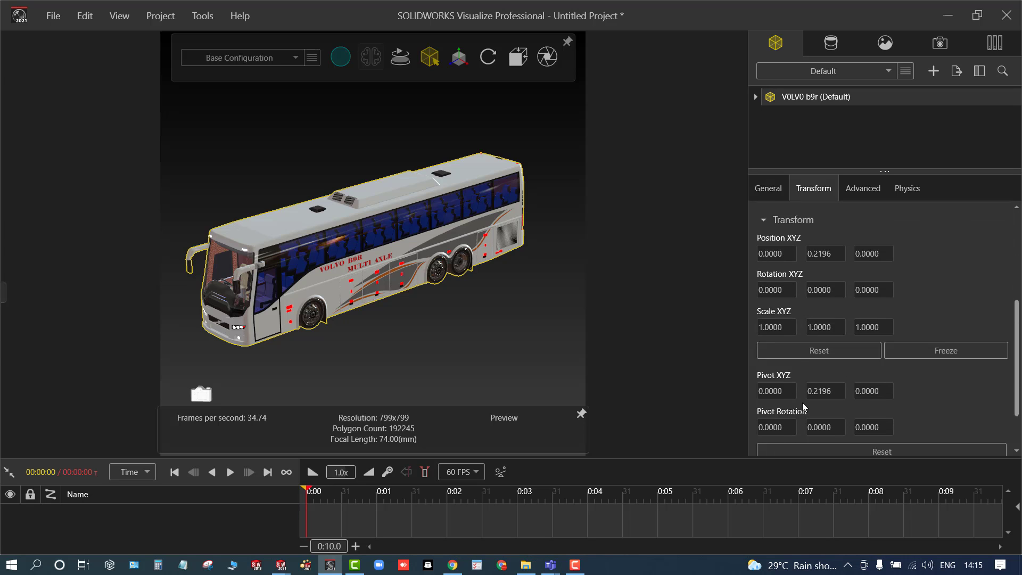
{"action": "scroll", "coordinate": [789, 311], "scroll_direction": "up", "scroll_amount": 4}
{"action": "scroll", "coordinate": [789, 311], "scroll_direction": "up", "scroll_amount": 2}
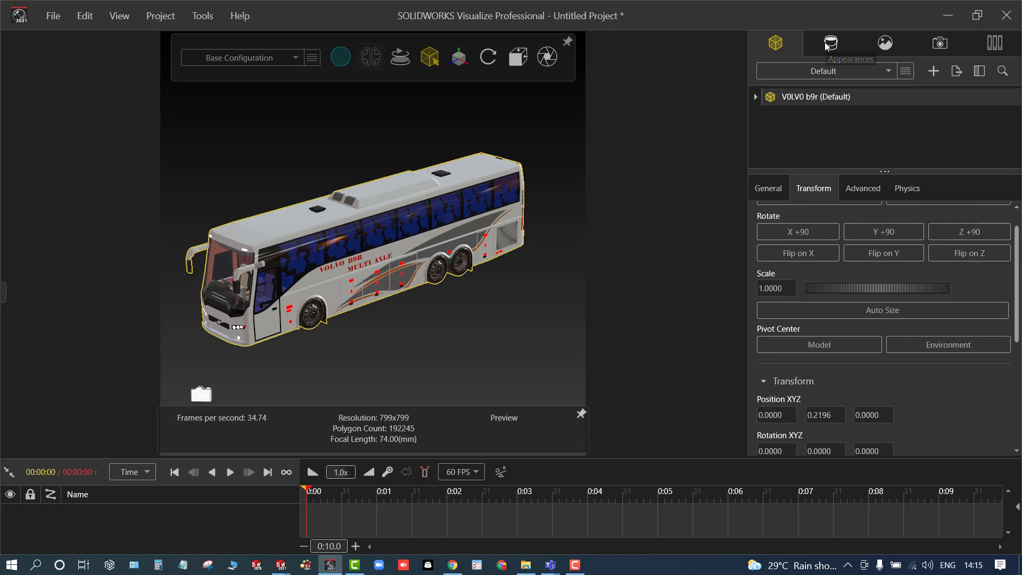
{"action": "left_click", "coordinate": [830, 44]}
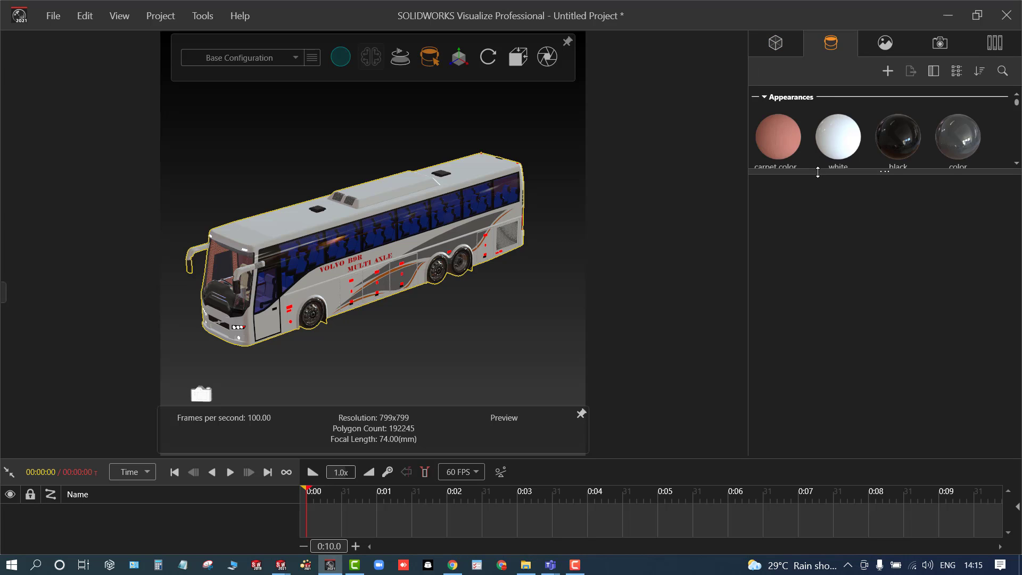
{"action": "left_click_drag", "start_coordinate": [824, 171], "coordinate": [835, 432]}
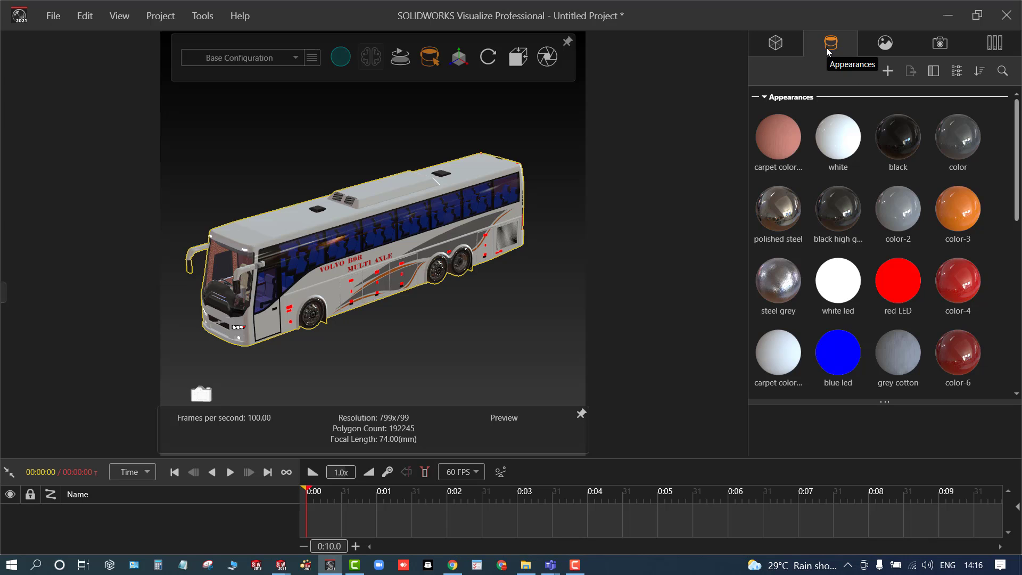
- Try the grey backplate in the scene and restore the black gradient backplate
{"action": "left_click", "coordinate": [877, 48]}
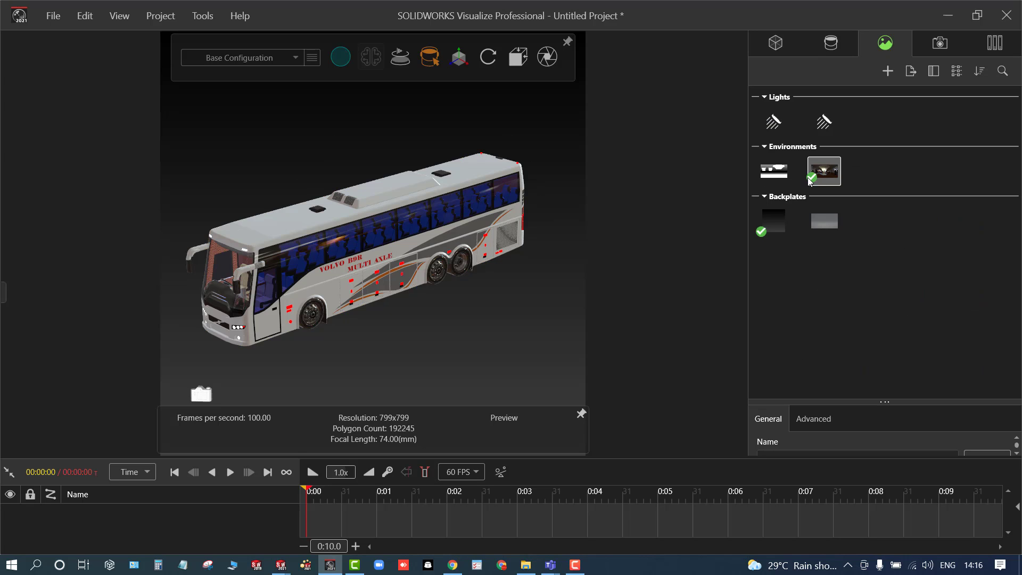
{"action": "double_click", "coordinate": [830, 229]}
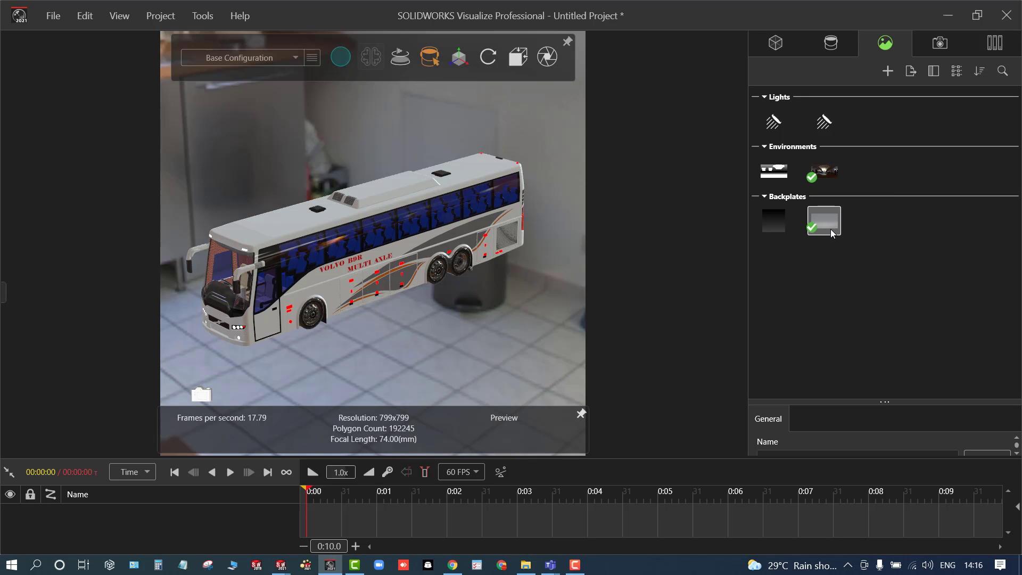
{"action": "double_click", "coordinate": [779, 230]}
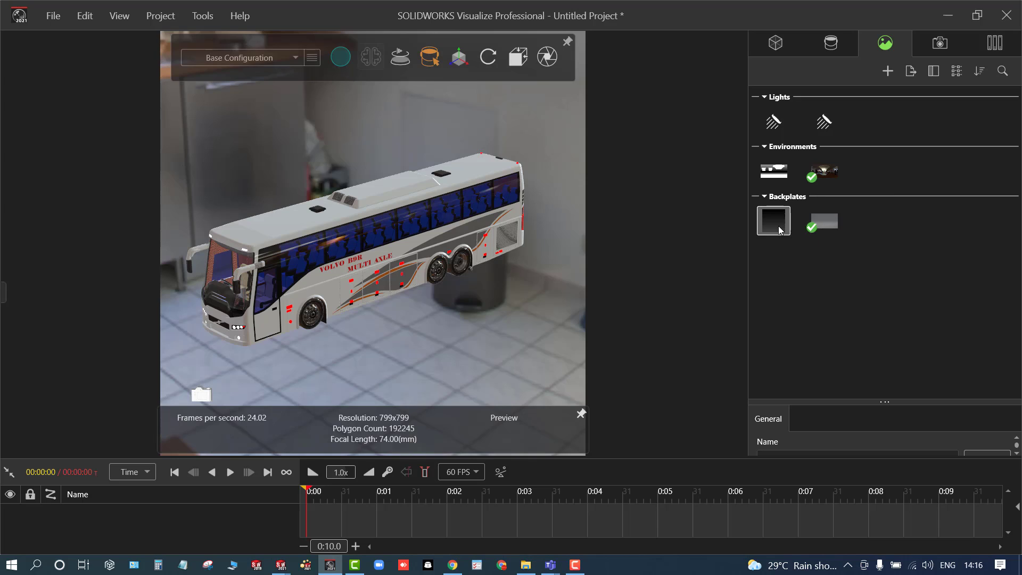
- Activate the black-and-white light panel environment for the scene
{"action": "double_click", "coordinate": [775, 172]}
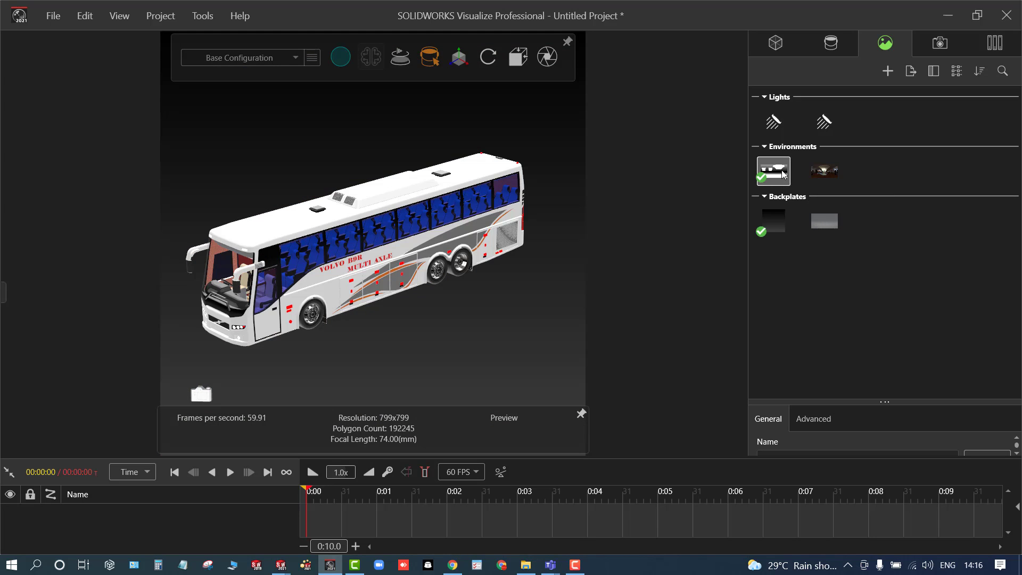
{"action": "left_click", "coordinate": [781, 234]}
{"action": "left_click", "coordinate": [799, 276]}
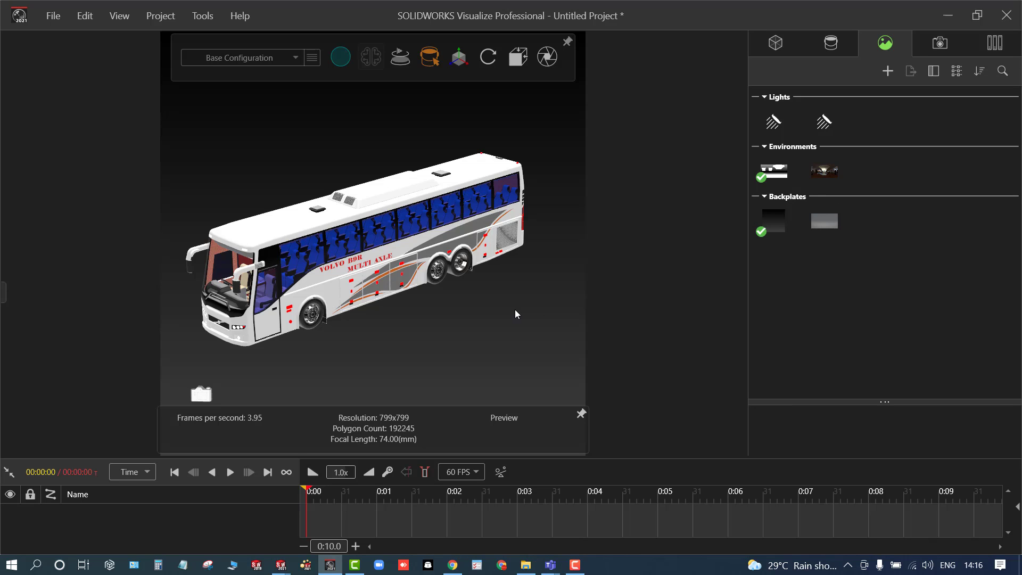
- Reposition the SOLIDWORKS Viewport camera to frame the whole bus from the front, with the windshield facing right
{"action": "left_click", "coordinate": [930, 55]}
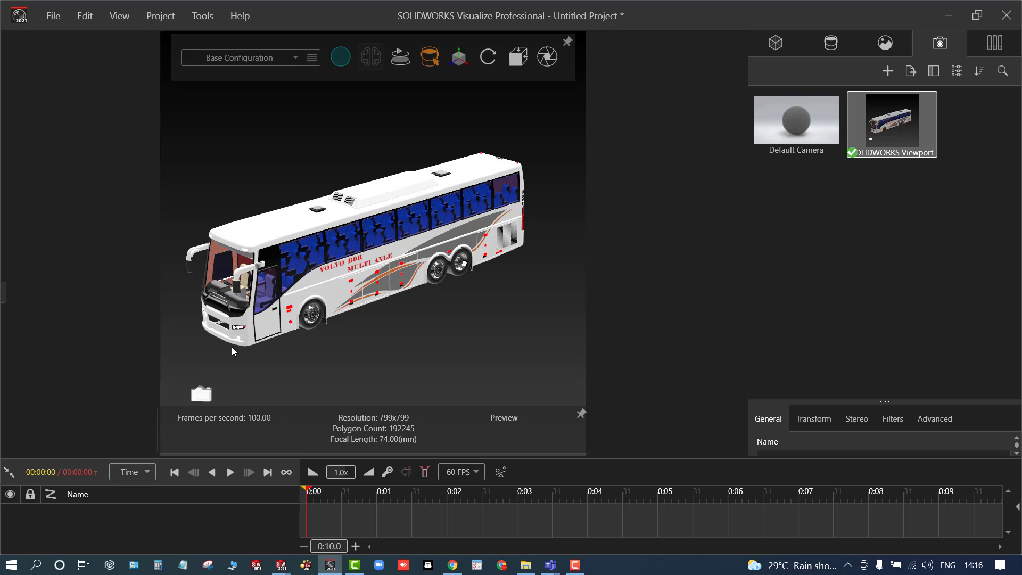
{"action": "left_click_drag", "start_coordinate": [232, 347], "coordinate": [300, 275]}
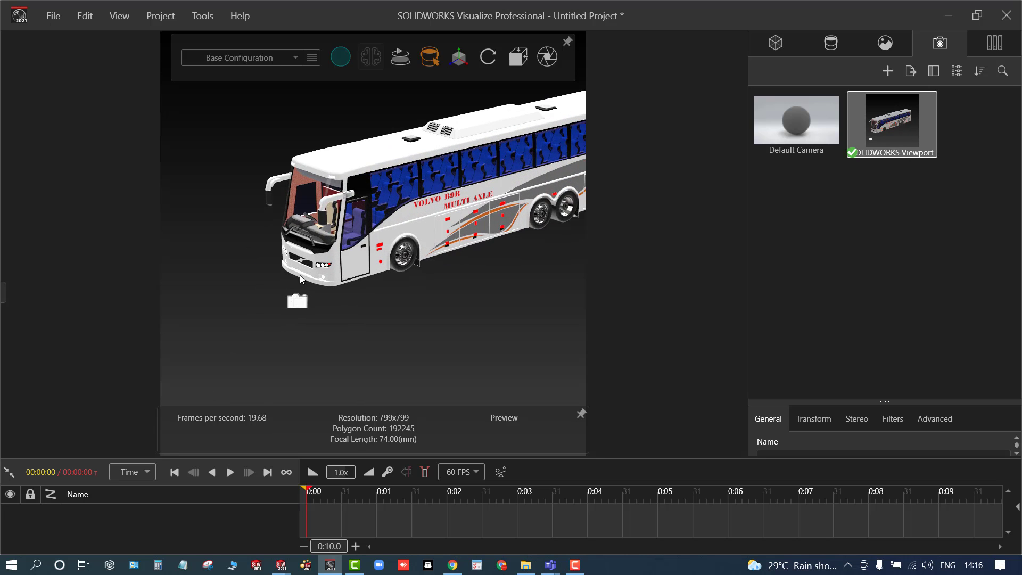
{"action": "left_click_drag", "start_coordinate": [481, 270], "coordinate": [599, 253]}
{"action": "left_click_drag", "start_coordinate": [337, 225], "coordinate": [451, 158]}
{"action": "middle_click_drag", "start_coordinate": [368, 223], "coordinate": [399, 225]}
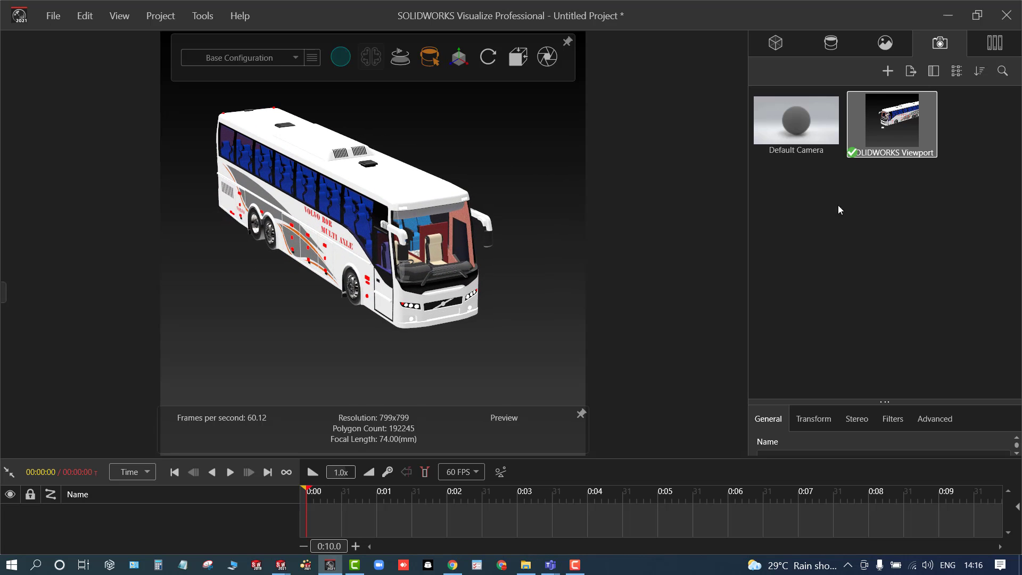
- Duplicate the SOLIDWORKS Viewport camera and activate the copy
{"action": "right_click", "coordinate": [881, 121]}
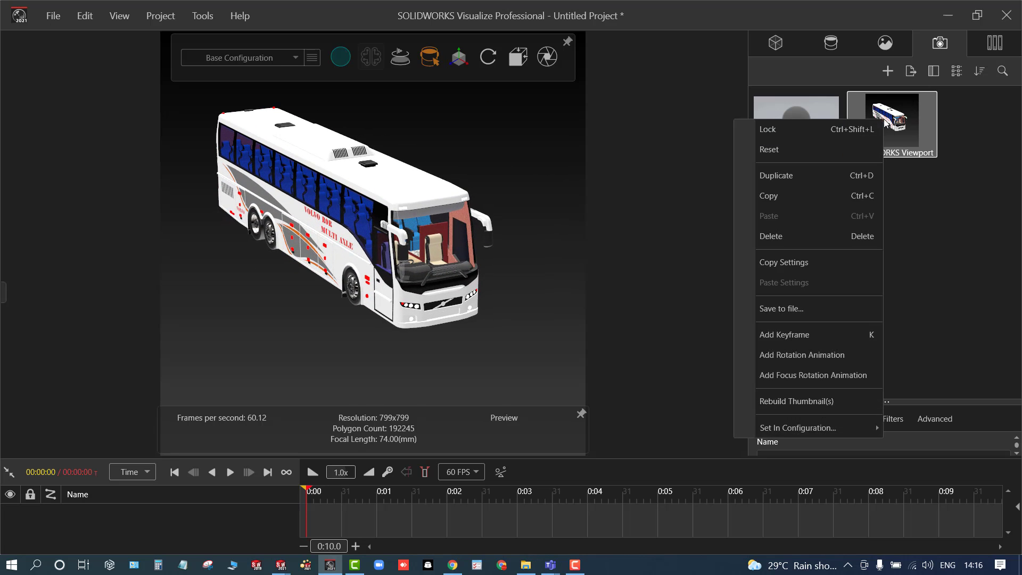
{"action": "left_click", "coordinate": [936, 185]}
{"action": "left_click", "coordinate": [918, 153]}
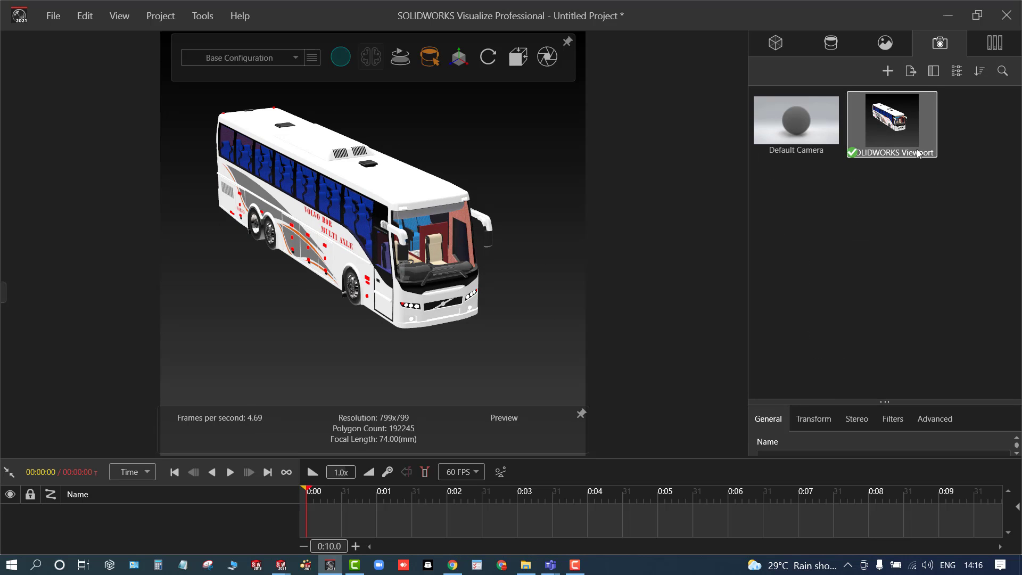
{"action": "key", "text": "ctrl+d"}
{"action": "left_click", "coordinate": [871, 231]}
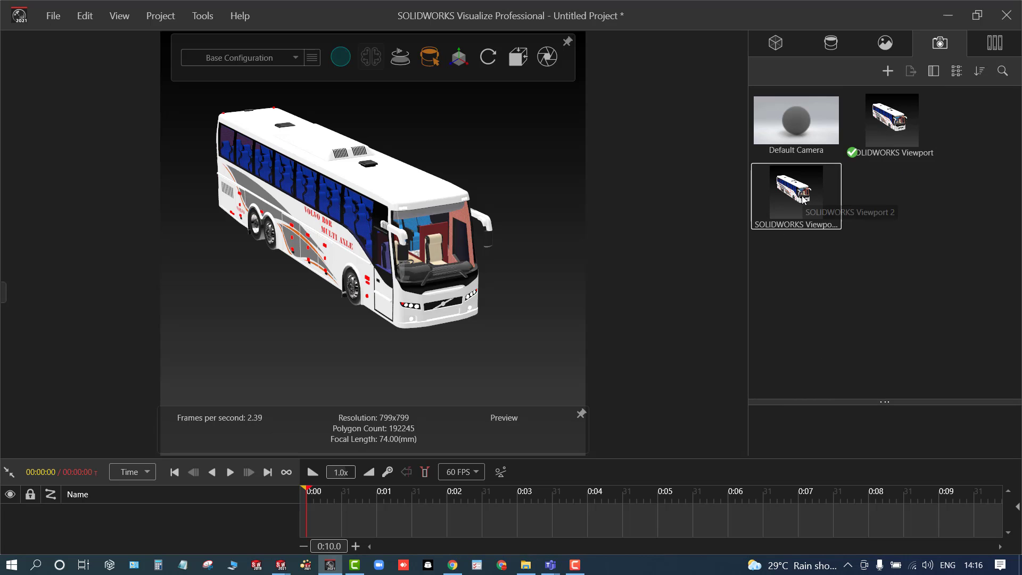
{"action": "double_click", "coordinate": [803, 198]}
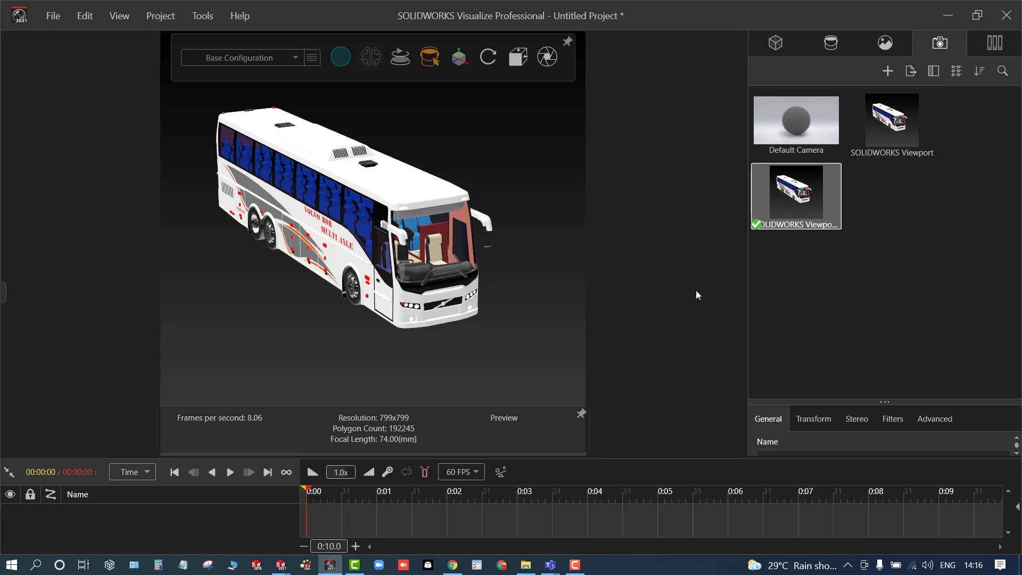
- Orbit the copied camera to a front view with the windshield facing left, and zoom the original SOLIDWORKS Viewport camera closer to the bus
{"action": "left_click_drag", "start_coordinate": [465, 330], "coordinate": [216, 318]}
{"action": "double_click", "coordinate": [908, 127]}
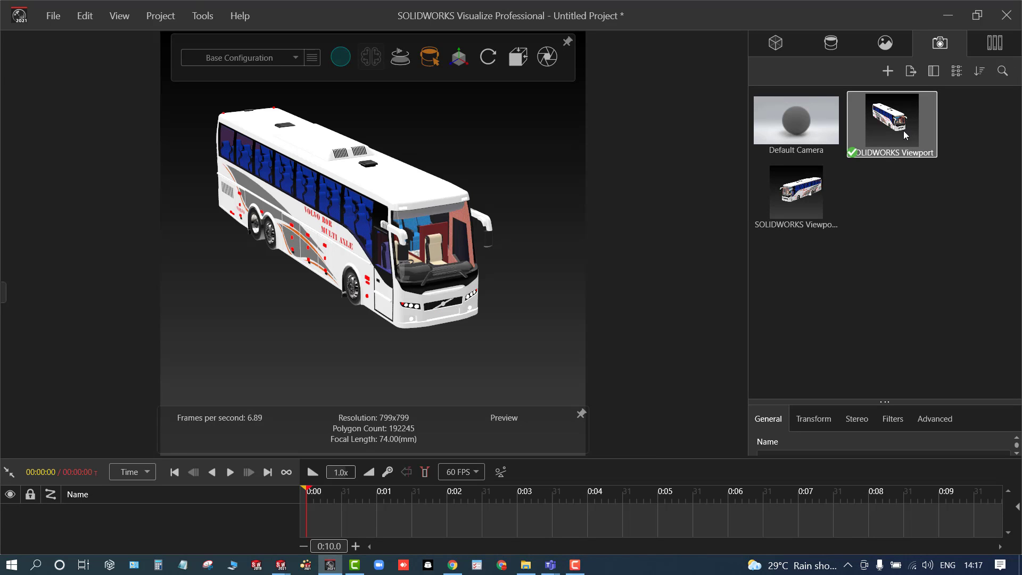
{"action": "left_click", "coordinate": [911, 205]}
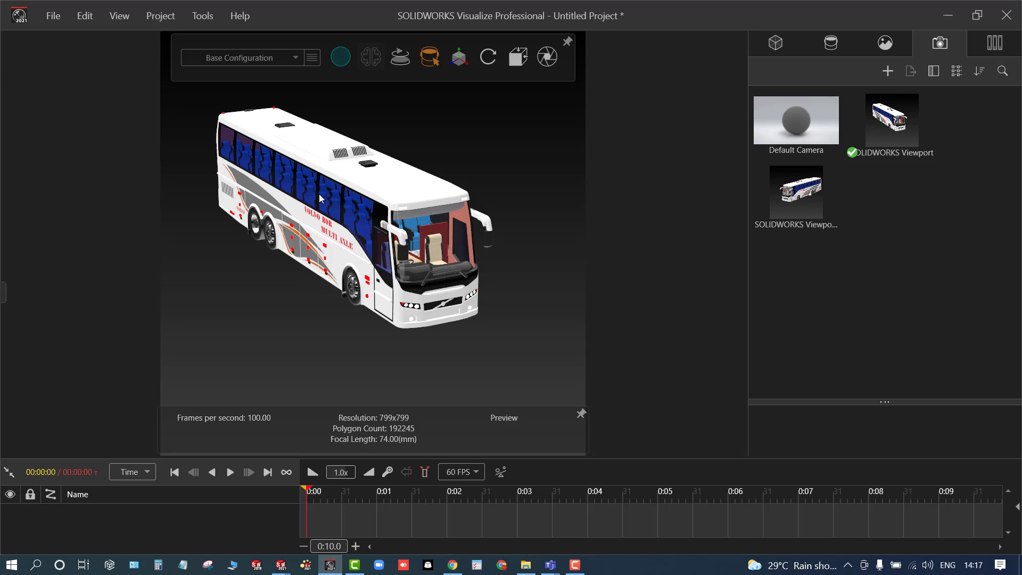
{"action": "scroll", "coordinate": [318, 211], "scroll_direction": "up", "scroll_amount": 2}
{"action": "scroll", "coordinate": [318, 210], "scroll_direction": "up", "scroll_amount": 3}
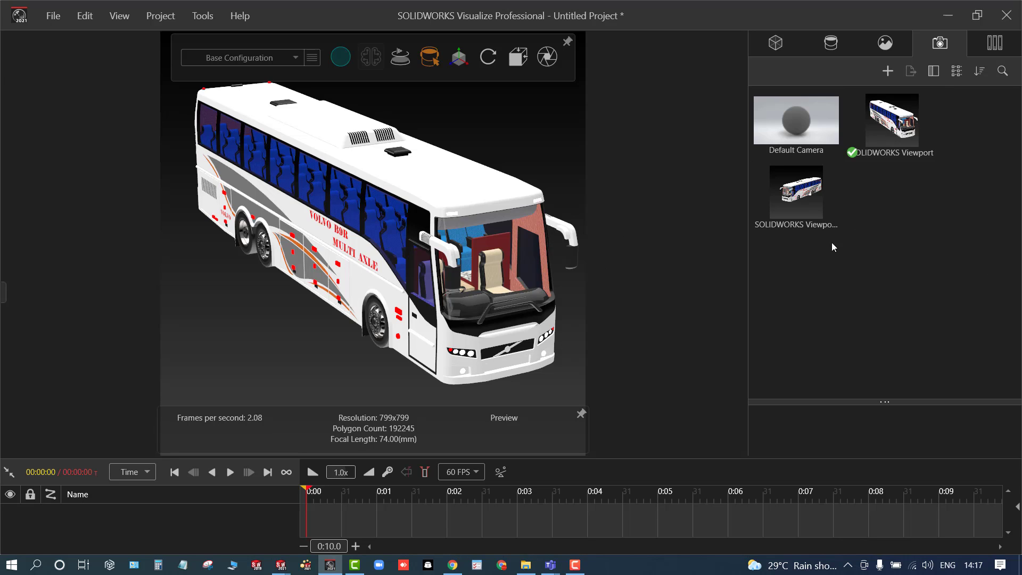
- Duplicate the camera that shows the bus facing left and activate the new copy
{"action": "left_click", "coordinate": [829, 211]}
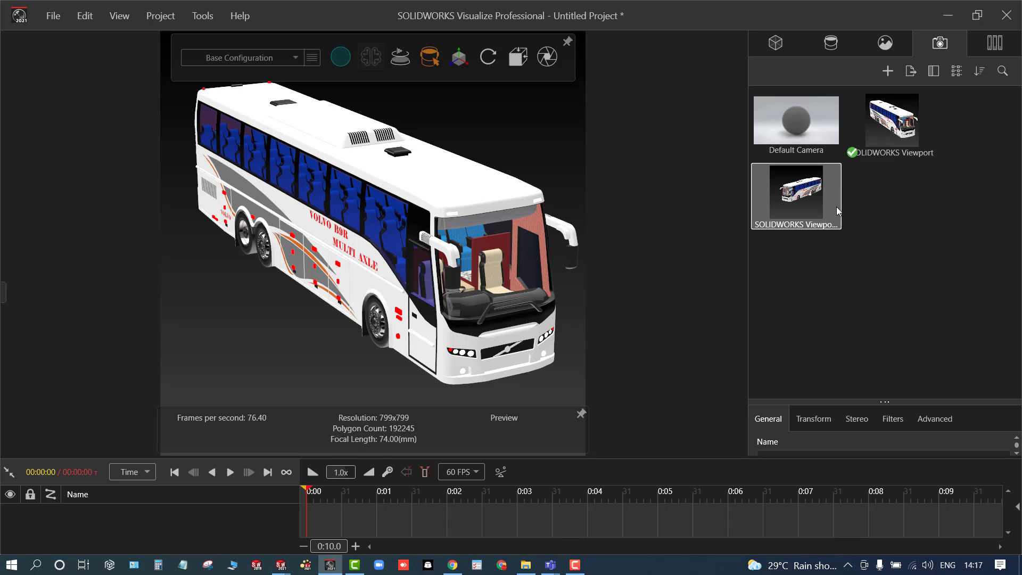
{"action": "key", "text": "ctrl+c"}
{"action": "key", "text": "ctrl+v"}
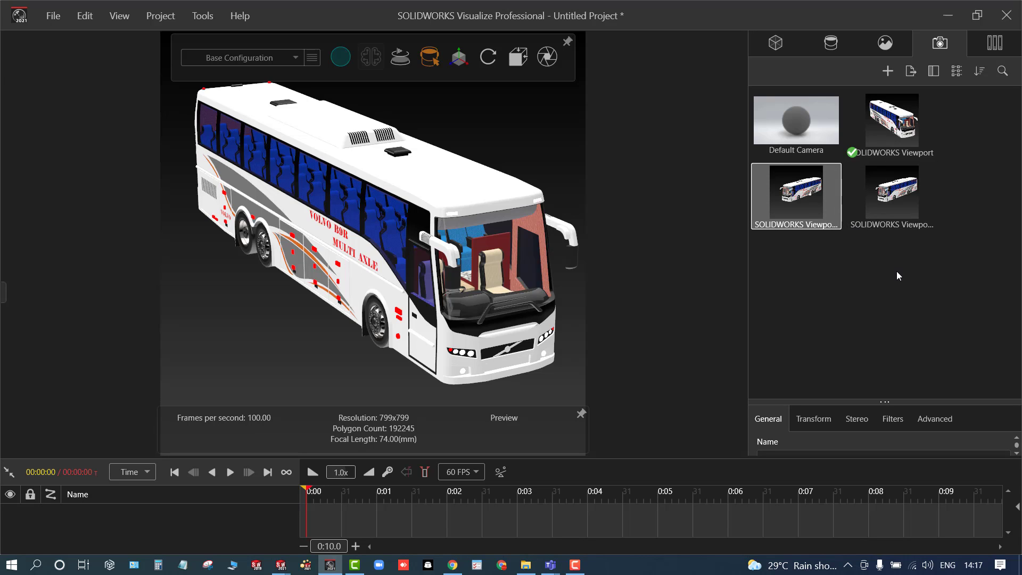
{"action": "left_click", "coordinate": [897, 271]}
{"action": "left_click", "coordinate": [898, 213]}
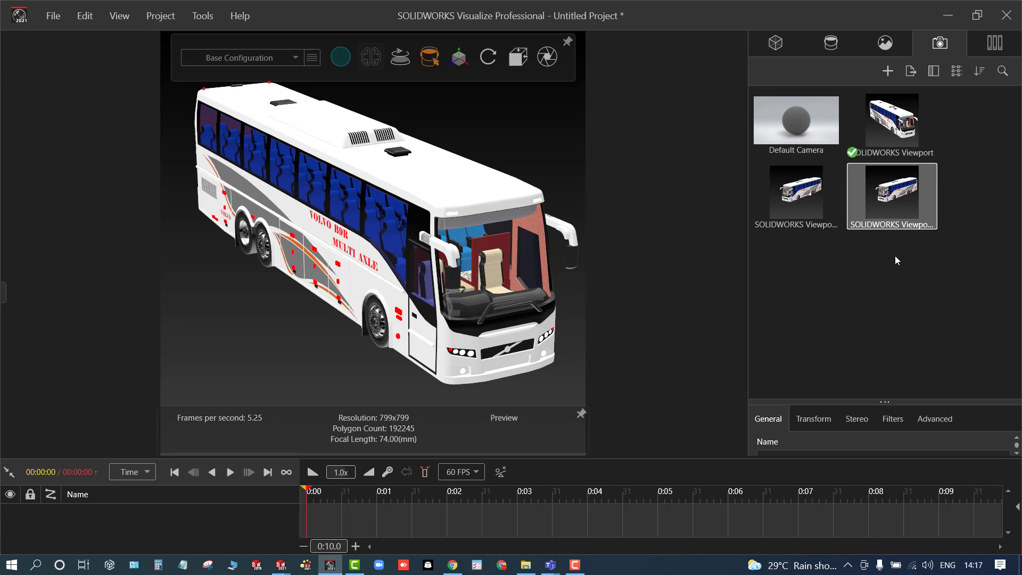
{"action": "left_click", "coordinate": [888, 72]}
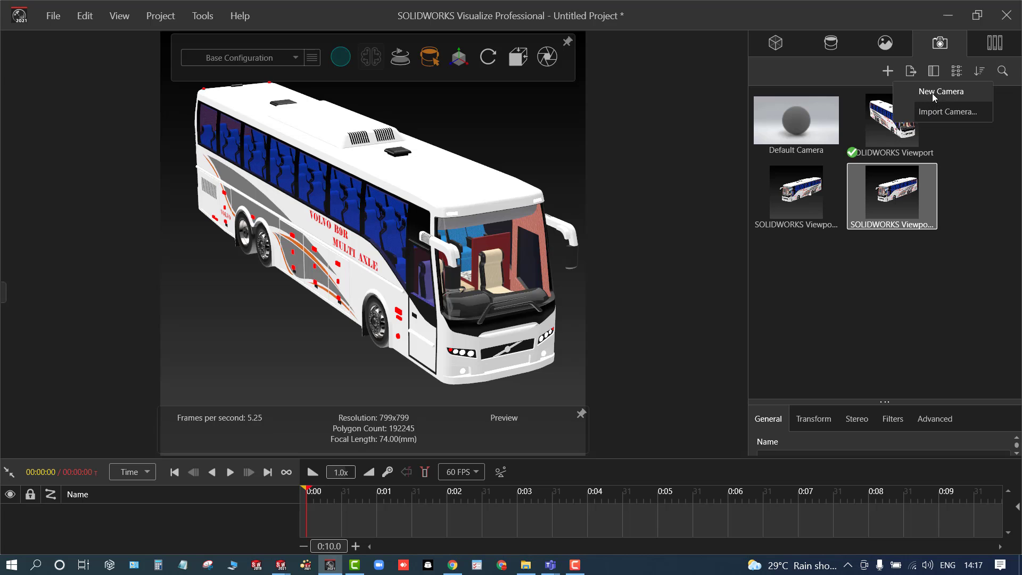
{"action": "left_click", "coordinate": [897, 245]}
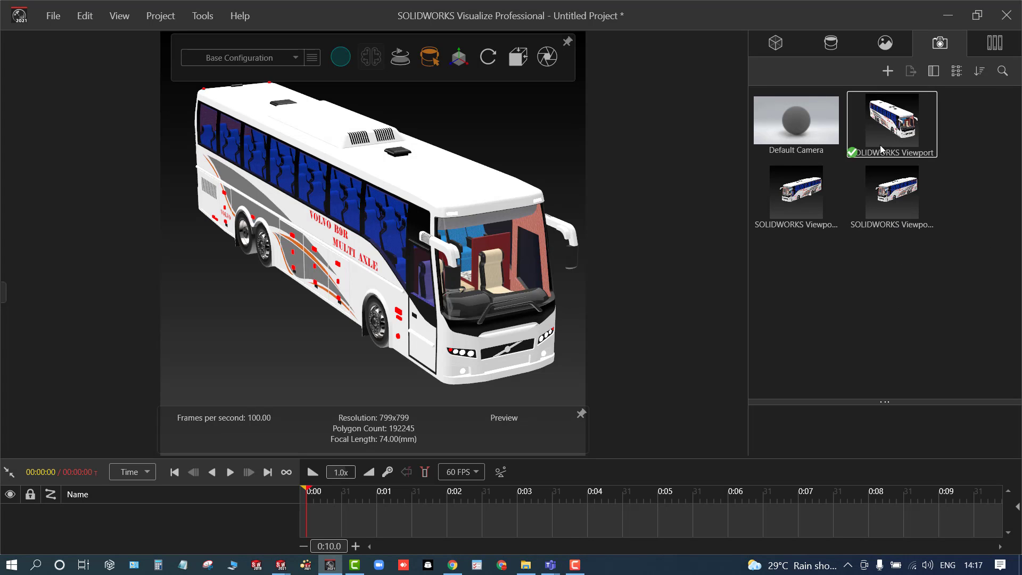
{"action": "left_click", "coordinate": [875, 198]}
{"action": "double_click", "coordinate": [875, 199]}
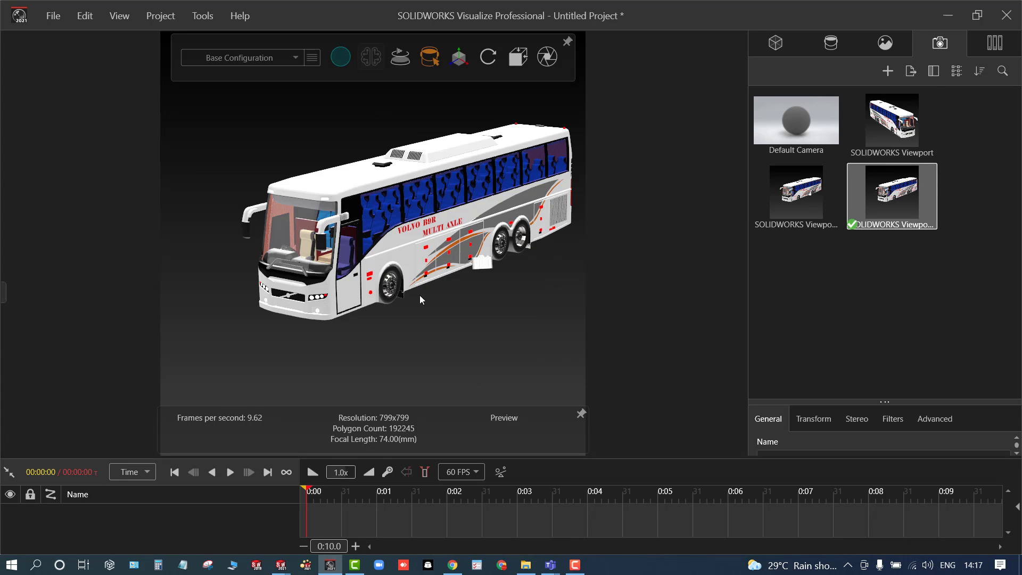
- Reposition the newest camera to a closer rear three-quarter view showing the bus's back and its lettered side
{"action": "middle_click_drag", "start_coordinate": [322, 248], "coordinate": [189, 199]}
{"action": "scroll", "coordinate": [427, 227], "scroll_direction": "up", "scroll_amount": 3}
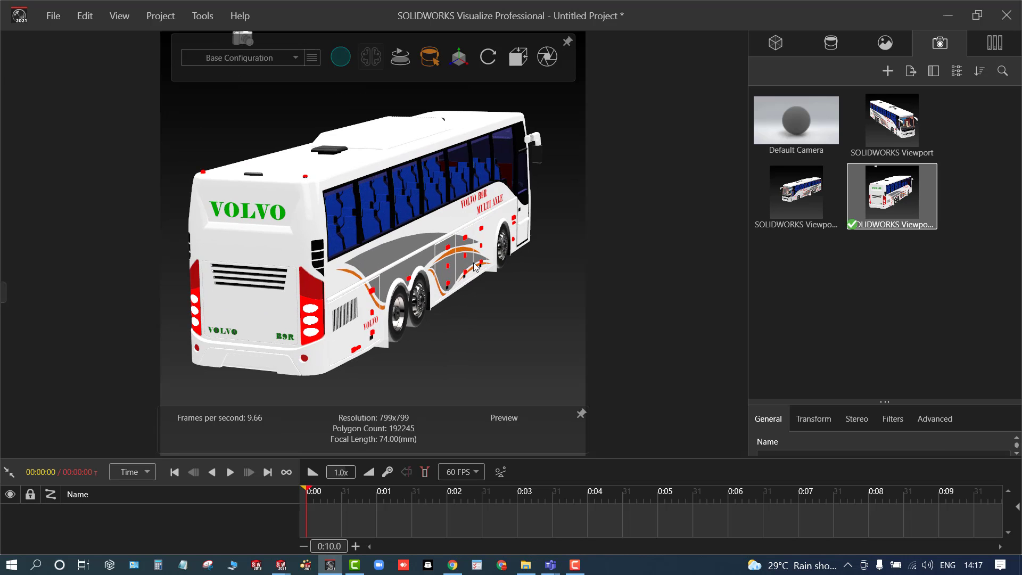
{"action": "scroll", "coordinate": [473, 263], "scroll_direction": "up", "scroll_amount": 2}
{"action": "scroll", "coordinate": [473, 263], "scroll_direction": "down", "scroll_amount": 2}
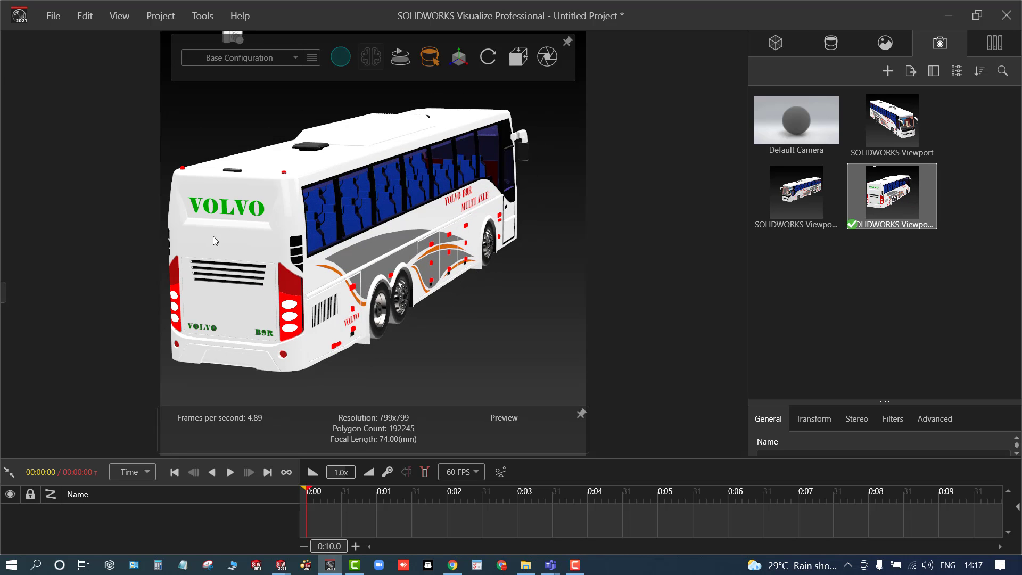
{"action": "scroll", "coordinate": [195, 238], "scroll_direction": "down", "scroll_amount": 1}
{"action": "scroll", "coordinate": [181, 238], "scroll_direction": "up", "scroll_amount": 1}
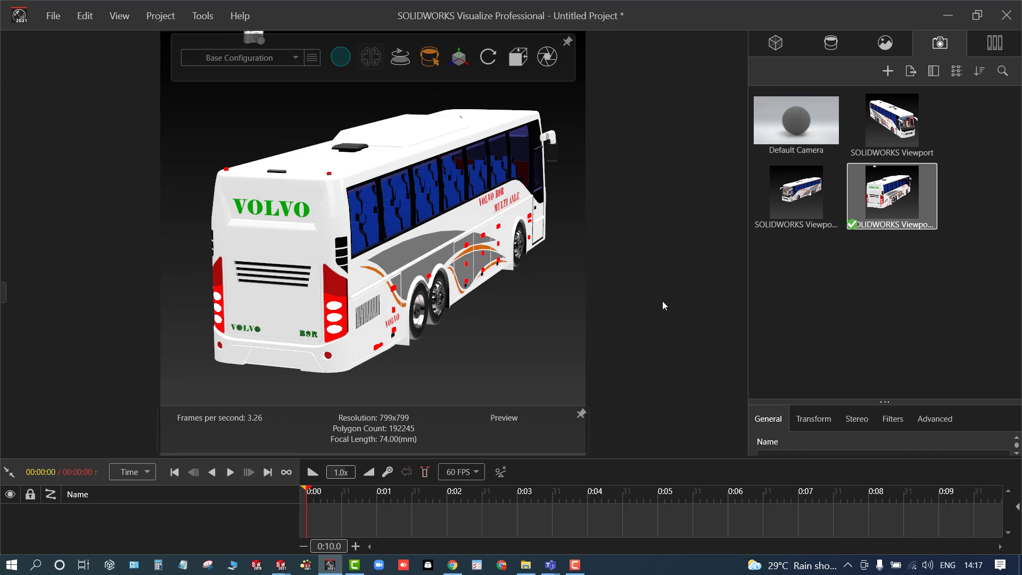
{"action": "left_click", "coordinate": [901, 310]}
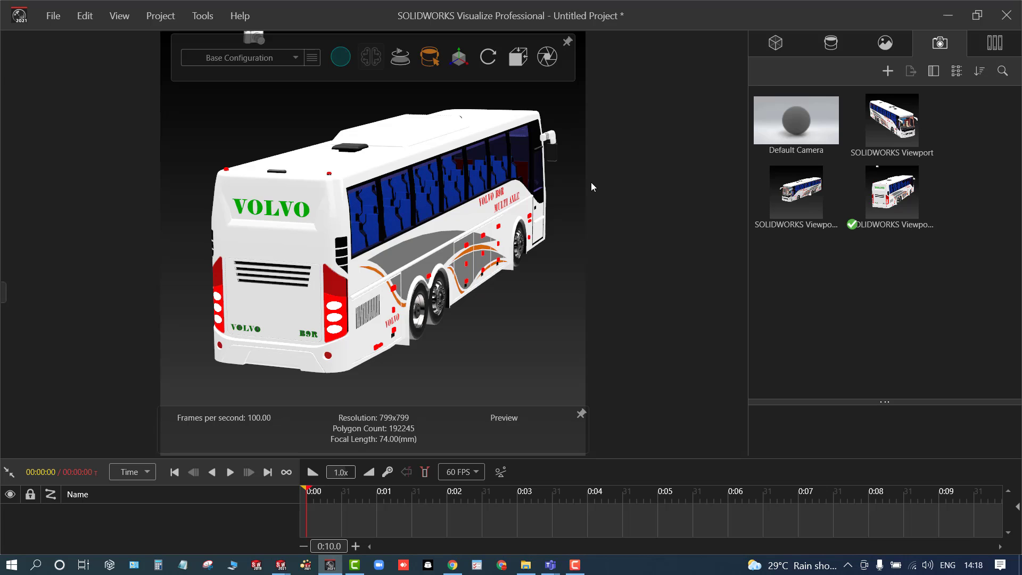
- Review the three bus views by activating each camera in turn, ending on the rear view
{"action": "double_click", "coordinate": [893, 122]}
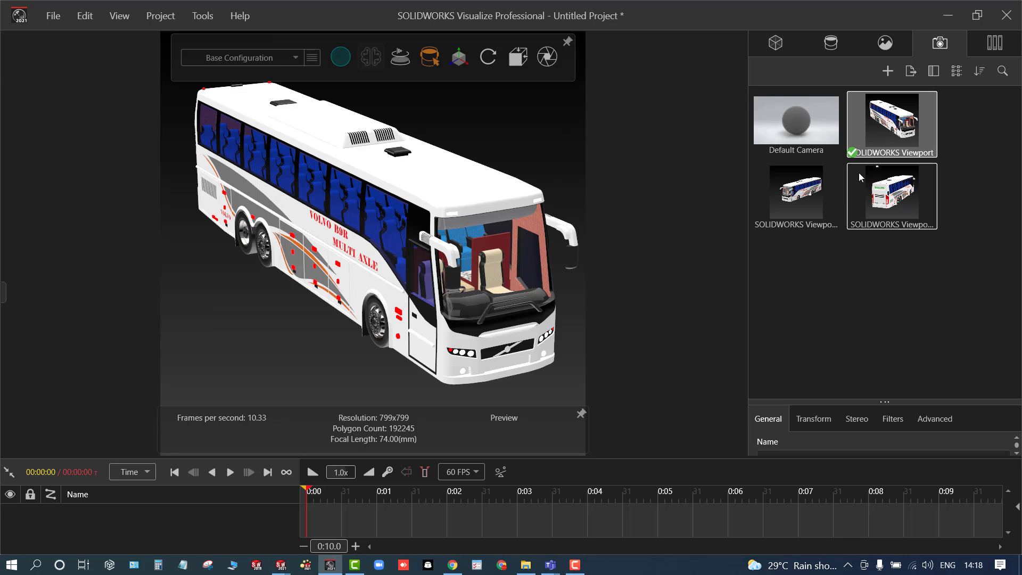
{"action": "double_click", "coordinate": [796, 211]}
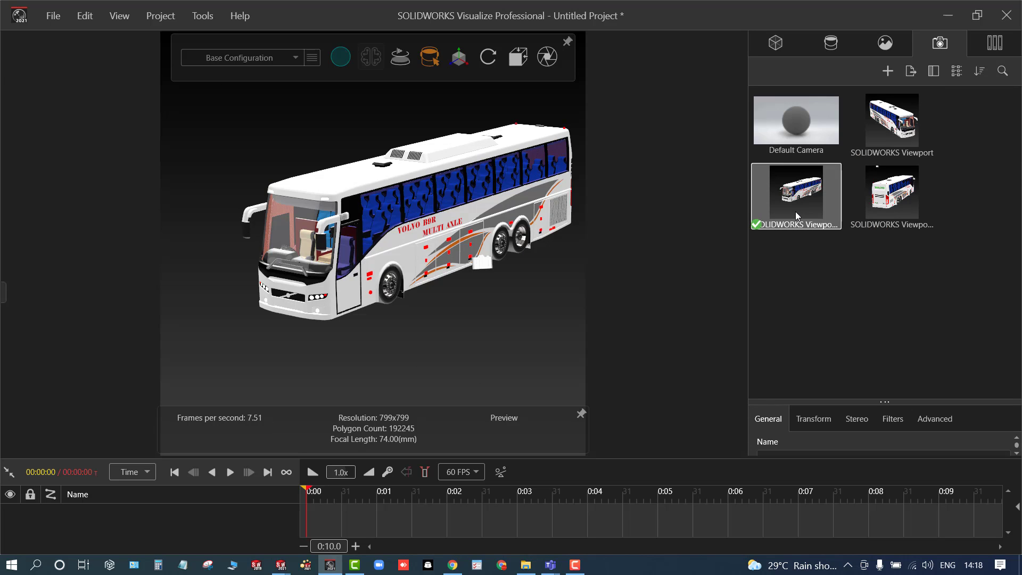
{"action": "double_click", "coordinate": [889, 203]}
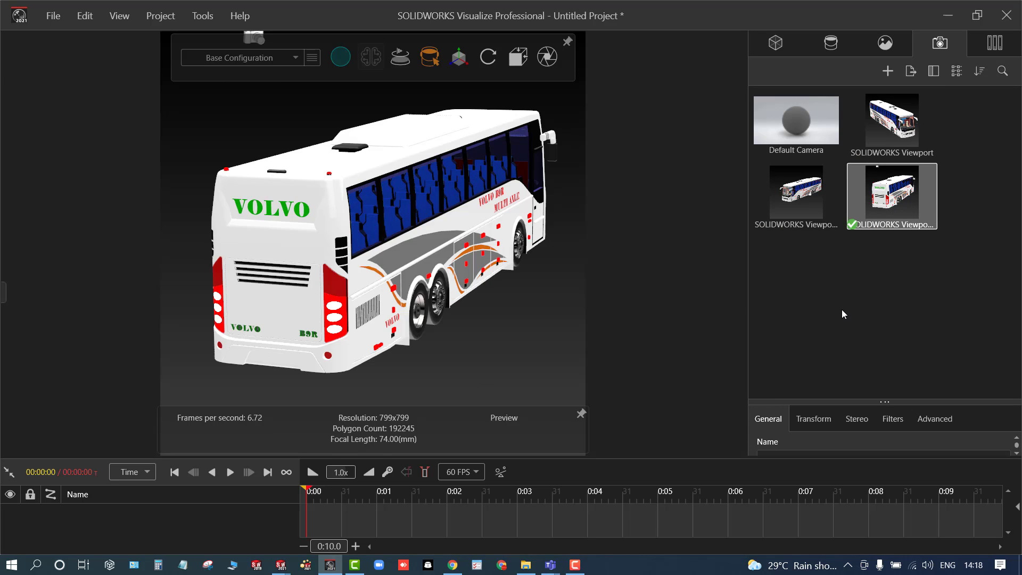
{"action": "left_click", "coordinate": [843, 314]}
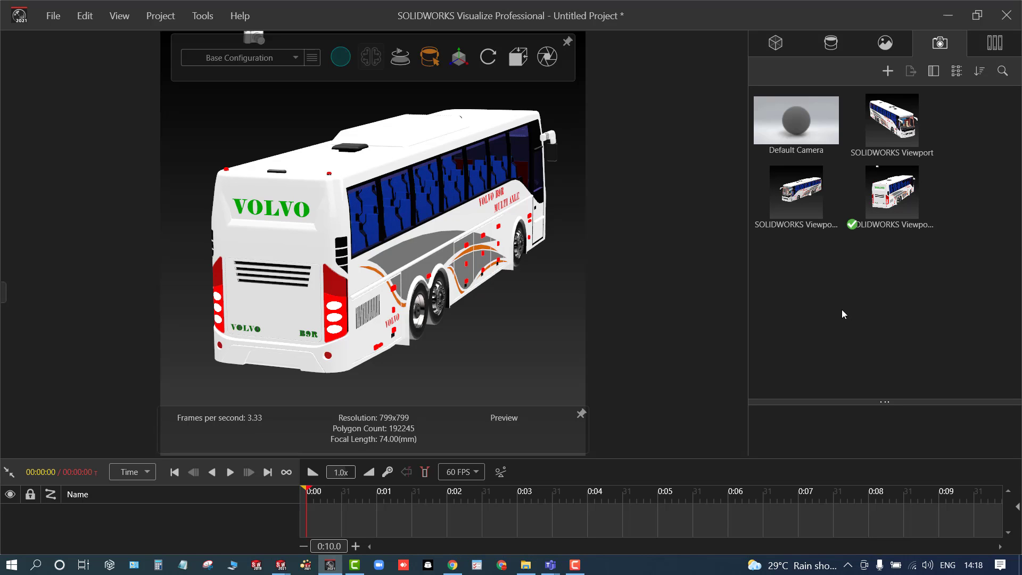
- Look through the local library's appearance categories and examine the Automotive appearances
{"action": "left_click", "coordinate": [991, 46]}
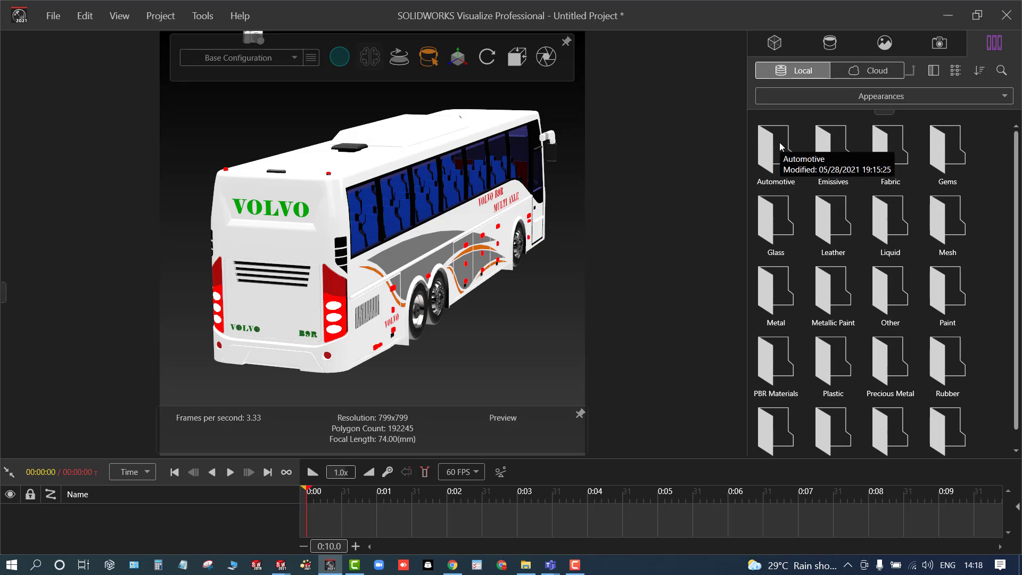
{"action": "left_click", "coordinate": [785, 214]}
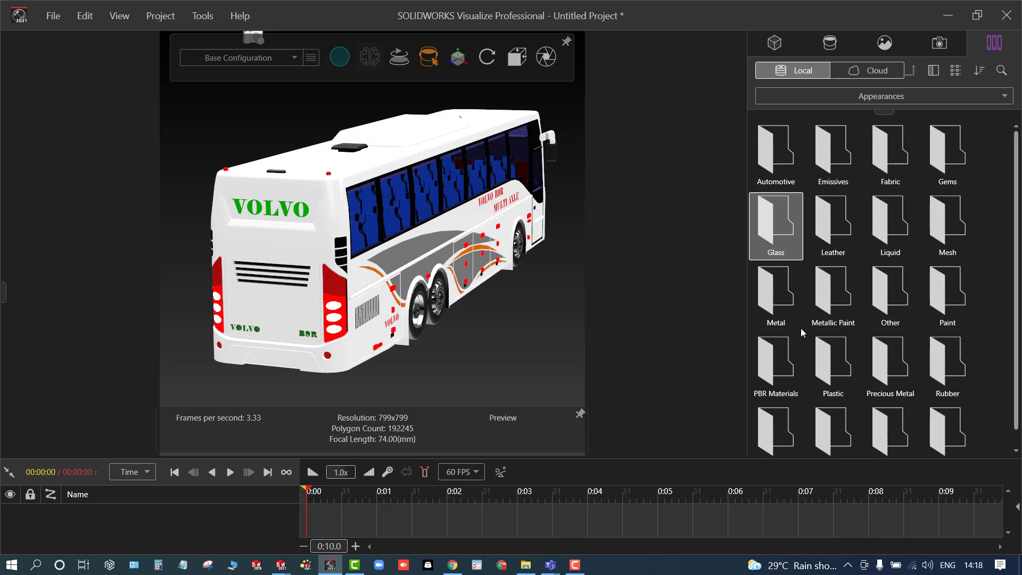
{"action": "scroll", "coordinate": [799, 316], "scroll_direction": "down", "scroll_amount": 1}
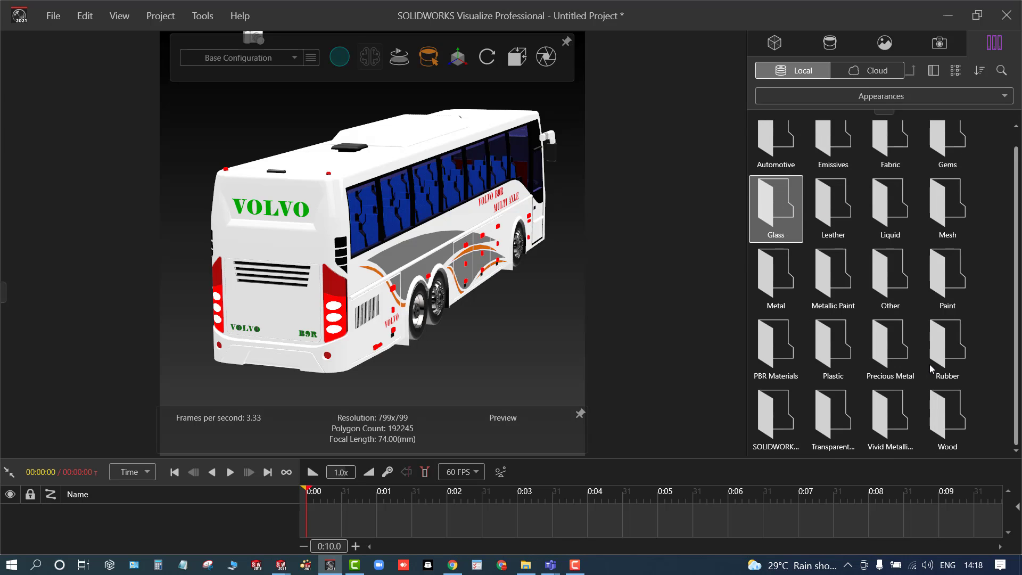
{"action": "scroll", "coordinate": [888, 212], "scroll_direction": "up", "scroll_amount": 1}
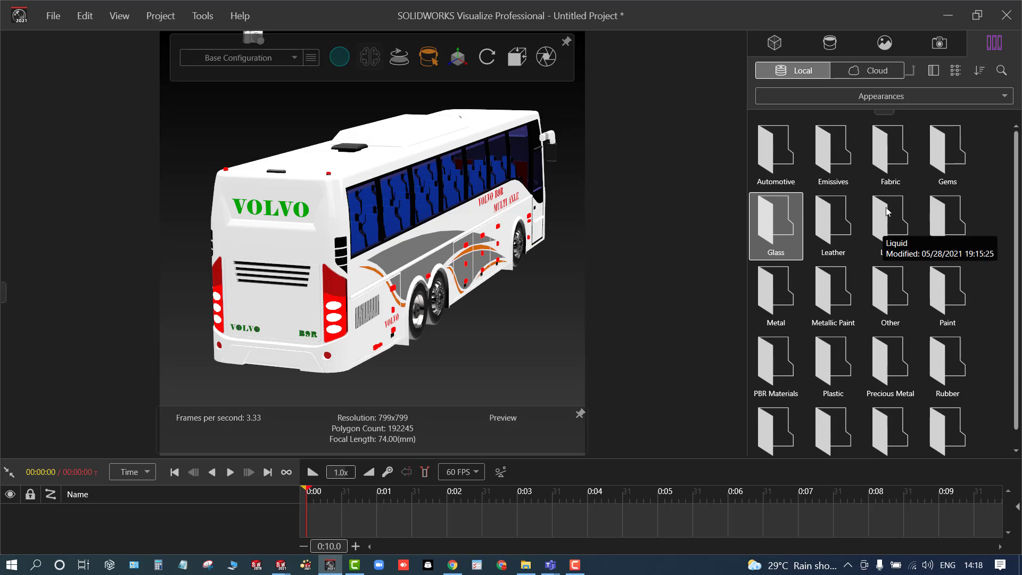
{"action": "double_click", "coordinate": [768, 159]}
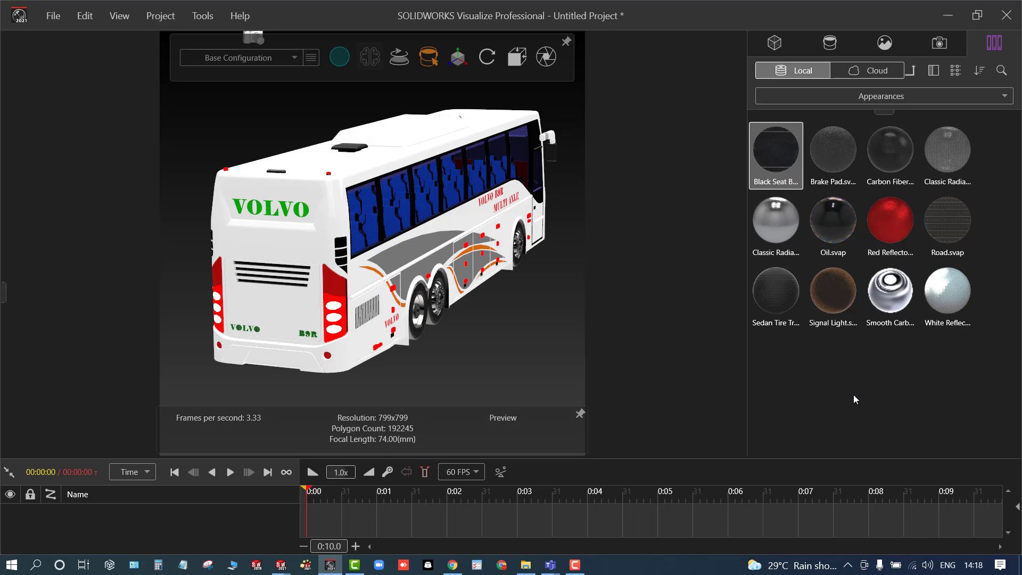
{"action": "left_click", "coordinate": [910, 72]}
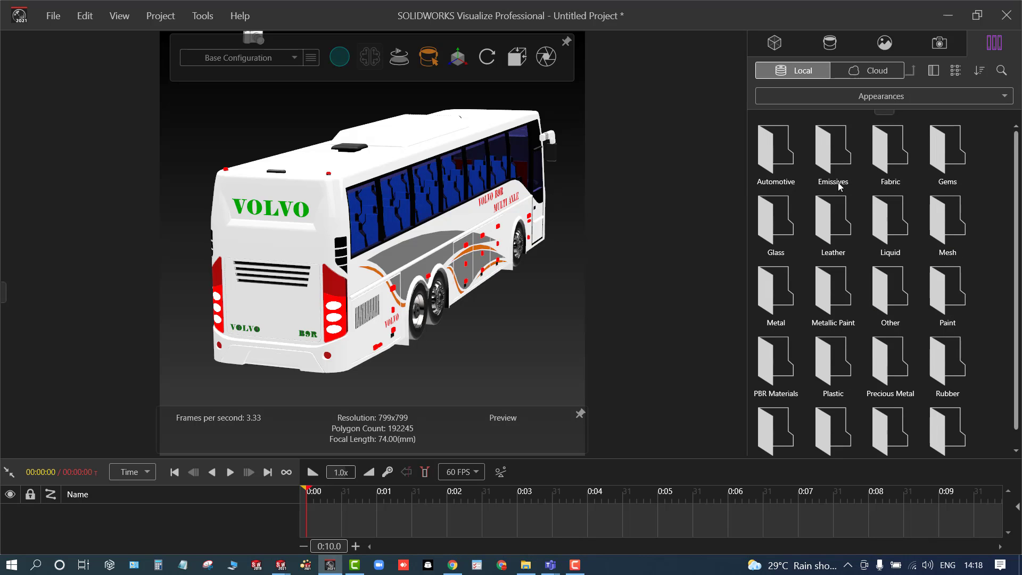
- Examine the Metal appearances in the local library and return to the appearance categories
{"action": "scroll", "coordinate": [828, 283], "scroll_direction": "down", "scroll_amount": 1}
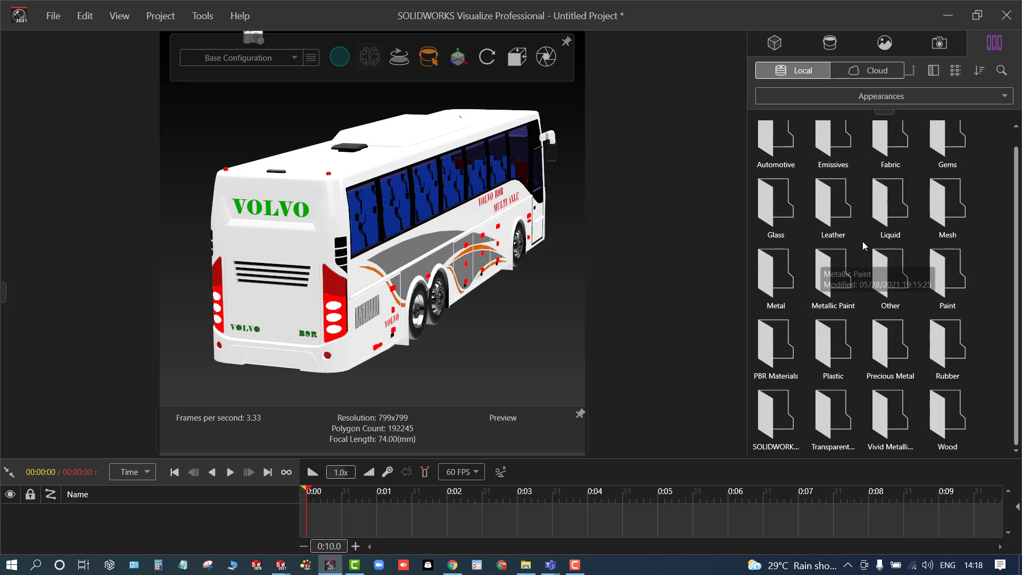
{"action": "double_click", "coordinate": [787, 294]}
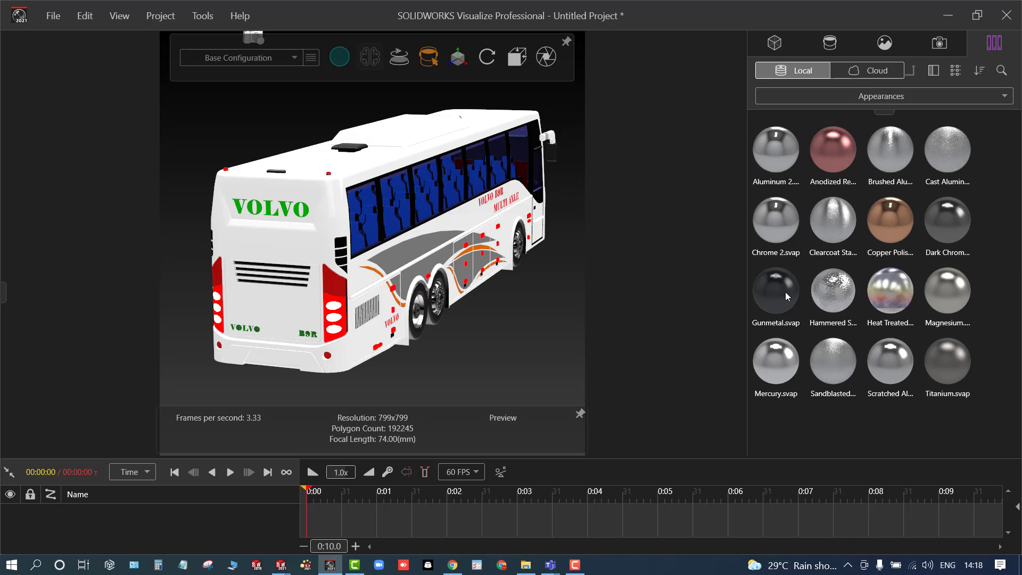
{"action": "left_click", "coordinate": [781, 182]}
{"action": "left_click", "coordinate": [851, 160]}
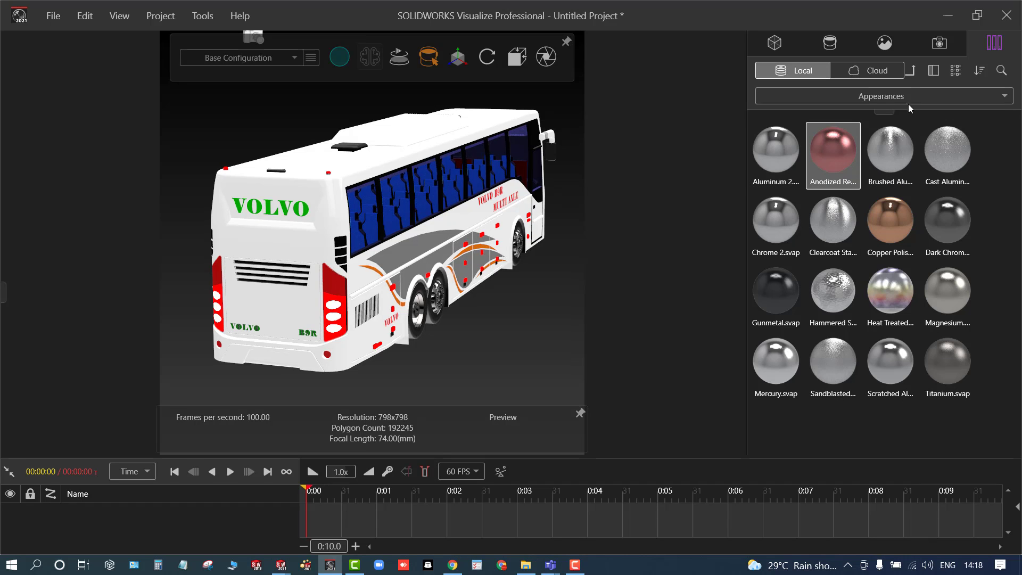
{"action": "left_click", "coordinate": [912, 71]}
{"action": "scroll", "coordinate": [850, 298], "scroll_direction": "down", "scroll_amount": 1}
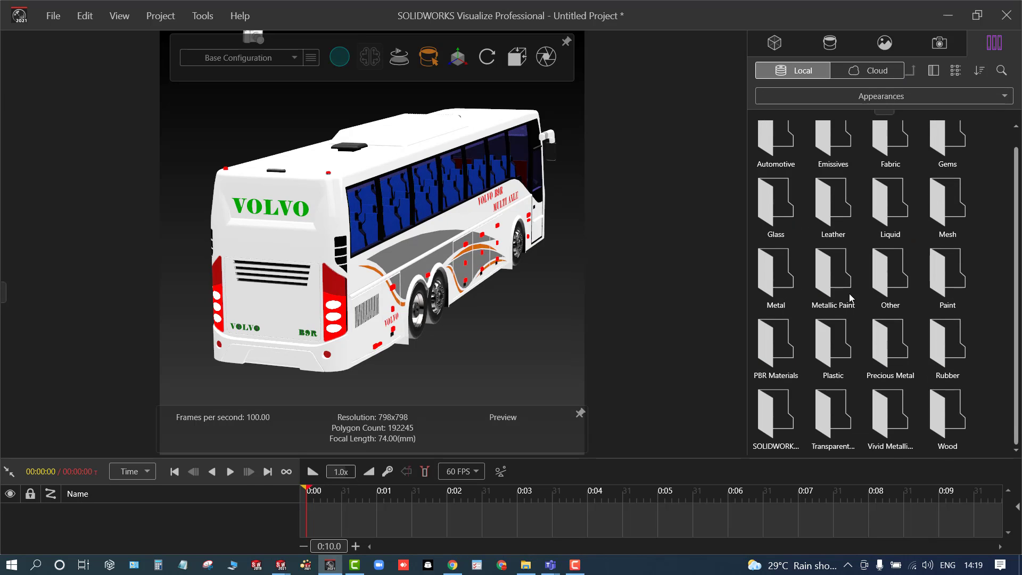
{"action": "scroll", "coordinate": [836, 349], "scroll_direction": "up", "scroll_amount": 1}
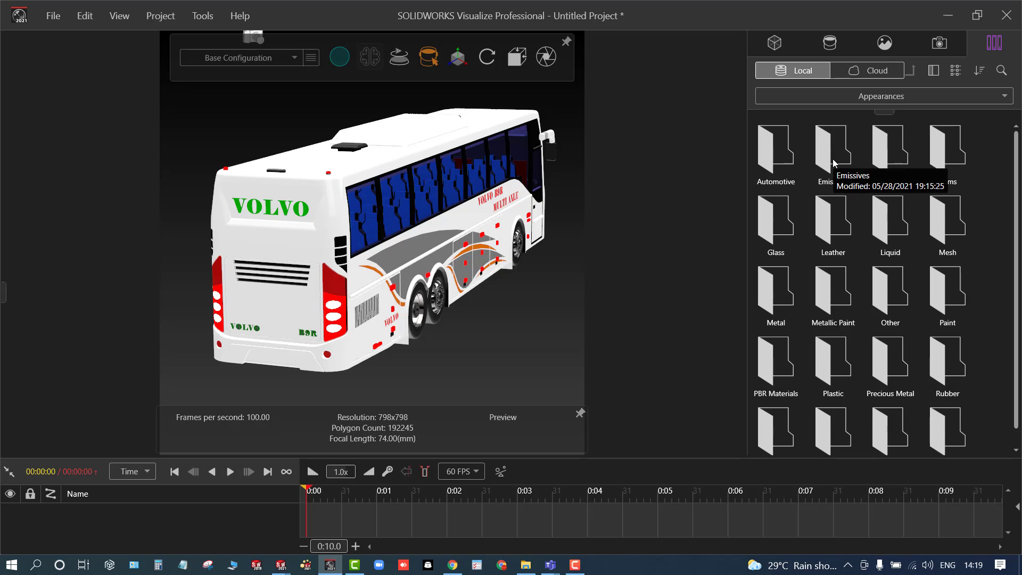
- Start downloading the Warped Chrome appearance from the Metal category of the cloud library
{"action": "left_click", "coordinate": [880, 72]}
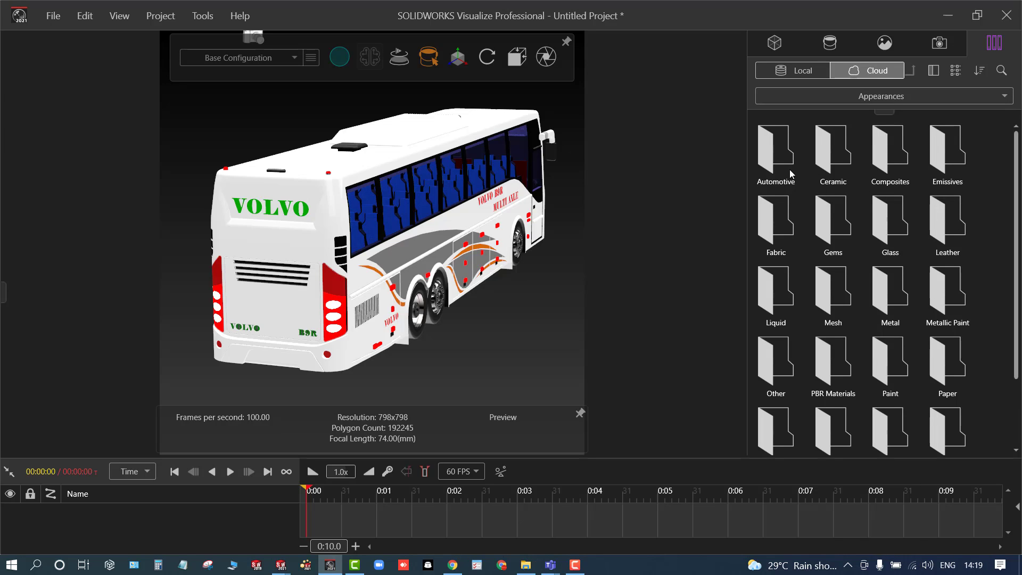
{"action": "double_click", "coordinate": [896, 292]}
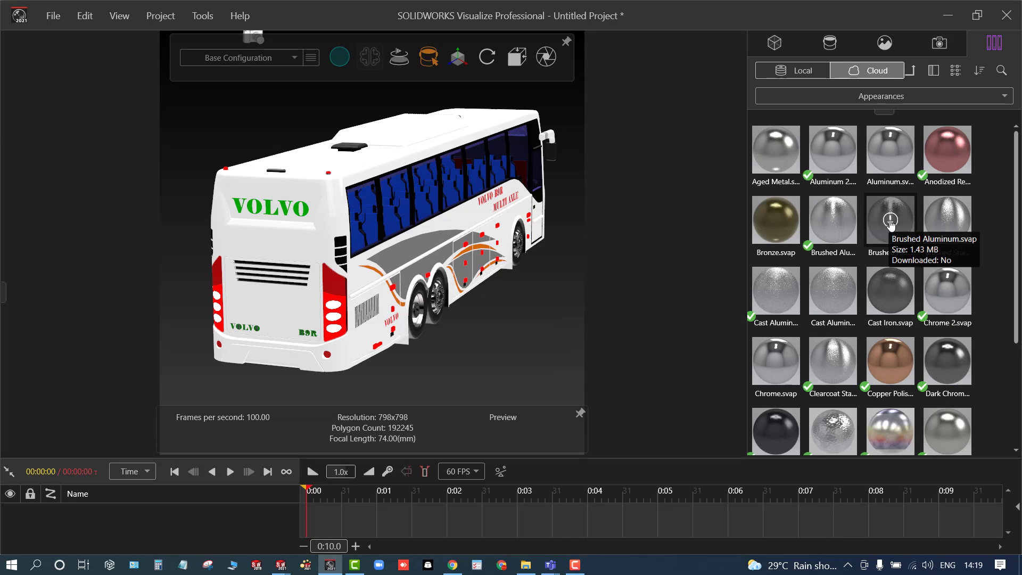
{"action": "scroll", "coordinate": [892, 270], "scroll_direction": "down", "scroll_amount": 3}
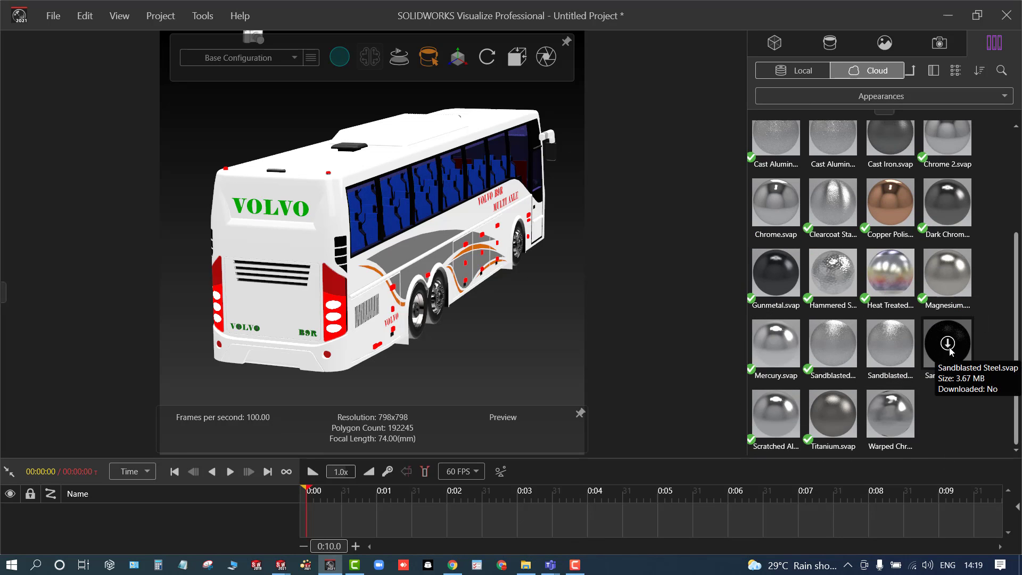
{"action": "left_click", "coordinate": [890, 414]}
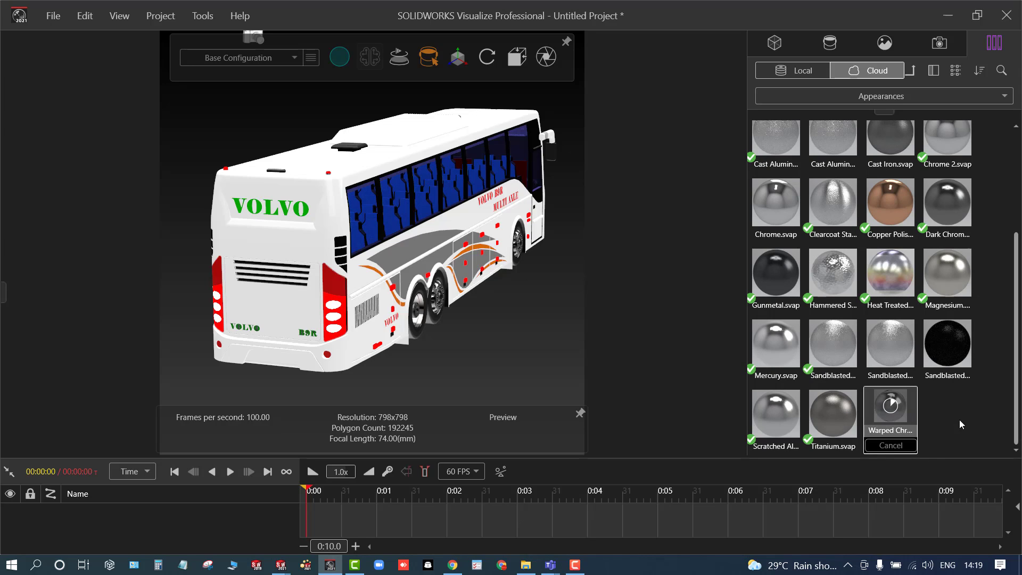
- Check the content types of the cloud library and display the camera presets stored in the local library
{"action": "left_click", "coordinate": [910, 96]}
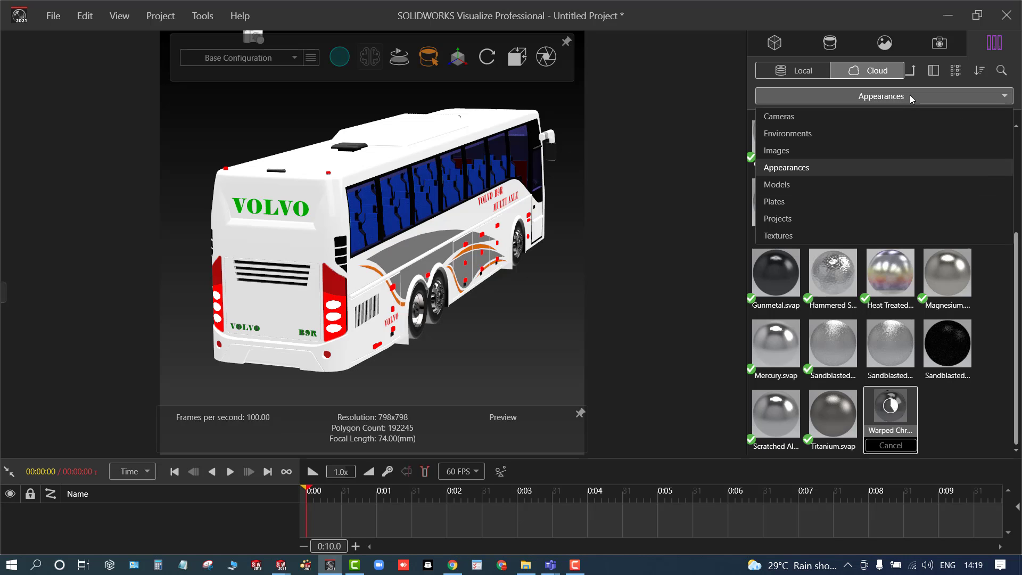
{"action": "left_click", "coordinate": [809, 72]}
{"action": "left_click", "coordinate": [848, 97]}
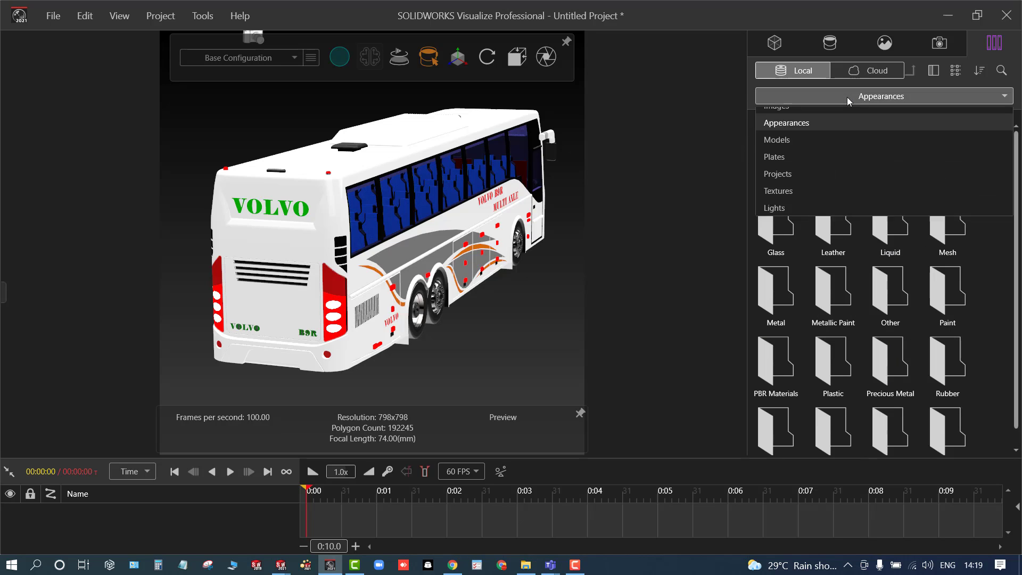
{"action": "scroll", "coordinate": [847, 106], "scroll_direction": "up", "scroll_amount": 2}
{"action": "left_click", "coordinate": [845, 113]}
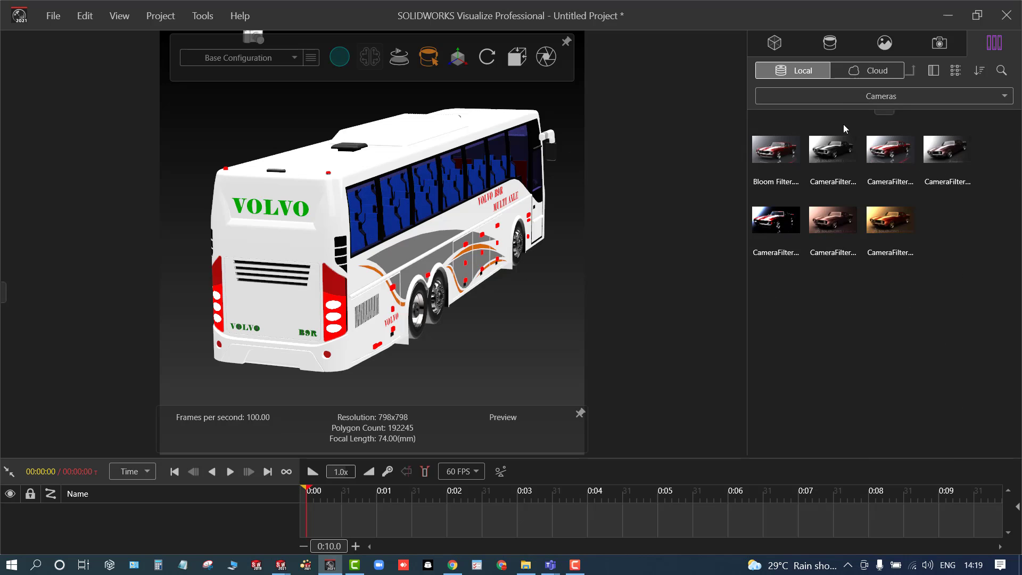
- Browse the local library's environments and apply the Fall Street.hdr environment to the bus scene
{"action": "left_click", "coordinate": [859, 101]}
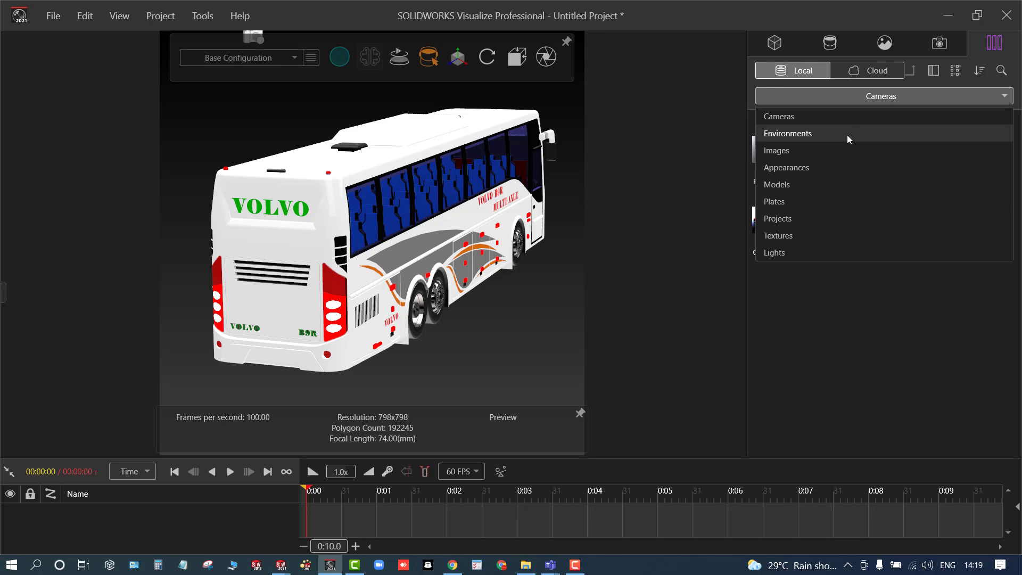
{"action": "left_click", "coordinate": [854, 175]}
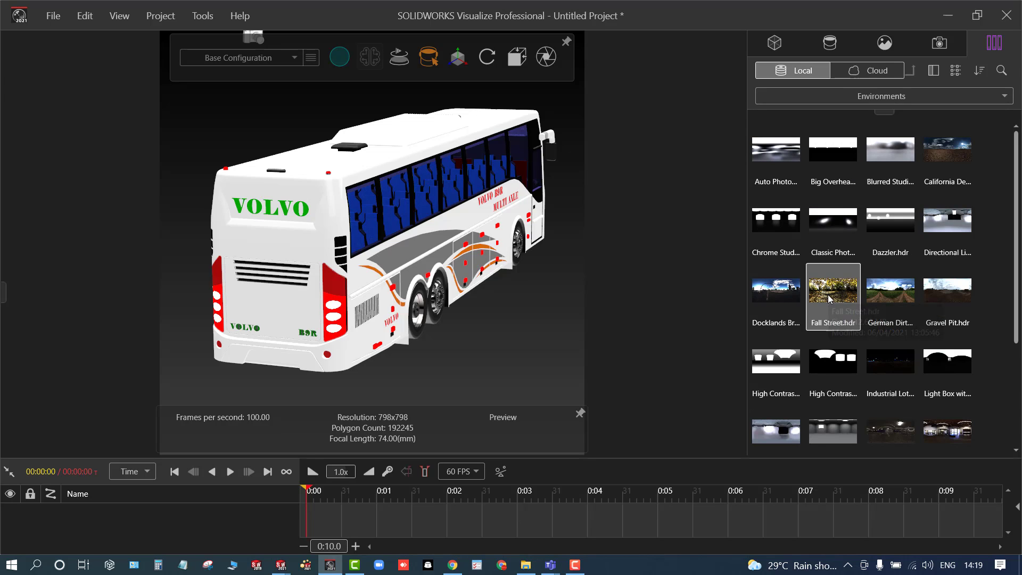
{"action": "scroll", "coordinate": [833, 295], "scroll_direction": "down", "scroll_amount": 3}
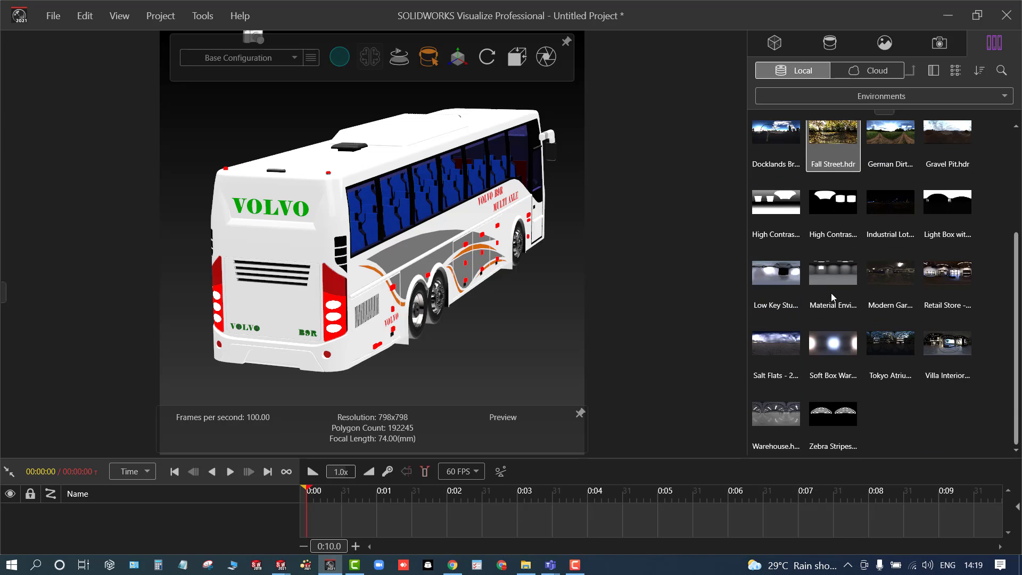
{"action": "scroll", "coordinate": [820, 248], "scroll_direction": "up", "scroll_amount": 2}
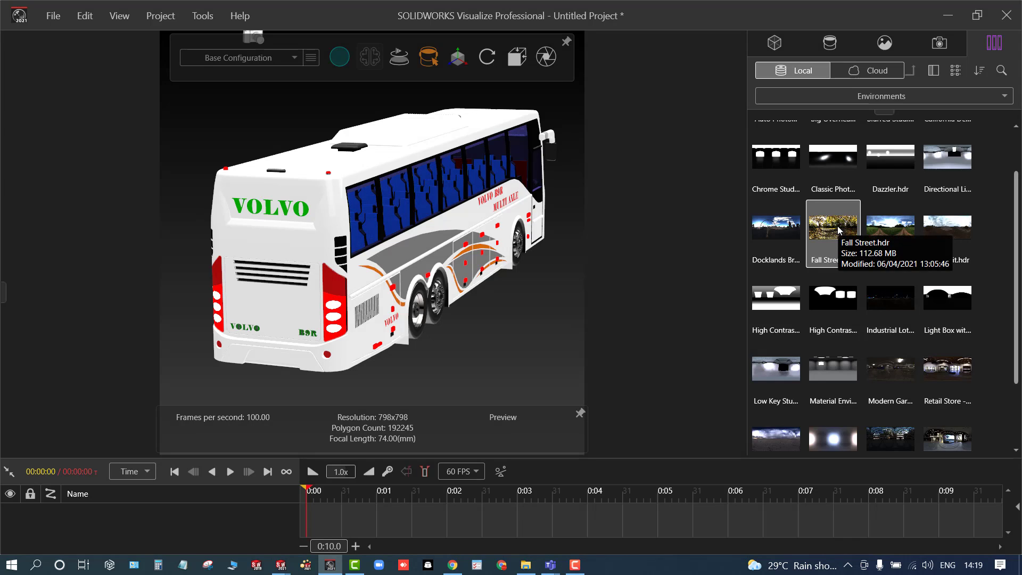
{"action": "left_click_drag", "start_coordinate": [839, 230], "coordinate": [544, 286]}
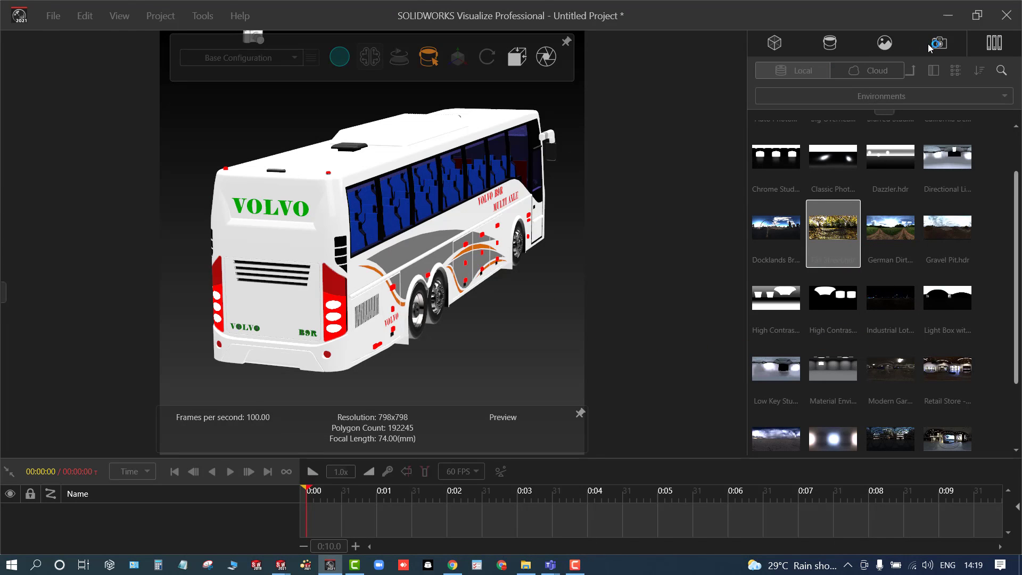
- Hide the Gradient backplate in the scene settings so the environment serves as the background
{"action": "left_click", "coordinate": [886, 45]}
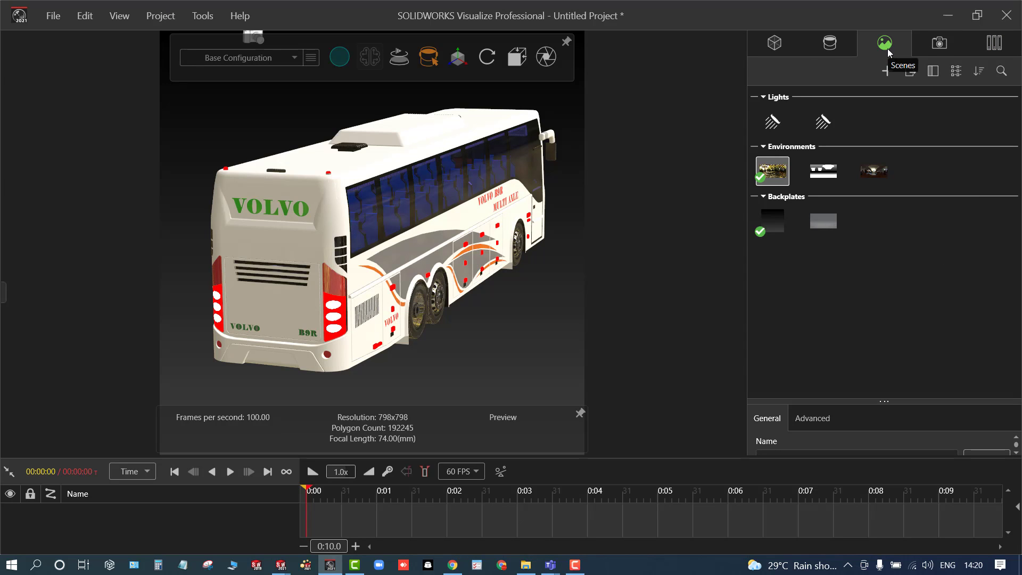
{"action": "left_click", "coordinate": [771, 231]}
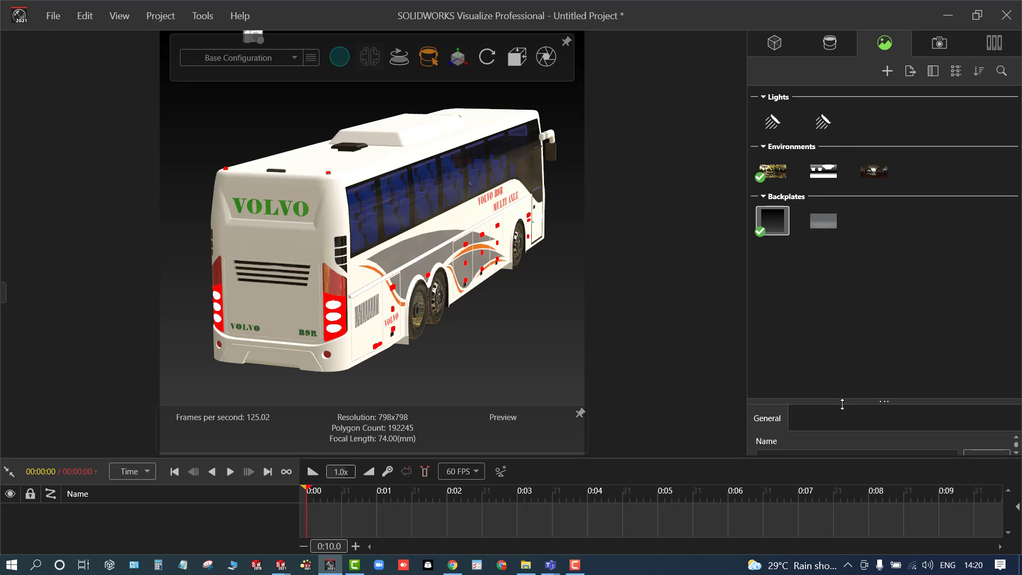
{"action": "left_click_drag", "start_coordinate": [843, 402], "coordinate": [853, 290]}
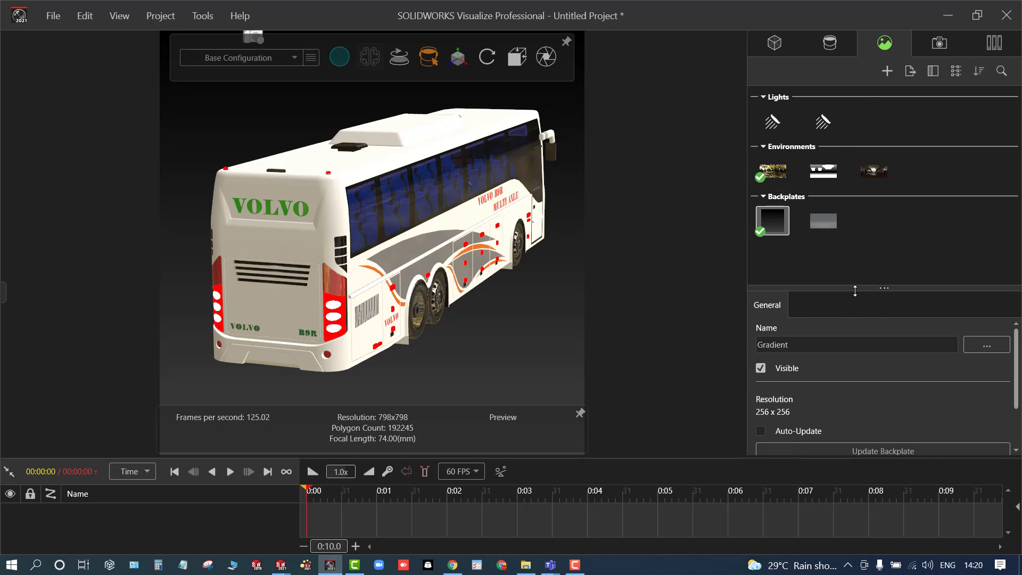
{"action": "left_click", "coordinate": [761, 368]}
{"action": "scroll", "coordinate": [513, 348], "scroll_direction": "down", "scroll_amount": 3}
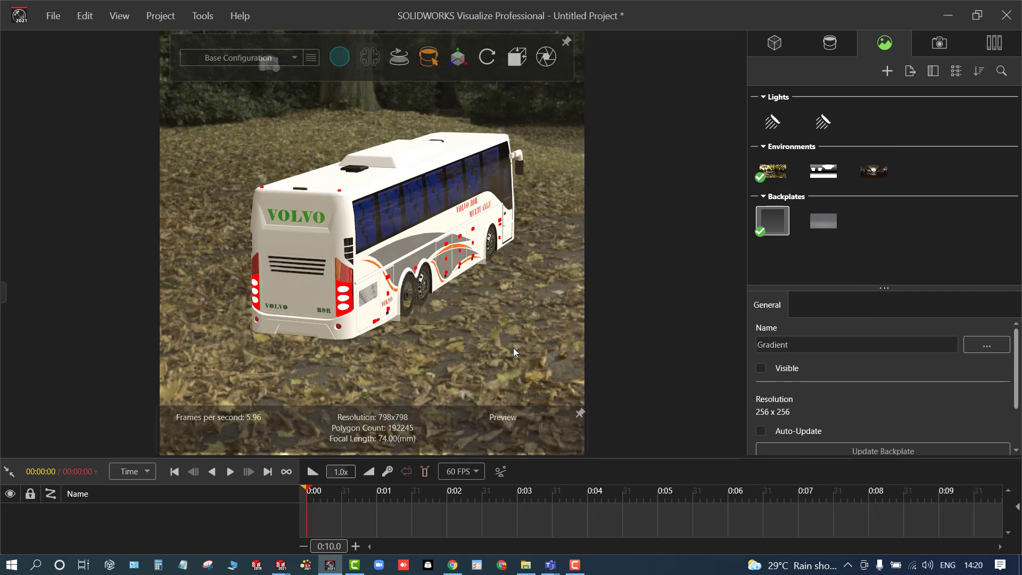
{"action": "middle_click_drag", "start_coordinate": [513, 347], "coordinate": [476, 348]}
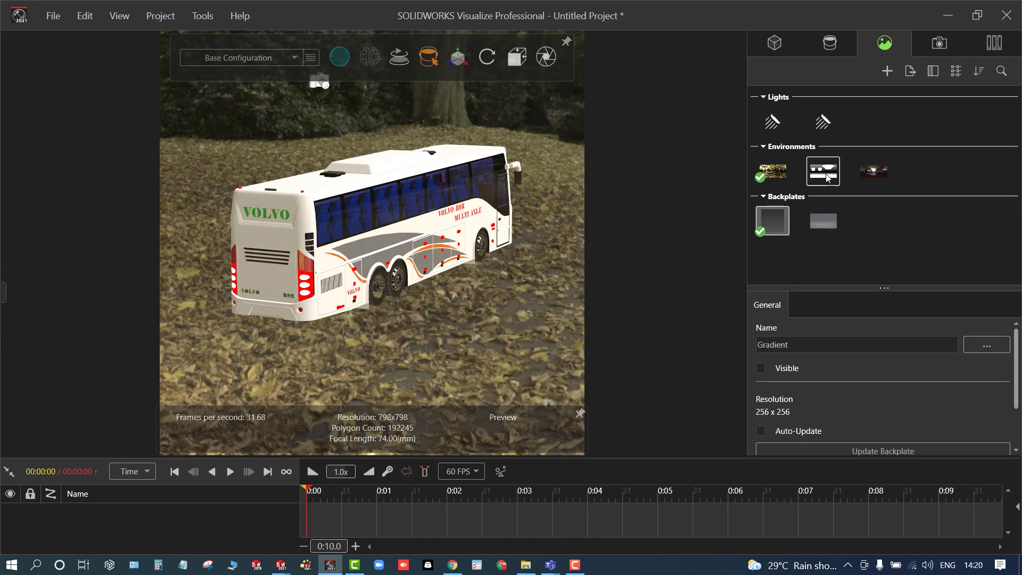
- Reactivate the High Contrast Ramp environment, and apply the Warehouse environment from the local library to the scene
{"action": "double_click", "coordinate": [828, 178]}
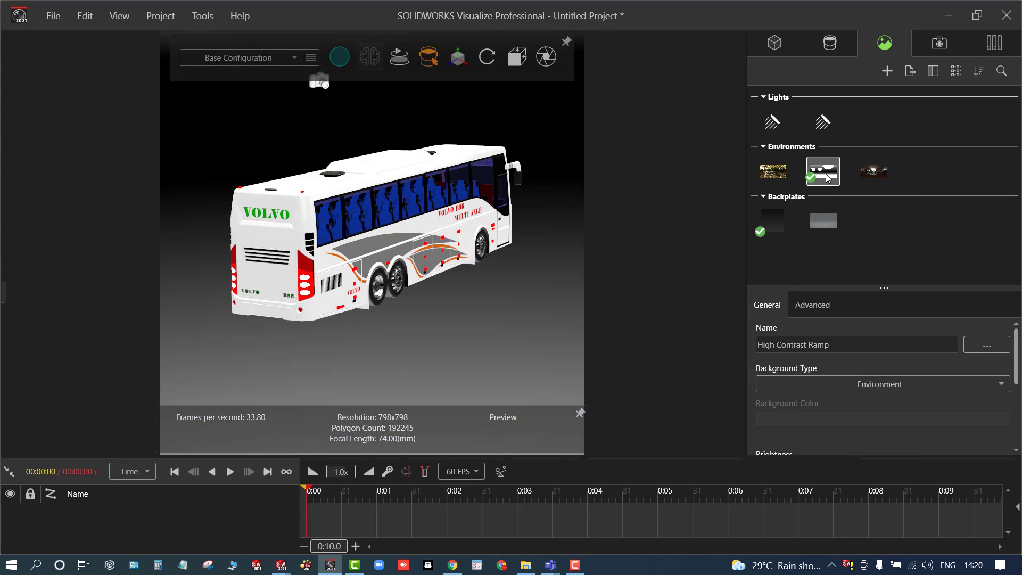
{"action": "left_click", "coordinate": [986, 52]}
{"action": "scroll", "coordinate": [855, 340], "scroll_direction": "down", "scroll_amount": 3}
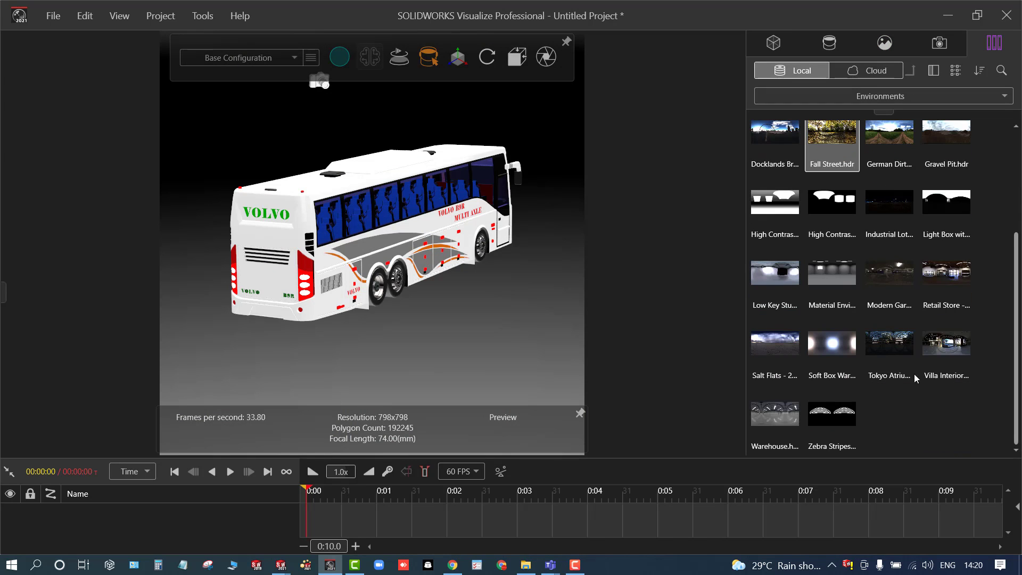
{"action": "left_click", "coordinate": [776, 415]}
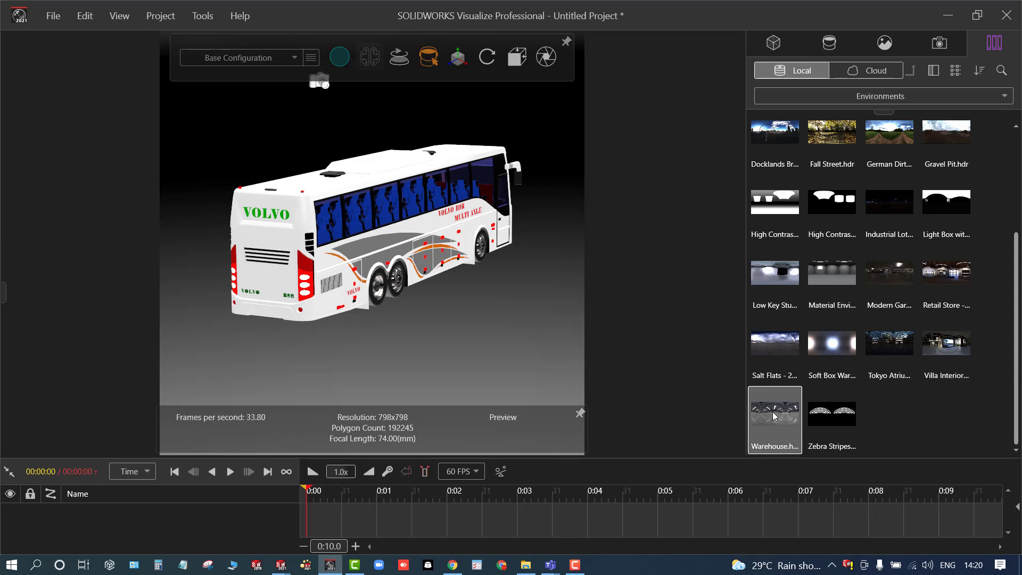
{"action": "left_click_drag", "start_coordinate": [788, 431], "coordinate": [508, 242]}
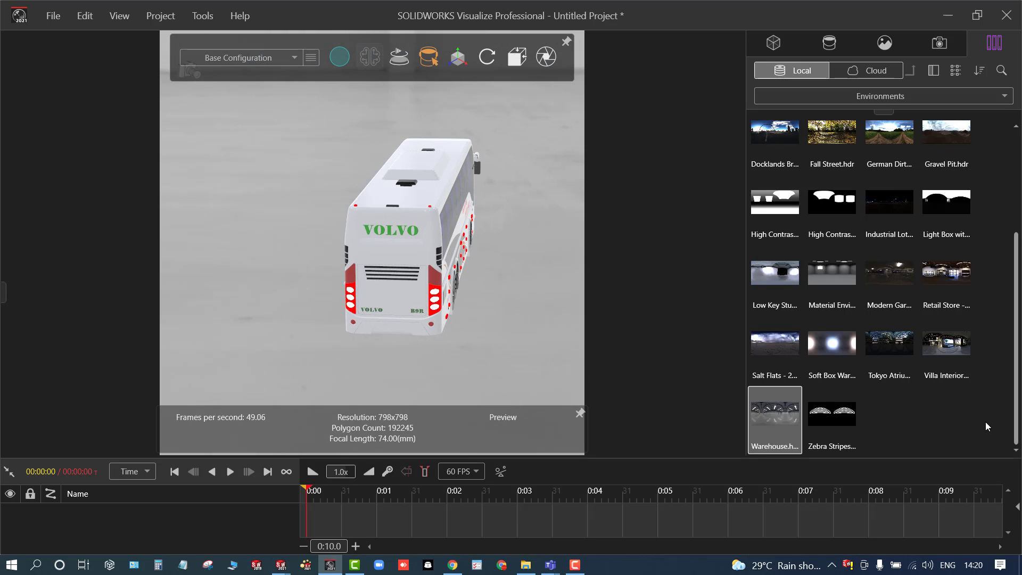
- Check the Images category in the local and cloud libraries and display the cloud appearances
{"action": "left_click", "coordinate": [966, 94]}
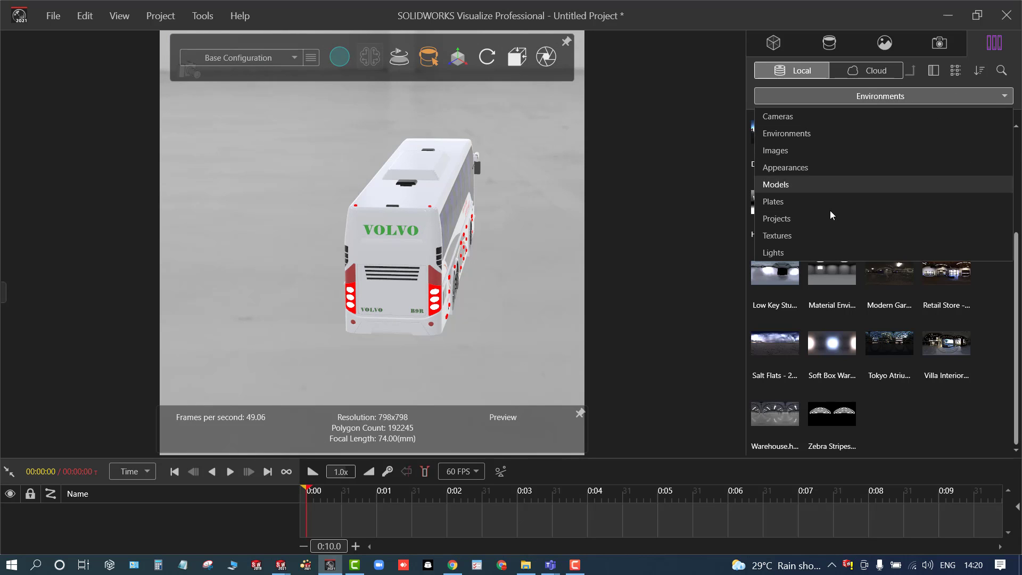
{"action": "left_click", "coordinate": [811, 150]}
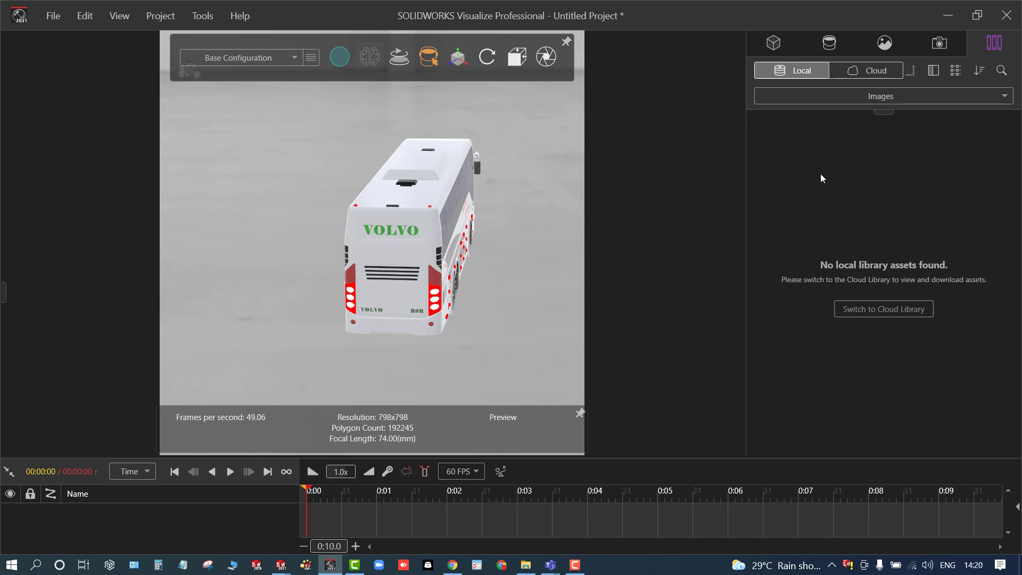
{"action": "left_click", "coordinate": [881, 314]}
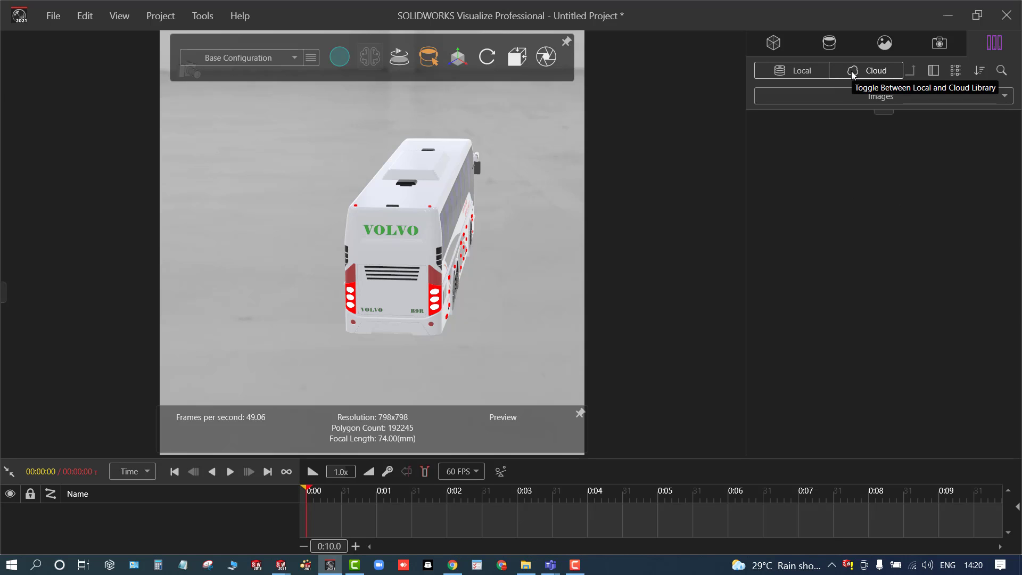
{"action": "left_click", "coordinate": [857, 93]}
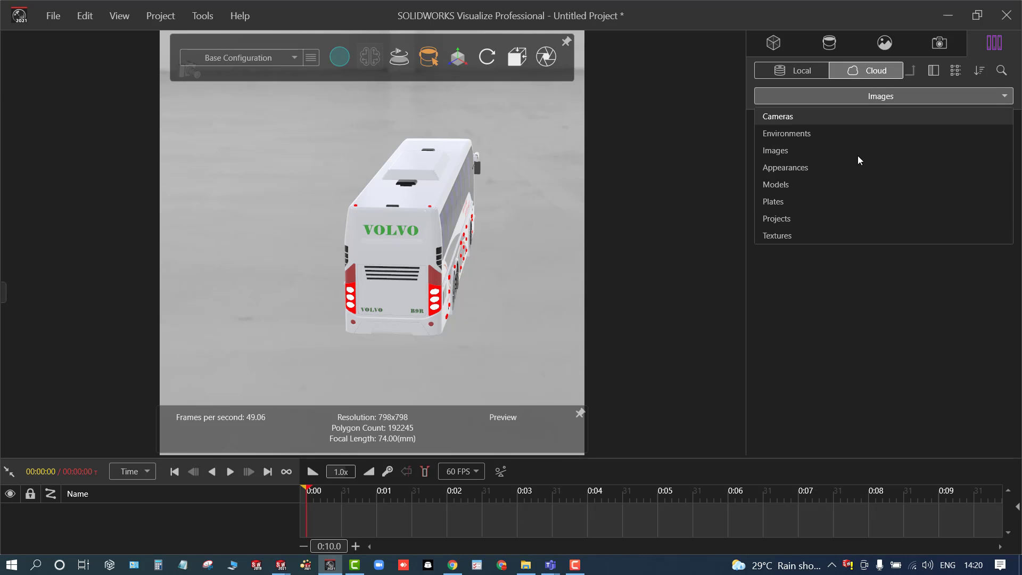
{"action": "left_click", "coordinate": [856, 174]}
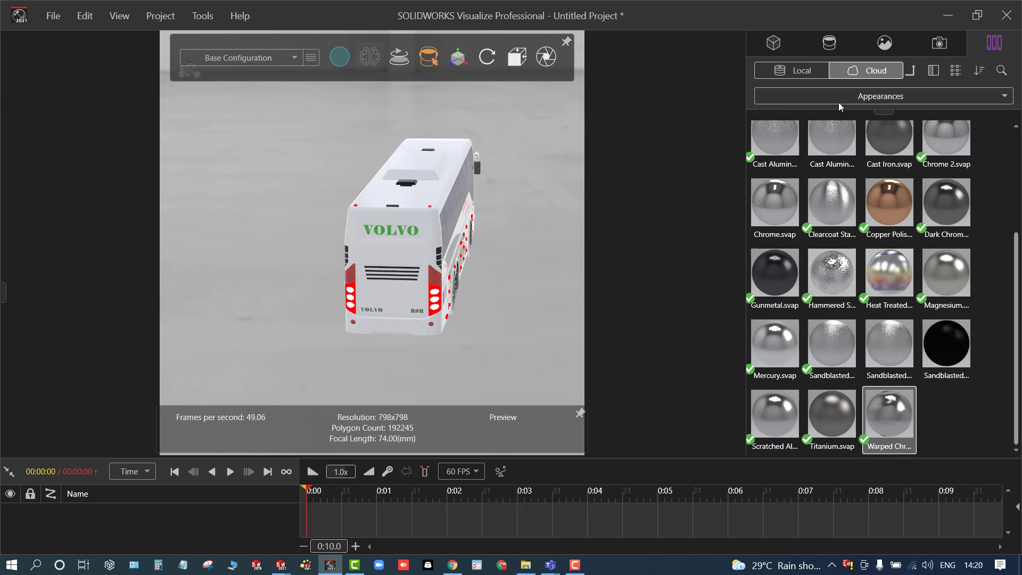
- Apply a plate from the Modern Garage folder of the cloud library's Plates category as the scene's backplate
{"action": "left_click", "coordinate": [838, 100]}
{"action": "left_click", "coordinate": [842, 202]}
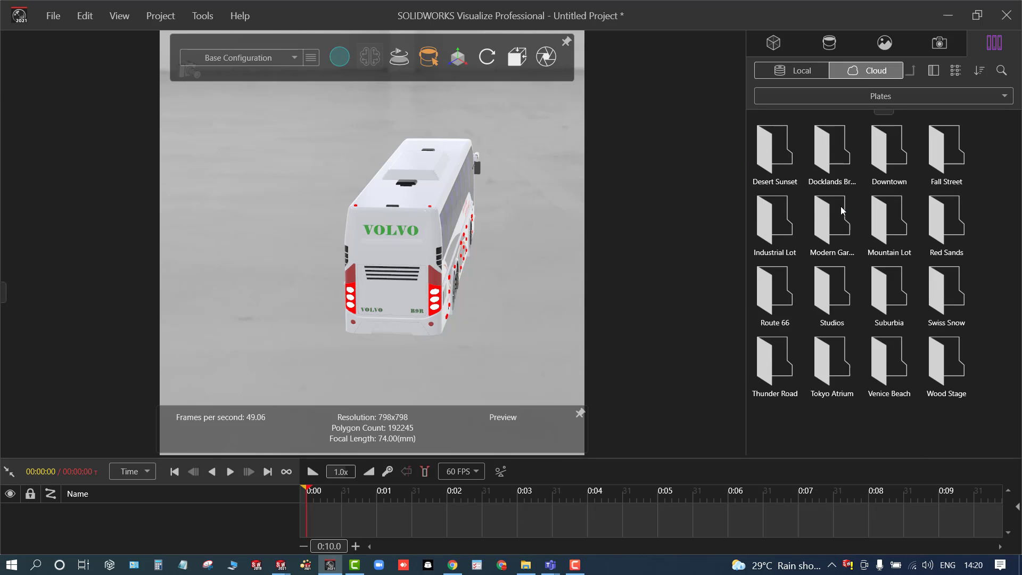
{"action": "double_click", "coordinate": [848, 254]}
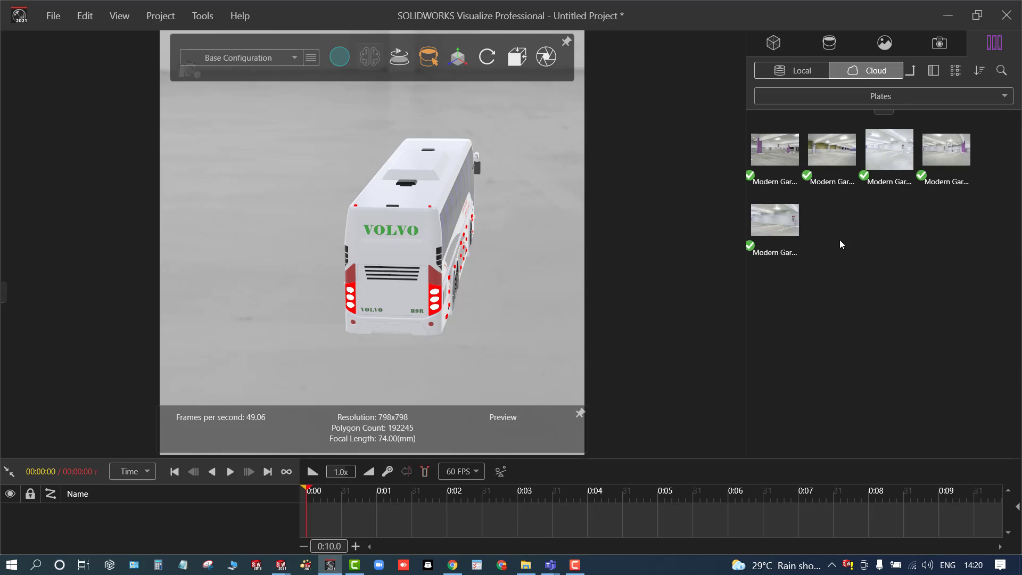
{"action": "left_click_drag", "start_coordinate": [775, 220], "coordinate": [418, 155]}
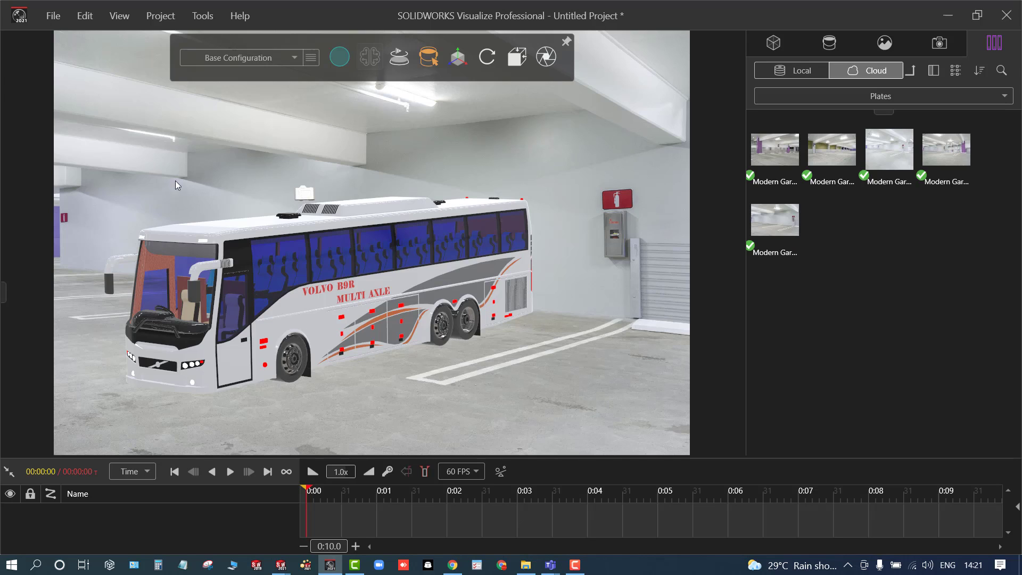
- Switch the active backplate from the garage plate to Gradient, and from Gradient to Studio Soft Grey 12
{"action": "left_click", "coordinate": [888, 51]}
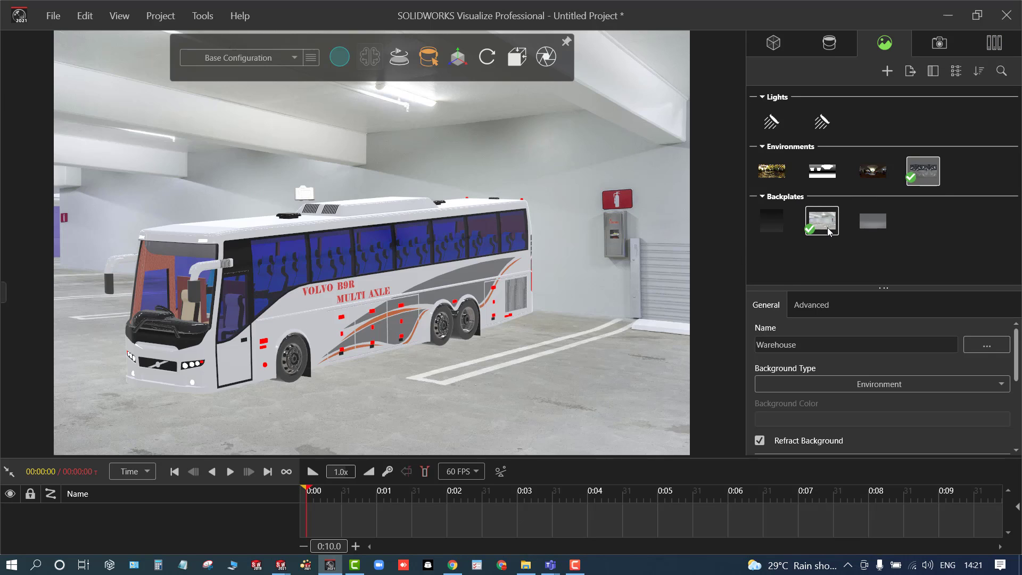
{"action": "left_click", "coordinate": [772, 221]}
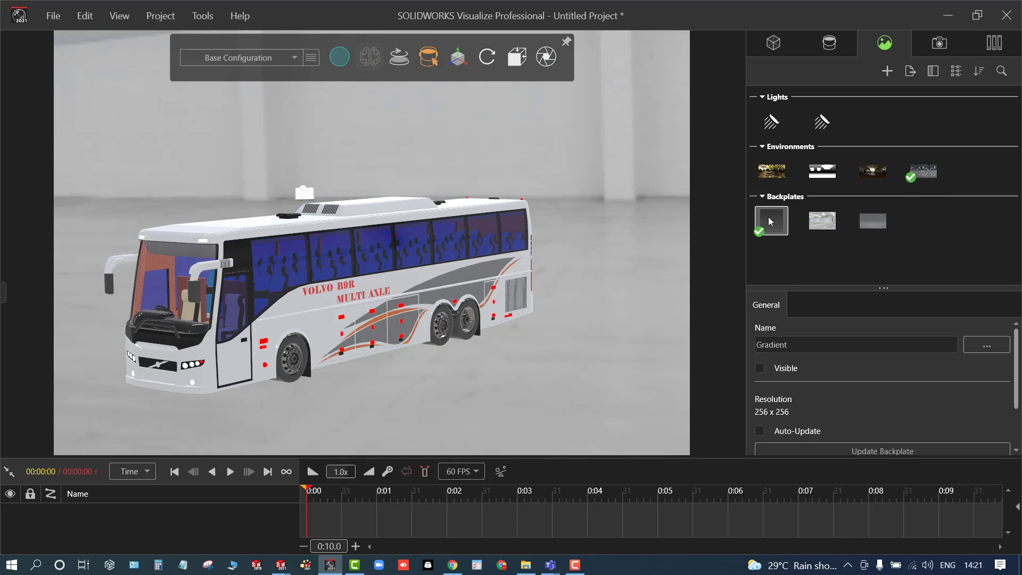
{"action": "left_click", "coordinate": [873, 220]}
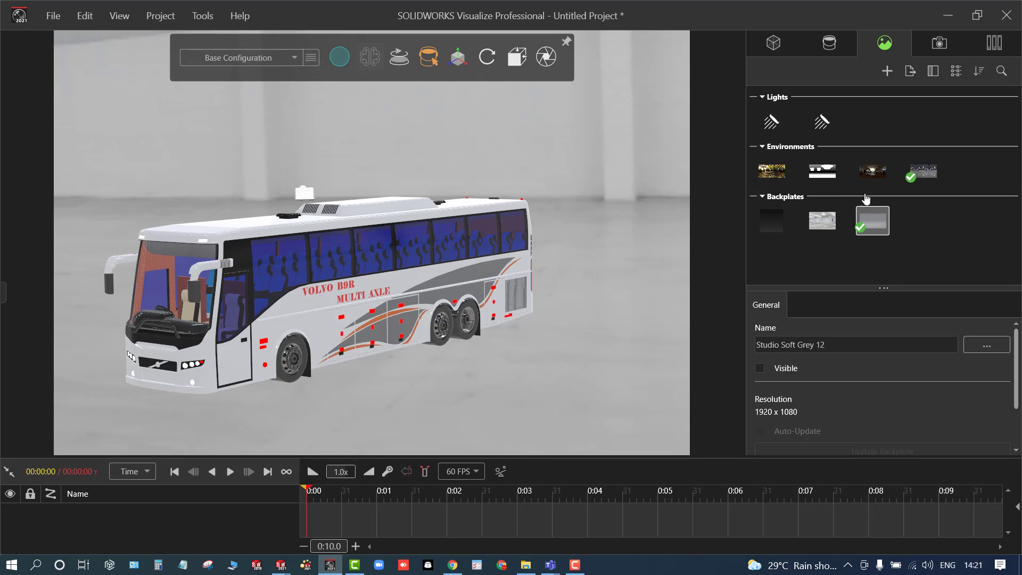
{"action": "left_click", "coordinate": [923, 171]}
{"action": "left_click", "coordinate": [878, 225]}
{"action": "left_click", "coordinate": [887, 265]}
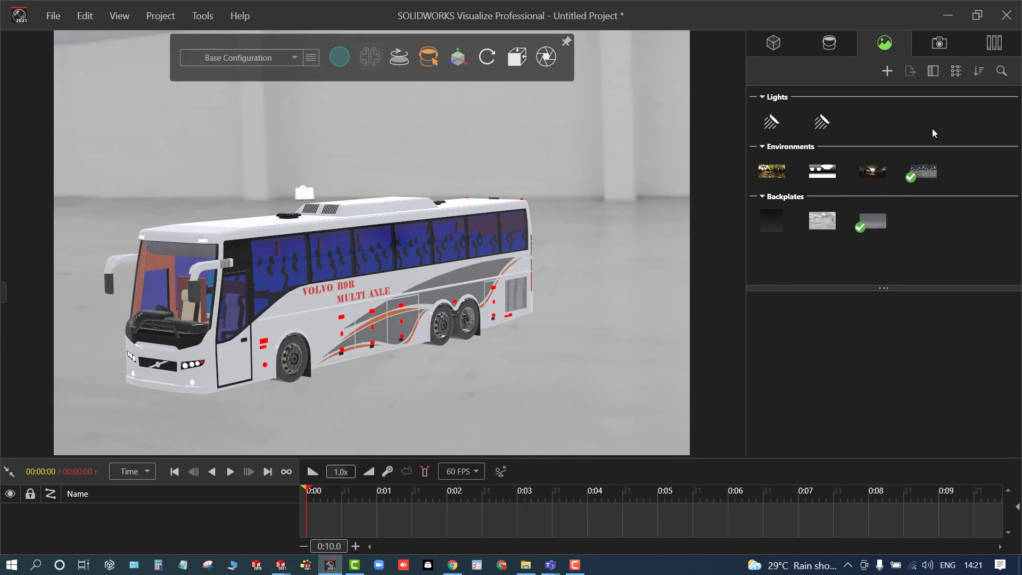
- Download the Studio Soft plate from the cloud library's Plates category and apply it as the bus scene's backplate
{"action": "left_click", "coordinate": [1009, 47]}
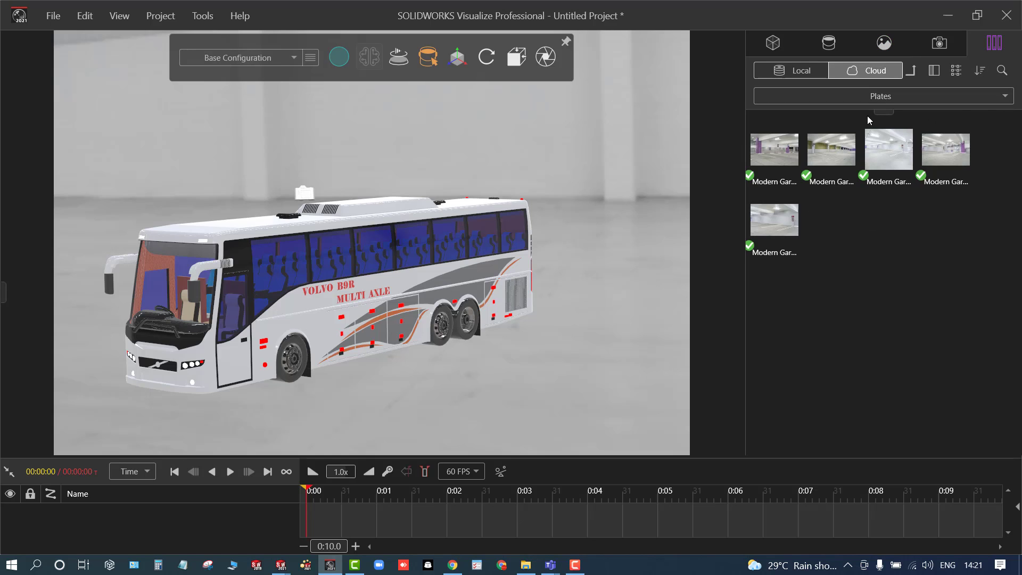
{"action": "left_click", "coordinate": [911, 70]}
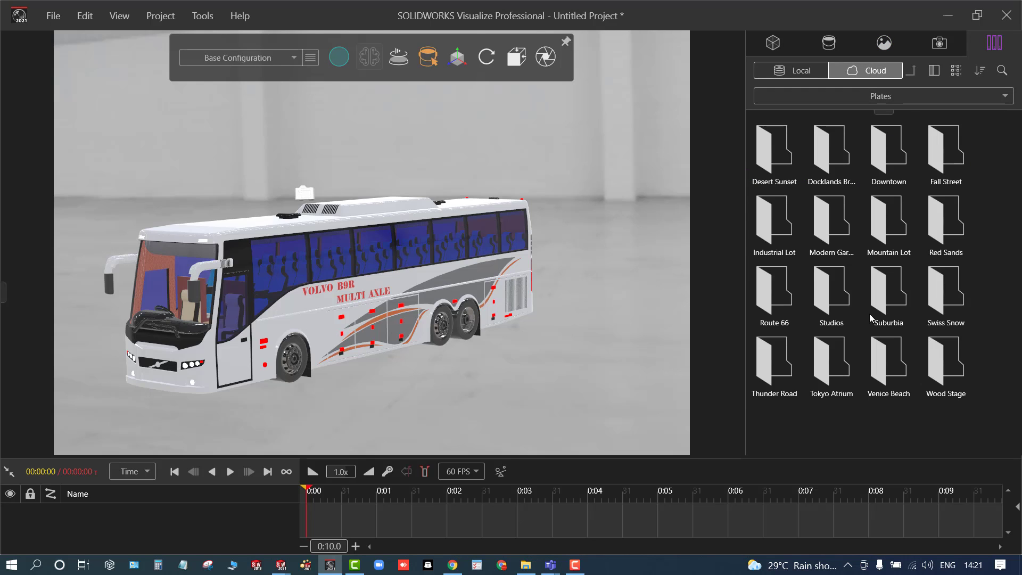
{"action": "left_click", "coordinate": [900, 98]}
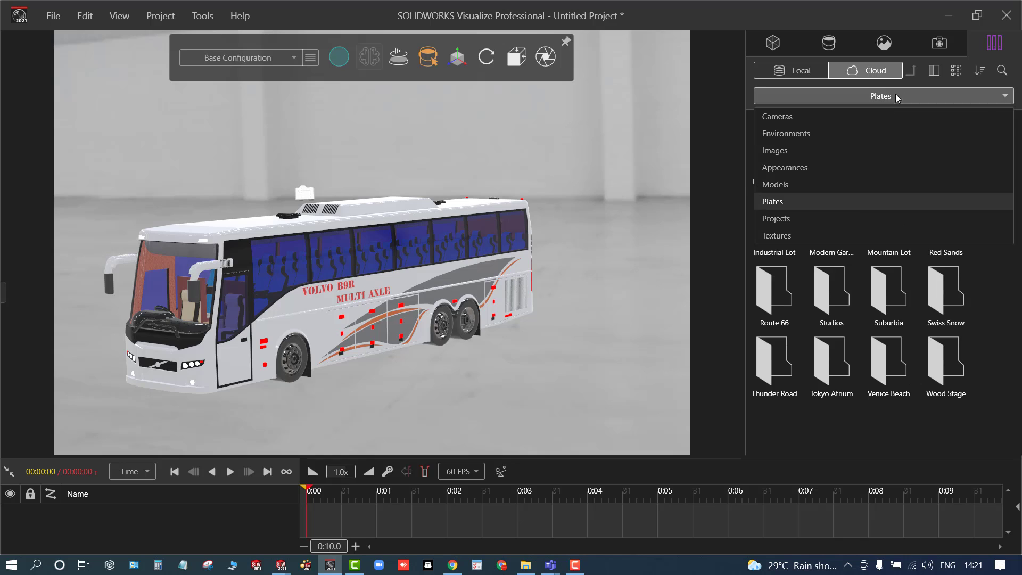
{"action": "left_click", "coordinate": [845, 201]}
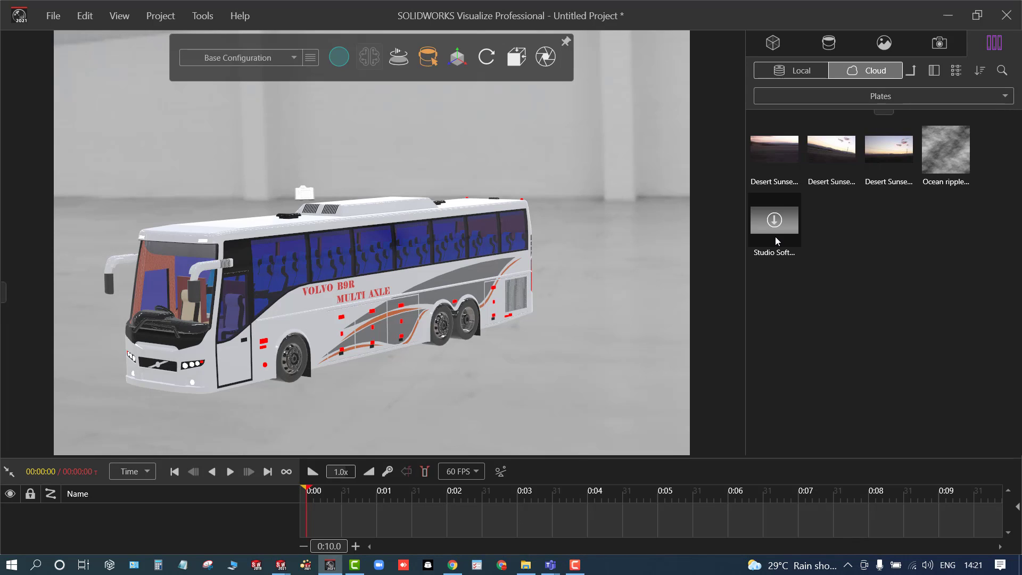
{"action": "left_click", "coordinate": [775, 218]}
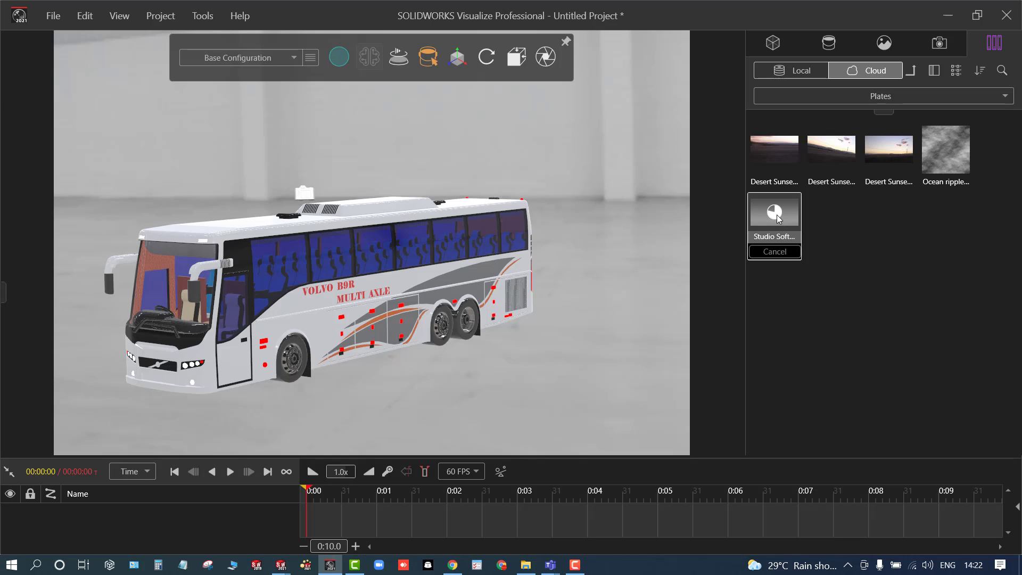
{"action": "left_click_drag", "start_coordinate": [779, 218], "coordinate": [655, 291]}
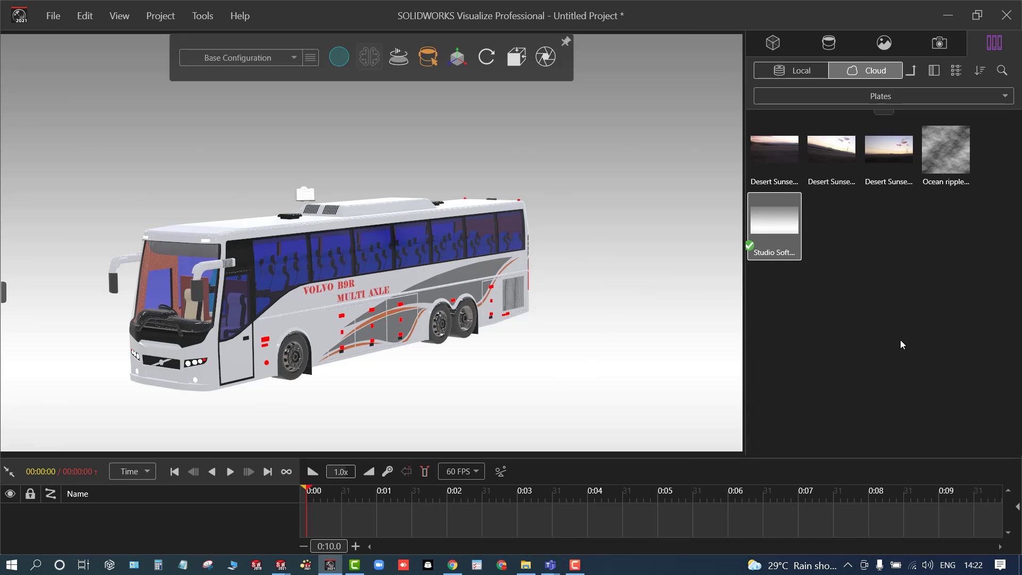
- Orbit around the bus to view it from the front and slightly above against the studio backplate
{"action": "scroll", "coordinate": [335, 379], "scroll_direction": "down", "scroll_amount": 1}
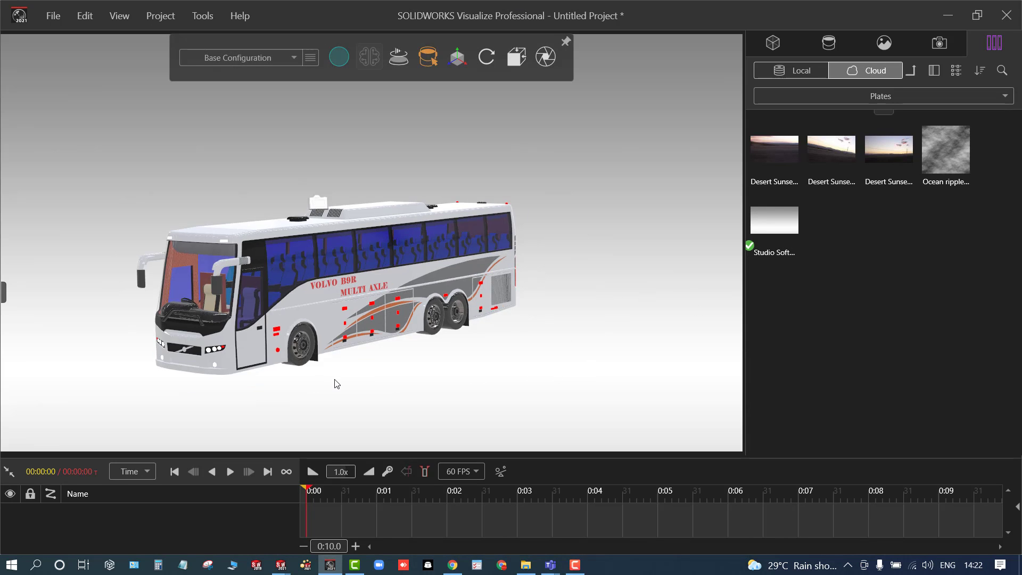
{"action": "scroll", "coordinate": [334, 369], "scroll_direction": "up", "scroll_amount": 3}
{"action": "left_click_drag", "start_coordinate": [117, 151], "coordinate": [134, 159]}
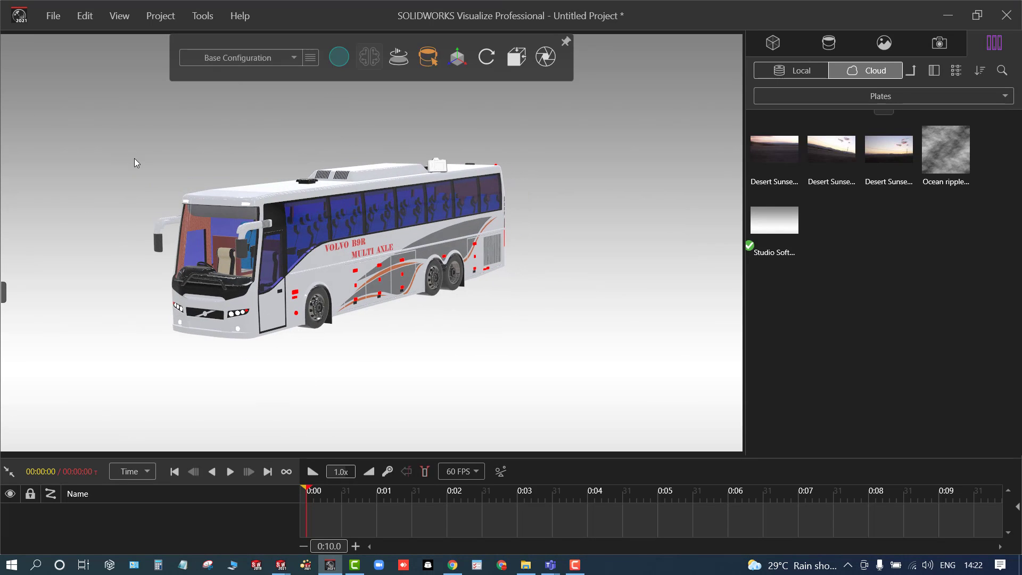
{"action": "left_click_drag", "start_coordinate": [142, 165], "coordinate": [368, 236]}
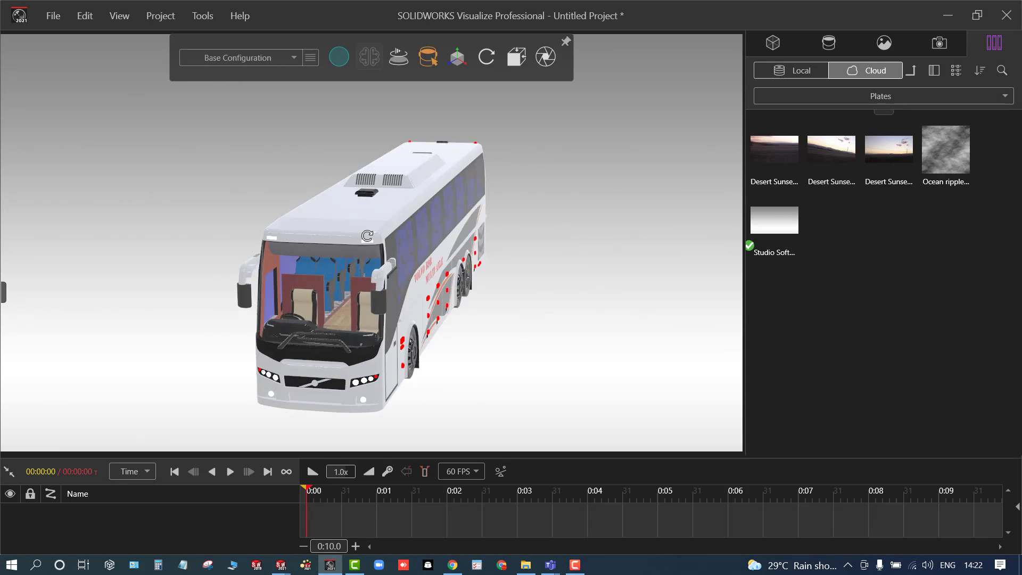
- Open the program options and review the default project and library paths in the General settings
{"action": "middle_click_drag", "start_coordinate": [367, 236], "coordinate": [326, 235]}
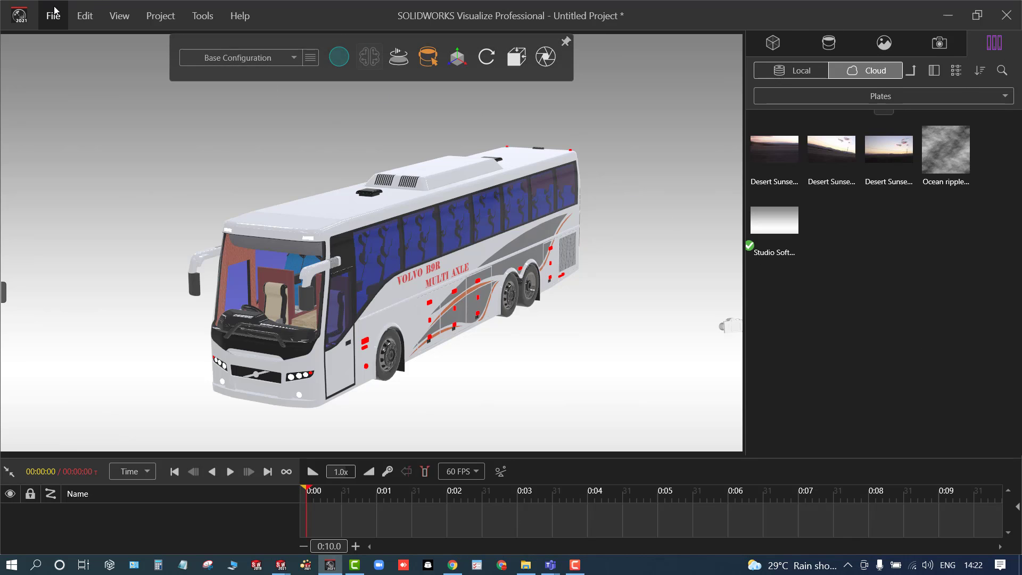
{"action": "left_click", "coordinate": [204, 17]}
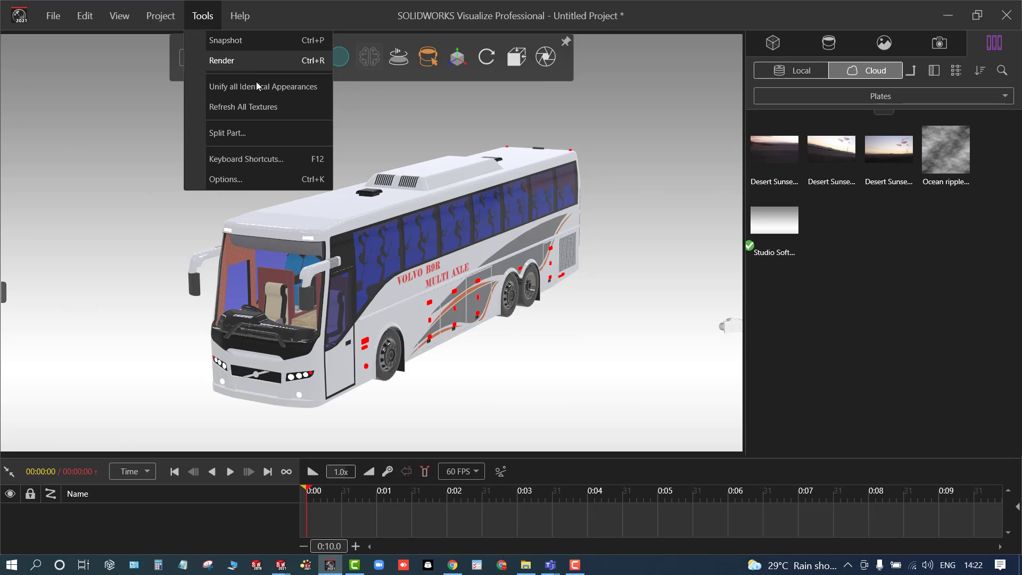
{"action": "left_click", "coordinate": [256, 178]}
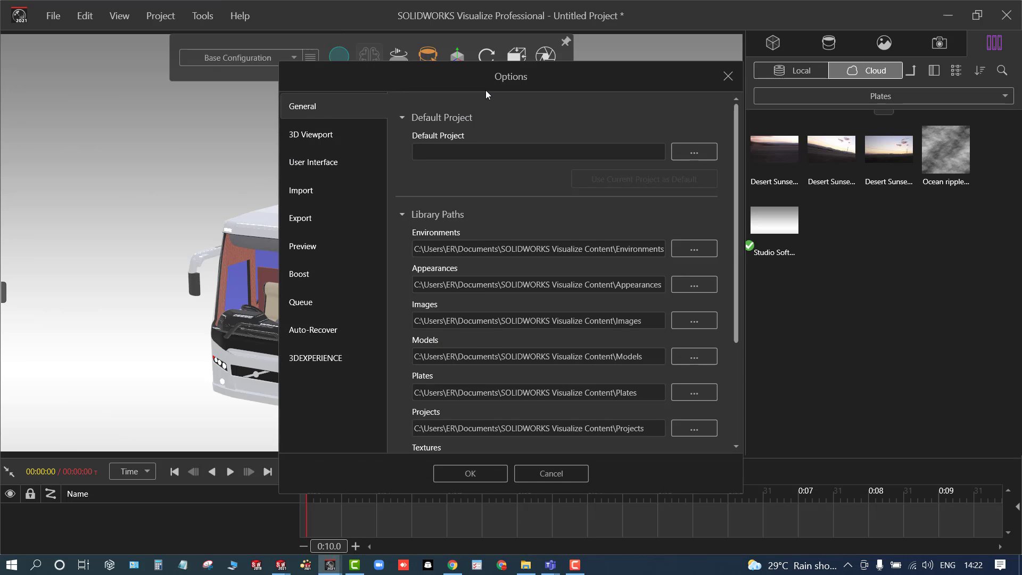
{"action": "left_click_drag", "start_coordinate": [486, 90], "coordinate": [595, 43]}
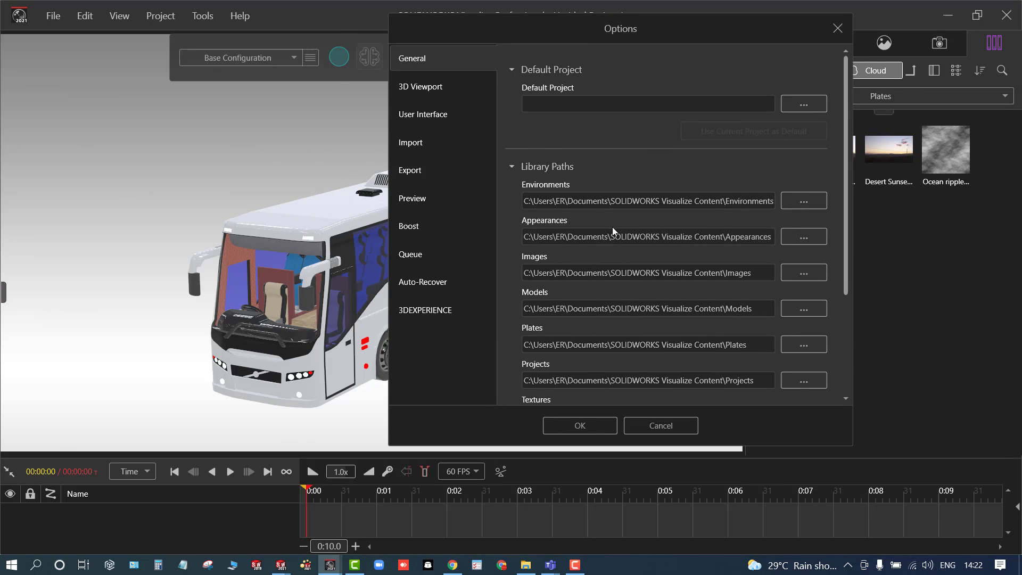
{"action": "scroll", "coordinate": [575, 331], "scroll_direction": "down", "scroll_amount": 1}
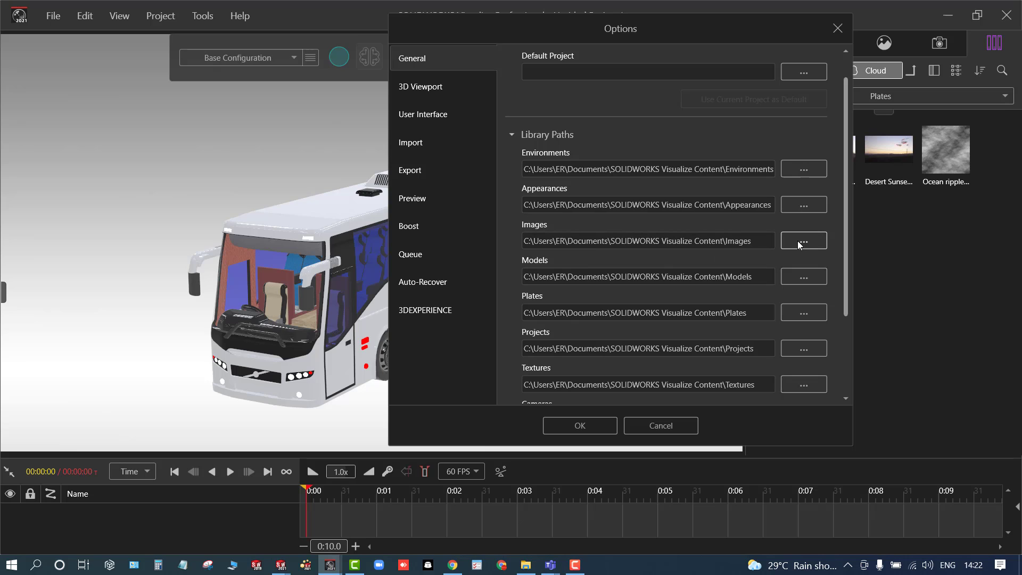
{"action": "scroll", "coordinate": [546, 224], "scroll_direction": "down", "scroll_amount": 4}
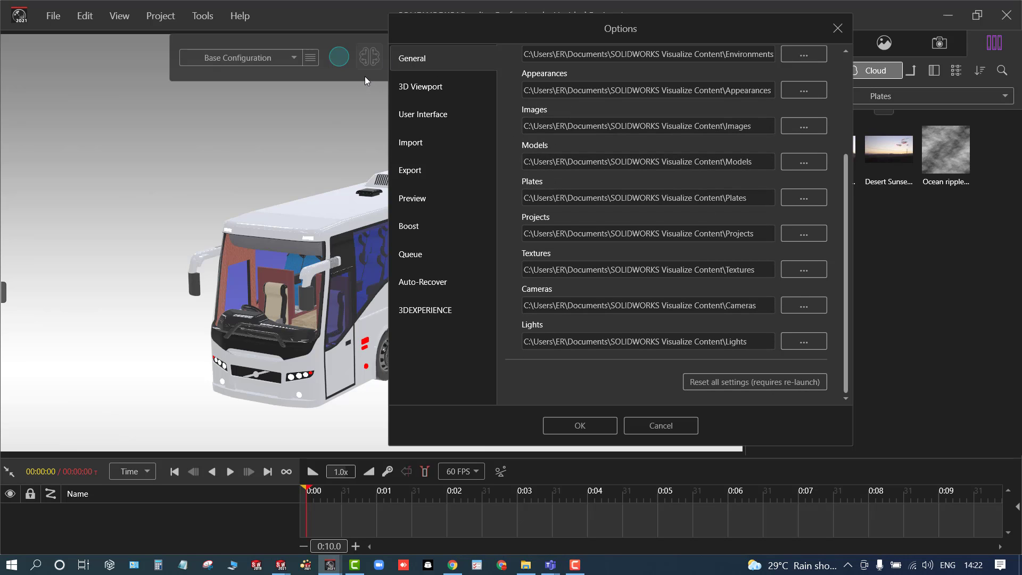
- Review the 3D Viewport settings for render engine, render device, render mode, and realtime options
{"action": "left_click", "coordinate": [431, 86]}
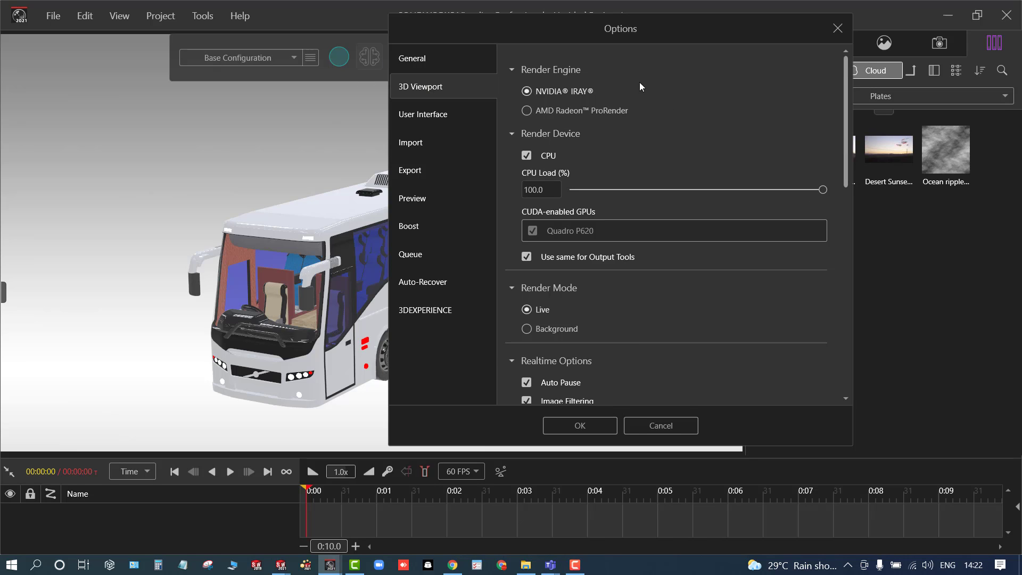
{"action": "left_click_drag", "start_coordinate": [648, 28], "coordinate": [785, 54]}
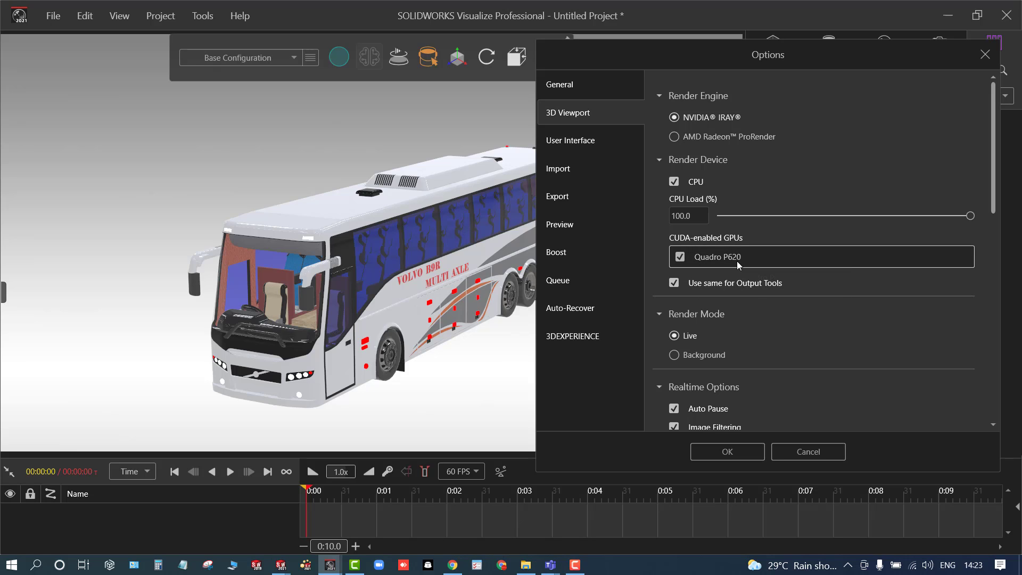
{"action": "mouse_move", "coordinate": [759, 258]}
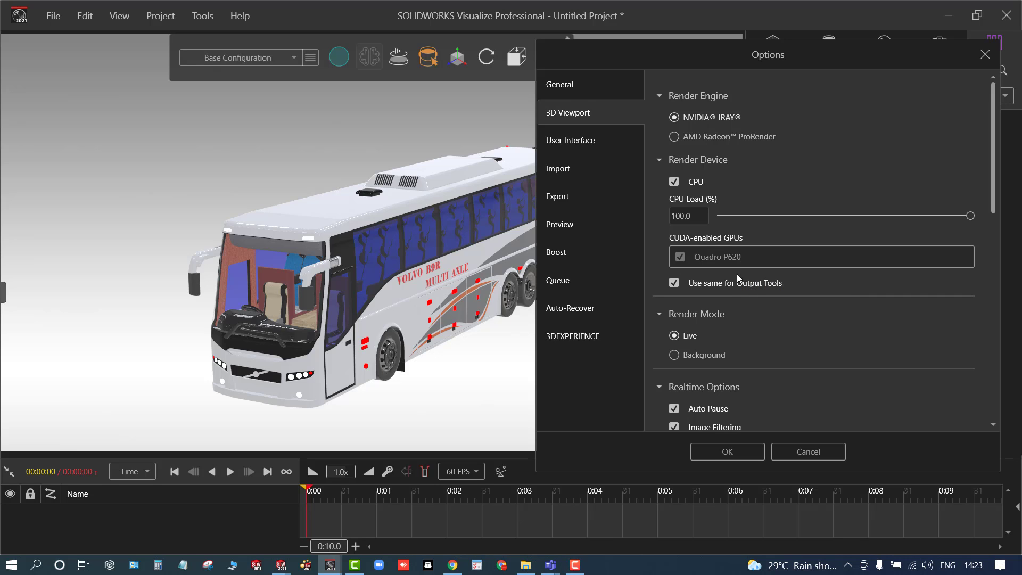
{"action": "scroll", "coordinate": [738, 306], "scroll_direction": "down", "scroll_amount": 3}
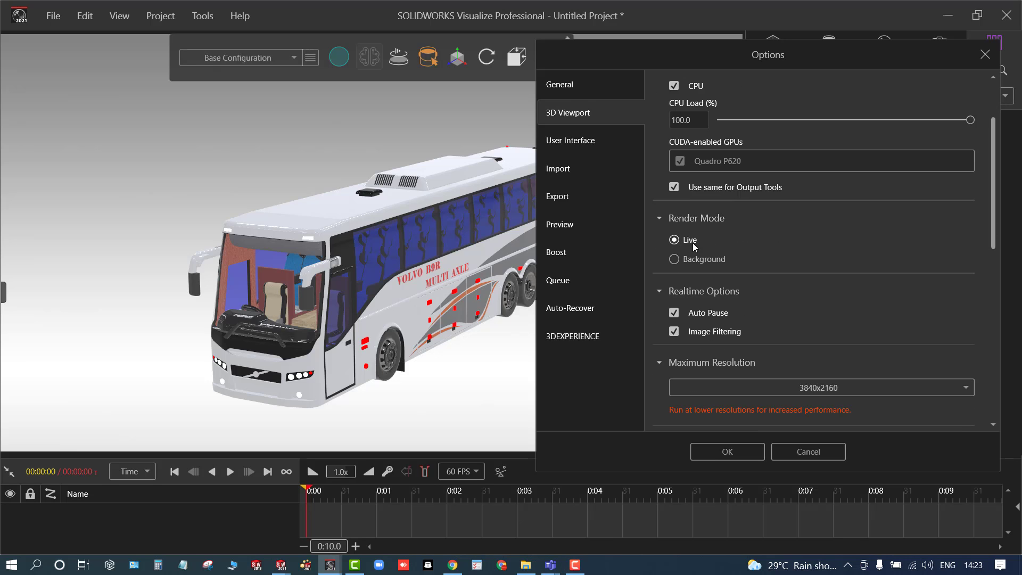
{"action": "mouse_move", "coordinate": [699, 264]}
{"action": "scroll", "coordinate": [767, 290], "scroll_direction": "down", "scroll_amount": 4}
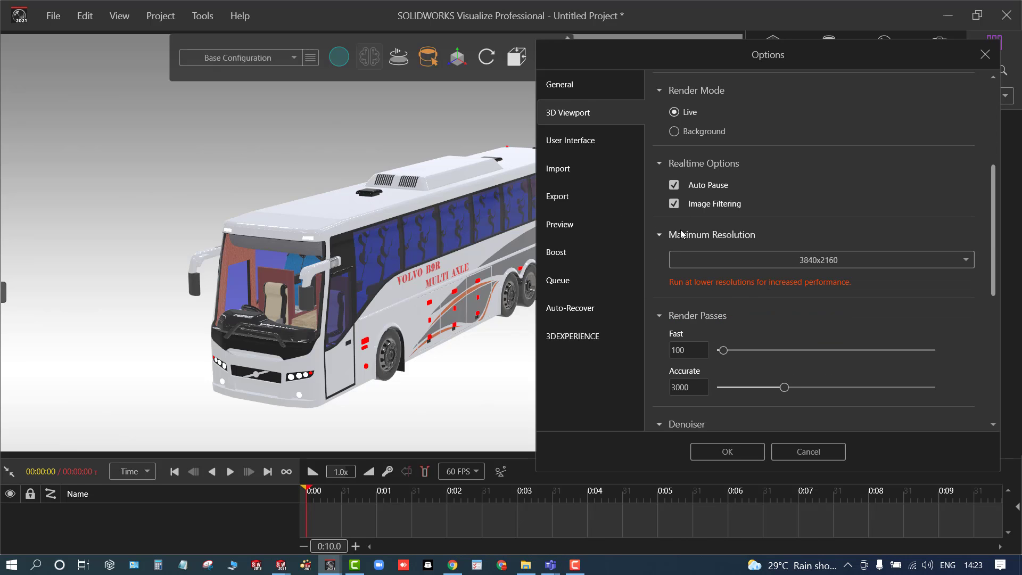
- Try 640x360 as the viewport's maximum resolution, and set it back to 3840x2160
{"action": "left_click", "coordinate": [738, 260]}
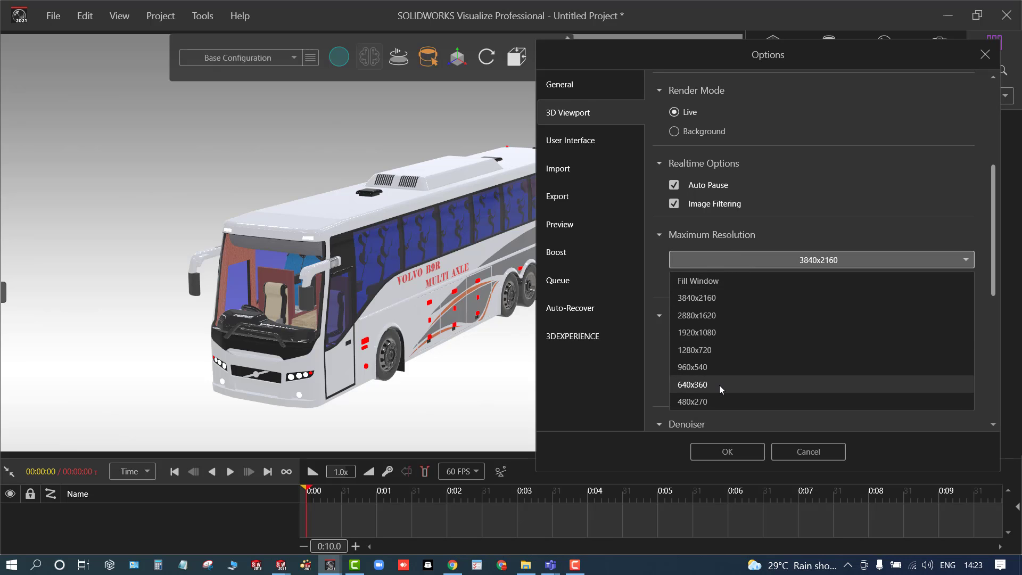
{"action": "left_click", "coordinate": [719, 385]}
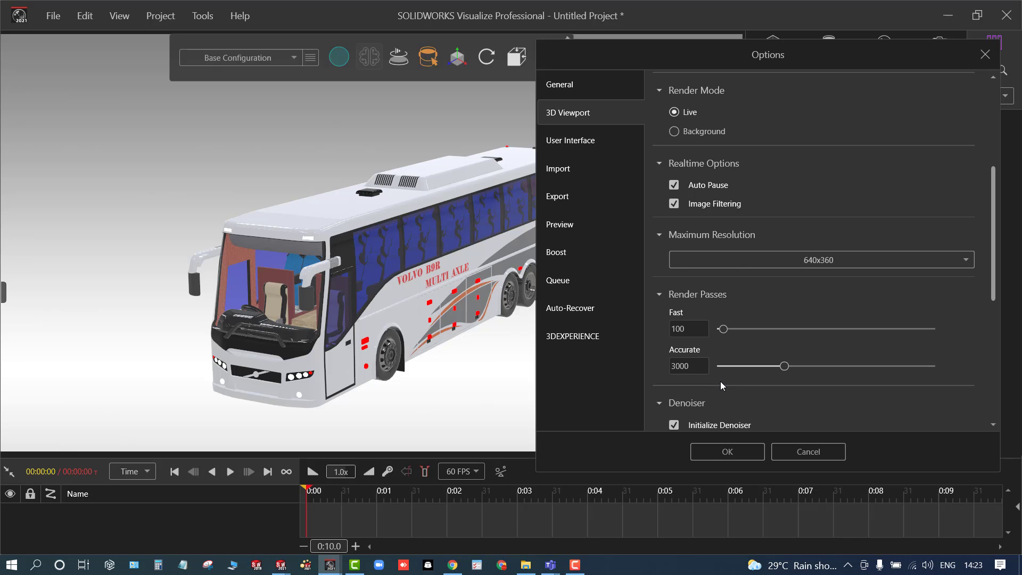
{"action": "left_click", "coordinate": [738, 258]}
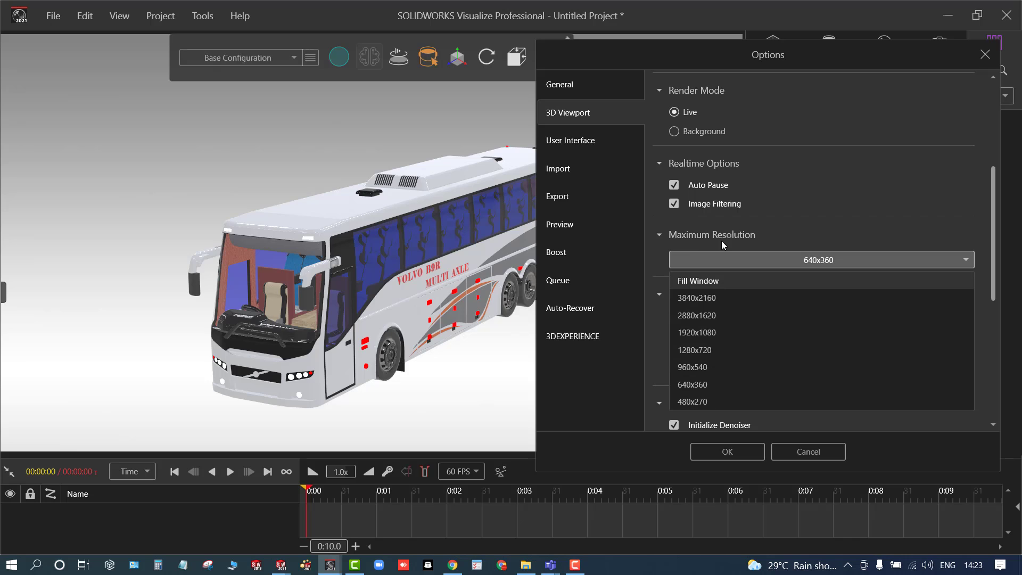
{"action": "left_click", "coordinate": [711, 297]}
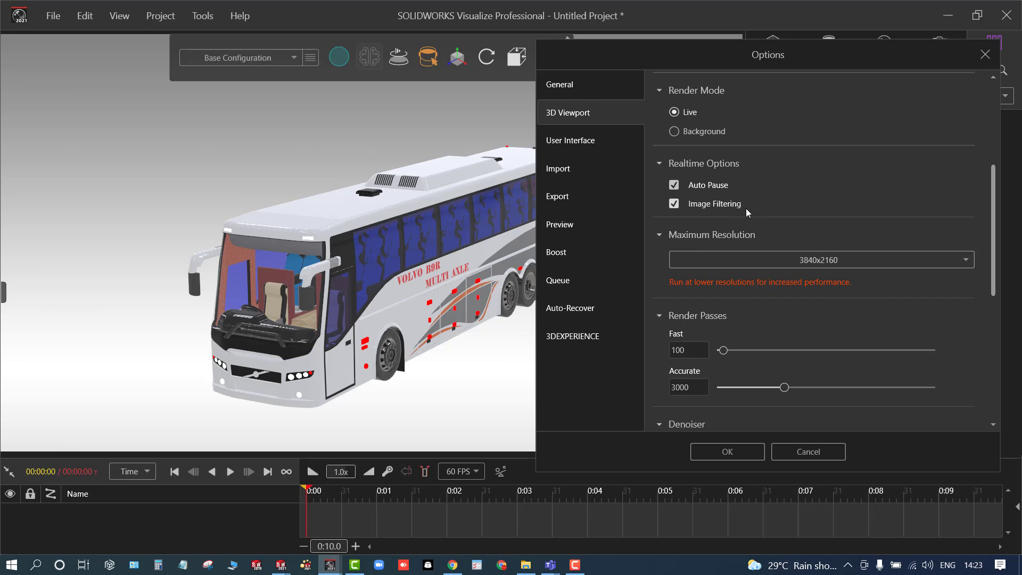
- Examine the 3D Viewport's render passes, denoiser, interactivity acceleration, and display options
{"action": "scroll", "coordinate": [734, 323], "scroll_direction": "down", "scroll_amount": 3}
{"action": "scroll", "coordinate": [733, 323], "scroll_direction": "down", "scroll_amount": 2}
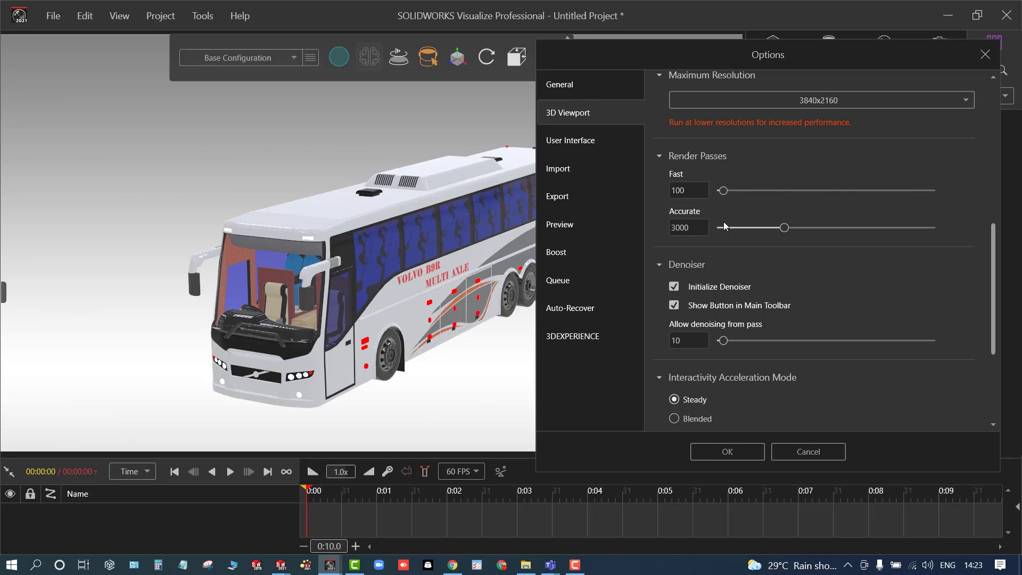
{"action": "scroll", "coordinate": [717, 341], "scroll_direction": "down", "scroll_amount": 5}
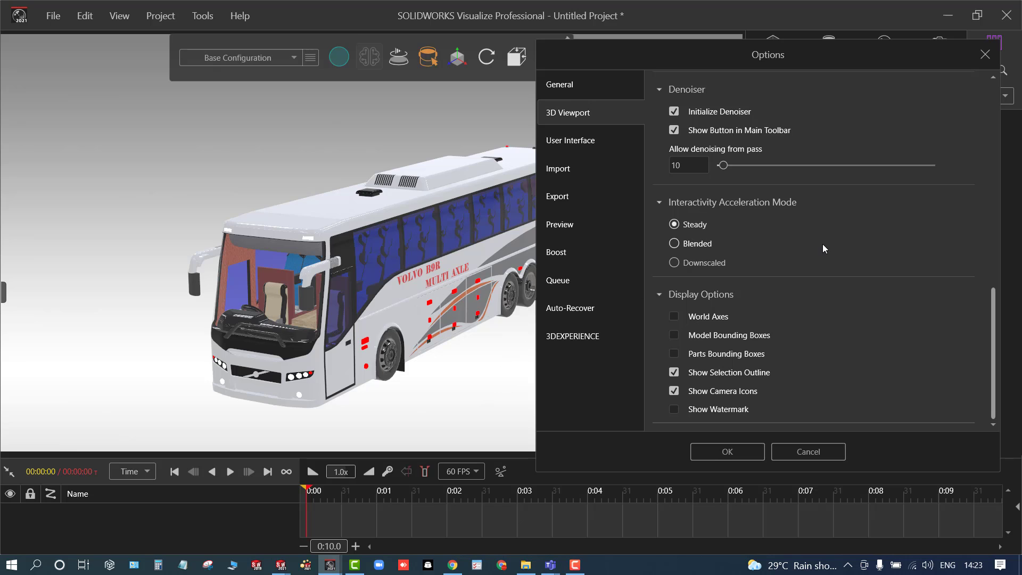
{"action": "scroll", "coordinate": [823, 245], "scroll_direction": "up", "scroll_amount": 1}
{"action": "scroll", "coordinate": [823, 244], "scroll_direction": "up", "scroll_amount": 3}
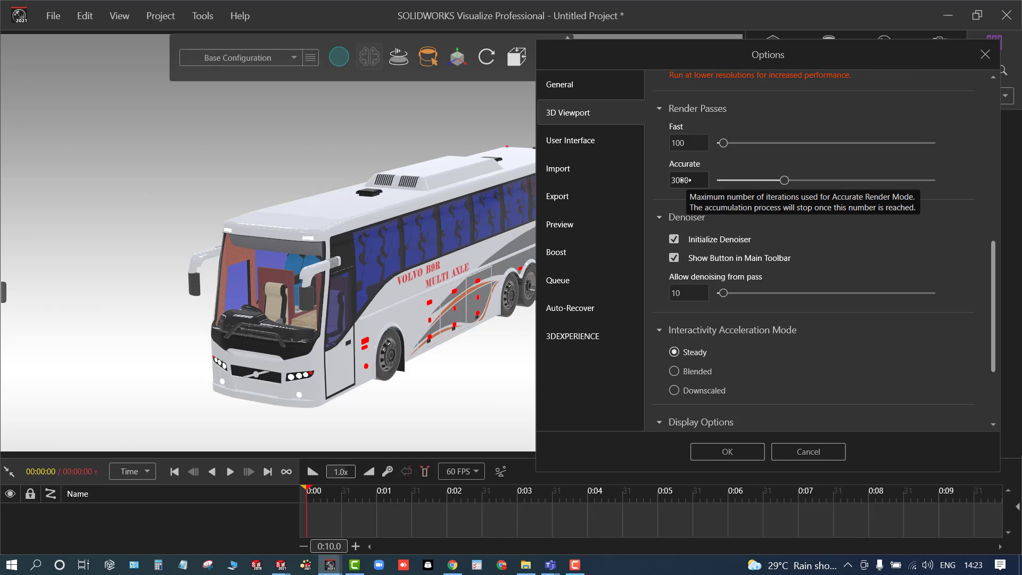
- Try lowering the accurate render passes to 2594, and set them back to 3000
{"action": "mouse_move", "coordinate": [790, 181]}
{"action": "left_mouse_down"}
{"action": "mouse_move", "coordinate": [945, 185]}
{"action": "mouse_move", "coordinate": [776, 181]}
{"action": "left_mouse_up"}
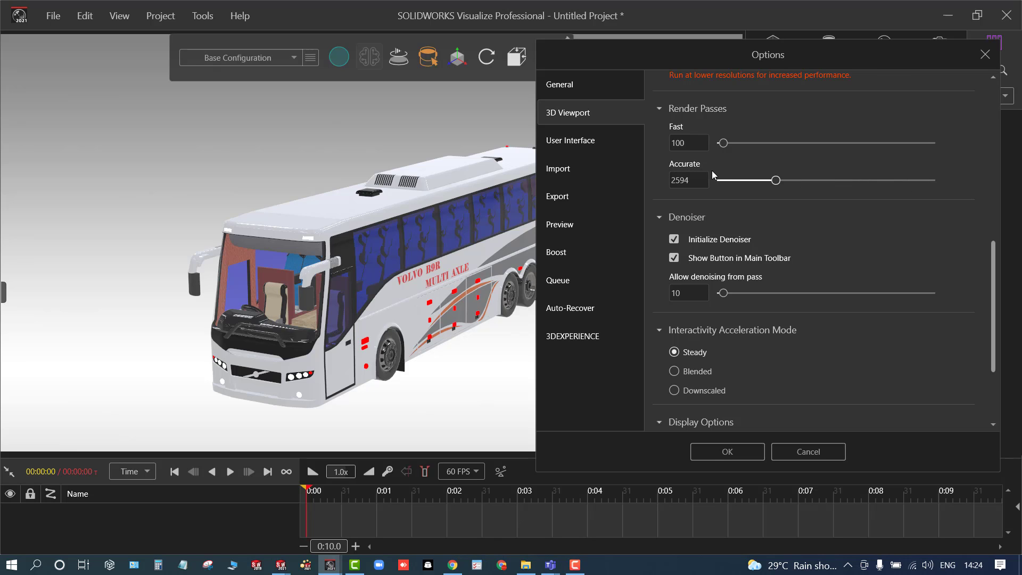
{"action": "double_click", "coordinate": [680, 181]}
{"action": "type", "text": "300"}
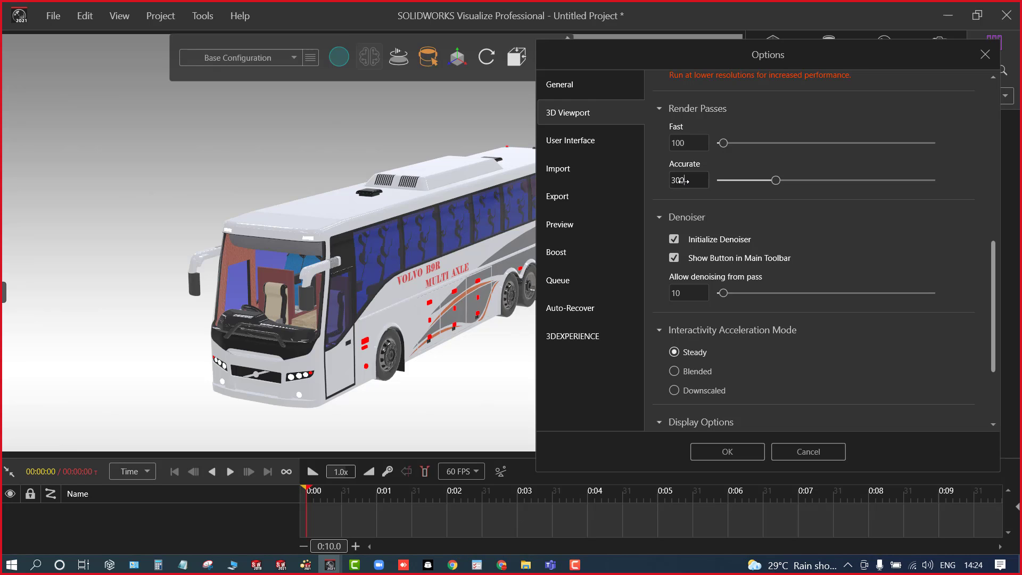
{"action": "type", "text": "0"}
{"action": "left_click", "coordinate": [740, 213]}
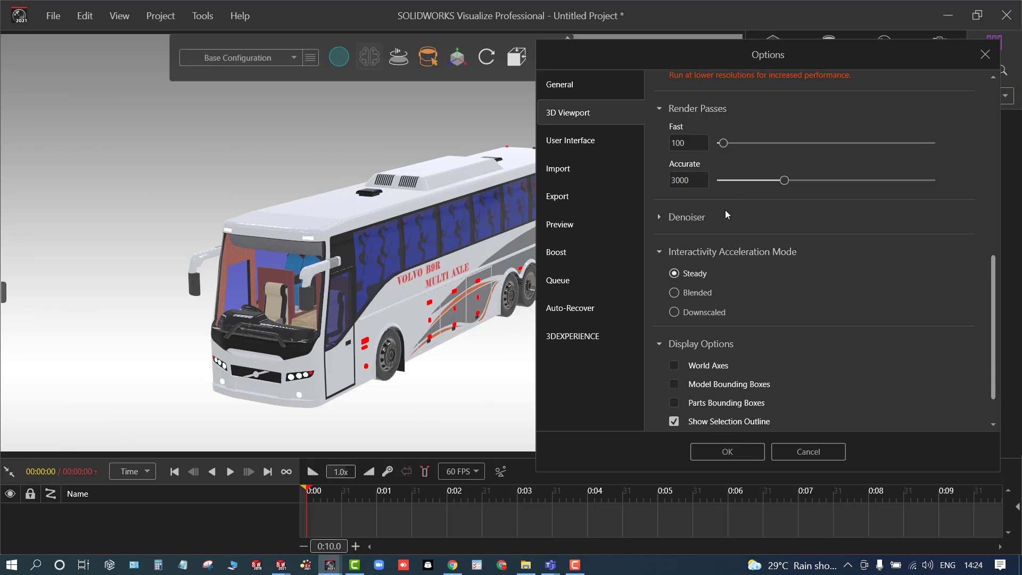
- Recheck the 3D Viewport's render engine and render device settings, and close the Options window
{"action": "scroll", "coordinate": [729, 317], "scroll_direction": "down", "scroll_amount": 2}
{"action": "scroll", "coordinate": [729, 315], "scroll_direction": "up", "scroll_amount": 3}
{"action": "scroll", "coordinate": [738, 256], "scroll_direction": "up", "scroll_amount": 6}
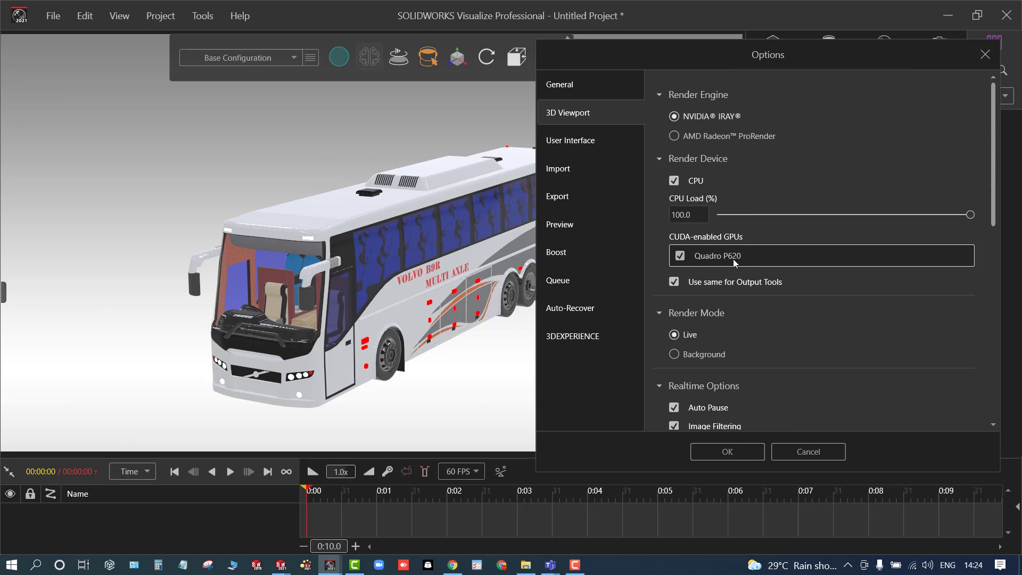
{"action": "mouse_move", "coordinate": [733, 258]}
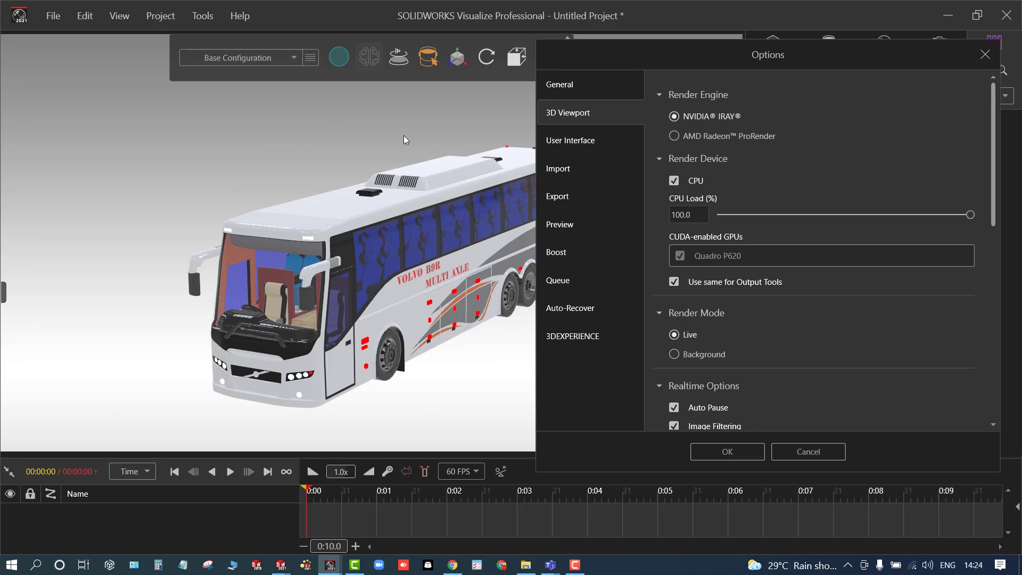
{"action": "mouse_move", "coordinate": [330, 563]}
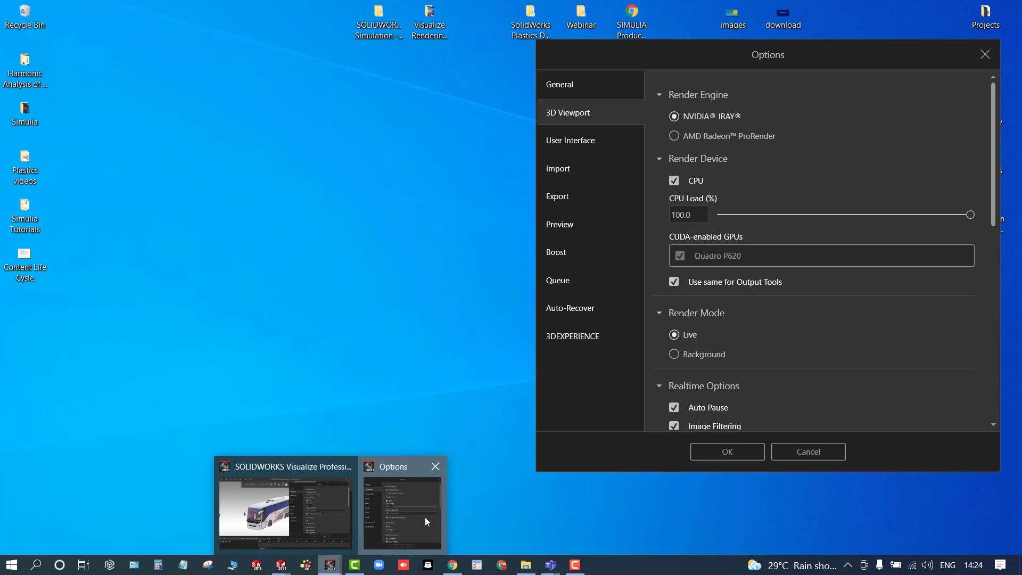
{"action": "left_click", "coordinate": [425, 516]}
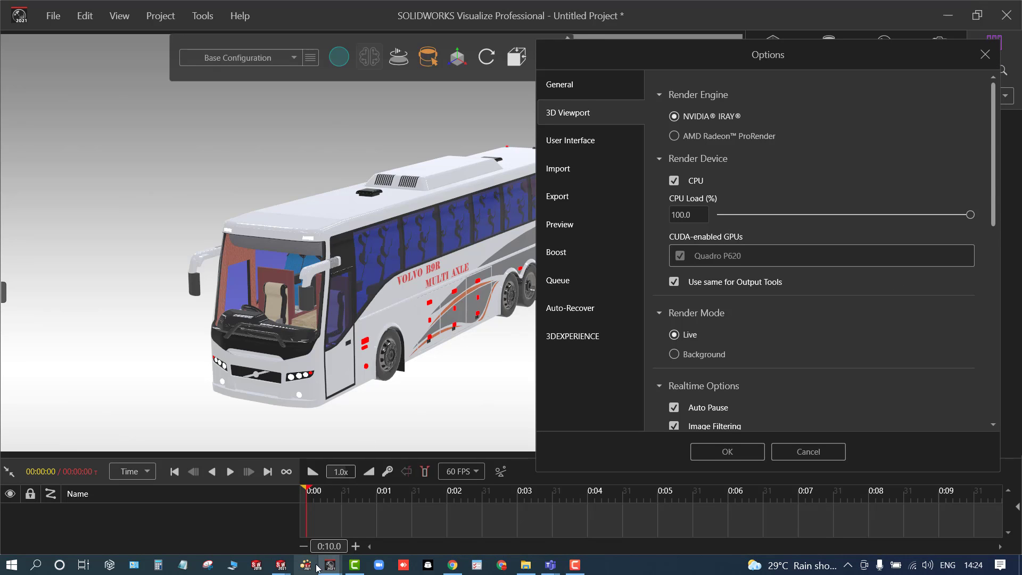
{"action": "mouse_move", "coordinate": [330, 564]}
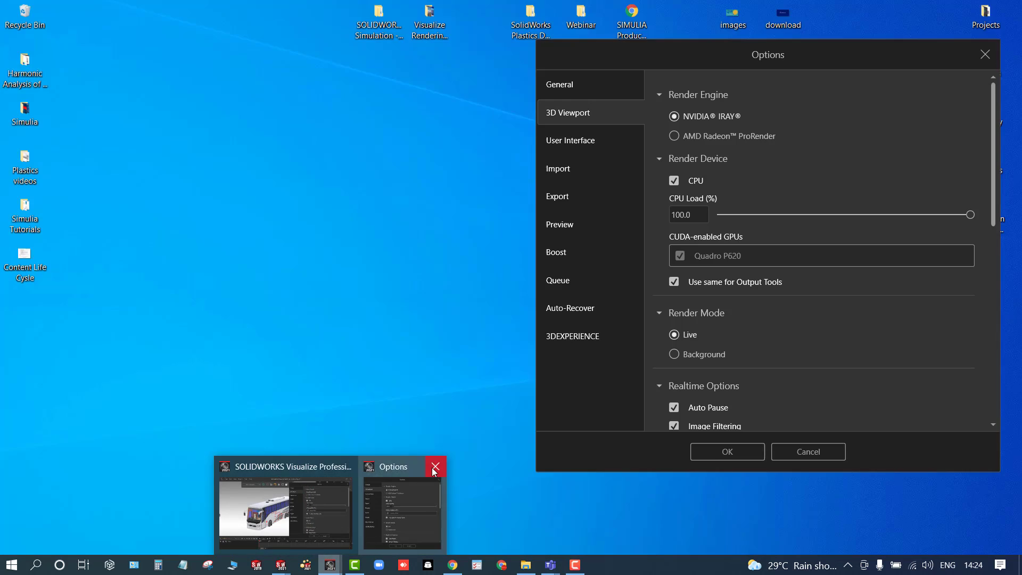
{"action": "left_click", "coordinate": [435, 467]}
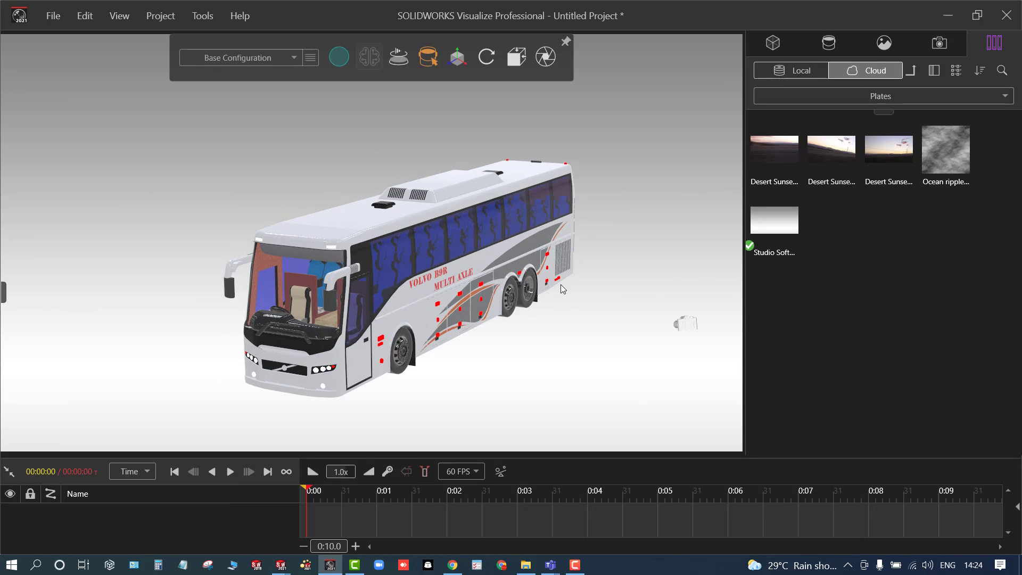
- Examine the User Interface options for theme, viewport navigation, timeline, turntable, and Spacemouse settings
{"action": "left_click", "coordinate": [198, 16]}
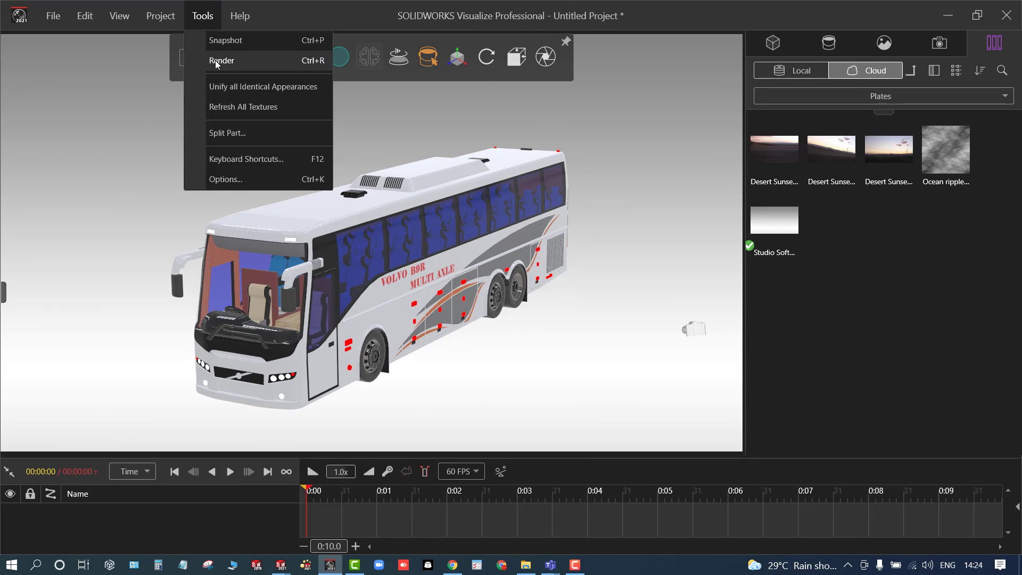
{"action": "left_click", "coordinate": [225, 179]}
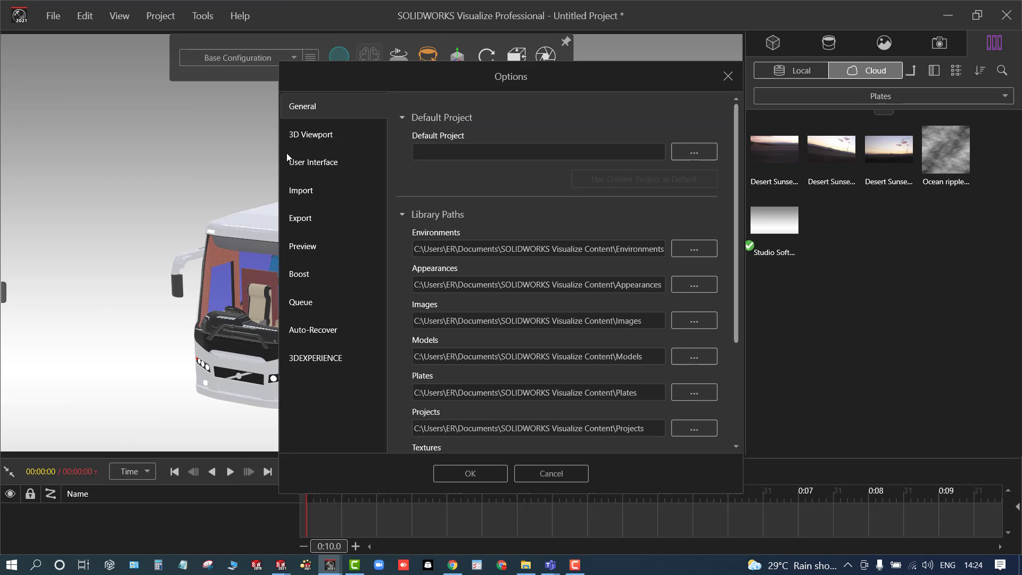
{"action": "left_click", "coordinate": [316, 167]}
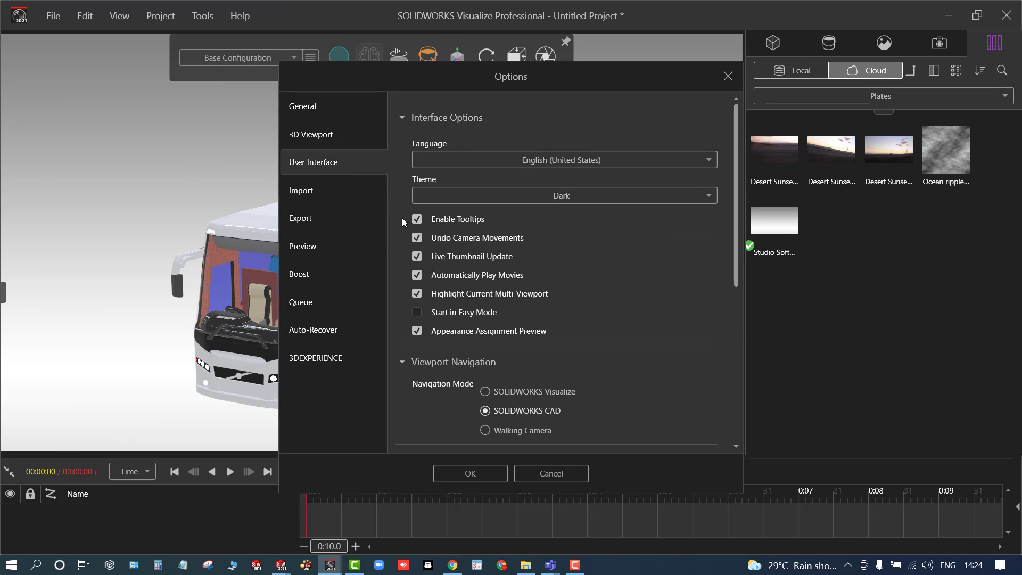
{"action": "scroll", "coordinate": [529, 323], "scroll_direction": "down", "scroll_amount": 2}
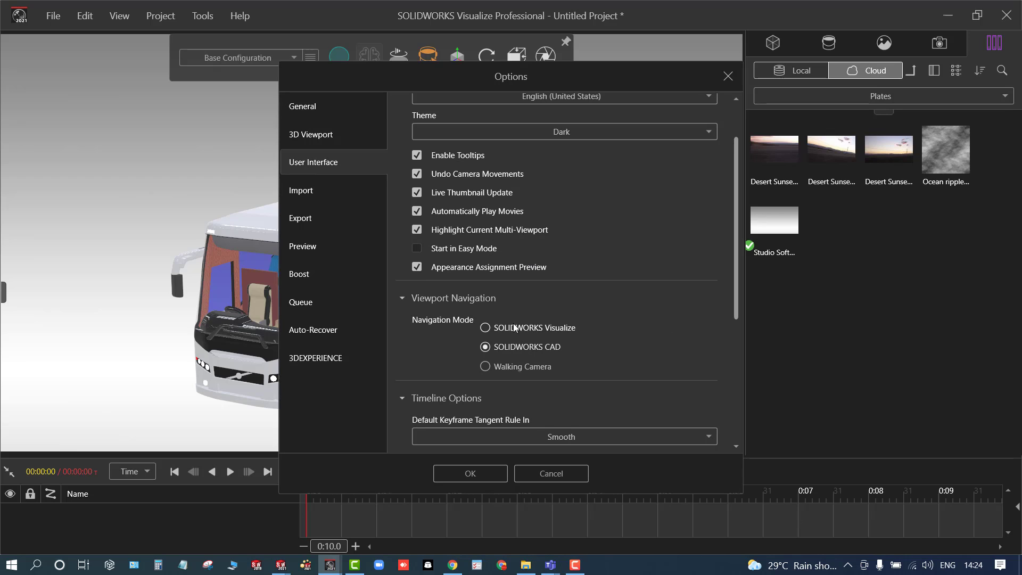
{"action": "scroll", "coordinate": [508, 389], "scroll_direction": "down", "scroll_amount": 6}
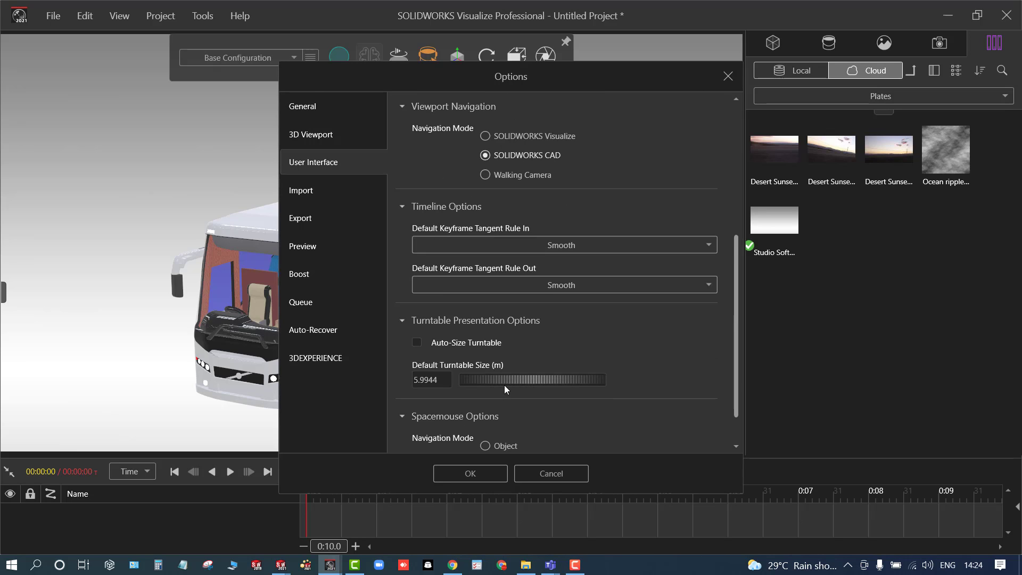
{"action": "scroll", "coordinate": [504, 385], "scroll_direction": "down", "scroll_amount": 2}
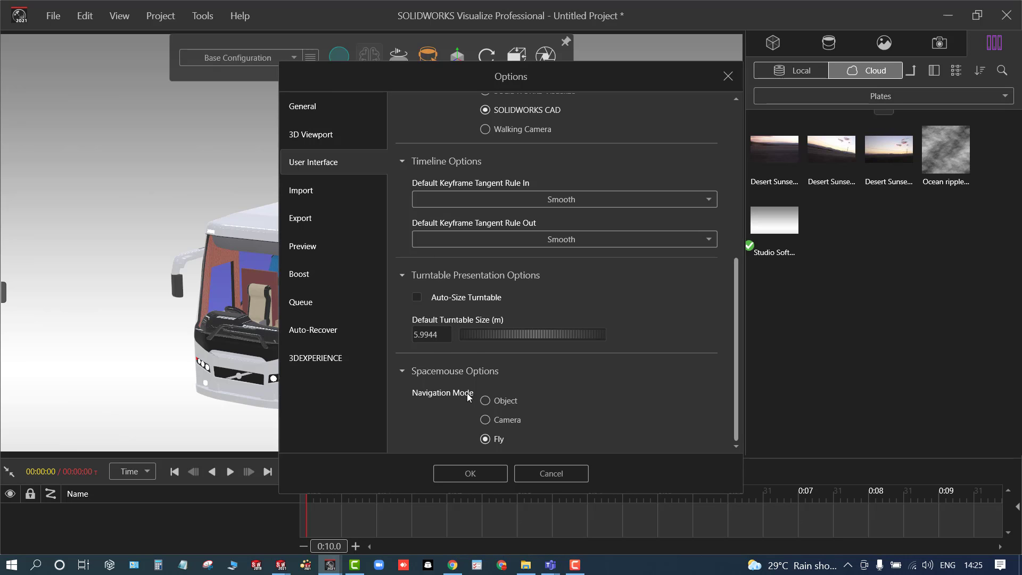
{"action": "scroll", "coordinate": [467, 393], "scroll_direction": "up", "scroll_amount": 6}
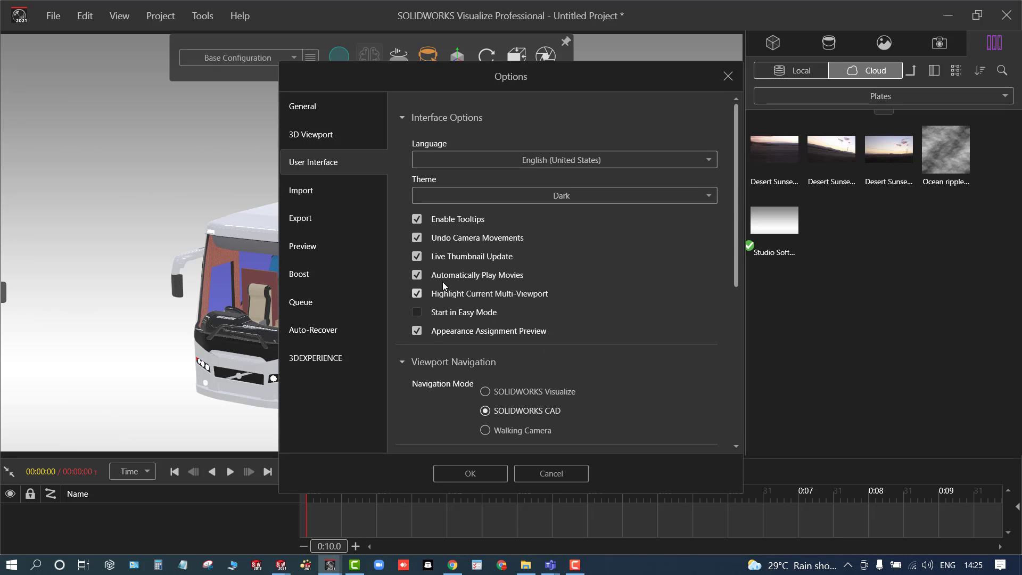
{"action": "left_click", "coordinate": [471, 197]}
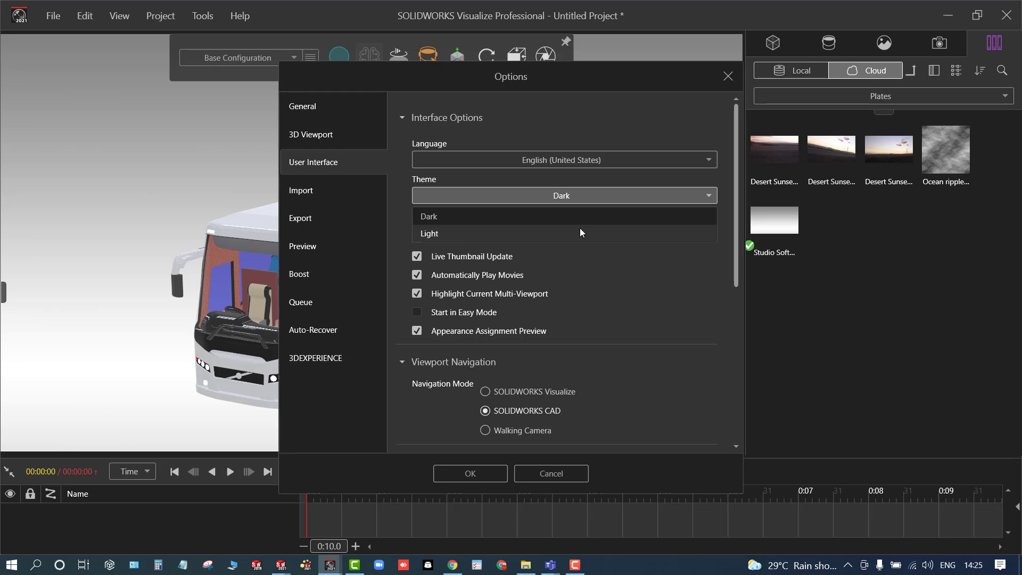
{"action": "left_click", "coordinate": [828, 321]}
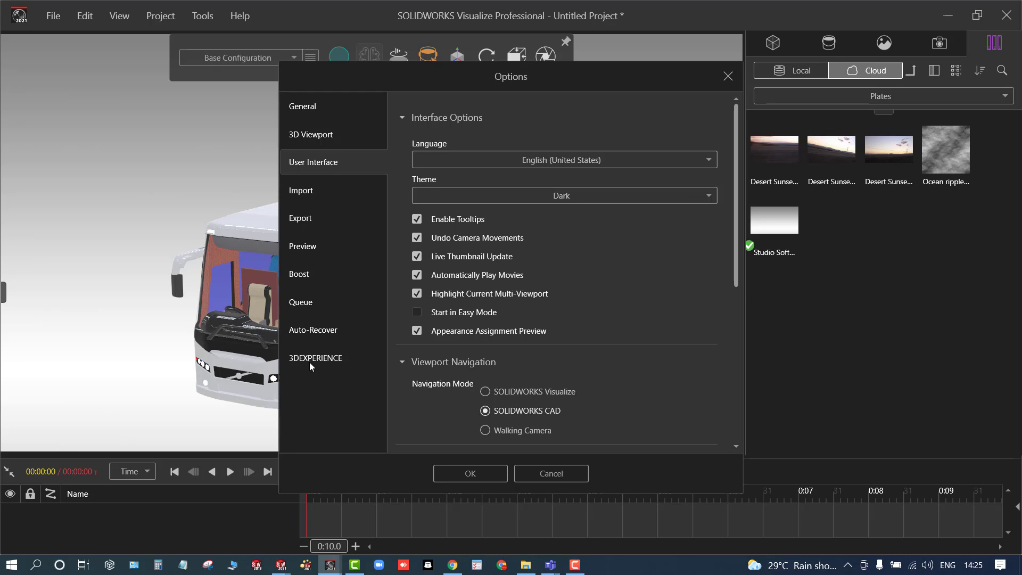
- Look through the Import, Export, Preview, Boost, Queue, Auto-Recover, and 3DEXPERIENCE option pages
{"action": "left_click", "coordinate": [303, 195]}
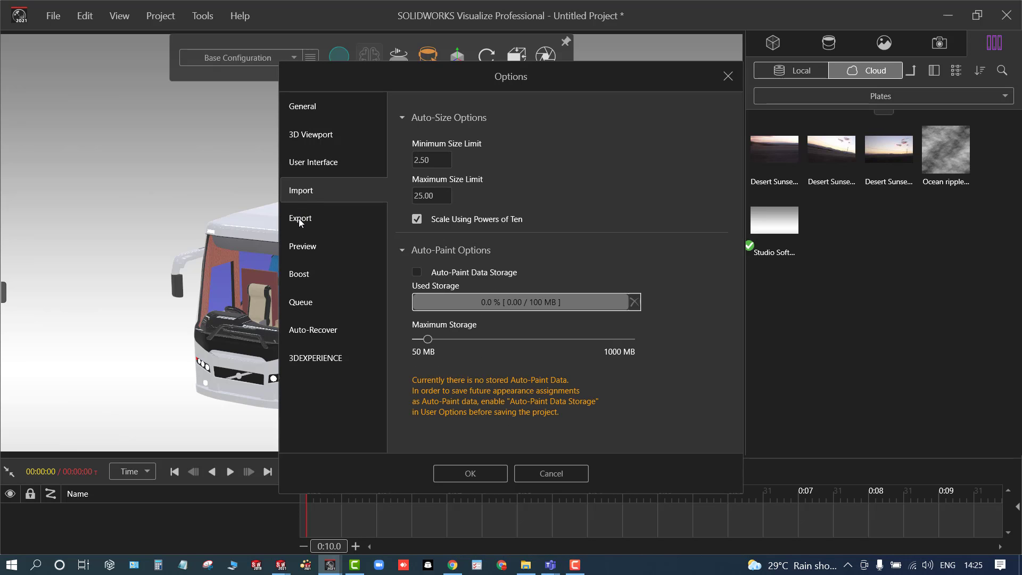
{"action": "left_click", "coordinate": [300, 220]}
{"action": "left_click", "coordinate": [302, 249]}
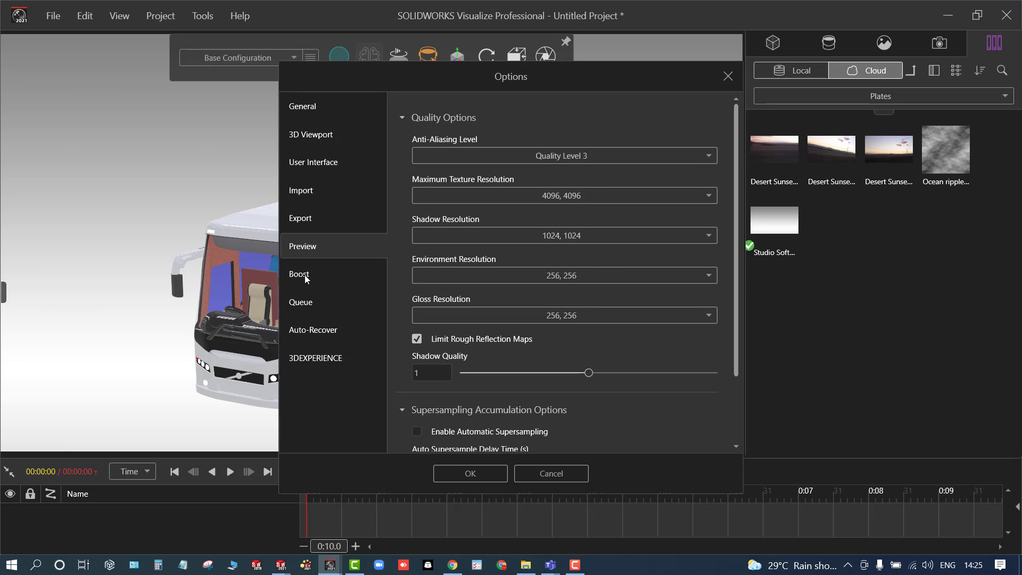
{"action": "left_click", "coordinate": [305, 277]}
{"action": "left_click", "coordinate": [308, 306]}
{"action": "left_click", "coordinate": [316, 331]}
{"action": "left_click", "coordinate": [317, 350]}
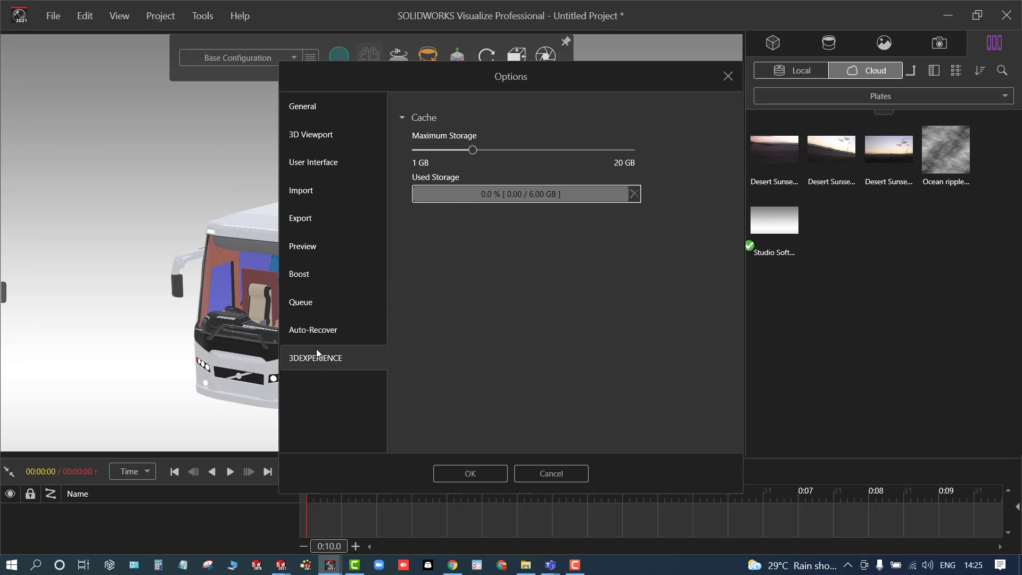
- Recheck the Boost connection settings and the Queue settings, and close the Options window without saving changes
{"action": "left_click", "coordinate": [312, 301]}
{"action": "left_click", "coordinate": [309, 277]}
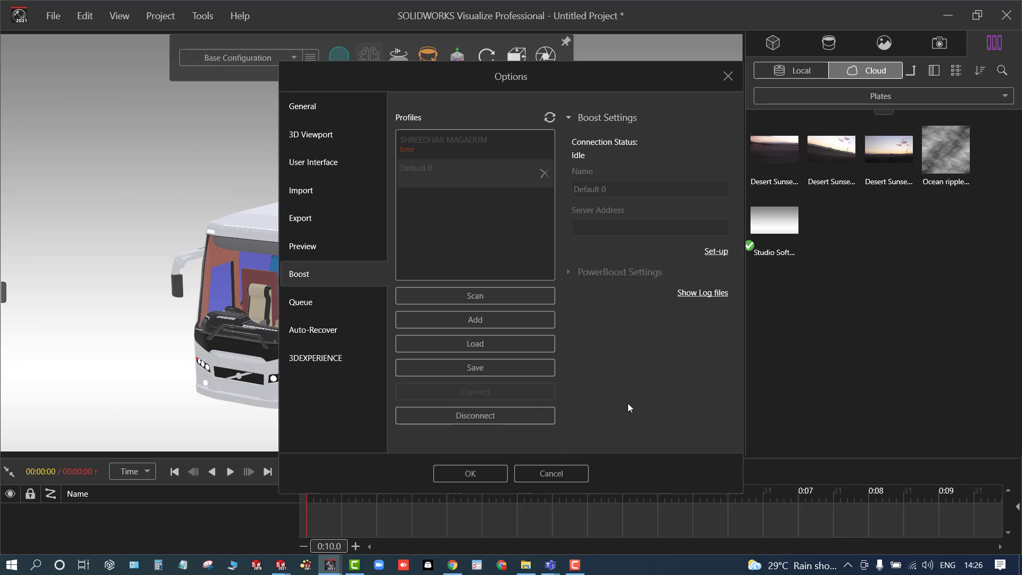
{"action": "left_click", "coordinate": [301, 302]}
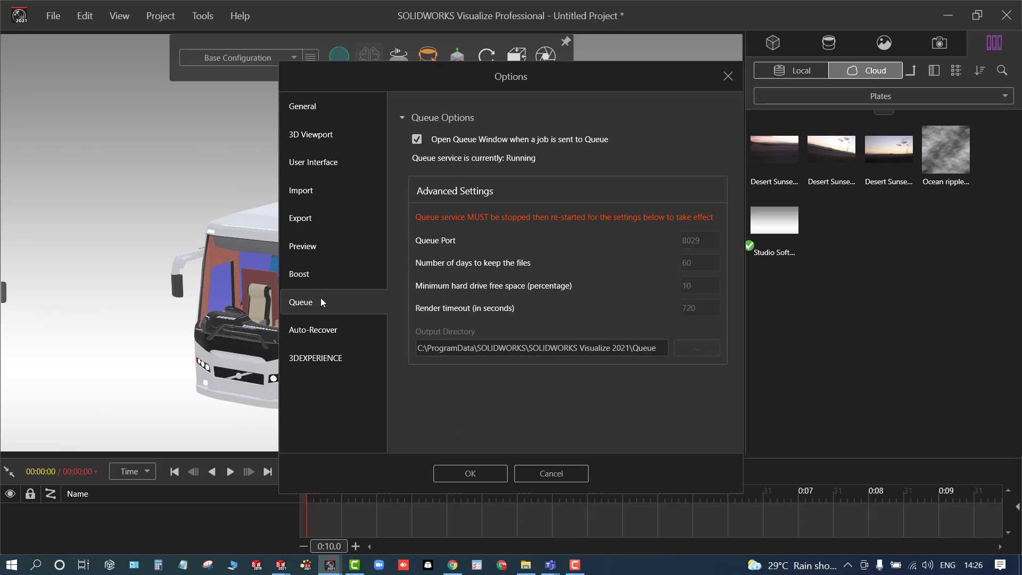
{"action": "left_click", "coordinate": [550, 474]}
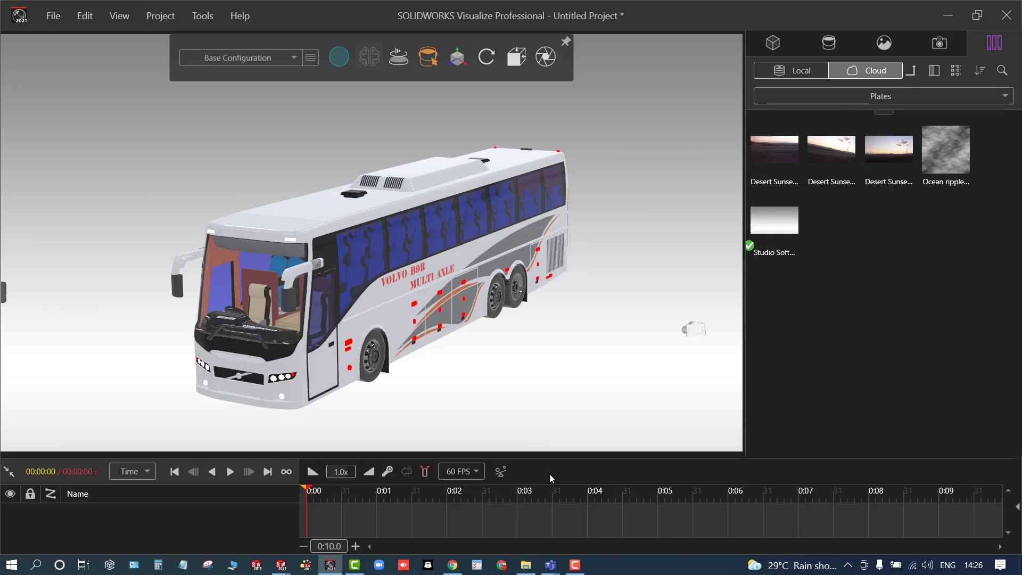
- Hide the animation timeline to give the bus viewport more room
{"action": "left_click", "coordinate": [203, 16]}
{"action": "mouse_move", "coordinate": [160, 16]}
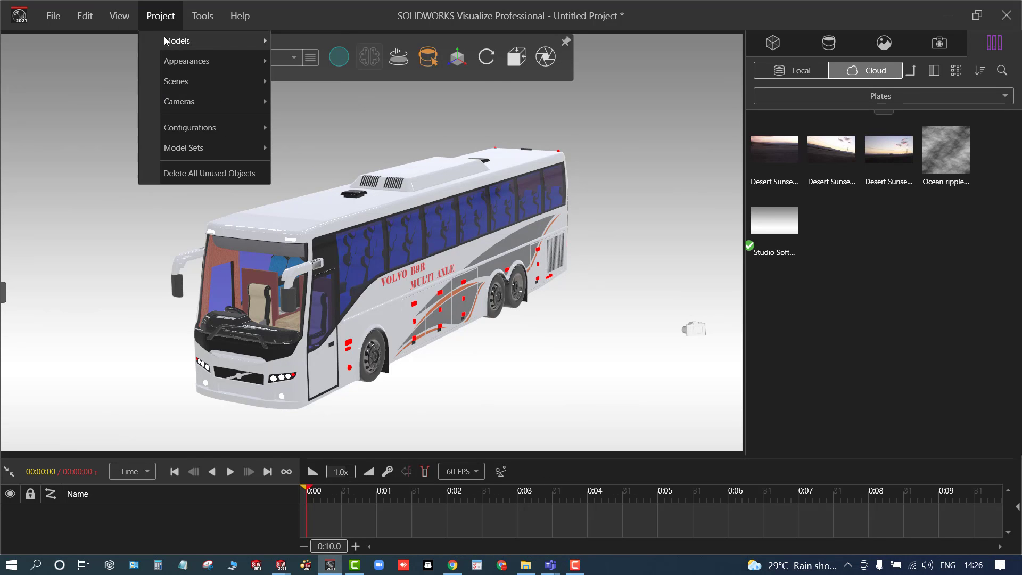
{"action": "mouse_move", "coordinate": [122, 21]}
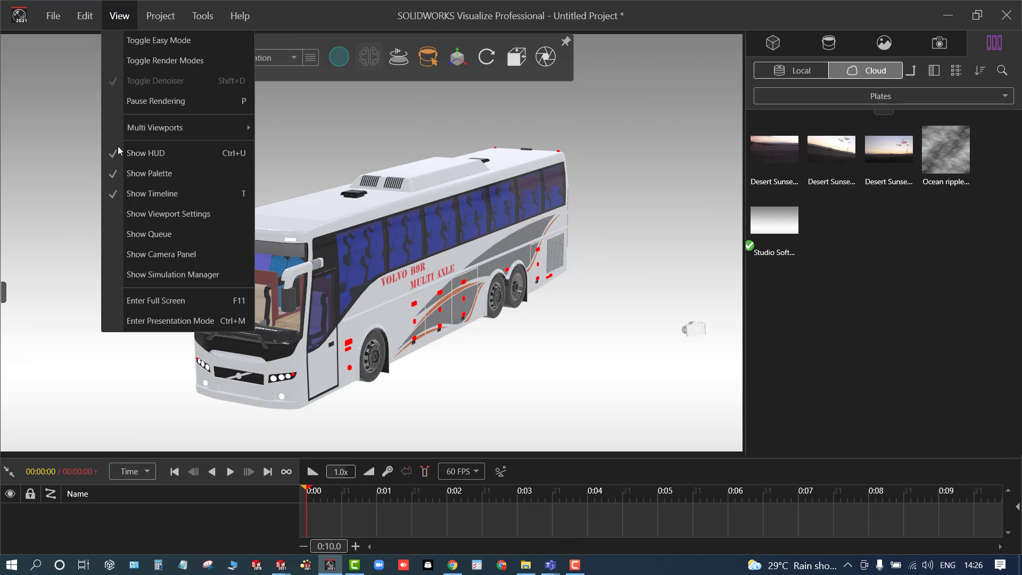
{"action": "left_click", "coordinate": [132, 198]}
{"action": "left_click", "coordinate": [345, 175]}
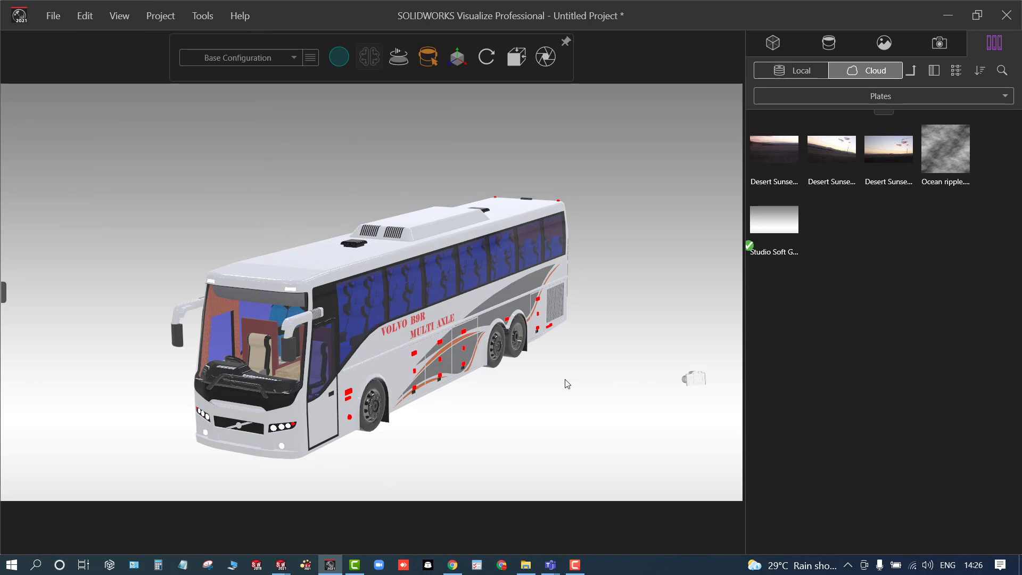
{"action": "left_click_drag", "start_coordinate": [474, 436], "coordinate": [461, 432]}
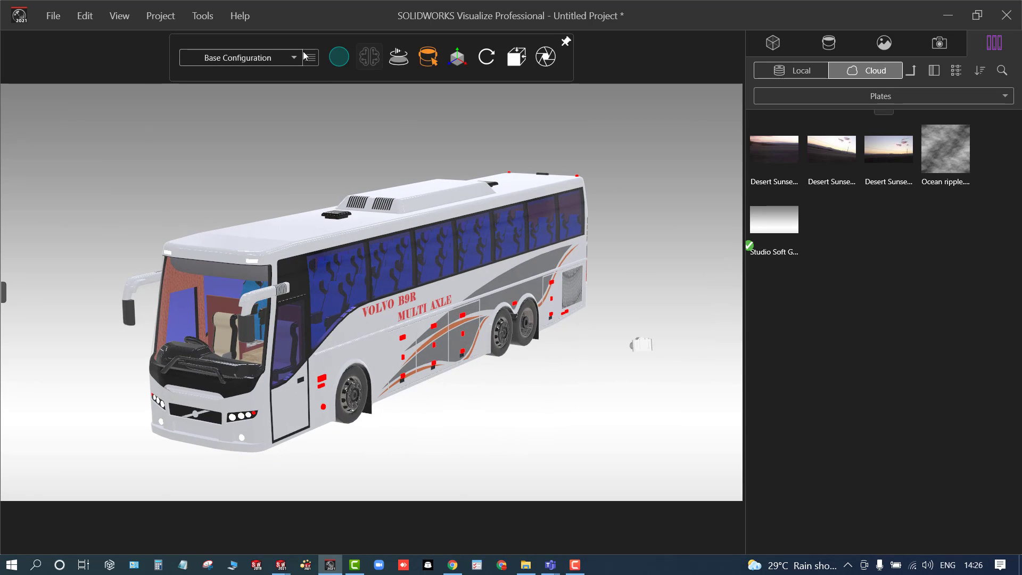
- Add a new project configuration named Red and check it in the configuration list
{"action": "mouse_move", "coordinate": [374, 68]}
{"action": "left_click", "coordinate": [259, 61]}
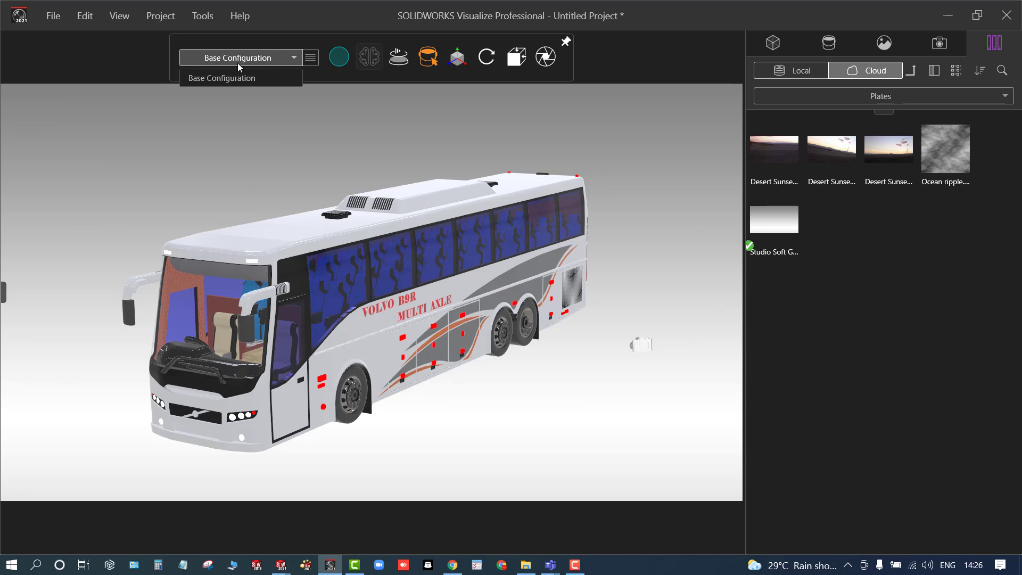
{"action": "left_click", "coordinate": [257, 72]}
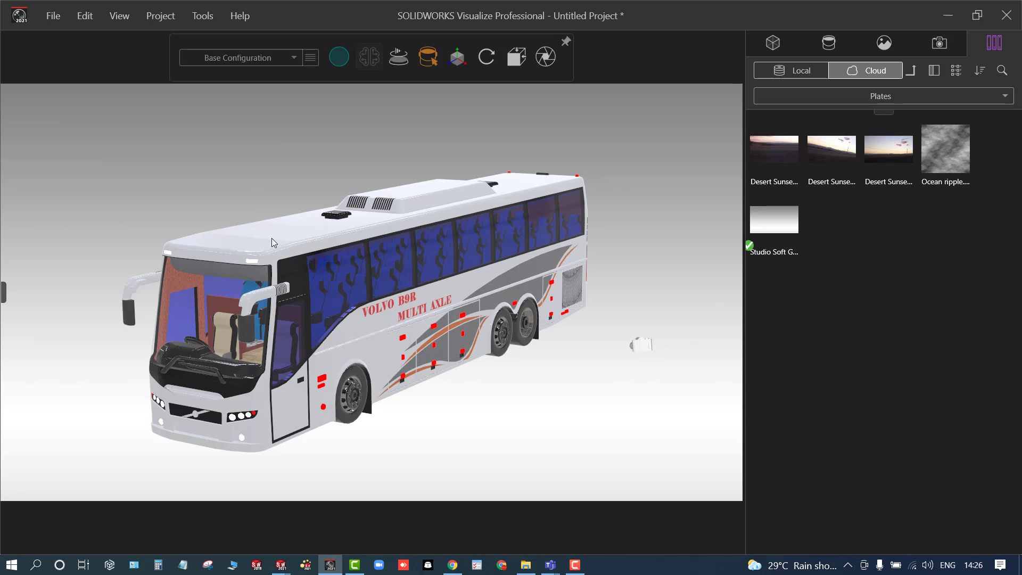
{"action": "left_click", "coordinate": [311, 57]}
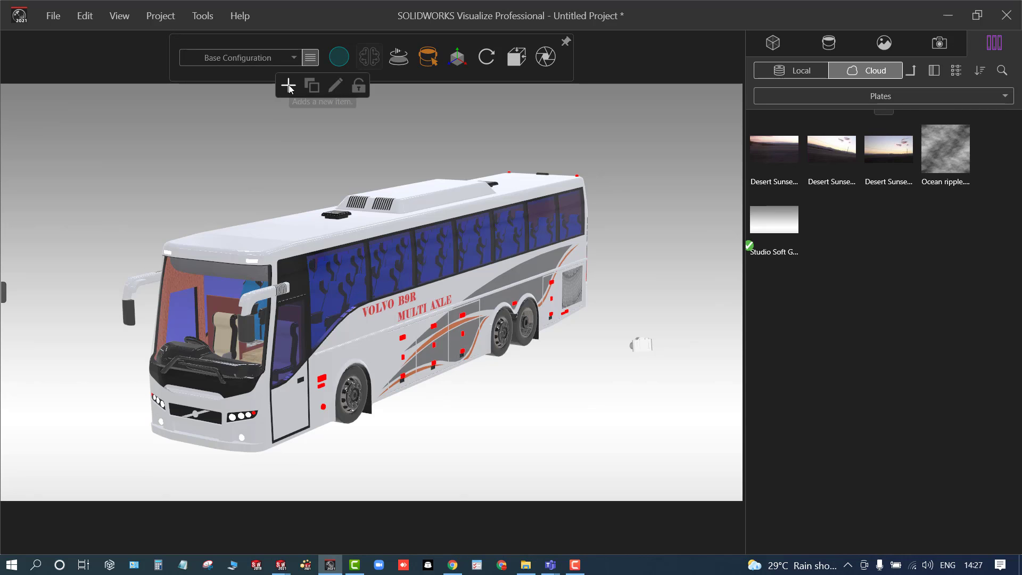
{"action": "left_click", "coordinate": [288, 86]}
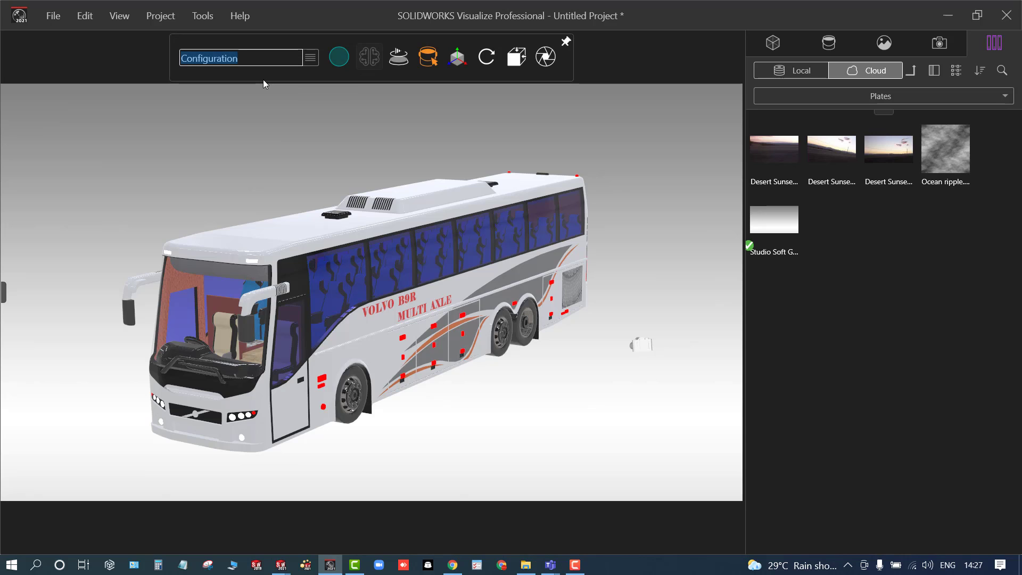
{"action": "type", "text": "Red"}
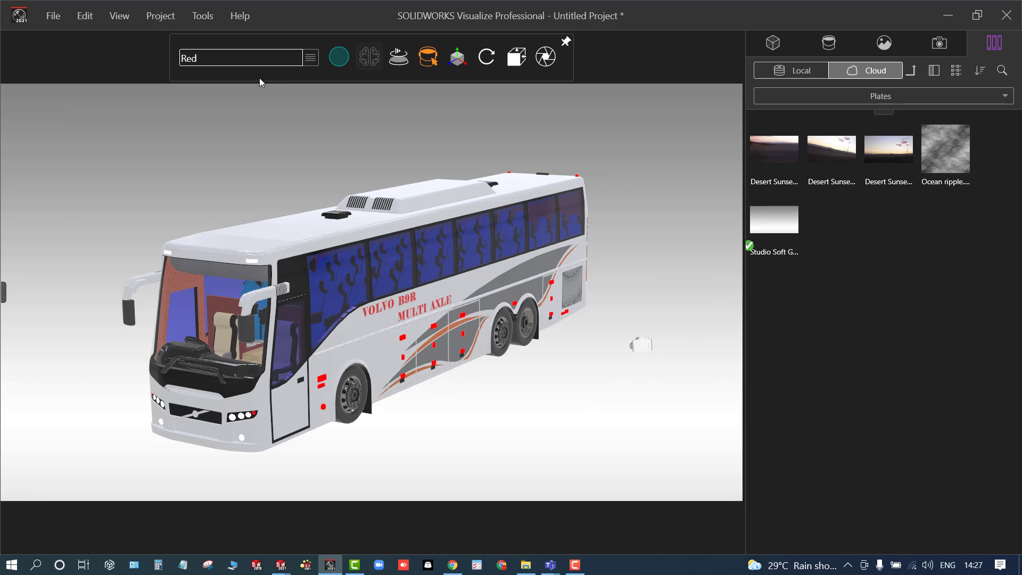
{"action": "key", "text": "Return"}
{"action": "left_click", "coordinate": [273, 58]}
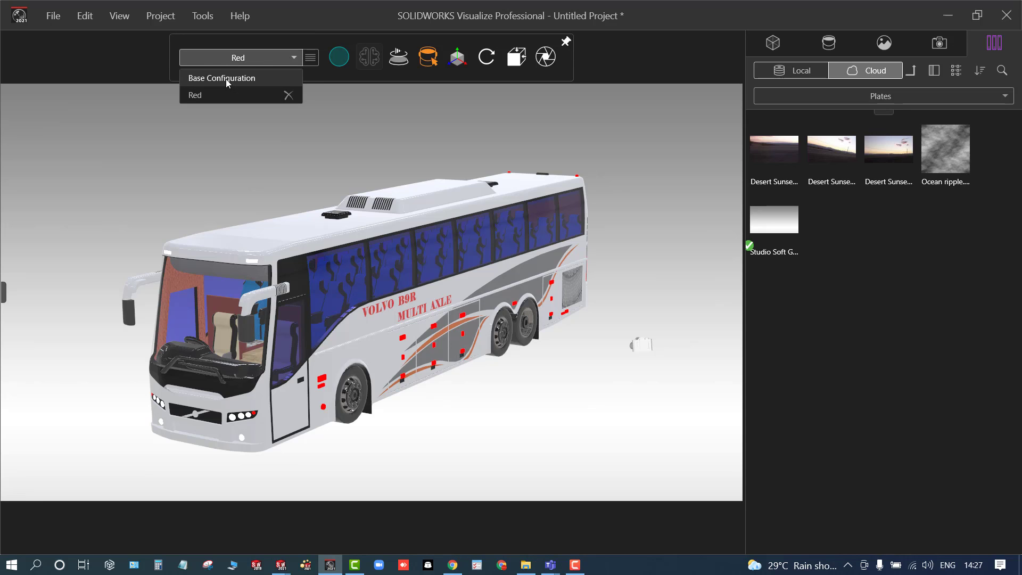
- Add another project configuration named Blue and check it in the configuration list
{"action": "left_click", "coordinate": [311, 58]}
{"action": "left_click", "coordinate": [310, 58]}
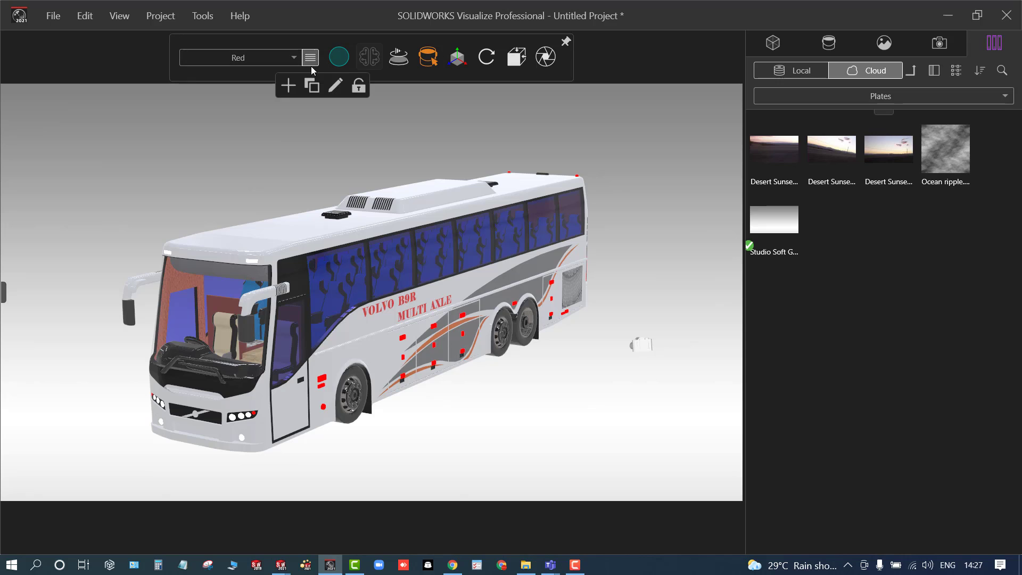
{"action": "left_click", "coordinate": [288, 86]}
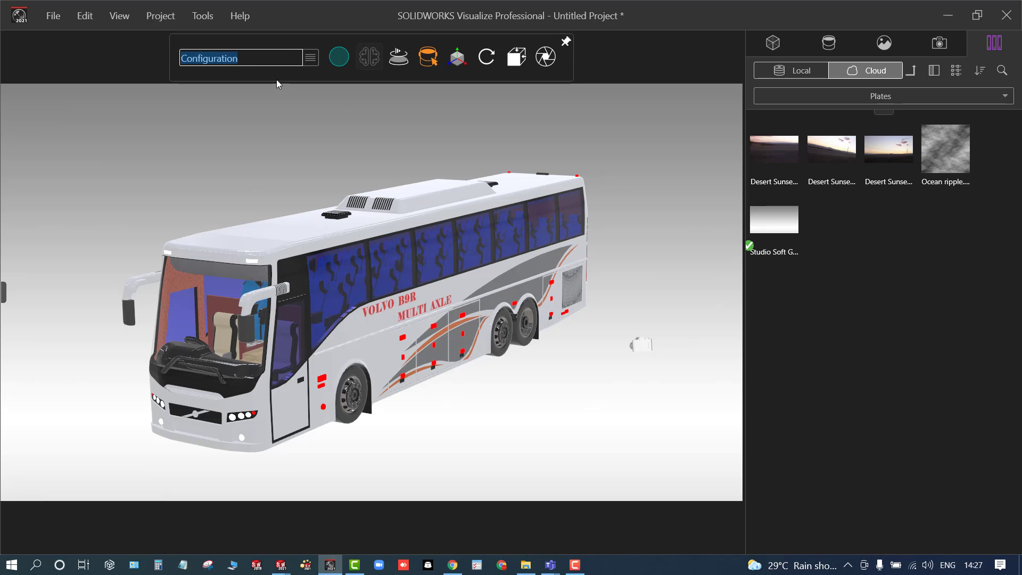
{"action": "type", "text": "Blue"}
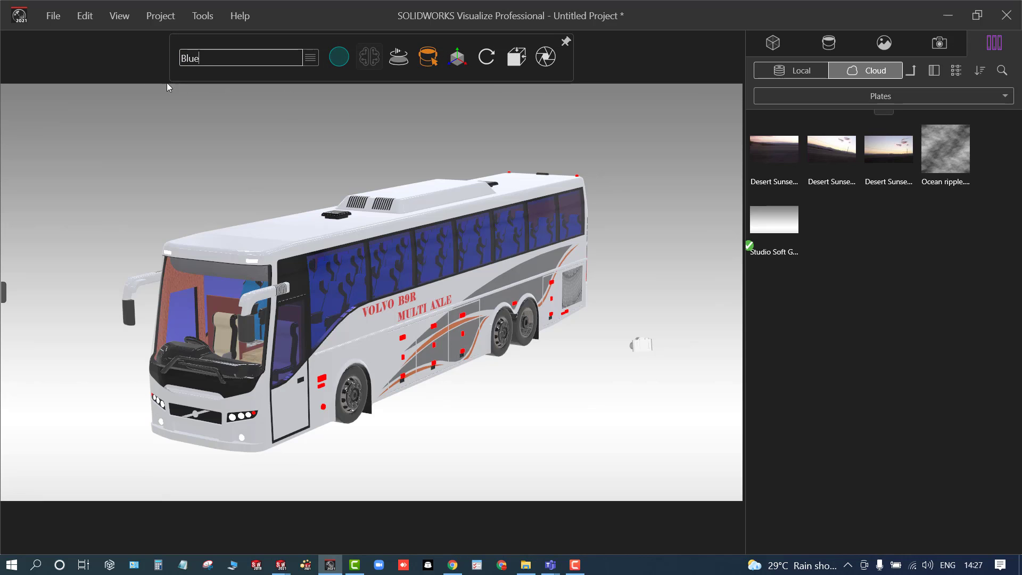
{"action": "key", "text": "Return"}
{"action": "left_click", "coordinate": [267, 57]}
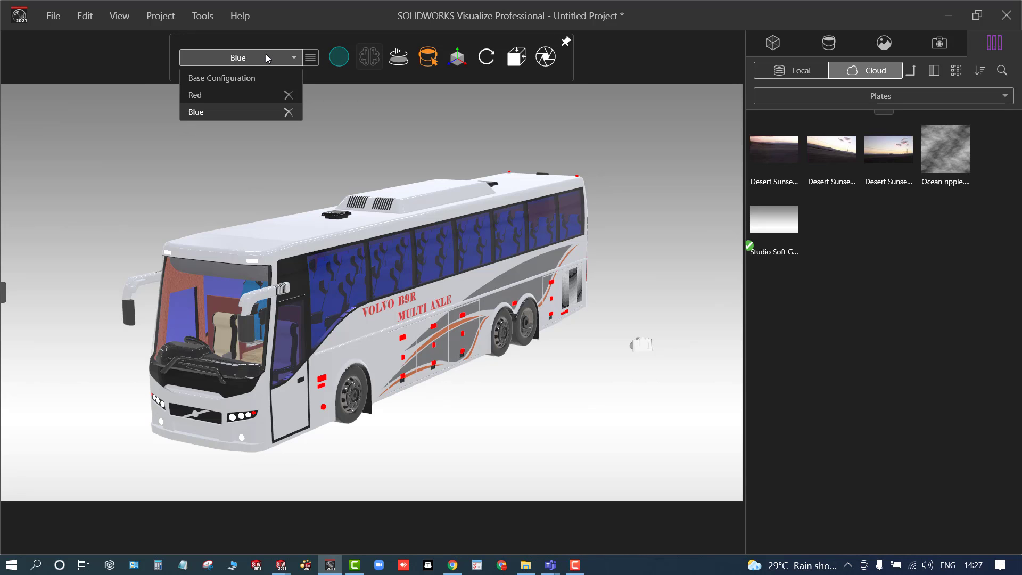
{"action": "left_click", "coordinate": [324, 82]}
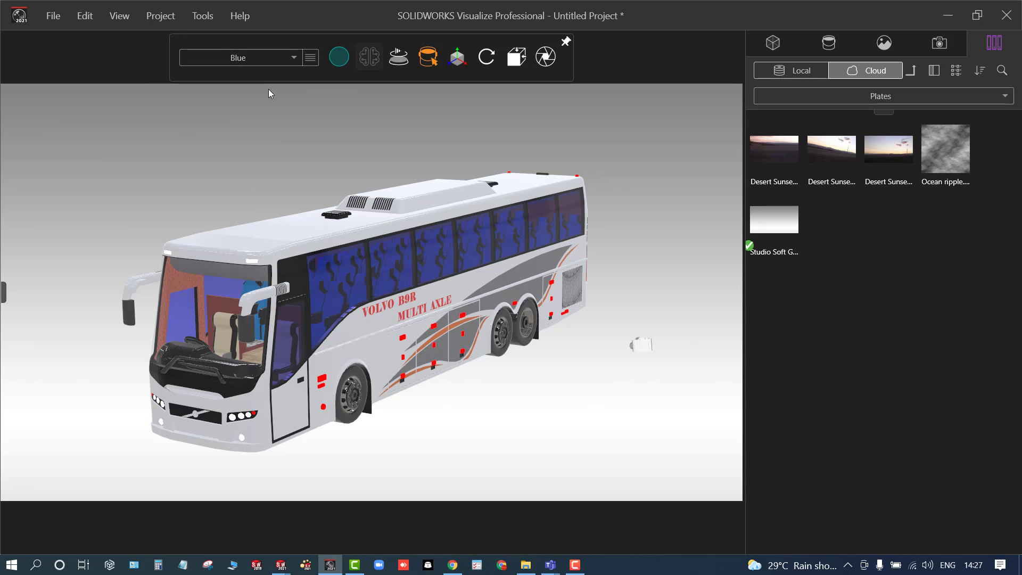
- Switch the viewport to Accurate render mode and view the bus closer up
{"action": "mouse_move", "coordinate": [339, 61]}
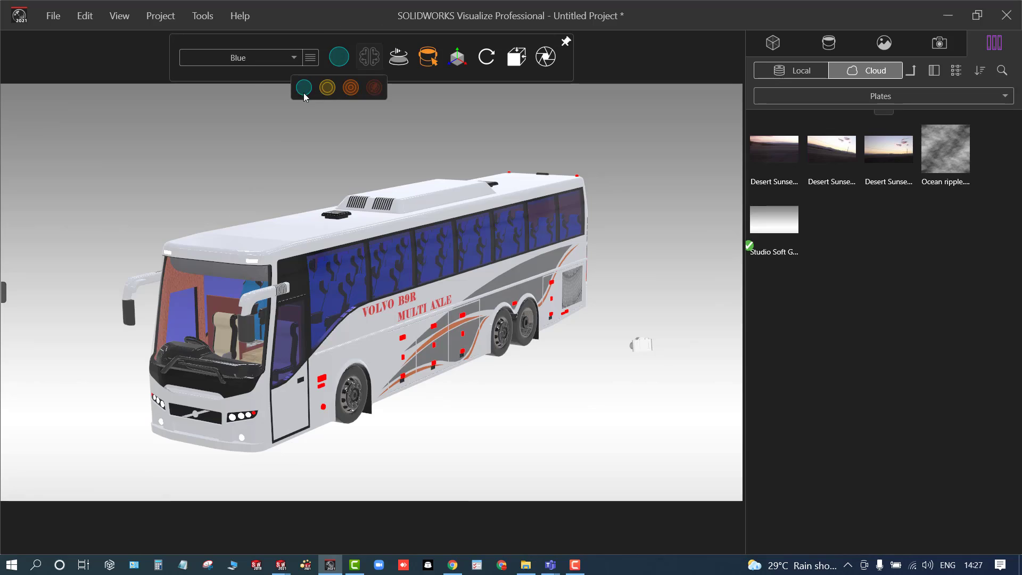
{"action": "left_click", "coordinate": [350, 89]}
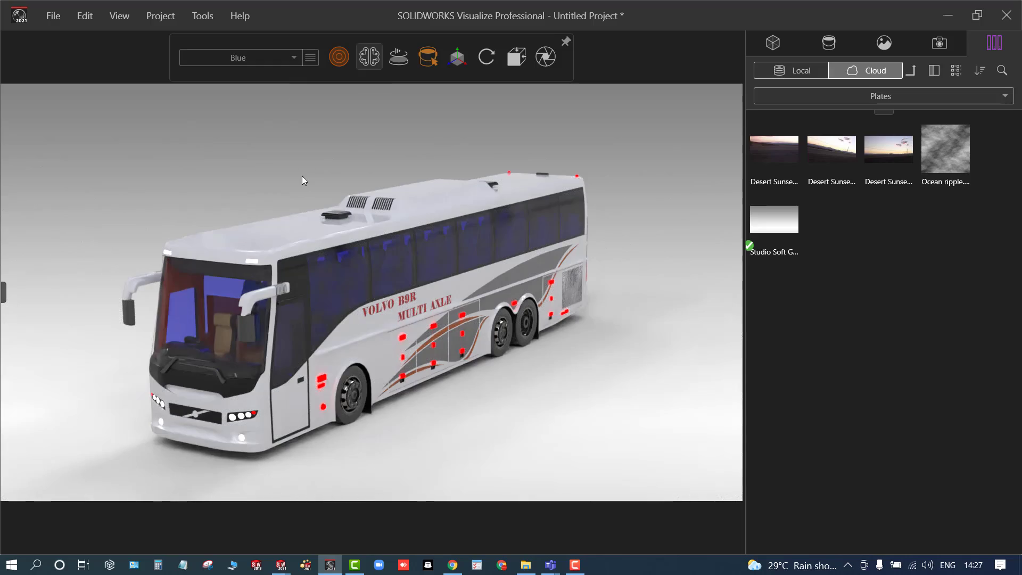
{"action": "scroll", "coordinate": [302, 175], "scroll_direction": "up", "scroll_amount": 2}
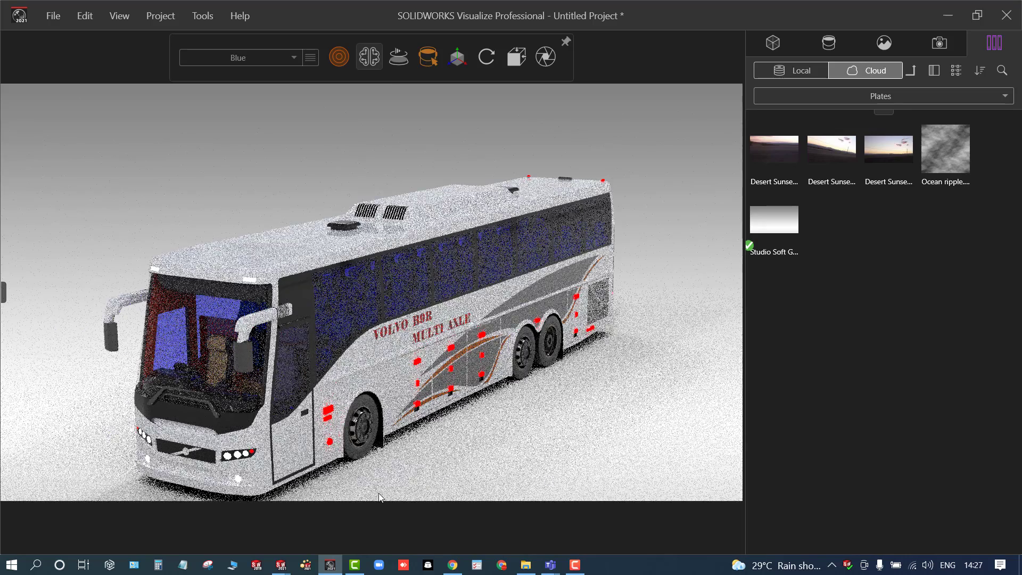
{"action": "scroll", "coordinate": [373, 482], "scroll_direction": "up", "scroll_amount": 1}
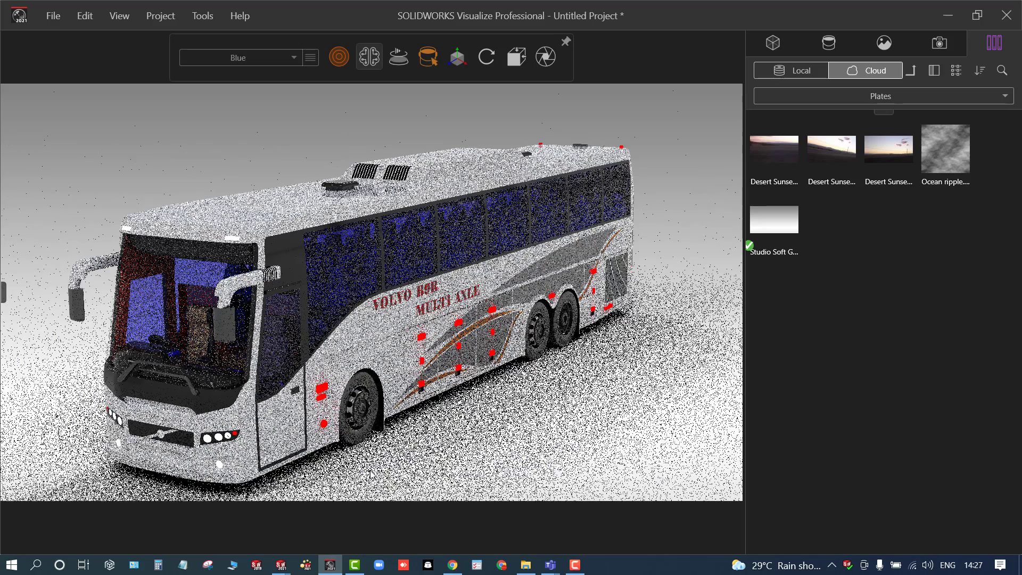
{"action": "scroll", "coordinate": [379, 450], "scroll_direction": "up", "scroll_amount": 1}
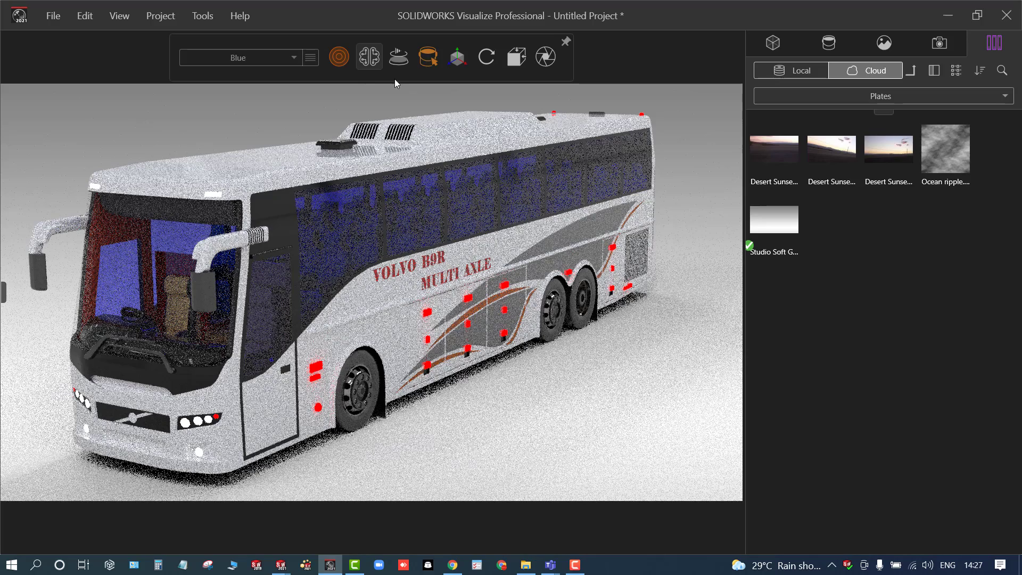
- Denoise the Accurate render of the bus and switch the viewport back to Preview render mode
{"action": "left_click", "coordinate": [372, 61]}
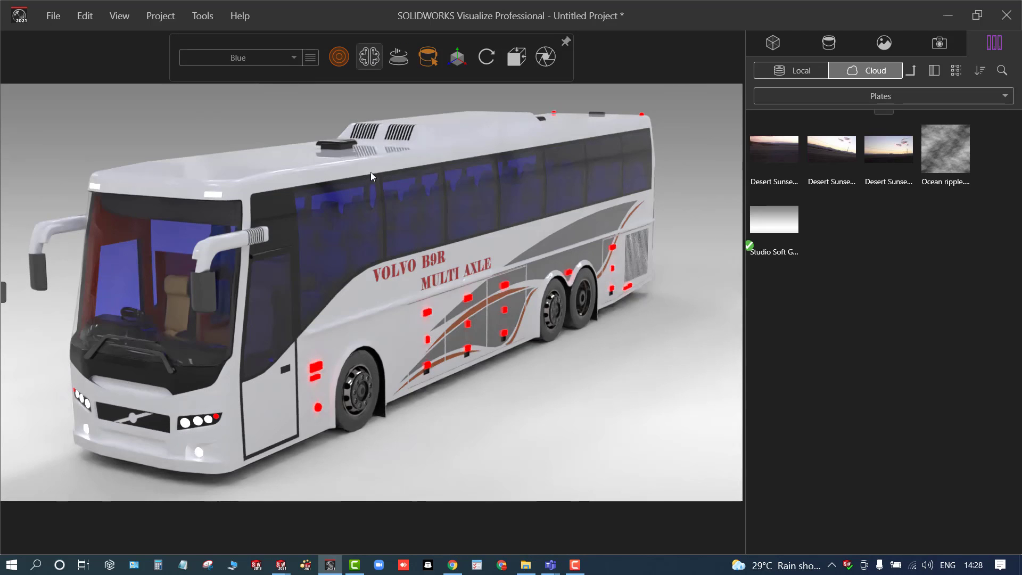
{"action": "left_click", "coordinate": [374, 64]}
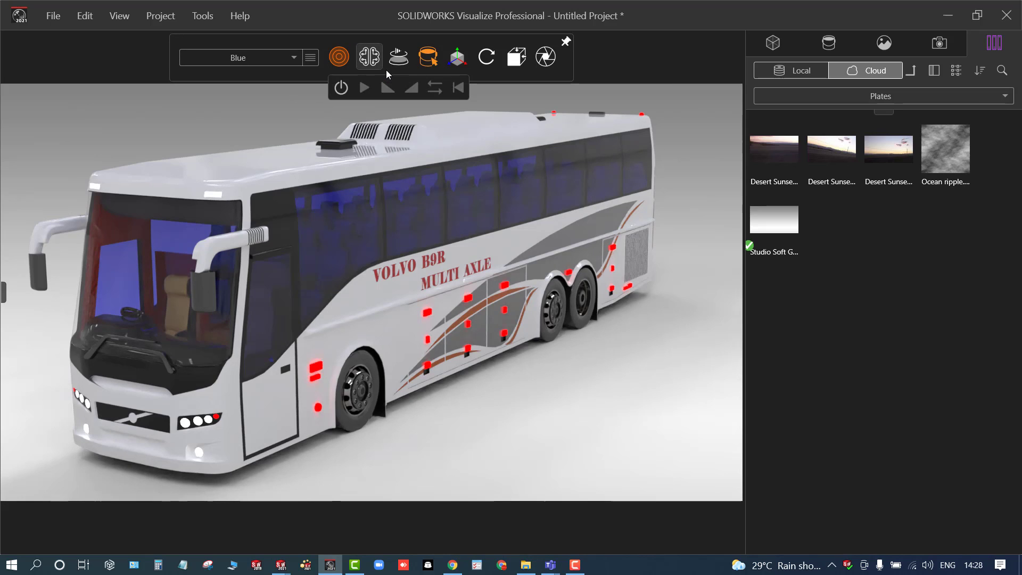
{"action": "mouse_move", "coordinate": [341, 67]}
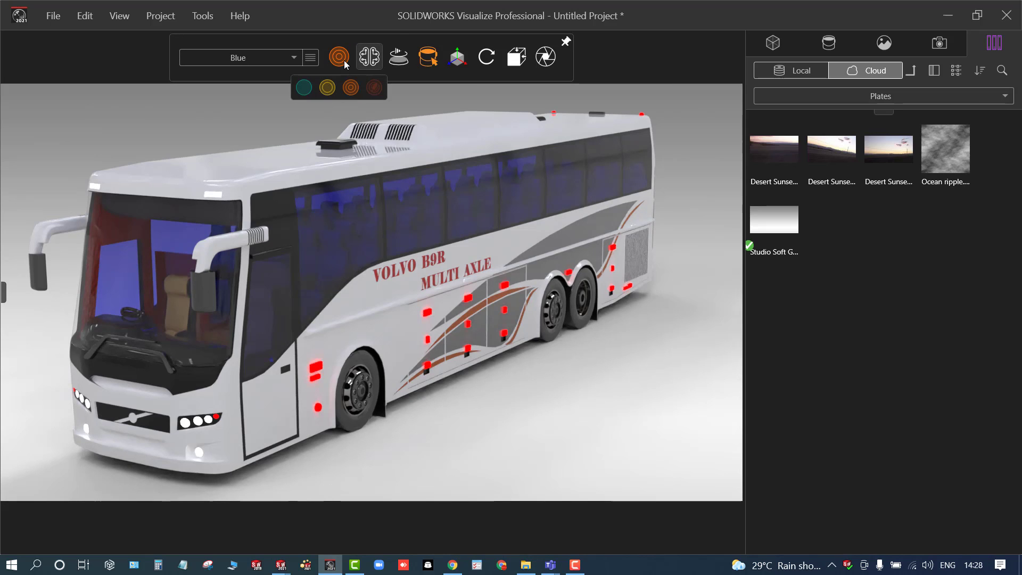
{"action": "left_click", "coordinate": [304, 88]}
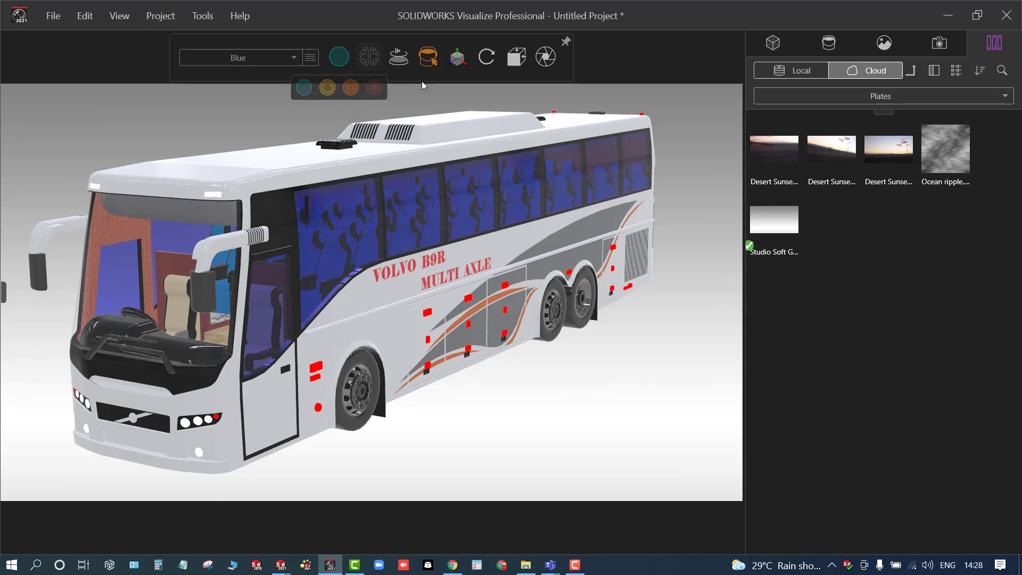
- Play and pause the bus rotation on the turntable and turn the turntable off again
{"action": "mouse_move", "coordinate": [400, 59]}
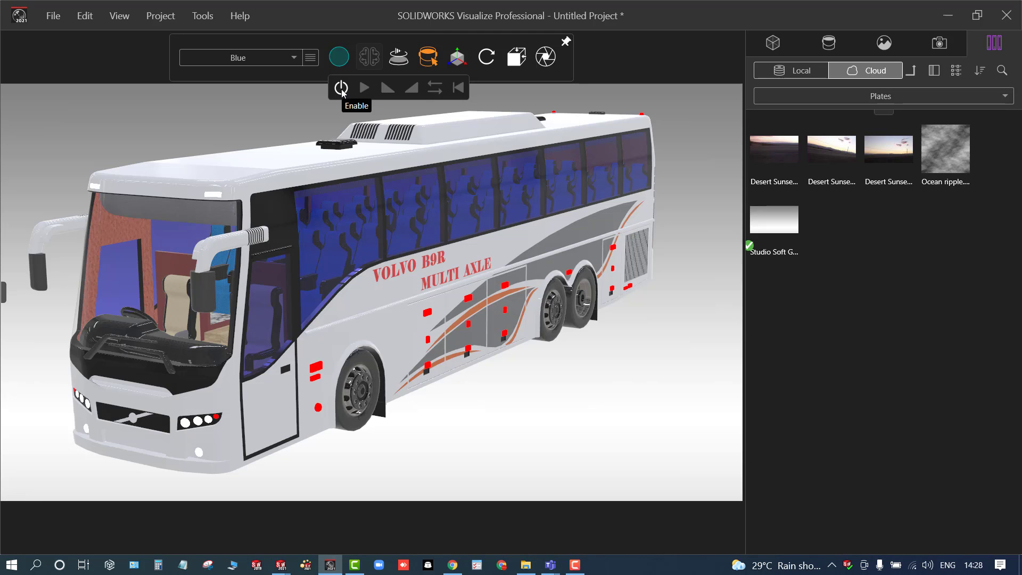
{"action": "left_click", "coordinate": [341, 88]}
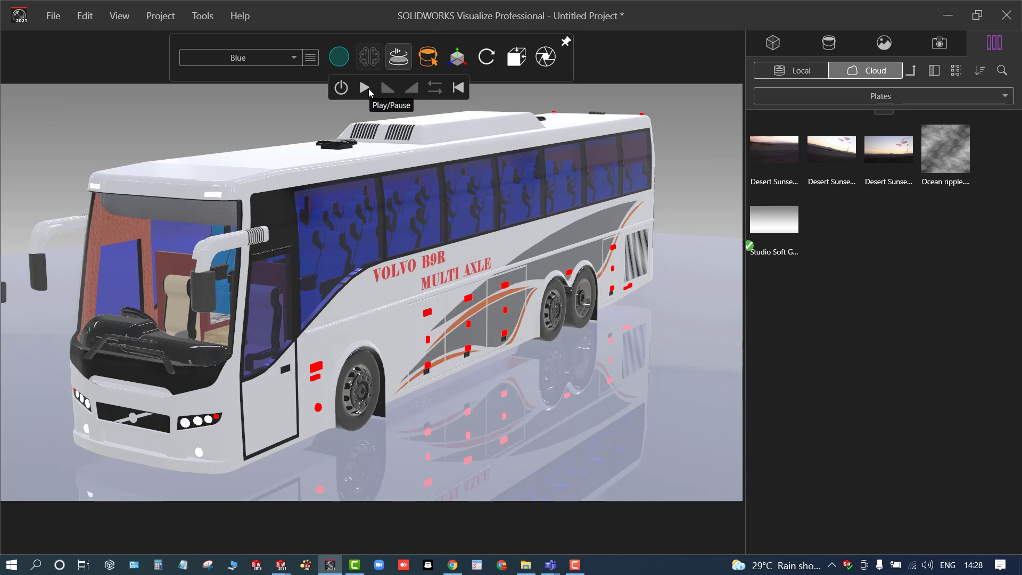
{"action": "left_click", "coordinate": [366, 89]}
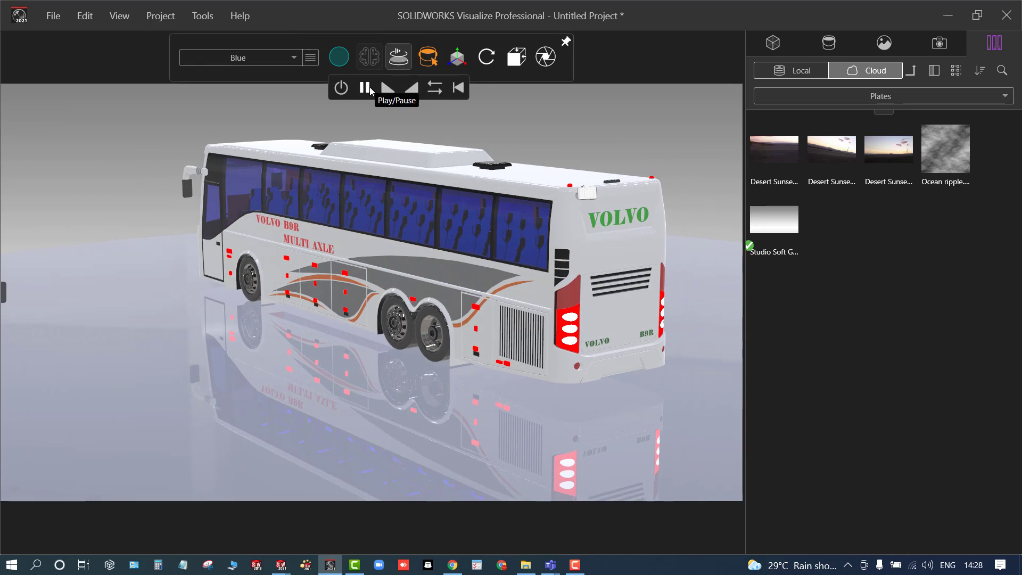
{"action": "left_click", "coordinate": [370, 89]}
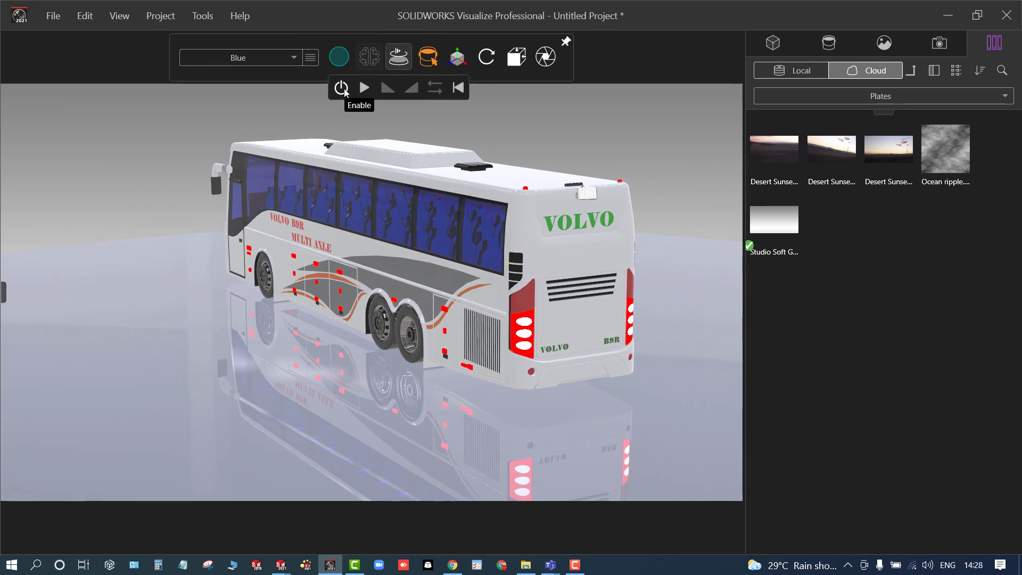
{"action": "left_click", "coordinate": [342, 89]}
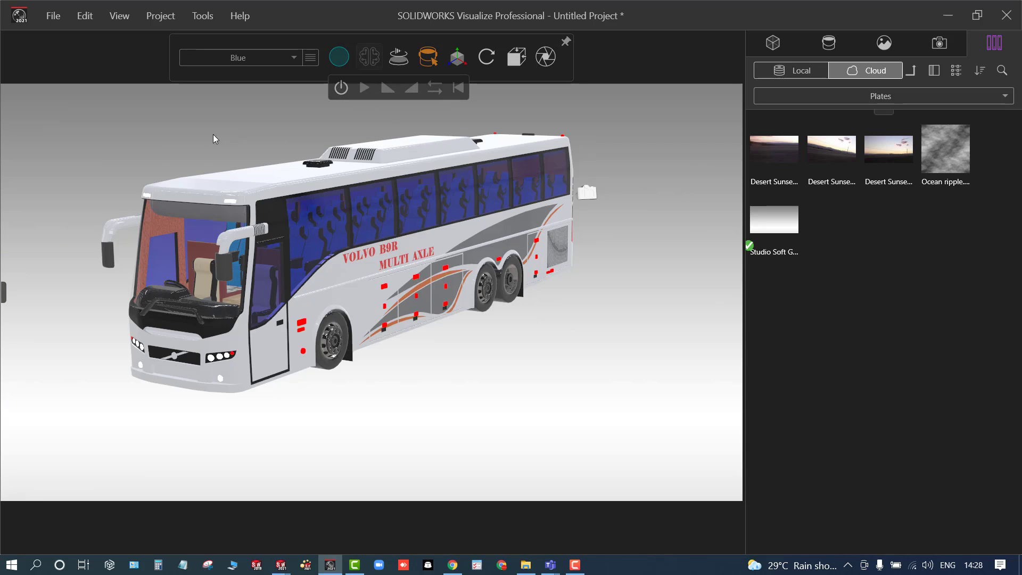
- Open the output tools and examine the available image formats and output modes for the still render
{"action": "mouse_move", "coordinate": [428, 56]}
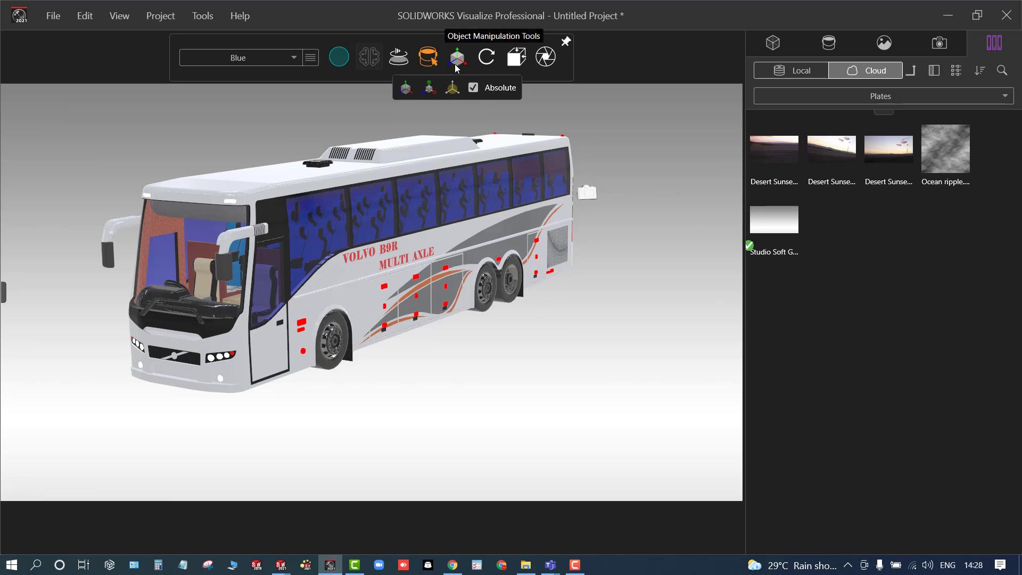
{"action": "mouse_move", "coordinate": [488, 55]}
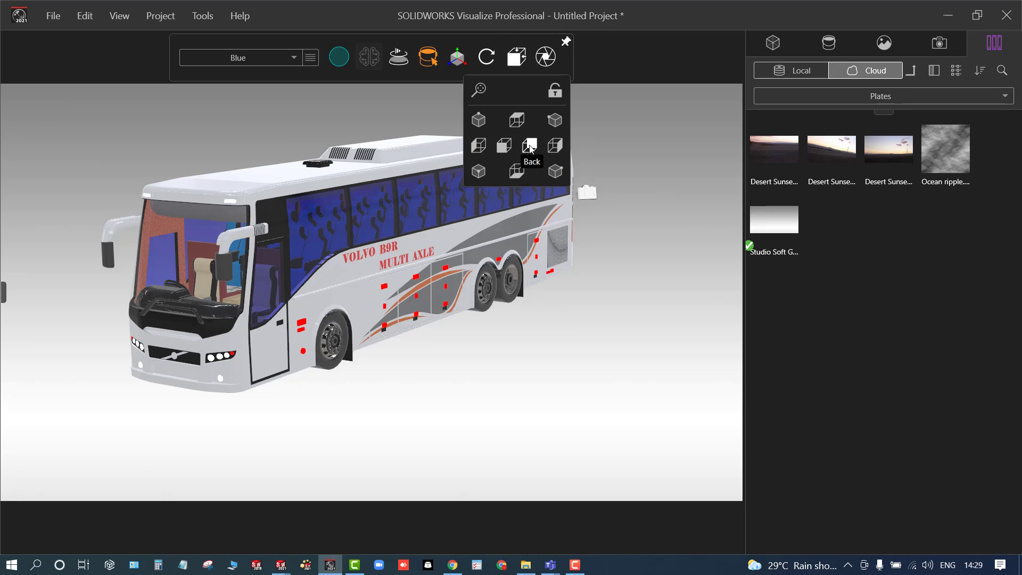
{"action": "left_click", "coordinate": [553, 62]}
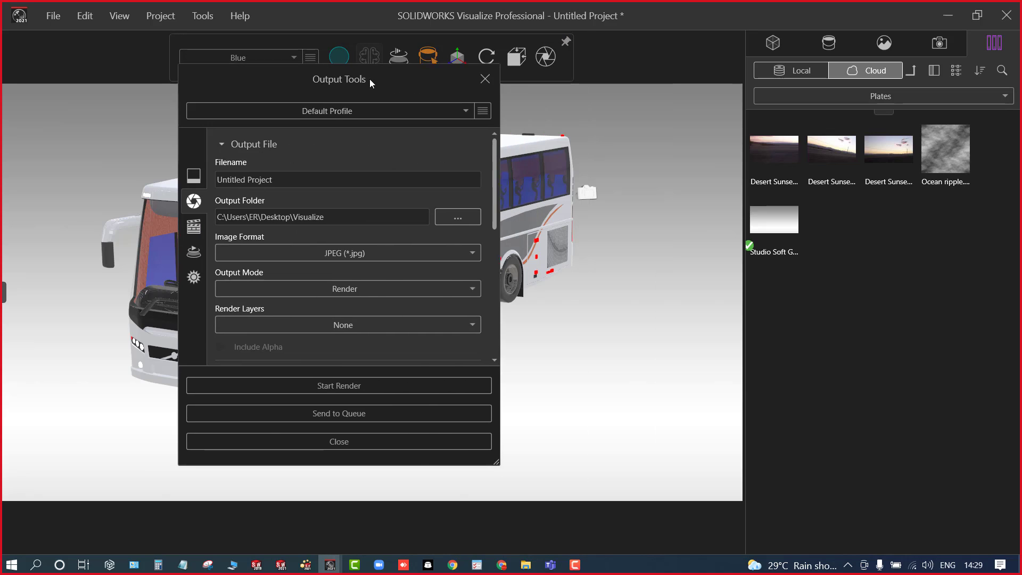
{"action": "left_click_drag", "start_coordinate": [371, 83], "coordinate": [369, 73]}
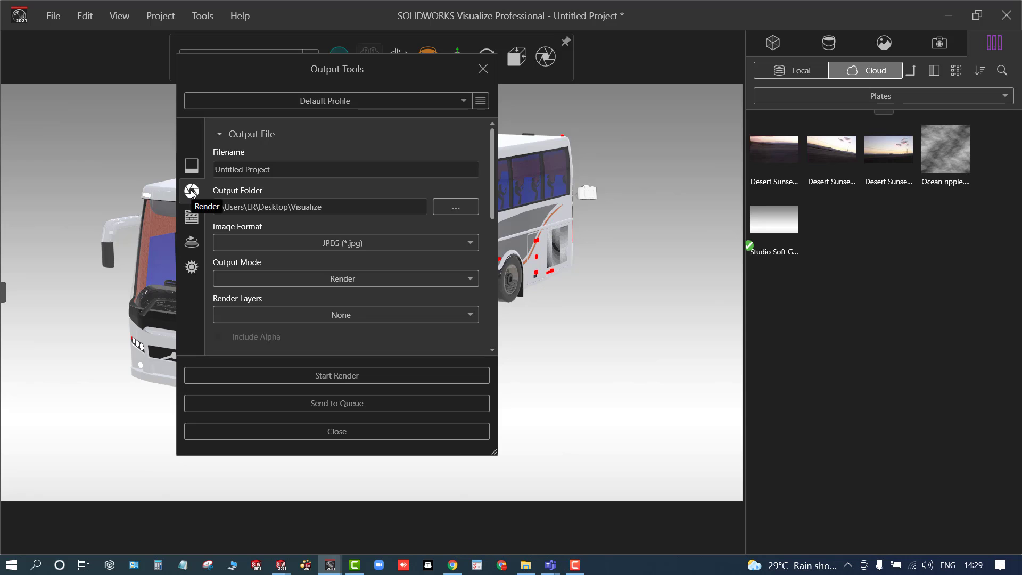
{"action": "scroll", "coordinate": [336, 277], "scroll_direction": "down", "scroll_amount": 3}
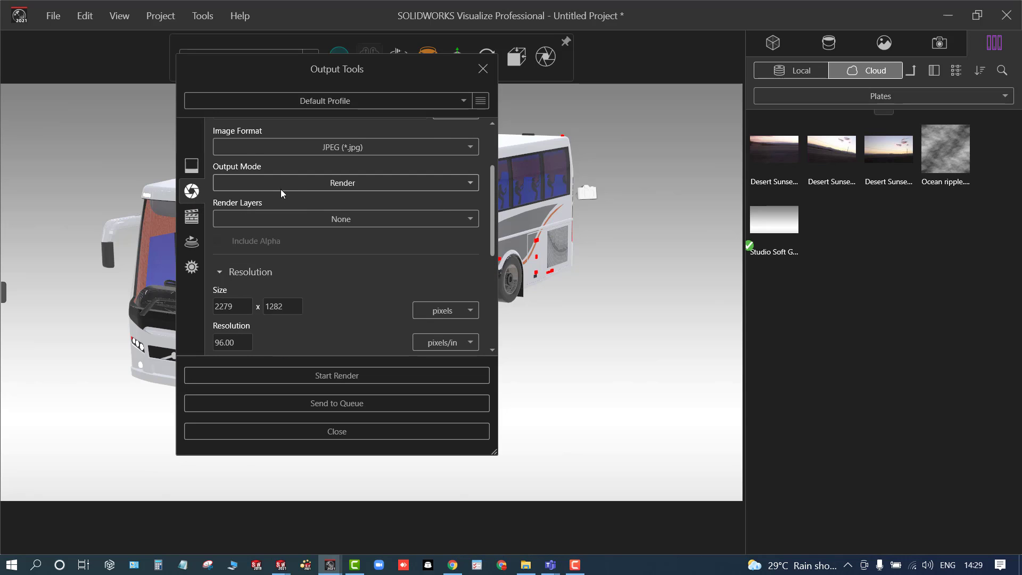
{"action": "scroll", "coordinate": [281, 192], "scroll_direction": "up", "scroll_amount": 1}
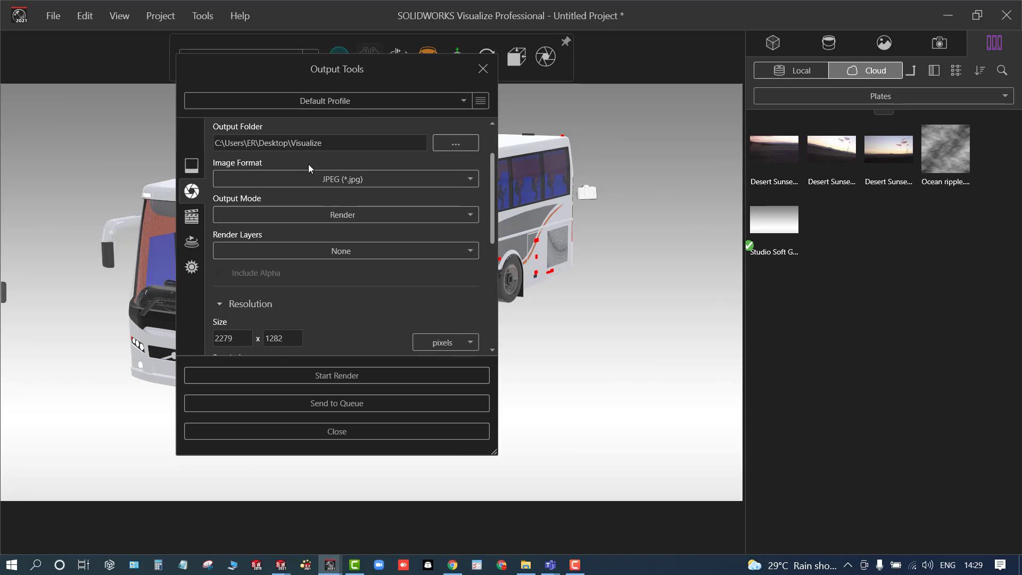
{"action": "left_click", "coordinate": [262, 181]}
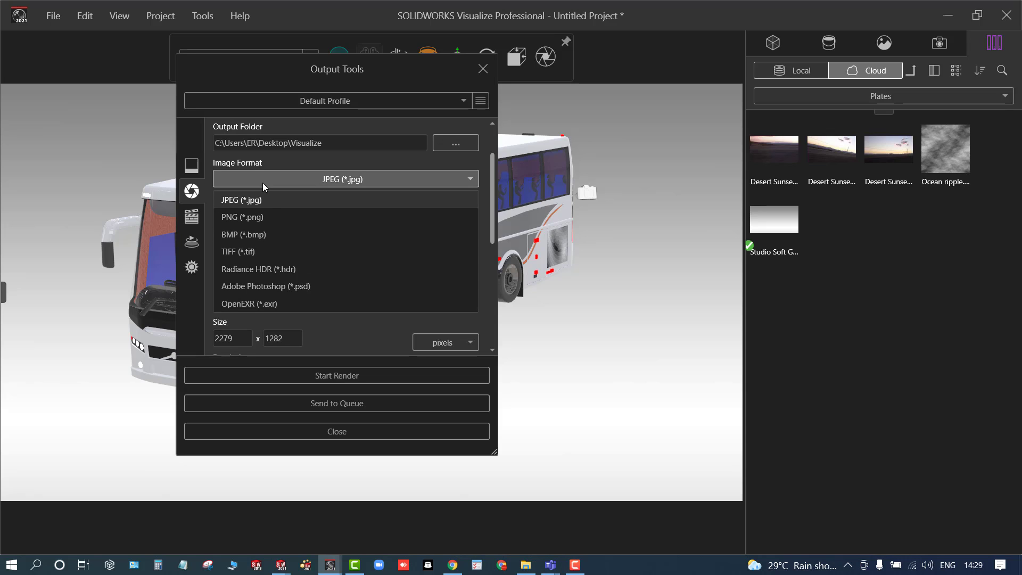
{"action": "left_click", "coordinate": [263, 183]}
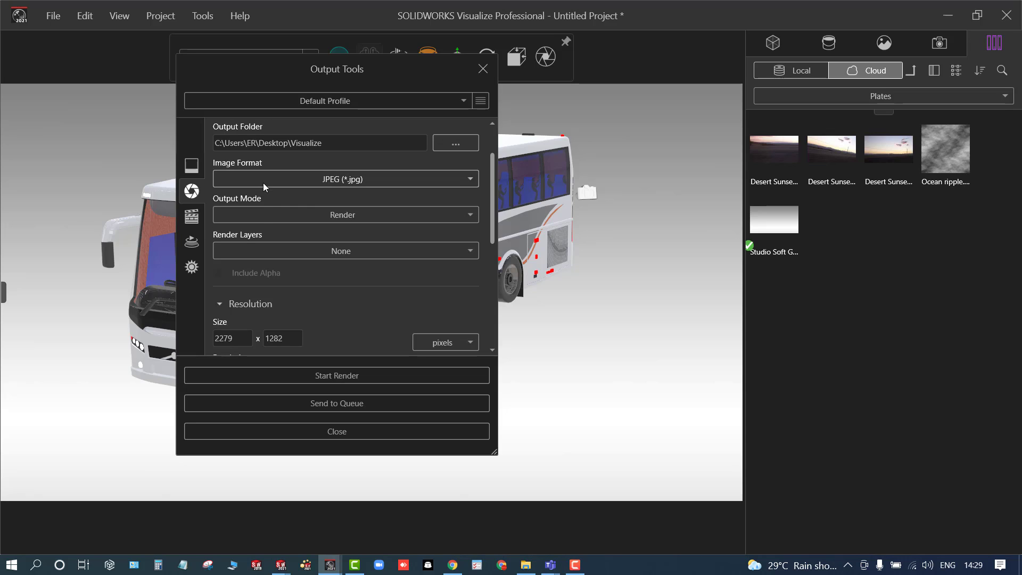
{"action": "left_click", "coordinate": [255, 217]}
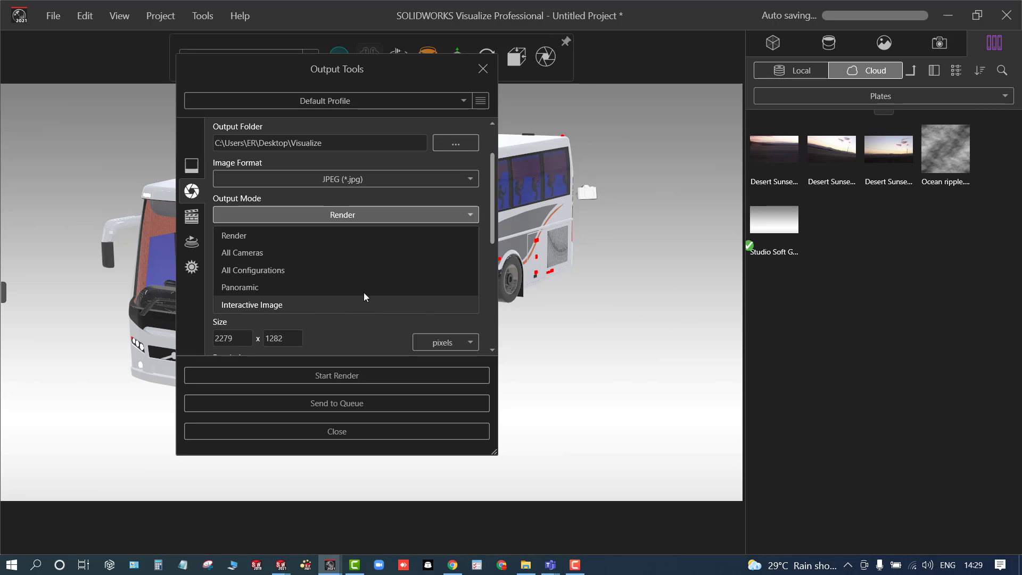
{"action": "left_click", "coordinate": [308, 177]}
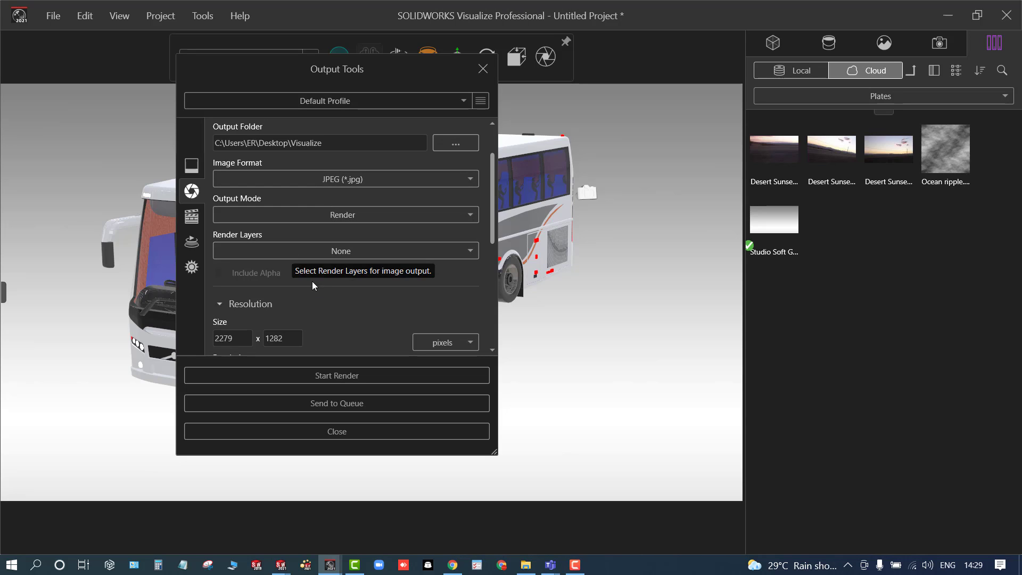
- Examine the output resolution and renderer settings, keeping the render mode at Quality
{"action": "scroll", "coordinate": [327, 292], "scroll_direction": "down", "scroll_amount": 4}
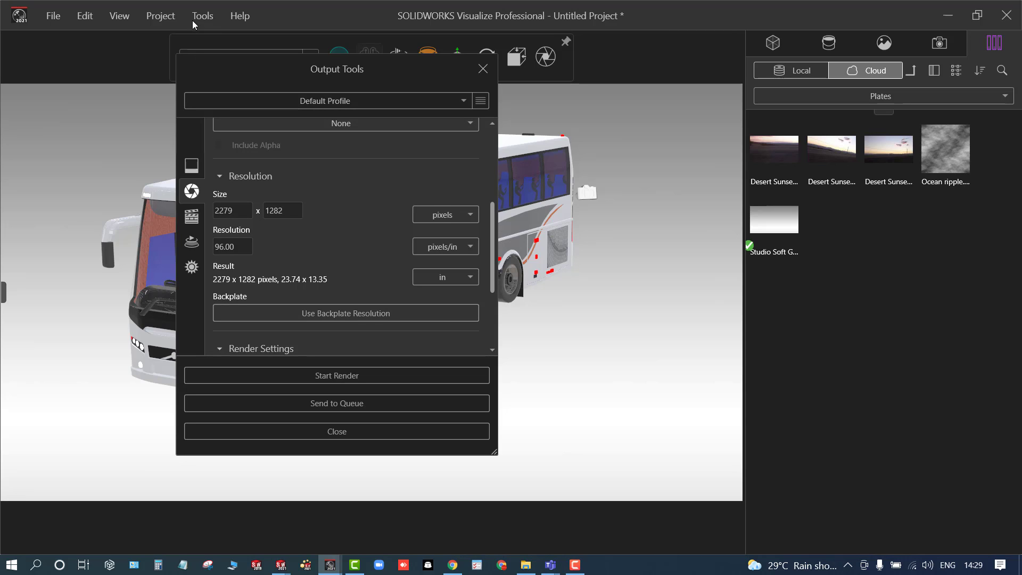
{"action": "scroll", "coordinate": [389, 252], "scroll_direction": "down", "scroll_amount": 2}
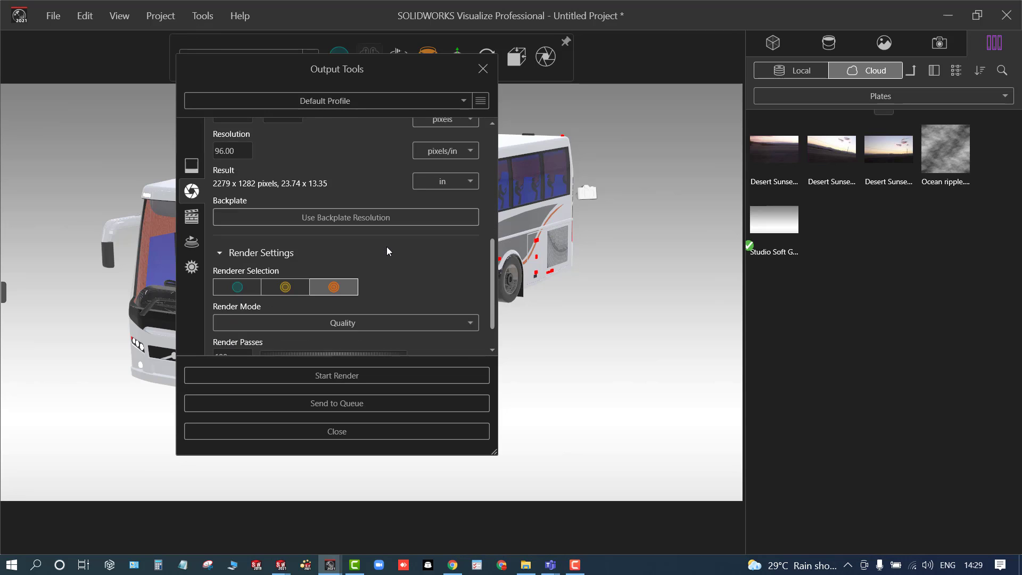
{"action": "scroll", "coordinate": [388, 251], "scroll_direction": "down", "scroll_amount": 1}
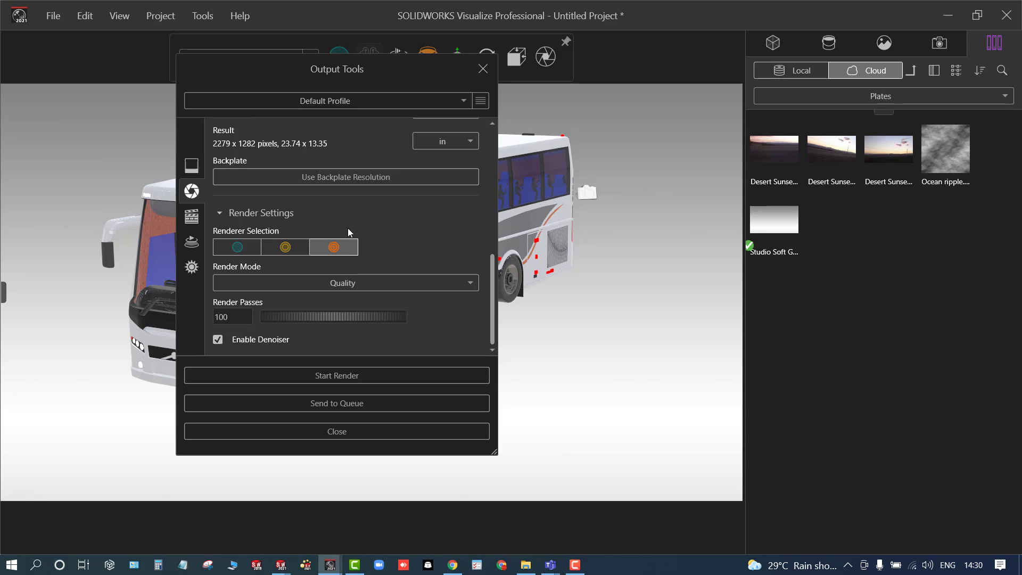
{"action": "left_click", "coordinate": [308, 284]}
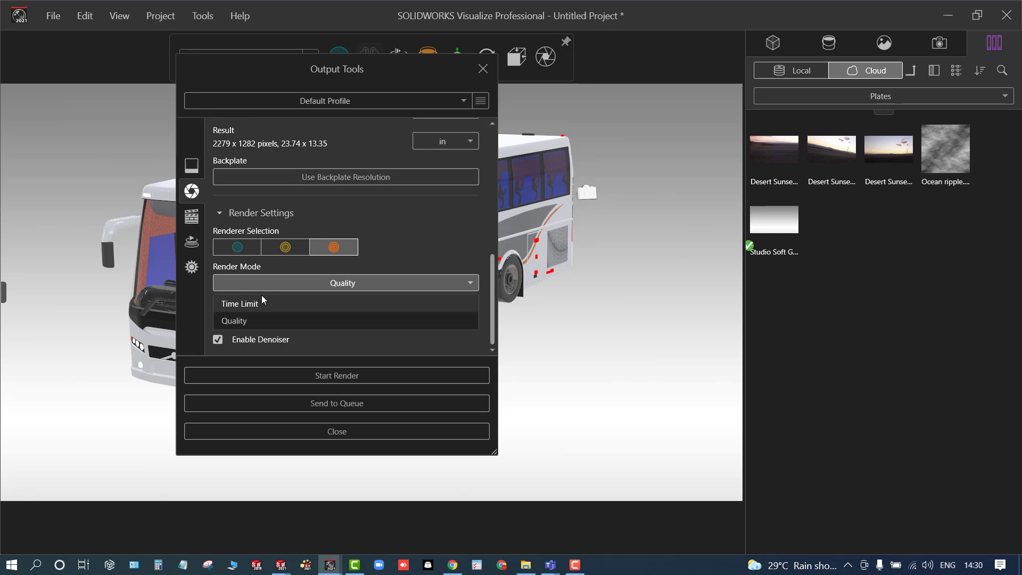
{"action": "left_click", "coordinate": [260, 323]}
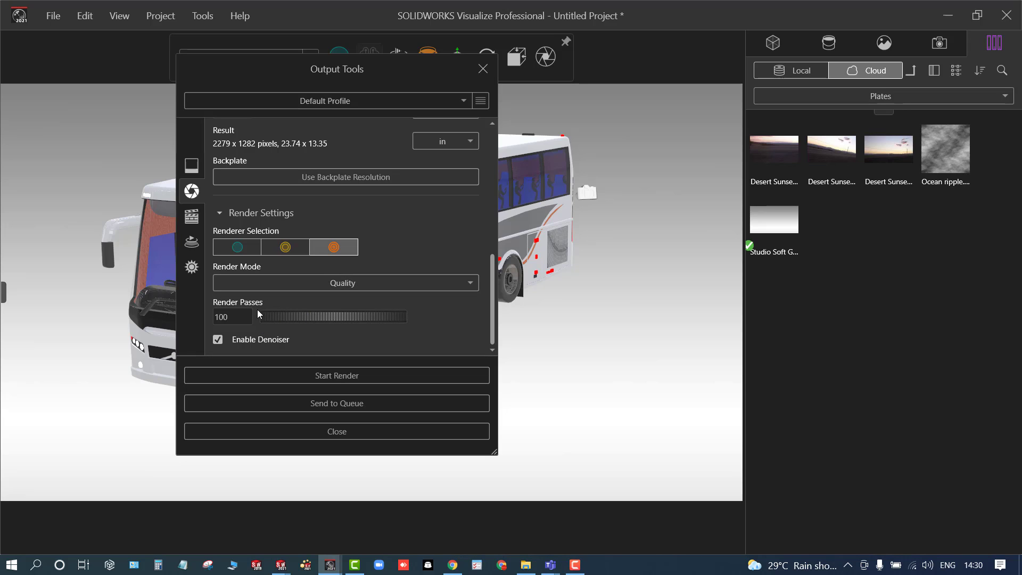
- Try 300 render passes, put the value back to 100, and disable the denoiser for the output render
{"action": "left_click", "coordinate": [224, 316]}
{"action": "type", "text": "300"}
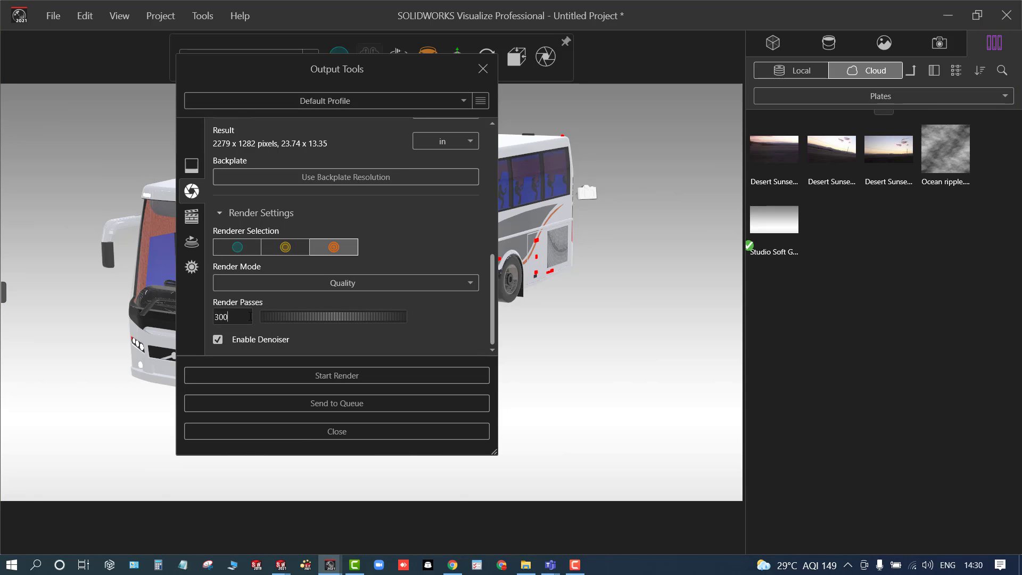
{"action": "double_click", "coordinate": [243, 317]}
{"action": "type", "text": "100"}
{"action": "key", "text": "Return"}
{"action": "left_click", "coordinate": [218, 340]}
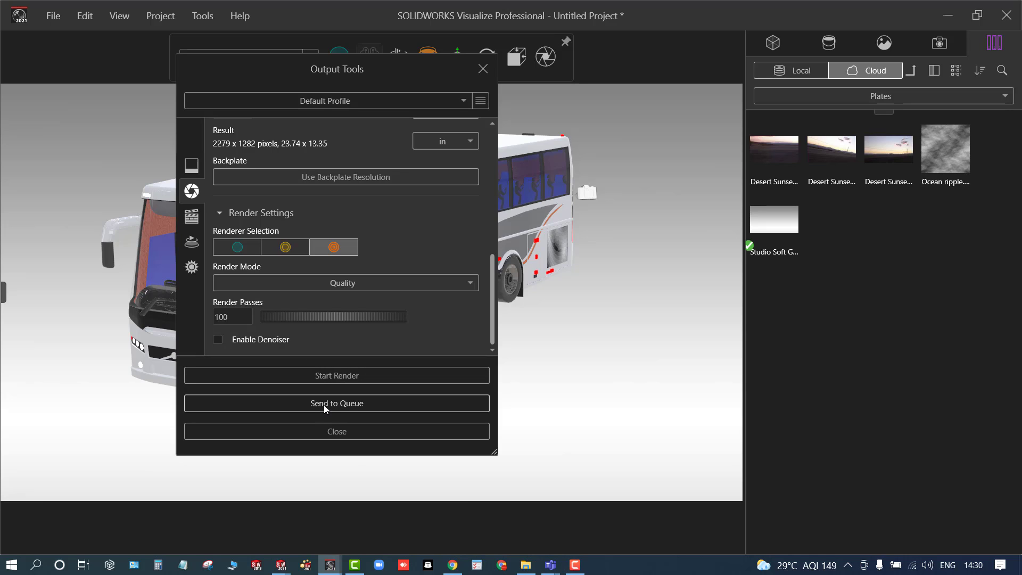
- Send the bus render to the queue and minimize the queue window
{"action": "left_click", "coordinate": [341, 405]}
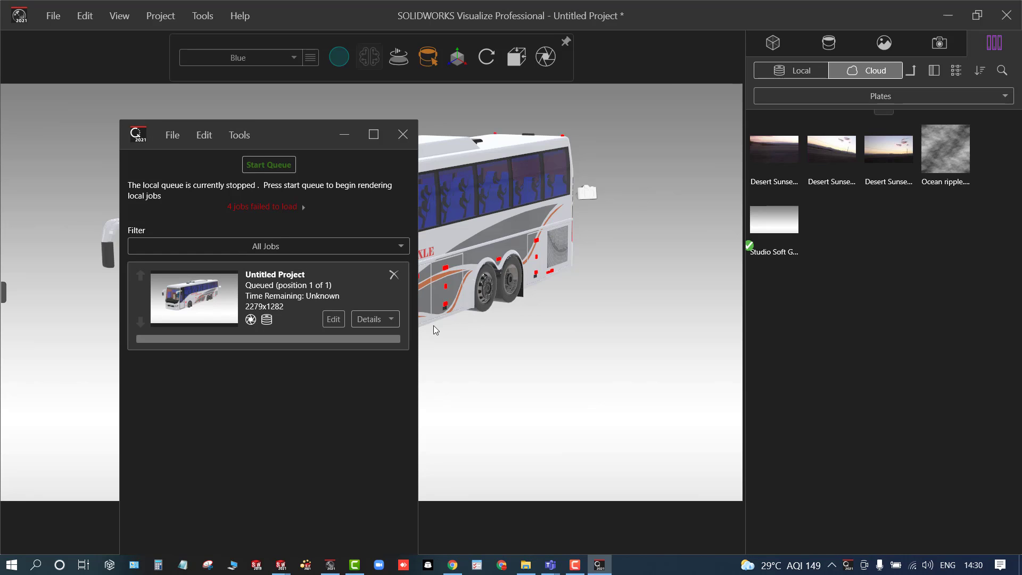
{"action": "left_click_drag", "start_coordinate": [296, 144], "coordinate": [704, 65]}
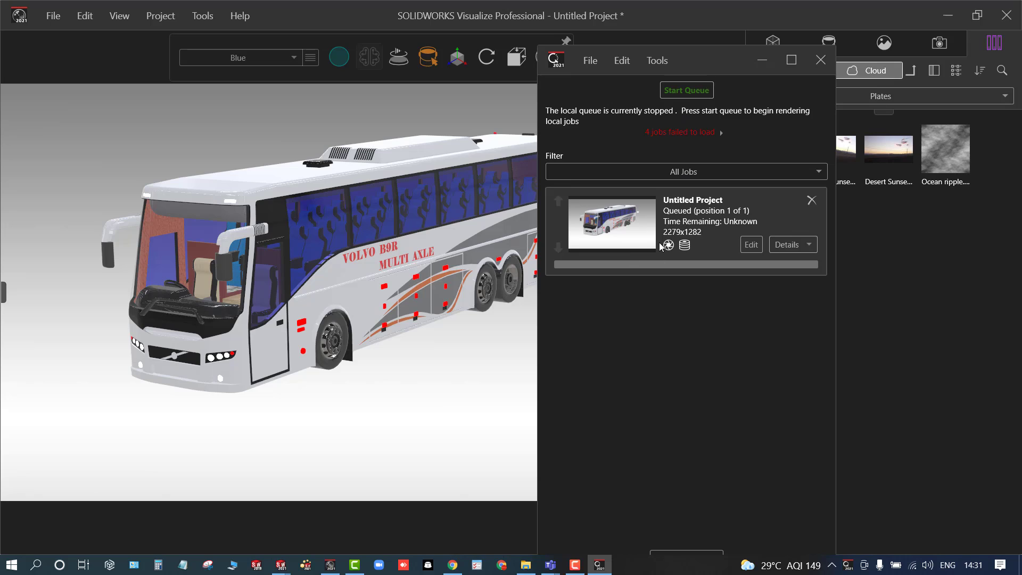
{"action": "left_click", "coordinate": [756, 61]}
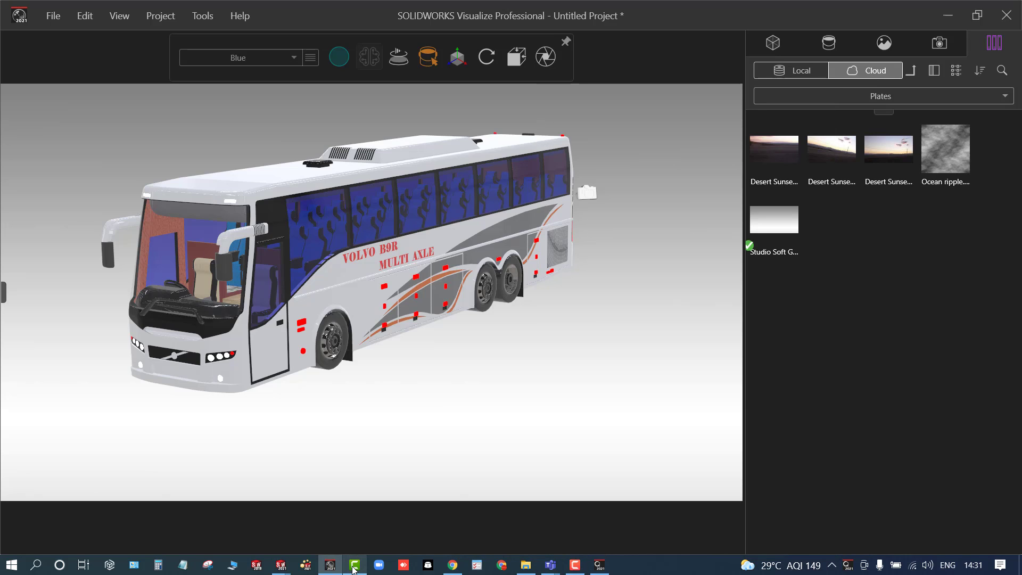
{"action": "mouse_move", "coordinate": [355, 569]}
{"action": "scroll", "coordinate": [164, 152], "scroll_direction": "up", "scroll_amount": 1}
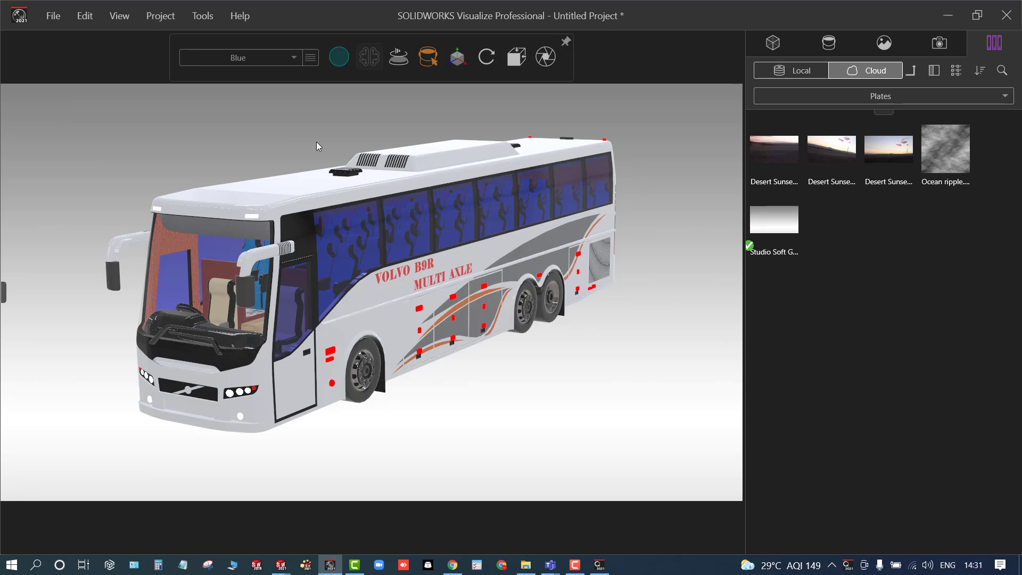
{"action": "scroll", "coordinate": [316, 142], "scroll_direction": "up", "scroll_amount": 1}
{"action": "scroll", "coordinate": [316, 142], "scroll_direction": "down", "scroll_amount": 1}
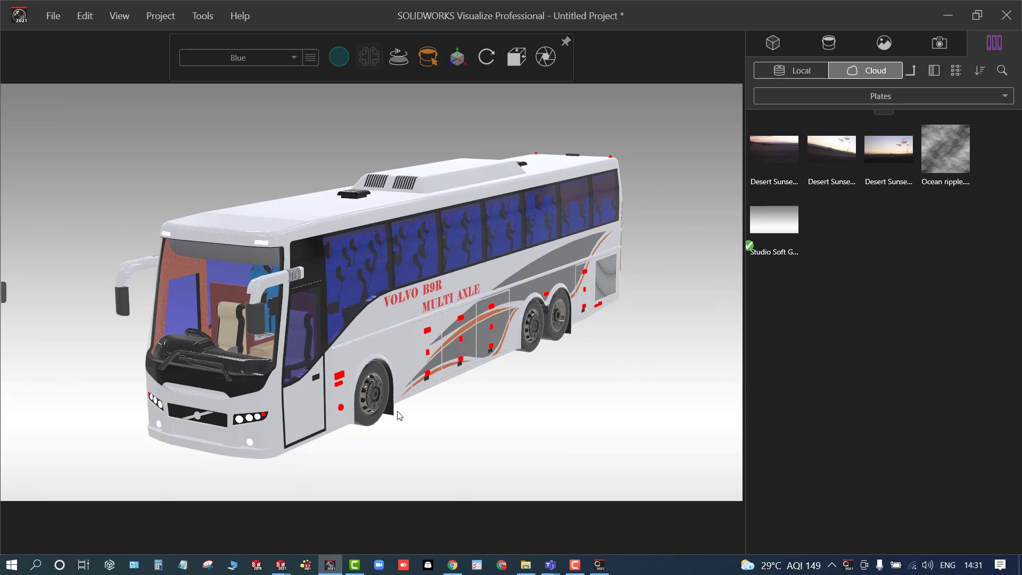
{"action": "scroll", "coordinate": [404, 427], "scroll_direction": "up", "scroll_amount": 1}
{"action": "left_click_drag", "start_coordinate": [407, 456], "coordinate": [386, 464]}
{"action": "scroll", "coordinate": [387, 461], "scroll_direction": "down", "scroll_amount": 1}
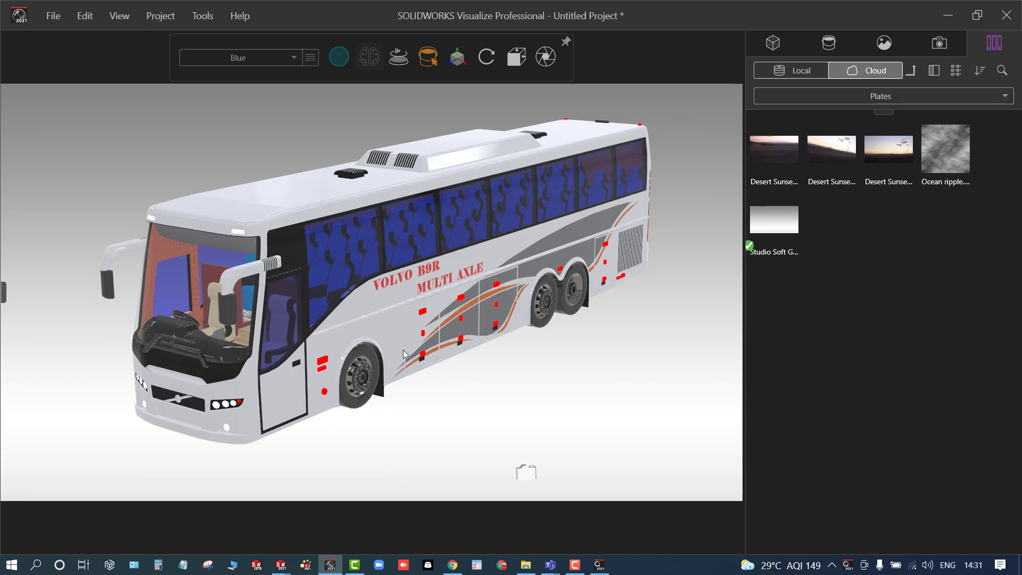
- Inspect the white paint appearance on the bus roof and return to the cloud library of plates
{"action": "left_click", "coordinate": [120, 15]}
{"action": "left_click", "coordinate": [33, 133]}
{"action": "left_click", "coordinate": [270, 202]}
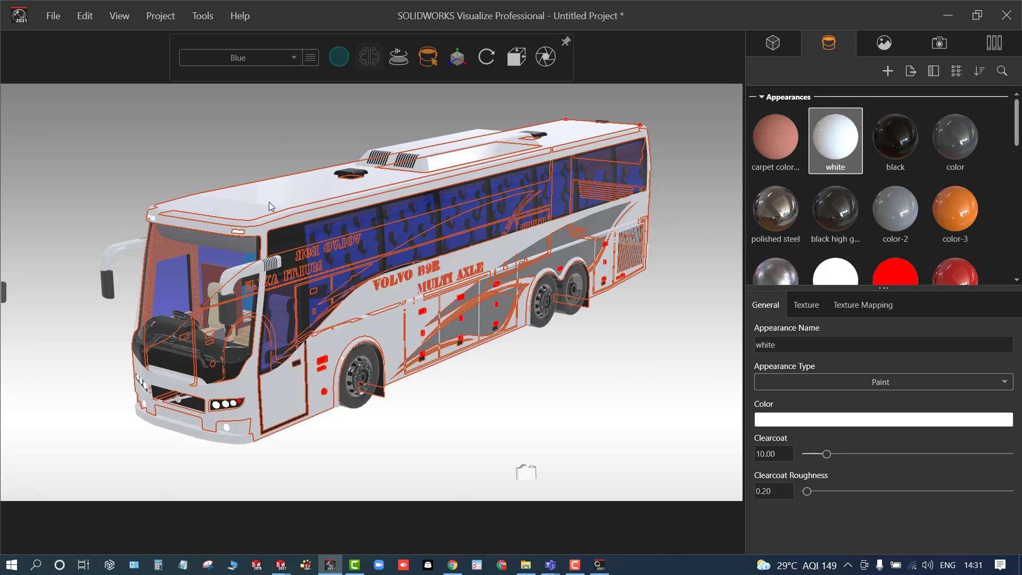
{"action": "left_click", "coordinate": [558, 415]}
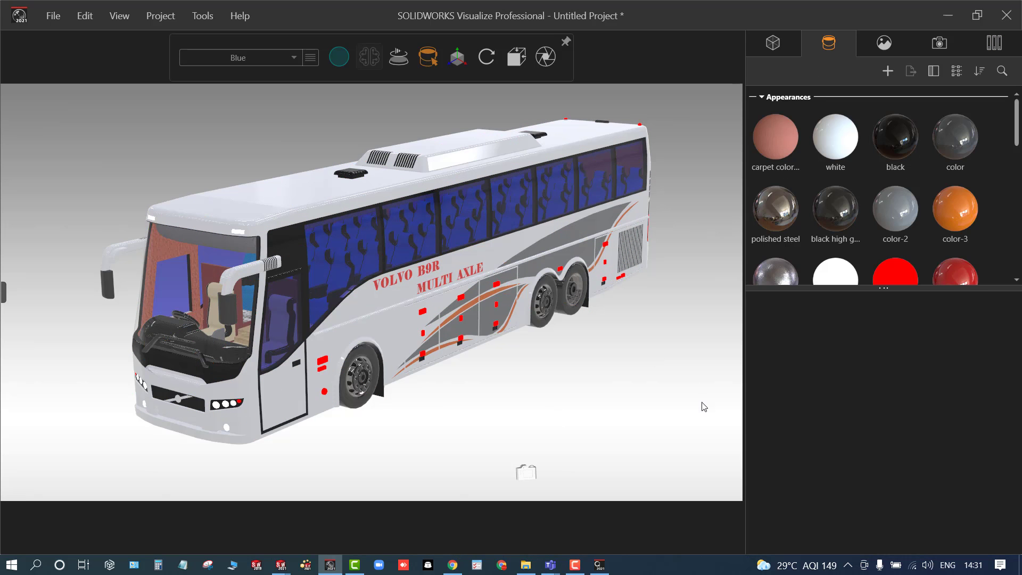
{"action": "left_click", "coordinate": [989, 50]}
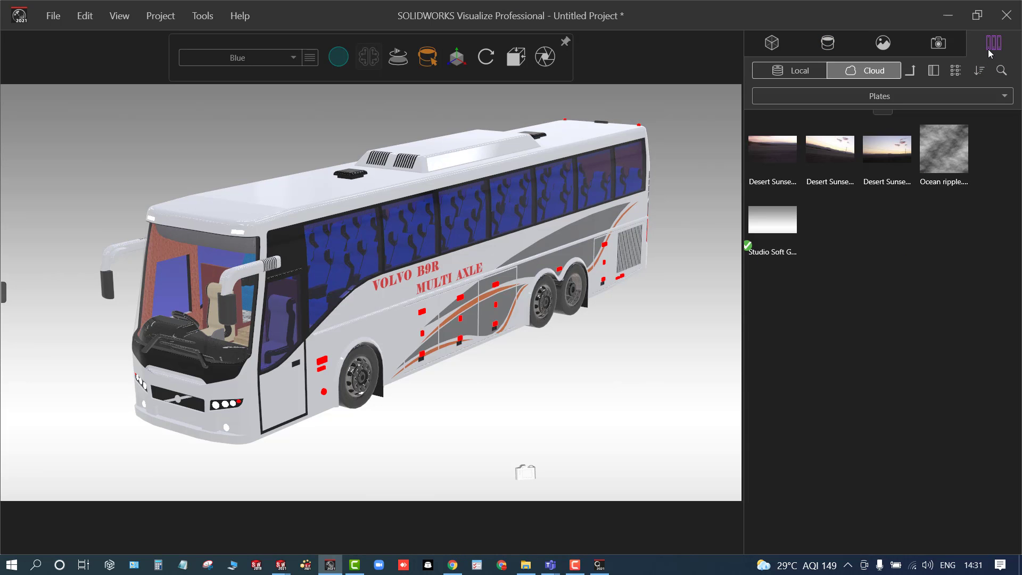
- Show the Appearances category of the cloud library and download the Chrome.svap metal appearance
{"action": "left_click", "coordinate": [853, 97]}
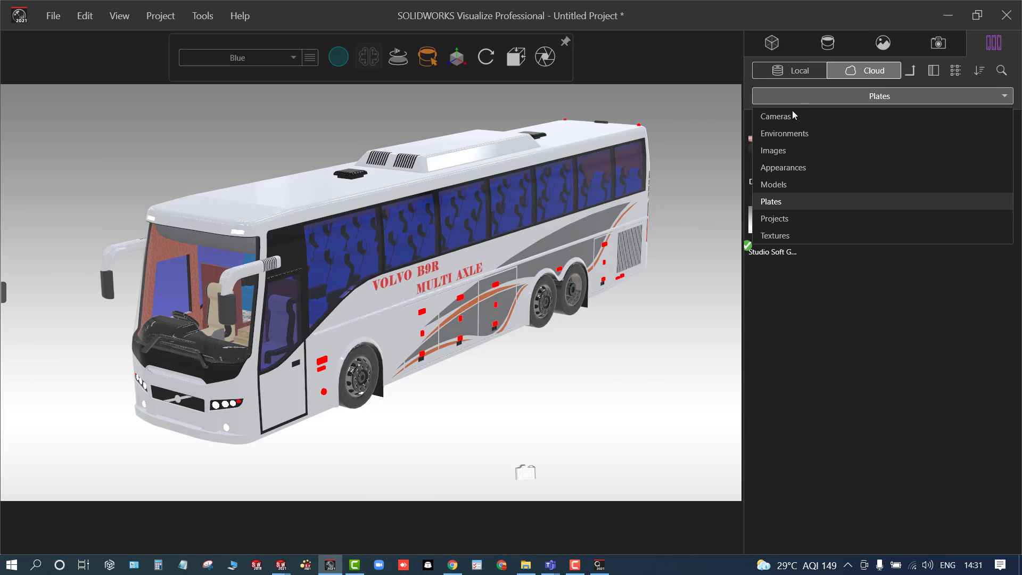
{"action": "left_click", "coordinate": [781, 168]}
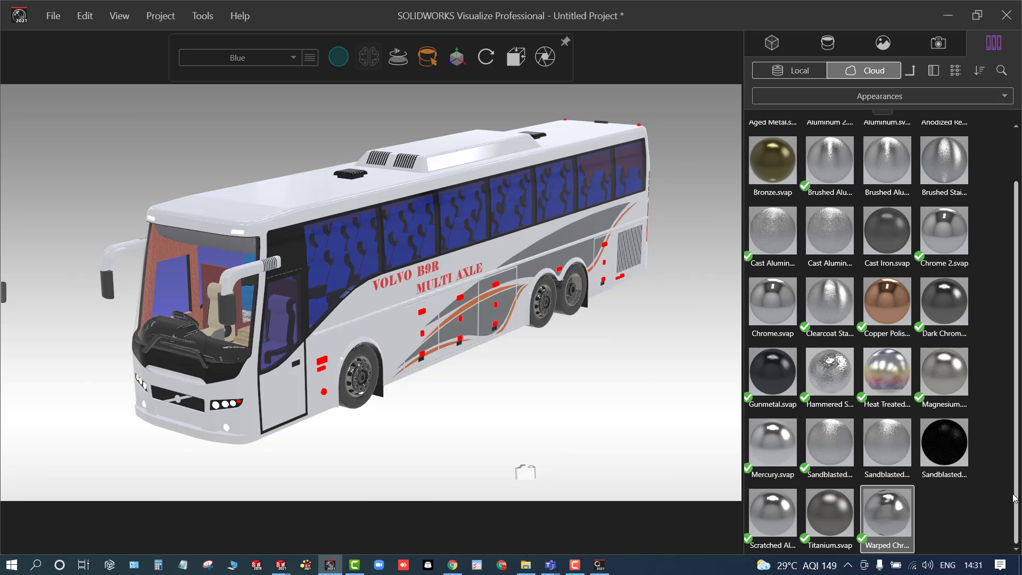
{"action": "left_click_drag", "start_coordinate": [1016, 507], "coordinate": [1020, 415]}
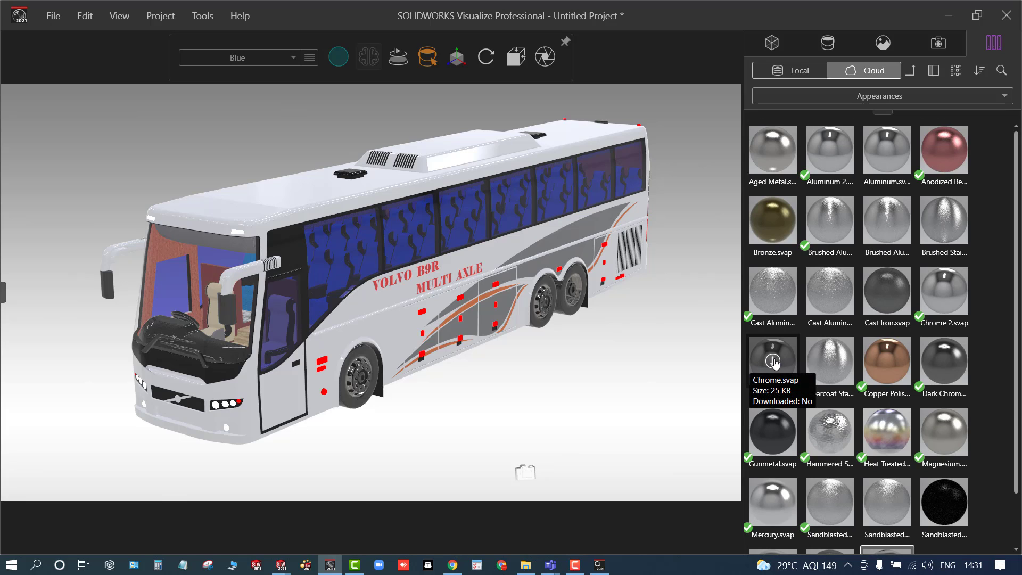
{"action": "left_click", "coordinate": [773, 362]}
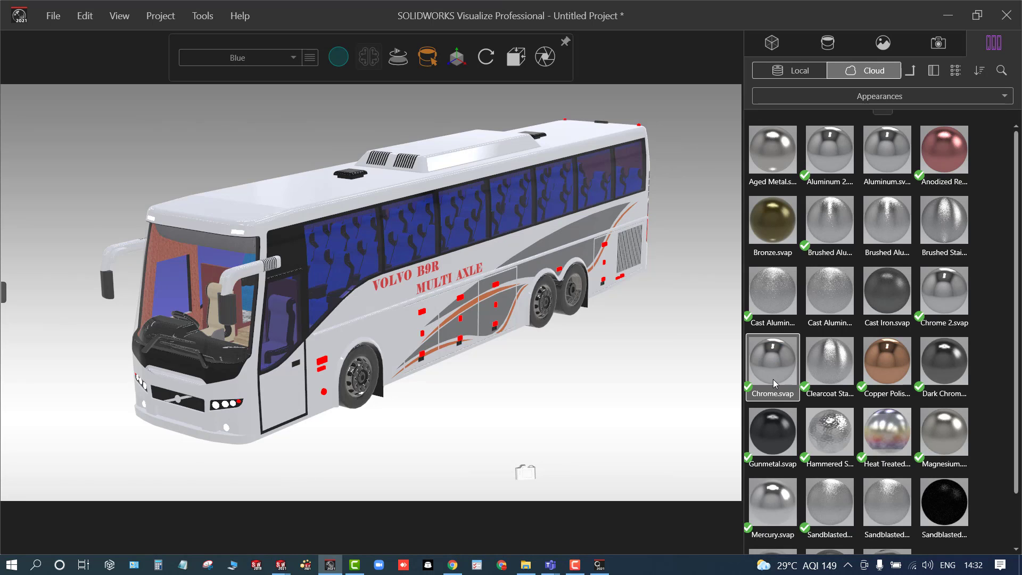
- Apply the Chrome appearance to the bus body panels and the roof-edge trim
{"action": "left_click_drag", "start_coordinate": [778, 362], "coordinate": [307, 198]}
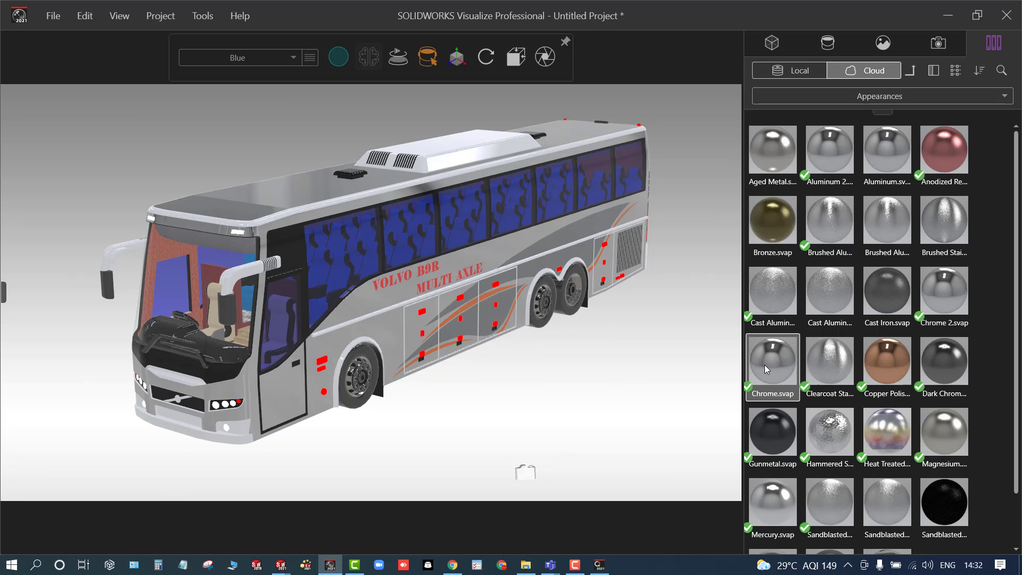
{"action": "left_click_drag", "start_coordinate": [765, 365], "coordinate": [278, 218]}
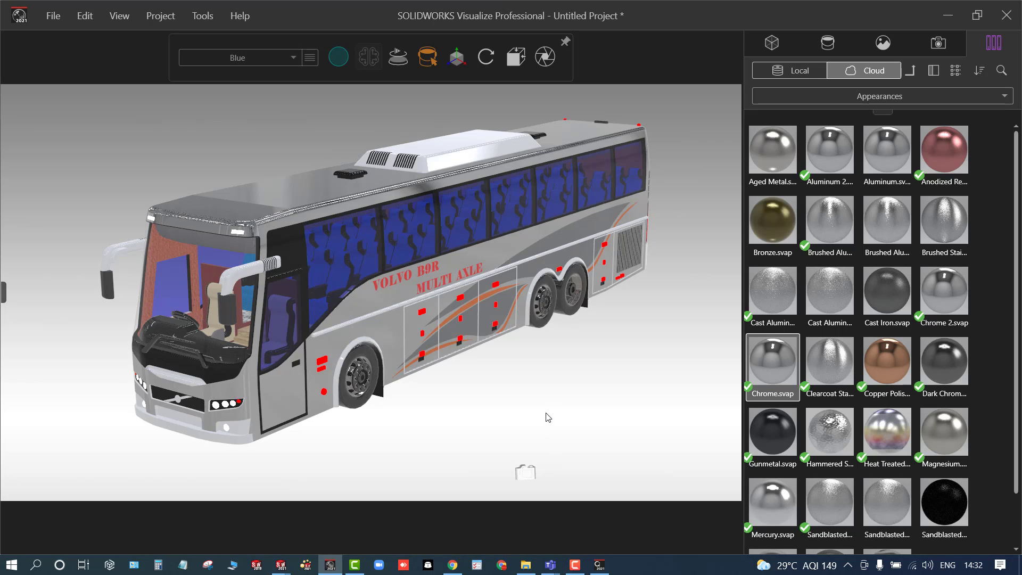
{"action": "left_click_drag", "start_coordinate": [778, 362], "coordinate": [372, 302]}
- Apply the Chrome appearance to the side strip and wheel-arch trims, and select that trim's appearance for editing
{"action": "scroll", "coordinate": [229, 216], "scroll_direction": "up", "scroll_amount": 5}
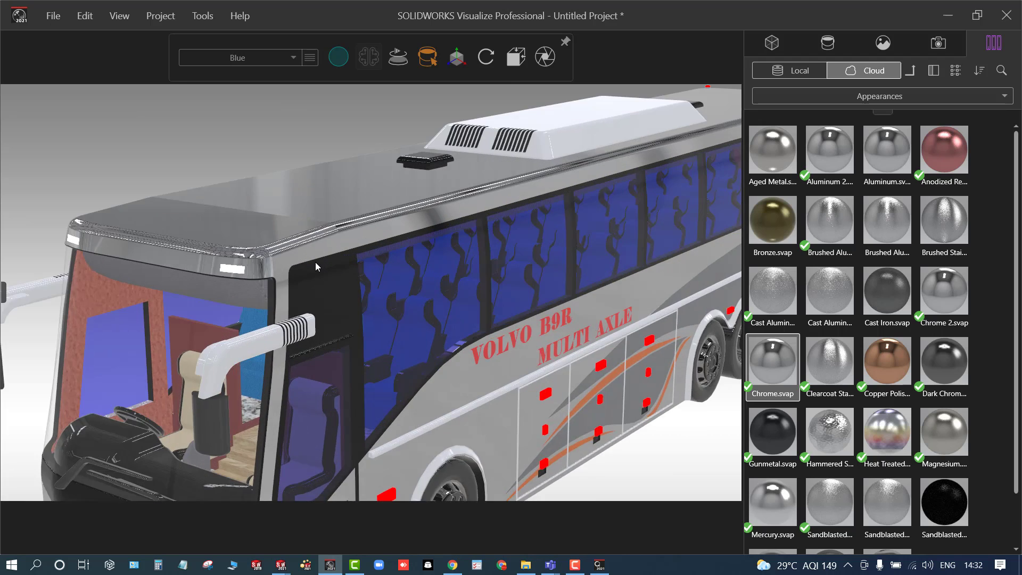
{"action": "scroll", "coordinate": [316, 266], "scroll_direction": "down", "scroll_amount": 5}
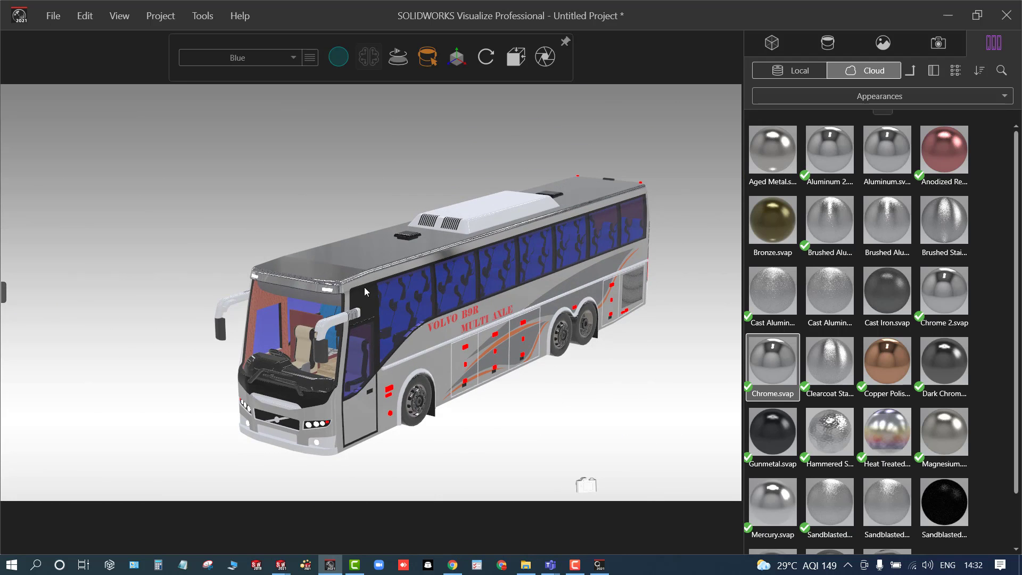
{"action": "mouse_move", "coordinate": [364, 287]}
{"action": "middle_mouse_down"}
{"action": "mouse_move", "coordinate": [452, 291]}
{"action": "mouse_move", "coordinate": [382, 285]}
{"action": "middle_mouse_up"}
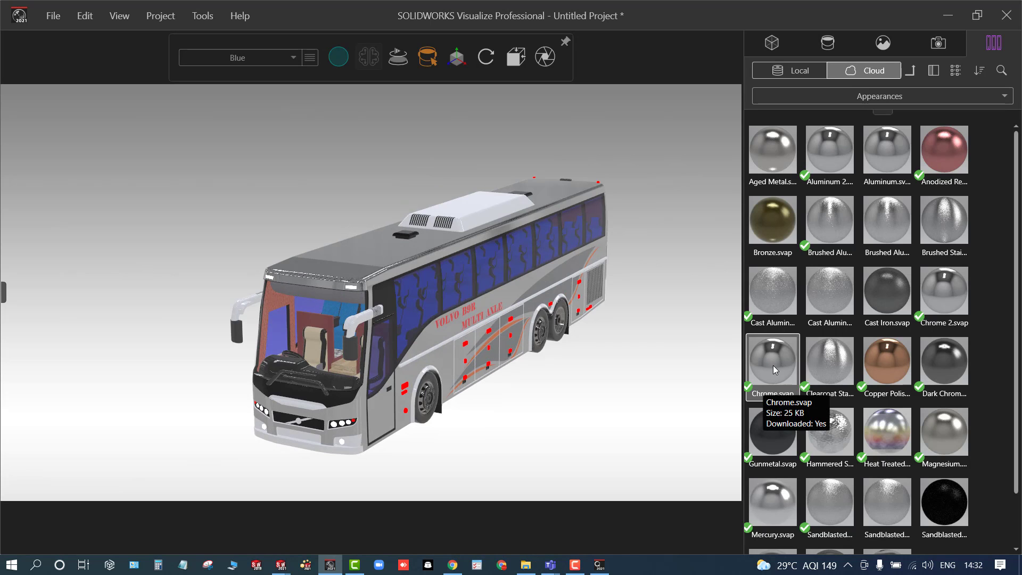
{"action": "scroll", "coordinate": [740, 358], "scroll_direction": "up", "scroll_amount": 5}
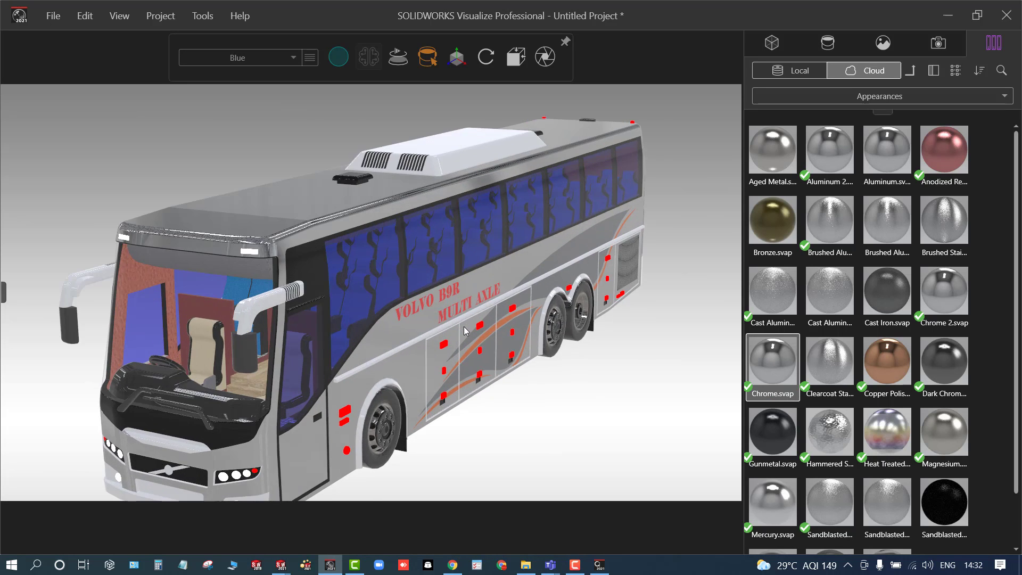
{"action": "left_click_drag", "start_coordinate": [781, 368], "coordinate": [379, 358]}
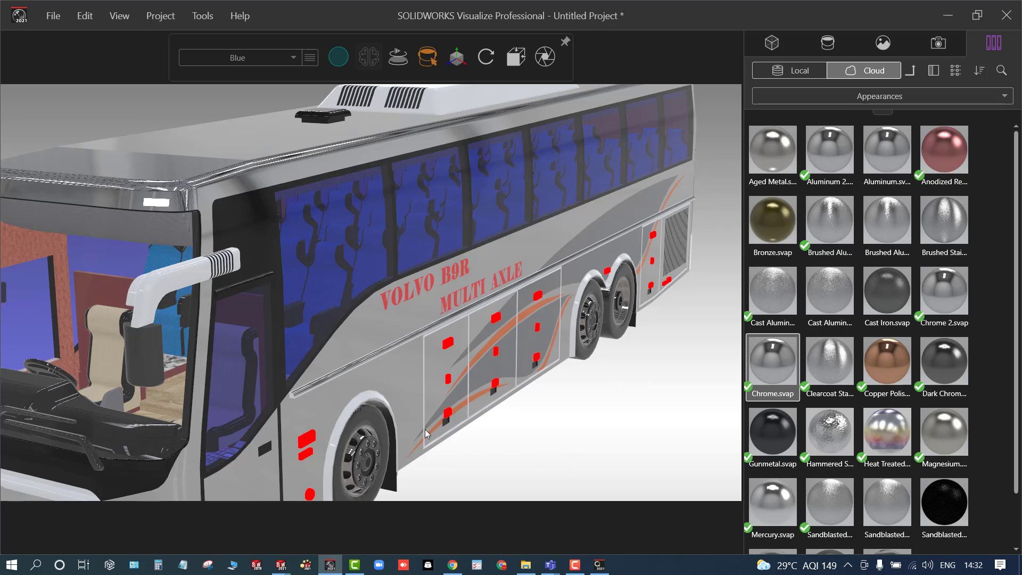
{"action": "left_click", "coordinate": [385, 351]}
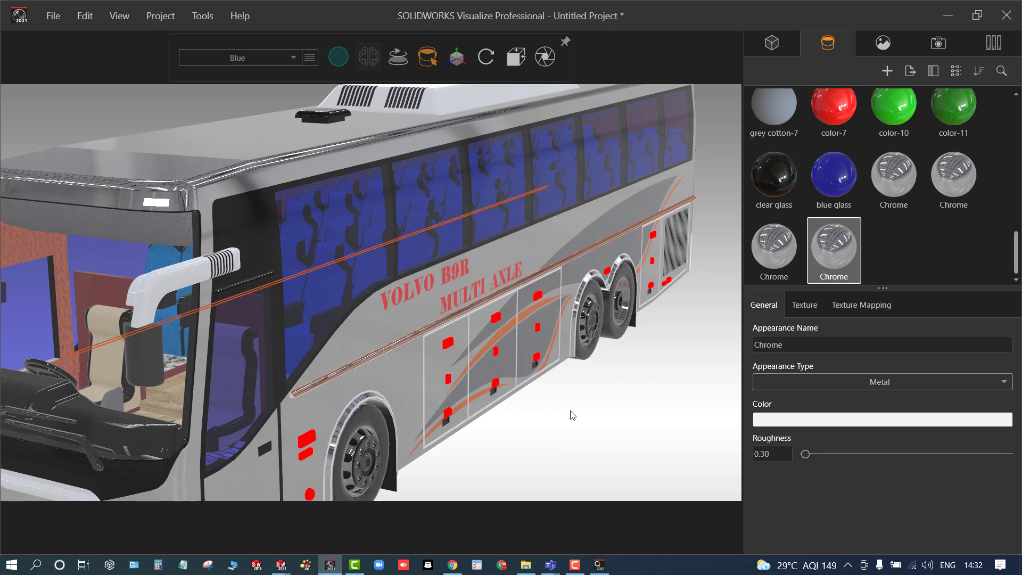
- Copy the selected Chrome appearance onto the roof air-conditioning unit's faces and the side mirror arms
{"action": "scroll", "coordinate": [571, 410], "scroll_direction": "down", "scroll_amount": 2}
{"action": "scroll", "coordinate": [419, 134], "scroll_direction": "up", "scroll_amount": 1}
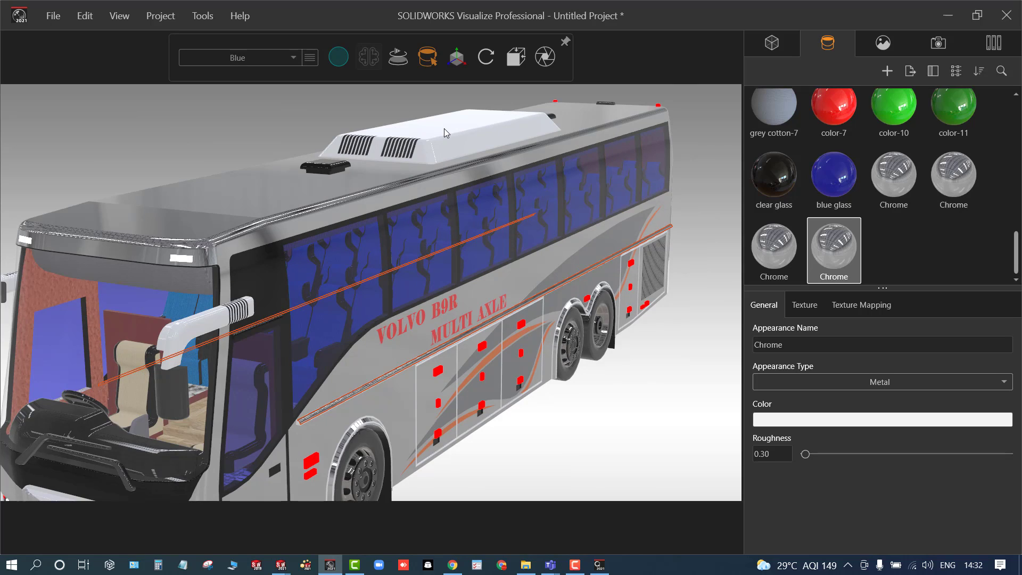
{"action": "left_click", "coordinate": [444, 129]}
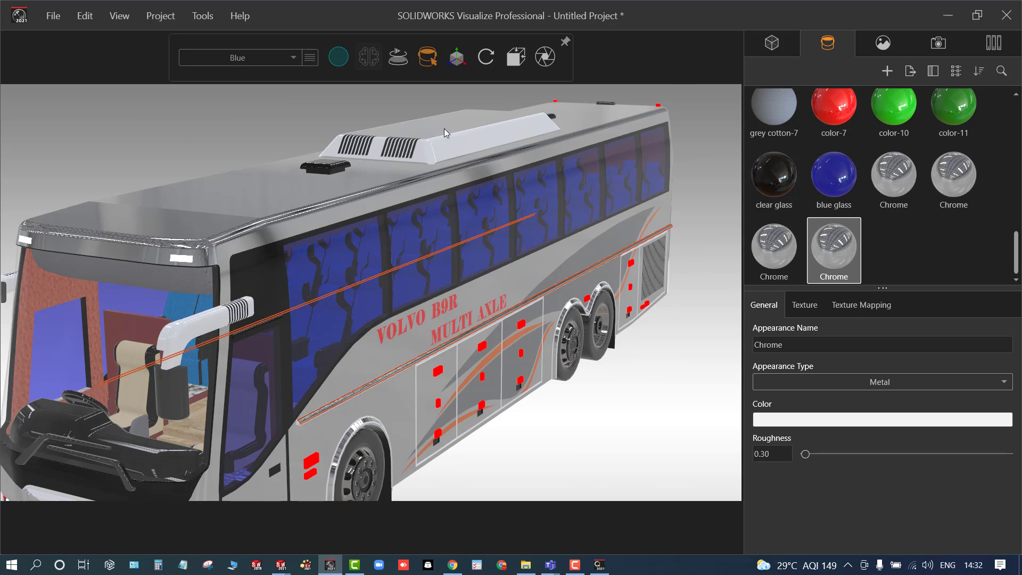
{"action": "left_click", "coordinate": [452, 142]}
{"action": "left_click", "coordinate": [431, 153]}
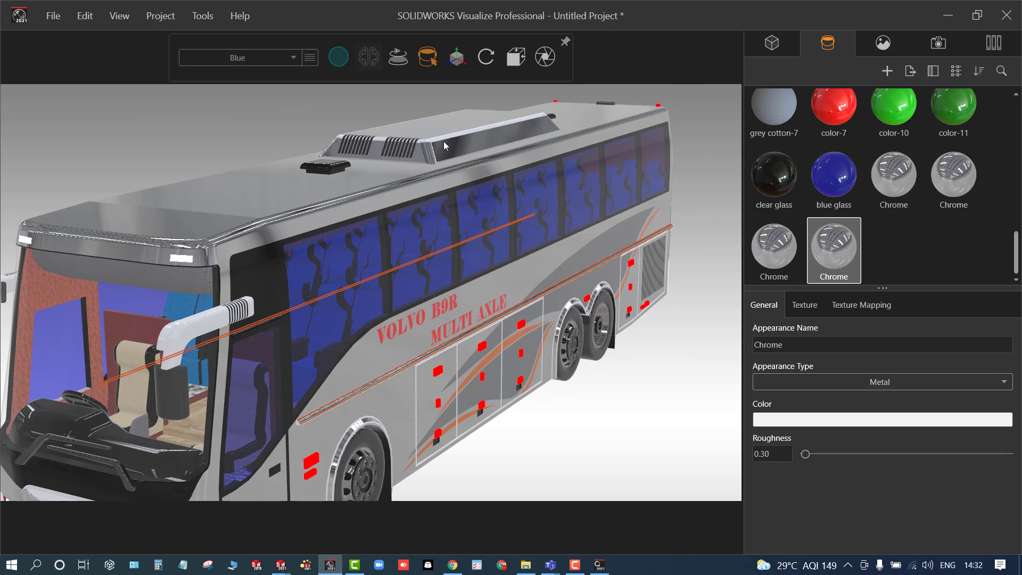
{"action": "left_click", "coordinate": [448, 137]}
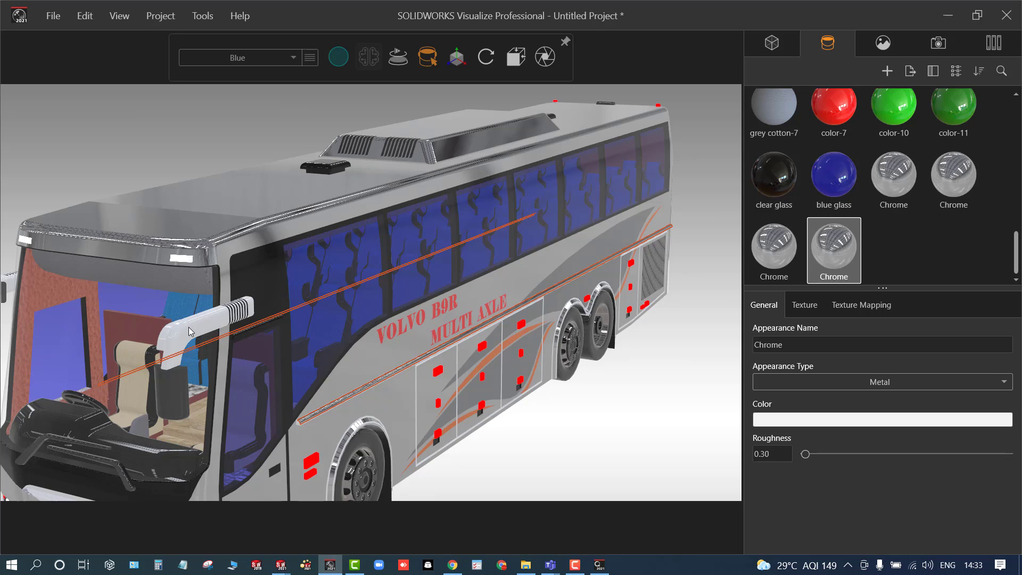
{"action": "left_click", "coordinate": [168, 335]}
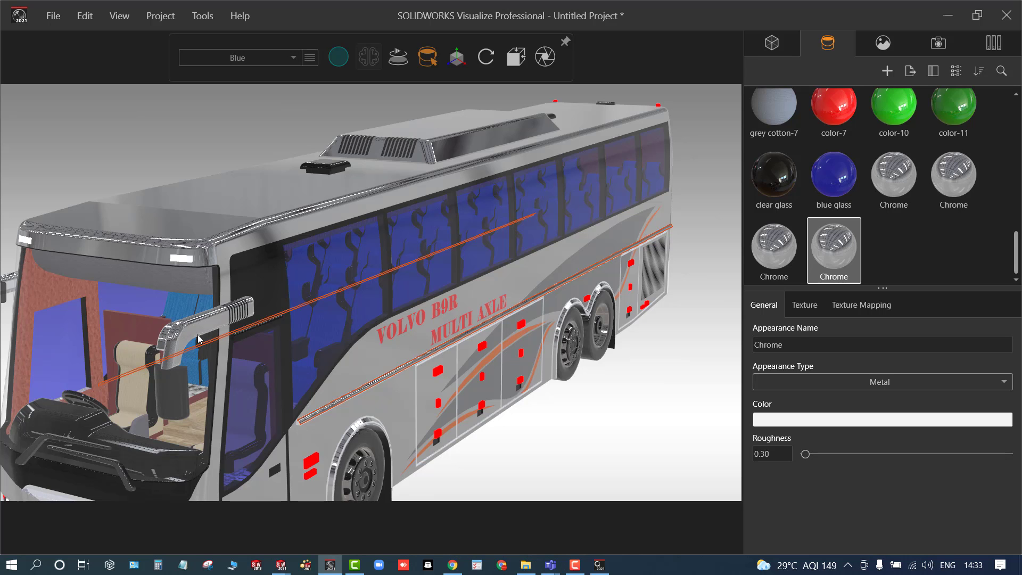
- Clear the appearance selection, inspect the chrome finish across the bus, and switch to the list of models
{"action": "scroll", "coordinate": [312, 329], "scroll_direction": "down", "scroll_amount": 5}
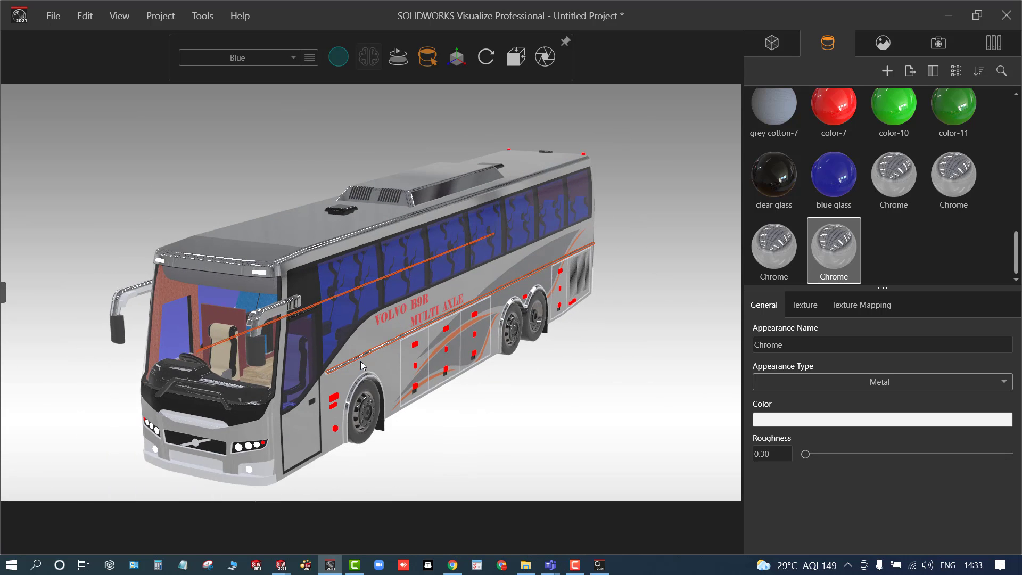
{"action": "left_click_drag", "start_coordinate": [360, 361], "coordinate": [375, 388]}
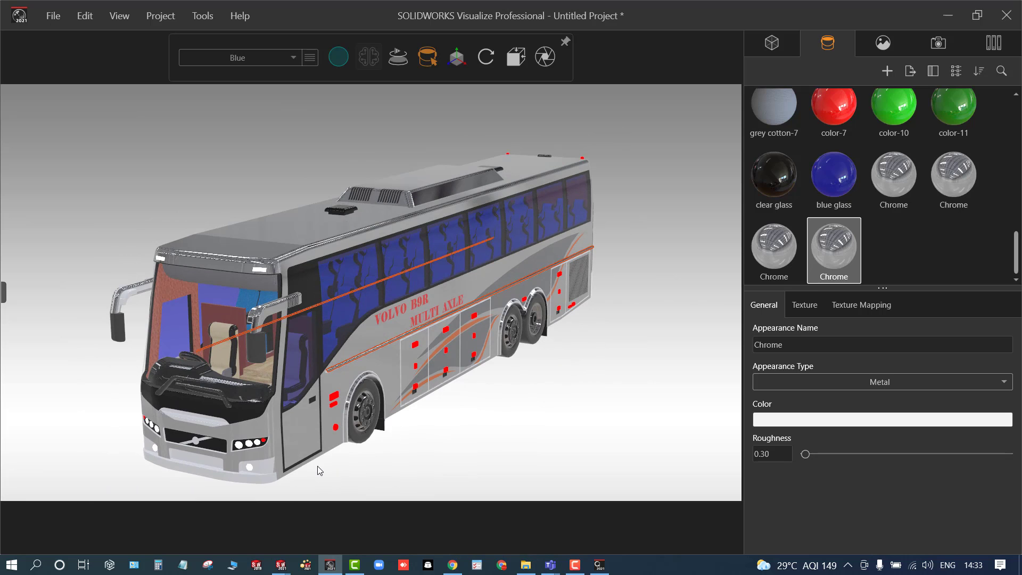
{"action": "left_click", "coordinate": [356, 472]}
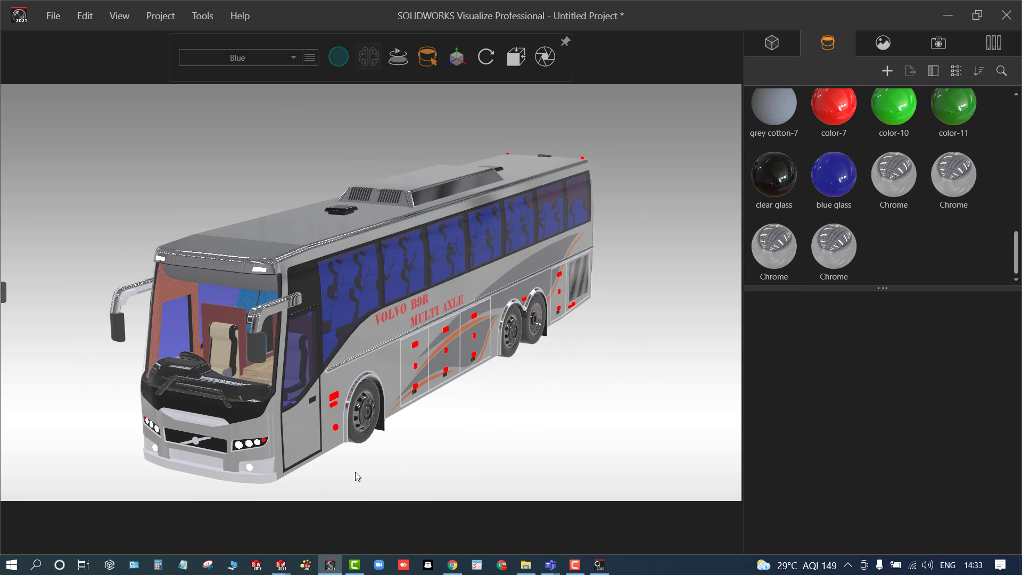
{"action": "scroll", "coordinate": [306, 303], "scroll_direction": "up", "scroll_amount": 5}
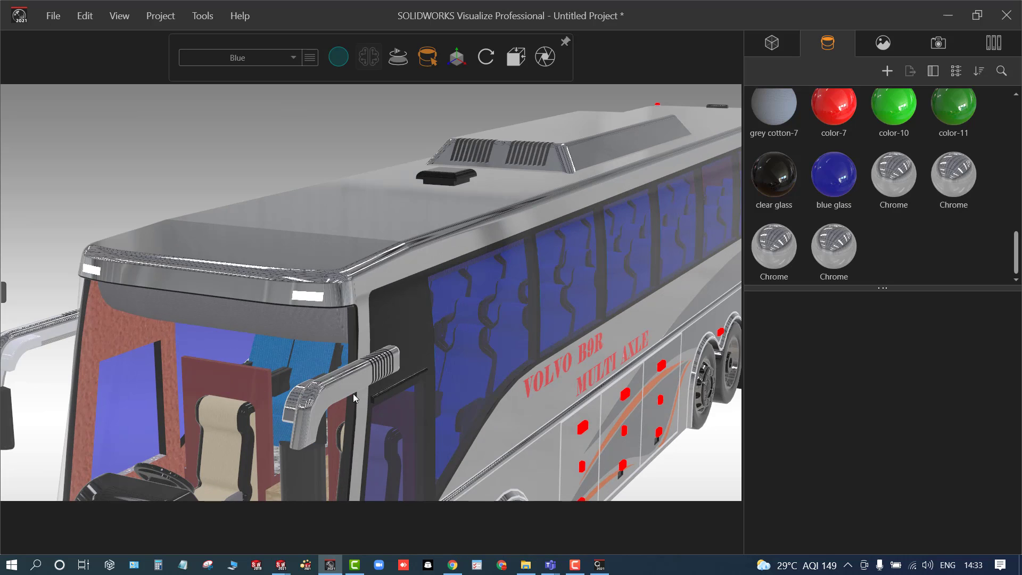
{"action": "left_click", "coordinate": [778, 46]}
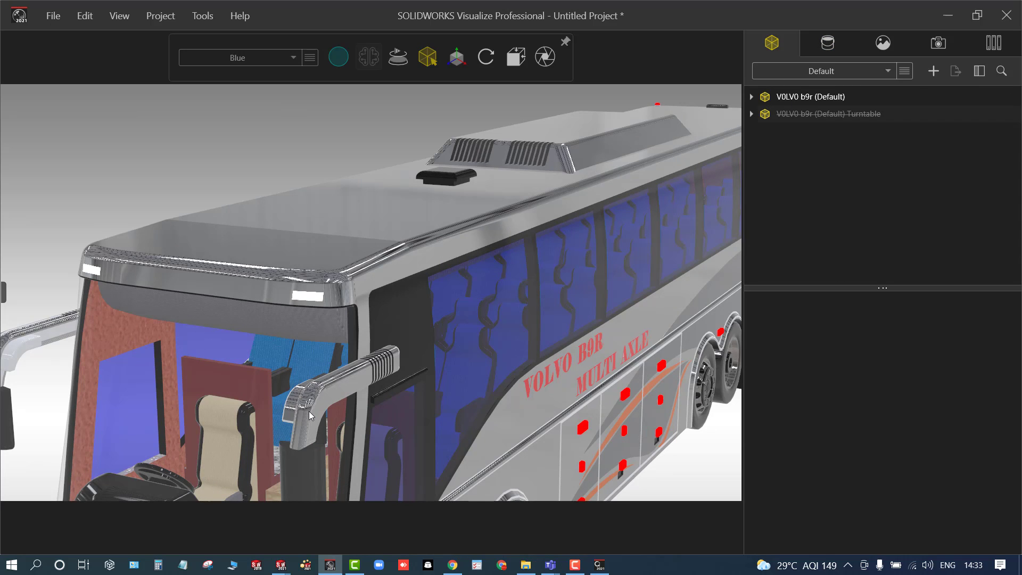
{"action": "scroll", "coordinate": [309, 411], "scroll_direction": "down", "scroll_amount": 8}
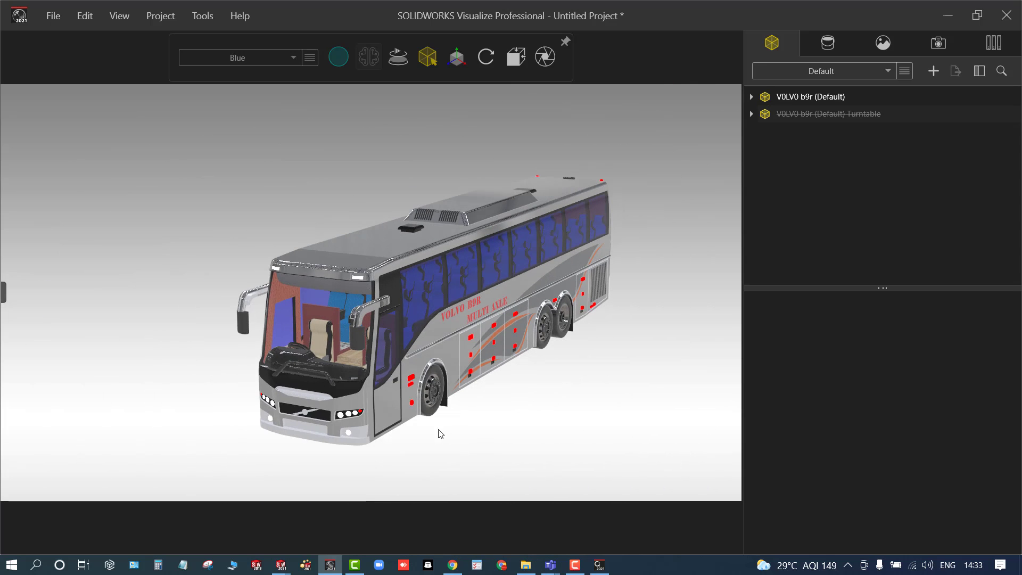
{"action": "middle_click_drag", "start_coordinate": [444, 430], "coordinate": [443, 428]}
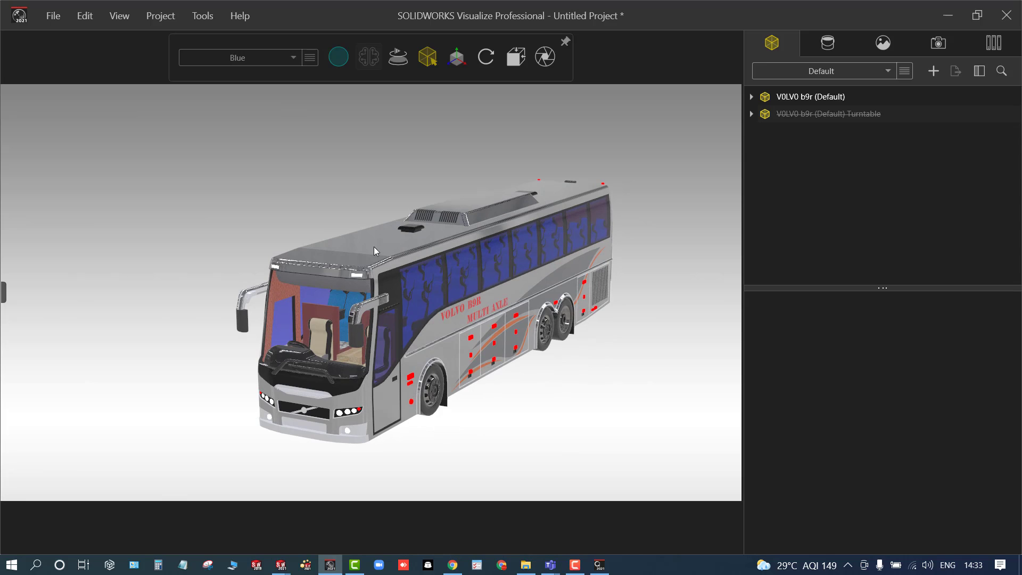
- Return to the cloud appearance library and examine the front wheel and its tyre up close
{"action": "mouse_move", "coordinate": [441, 64]}
{"action": "left_click", "coordinate": [994, 43]}
{"action": "scroll", "coordinate": [410, 382], "scroll_direction": "up", "scroll_amount": 10}
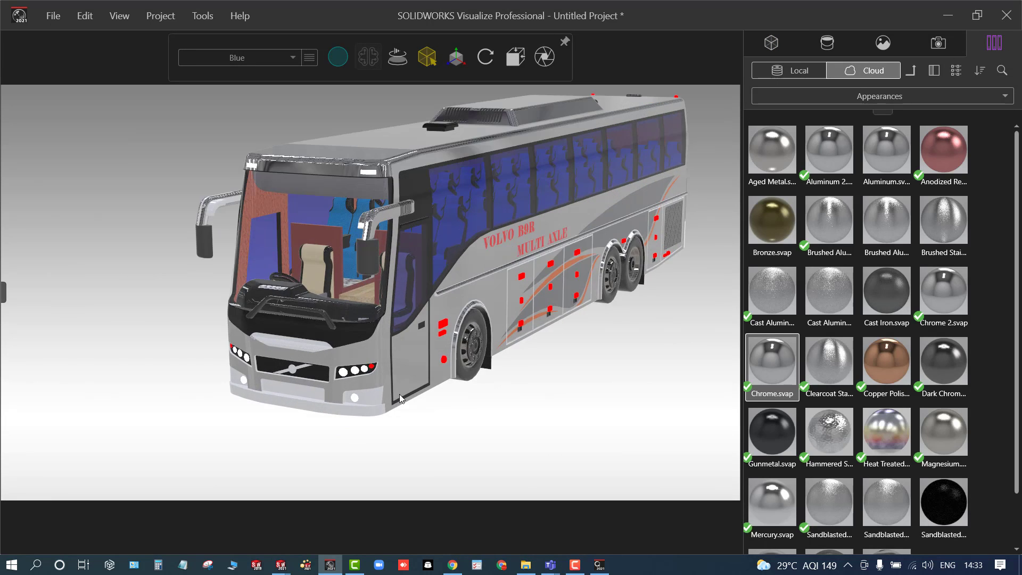
{"action": "middle_click_drag", "start_coordinate": [409, 382], "coordinate": [308, 327]}
{"action": "scroll", "coordinate": [421, 272], "scroll_direction": "up", "scroll_amount": 4}
{"action": "scroll", "coordinate": [421, 272], "scroll_direction": "up", "scroll_amount": 3}
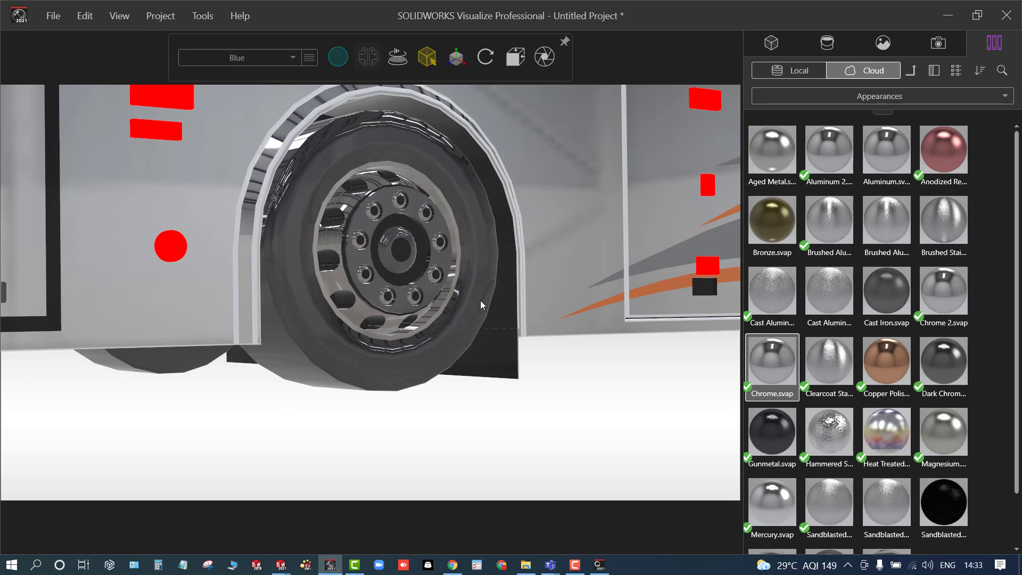
{"action": "scroll", "coordinate": [372, 406], "scroll_direction": "down", "scroll_amount": 5}
{"action": "middle_click_drag", "start_coordinate": [379, 406], "coordinate": [396, 462]}
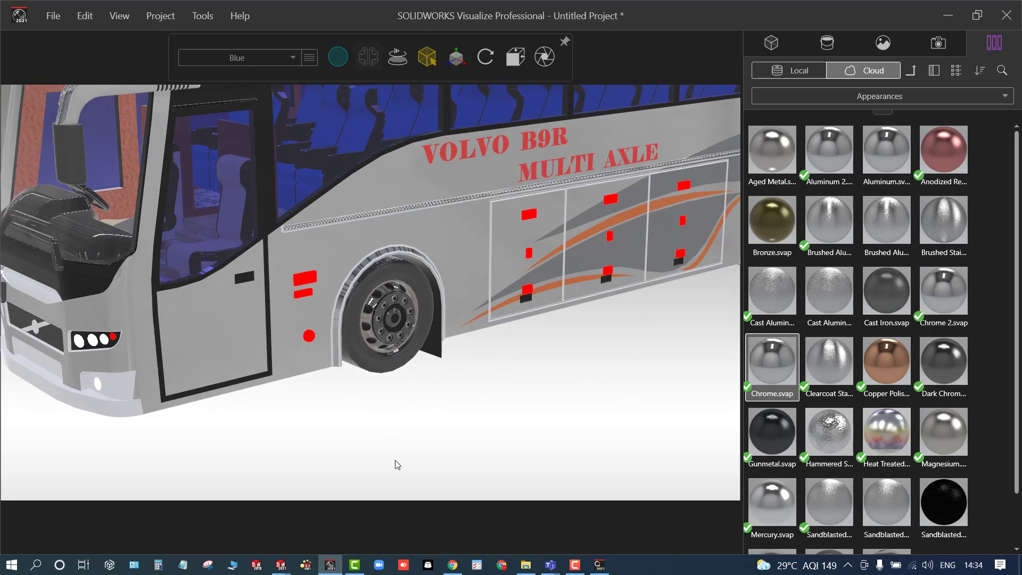
{"action": "scroll", "coordinate": [395, 463], "scroll_direction": "down", "scroll_amount": 3}
{"action": "scroll", "coordinate": [818, 448], "scroll_direction": "down", "scroll_amount": 2}
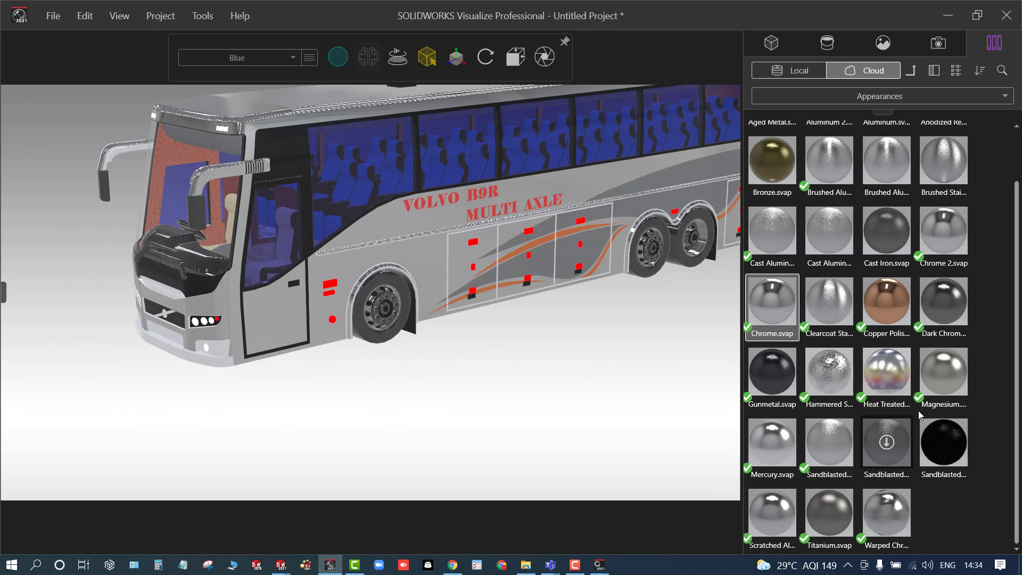
- Go up to the cloud appearance category folders and open the Rubber folder
{"action": "scroll", "coordinate": [796, 160], "scroll_direction": "up", "scroll_amount": 1}
{"action": "left_click", "coordinate": [800, 99]}
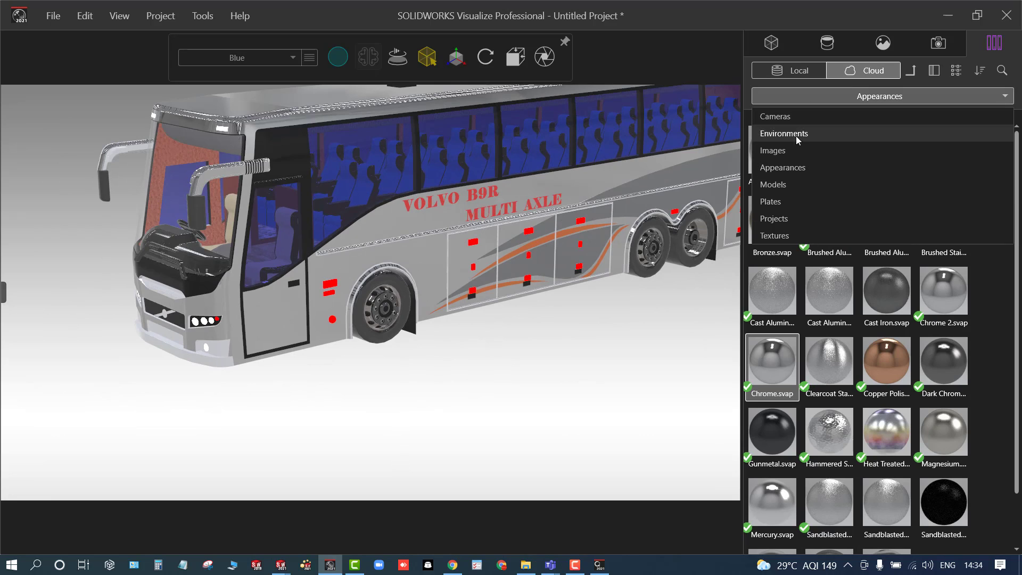
{"action": "left_click", "coordinate": [806, 167]}
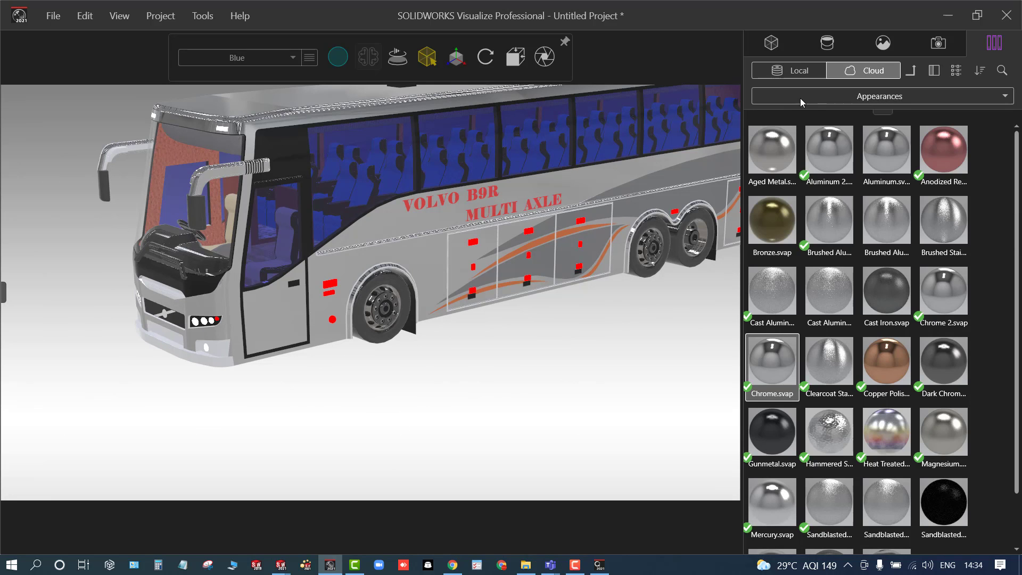
{"action": "left_click", "coordinate": [915, 72]}
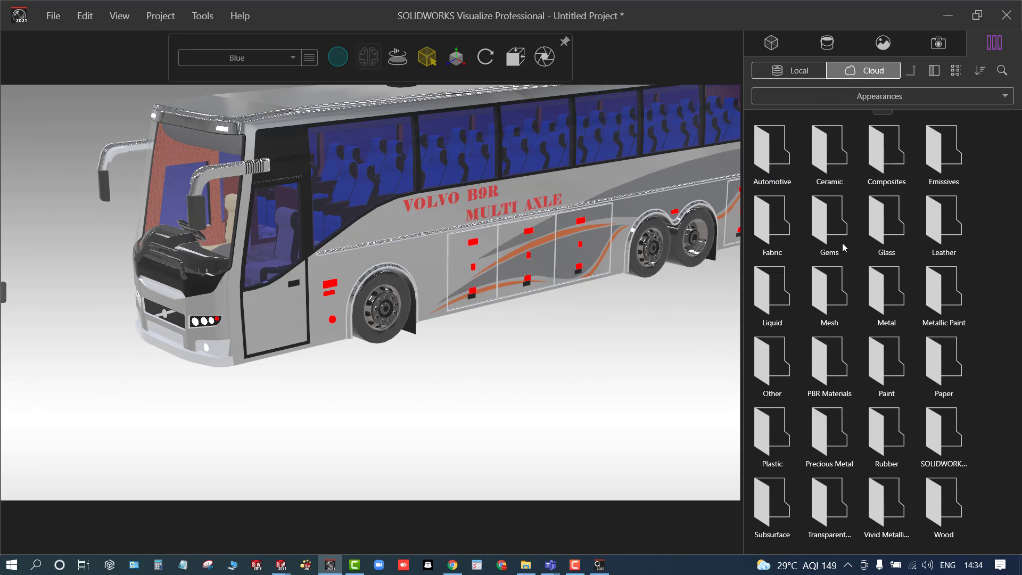
{"action": "scroll", "coordinate": [563, 333], "scroll_direction": "down", "scroll_amount": 2}
{"action": "middle_click_drag", "start_coordinate": [493, 298], "coordinate": [517, 331]}
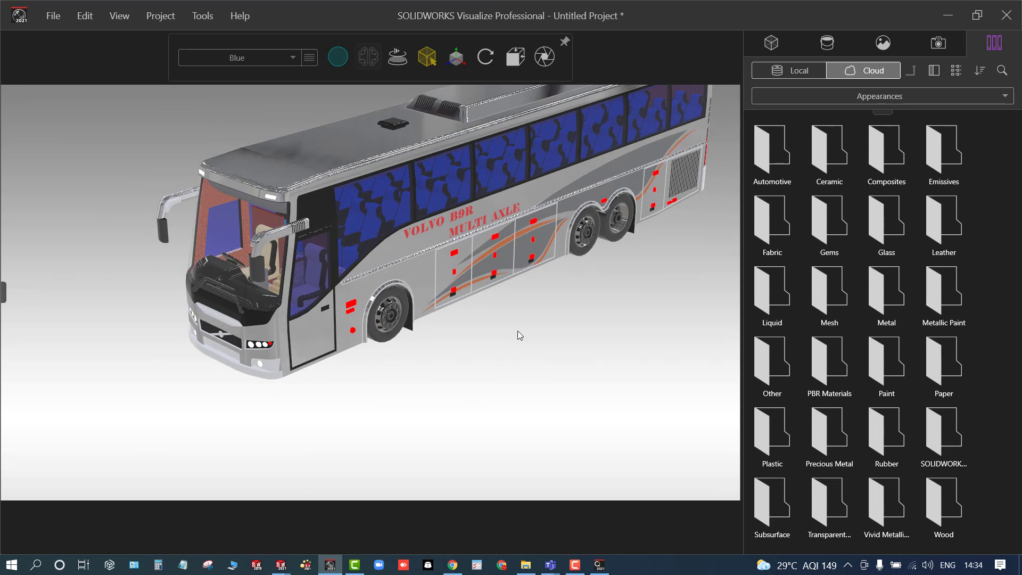
{"action": "scroll", "coordinate": [518, 331], "scroll_direction": "down", "scroll_amount": 2}
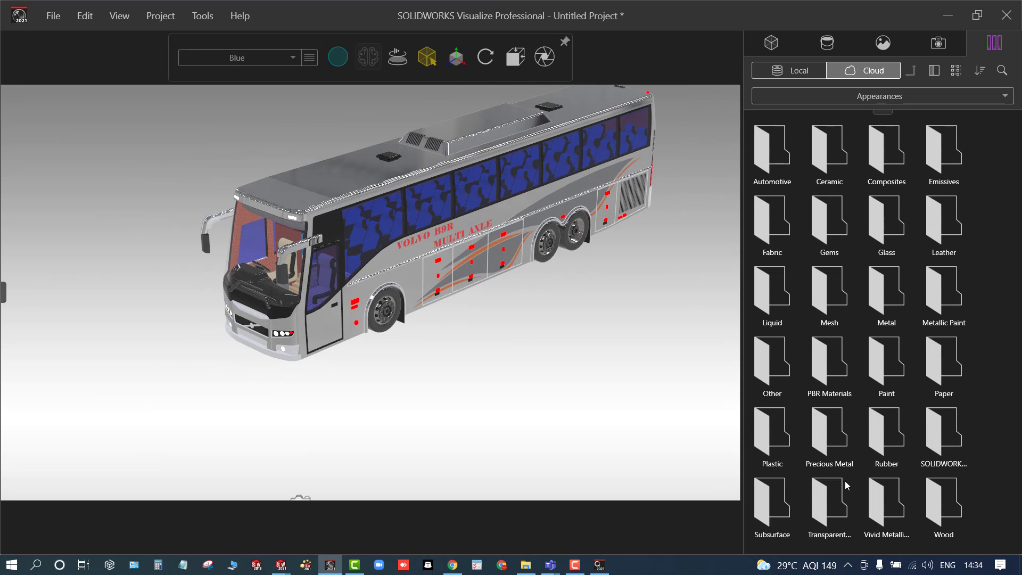
{"action": "double_click", "coordinate": [886, 431]}
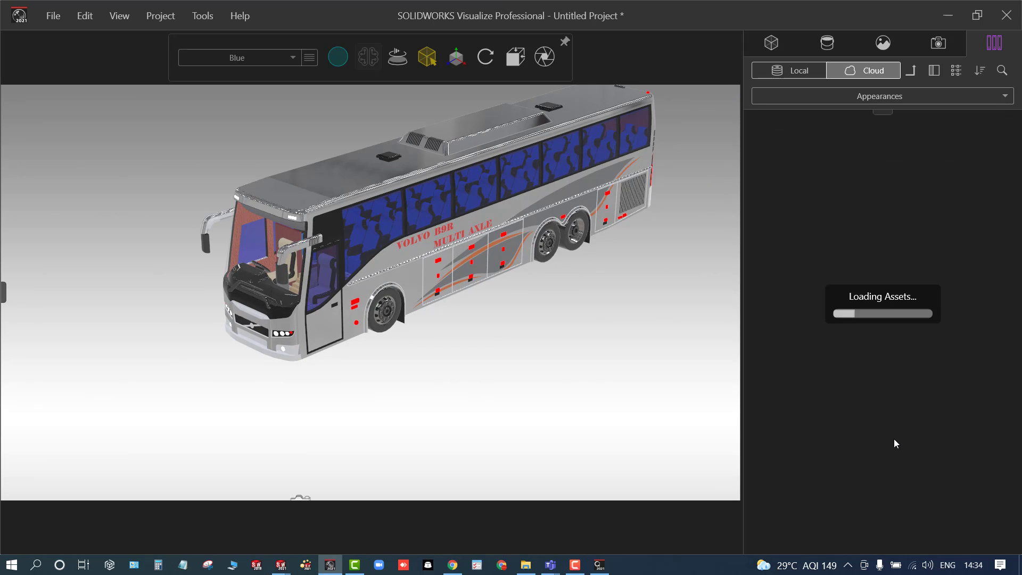
{"action": "scroll", "coordinate": [494, 303], "scroll_direction": "down", "scroll_amount": 2}
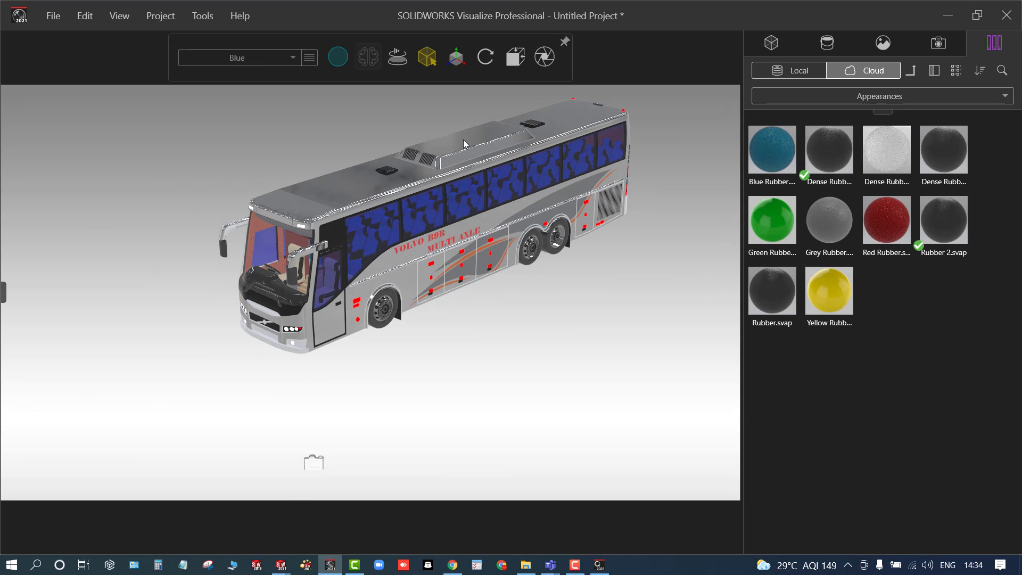
- Download the Rubber appearance from the cloud library and apply it to the front wheel's tyre
{"action": "scroll", "coordinate": [474, 117], "scroll_direction": "up", "scroll_amount": 3}
{"action": "mouse_move", "coordinate": [496, 312]}
{"action": "middle_mouse_down"}
{"action": "mouse_move", "coordinate": [490, 253]}
{"action": "mouse_move", "coordinate": [494, 293]}
{"action": "middle_mouse_up"}
{"action": "scroll", "coordinate": [479, 346], "scroll_direction": "up", "scroll_amount": 2}
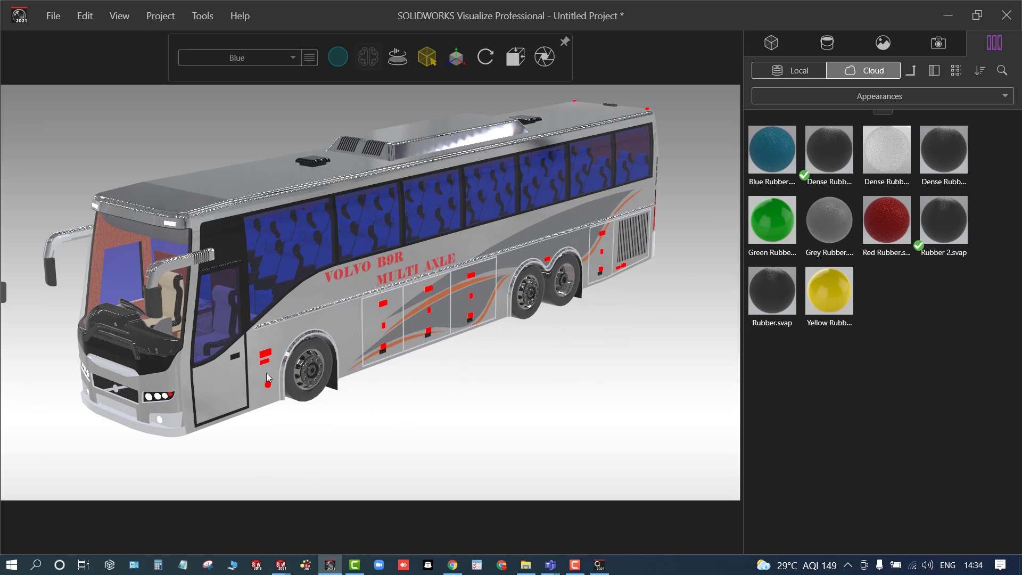
{"action": "middle_click_drag", "start_coordinate": [269, 378], "coordinate": [696, 331]}
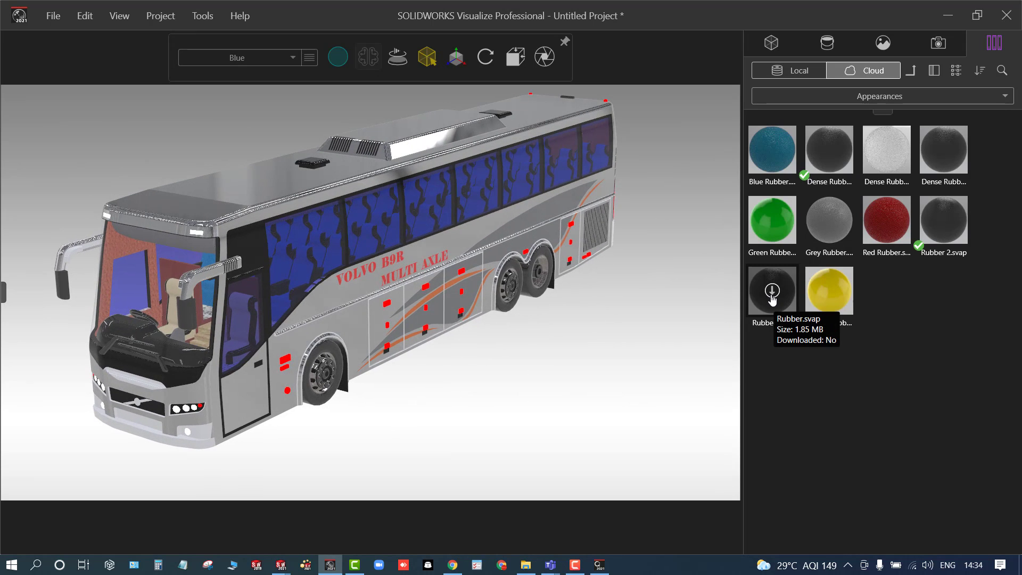
{"action": "left_click", "coordinate": [773, 297]}
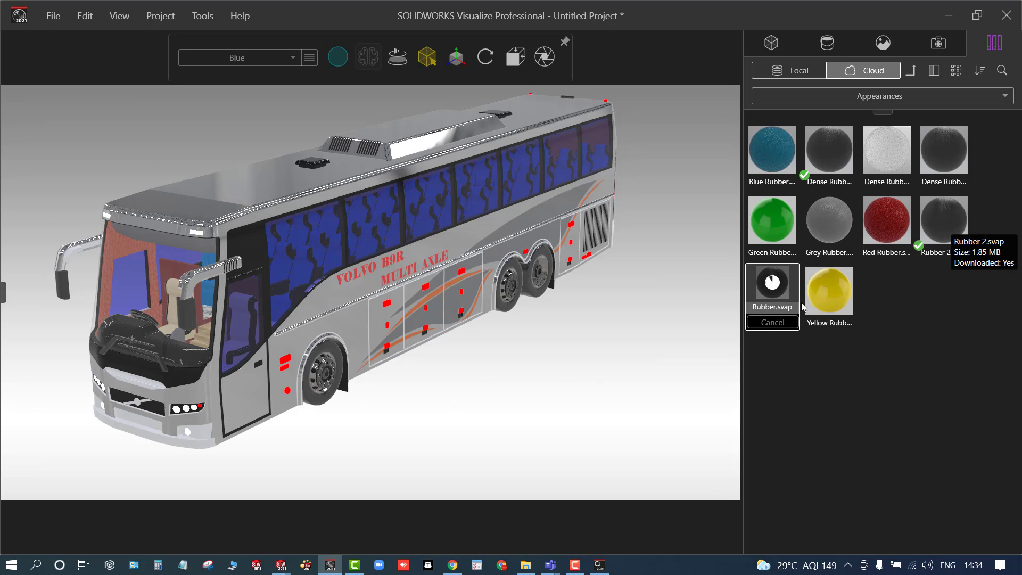
{"action": "left_click_drag", "start_coordinate": [785, 296], "coordinate": [320, 402]}
{"action": "scroll", "coordinate": [318, 366], "scroll_direction": "up", "scroll_amount": 10}
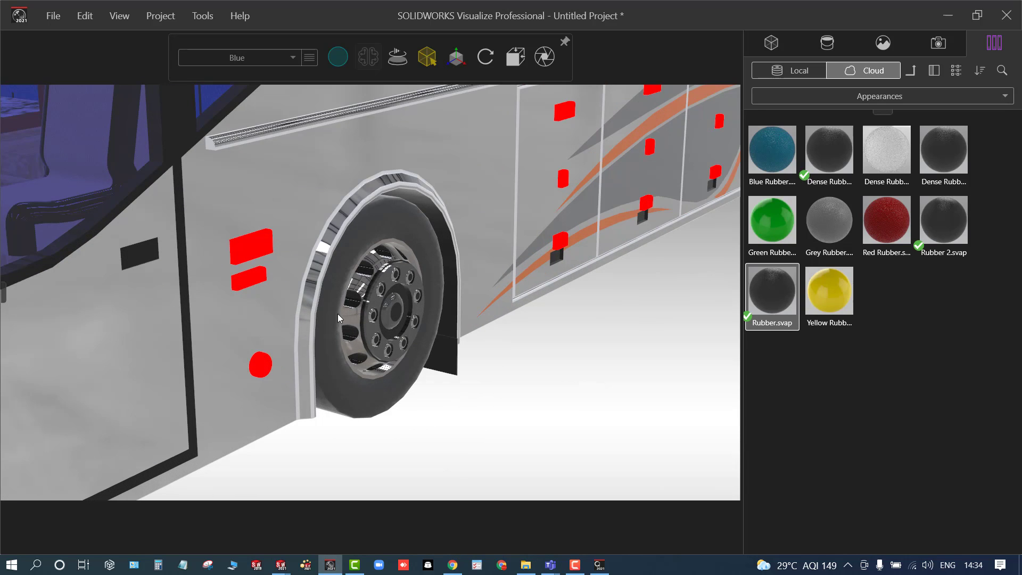
- Render the whole bus in Accurate mode to check the rubber and chrome finishes, and return to Preview mode
{"action": "scroll", "coordinate": [337, 315], "scroll_direction": "down", "scroll_amount": 10}
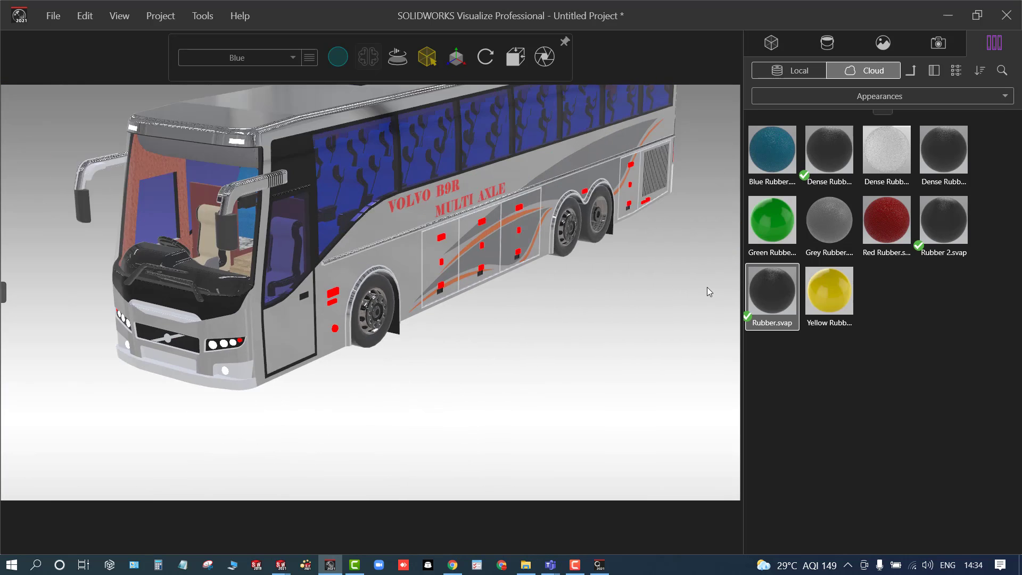
{"action": "scroll", "coordinate": [707, 292], "scroll_direction": "down", "scroll_amount": 3}
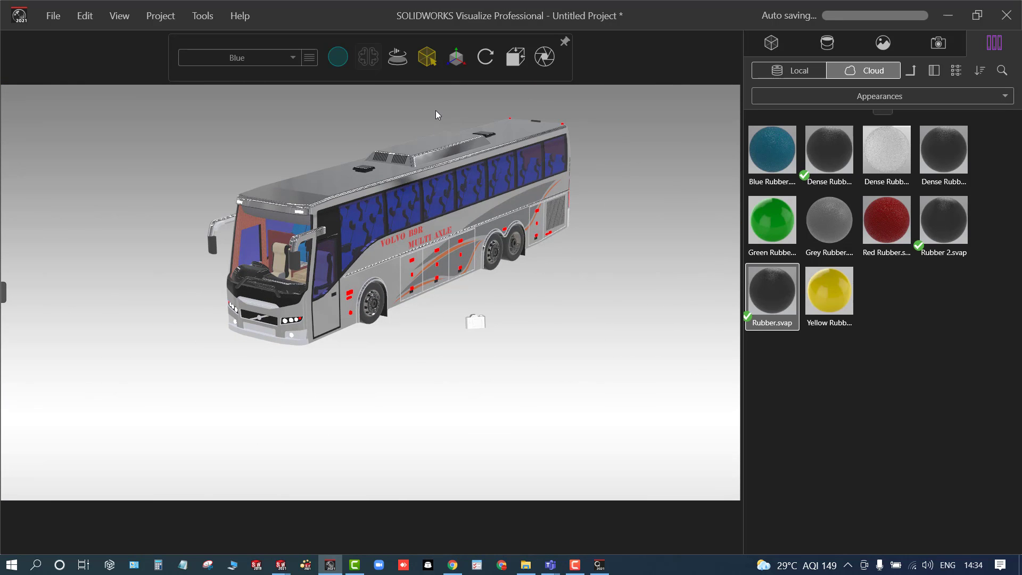
{"action": "scroll", "coordinate": [361, 113], "scroll_direction": "down", "scroll_amount": 2}
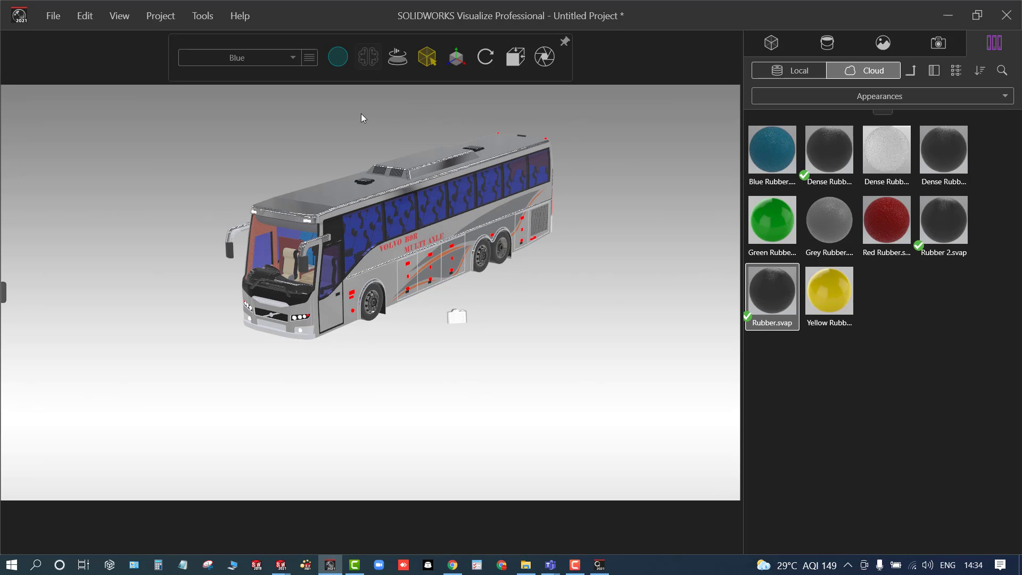
{"action": "scroll", "coordinate": [361, 113], "scroll_direction": "up", "scroll_amount": 3}
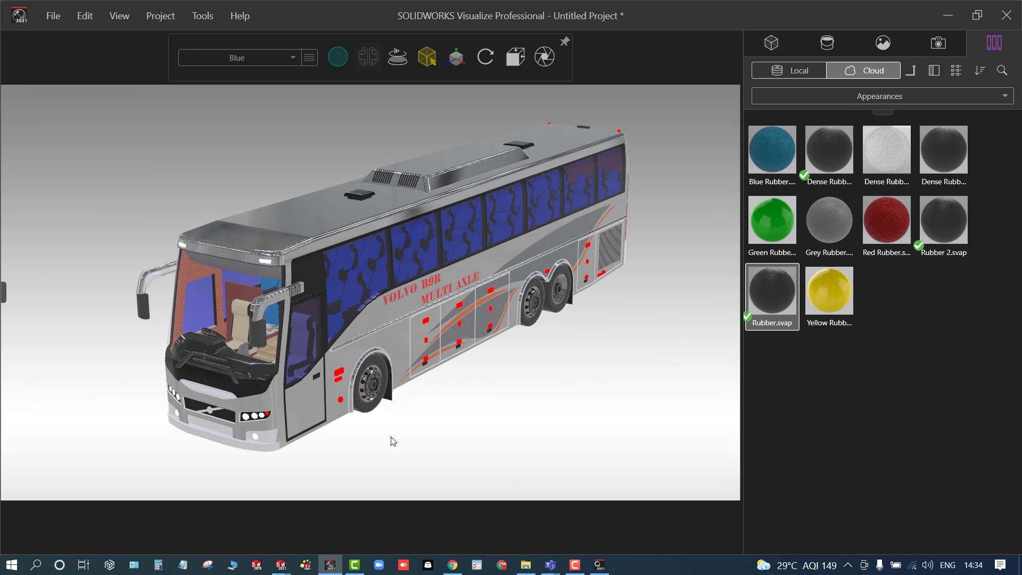
{"action": "mouse_move", "coordinate": [346, 60]}
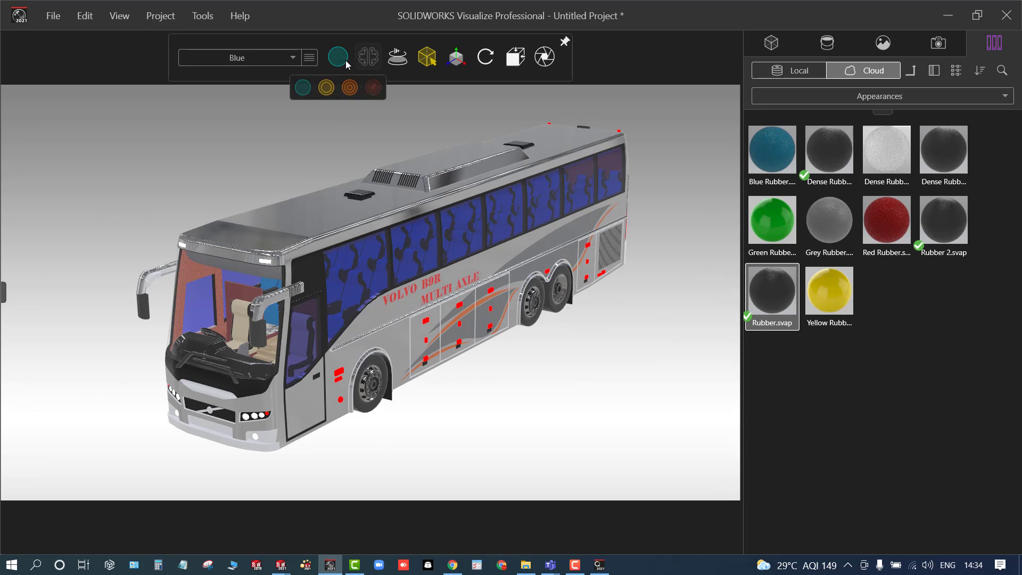
{"action": "left_click", "coordinate": [350, 88]}
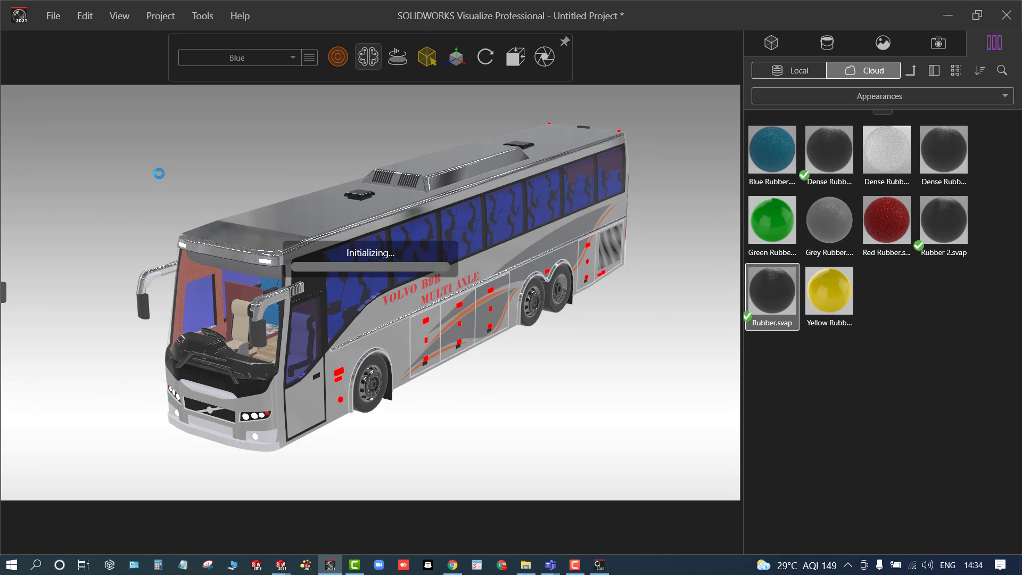
{"action": "mouse_move", "coordinate": [346, 60]}
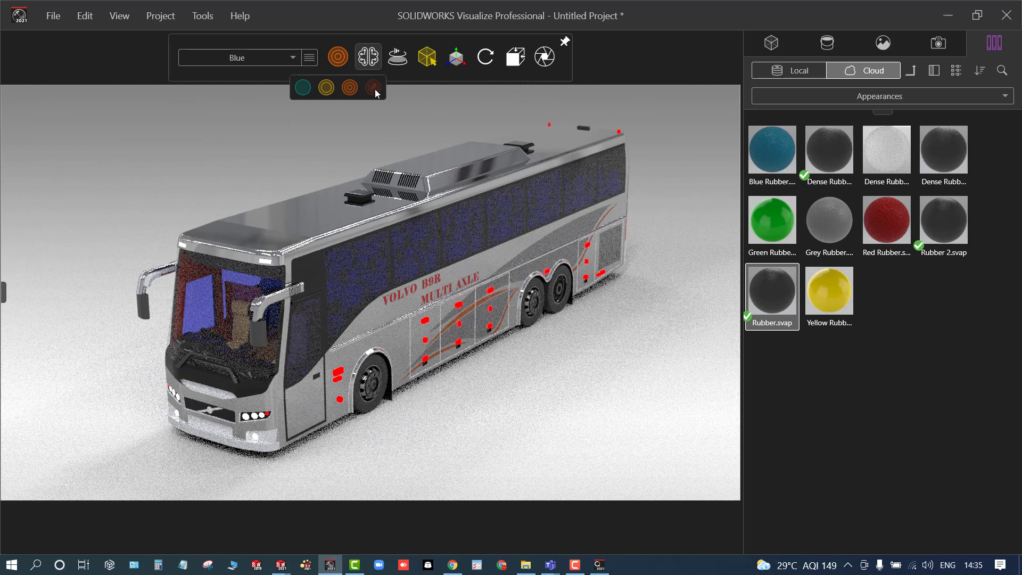
{"action": "left_click", "coordinate": [375, 89]}
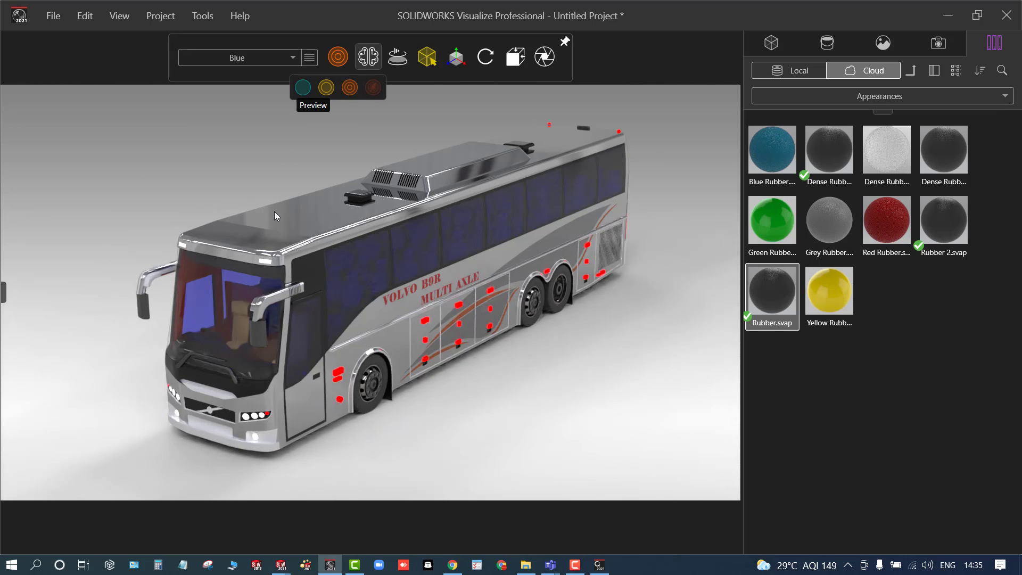
{"action": "left_click_drag", "start_coordinate": [187, 378], "coordinate": [257, 417]}
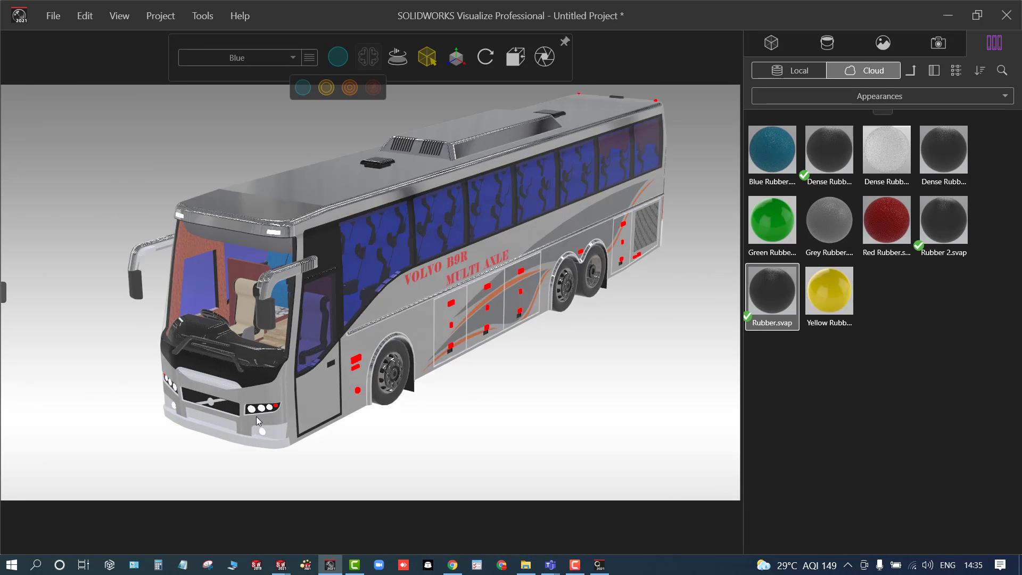
- Go up to the cloud appearance category folders and open the Metallic Paint folder
{"action": "scroll", "coordinate": [273, 400], "scroll_direction": "up", "scroll_amount": 4}
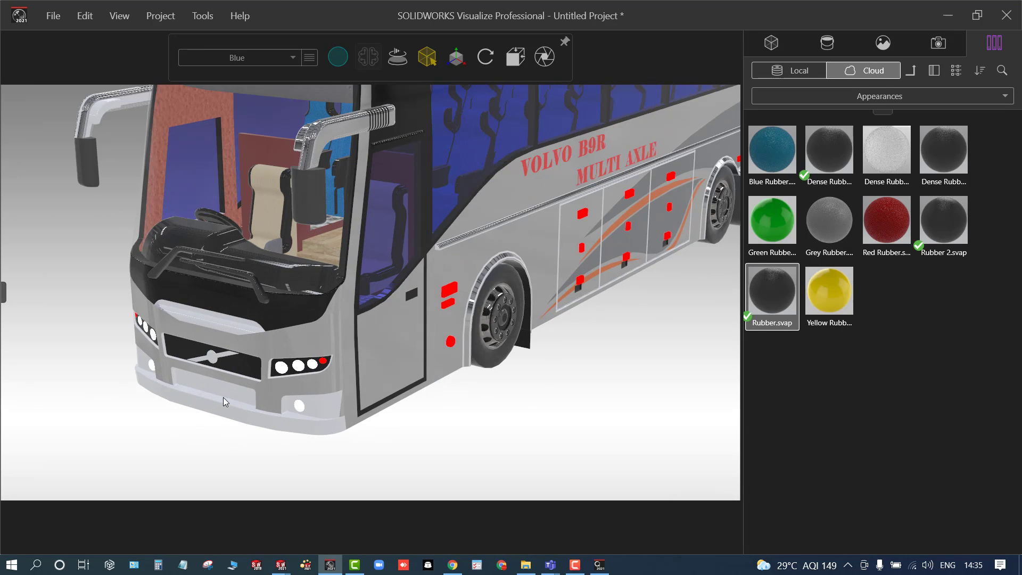
{"action": "left_click", "coordinate": [908, 97]}
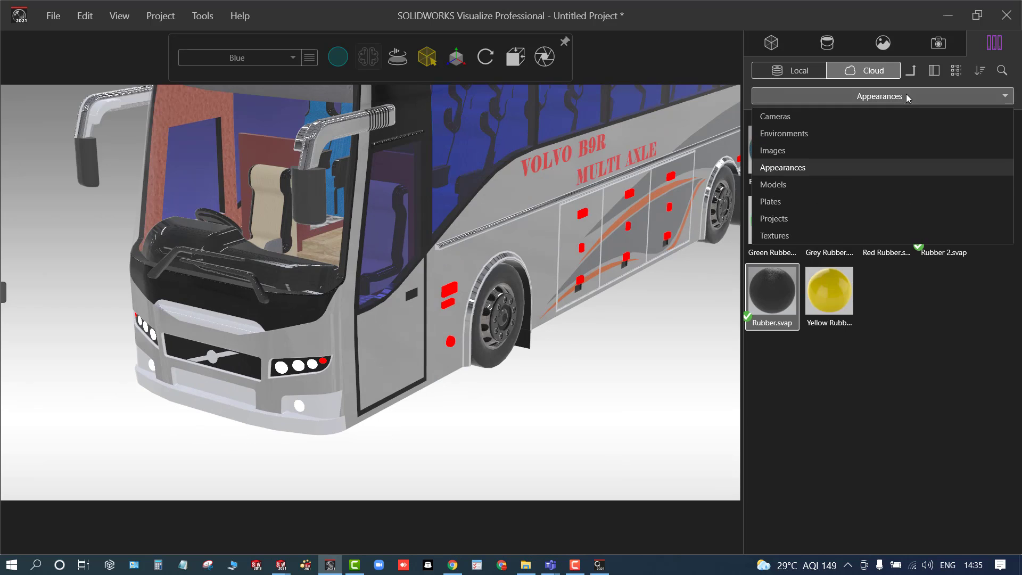
{"action": "left_click", "coordinate": [908, 97]}
{"action": "left_click", "coordinate": [911, 70]}
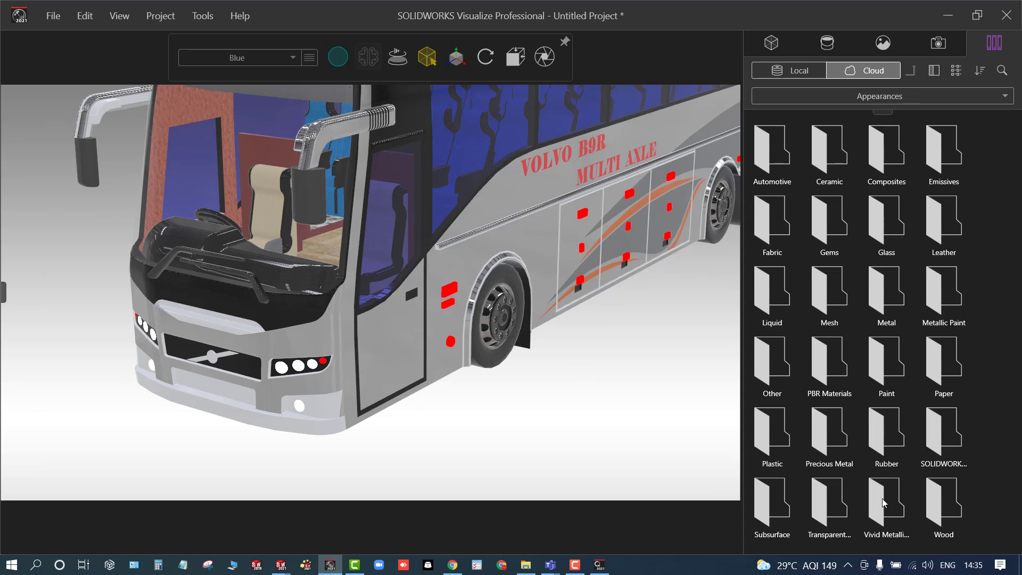
{"action": "double_click", "coordinate": [787, 355]}
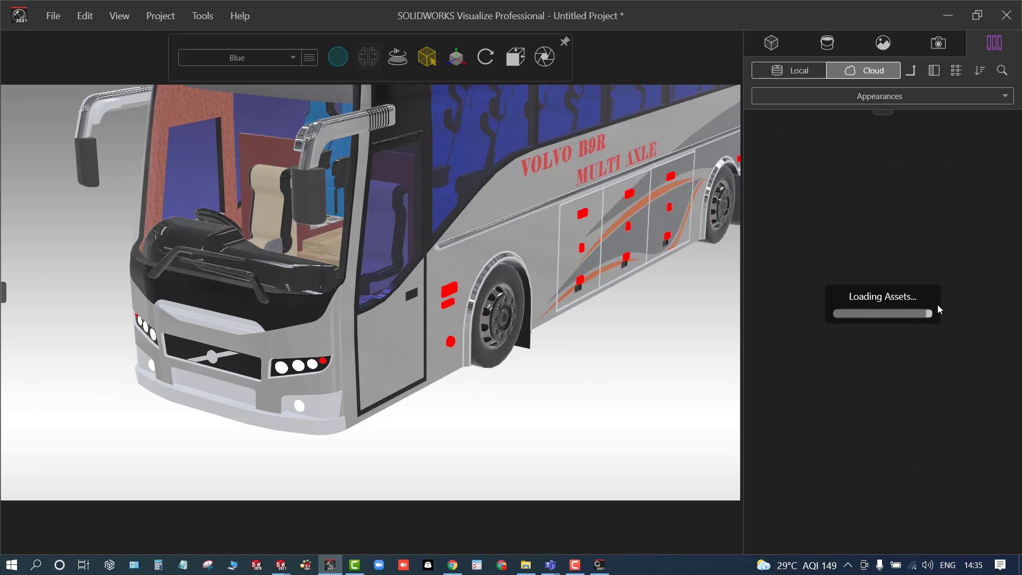
- Apply the Blue Metallic paint appearance to the bus body panels
{"action": "scroll", "coordinate": [794, 396], "scroll_direction": "down", "scroll_amount": 1}
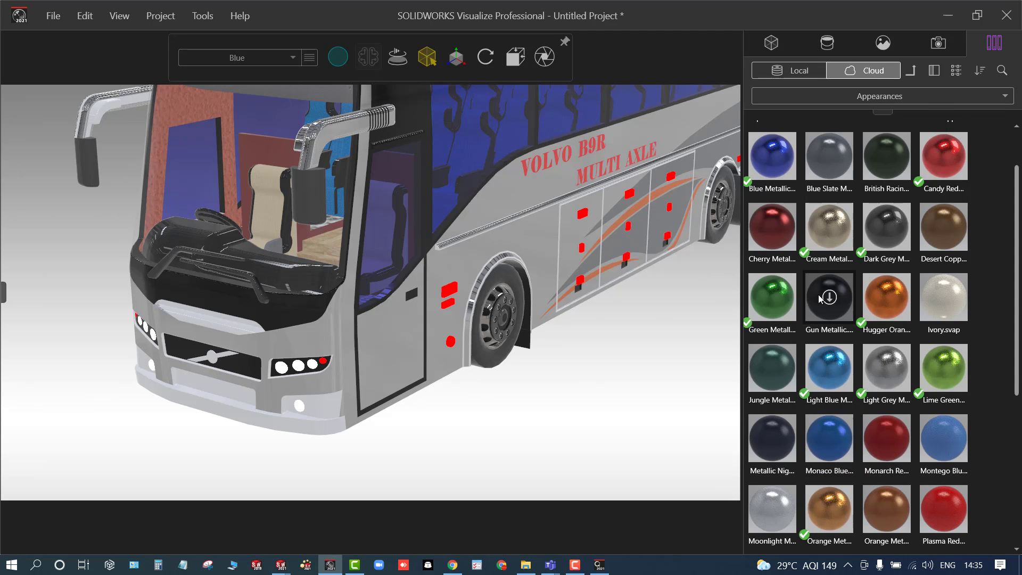
{"action": "scroll", "coordinate": [820, 298], "scroll_direction": "up", "scroll_amount": 1}
{"action": "left_click_drag", "start_coordinate": [772, 224], "coordinate": [544, 232]}
{"action": "scroll", "coordinate": [424, 388], "scroll_direction": "down", "scroll_amount": 5}
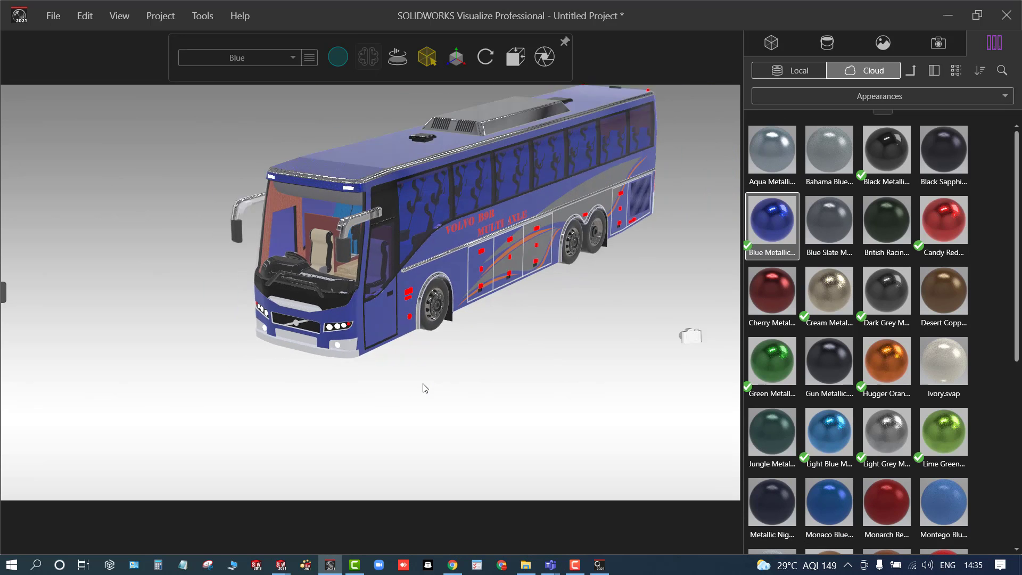
- Render the blue bus in Accurate mode to check the paint, and switch back to Preview mode
{"action": "scroll", "coordinate": [425, 388], "scroll_direction": "up", "scroll_amount": 1}
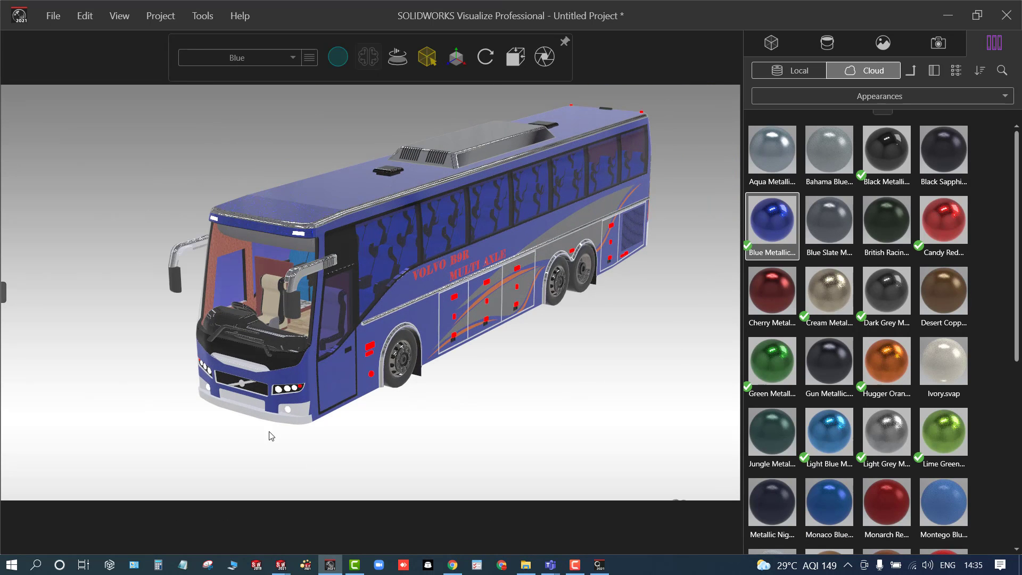
{"action": "scroll", "coordinate": [380, 164], "scroll_direction": "down", "scroll_amount": 2}
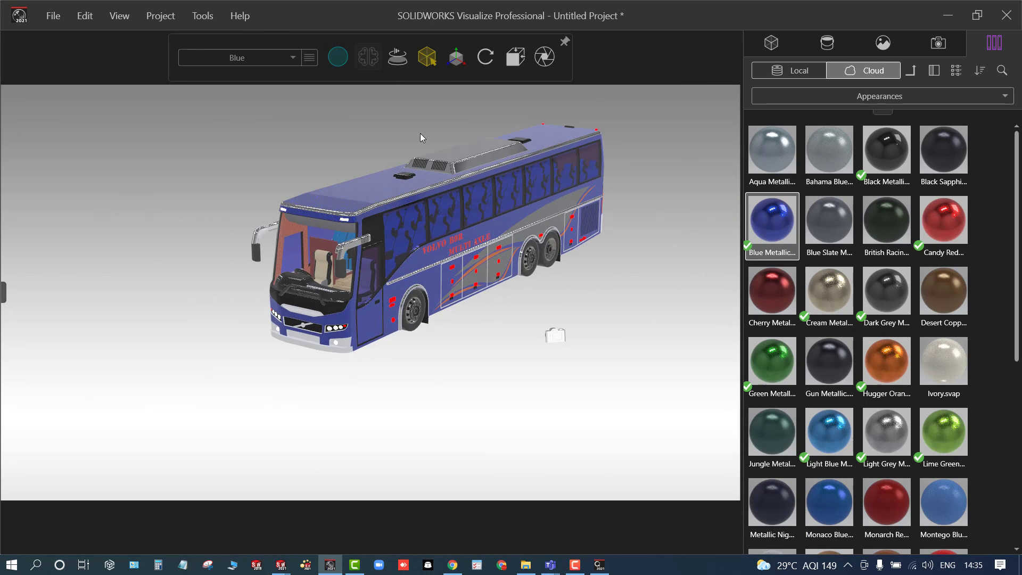
{"action": "scroll", "coordinate": [420, 137], "scroll_direction": "up", "scroll_amount": 2}
{"action": "mouse_move", "coordinate": [337, 57]}
{"action": "left_click", "coordinate": [350, 87]}
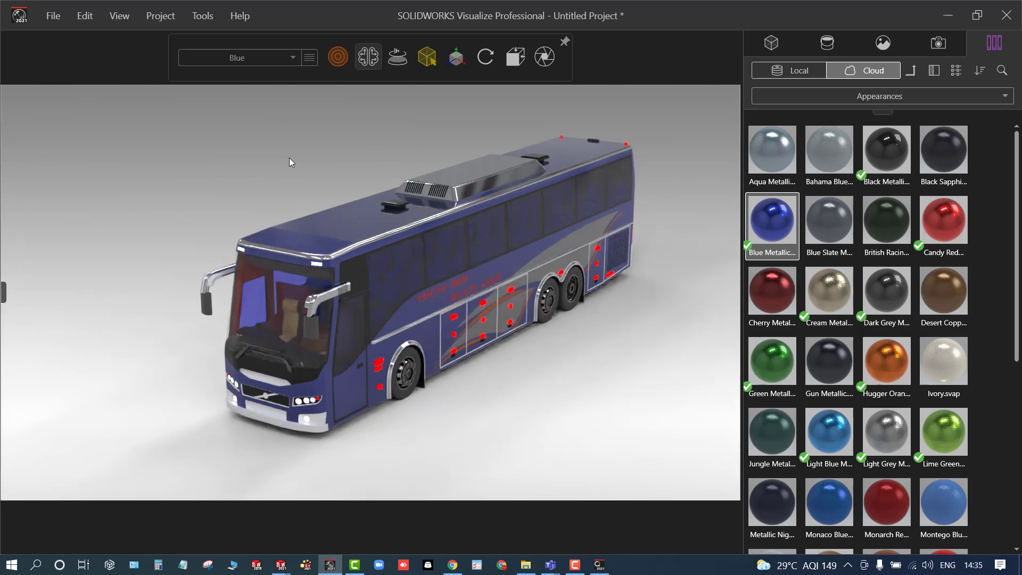
{"action": "mouse_move", "coordinate": [341, 53]}
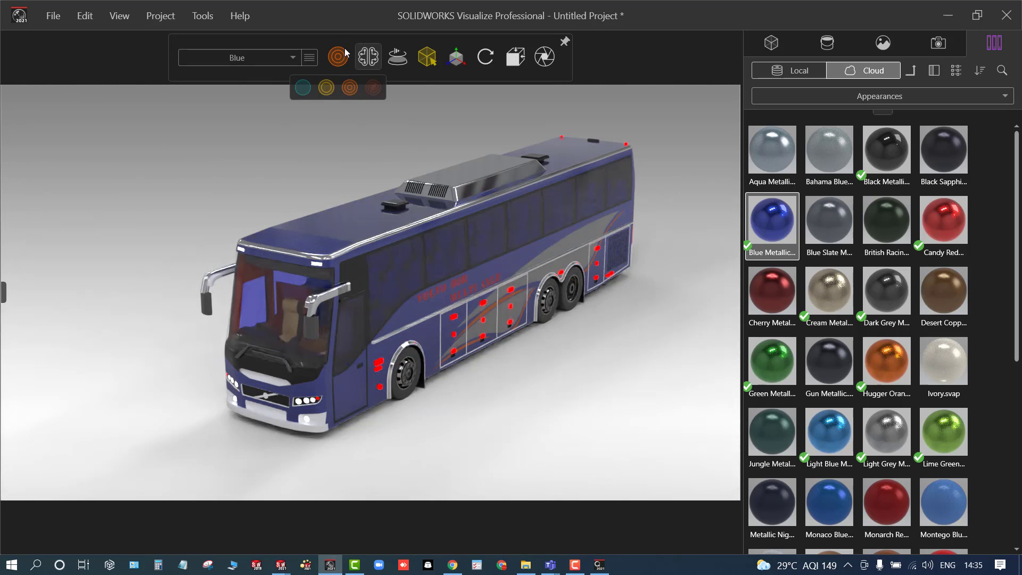
{"action": "left_click", "coordinate": [303, 91]}
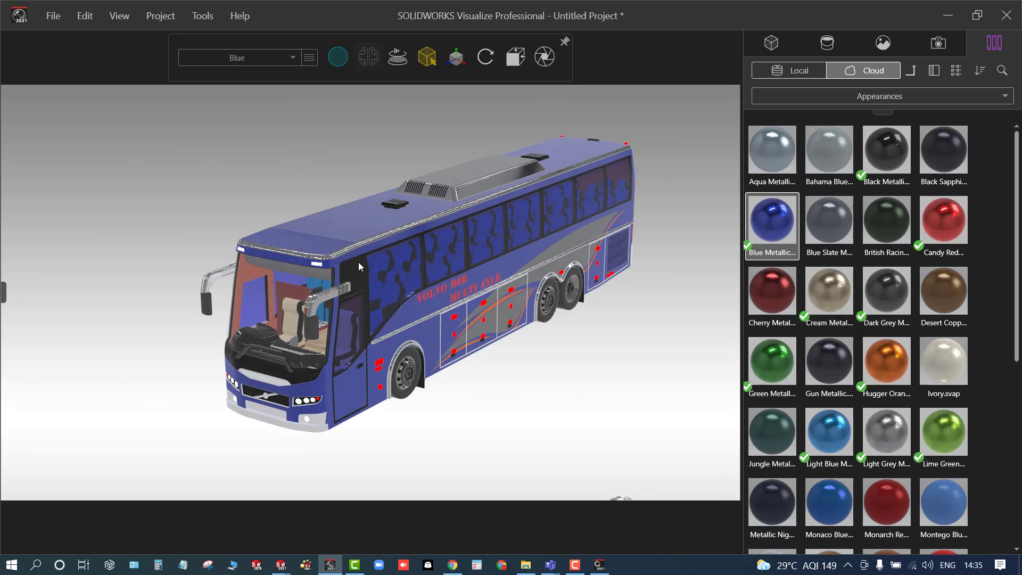
- Examine the headlights and fog lamps on the bus front up close, and clear the model selection
{"action": "scroll", "coordinate": [446, 352], "scroll_direction": "down", "scroll_amount": 3}
{"action": "scroll", "coordinate": [445, 353], "scroll_direction": "down", "scroll_amount": 2}
{"action": "scroll", "coordinate": [251, 403], "scroll_direction": "up", "scroll_amount": 3}
{"action": "scroll", "coordinate": [50, 324], "scroll_direction": "down", "scroll_amount": 4}
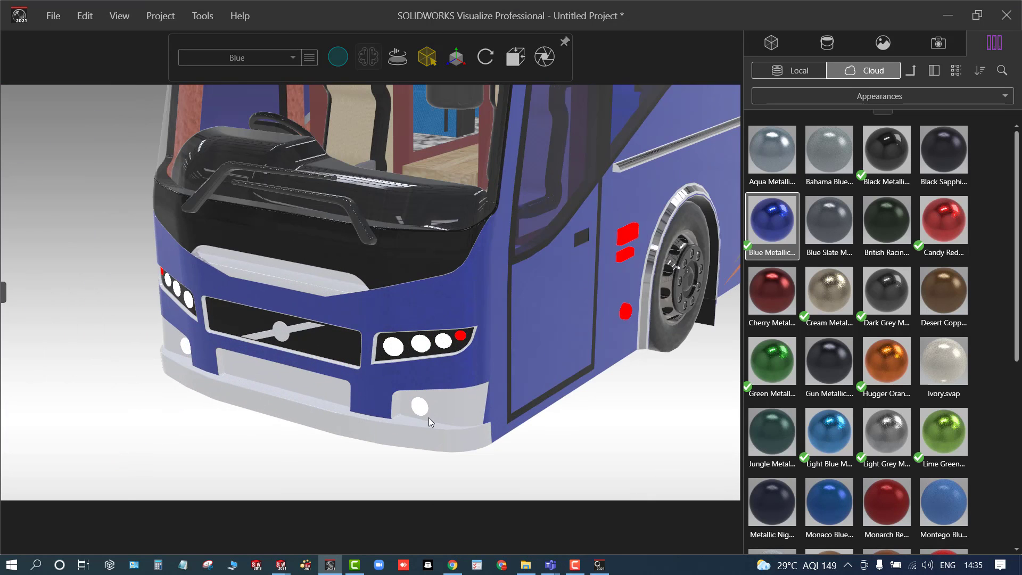
{"action": "double_click", "coordinate": [423, 350]}
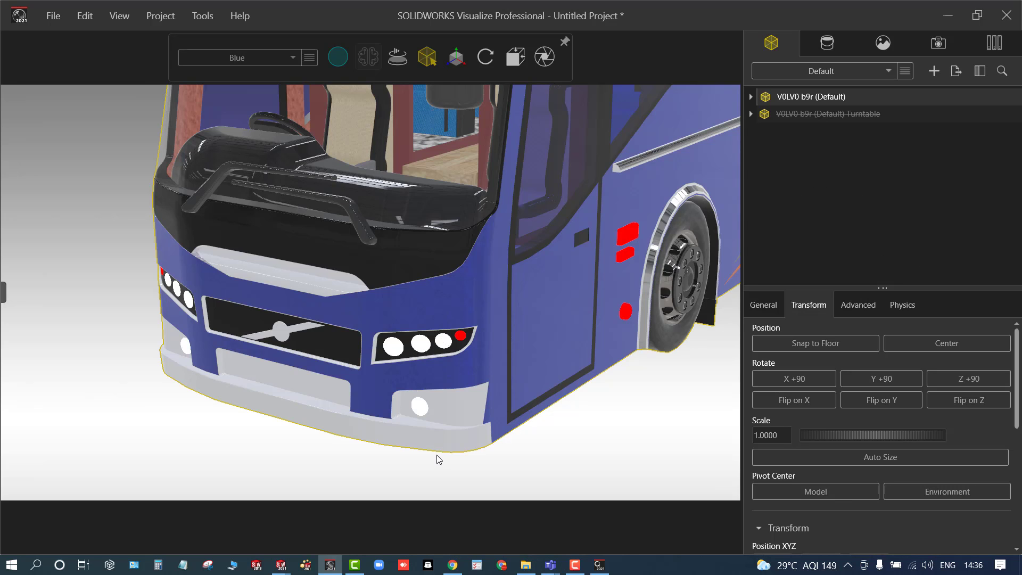
{"action": "scroll", "coordinate": [438, 459], "scroll_direction": "up", "scroll_amount": 3}
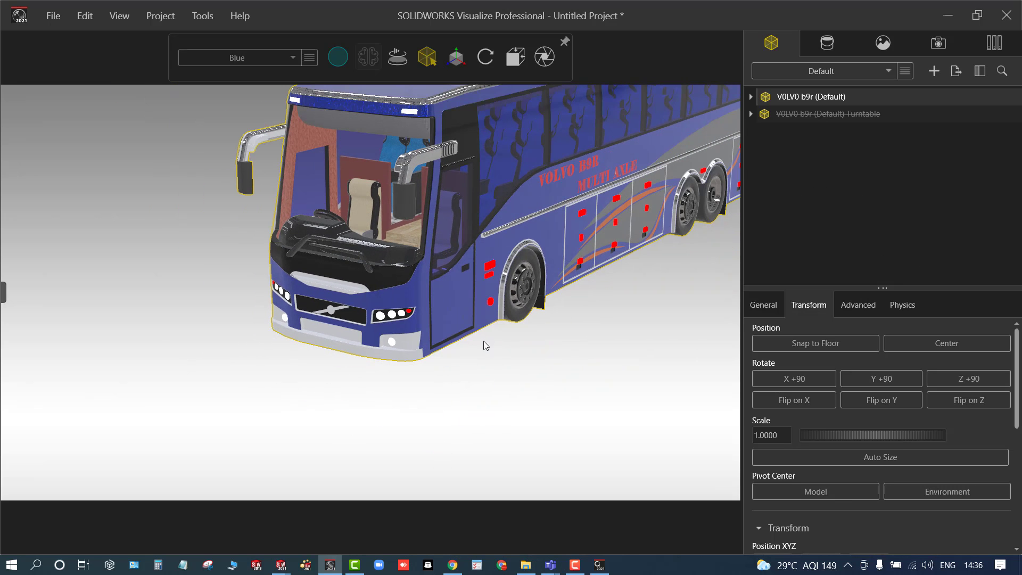
{"action": "left_click", "coordinate": [602, 413]}
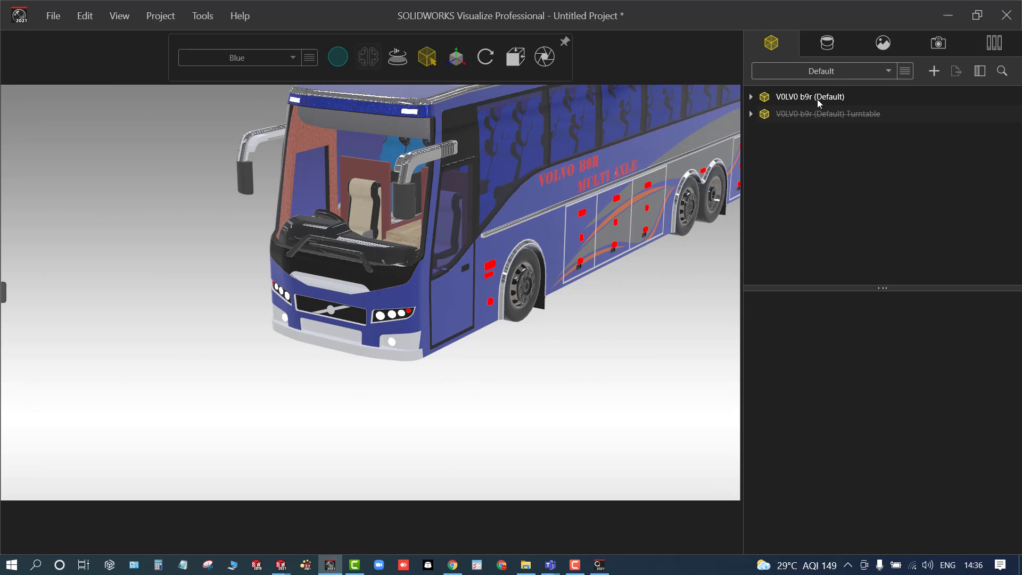
- Select the white led appearance among the project's appearances, review its emissive settings, and clear the selection
{"action": "left_click", "coordinate": [828, 43]}
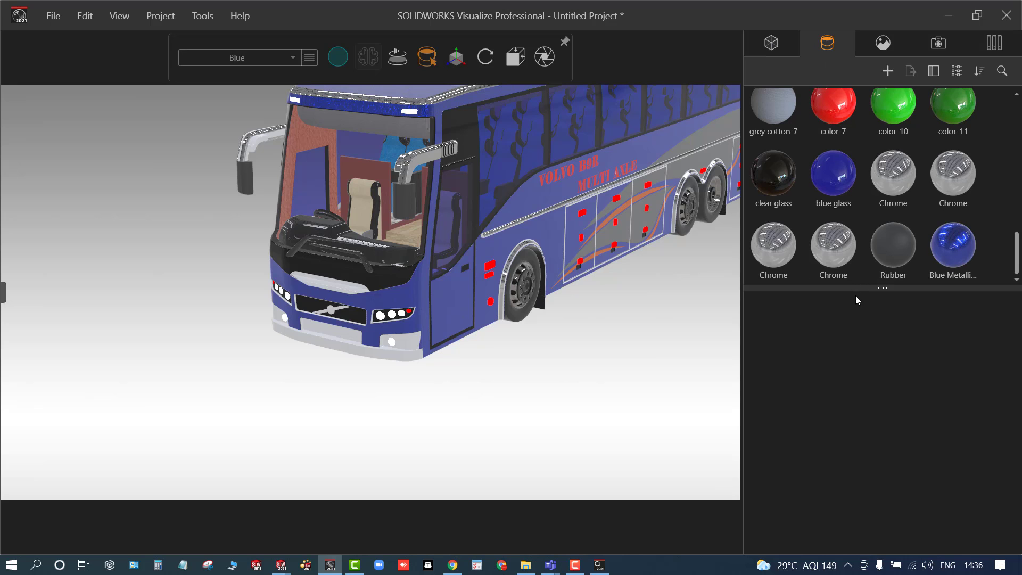
{"action": "left_click_drag", "start_coordinate": [855, 290], "coordinate": [874, 490]}
{"action": "scroll", "coordinate": [864, 401], "scroll_direction": "up", "scroll_amount": 5}
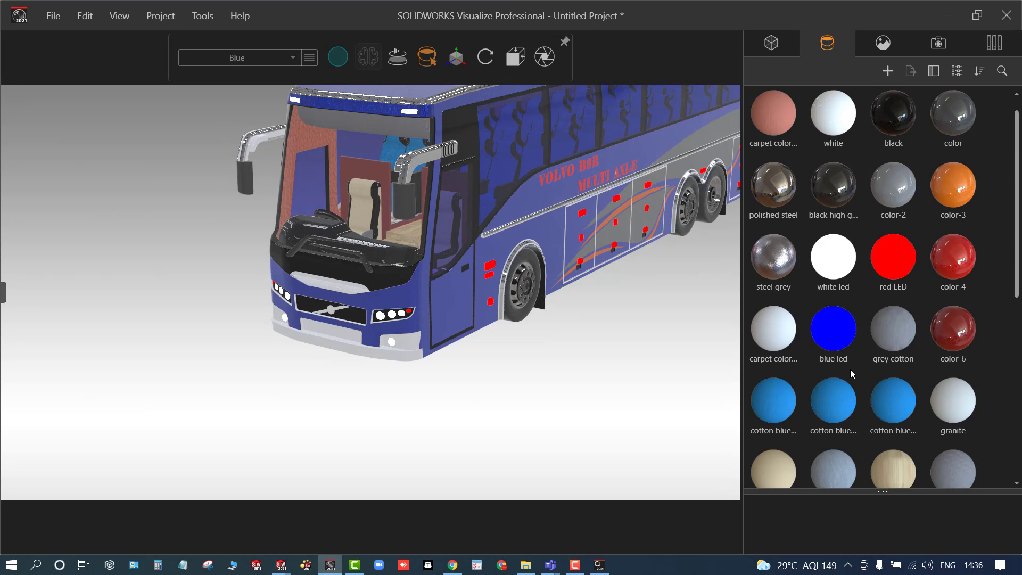
{"action": "left_click", "coordinate": [829, 265]}
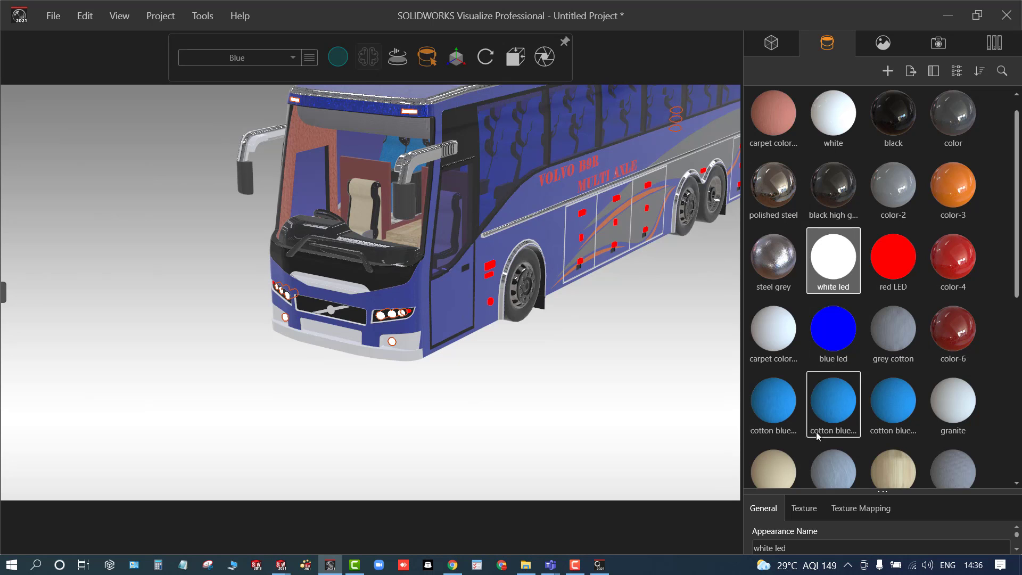
{"action": "left_click_drag", "start_coordinate": [813, 491], "coordinate": [820, 319]}
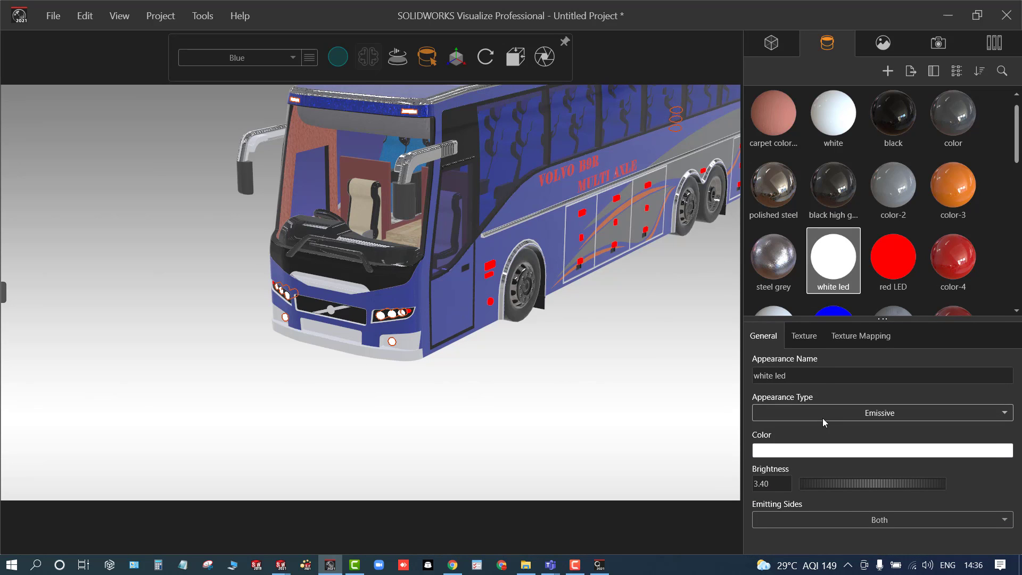
{"action": "left_click", "coordinate": [625, 422]}
- Return to the cloud appearance library and open the Emissives folder
{"action": "left_click", "coordinate": [994, 45]}
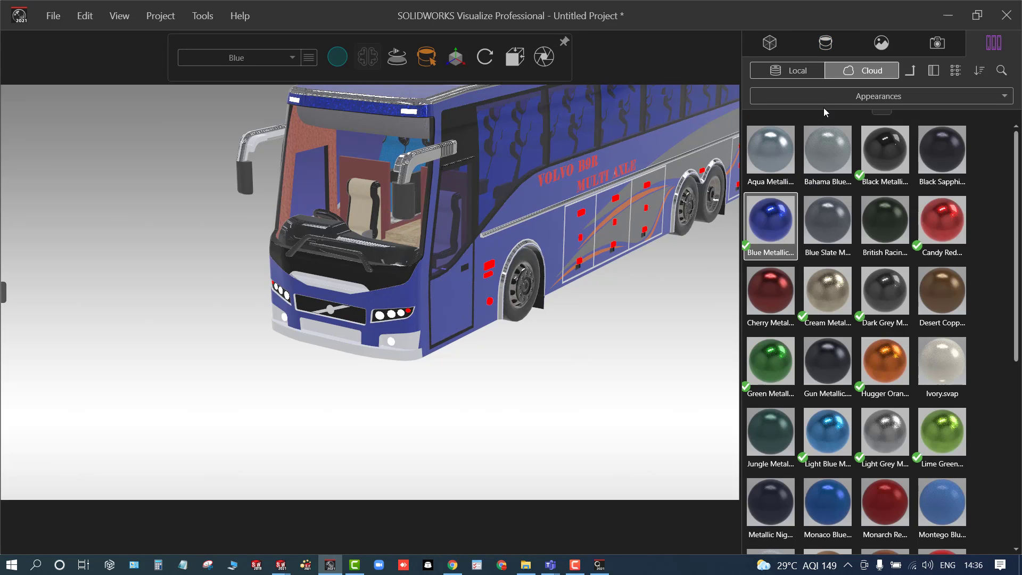
{"action": "left_click", "coordinate": [913, 73]}
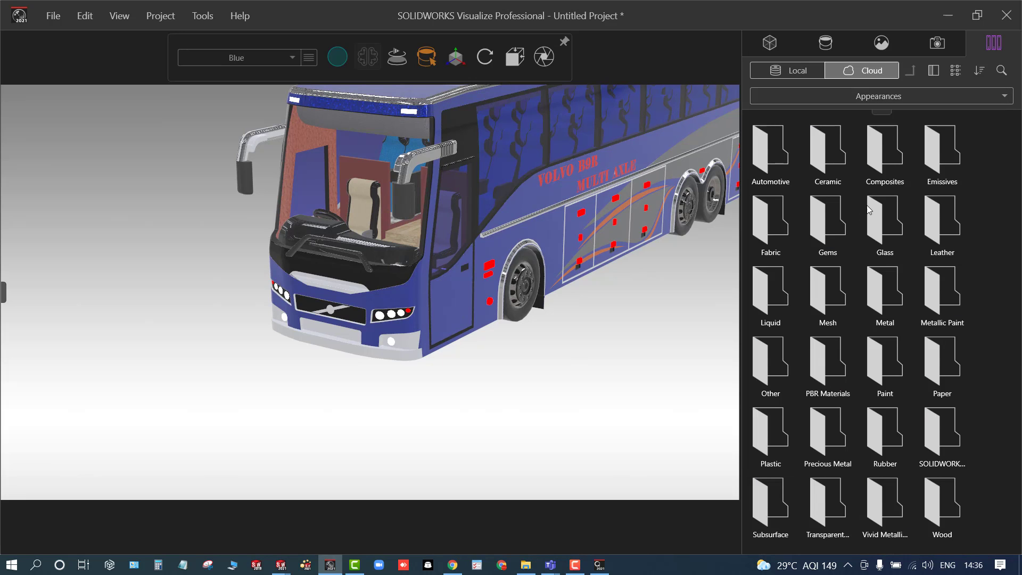
{"action": "double_click", "coordinate": [937, 176]}
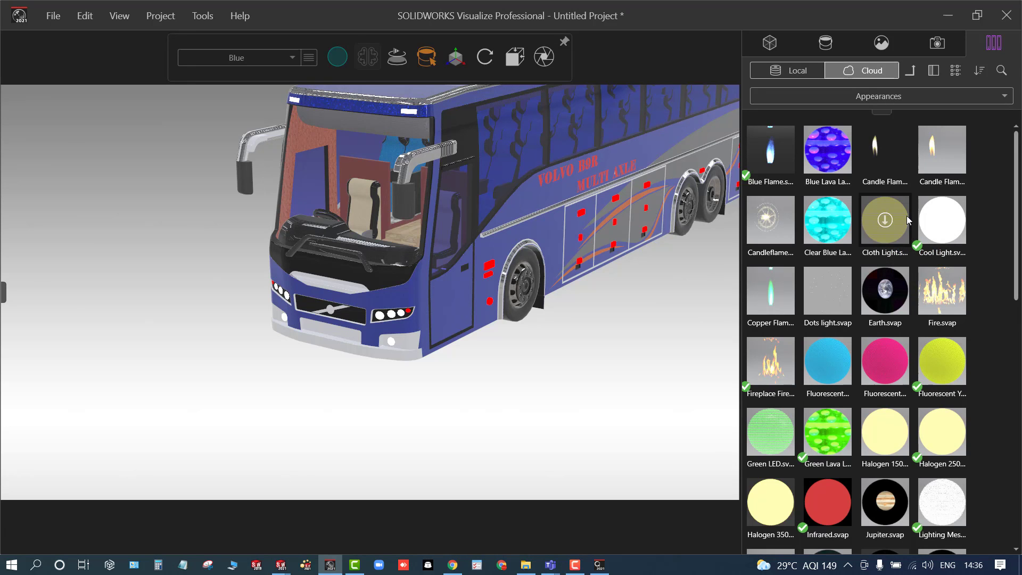
- Download the Cloth Light and Xenon 12000K emissive appearances from the cloud library and apply Xenon 12000K to the front headlight lamps
{"action": "left_click", "coordinate": [886, 222]}
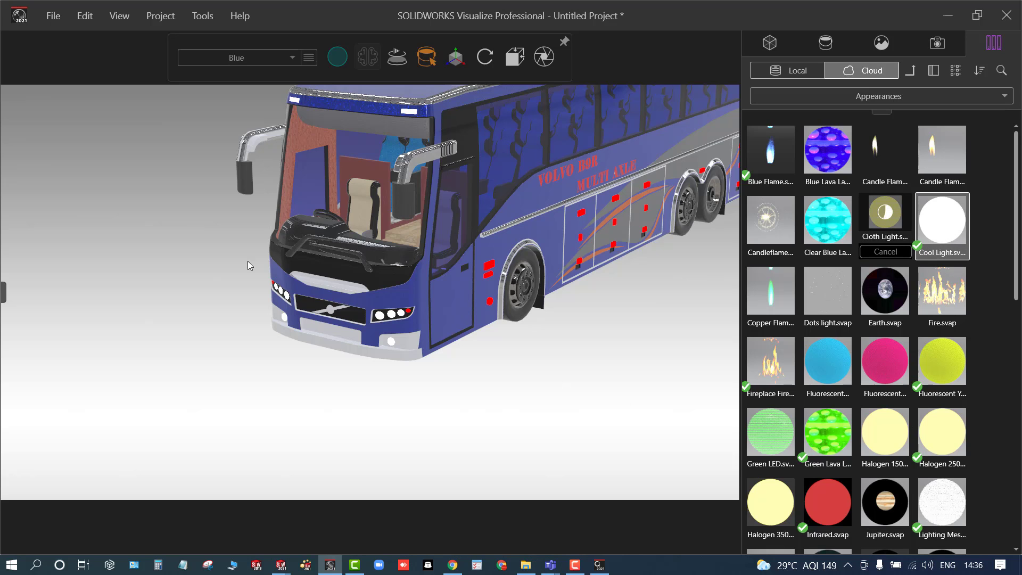
{"action": "scroll", "coordinate": [349, 310], "scroll_direction": "up", "scroll_amount": 6}
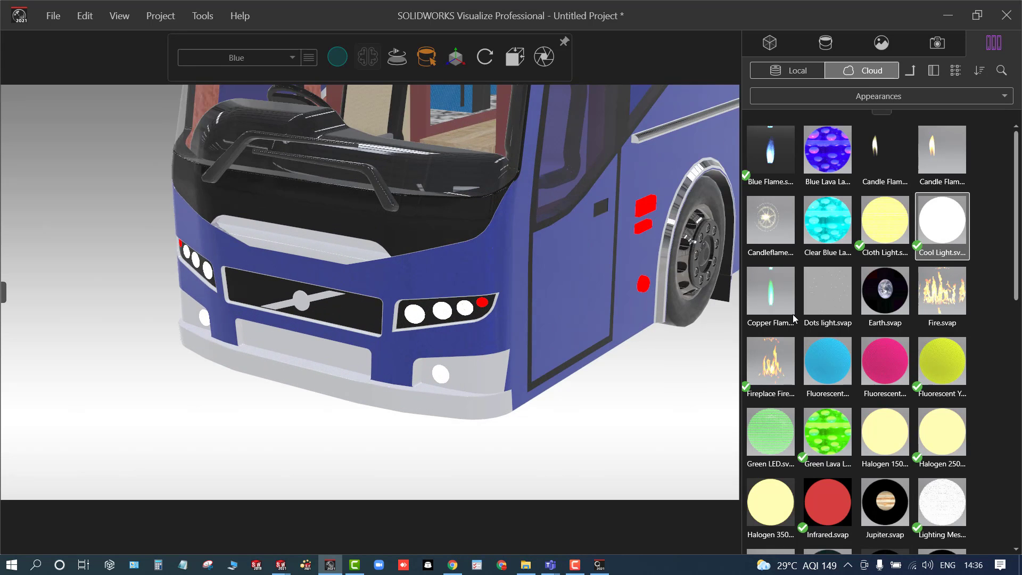
{"action": "scroll", "coordinate": [873, 436], "scroll_direction": "down", "scroll_amount": 2}
{"action": "scroll", "coordinate": [860, 503], "scroll_direction": "down", "scroll_amount": 9}
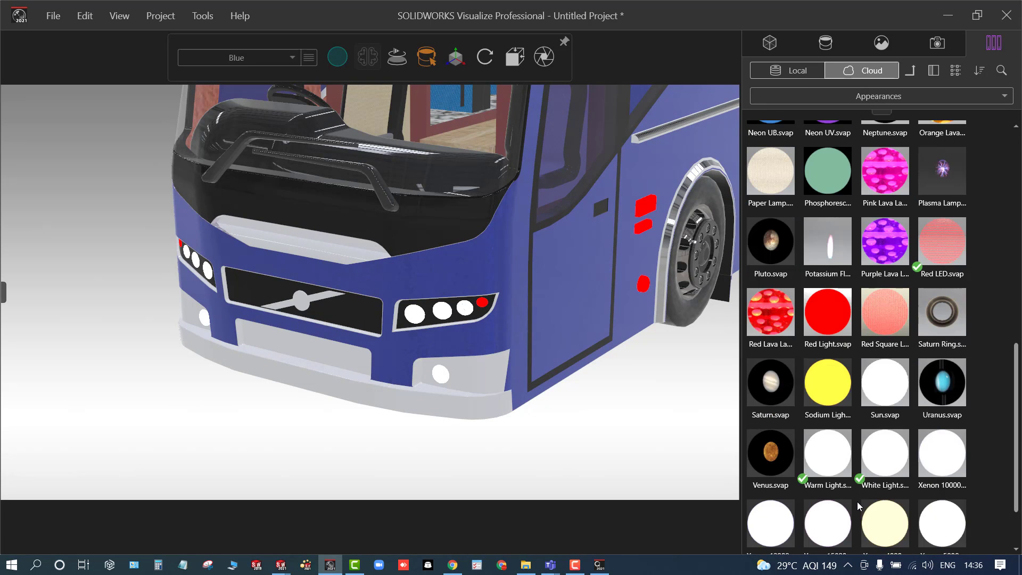
{"action": "scroll", "coordinate": [858, 502], "scroll_direction": "down", "scroll_amount": 1}
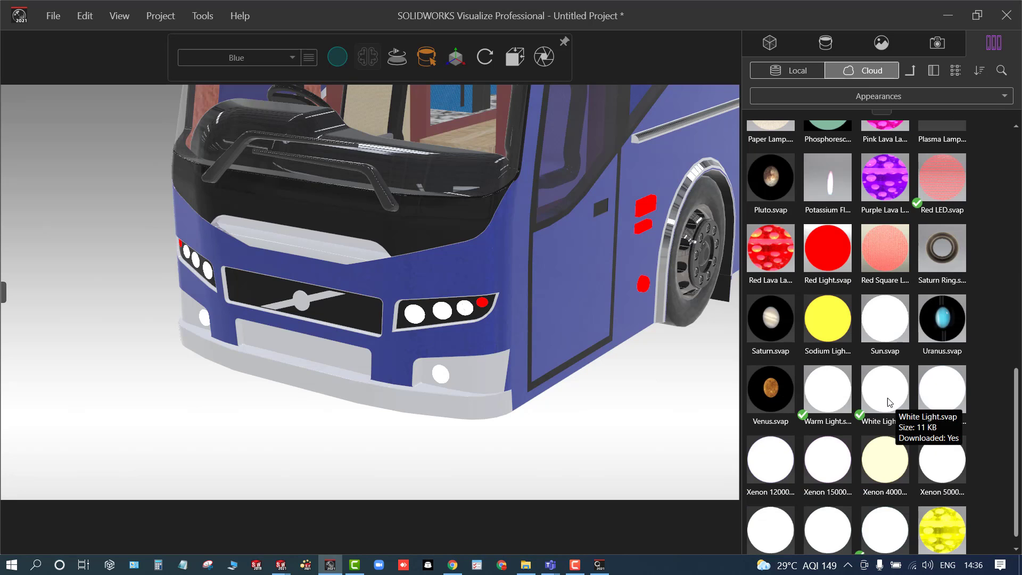
{"action": "left_click", "coordinate": [889, 403]}
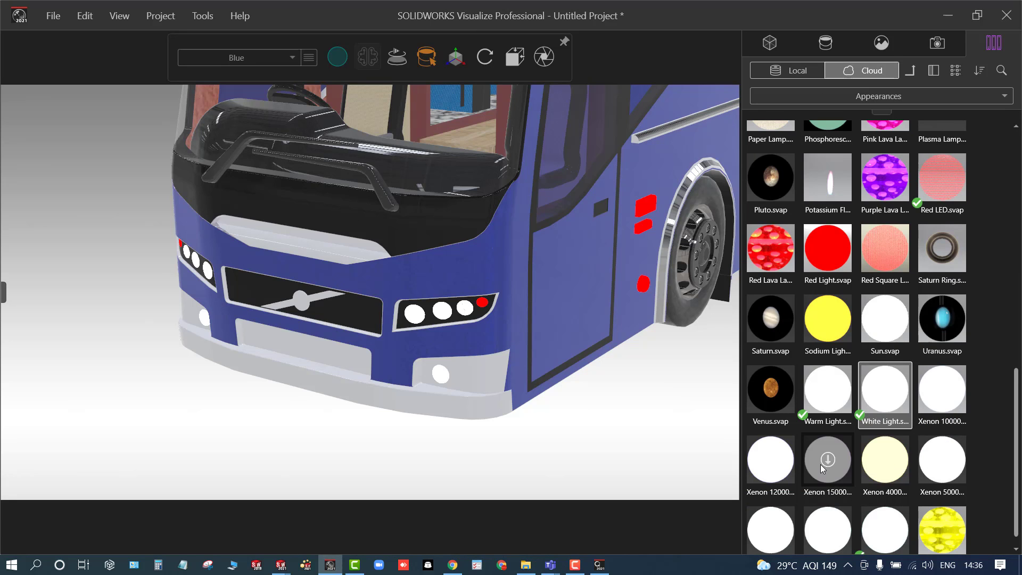
{"action": "left_click", "coordinate": [780, 471]}
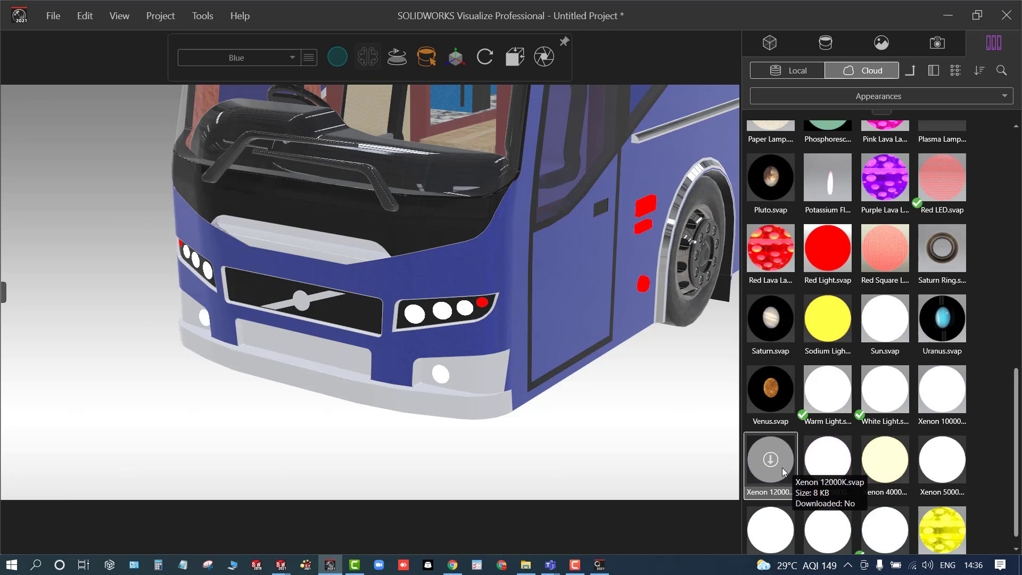
{"action": "left_click", "coordinate": [775, 466]}
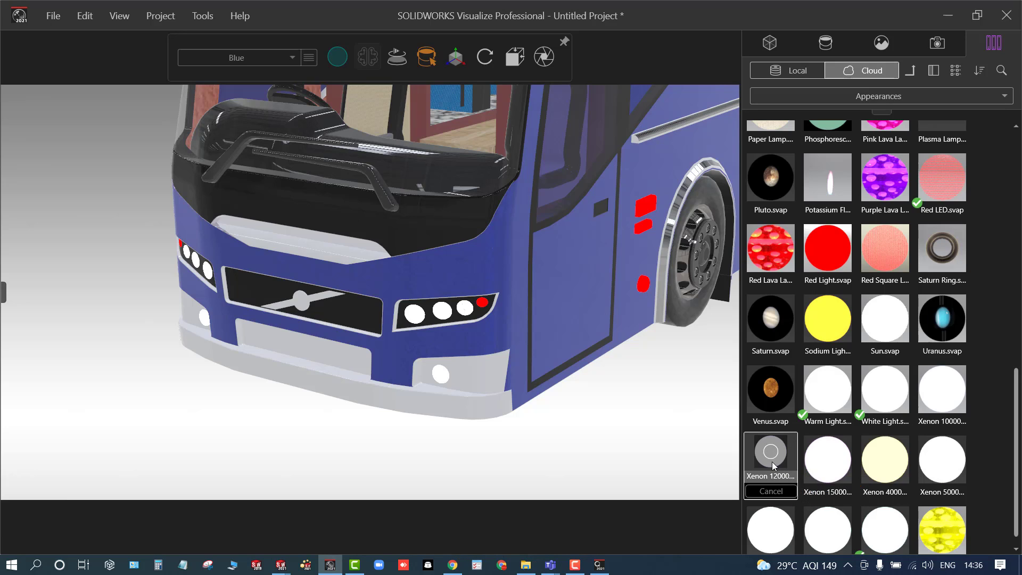
{"action": "left_click_drag", "start_coordinate": [775, 463], "coordinate": [444, 315]}
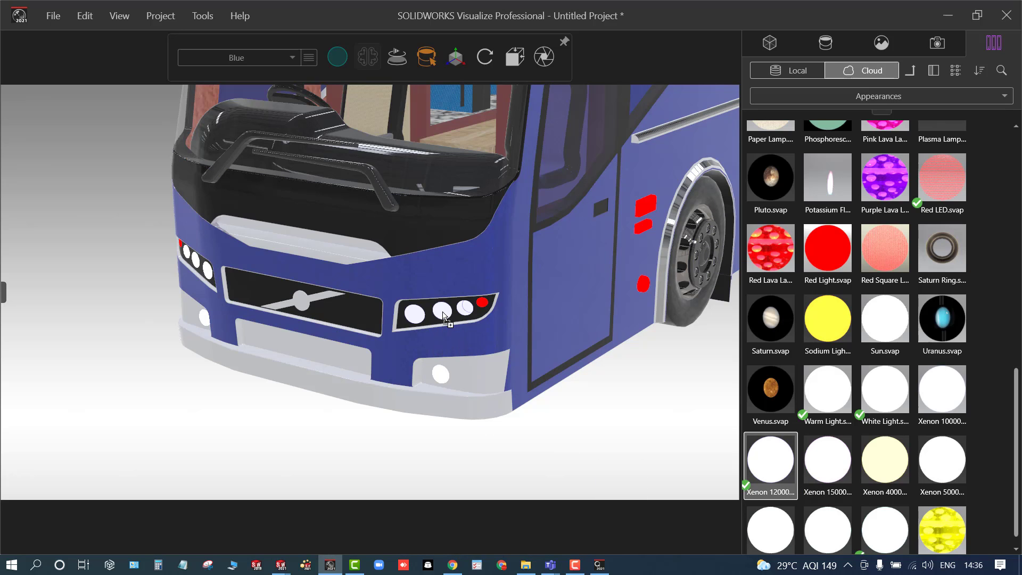
- Render the whole bus in Accurate mode to check the headlights, and return to Preview mode
{"action": "scroll", "coordinate": [449, 383], "scroll_direction": "down", "scroll_amount": 10}
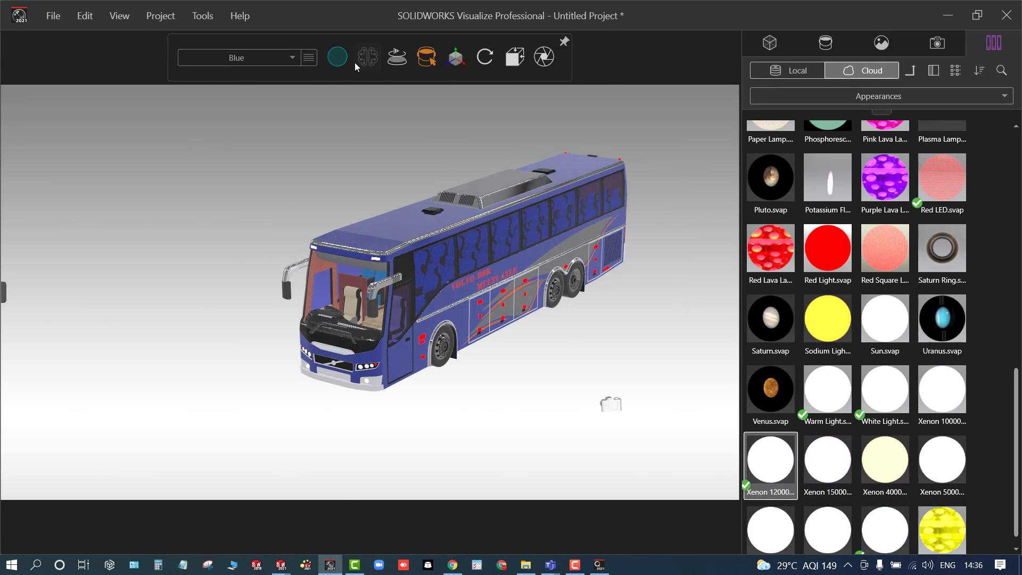
{"action": "left_click", "coordinate": [337, 57]}
{"action": "left_click", "coordinate": [349, 86]}
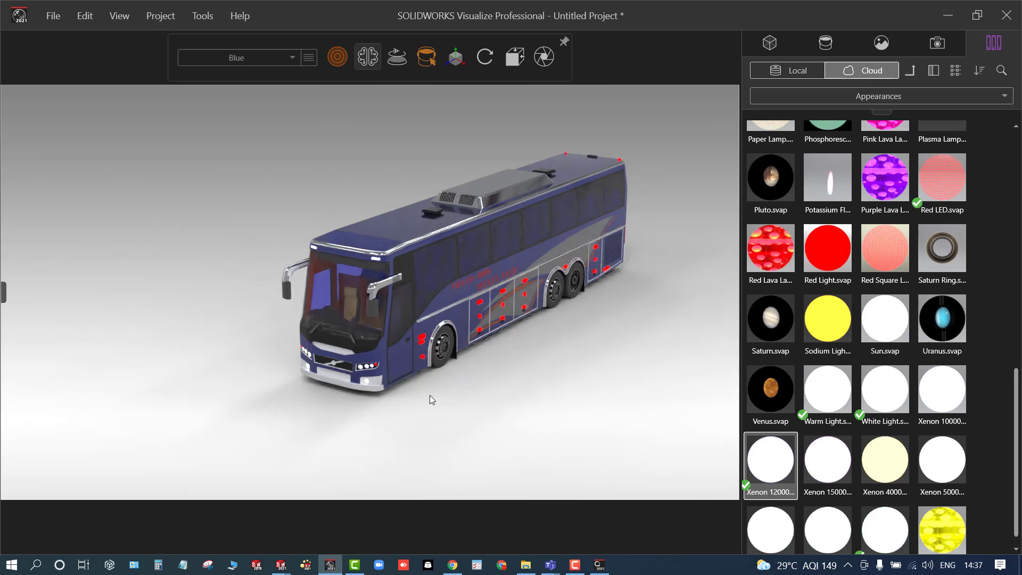
{"action": "mouse_move", "coordinate": [337, 56]}
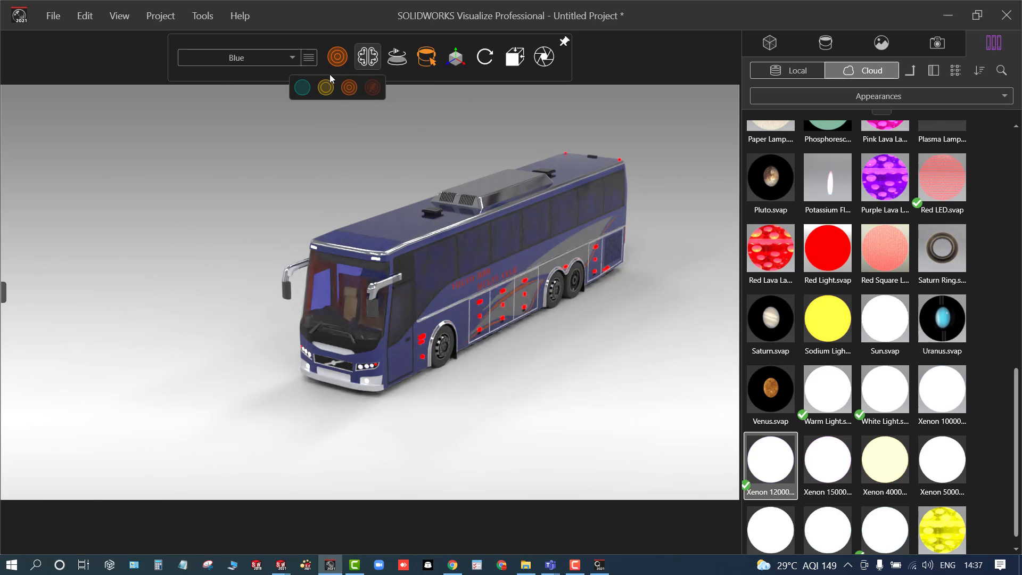
{"action": "left_click", "coordinate": [302, 89]}
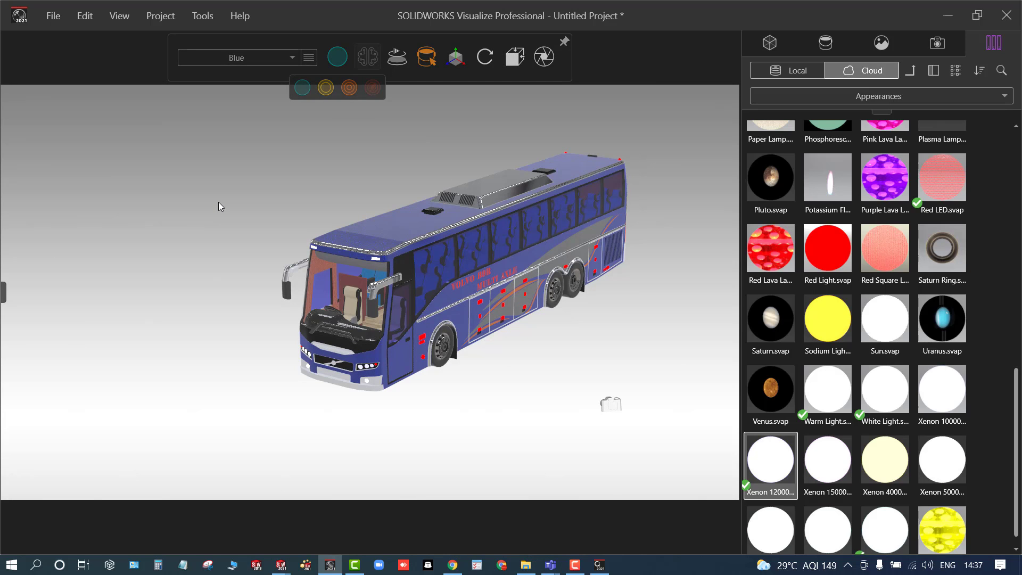
- Switch the cloud library to environments and apply the Classic Photo Studio environment to the bus scene
{"action": "left_click", "coordinate": [925, 95]}
{"action": "left_click", "coordinate": [869, 137]}
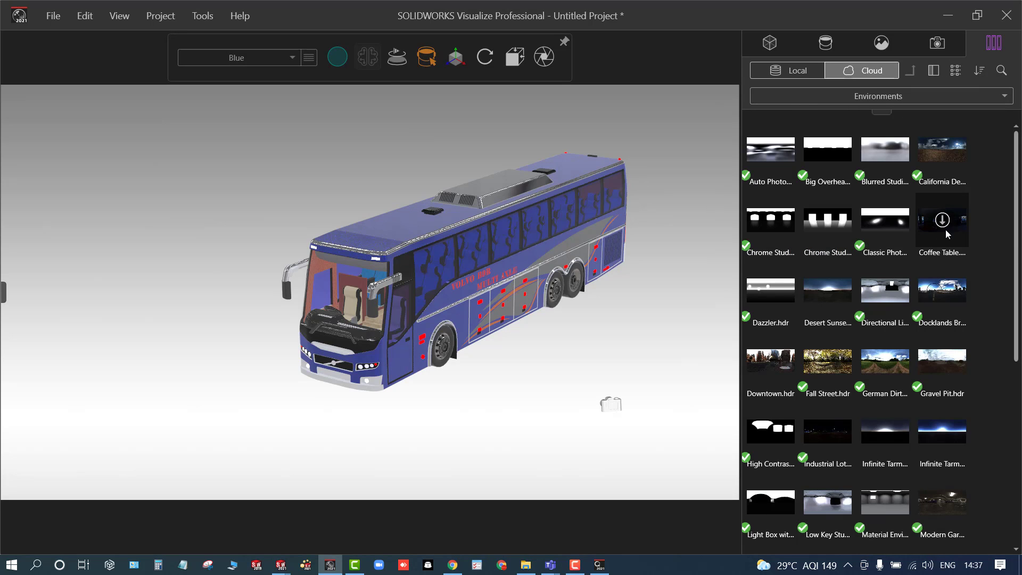
{"action": "mouse_move", "coordinate": [942, 223]}
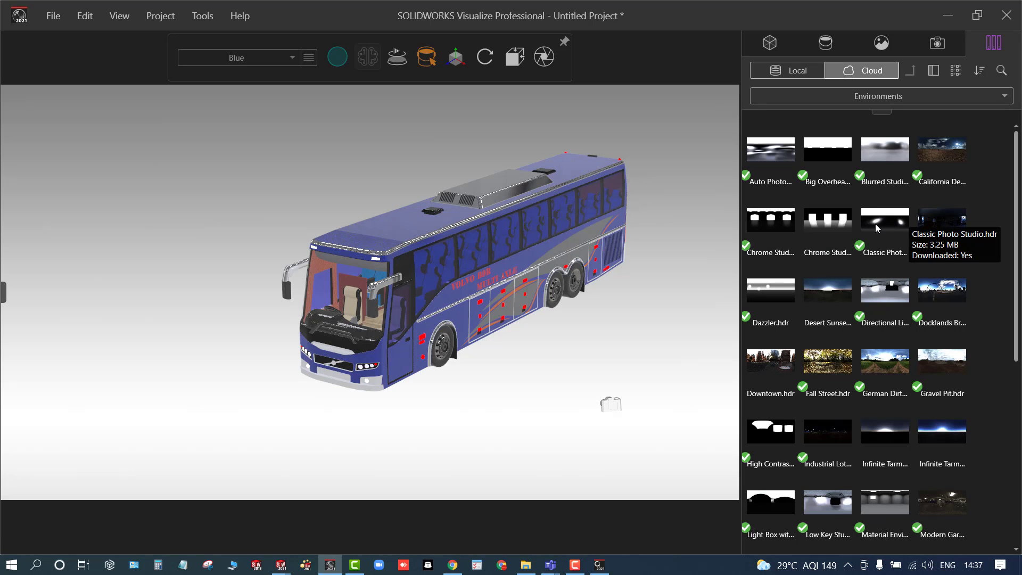
{"action": "left_click_drag", "start_coordinate": [875, 223], "coordinate": [582, 341]}
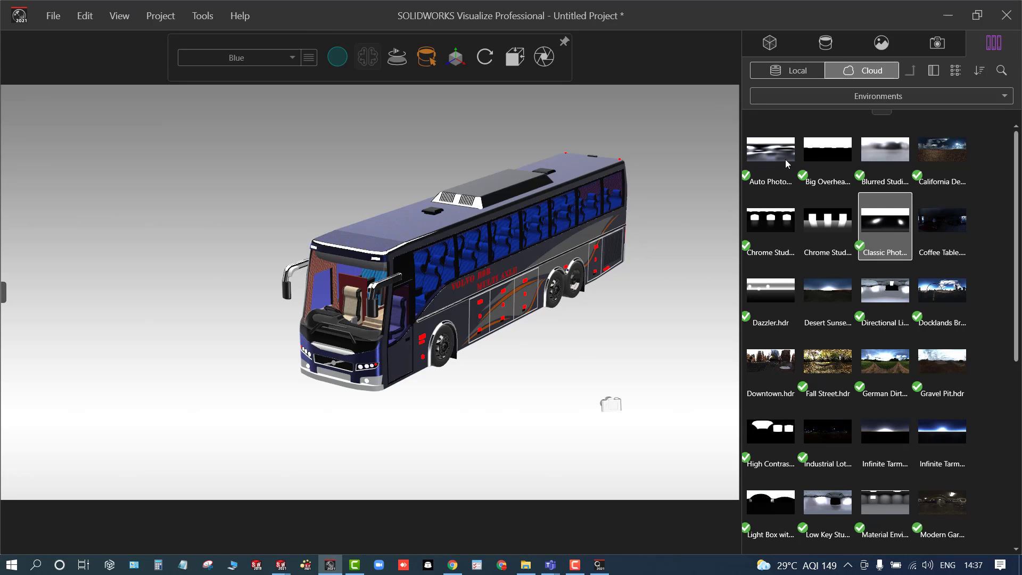
- Hide the Studio Soft Grey 1 backplate so that the environment is used as the background
{"action": "left_click", "coordinate": [882, 42]}
{"action": "left_click", "coordinate": [881, 226]}
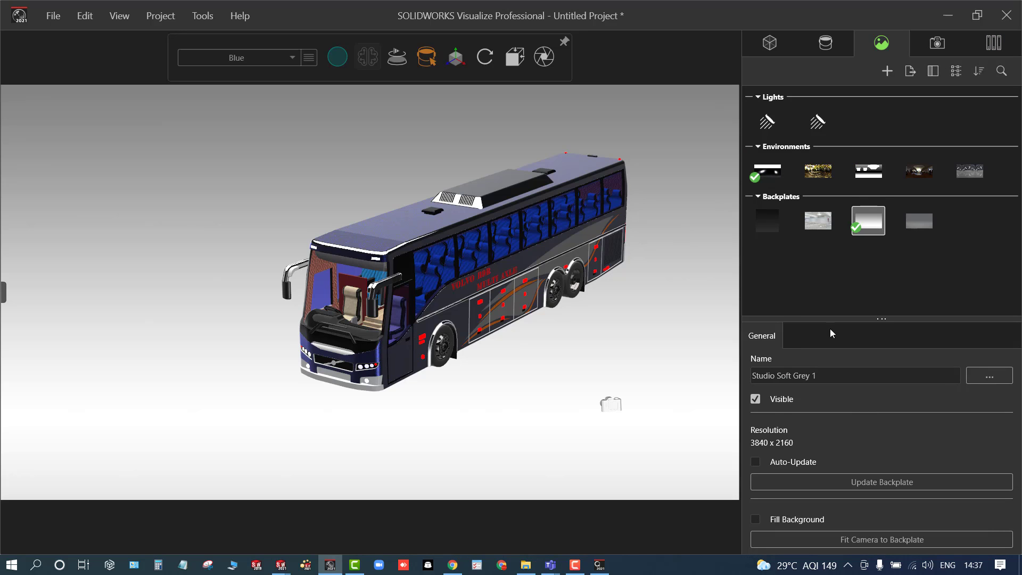
{"action": "left_click", "coordinate": [756, 399]}
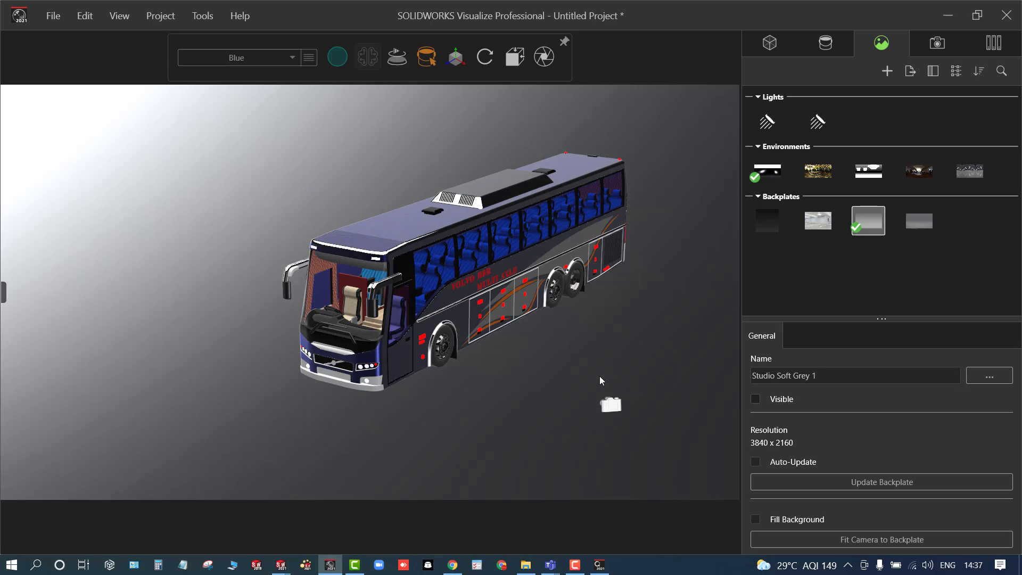
- Render the bus from its other front corner in Accurate mode against the dark studio environment, and go back to Preview mode
{"action": "left_click_drag", "start_coordinate": [240, 346], "coordinate": [264, 337]}
{"action": "middle_click_drag", "start_coordinate": [264, 338], "coordinate": [449, 336]}
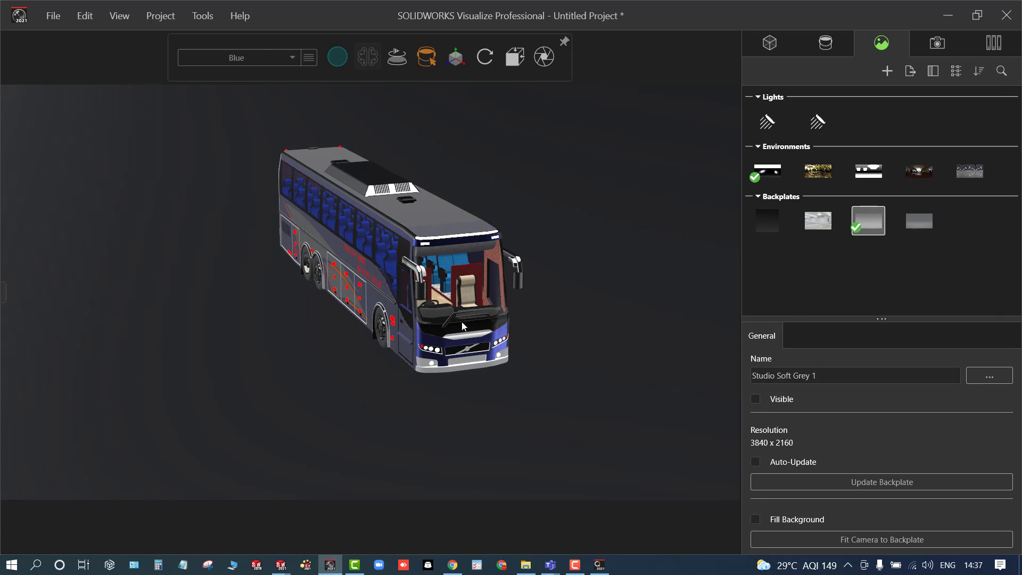
{"action": "scroll", "coordinate": [366, 216], "scroll_direction": "up", "scroll_amount": 1}
{"action": "scroll", "coordinate": [238, 399], "scroll_direction": "up", "scroll_amount": 1}
{"action": "scroll", "coordinate": [237, 395], "scroll_direction": "up", "scroll_amount": 1}
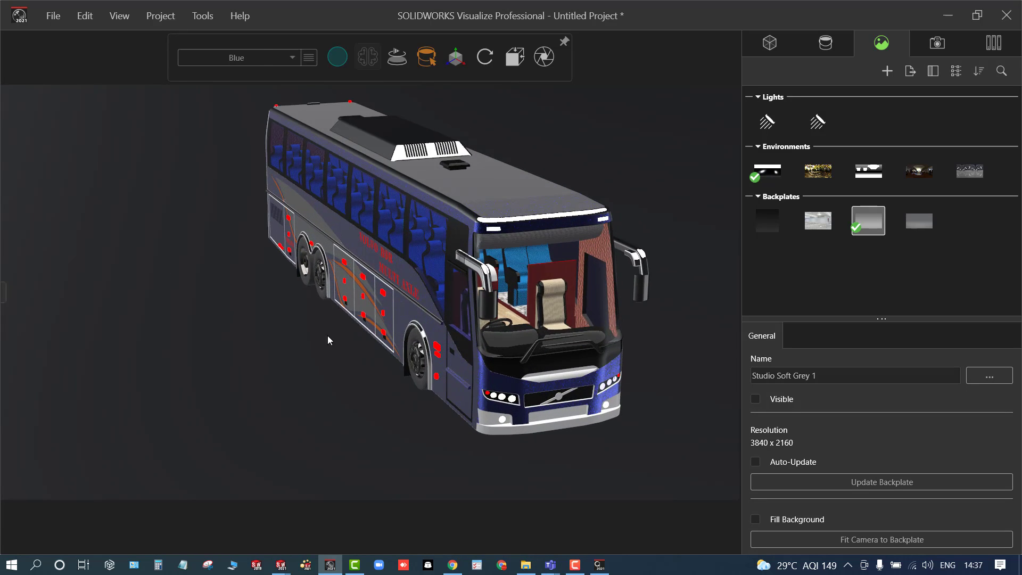
{"action": "mouse_move", "coordinate": [413, 66]}
{"action": "mouse_move", "coordinate": [338, 57]}
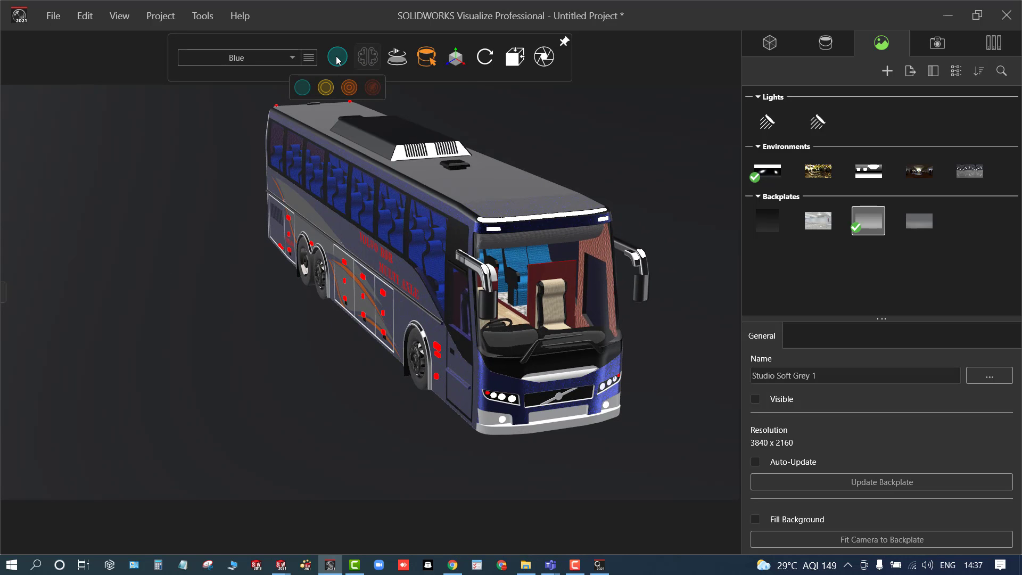
{"action": "left_click", "coordinate": [350, 87]}
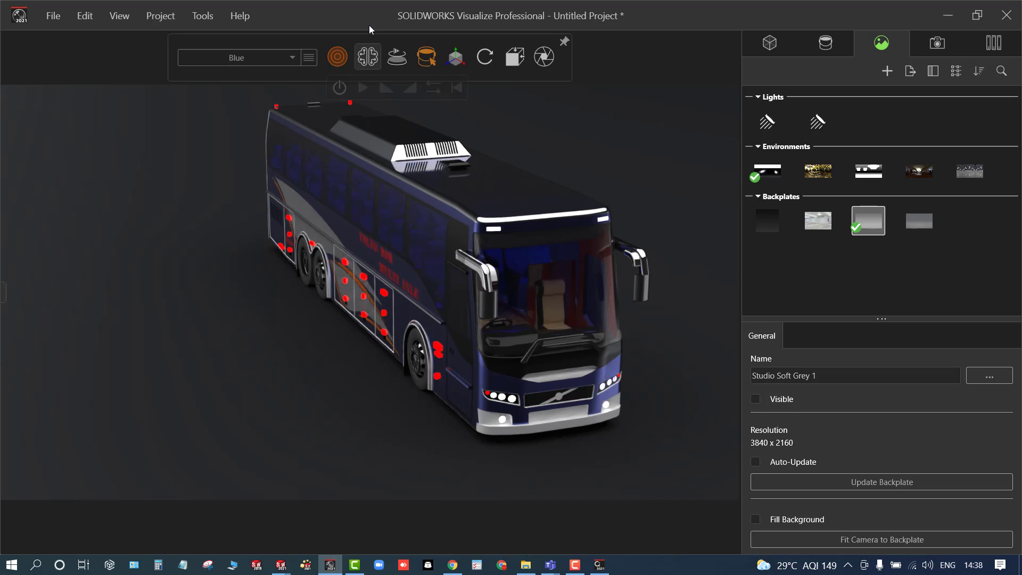
{"action": "mouse_move", "coordinate": [327, 62]}
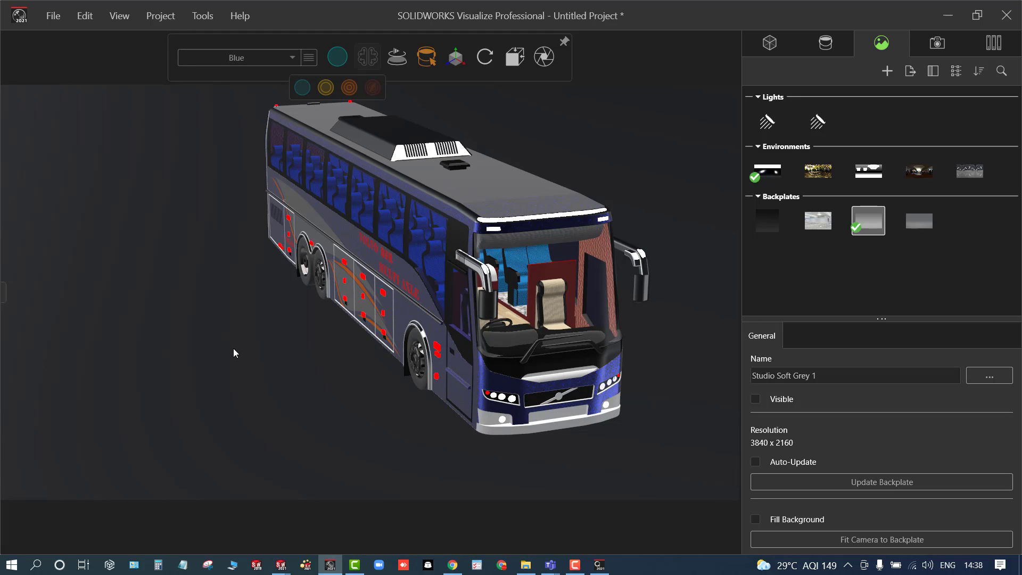
- Activate the project's Reflective Floor Black environment, and replace its image with the Industrial Lot environment from the cloud library
{"action": "middle_click_drag", "start_coordinate": [279, 357], "coordinate": [410, 359]}
{"action": "scroll", "coordinate": [567, 255], "scroll_direction": "down", "scroll_amount": 1}
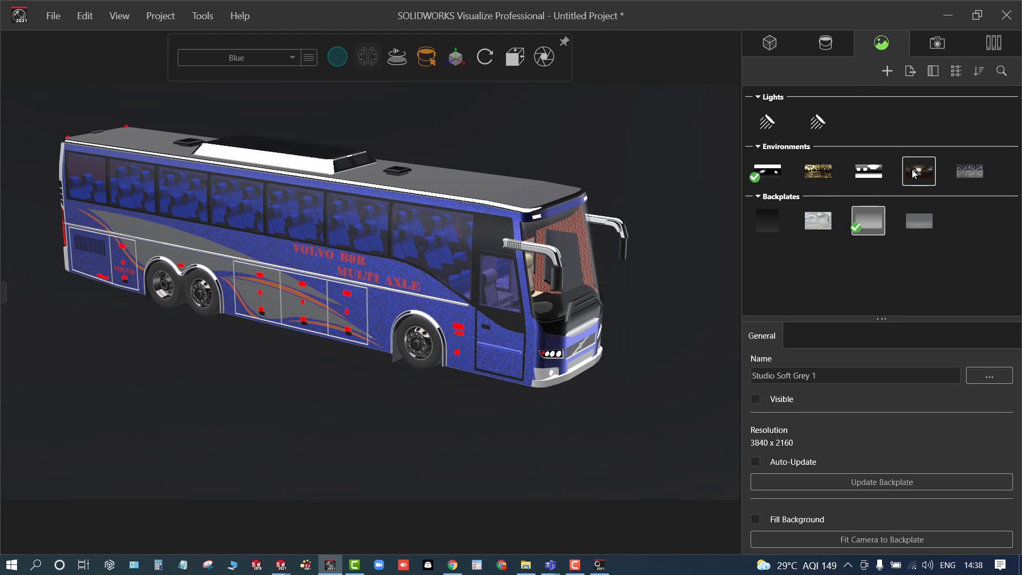
{"action": "left_click_drag", "start_coordinate": [919, 171], "coordinate": [380, 378]}
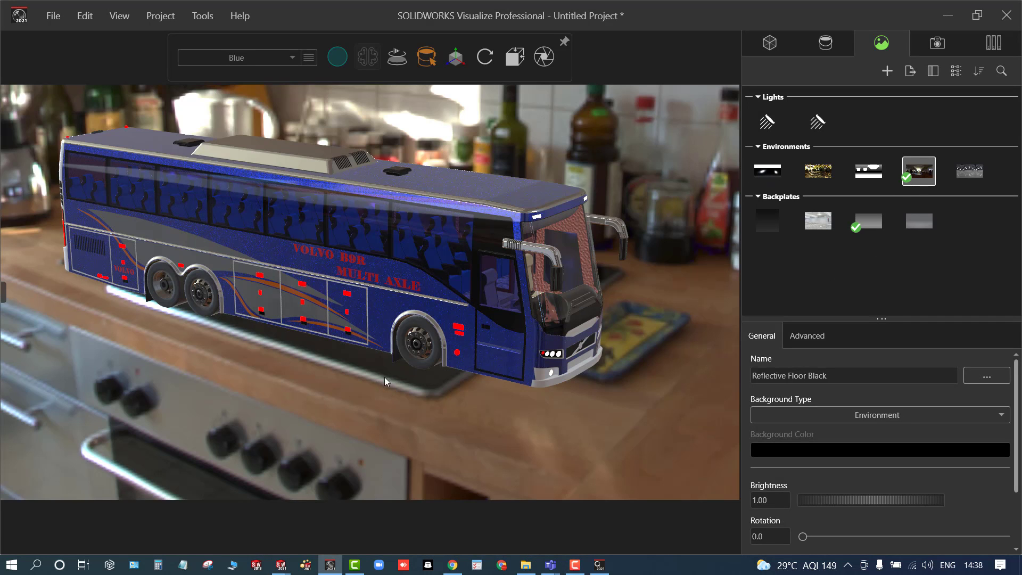
{"action": "left_click", "coordinate": [994, 44]}
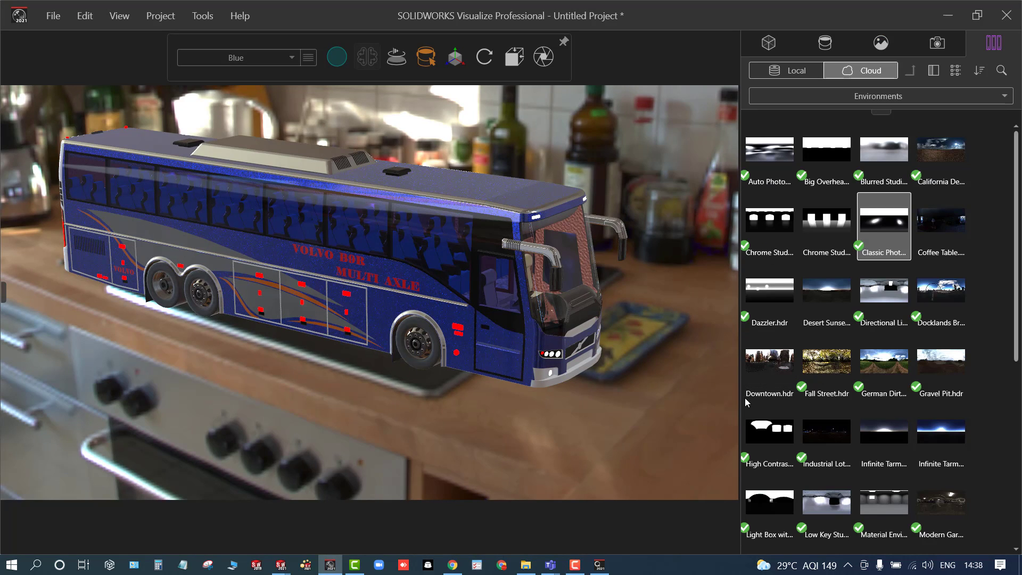
{"action": "left_click_drag", "start_coordinate": [845, 434], "coordinate": [602, 469]}
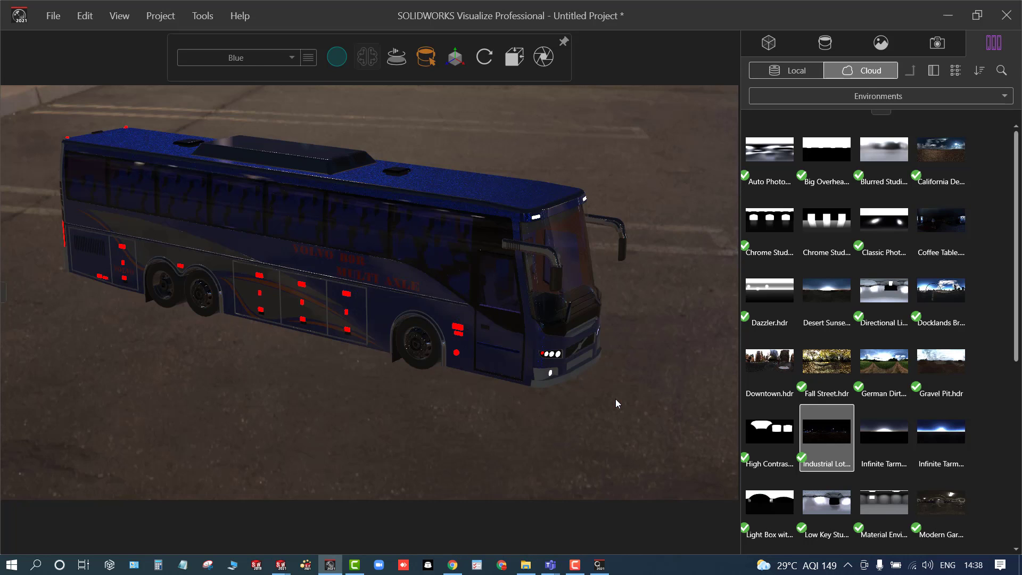
- Frame the whole bus from the front corner in the night parking lot and render it in Accurate mode
{"action": "scroll", "coordinate": [616, 398], "scroll_direction": "down", "scroll_amount": 2}
{"action": "scroll", "coordinate": [625, 294], "scroll_direction": "up", "scroll_amount": 3}
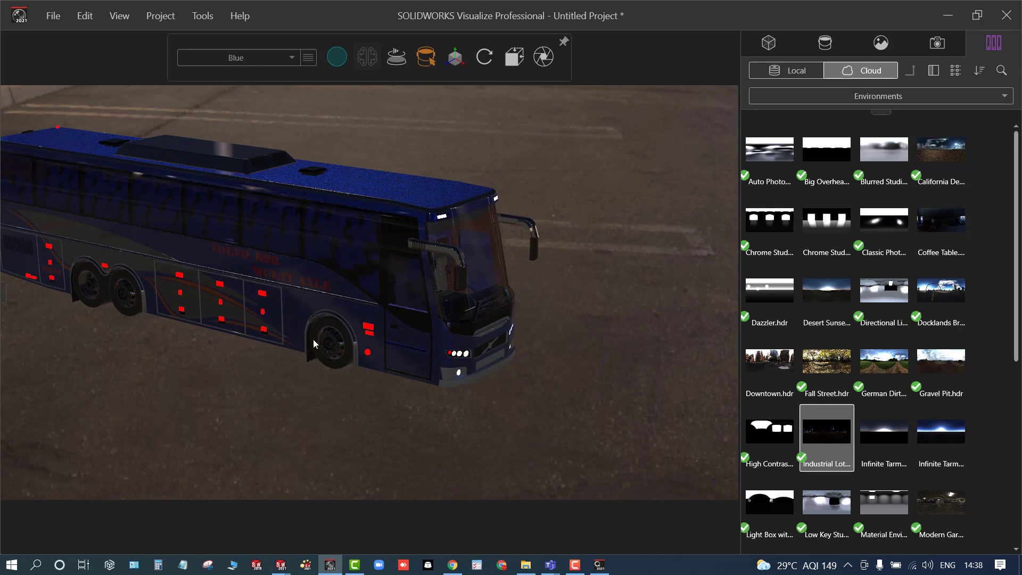
{"action": "scroll", "coordinate": [195, 309], "scroll_direction": "up", "scroll_amount": 1}
{"action": "scroll", "coordinate": [195, 307], "scroll_direction": "down", "scroll_amount": 3}
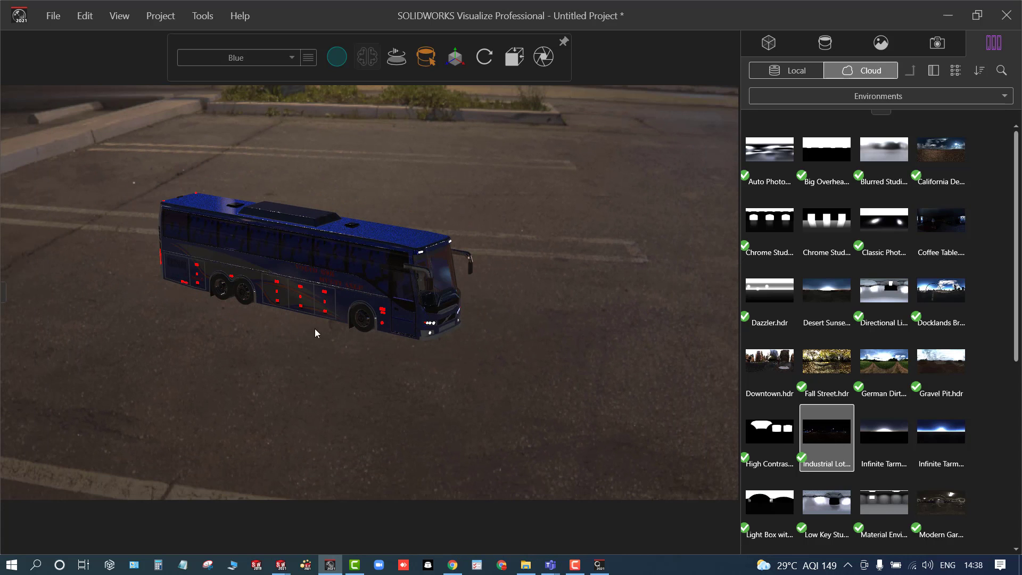
{"action": "left_click_drag", "start_coordinate": [351, 347], "coordinate": [221, 297]}
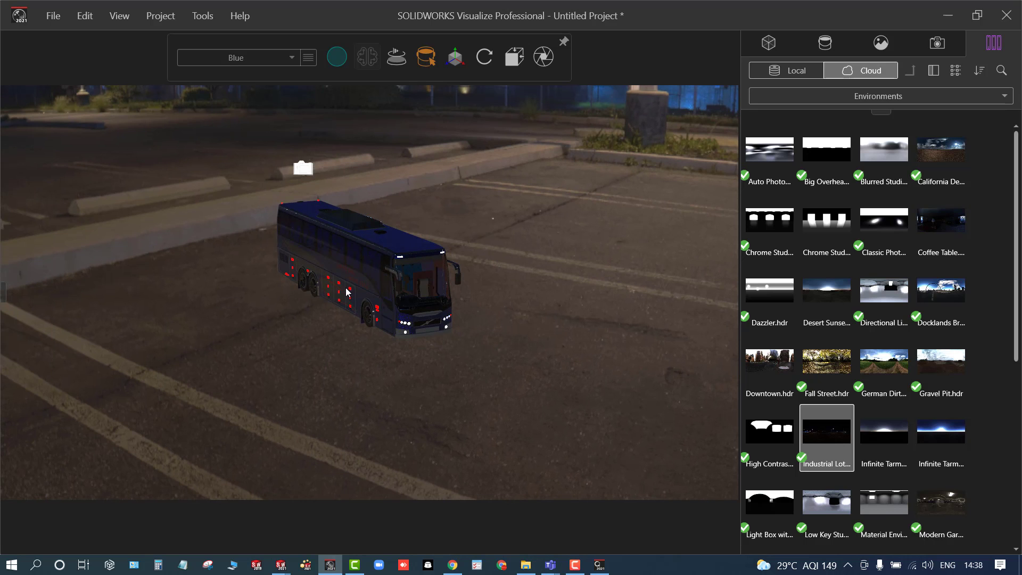
{"action": "scroll", "coordinate": [352, 292], "scroll_direction": "up", "scroll_amount": 3}
{"action": "mouse_move", "coordinate": [351, 292]}
{"action": "left_mouse_down"}
{"action": "mouse_move", "coordinate": [621, 244]}
{"action": "mouse_move", "coordinate": [602, 205]}
{"action": "mouse_move", "coordinate": [361, 299]}
{"action": "left_mouse_up"}
{"action": "middle_click_drag", "start_coordinate": [361, 299], "coordinate": [341, 301]}
{"action": "scroll", "coordinate": [346, 309], "scroll_direction": "down", "scroll_amount": 1}
{"action": "scroll", "coordinate": [352, 303], "scroll_direction": "up", "scroll_amount": 2}
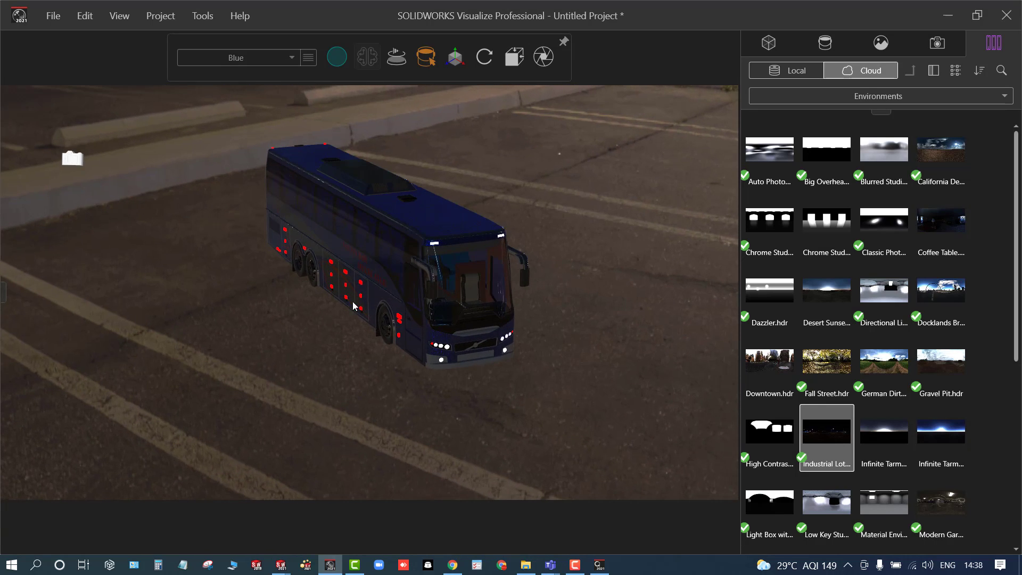
{"action": "scroll", "coordinate": [366, 278], "scroll_direction": "up", "scroll_amount": 2}
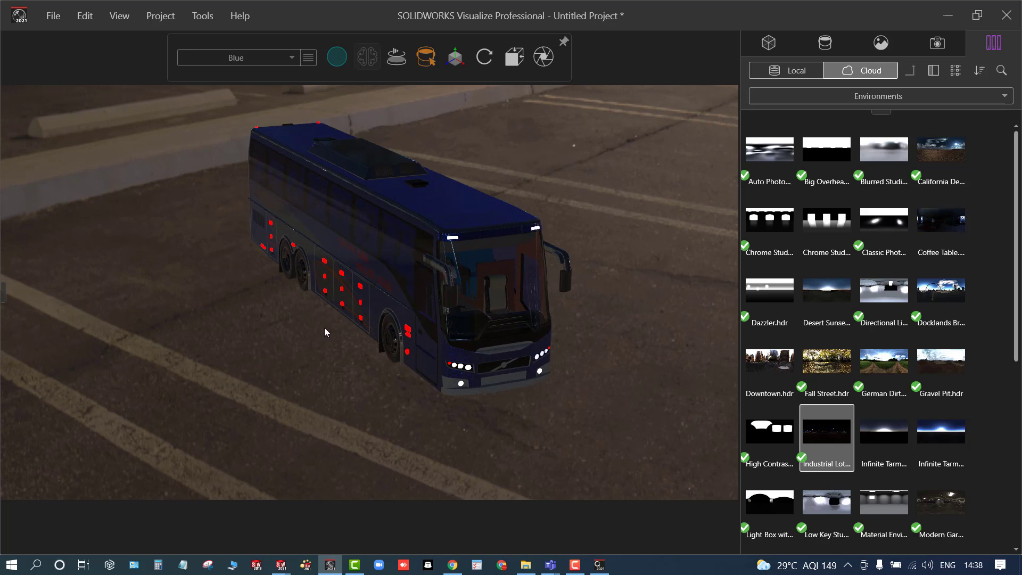
{"action": "mouse_move", "coordinate": [336, 60]}
{"action": "left_click", "coordinate": [349, 87]}
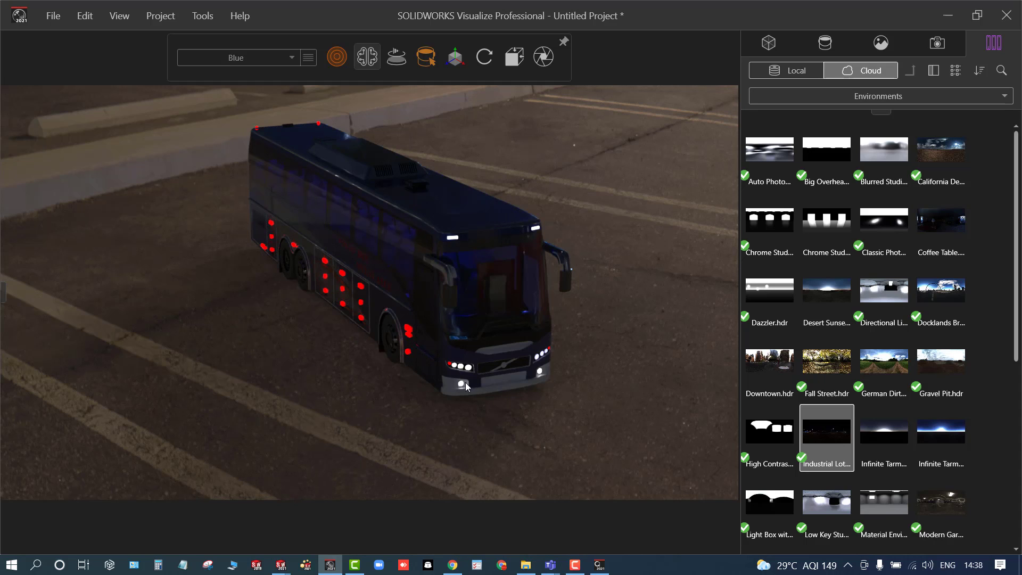
- Set the brightness of the headlights' white led emissive appearance to 150 and clear the selection
{"action": "left_click", "coordinate": [816, 50]}
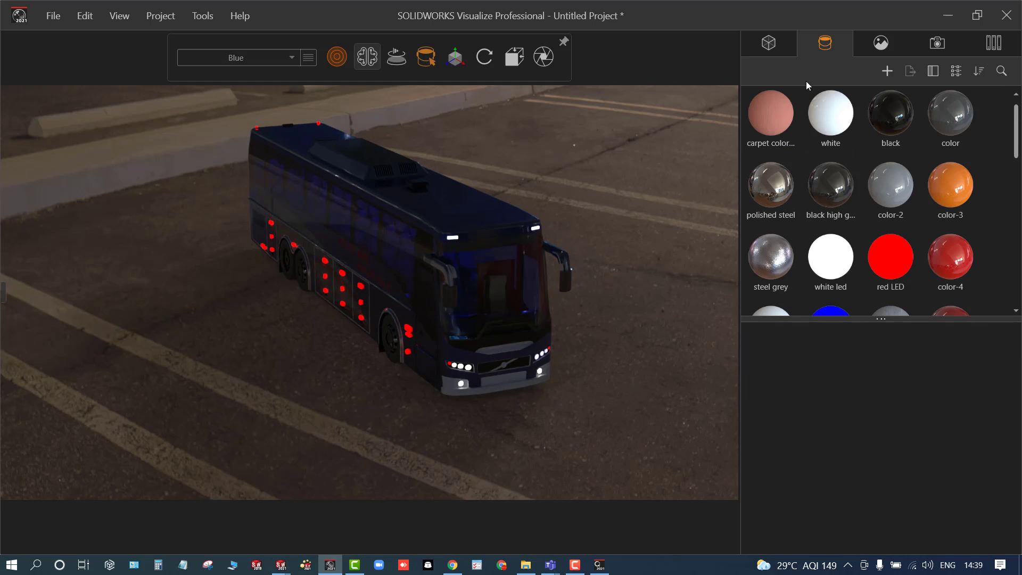
{"action": "left_click", "coordinate": [469, 371]}
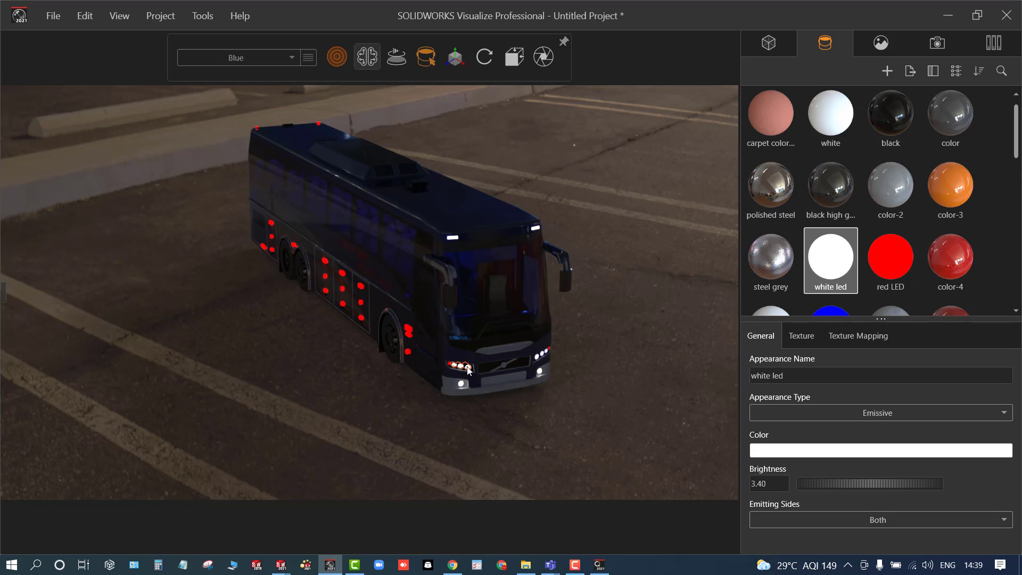
{"action": "double_click", "coordinate": [766, 483]}
{"action": "type", "text": "150"}
{"action": "left_click", "coordinate": [656, 432]}
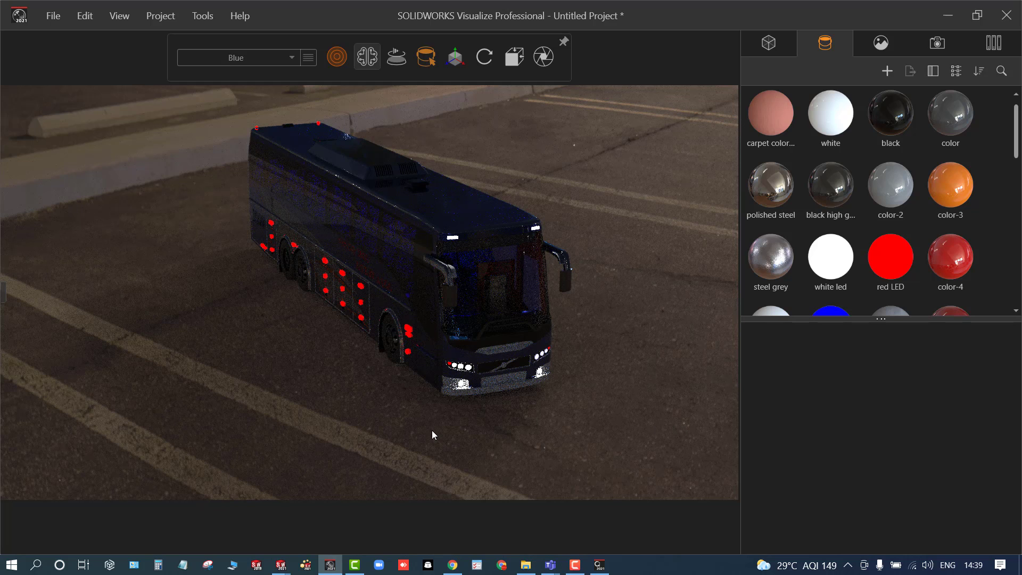
- Return to Preview mode, set the brightness of the red LED emissive appearance to 0.5 and clear the selection
{"action": "left_click", "coordinate": [410, 335]}
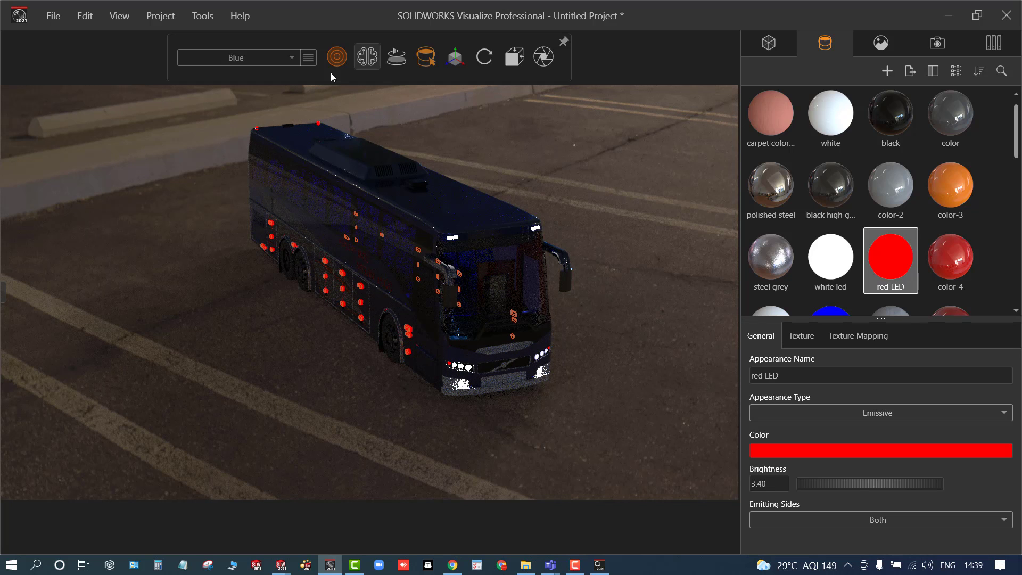
{"action": "mouse_move", "coordinate": [334, 59]}
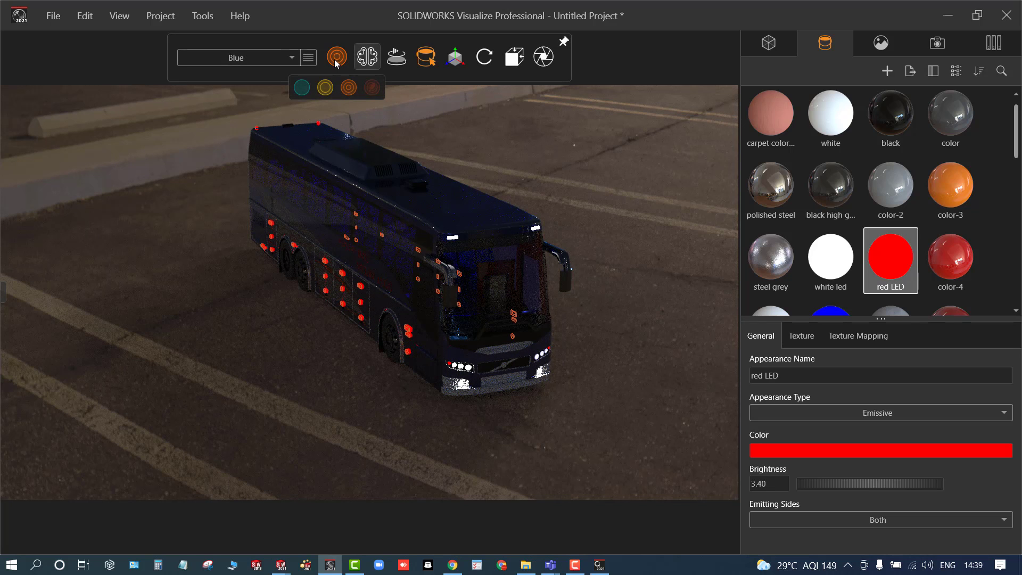
{"action": "left_click", "coordinate": [304, 89]}
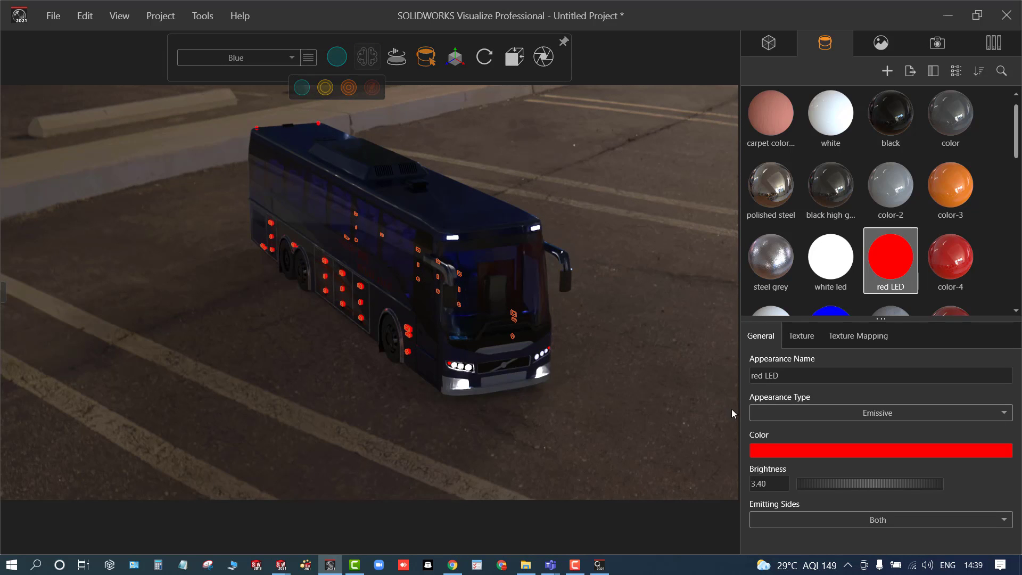
{"action": "left_click", "coordinate": [771, 483]}
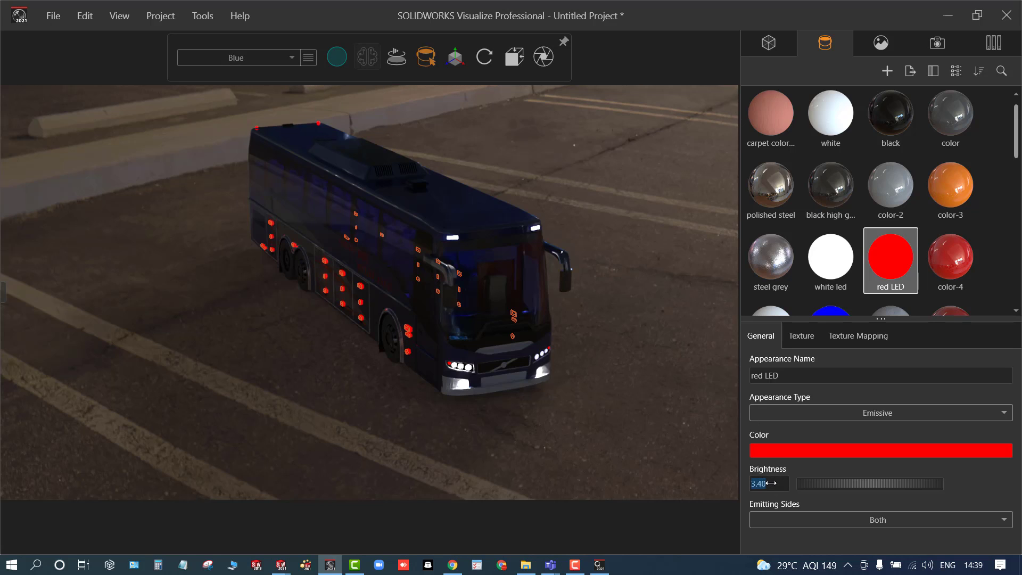
{"action": "type", "text": "0."}
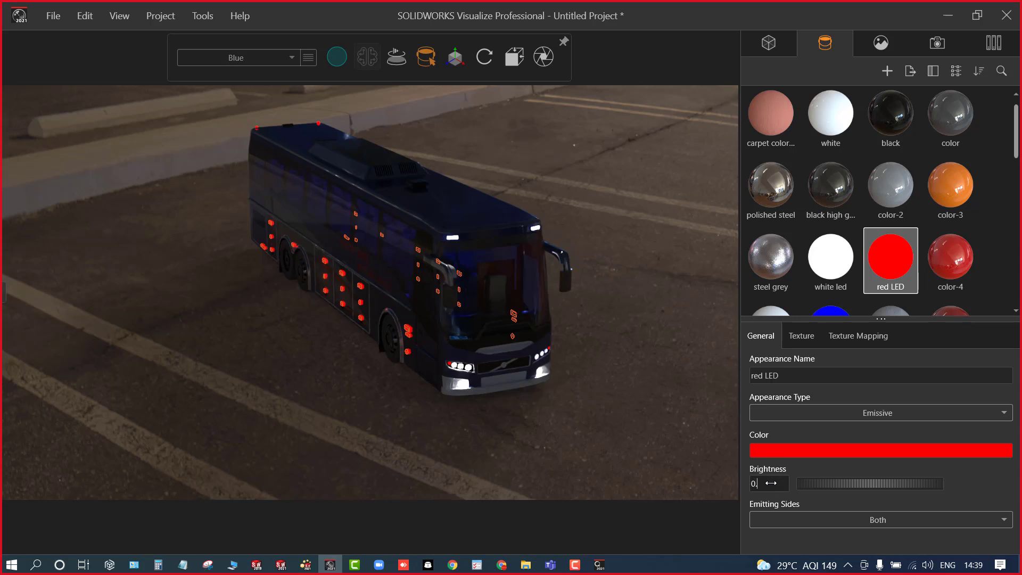
{"action": "type", "text": "5"}
{"action": "key", "text": "Return"}
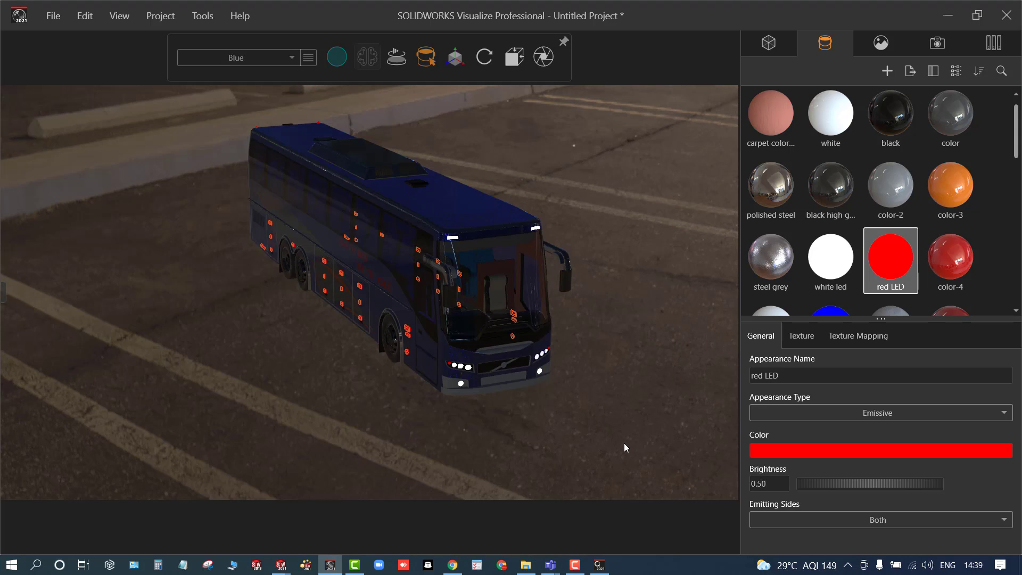
{"action": "left_click", "coordinate": [624, 443]}
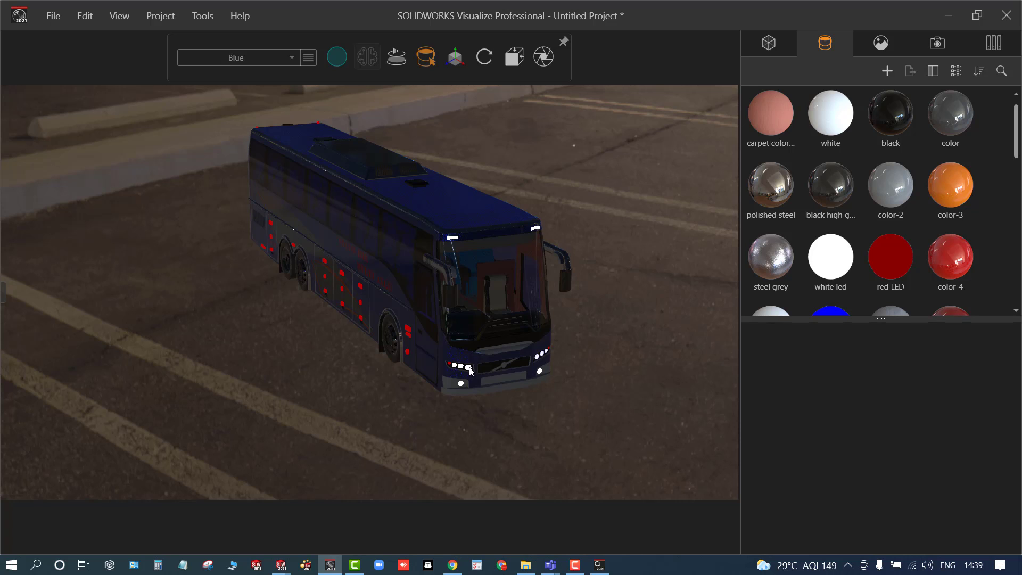
- Set the white led emissive appearance of the lamps above the windshield to brightness 750 with Front as its emitting side
{"action": "left_click", "coordinate": [455, 239]}
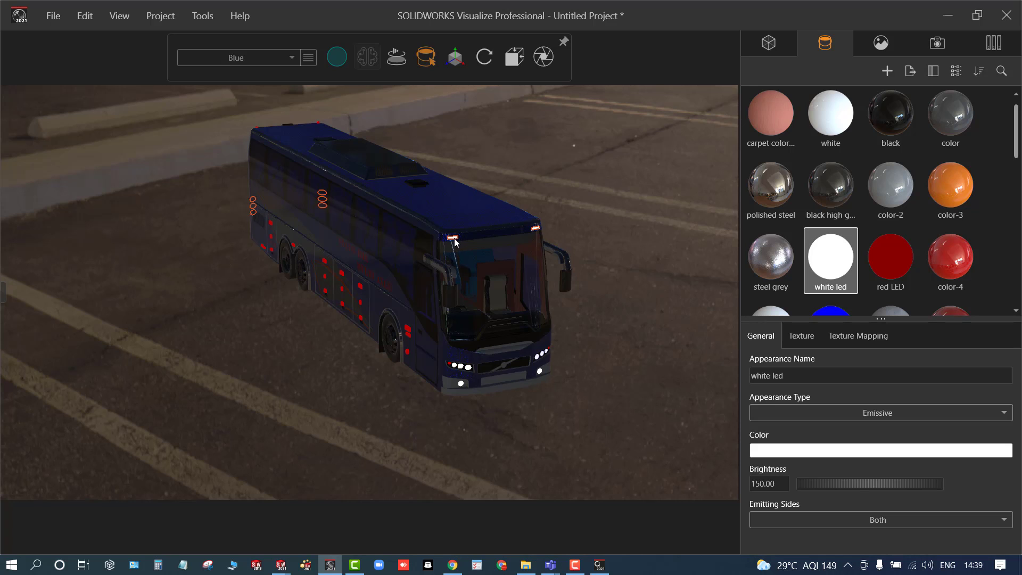
{"action": "left_click", "coordinate": [765, 485]}
{"action": "type", "text": "20"}
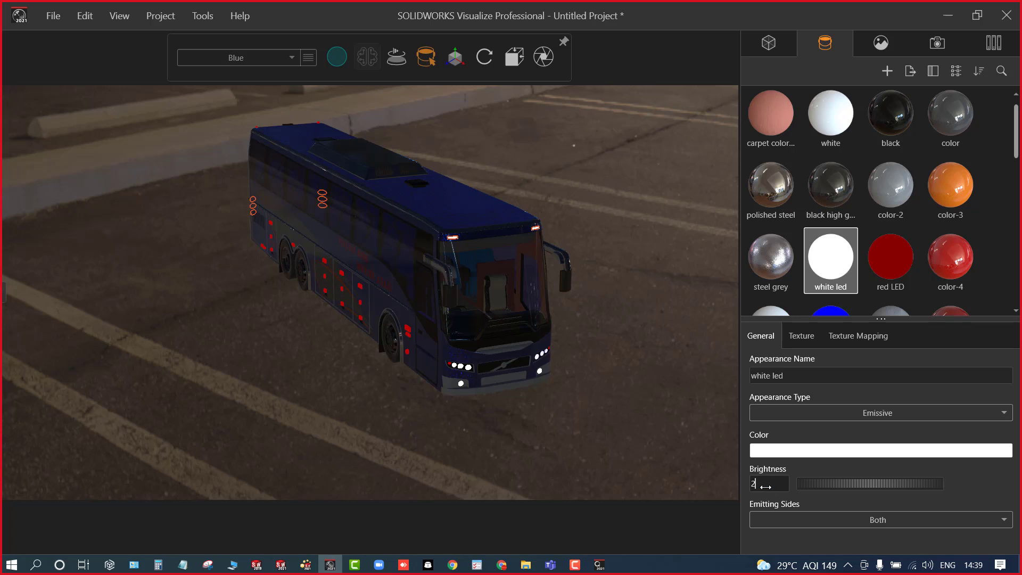
{"action": "key", "text": "BackSpace"}
{"action": "key", "text": "BackSpace"}
{"action": "type", "text": "750"}
{"action": "left_click", "coordinate": [765, 485]}
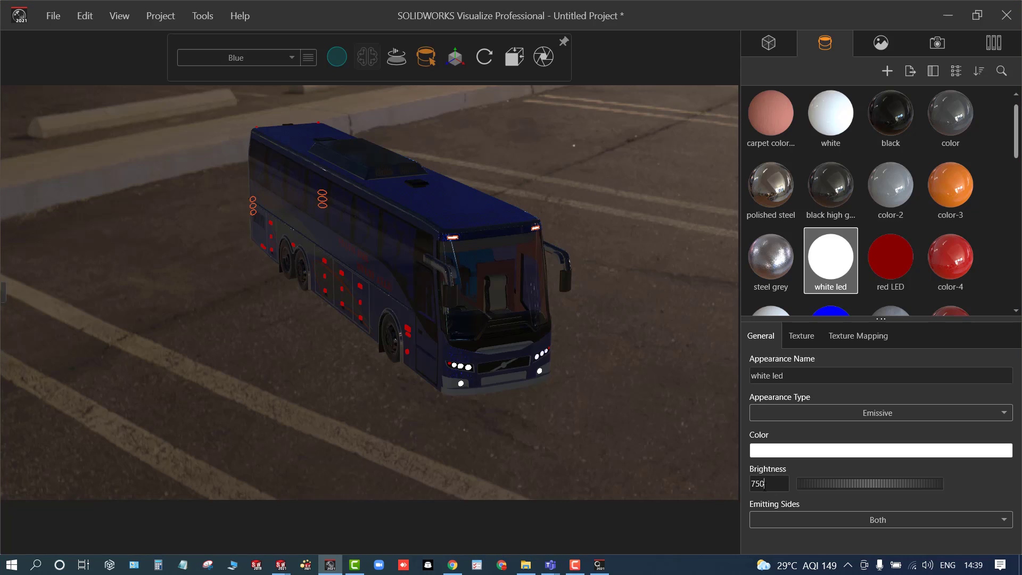
{"action": "left_click", "coordinate": [805, 513]}
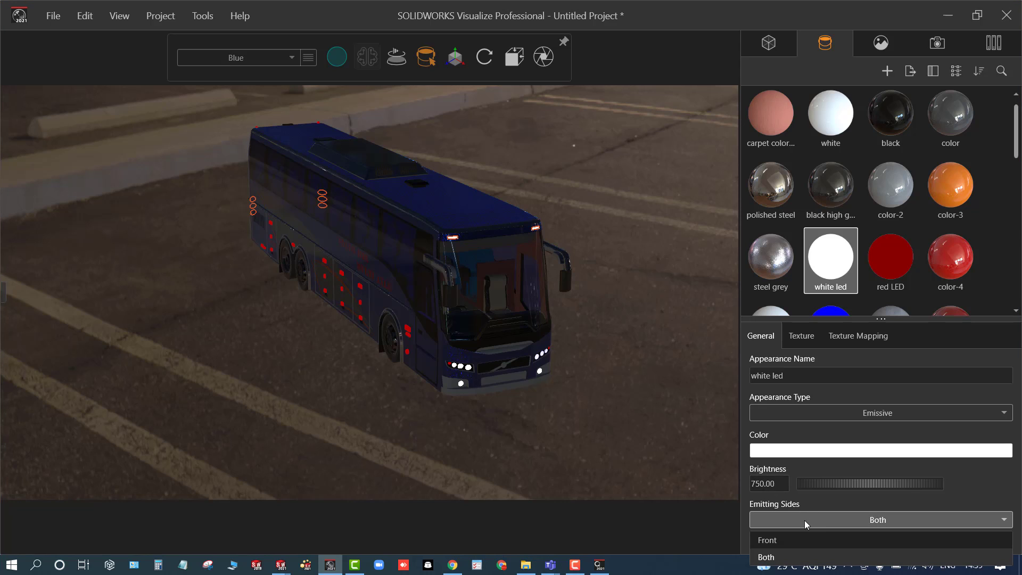
{"action": "left_click", "coordinate": [805, 540]}
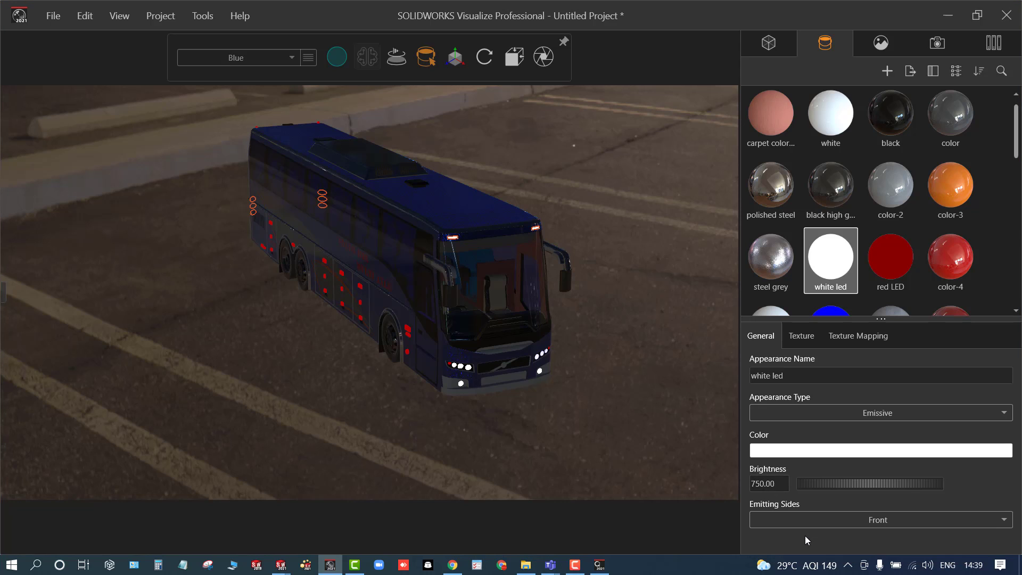
{"action": "left_click", "coordinate": [568, 424]}
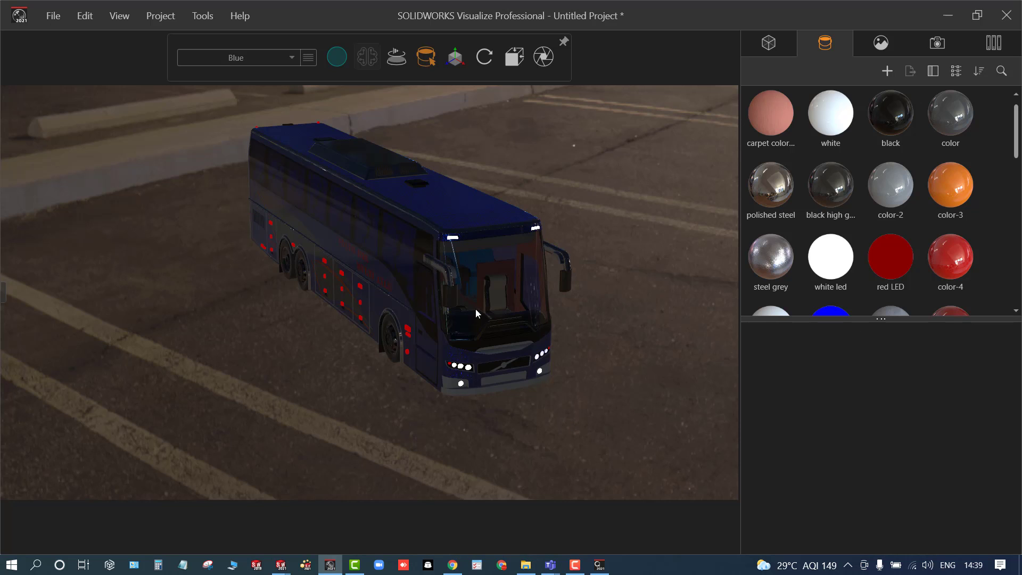
- Render the bus in Accurate mode to check the changed lights, and return to Preview mode
{"action": "mouse_move", "coordinate": [337, 57]}
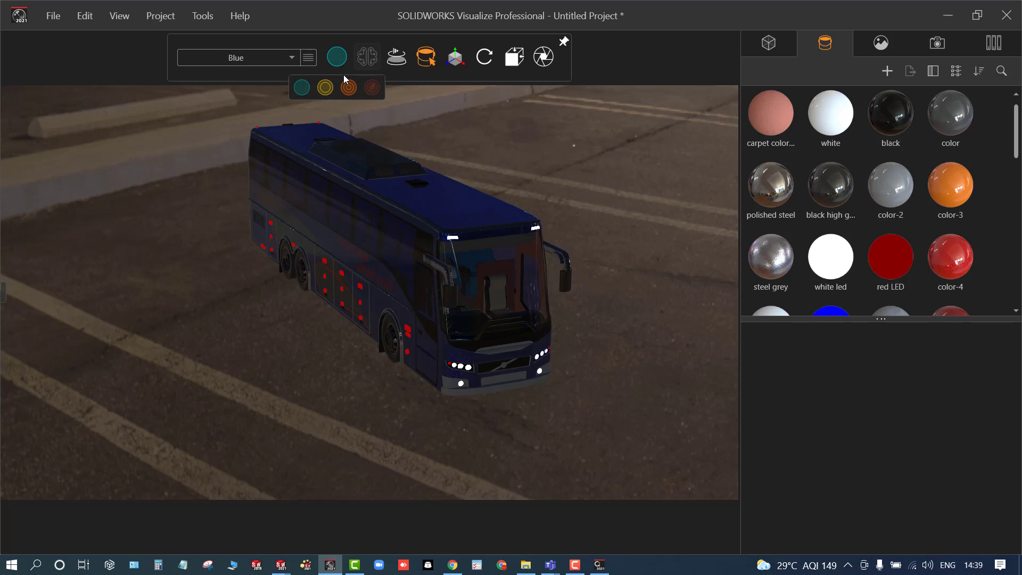
{"action": "left_click", "coordinate": [349, 87]}
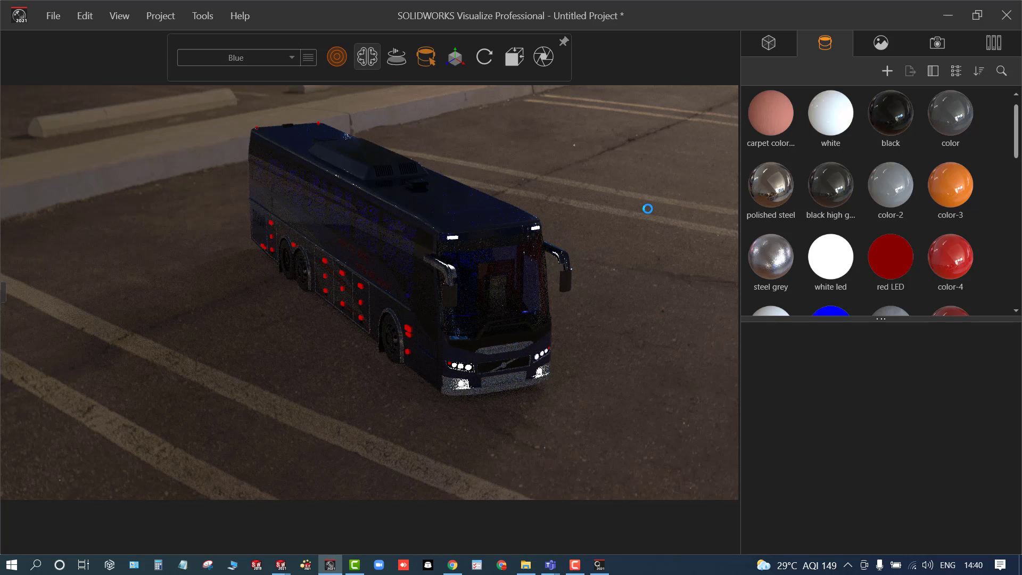
{"action": "mouse_move", "coordinate": [337, 62]}
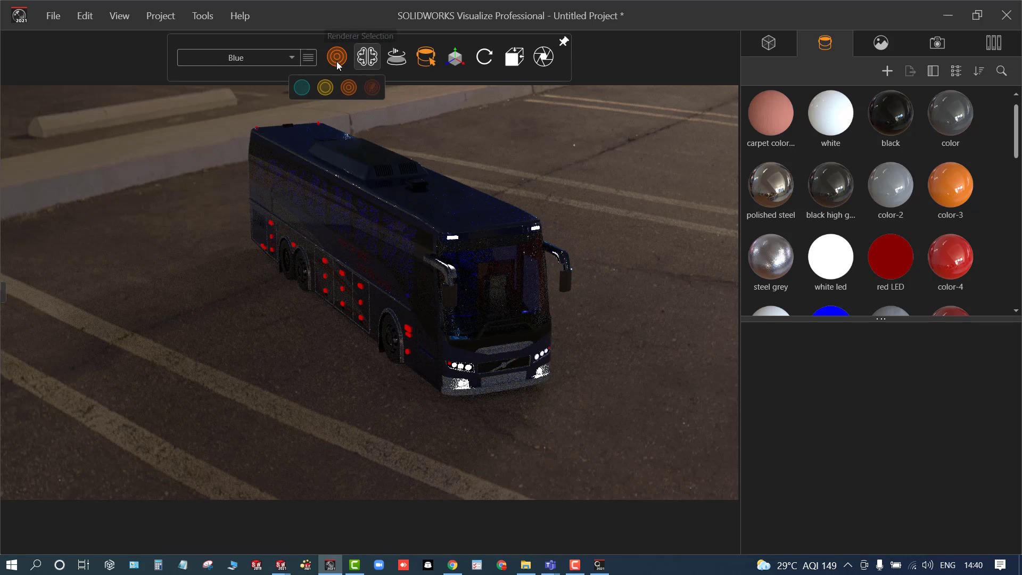
{"action": "left_click", "coordinate": [300, 92]}
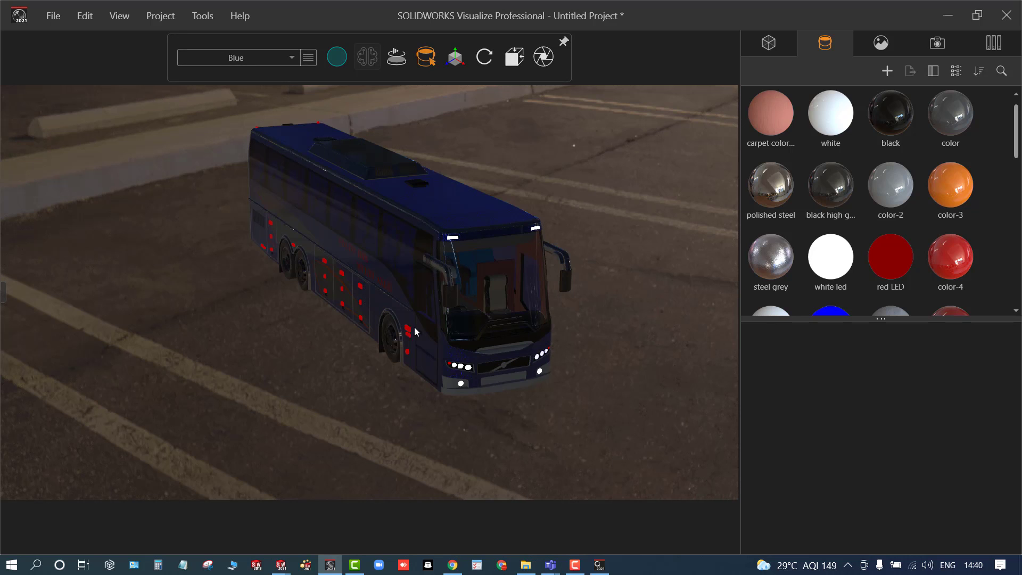
- Set the brightness of the headlights' white led emissive appearance to 20 and clear the selection
{"action": "left_click", "coordinate": [469, 371]}
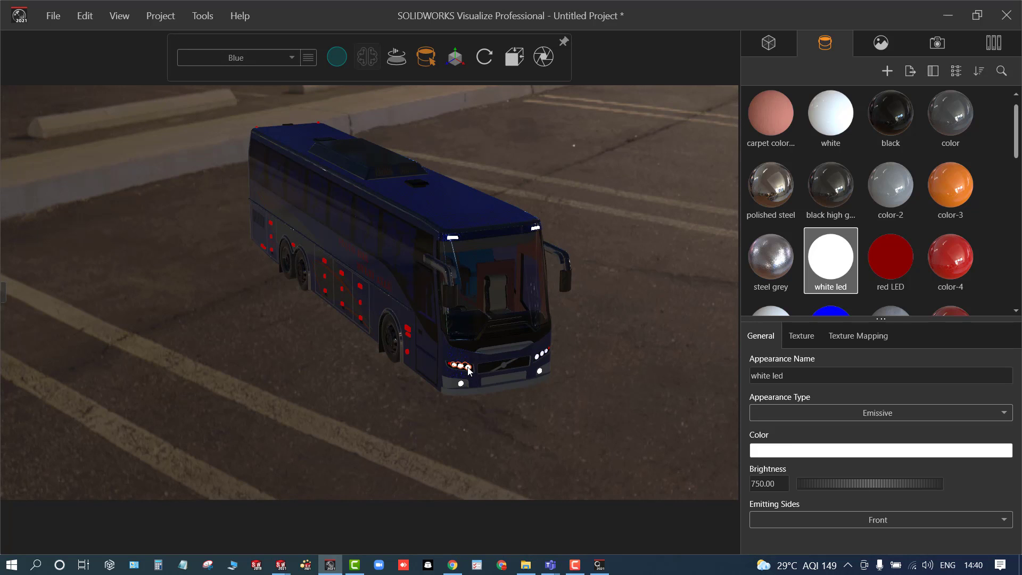
{"action": "left_click", "coordinate": [792, 454]}
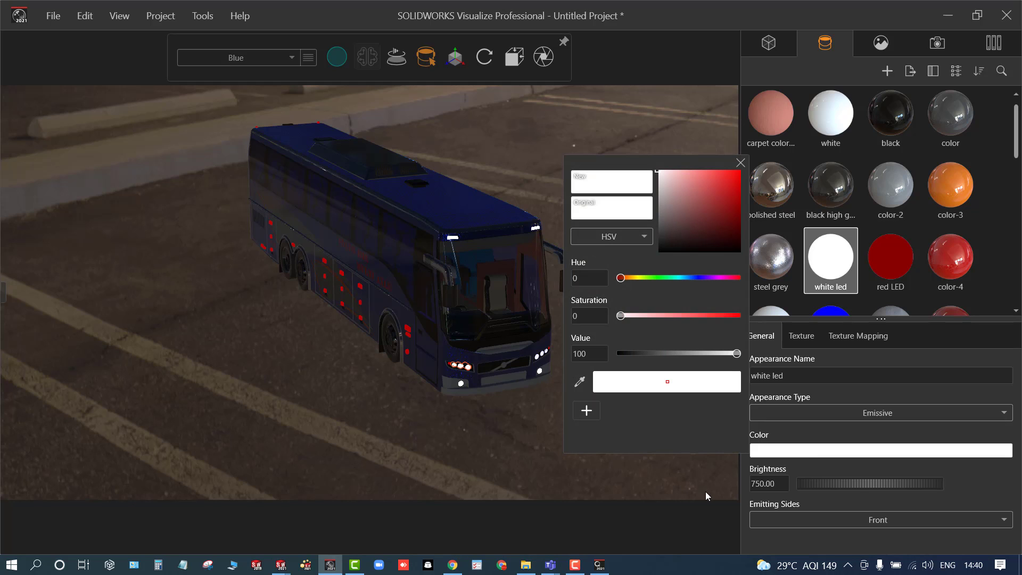
{"action": "double_click", "coordinate": [762, 483]}
{"action": "type", "text": "20"}
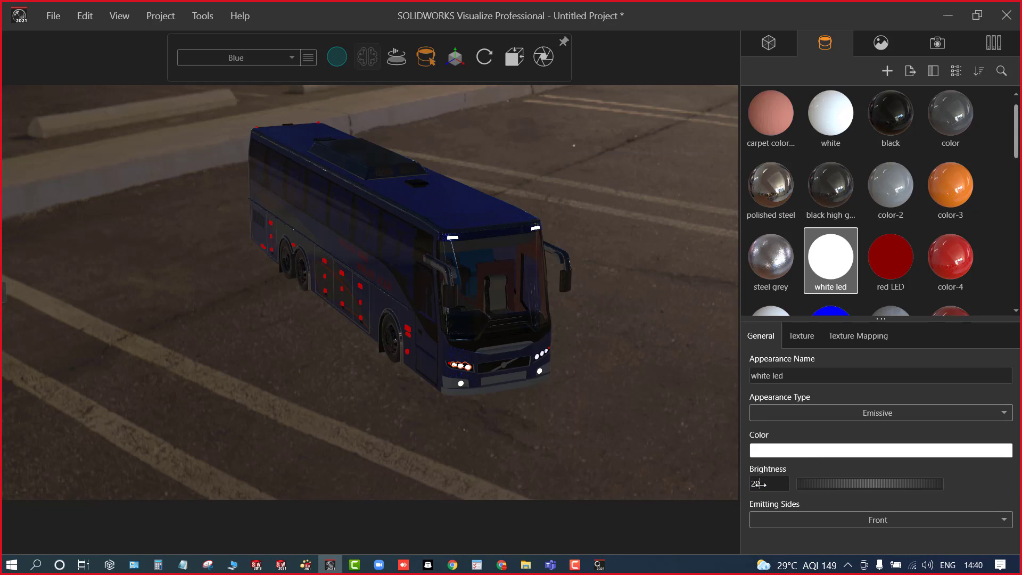
{"action": "left_click", "coordinate": [674, 456]}
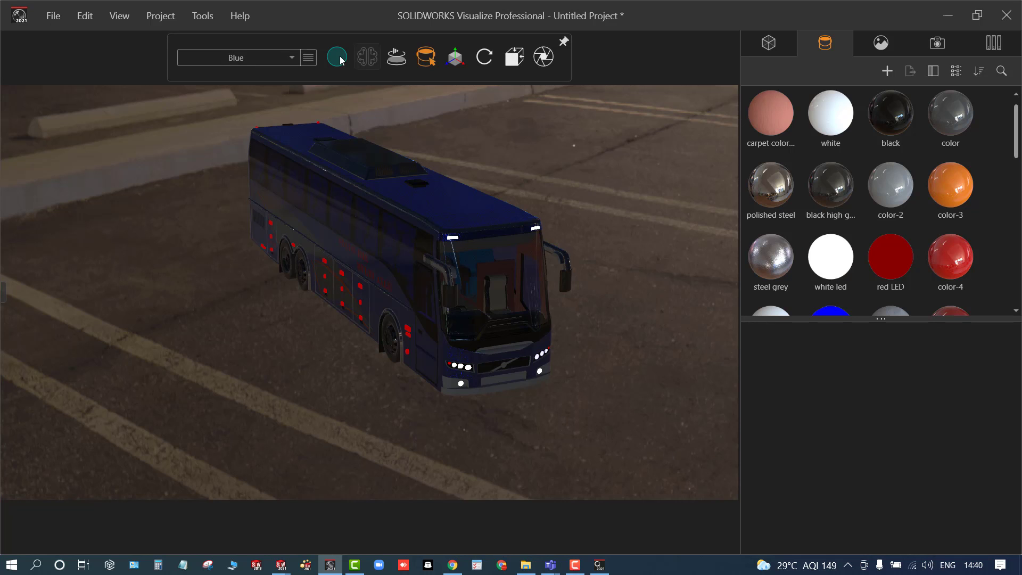
- Check the new headlight brightness with an Accurate mode render from the same view, and switch back to Preview mode
{"action": "left_click", "coordinate": [349, 88]}
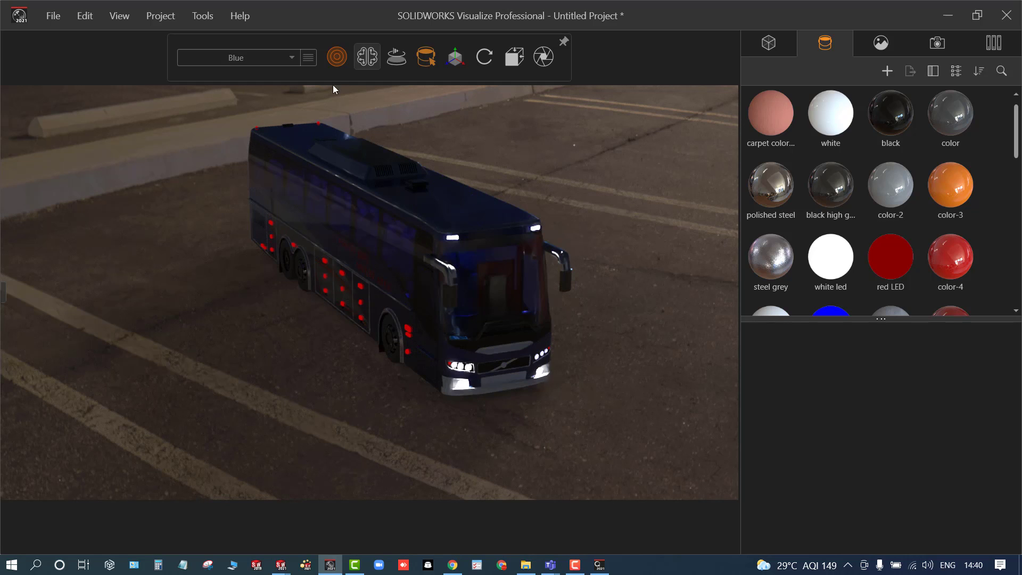
{"action": "mouse_move", "coordinate": [333, 60]}
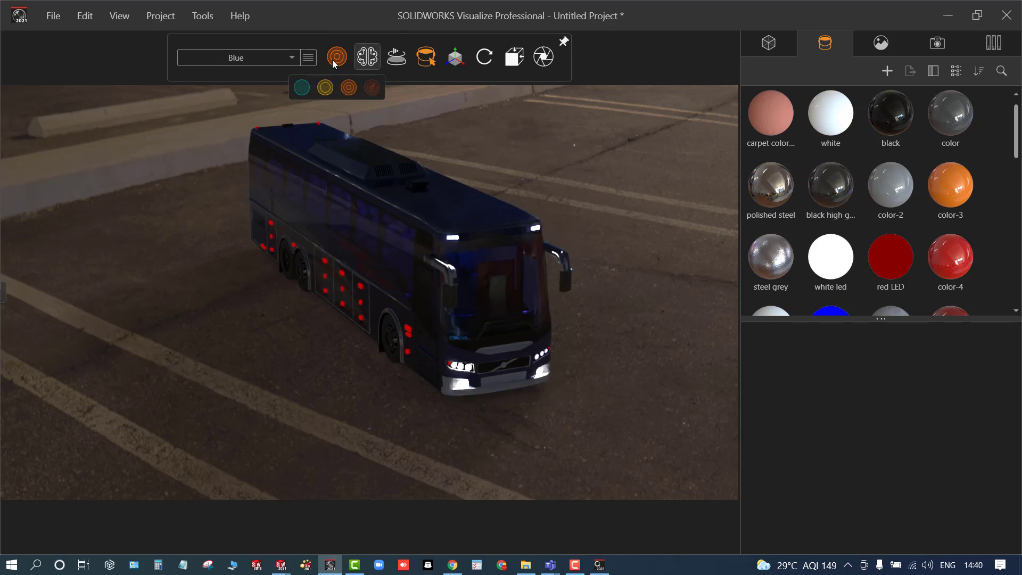
{"action": "left_click", "coordinate": [300, 90]}
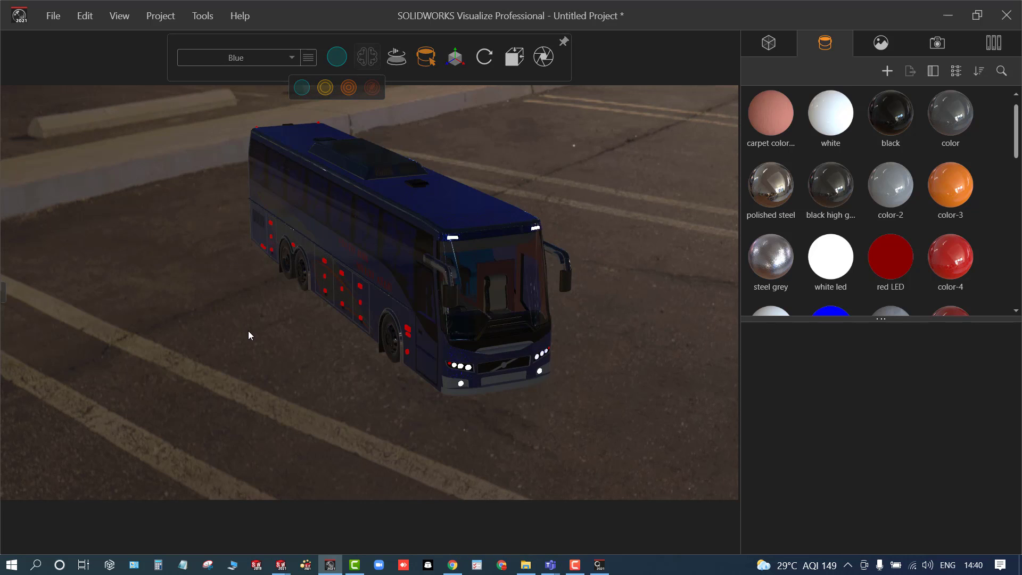
- View the bus from a lower side angle in the parking lot and browse the cloud library's environments
{"action": "left_click_drag", "start_coordinate": [248, 335], "coordinate": [239, 331]}
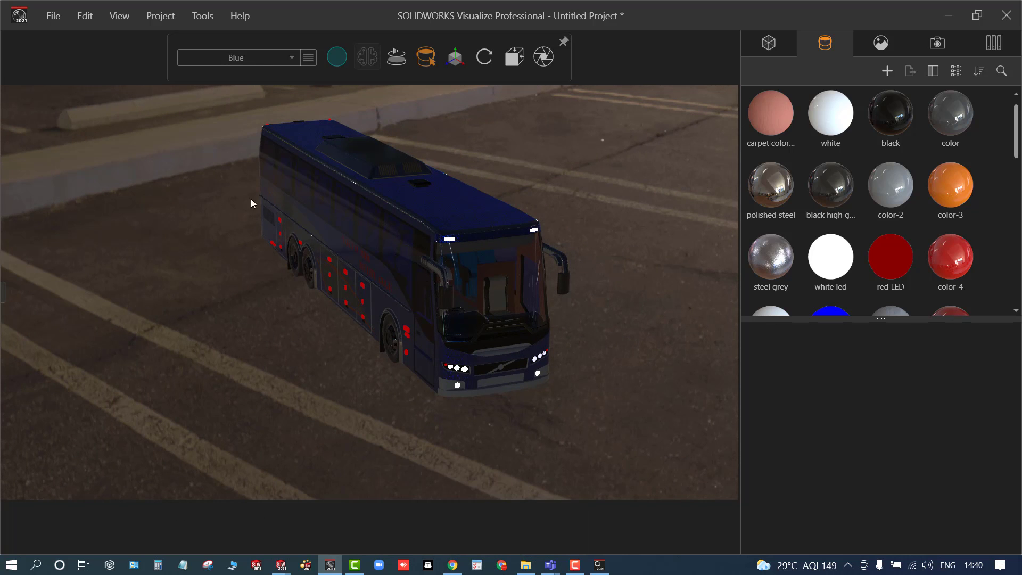
{"action": "left_click_drag", "start_coordinate": [305, 357], "coordinate": [365, 338]}
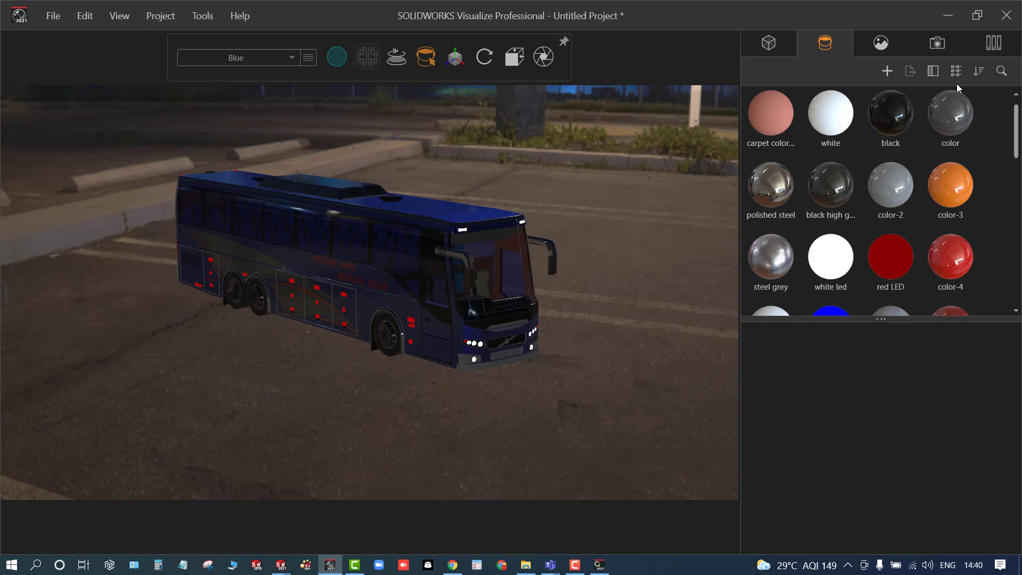
{"action": "left_click", "coordinate": [994, 43]}
{"action": "scroll", "coordinate": [858, 437], "scroll_direction": "down", "scroll_amount": 5}
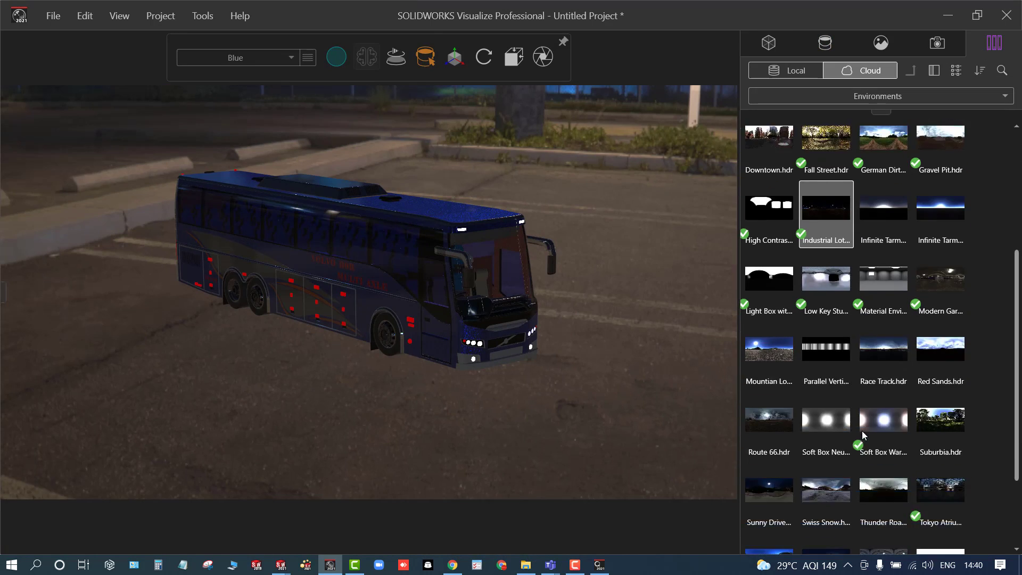
{"action": "scroll", "coordinate": [861, 432], "scroll_direction": "down", "scroll_amount": 2}
{"action": "scroll", "coordinate": [861, 430], "scroll_direction": "up", "scroll_amount": 2}
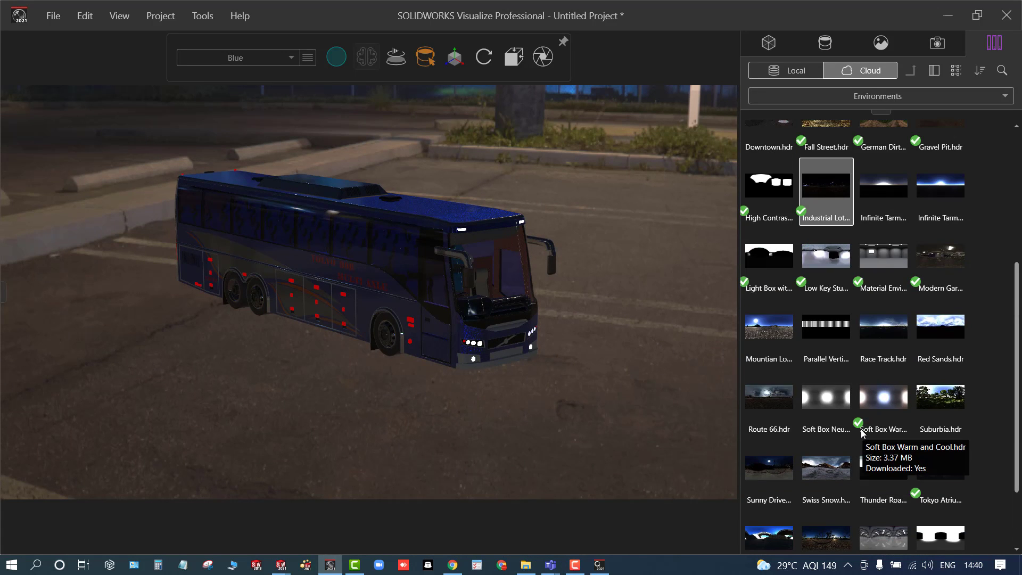
{"action": "scroll", "coordinate": [856, 424], "scroll_direction": "up", "scroll_amount": 4}
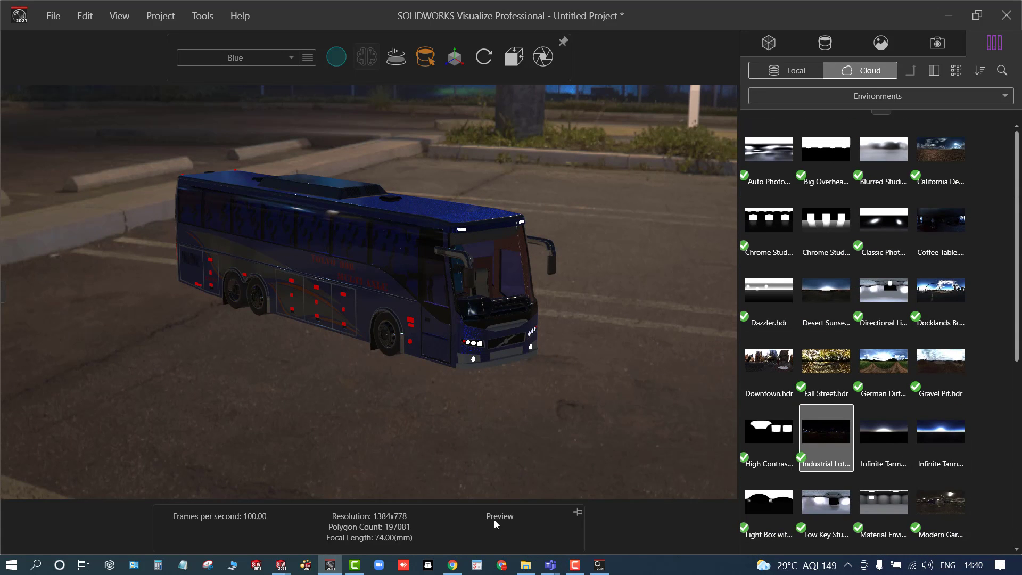
- Switch to Chrome, search Google in a new tab for "road hd background", and show all of its image results
{"action": "mouse_move", "coordinate": [452, 565]}
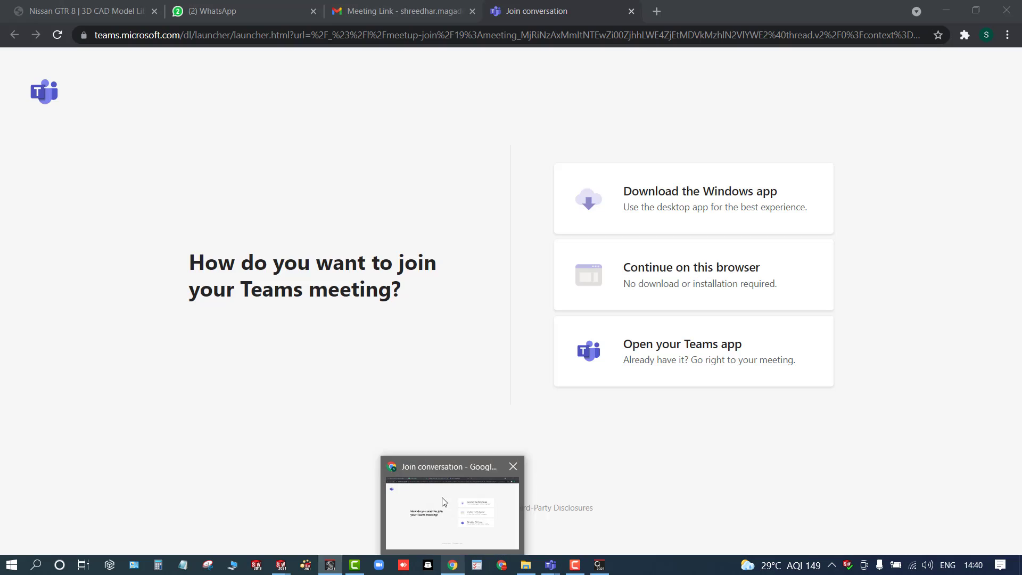
{"action": "left_click", "coordinate": [442, 502]}
{"action": "left_click", "coordinate": [654, 15]}
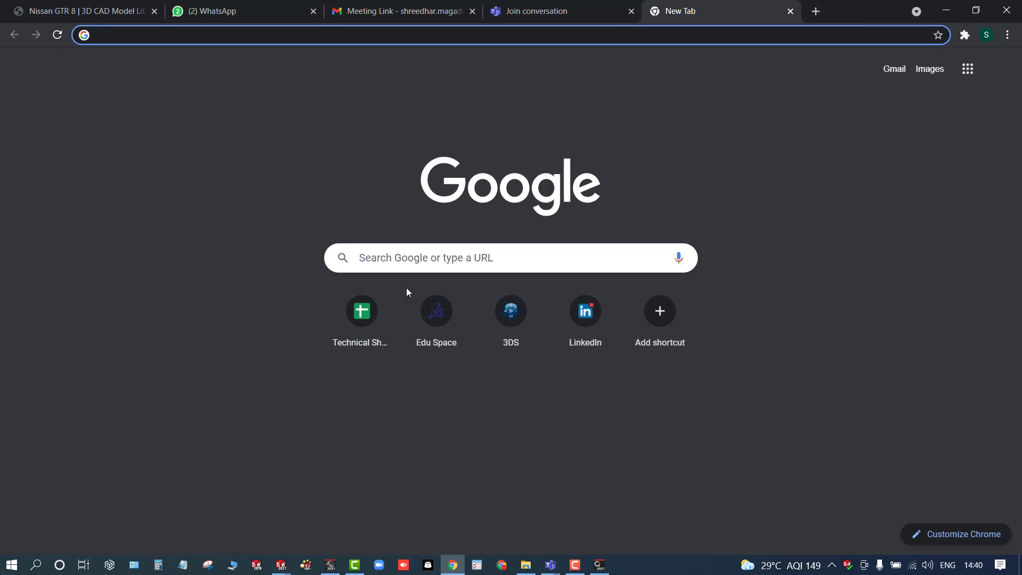
{"action": "left_click", "coordinate": [400, 262]}
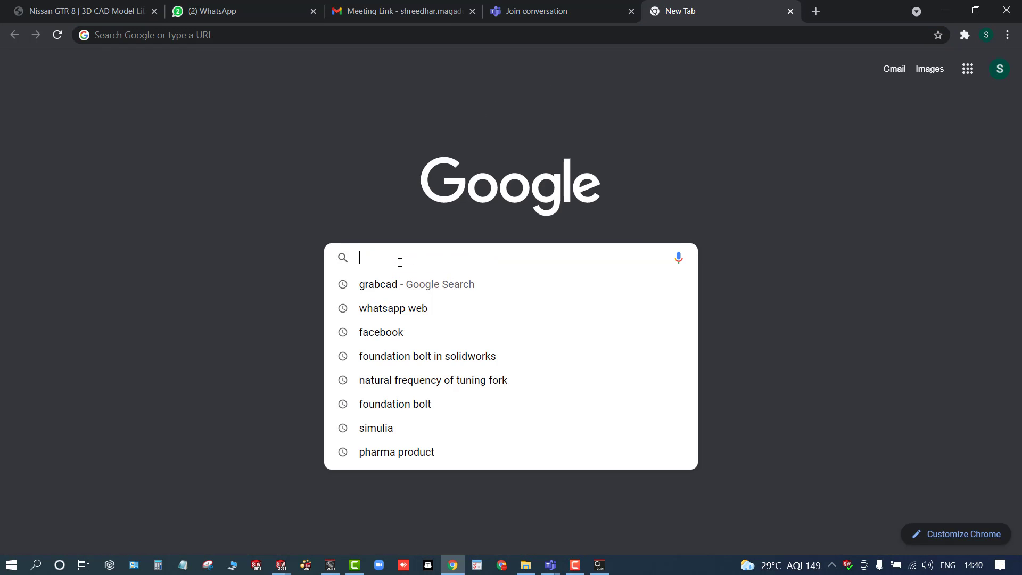
{"action": "type", "text": "Roa"}
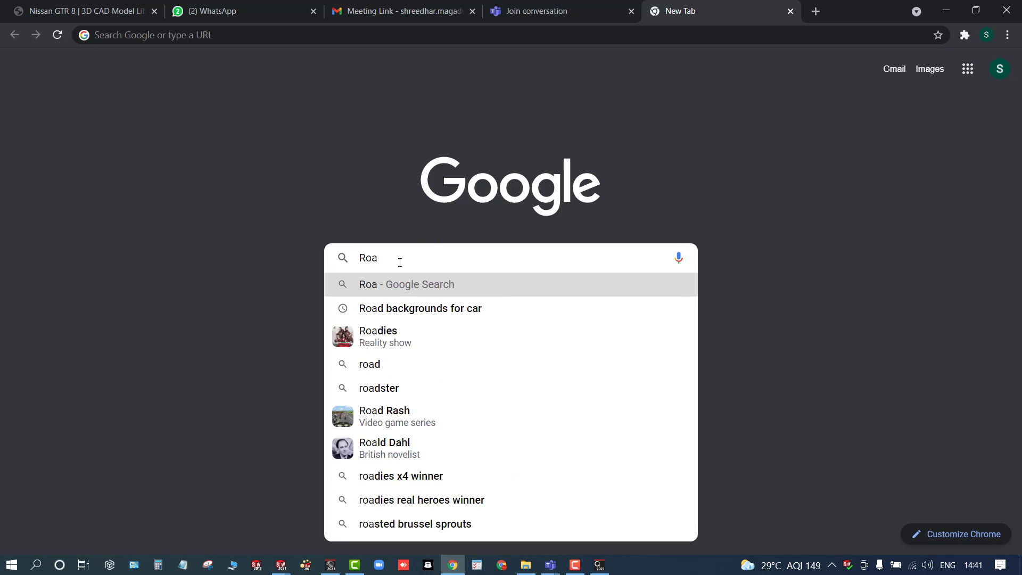
{"action": "type", "text": "d "}
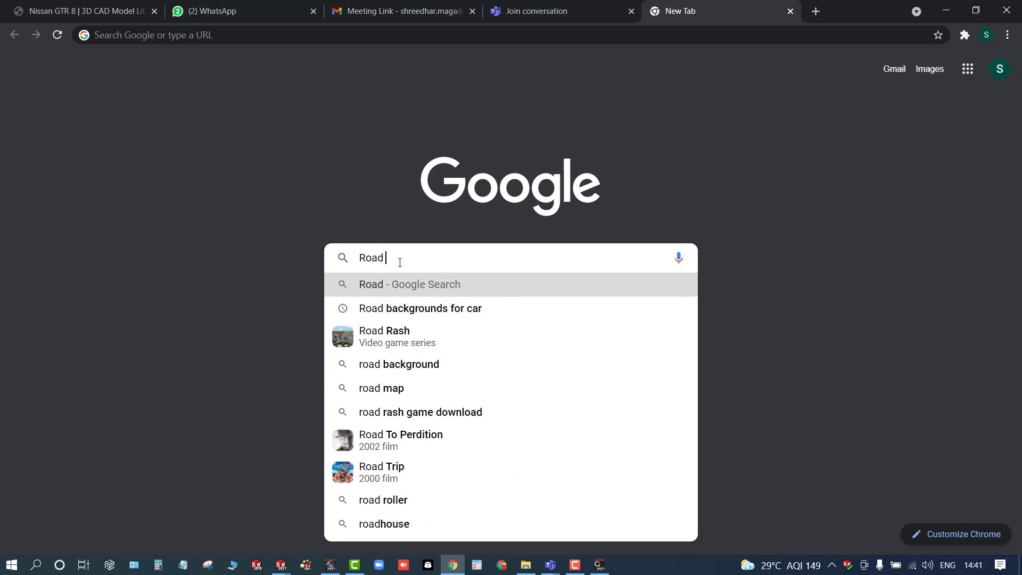
{"action": "type", "text": "HD"}
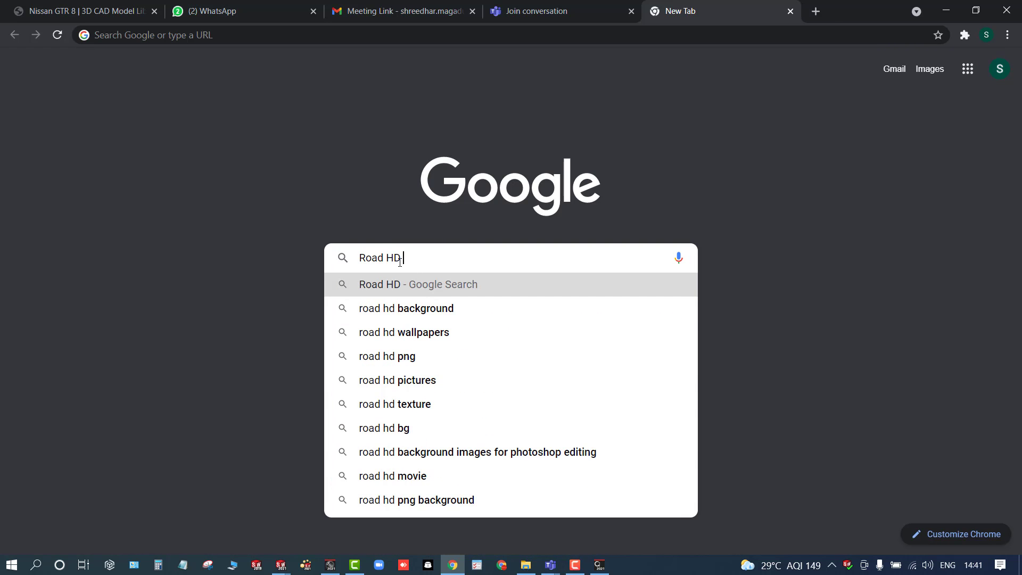
{"action": "type", "text": " i"}
{"action": "key", "text": "BackSpace"}
{"action": "key", "text": "Down"}
{"action": "key", "text": "Return"}
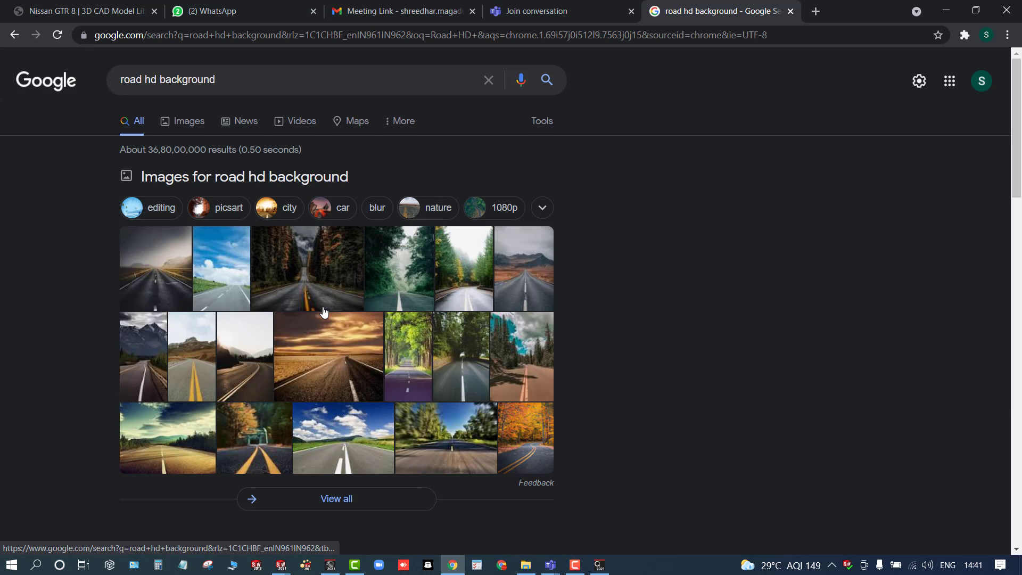
{"action": "scroll", "coordinate": [324, 312], "scroll_direction": "down", "scroll_amount": 2}
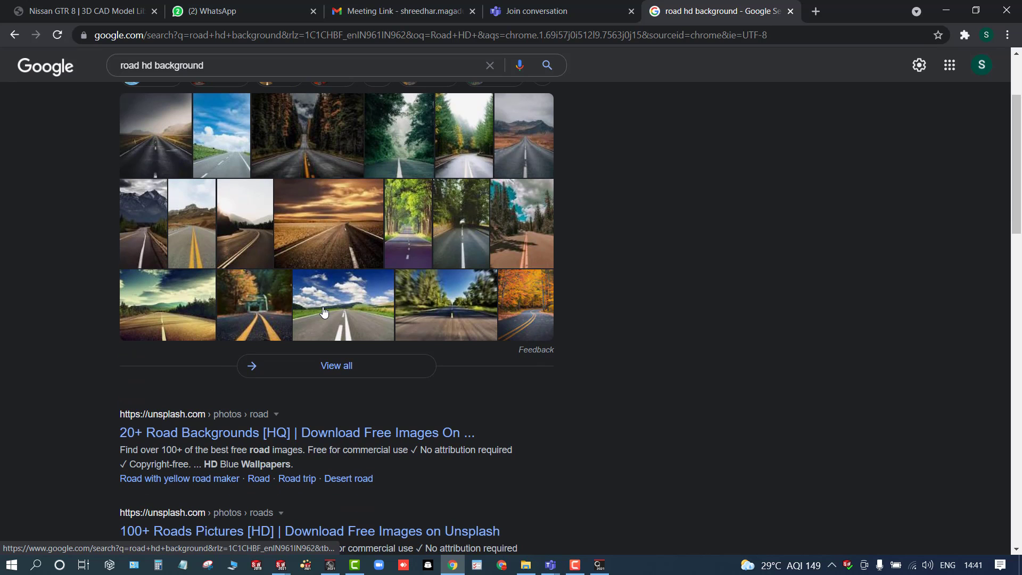
{"action": "left_click", "coordinate": [304, 371]}
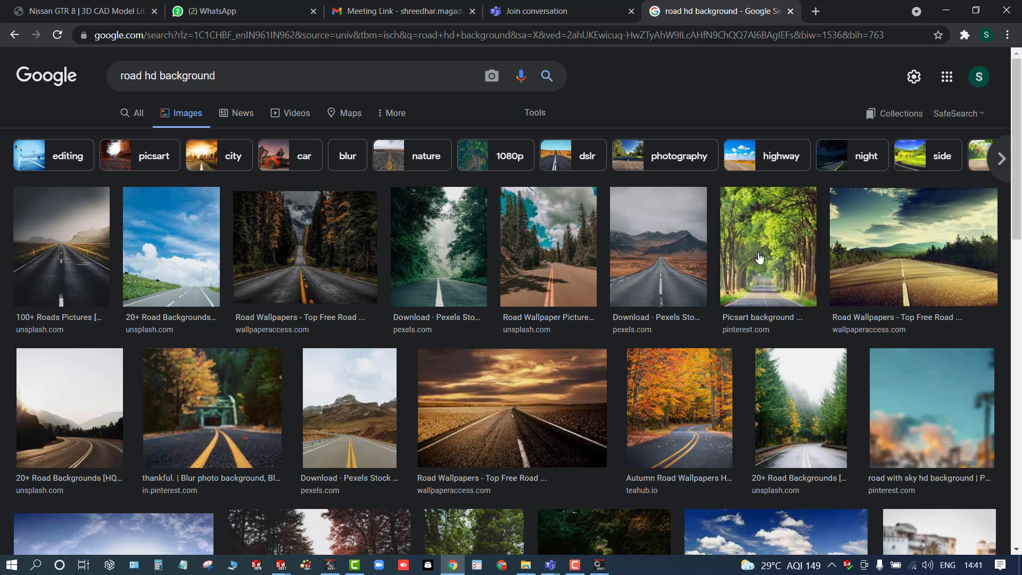
- Preview several autumn road wallpapers from the image results and their related images as candidate backgrounds
{"action": "left_click", "coordinate": [672, 443]}
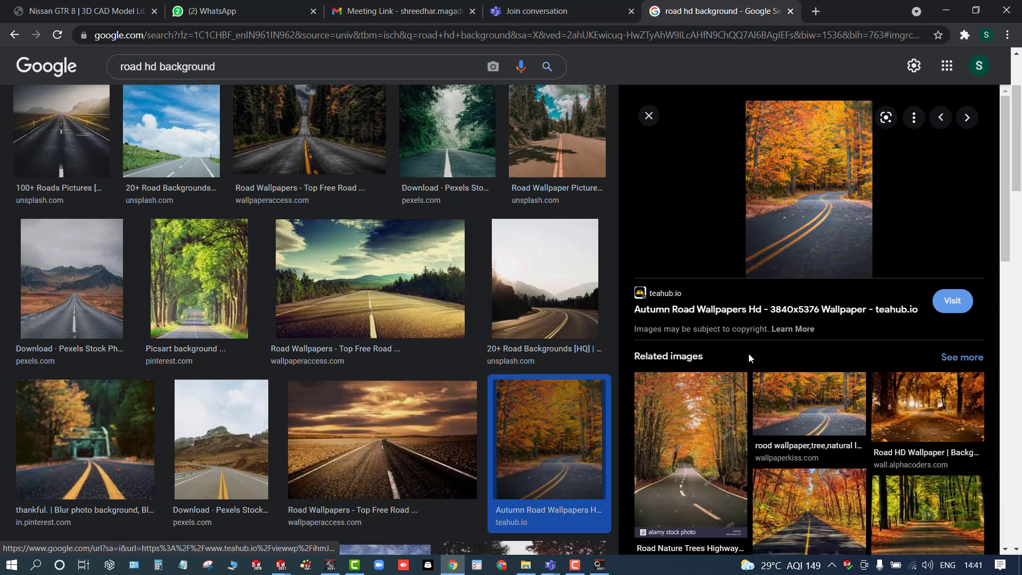
{"action": "left_click", "coordinate": [920, 410]}
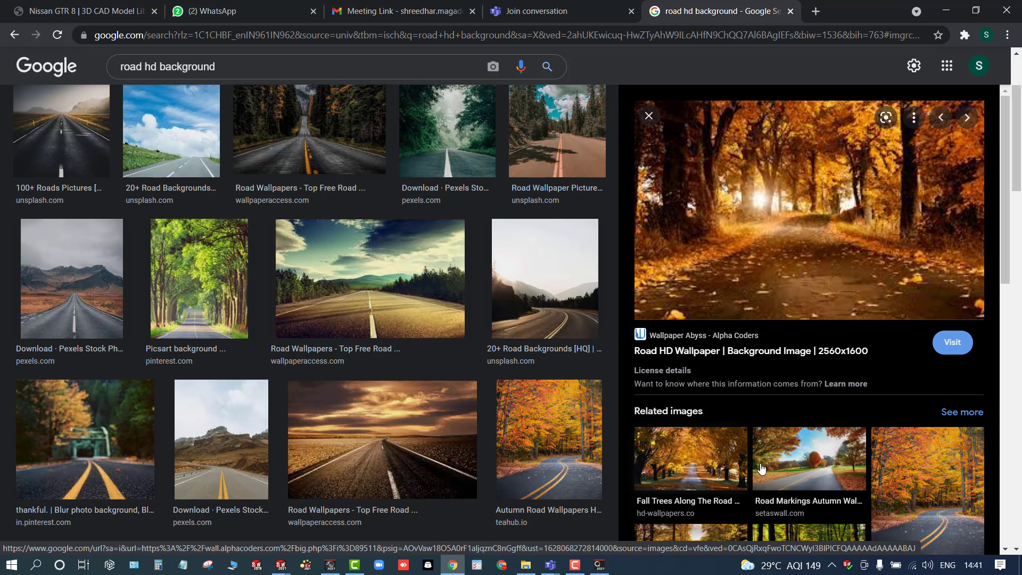
{"action": "left_click", "coordinate": [761, 468]}
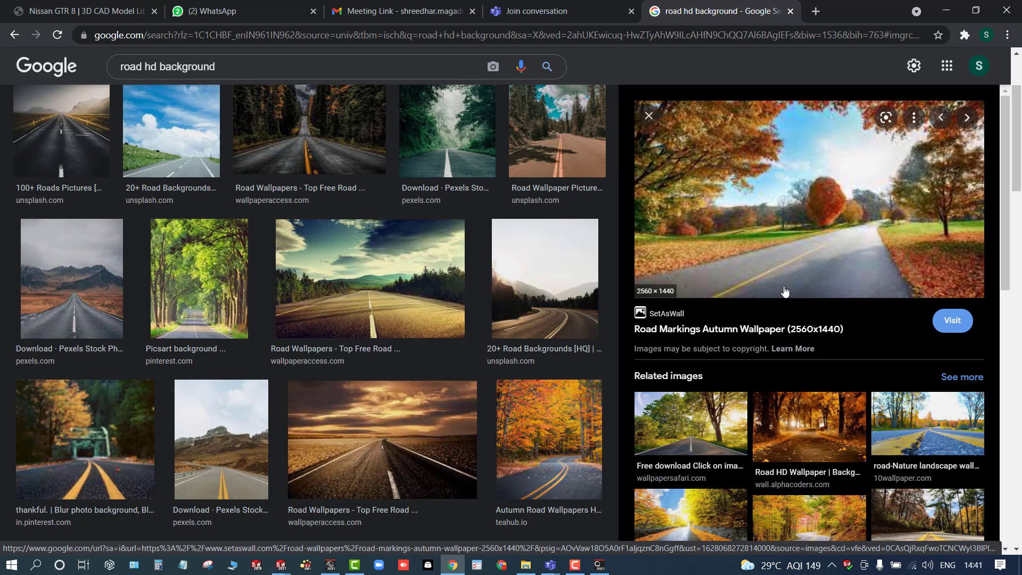
{"action": "left_click", "coordinate": [899, 428]}
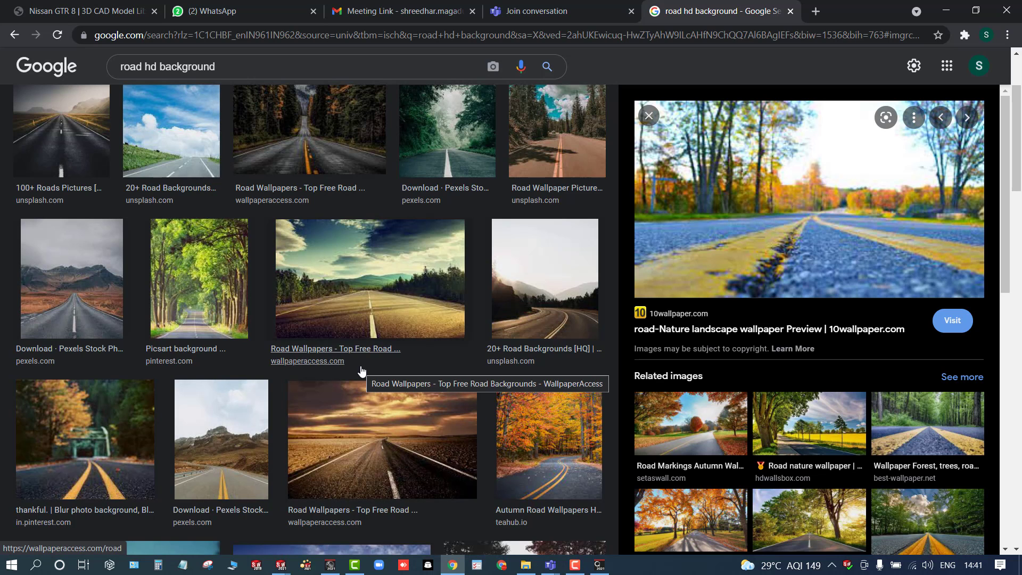
- Find the Pexels photo of a tree-lined road with a white centre line and save it to the Desktop as pexels-photo-1237528
{"action": "scroll", "coordinate": [364, 477], "scroll_direction": "down", "scroll_amount": 4}
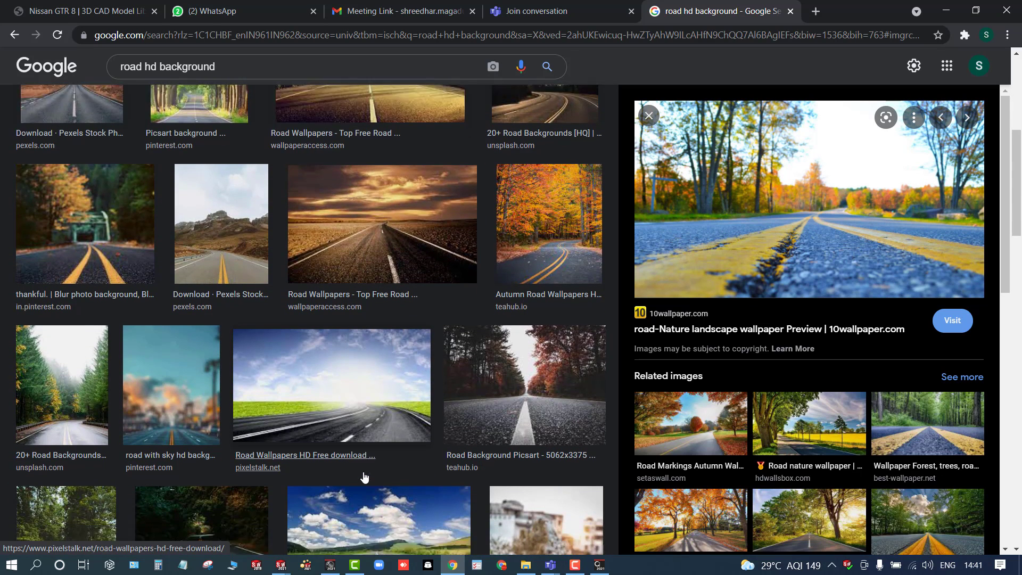
{"action": "scroll", "coordinate": [364, 478], "scroll_direction": "down", "scroll_amount": 2}
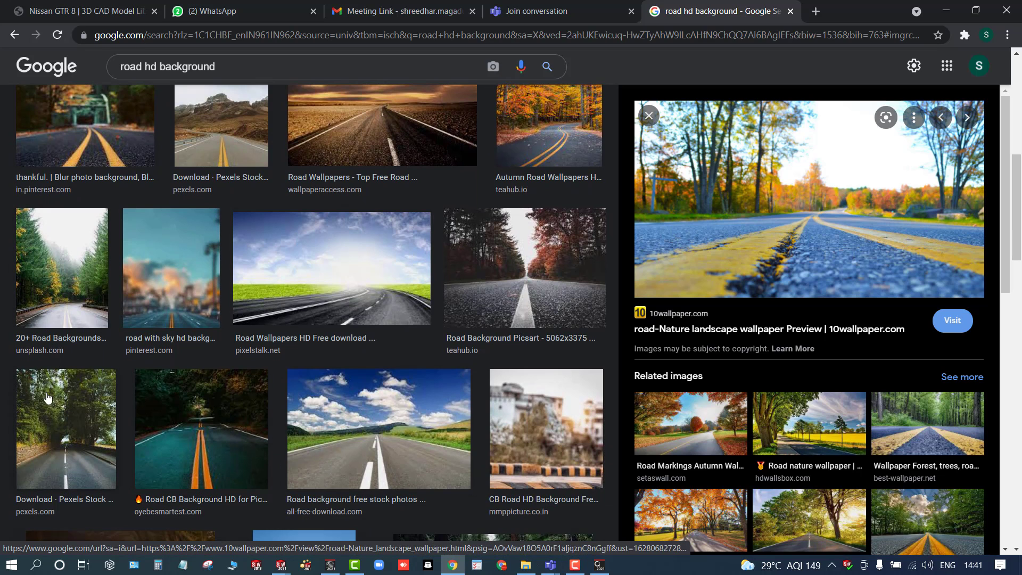
{"action": "left_click", "coordinate": [48, 416]}
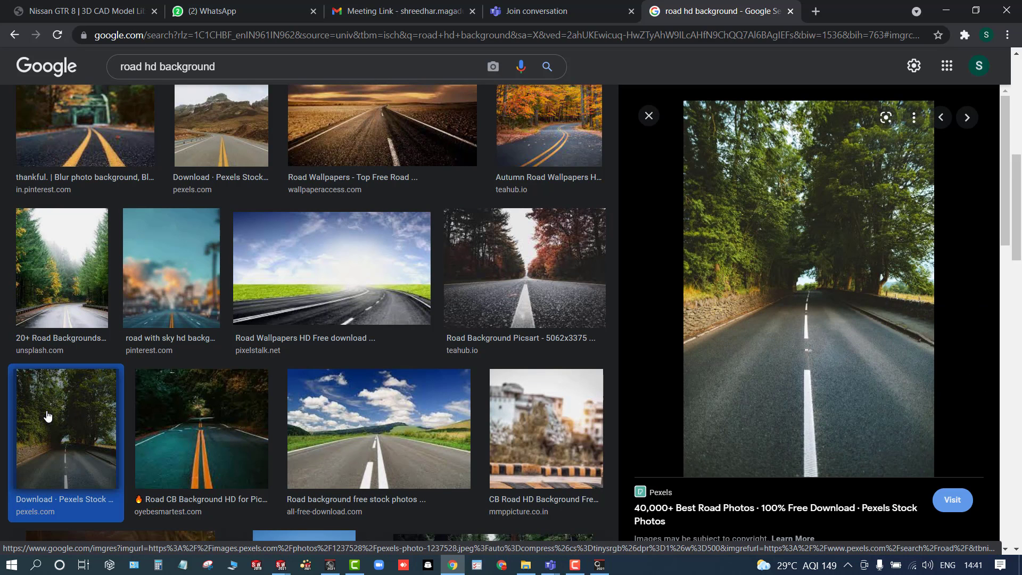
{"action": "right_click", "coordinate": [796, 260]}
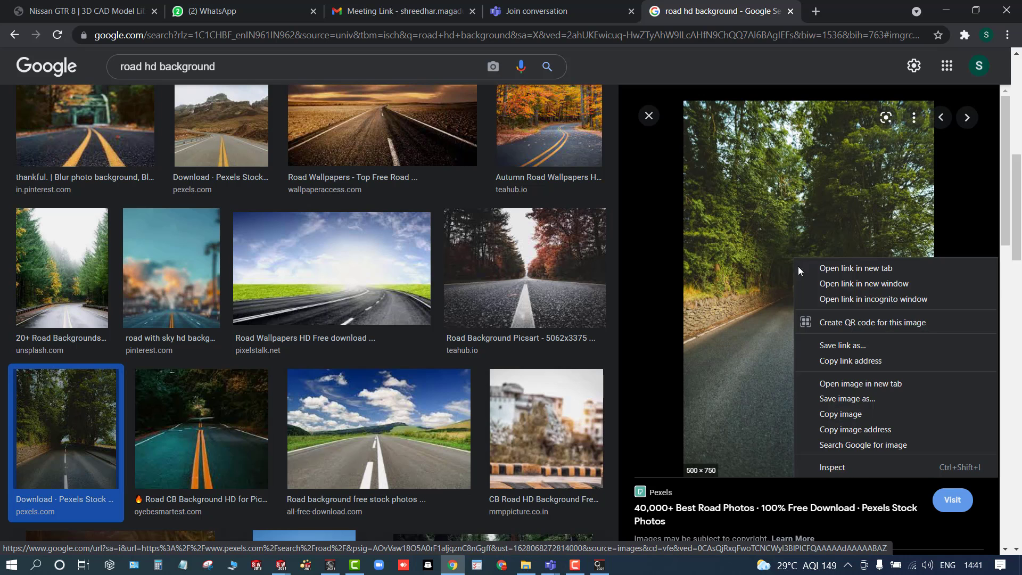
{"action": "left_click", "coordinate": [826, 400]}
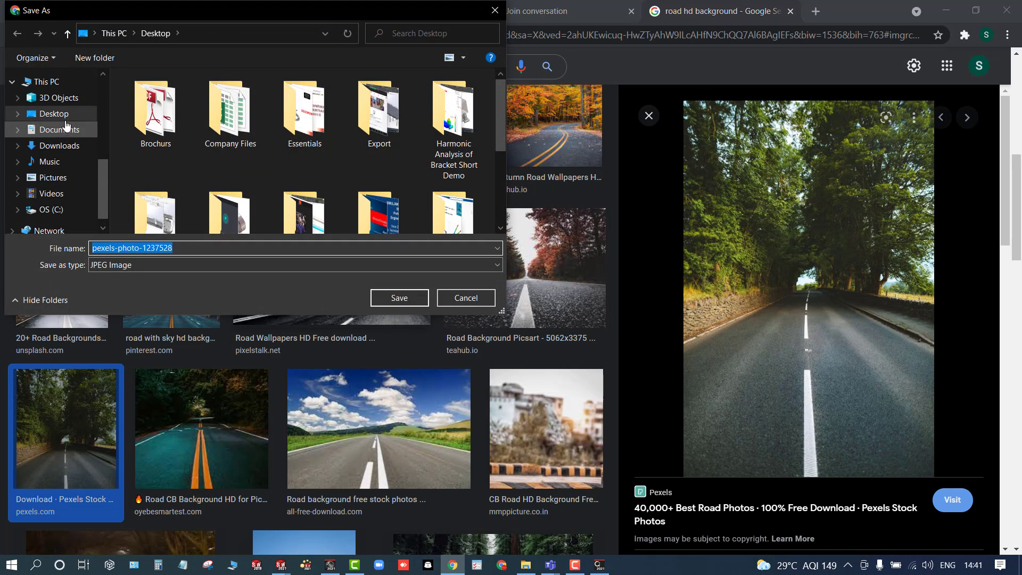
{"action": "left_click", "coordinate": [400, 298]}
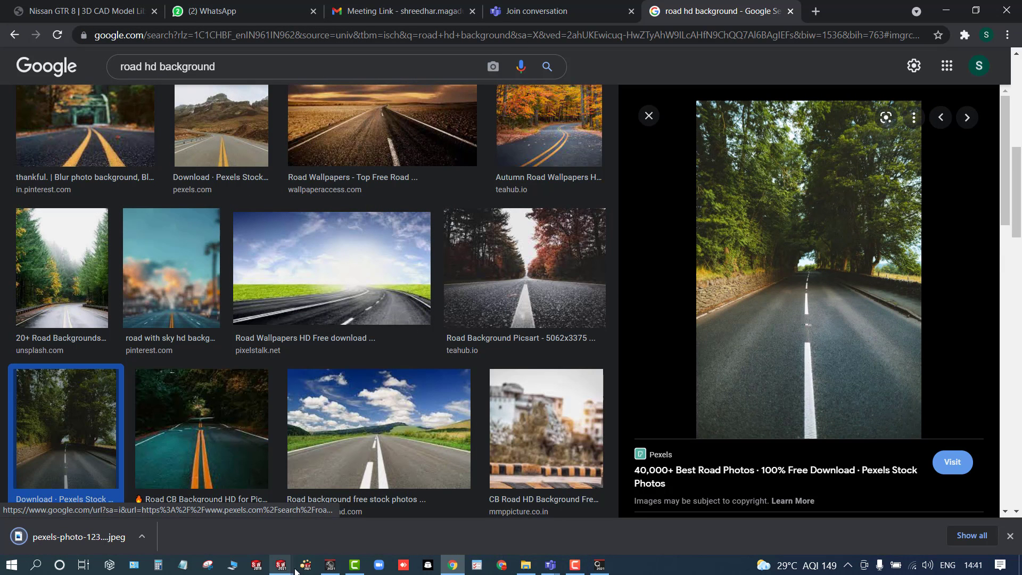
- Switch back to SOLIDWORKS Visualize and add pexels-photo-1237528 from the Desktop as a new backplate
{"action": "mouse_move", "coordinate": [330, 565]}
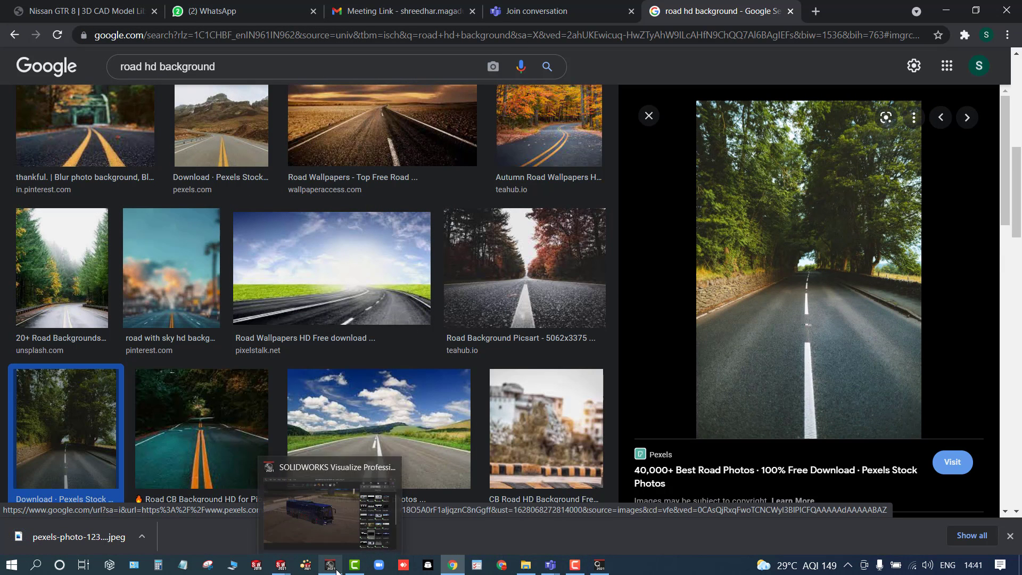
{"action": "left_click", "coordinate": [334, 504]}
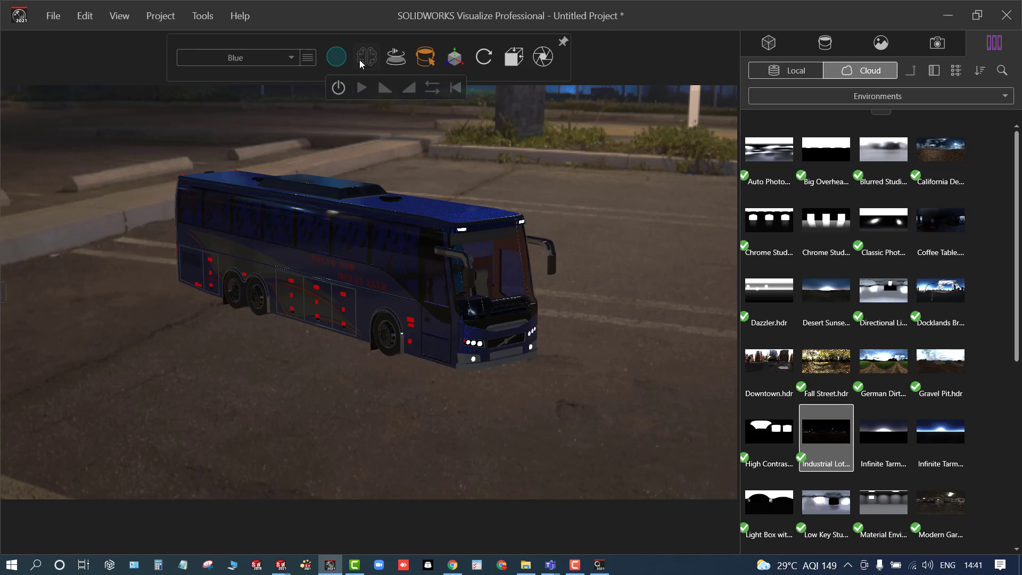
{"action": "left_click", "coordinate": [881, 45]}
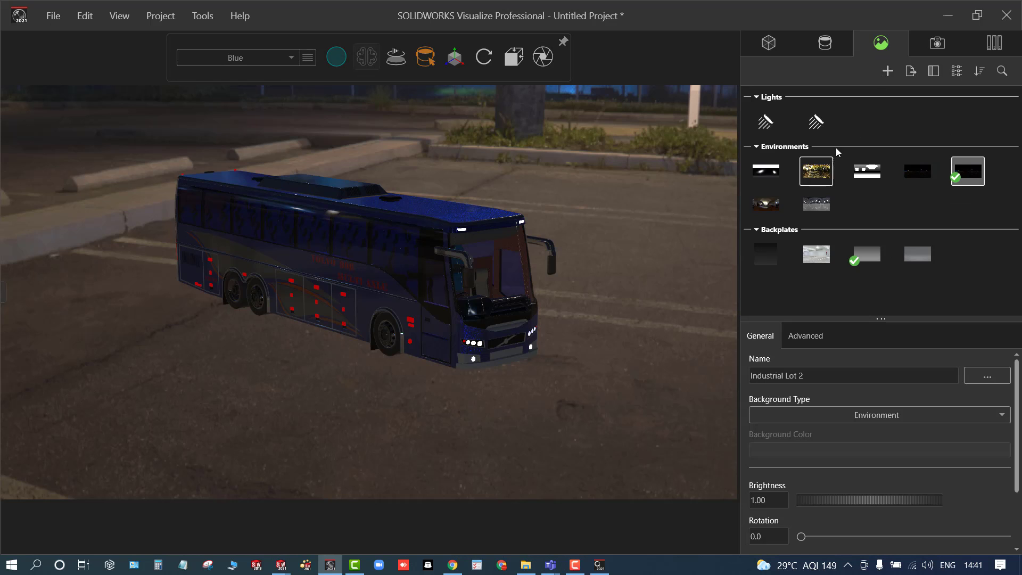
{"action": "left_click", "coordinate": [888, 71]}
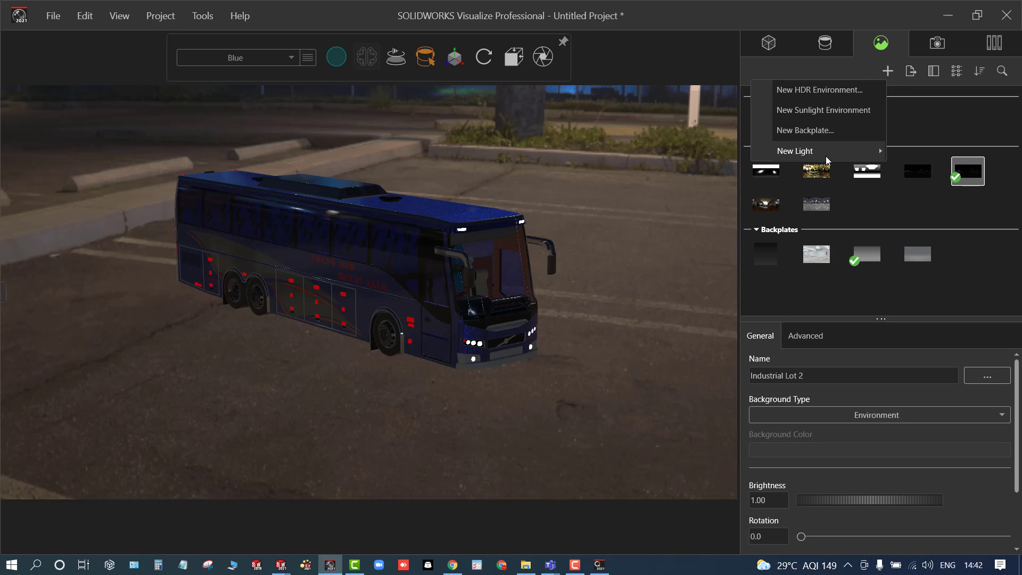
{"action": "left_click", "coordinate": [812, 132]}
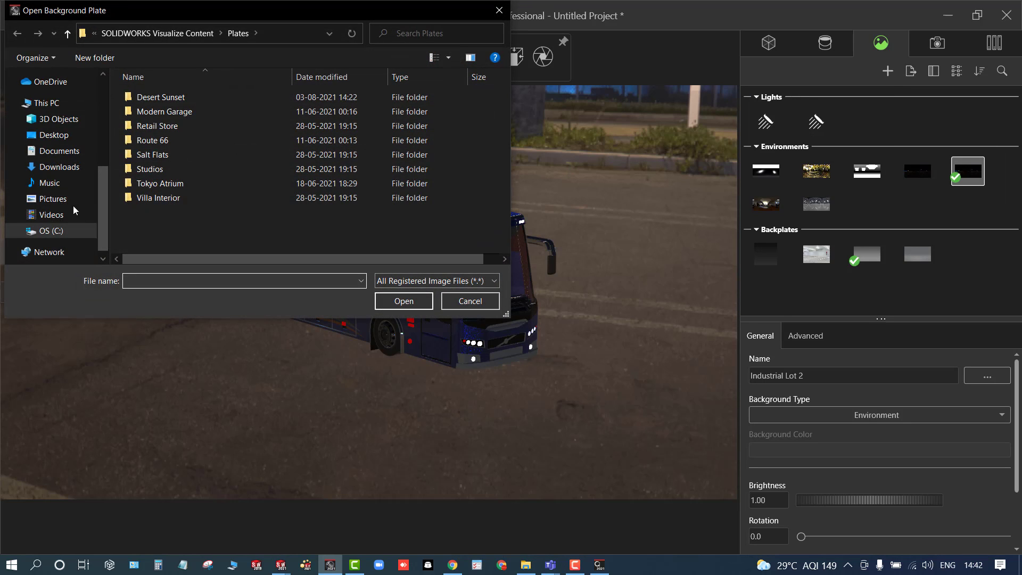
{"action": "left_click", "coordinate": [53, 135]}
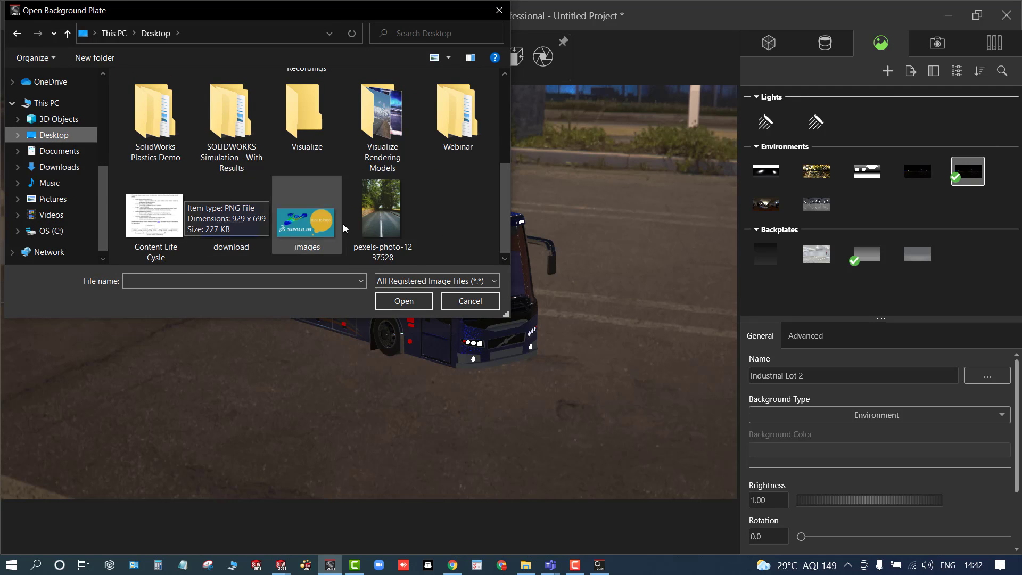
{"action": "left_click", "coordinate": [382, 213]}
{"action": "left_click", "coordinate": [404, 301]}
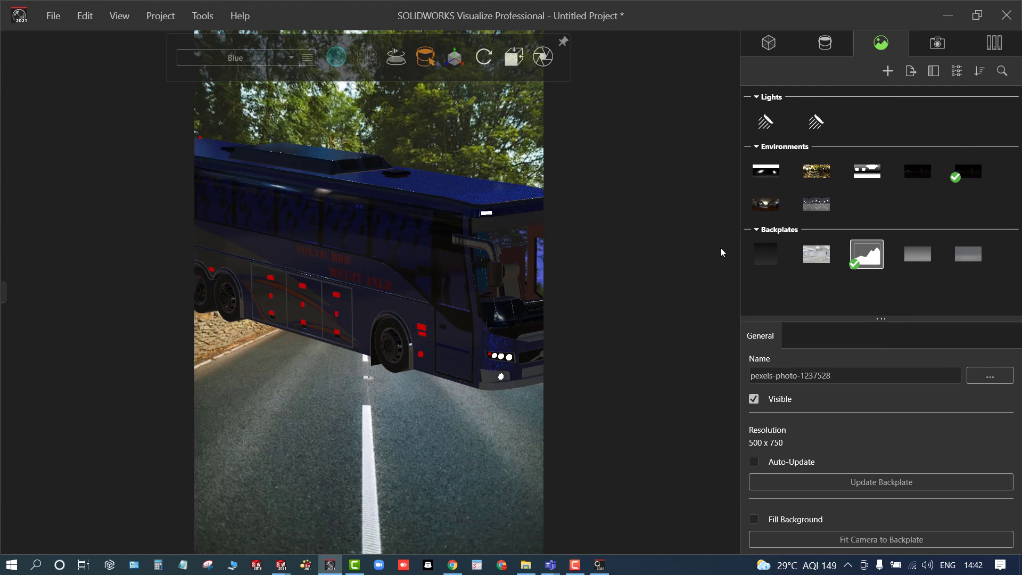
- Orbit and zoom the camera so the bus faces forward in the left lane of the road backplate
{"action": "middle_click_drag", "start_coordinate": [447, 365], "coordinate": [287, 335]}
{"action": "scroll", "coordinate": [497, 292], "scroll_direction": "down", "scroll_amount": 5}
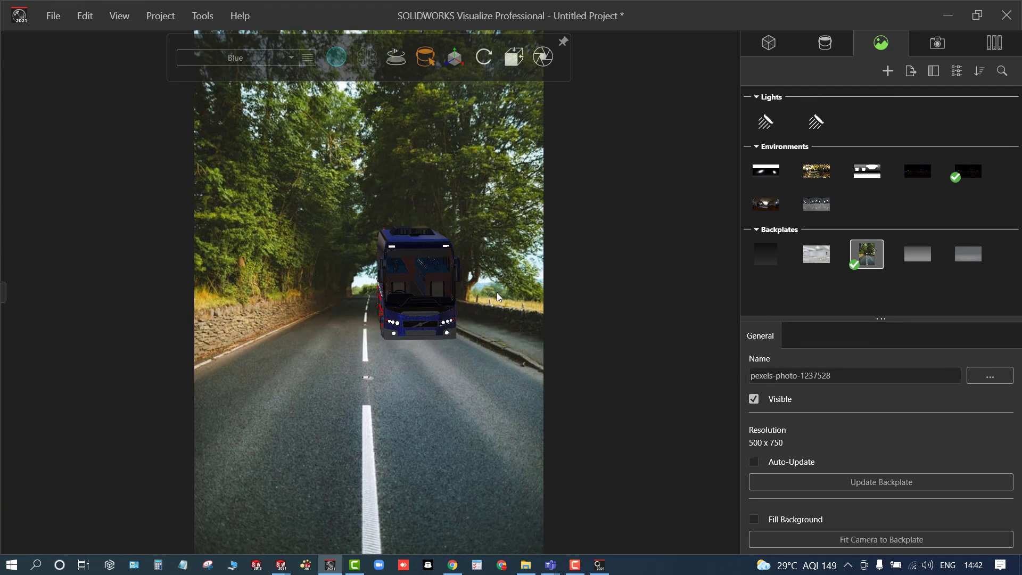
{"action": "scroll", "coordinate": [497, 294], "scroll_direction": "up", "scroll_amount": 4}
{"action": "middle_click_drag", "start_coordinate": [417, 270], "coordinate": [377, 302]}
{"action": "scroll", "coordinate": [420, 284], "scroll_direction": "down", "scroll_amount": 1}
{"action": "scroll", "coordinate": [419, 284], "scroll_direction": "up", "scroll_amount": 1}
{"action": "scroll", "coordinate": [429, 284], "scroll_direction": "down", "scroll_amount": 3}
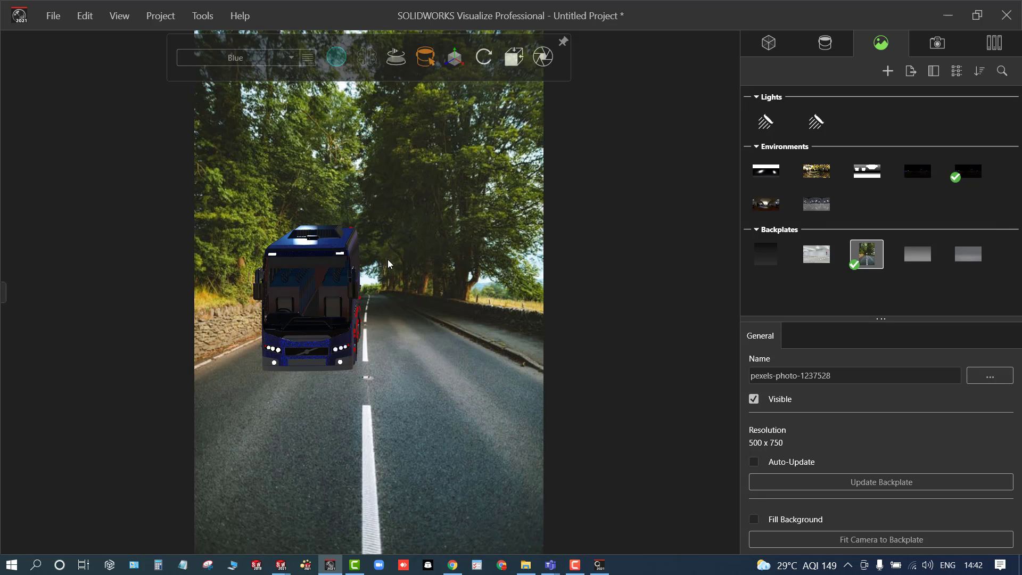
{"action": "middle_click_drag", "start_coordinate": [388, 261], "coordinate": [356, 305]}
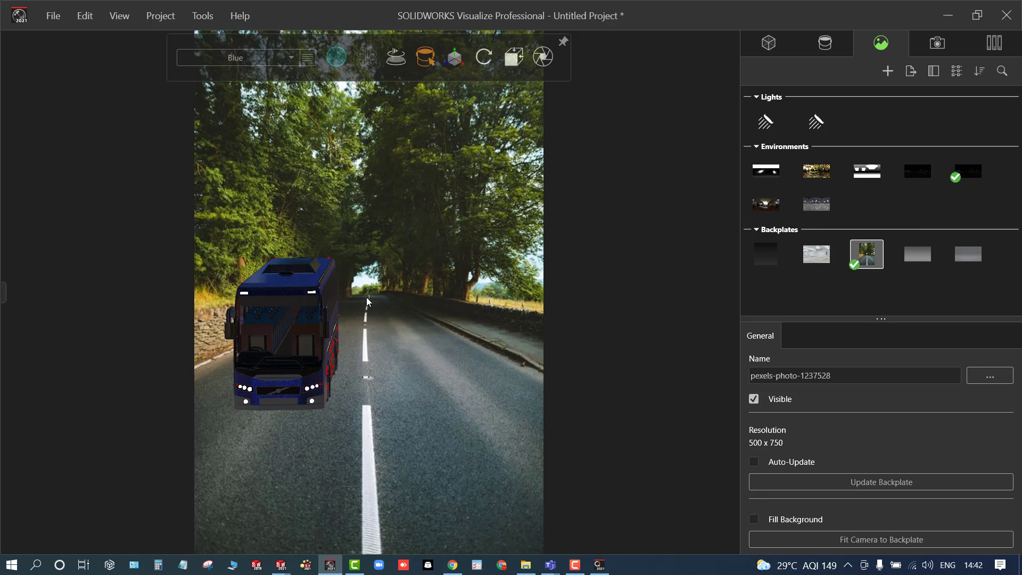
- Enable floor shadows, Reflect Other Models and Reflect In Other Models for the V0LV0 b9r (Default) model
{"action": "left_click", "coordinate": [782, 42]}
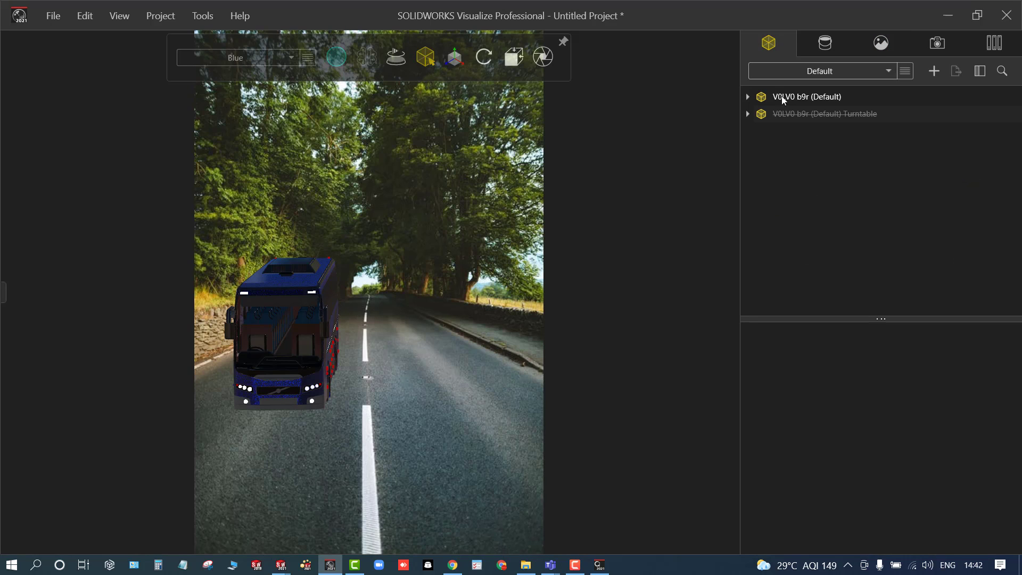
{"action": "left_click", "coordinate": [782, 100]}
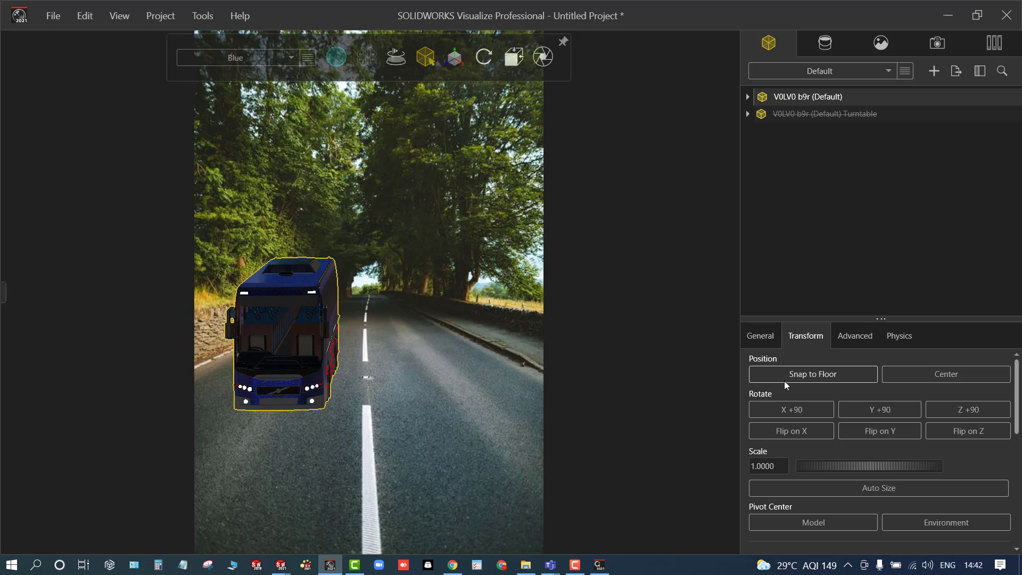
{"action": "left_click", "coordinate": [852, 335]}
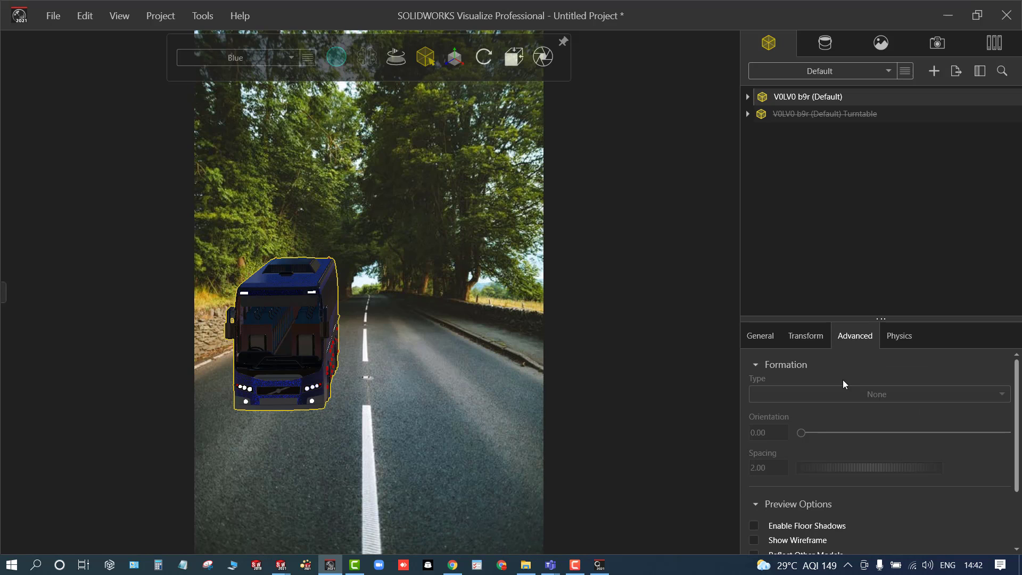
{"action": "left_click", "coordinate": [755, 526]}
{"action": "scroll", "coordinate": [806, 509], "scroll_direction": "down", "scroll_amount": 2}
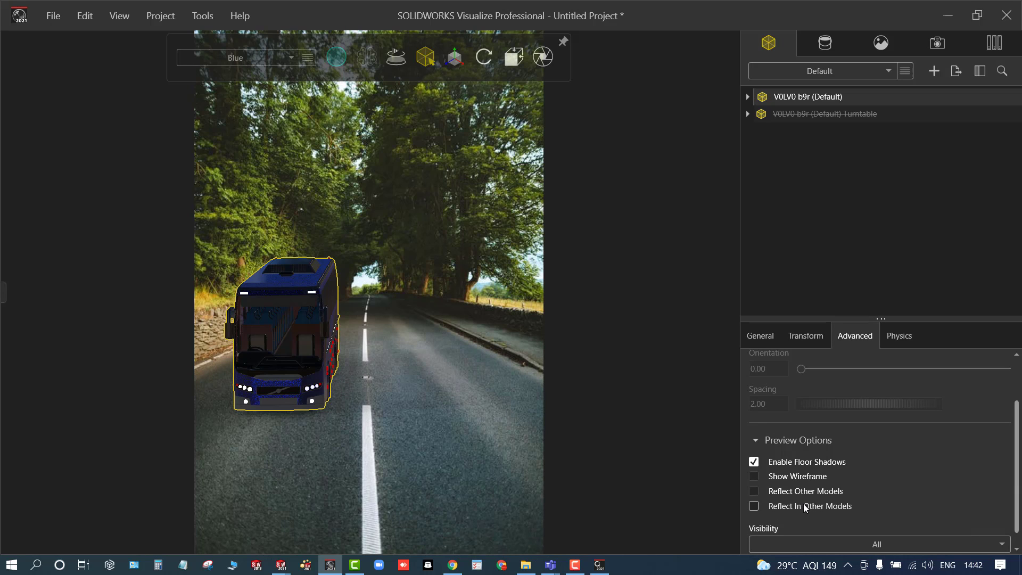
{"action": "left_click", "coordinate": [755, 492]}
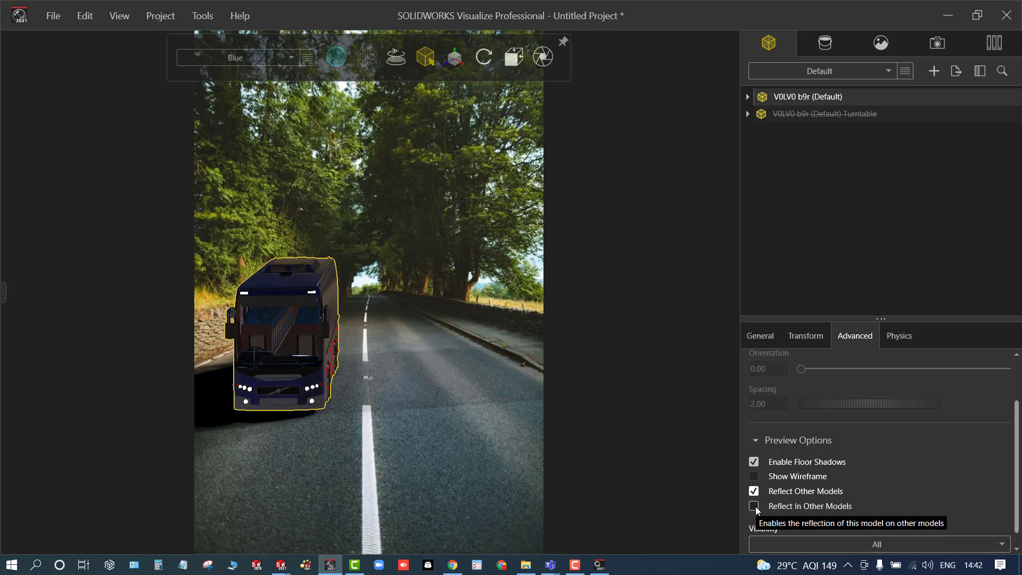
{"action": "left_click", "coordinate": [755, 507]}
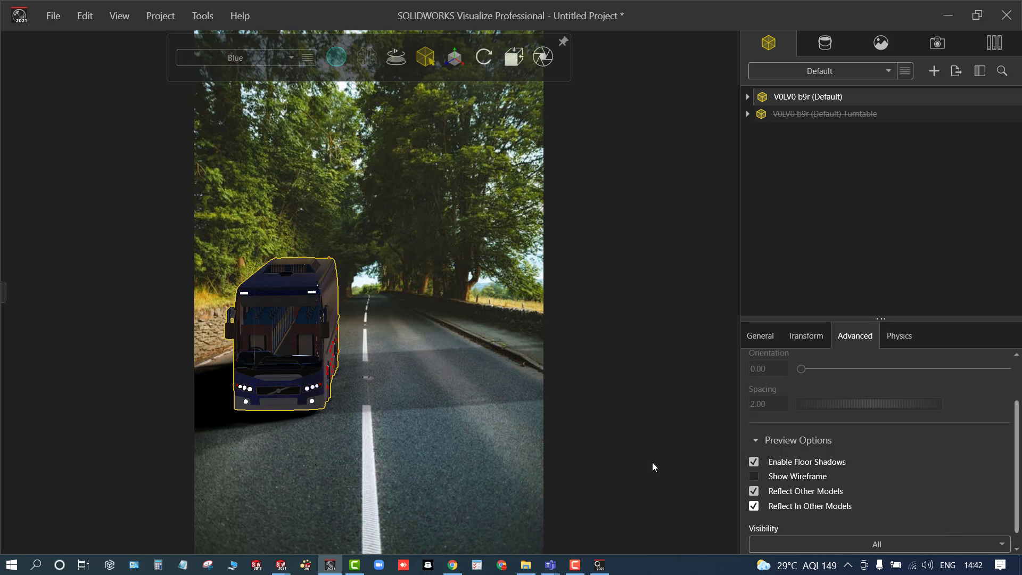
- Fine-tune the bus's placement in the left lane, deselect the model and switch the viewport to ray-traced rendering
{"action": "left_click_drag", "start_coordinate": [261, 381], "coordinate": [269, 383]}
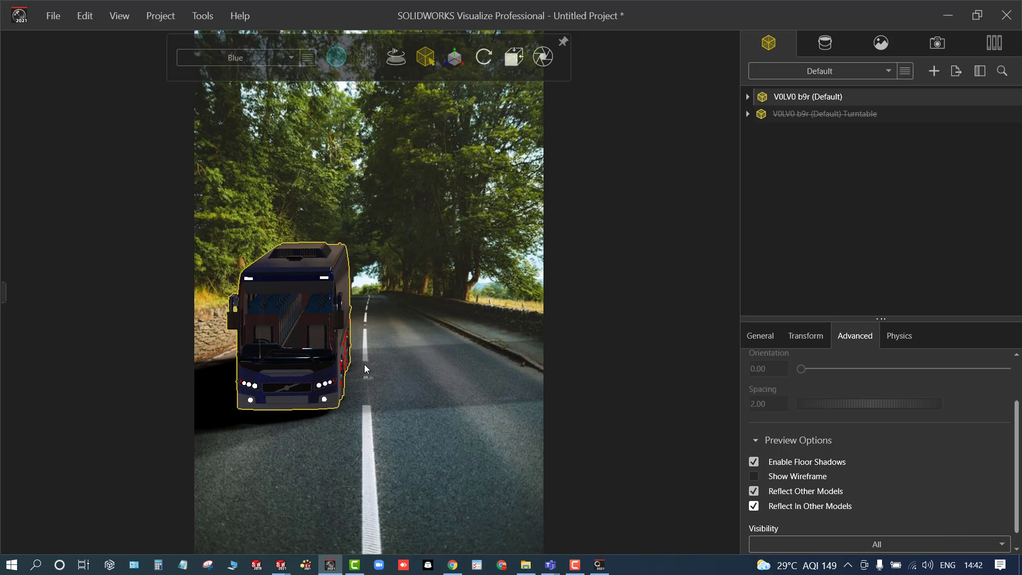
{"action": "scroll", "coordinate": [365, 364], "scroll_direction": "up", "scroll_amount": 1}
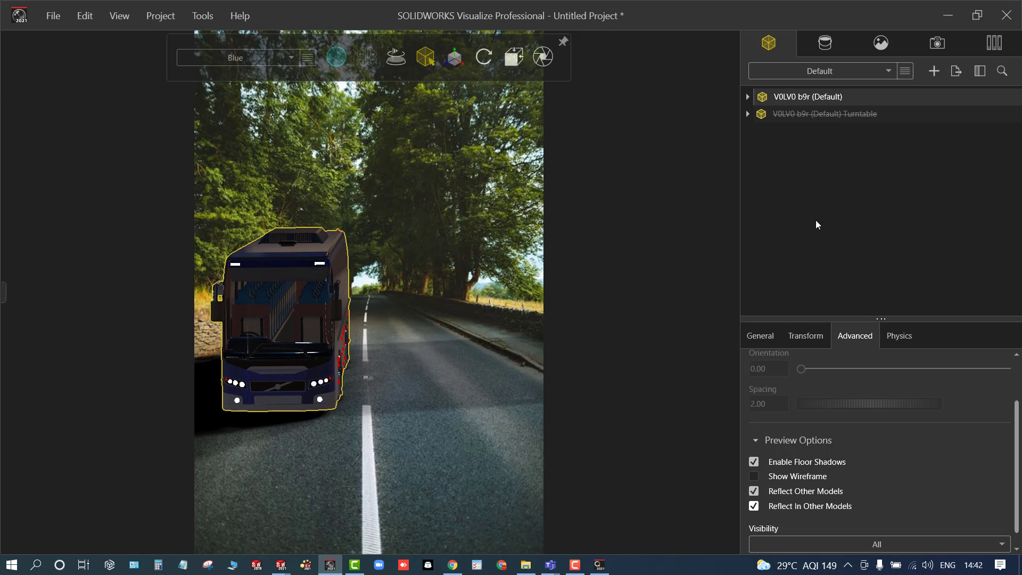
{"action": "left_click", "coordinate": [816, 219]}
{"action": "mouse_move", "coordinate": [346, 68]}
{"action": "left_click", "coordinate": [349, 88]}
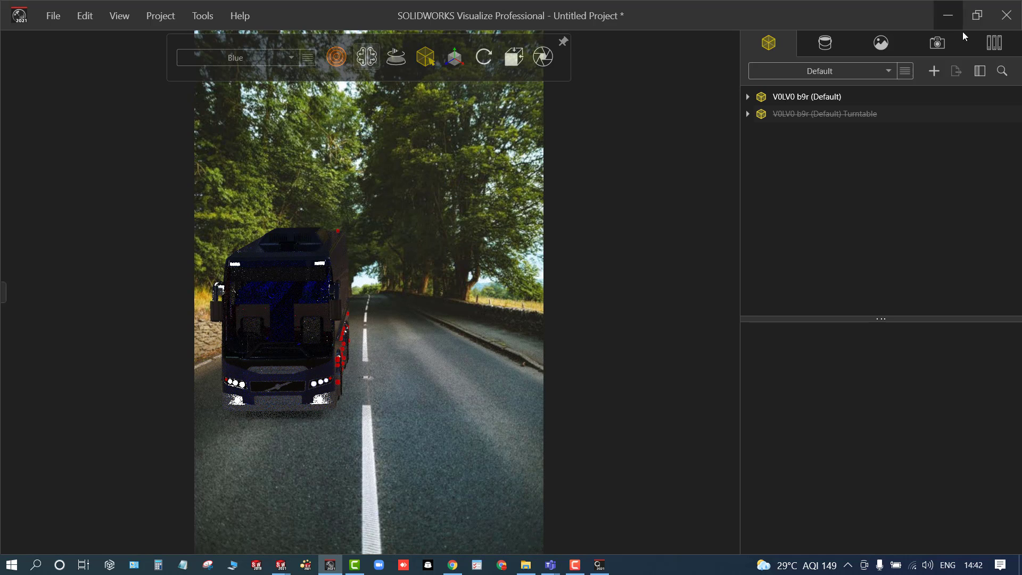
- Try the Auto Photo Studio environment from the cloud library on the scene and replace it with Blurred Studio
{"action": "left_click", "coordinate": [995, 44]}
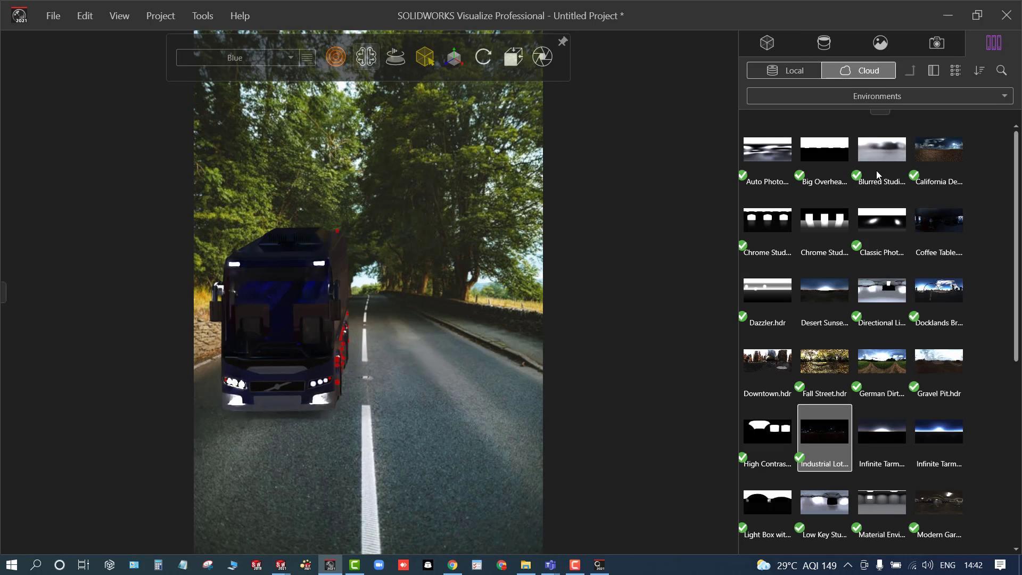
{"action": "left_click_drag", "start_coordinate": [762, 150], "coordinate": [526, 177]}
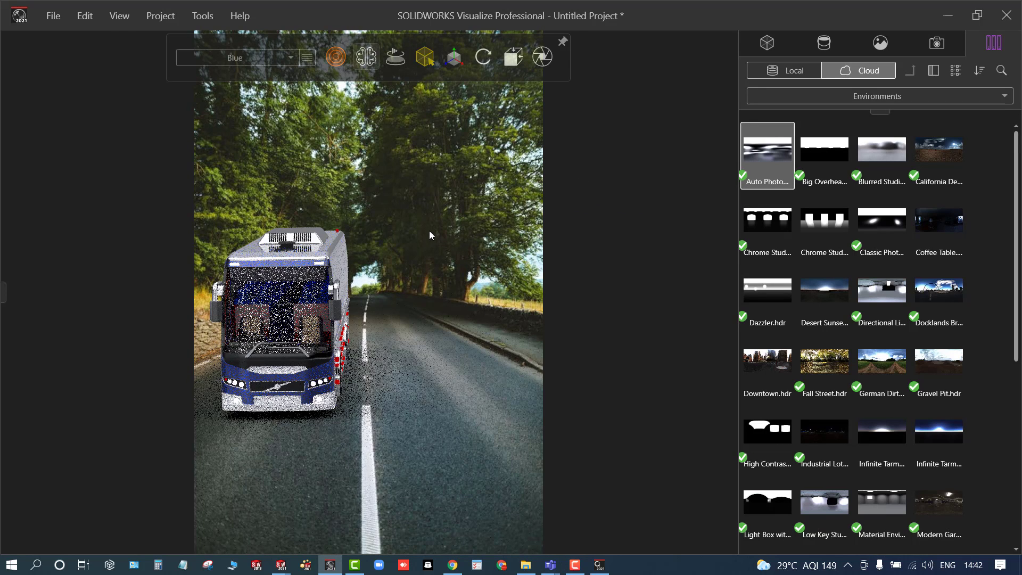
{"action": "left_click", "coordinate": [879, 149]}
{"action": "left_click_drag", "start_coordinate": [879, 159], "coordinate": [463, 216]}
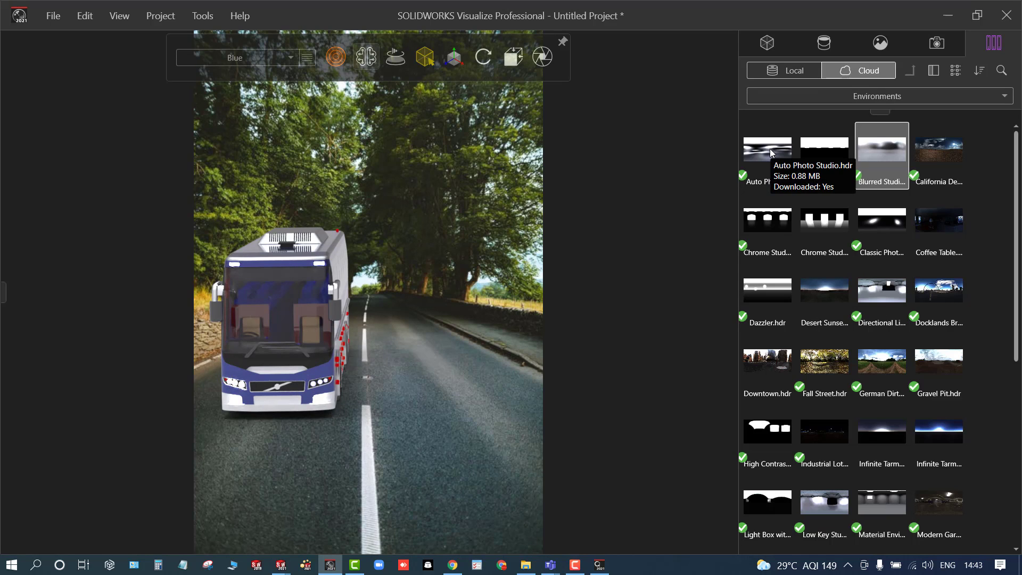
- Show the scene's lights and environments and return the viewport to Preview rendering
{"action": "left_click", "coordinate": [881, 44]}
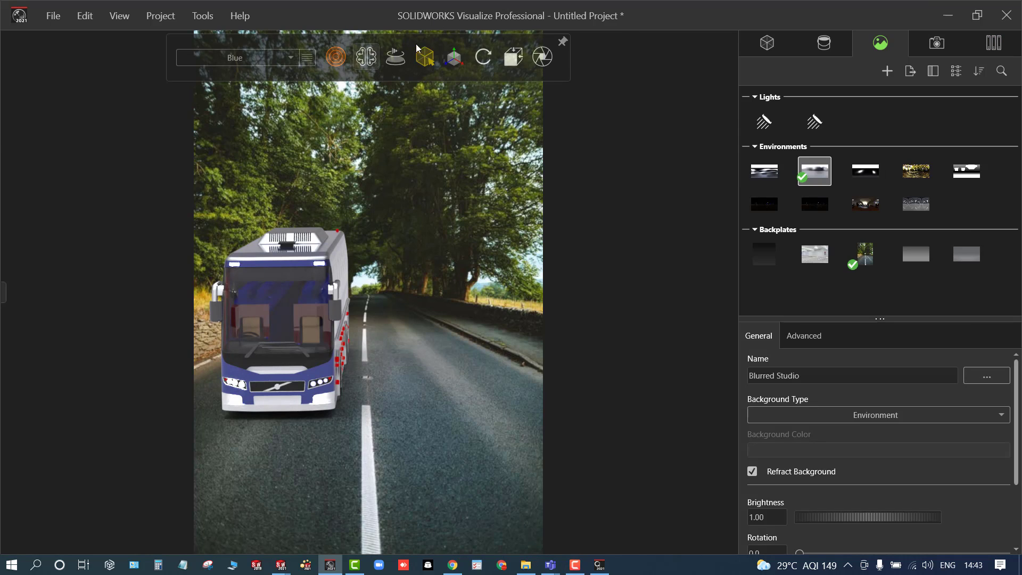
{"action": "mouse_move", "coordinate": [336, 56]}
{"action": "left_click", "coordinate": [304, 90]}
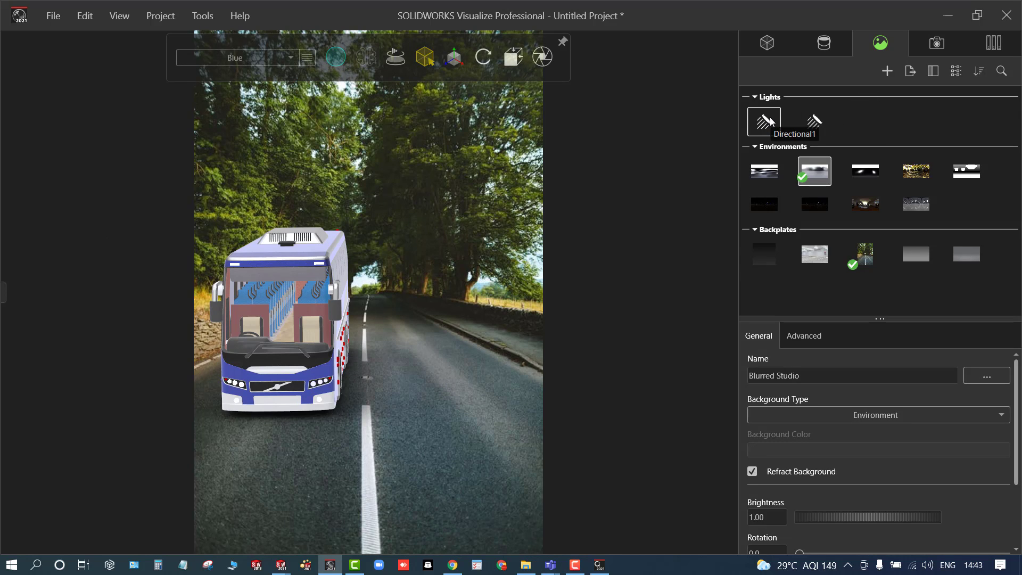
{"action": "left_click", "coordinate": [887, 71]}
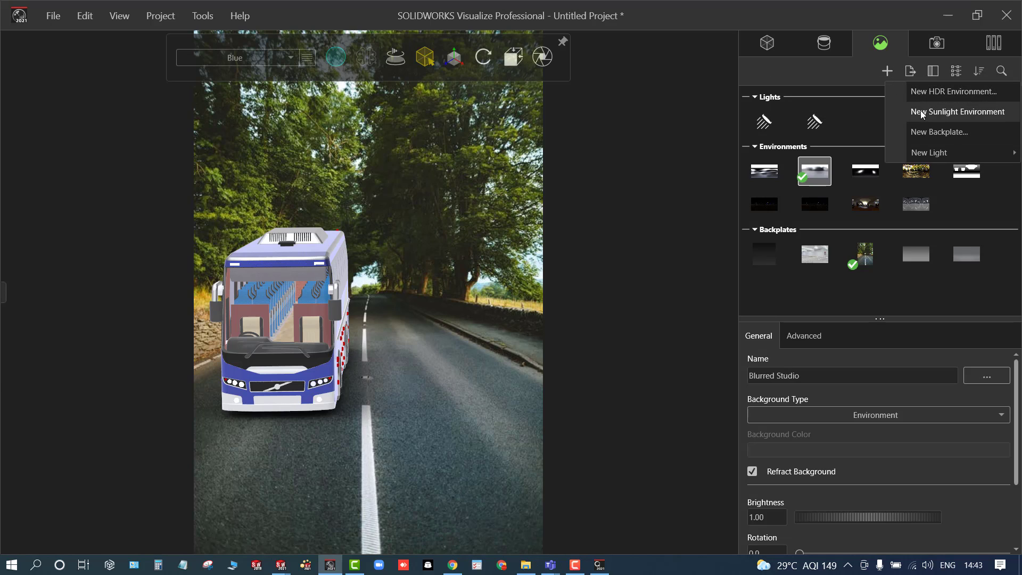
{"action": "mouse_move", "coordinate": [923, 153]}
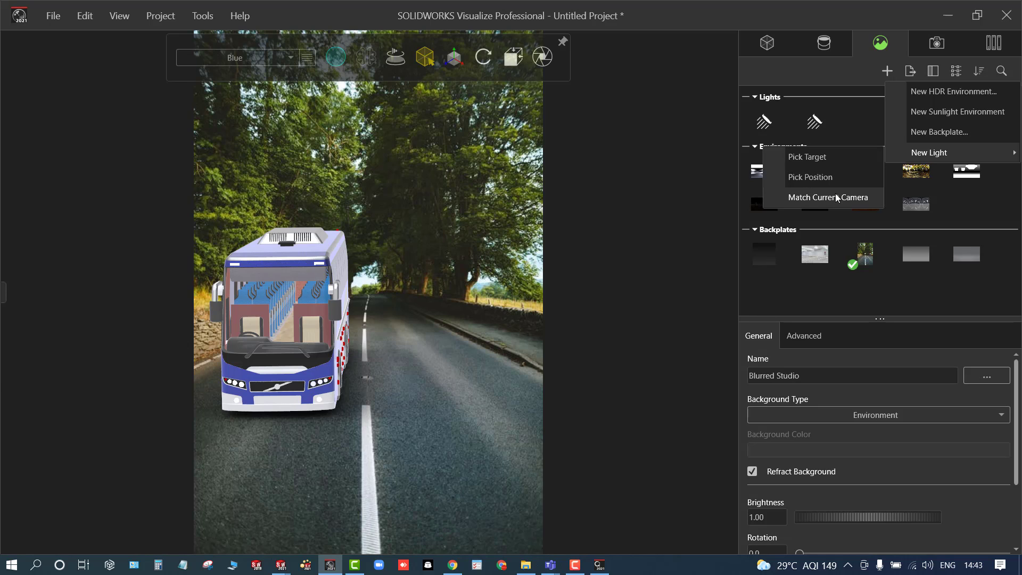
{"action": "left_click", "coordinate": [793, 286]}
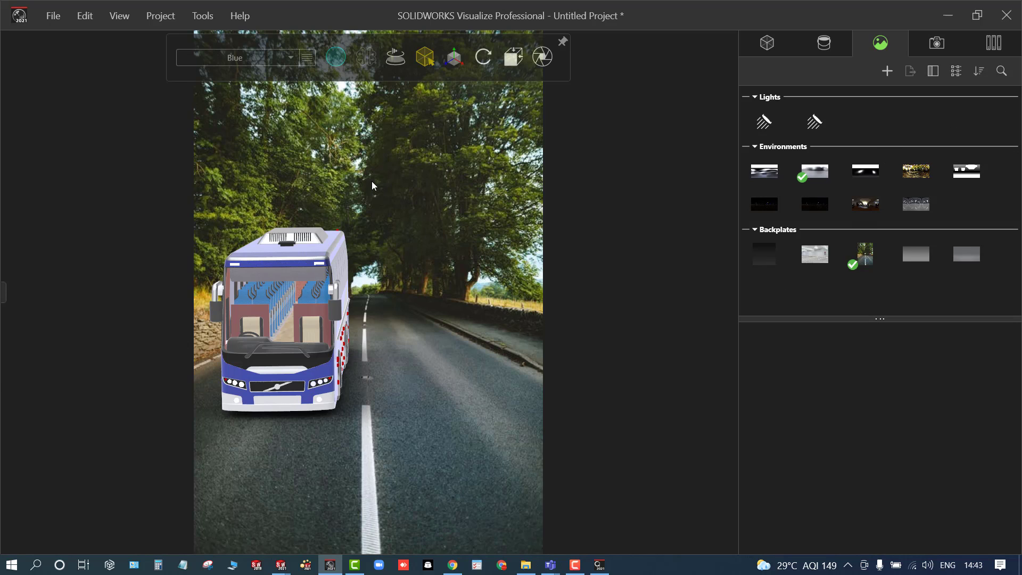
- Add a new area light with Pick Position, placing it just beside the bus's roof
{"action": "left_click_drag", "start_coordinate": [373, 182], "coordinate": [375, 183]}
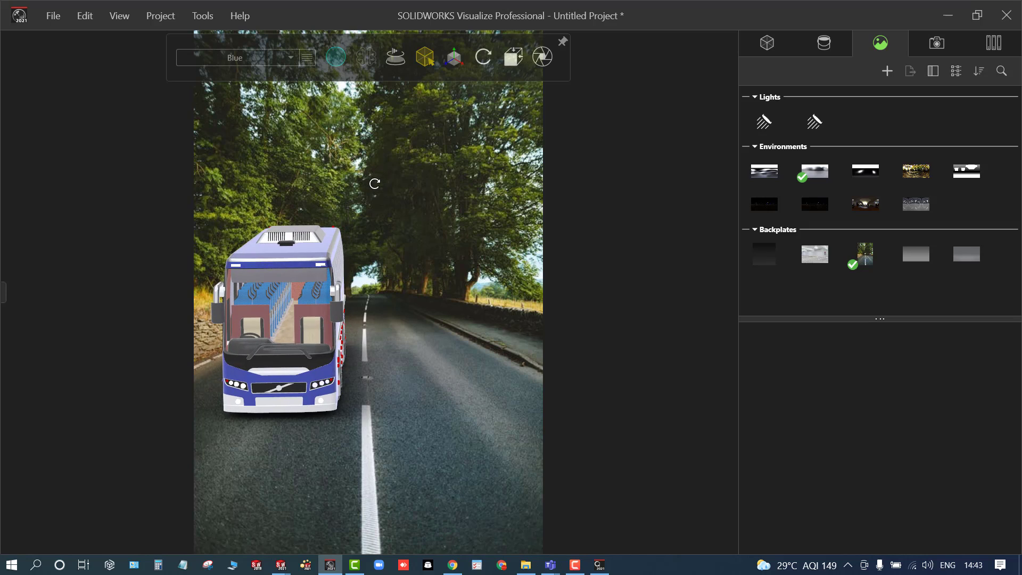
{"action": "left_click", "coordinate": [887, 71]}
{"action": "mouse_move", "coordinate": [841, 154]}
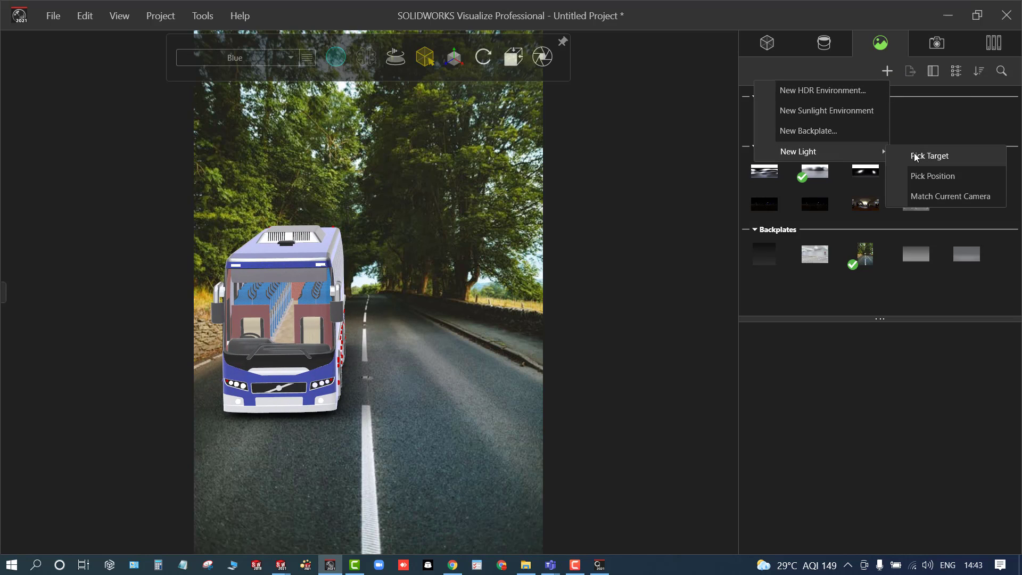
{"action": "left_click", "coordinate": [925, 180]}
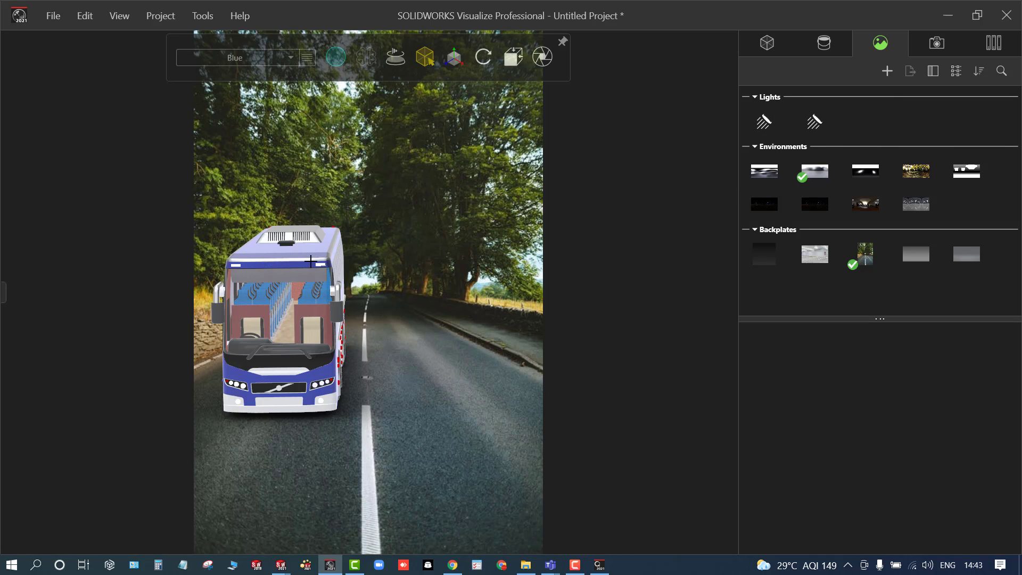
{"action": "left_click", "coordinate": [371, 219]}
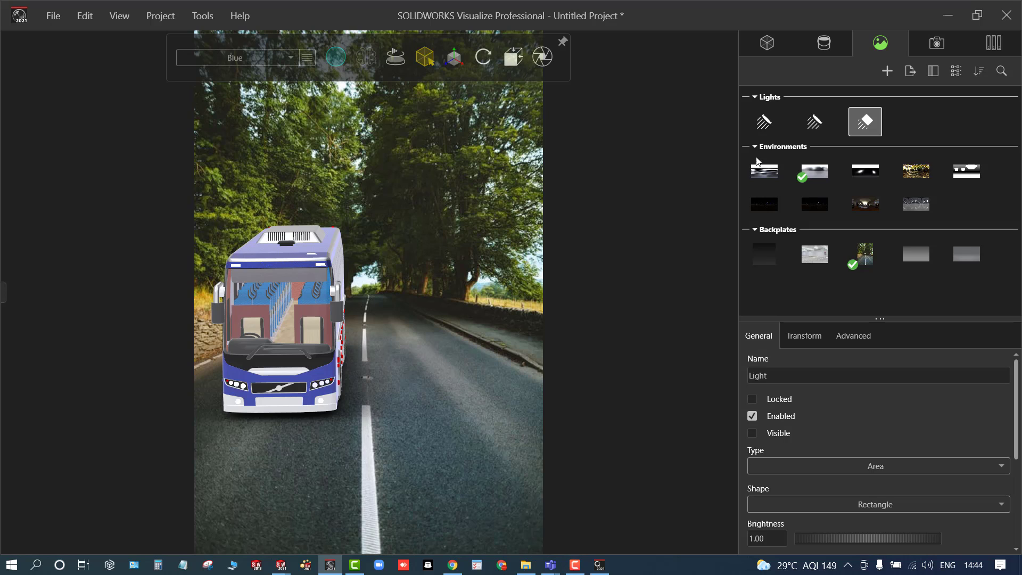
- Add a second area light with Pick Target, aiming it at the bus's front near the headlight
{"action": "left_click", "coordinate": [887, 73]}
{"action": "mouse_move", "coordinate": [851, 161]}
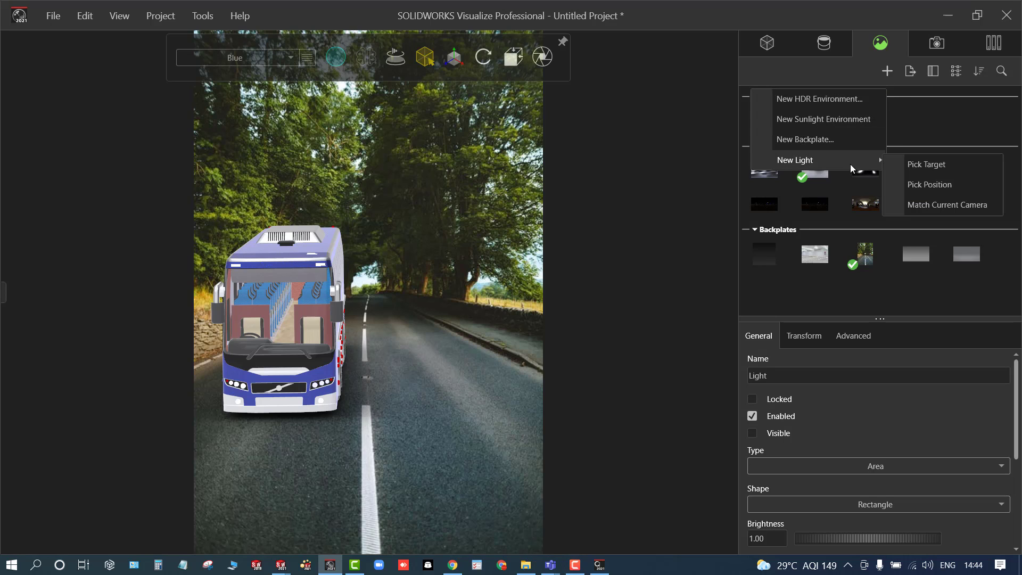
{"action": "left_click", "coordinate": [922, 165]}
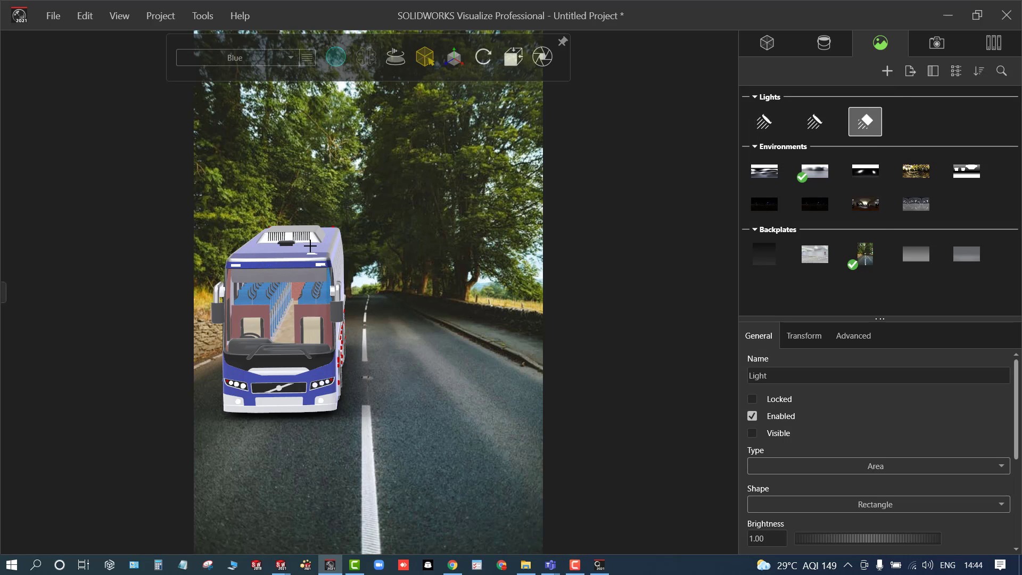
{"action": "left_click", "coordinate": [315, 340]}
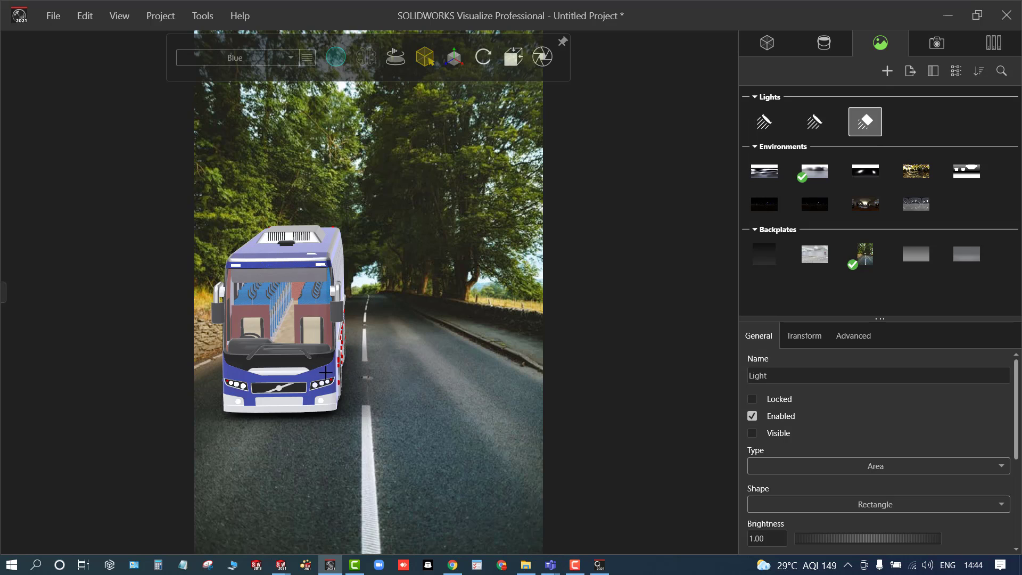
{"action": "left_click", "coordinate": [385, 373]}
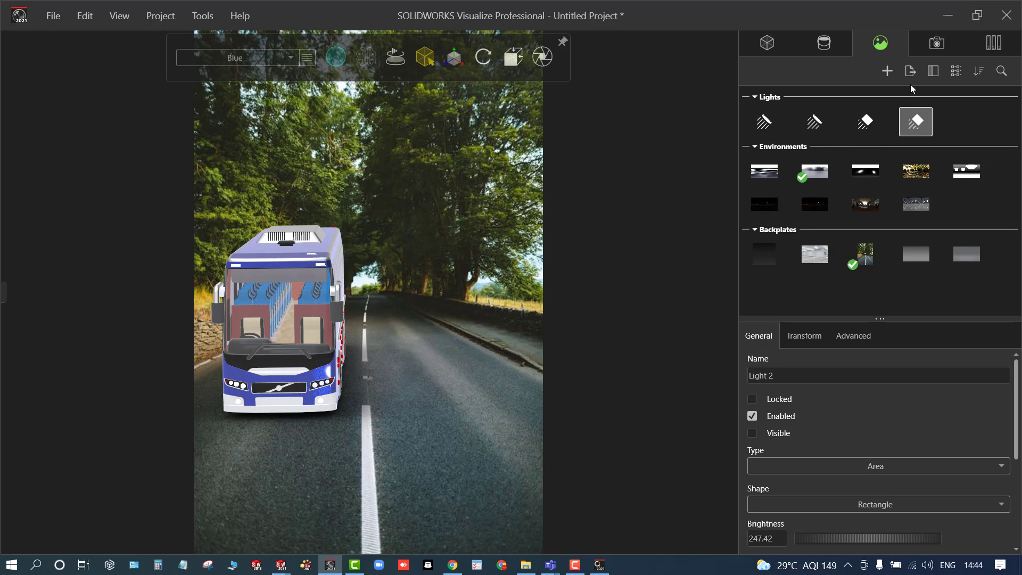
- Add a third area light with Pick Position, placing it in front of the trees beside the bus
{"action": "left_click", "coordinate": [887, 71]}
{"action": "left_click", "coordinate": [863, 171]}
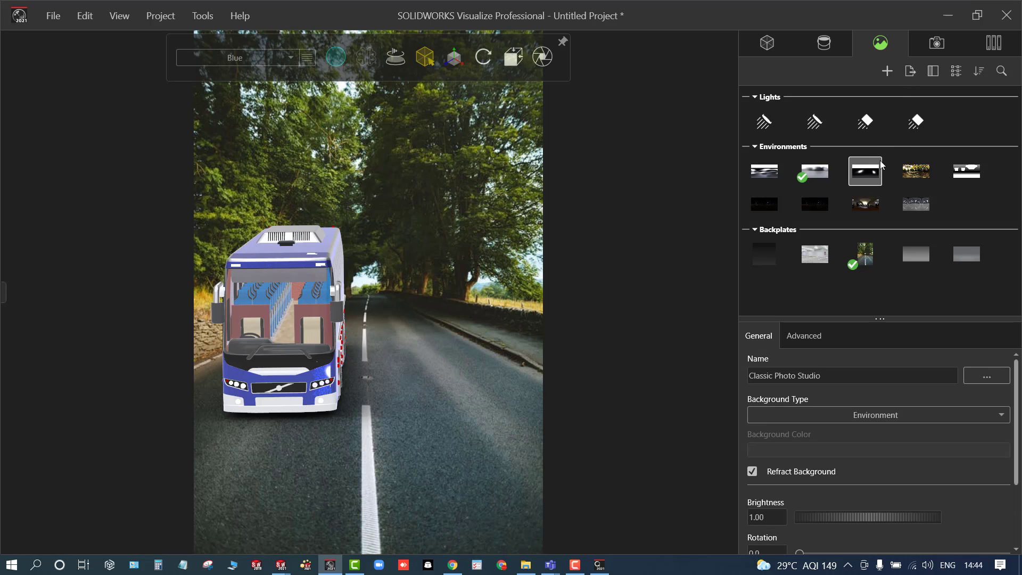
{"action": "left_click", "coordinate": [962, 107]}
{"action": "left_click", "coordinate": [894, 73]}
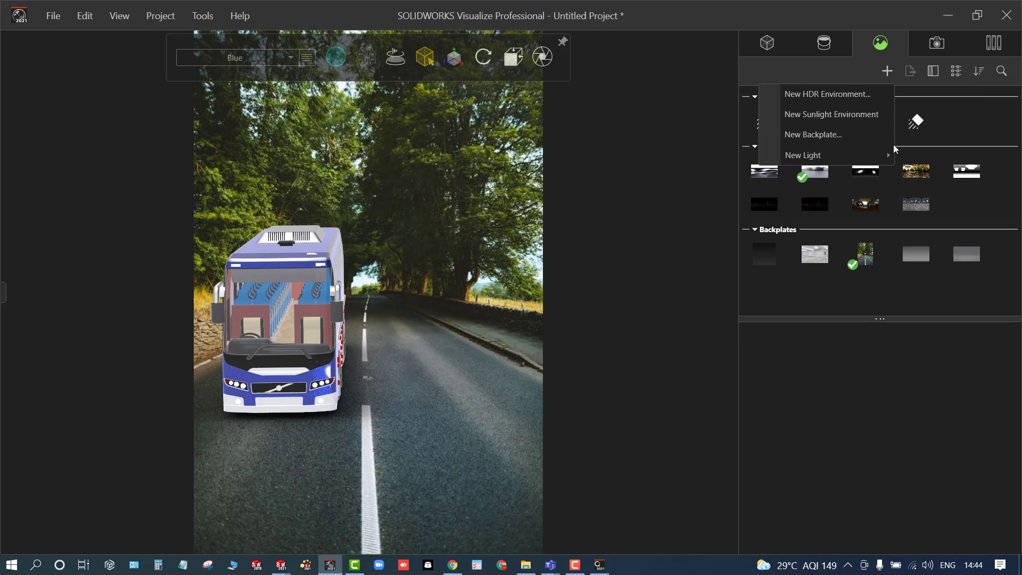
{"action": "mouse_move", "coordinate": [863, 152]}
{"action": "left_click", "coordinate": [937, 181]}
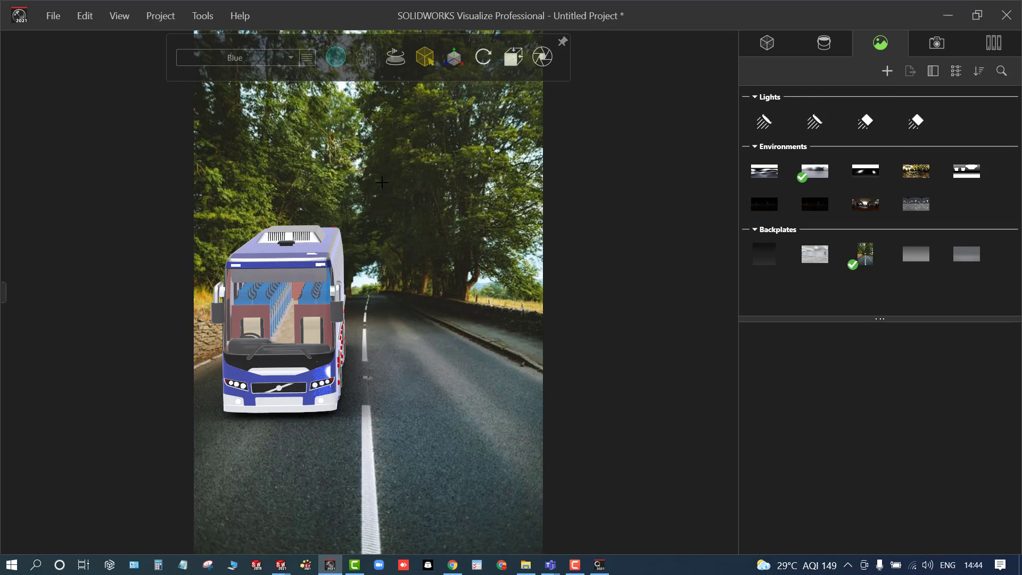
{"action": "left_click", "coordinate": [379, 226]}
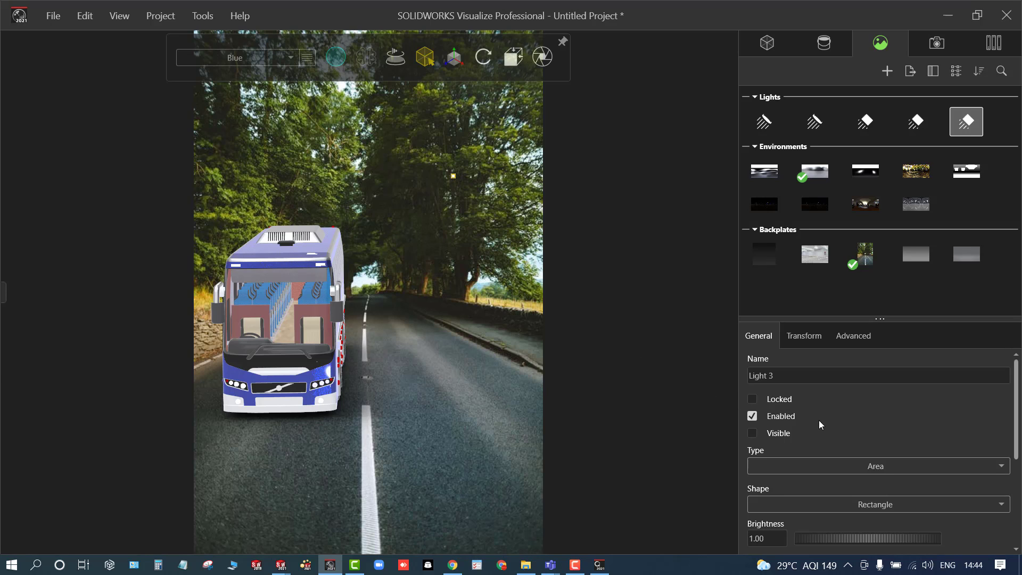
- Check the type options of the third light and view the bus more directly from the front
{"action": "scroll", "coordinate": [819, 423], "scroll_direction": "down", "scroll_amount": 1}
{"action": "left_click", "coordinate": [818, 434]}
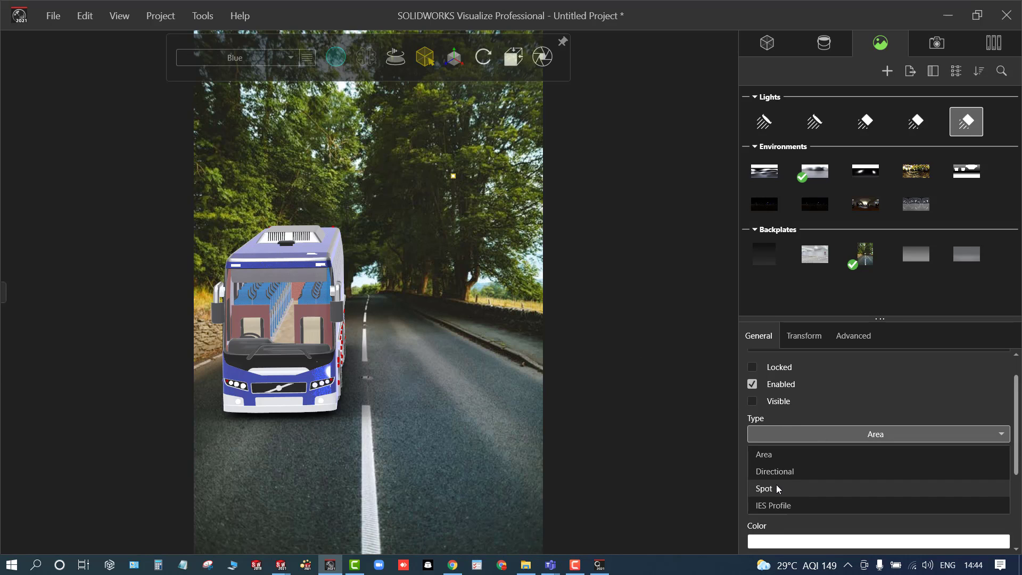
{"action": "left_click", "coordinate": [828, 395]}
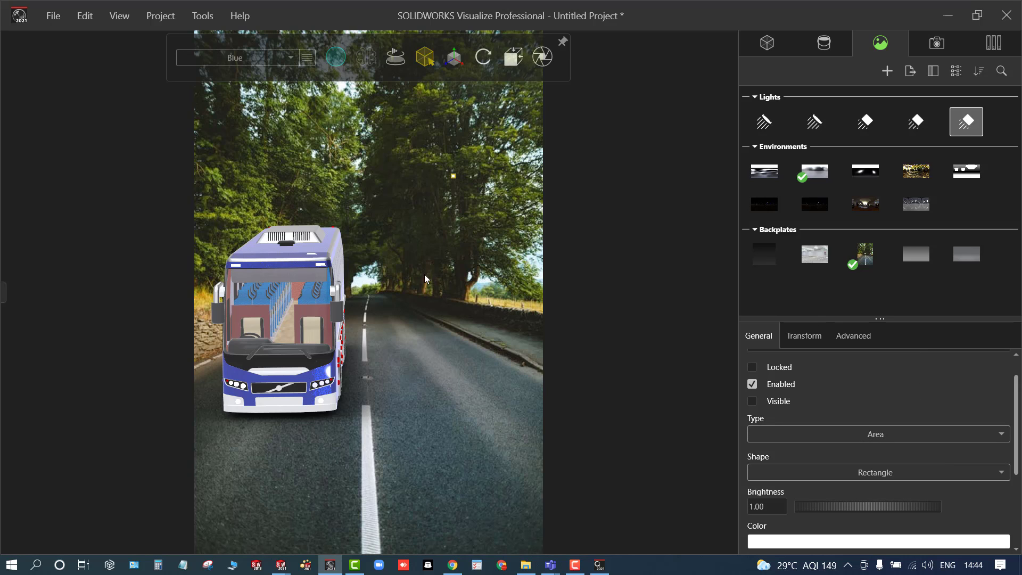
{"action": "left_click_drag", "start_coordinate": [424, 276], "coordinate": [454, 261]}
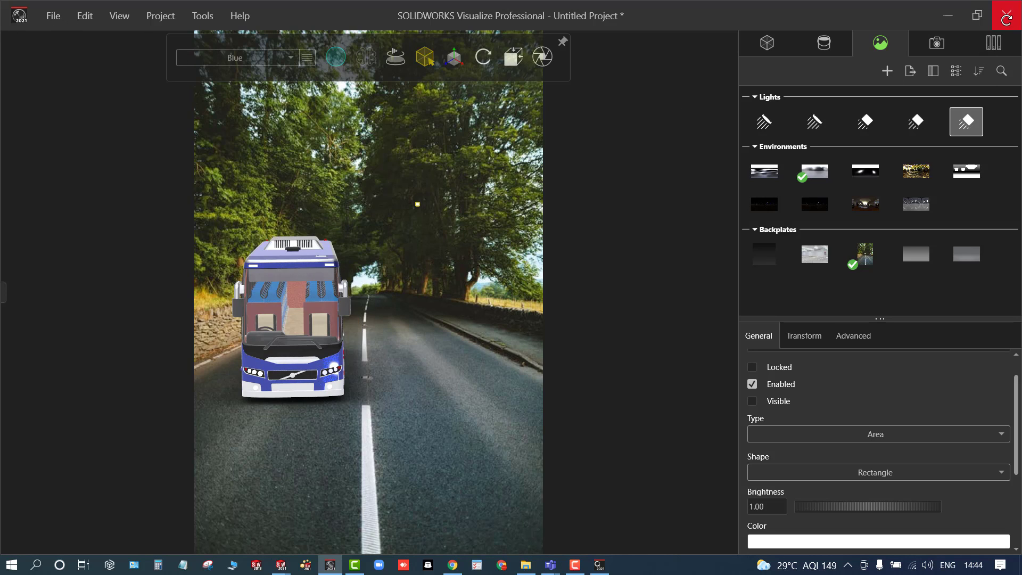
- Close the bus render project without saving it, and close the Volvo B9R bus part in SOLIDWORKS
{"action": "left_click", "coordinate": [1006, 16]}
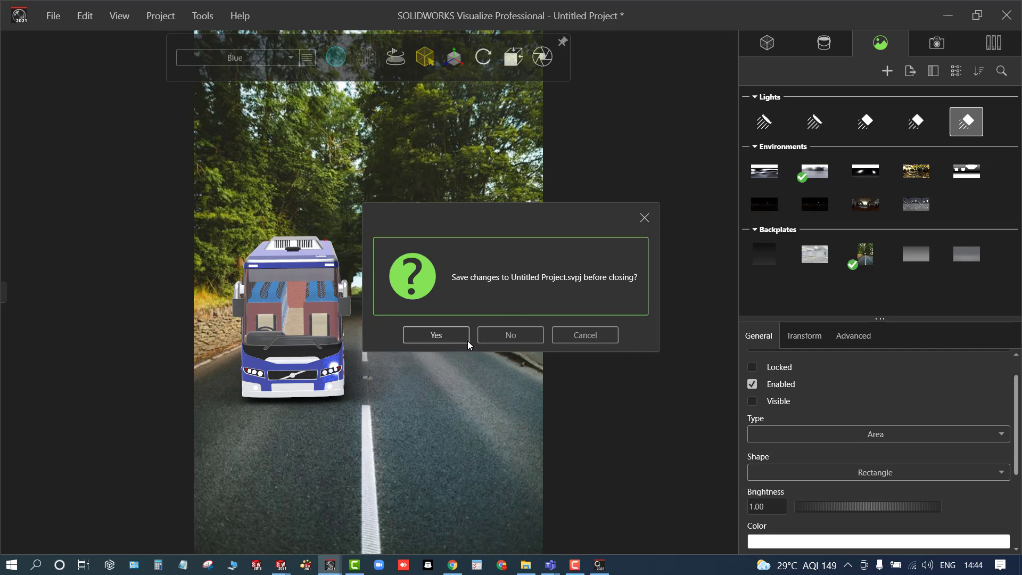
{"action": "left_click", "coordinate": [510, 335]}
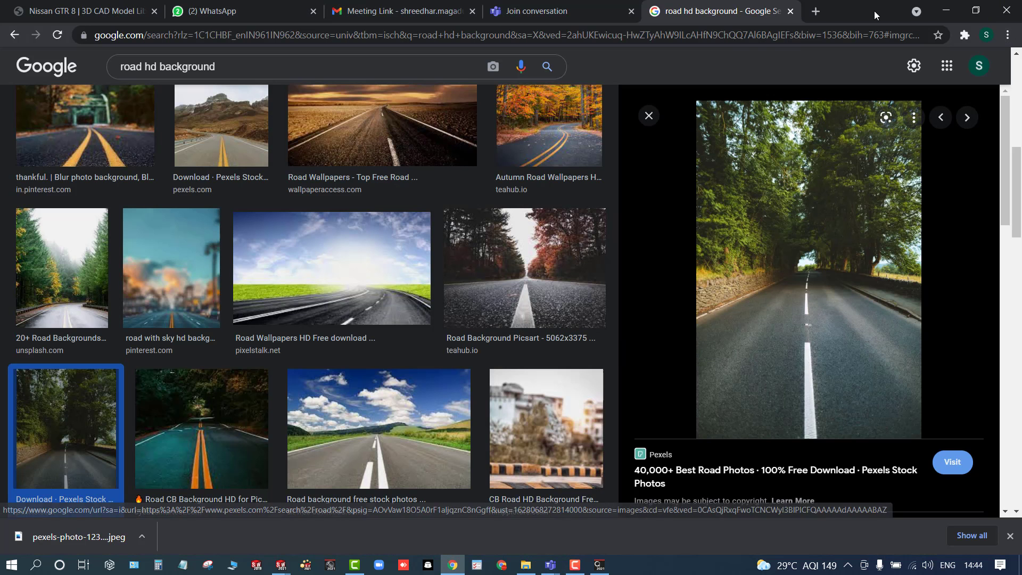
{"action": "left_click", "coordinate": [791, 12]}
{"action": "left_click", "coordinate": [946, 11]}
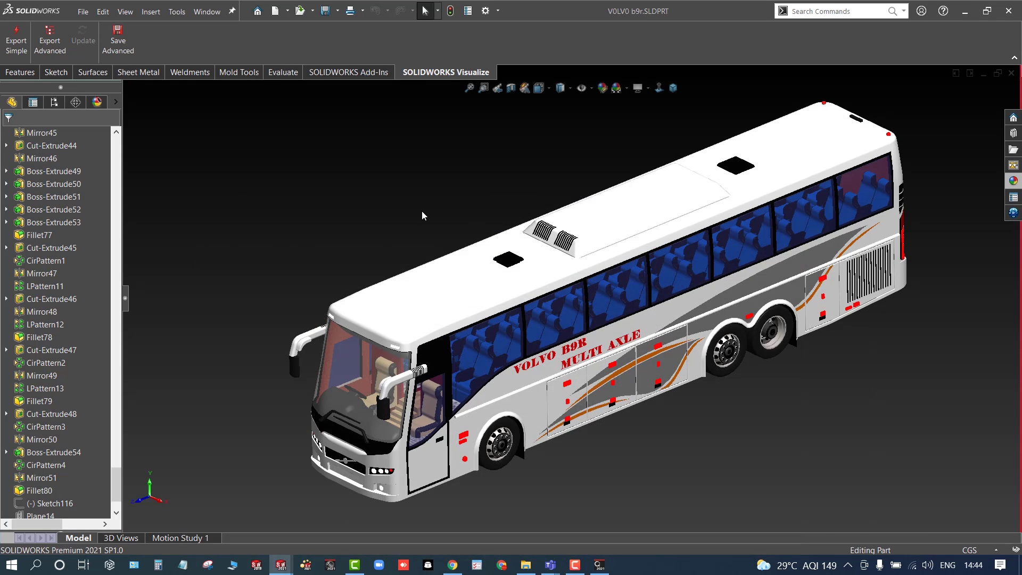
{"action": "middle_click_drag", "start_coordinate": [423, 214], "coordinate": [479, 199]}
{"action": "left_click", "coordinate": [1012, 73]}
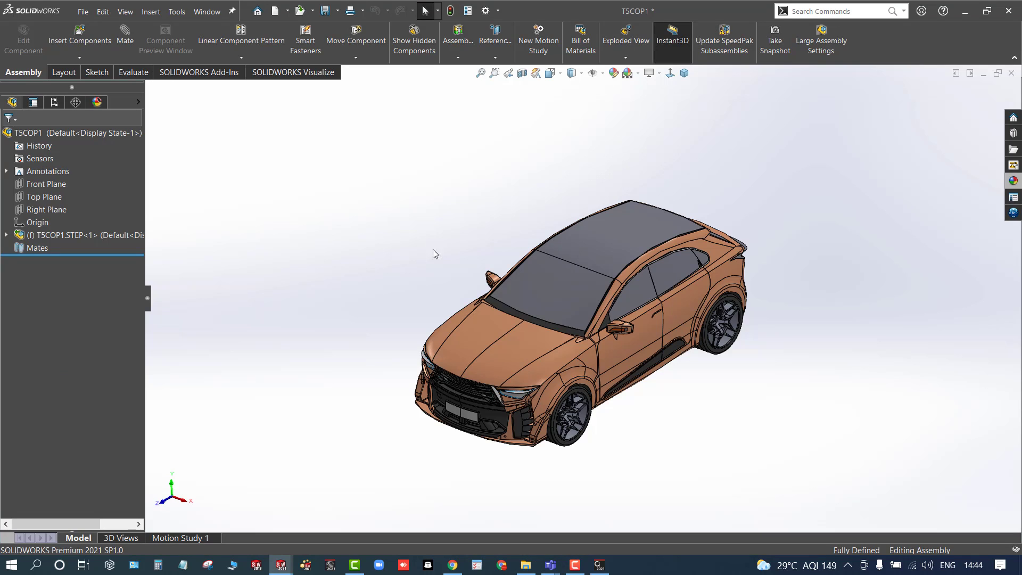
- Examine the orange car assembly from the front and side, at close and far range
{"action": "middle_click_drag", "start_coordinate": [545, 260], "coordinate": [626, 283]}
{"action": "scroll", "coordinate": [625, 282], "scroll_direction": "down", "scroll_amount": 3}
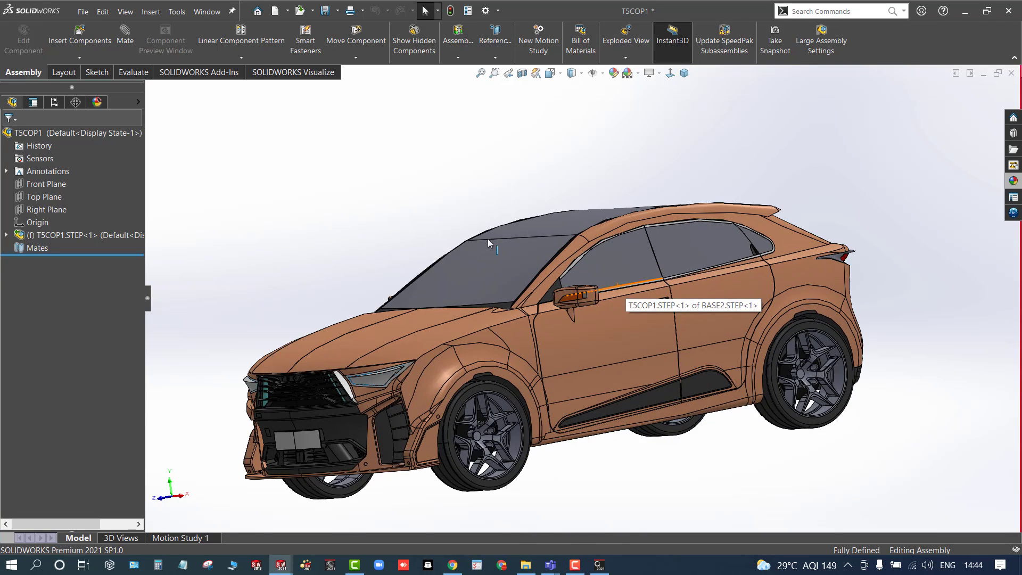
{"action": "middle_click_drag", "start_coordinate": [487, 238], "coordinate": [513, 267]}
{"action": "scroll", "coordinate": [514, 268], "scroll_direction": "up", "scroll_amount": 3}
{"action": "middle_click_drag", "start_coordinate": [766, 434], "coordinate": [664, 427]}
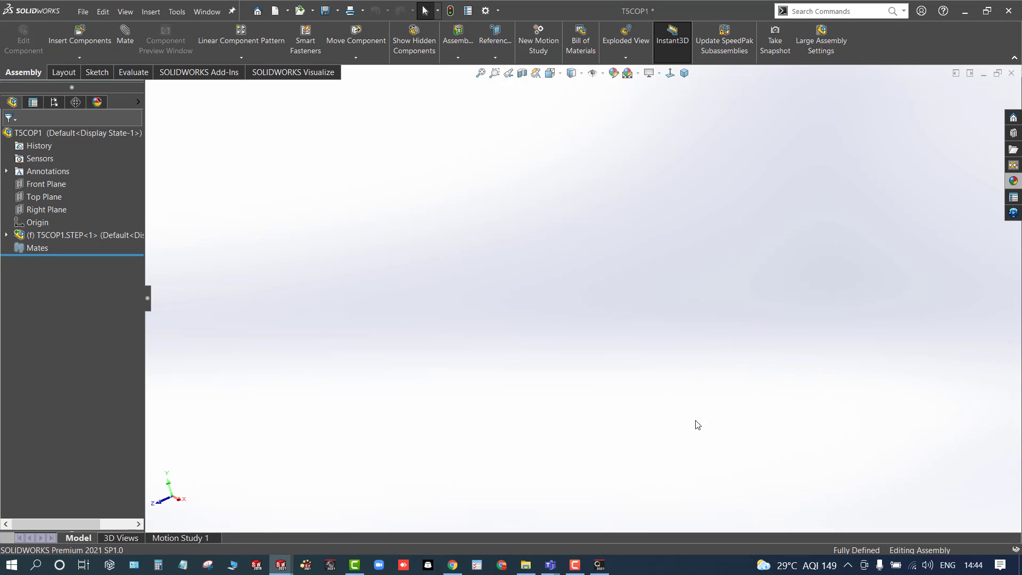
{"action": "scroll", "coordinate": [641, 352], "scroll_direction": "up", "scroll_amount": 2}
{"action": "scroll", "coordinate": [641, 349], "scroll_direction": "up", "scroll_amount": 8}
{"action": "scroll", "coordinate": [765, 123], "scroll_direction": "down", "scroll_amount": 6}
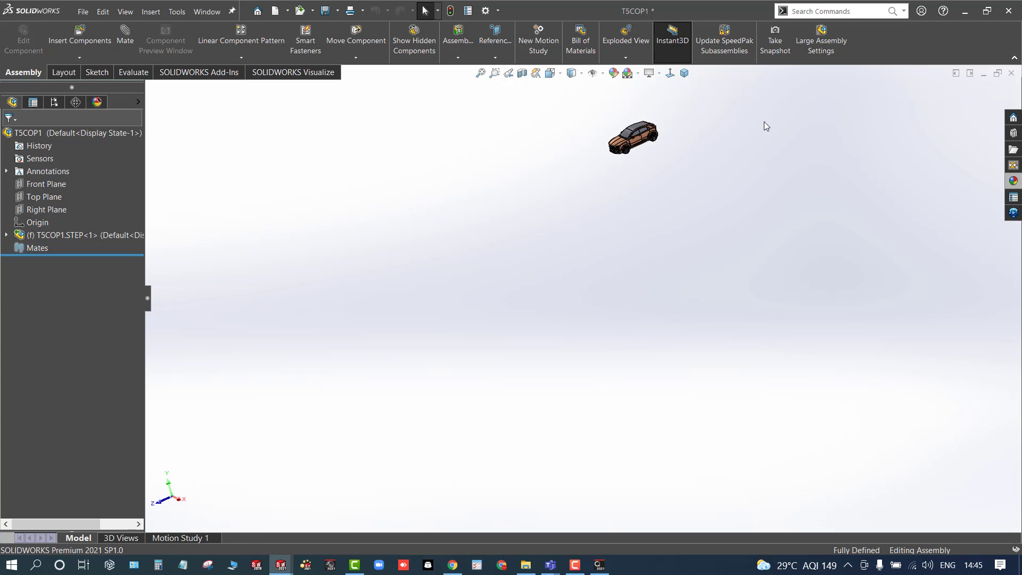
{"action": "scroll", "coordinate": [549, 190], "scroll_direction": "down", "scroll_amount": 4}
{"action": "scroll", "coordinate": [542, 385], "scroll_direction": "down", "scroll_amount": 2}
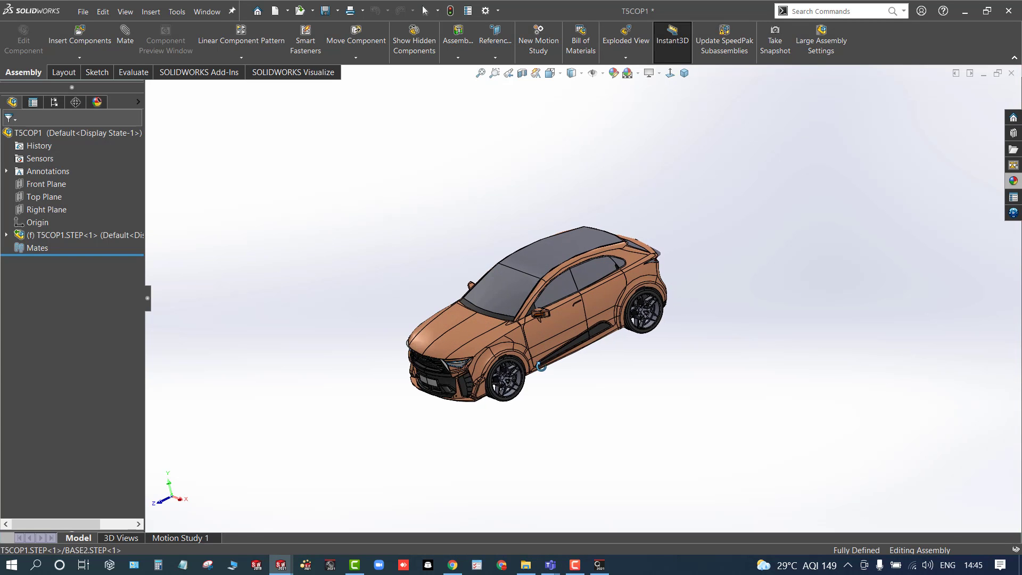
- Close the render queue and send the car assembly to SOLIDWORKS Visualize with Export Advanced, saving the assembly as T5COP1
{"action": "left_click", "coordinate": [600, 565]}
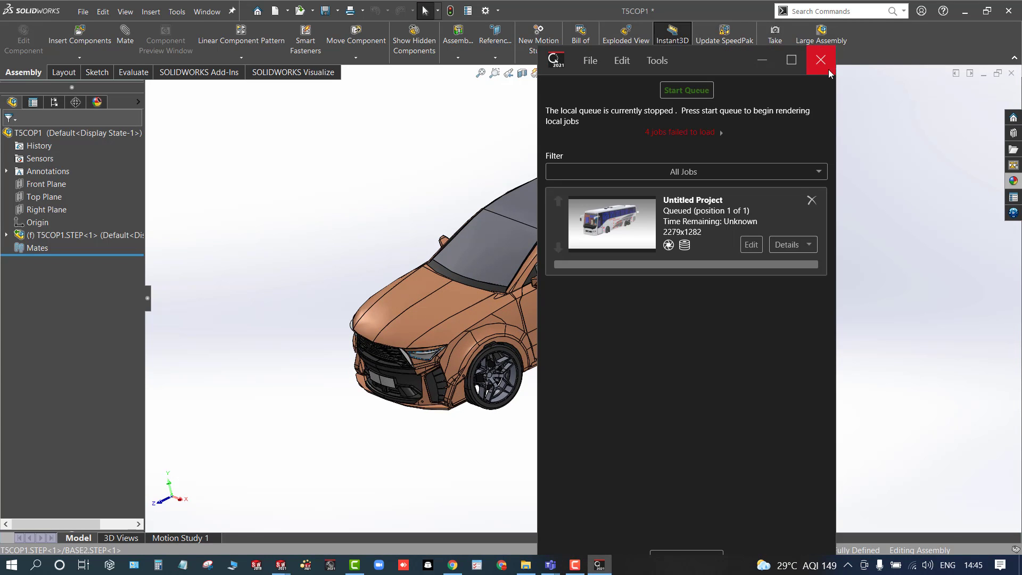
{"action": "left_click", "coordinate": [822, 62]}
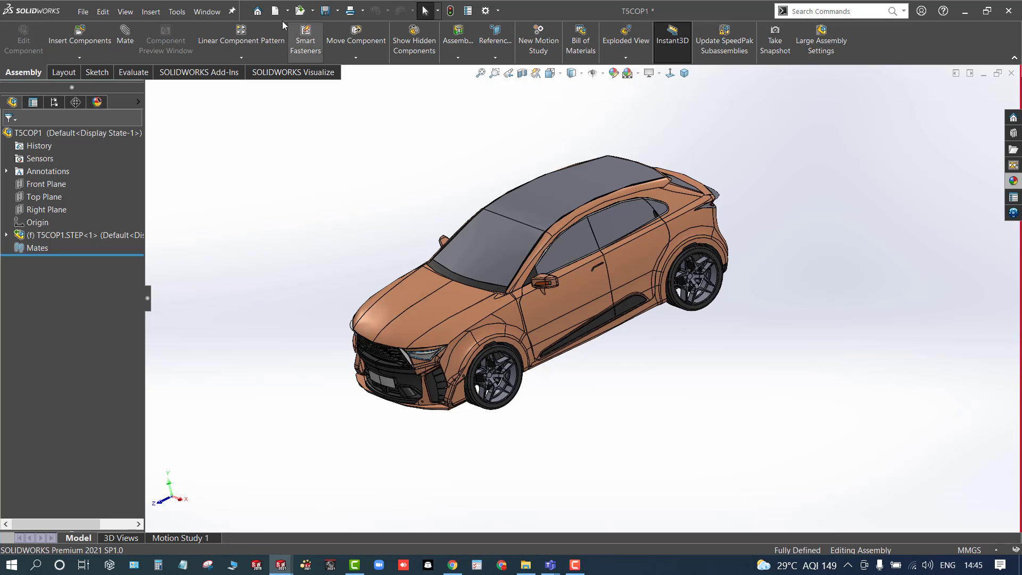
{"action": "left_click", "coordinate": [293, 72]}
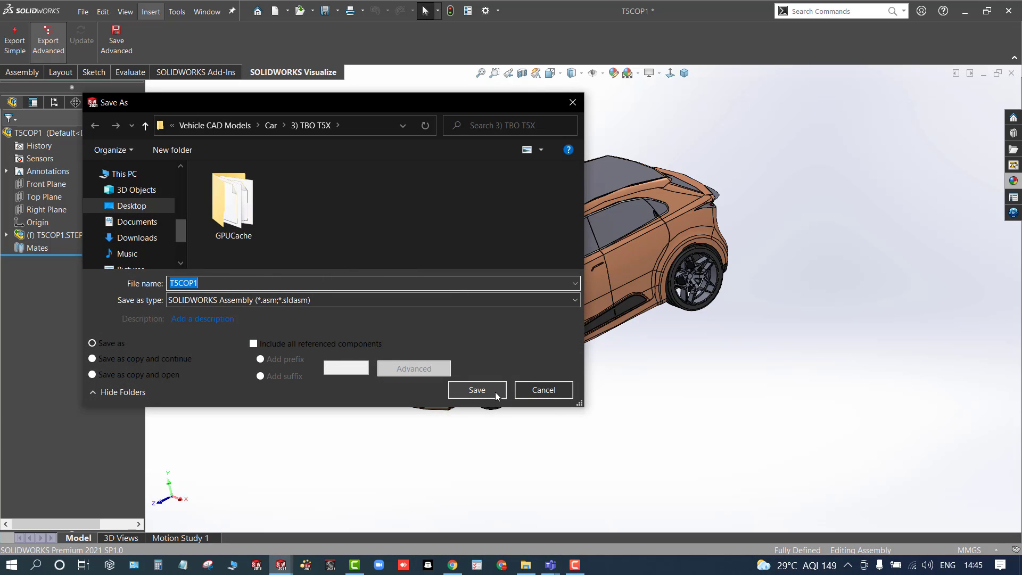
{"action": "left_click", "coordinate": [477, 391]}
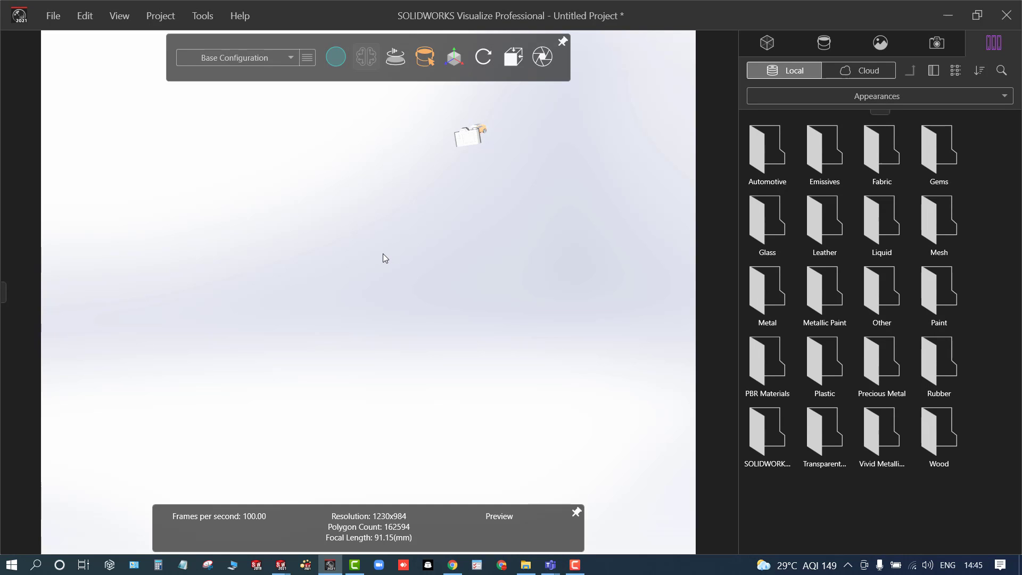
- Enlarge the car in the viewport, check it in Accurate render mode and return to Preview mode
{"action": "scroll", "coordinate": [484, 111], "scroll_direction": "up", "scroll_amount": 5}
{"action": "scroll", "coordinate": [438, 211], "scroll_direction": "up", "scroll_amount": 8}
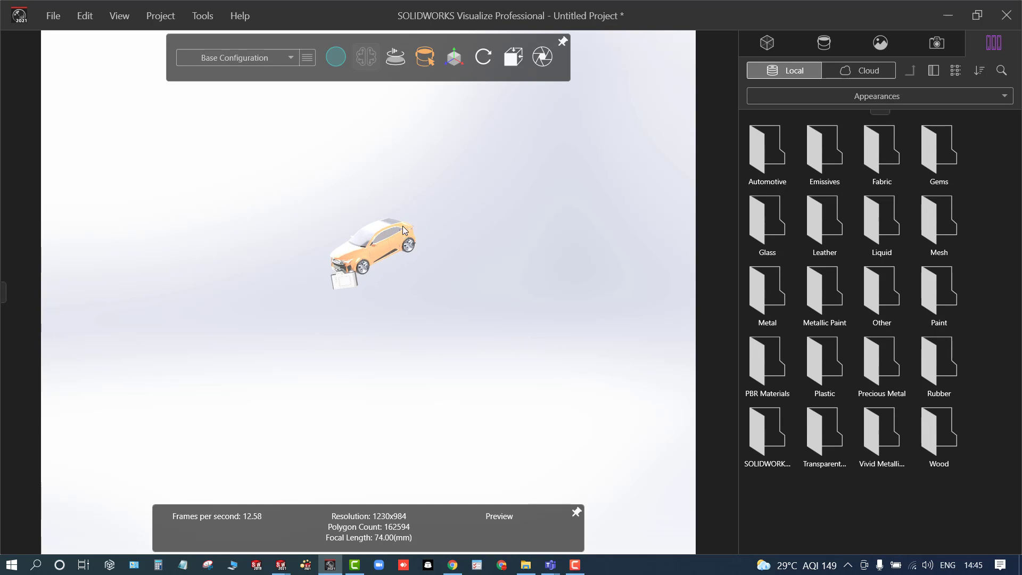
{"action": "middle_click_drag", "start_coordinate": [420, 270], "coordinate": [257, 300]}
{"action": "left_click_drag", "start_coordinate": [257, 300], "coordinate": [260, 300]}
{"action": "mouse_move", "coordinate": [334, 58]}
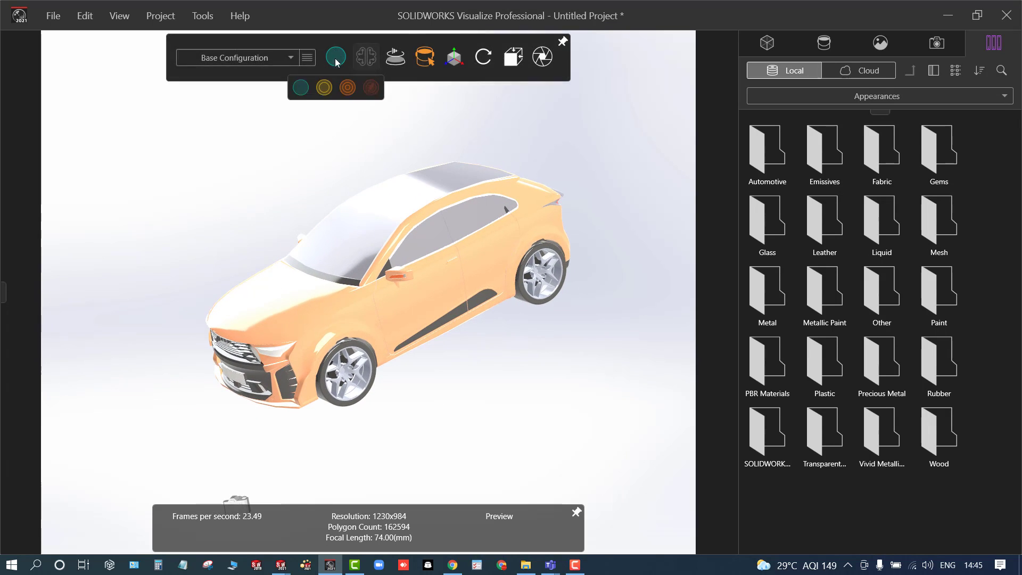
{"action": "left_click", "coordinate": [355, 87]}
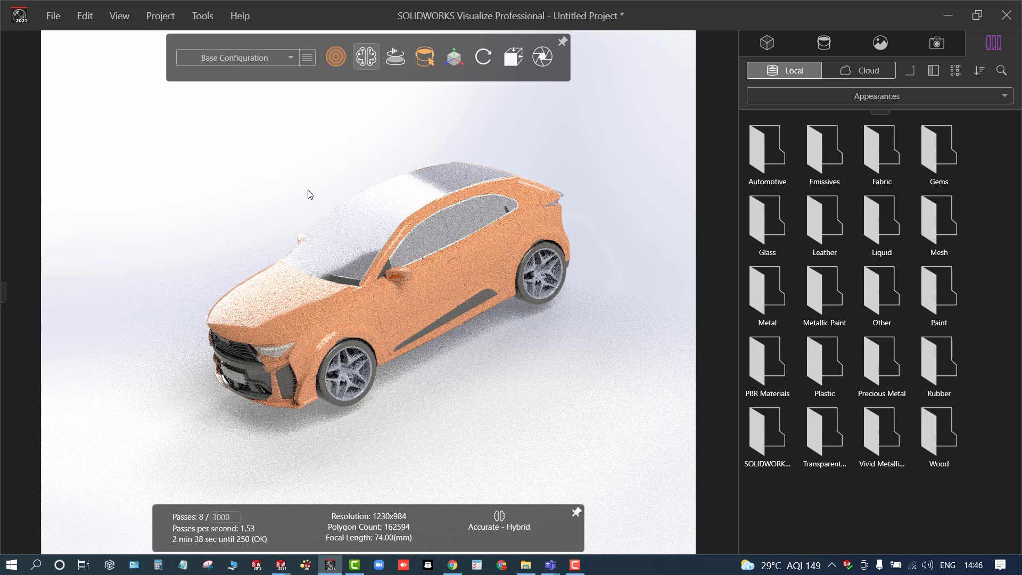
{"action": "mouse_move", "coordinate": [337, 66]}
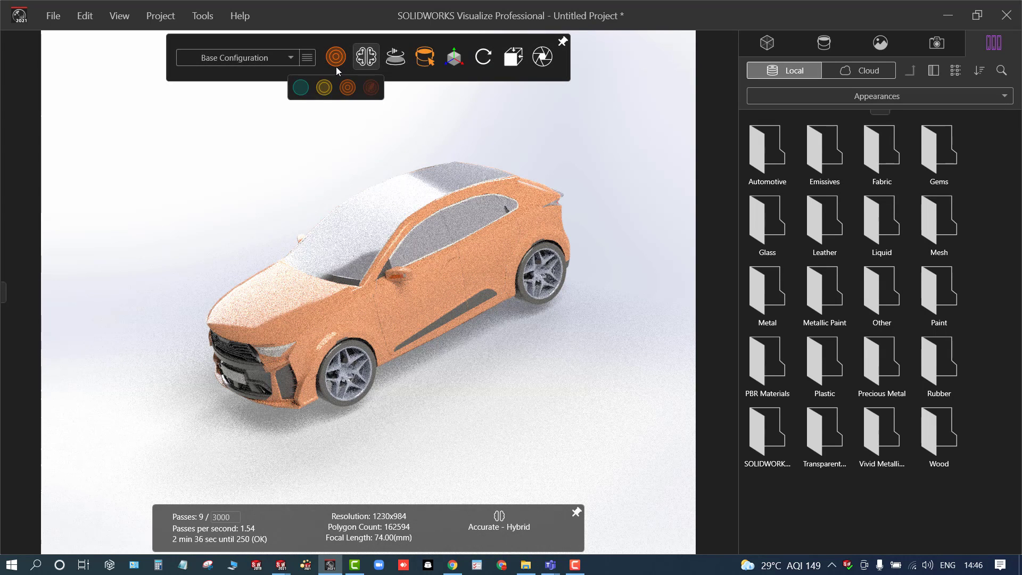
{"action": "left_click", "coordinate": [301, 88]}
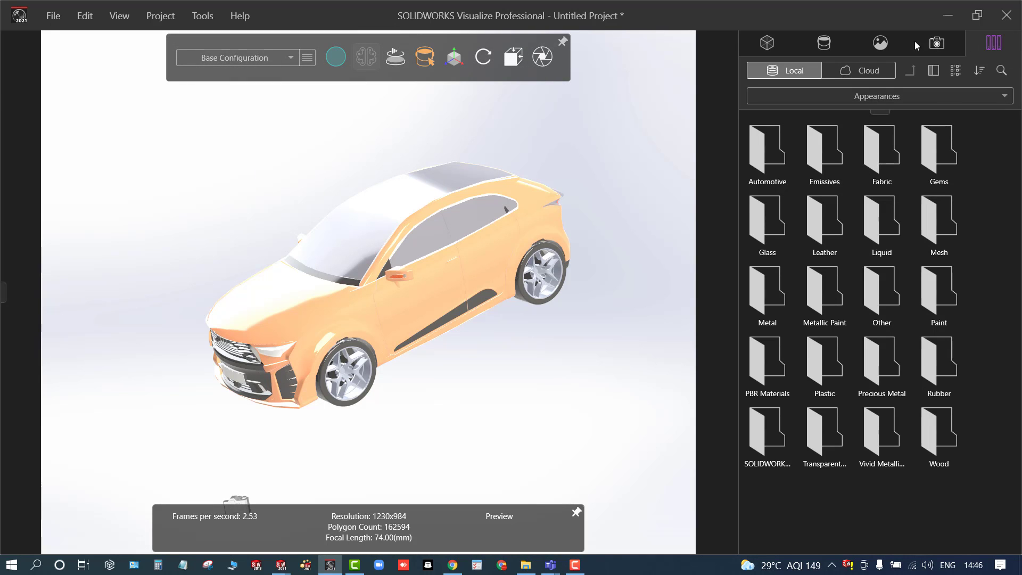
- Activate the High Contrast Ramp environment, and replace it with Fall Street.hdr from the local environment library
{"action": "left_click", "coordinate": [882, 44]}
{"action": "double_click", "coordinate": [823, 120]}
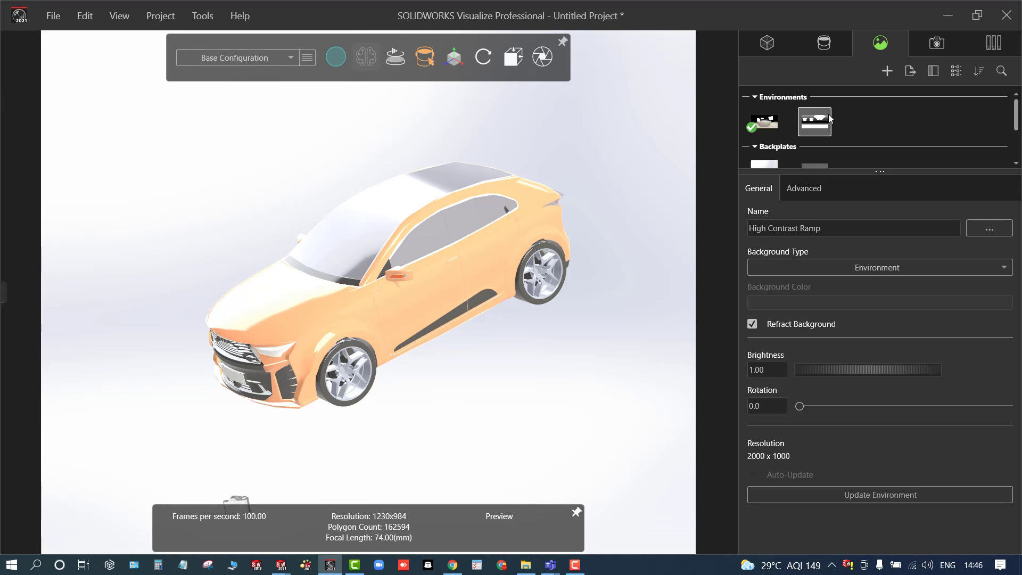
{"action": "left_click", "coordinate": [990, 45]}
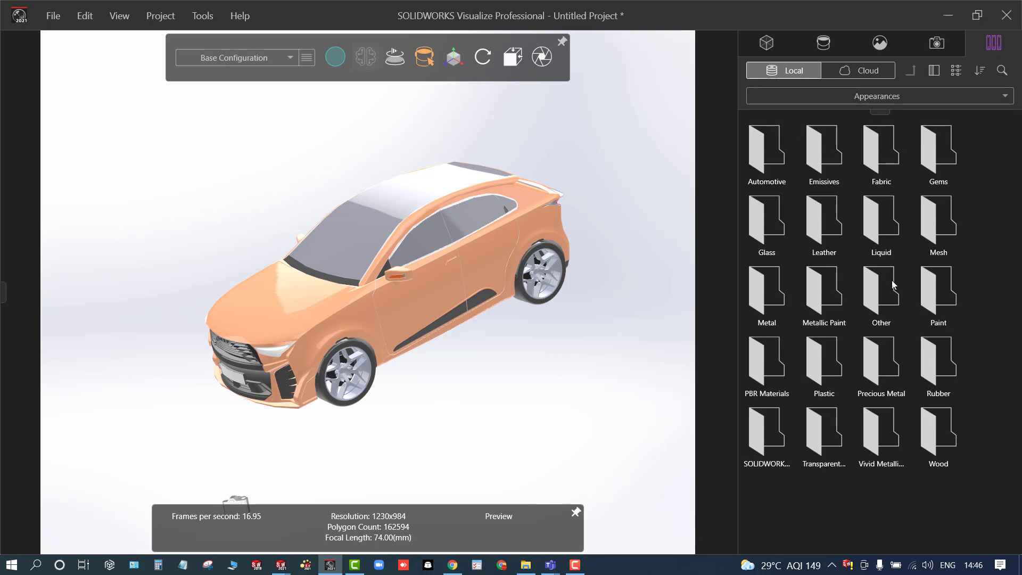
{"action": "left_click", "coordinate": [872, 97]}
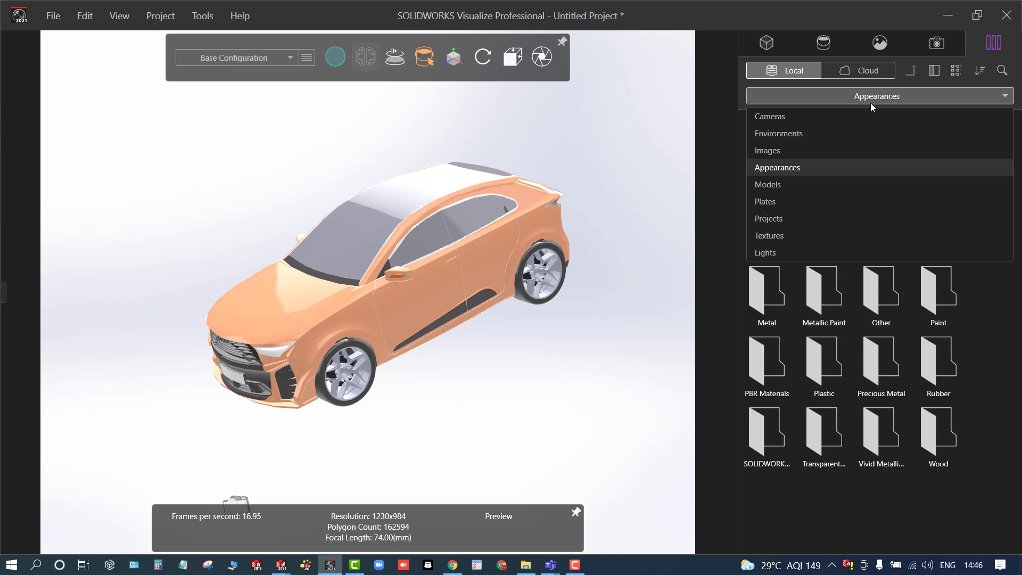
{"action": "left_click", "coordinate": [854, 135]}
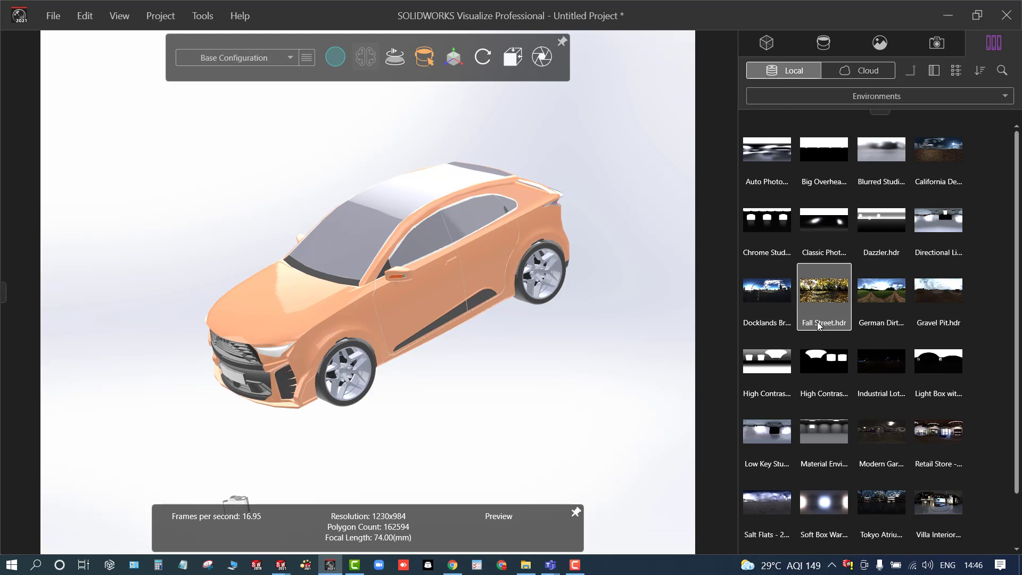
{"action": "left_click_drag", "start_coordinate": [816, 322], "coordinate": [299, 154]}
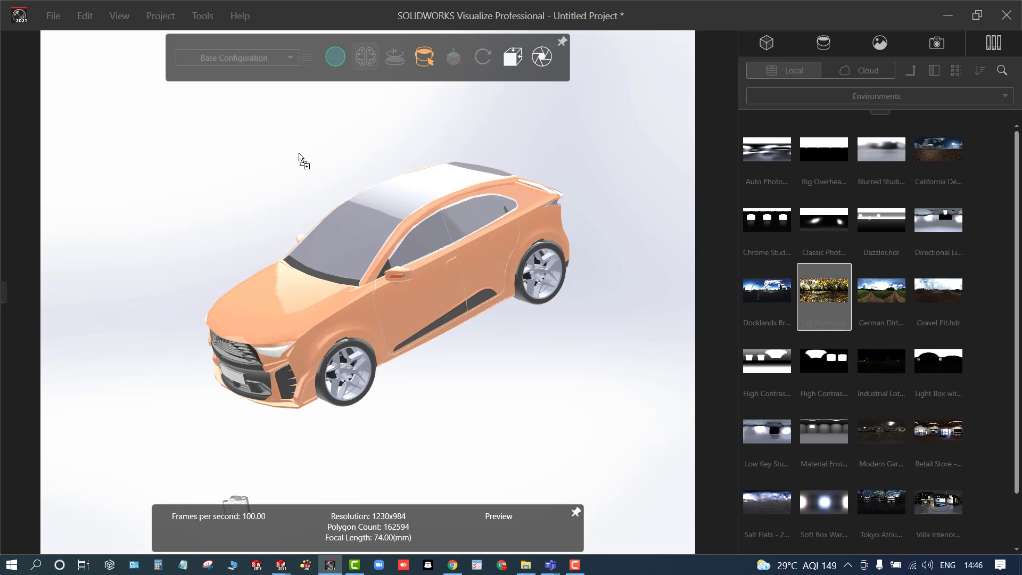
{"action": "left_click_drag", "start_coordinate": [299, 154], "coordinate": [299, 153]}
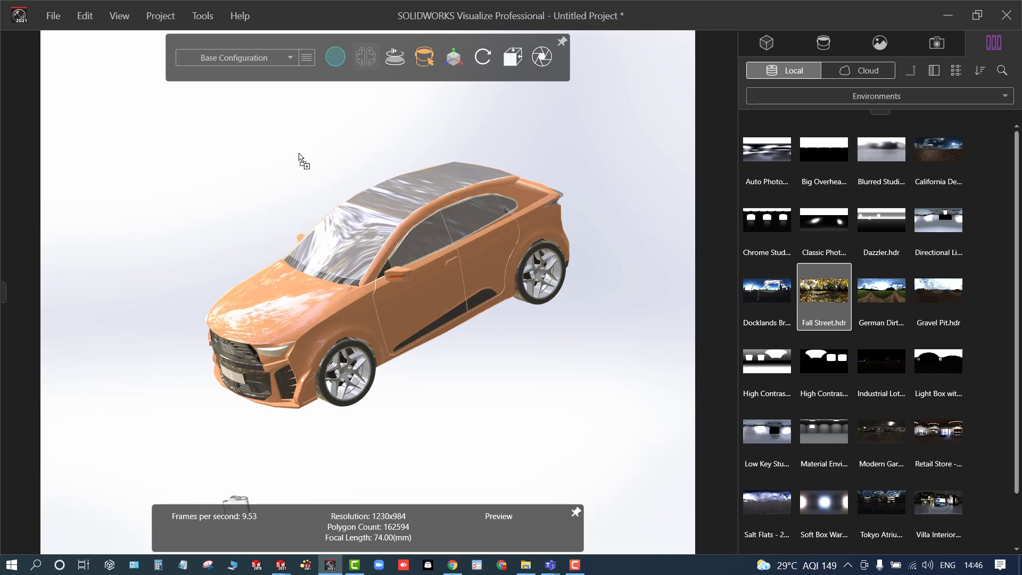
- Make Studio Soft Grey 12 the active backplate and view the car against the Fall Street road
{"action": "left_click", "coordinate": [881, 43]}
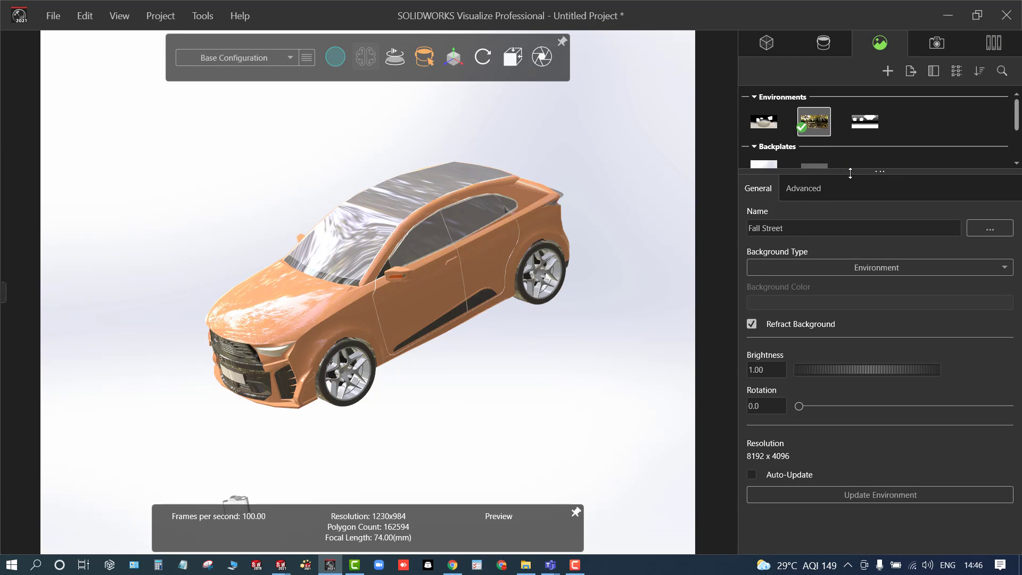
{"action": "left_click_drag", "start_coordinate": [850, 173], "coordinate": [849, 318]}
{"action": "left_click", "coordinate": [817, 170]}
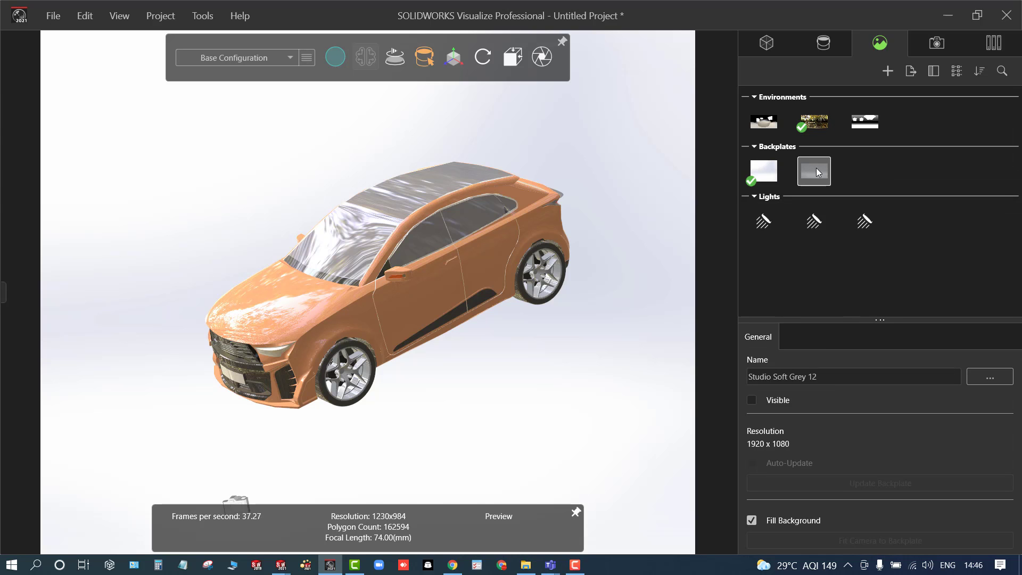
{"action": "double_click", "coordinate": [817, 170]}
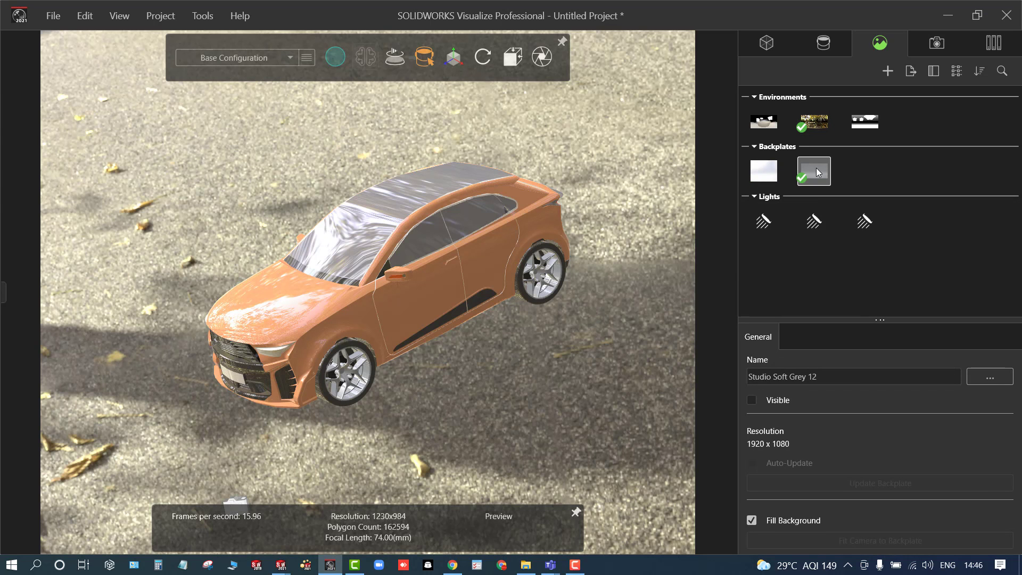
{"action": "scroll", "coordinate": [452, 274], "scroll_direction": "up", "scroll_amount": 2}
{"action": "left_click_drag", "start_coordinate": [453, 274], "coordinate": [273, 293]}
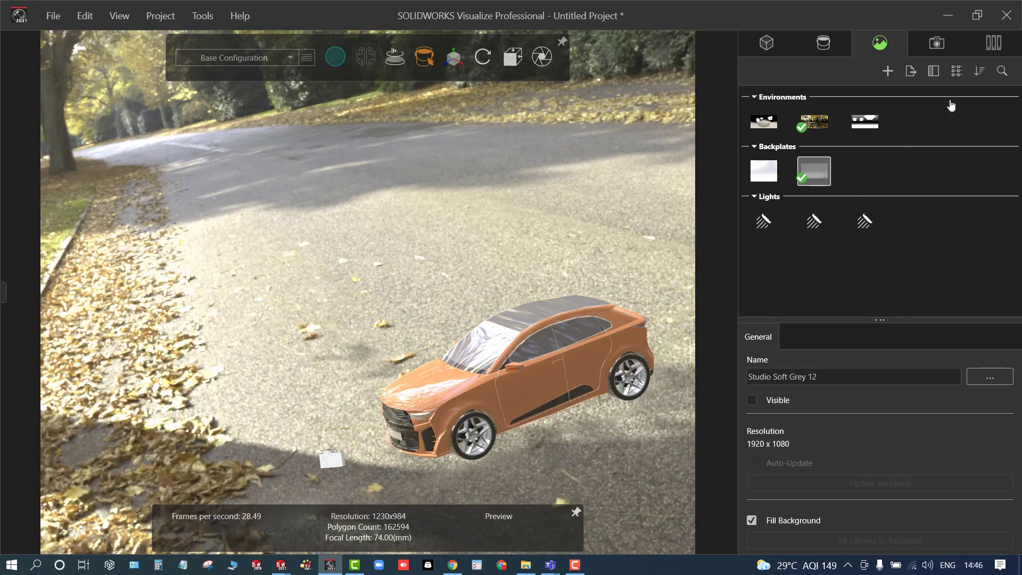
- Apply the Studio Soft plate from the library's Studios folder as the backplate and frame the car closely
{"action": "left_click", "coordinate": [987, 48]}
{"action": "left_click", "coordinate": [889, 99]}
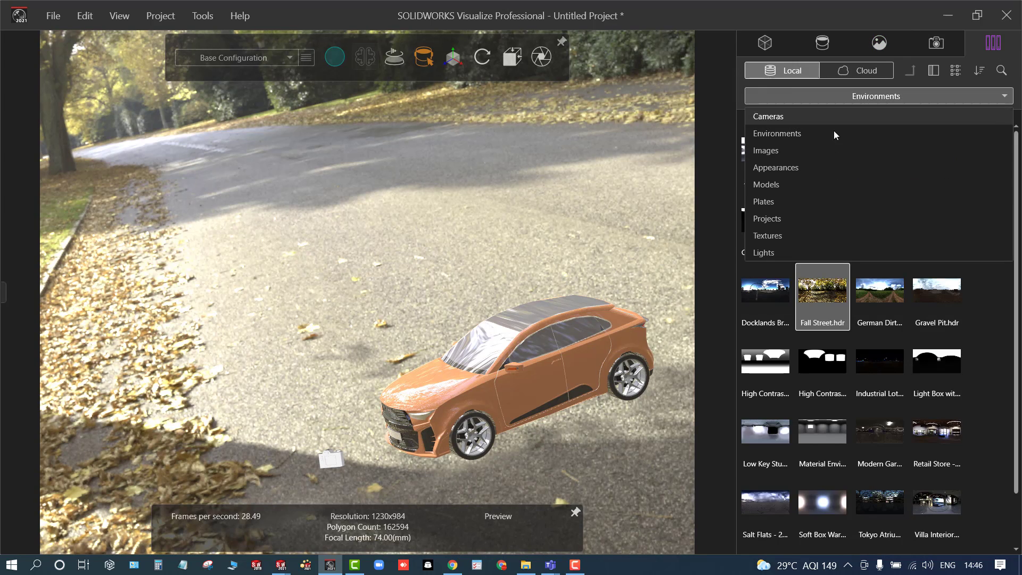
{"action": "left_click", "coordinate": [784, 202]}
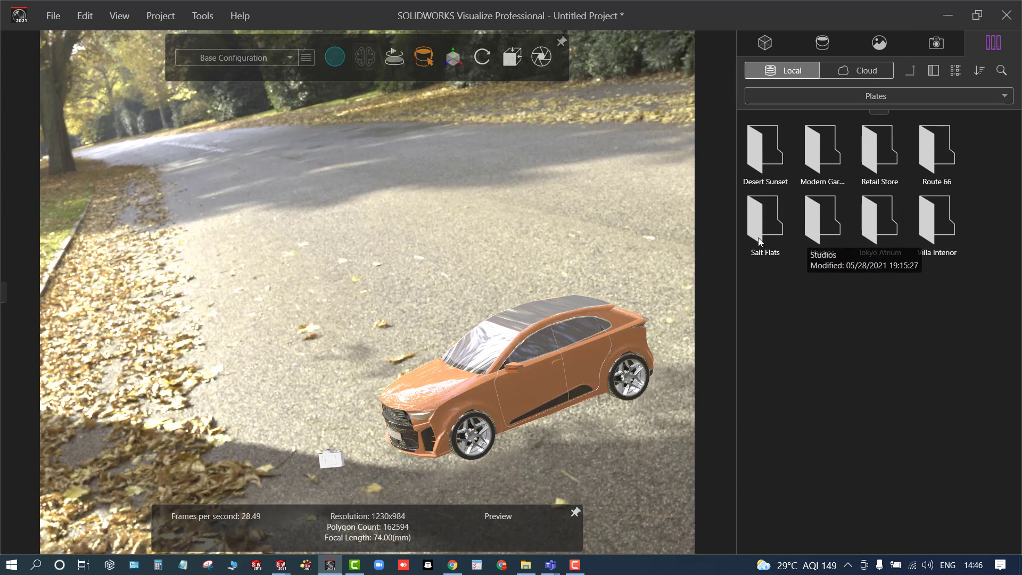
{"action": "double_click", "coordinate": [822, 221]}
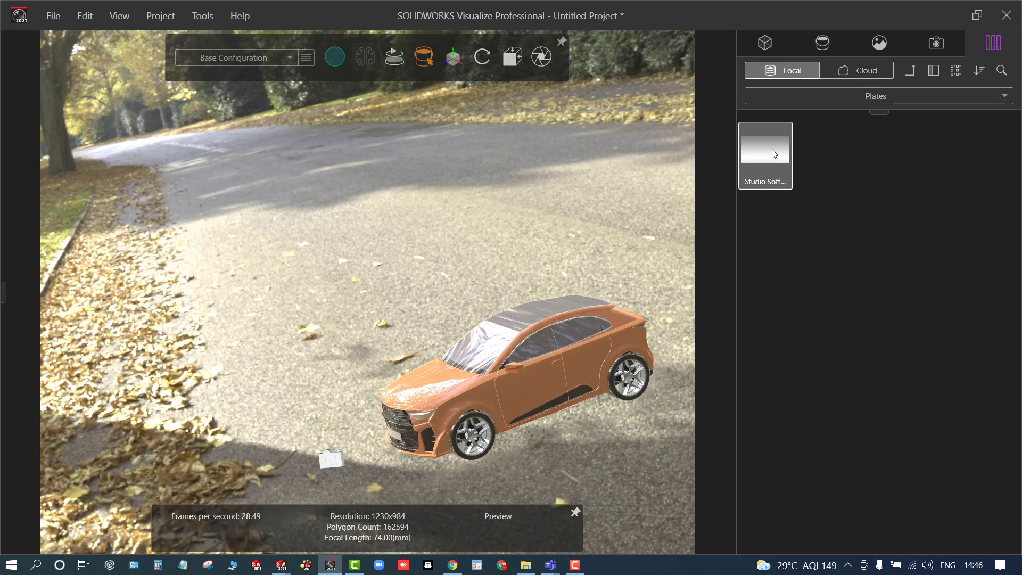
{"action": "left_click_drag", "start_coordinate": [772, 149], "coordinate": [621, 171]}
{"action": "left_click_drag", "start_coordinate": [405, 248], "coordinate": [422, 362]}
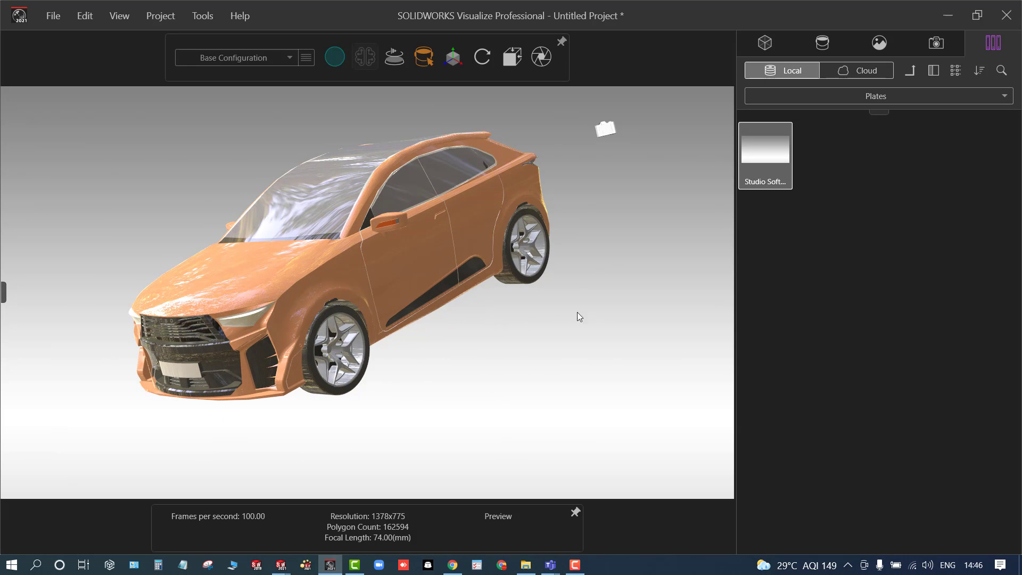
- Apply the Black Metallic appearance from the library's Metallic Paint folder to the car's body
{"action": "left_click", "coordinate": [867, 97]}
{"action": "left_click", "coordinate": [842, 167]}
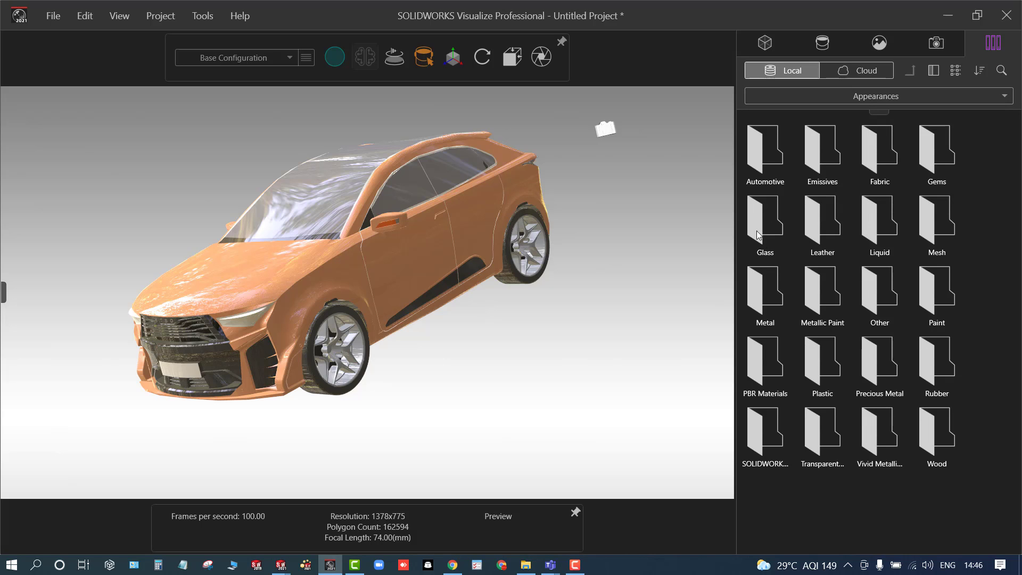
{"action": "double_click", "coordinate": [818, 308]}
{"action": "left_click", "coordinate": [817, 155]}
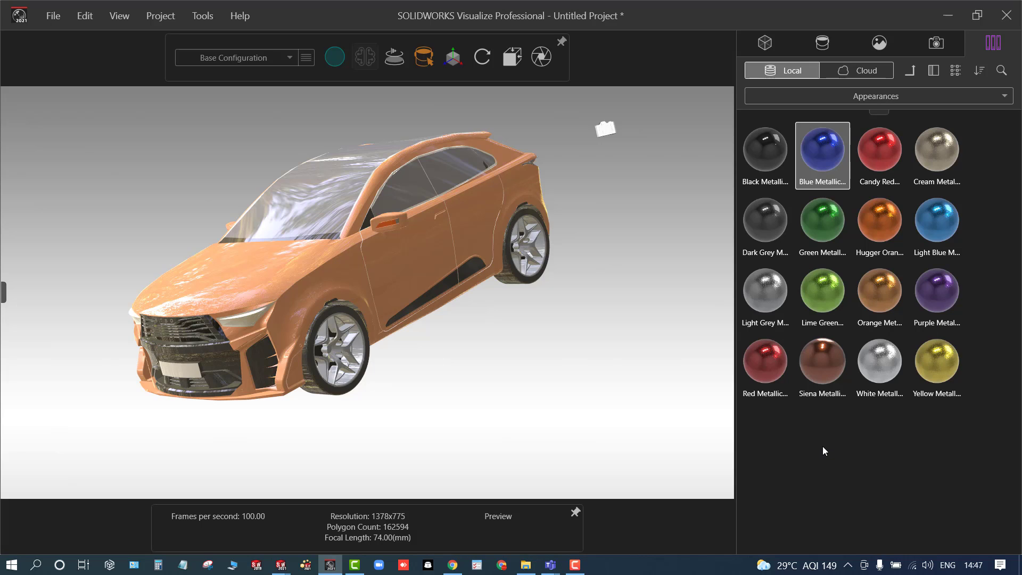
{"action": "left_click", "coordinate": [764, 232]}
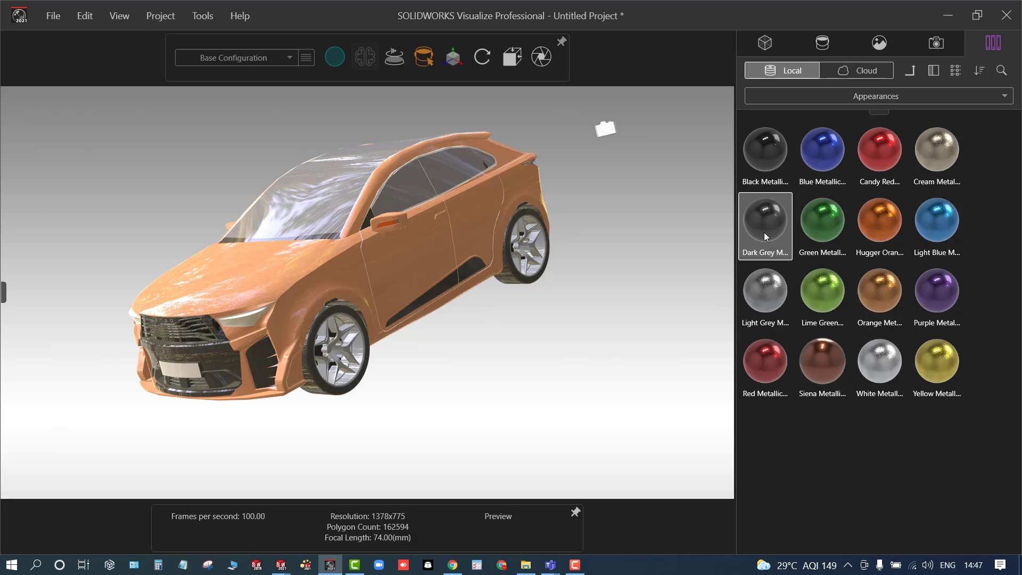
{"action": "left_click", "coordinate": [759, 156]}
{"action": "left_click_drag", "start_coordinate": [760, 154], "coordinate": [430, 234]}
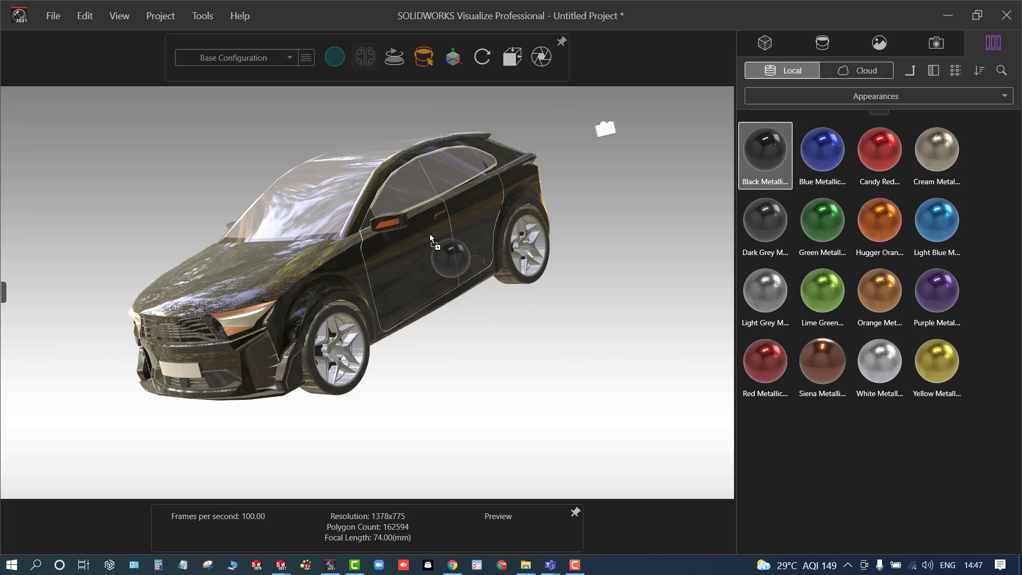
- Apply the Antique Glass appearance from the library's Glass folder to the car's windows
{"action": "scroll", "coordinate": [169, 210], "scroll_direction": "up", "scroll_amount": 2}
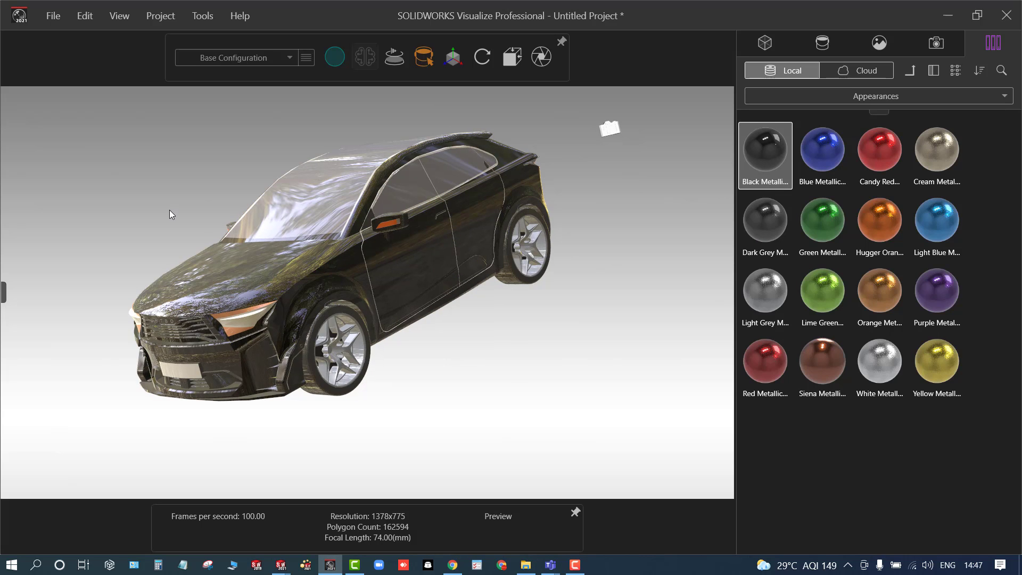
{"action": "middle_click_drag", "start_coordinate": [169, 210], "coordinate": [173, 208]}
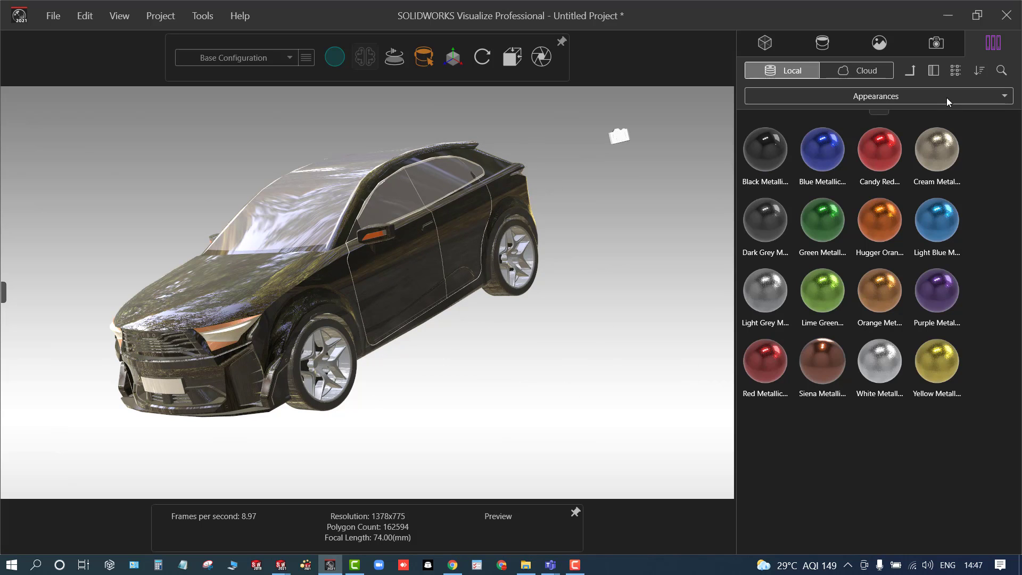
{"action": "left_click", "coordinate": [918, 95]}
{"action": "left_click", "coordinate": [918, 95]}
{"action": "left_click", "coordinate": [910, 73]}
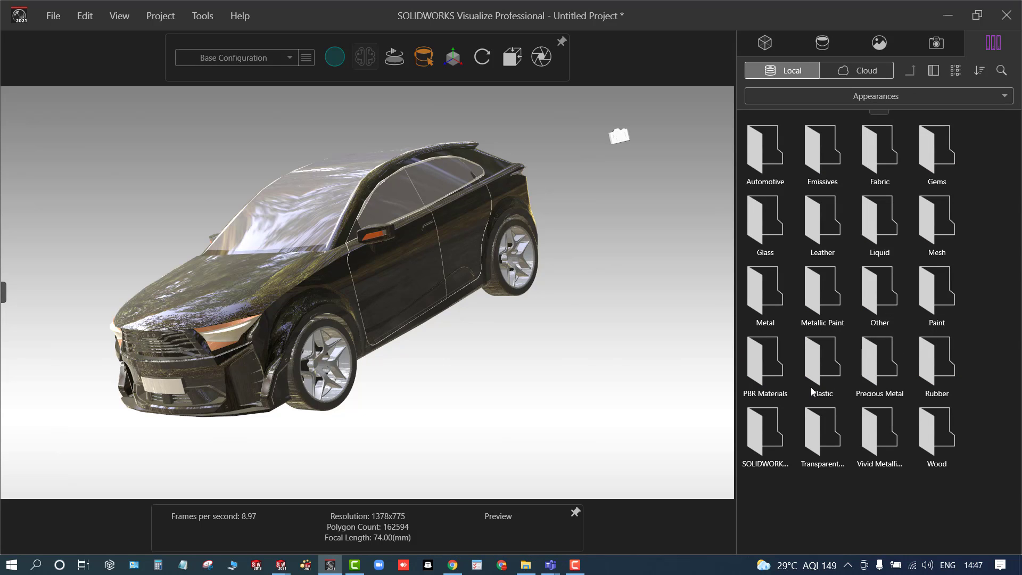
{"action": "double_click", "coordinate": [772, 221]}
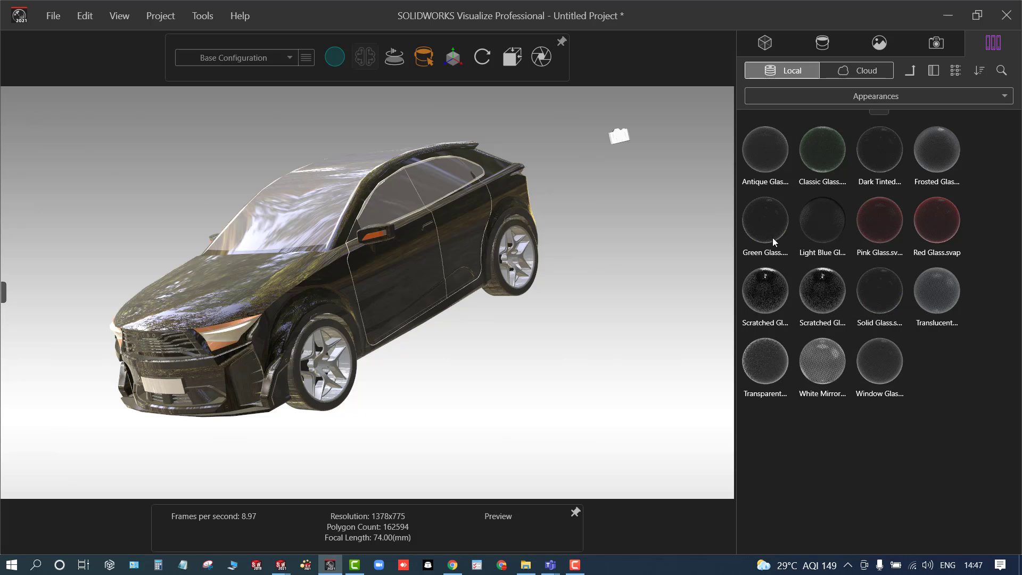
{"action": "left_click_drag", "start_coordinate": [760, 162], "coordinate": [389, 203]}
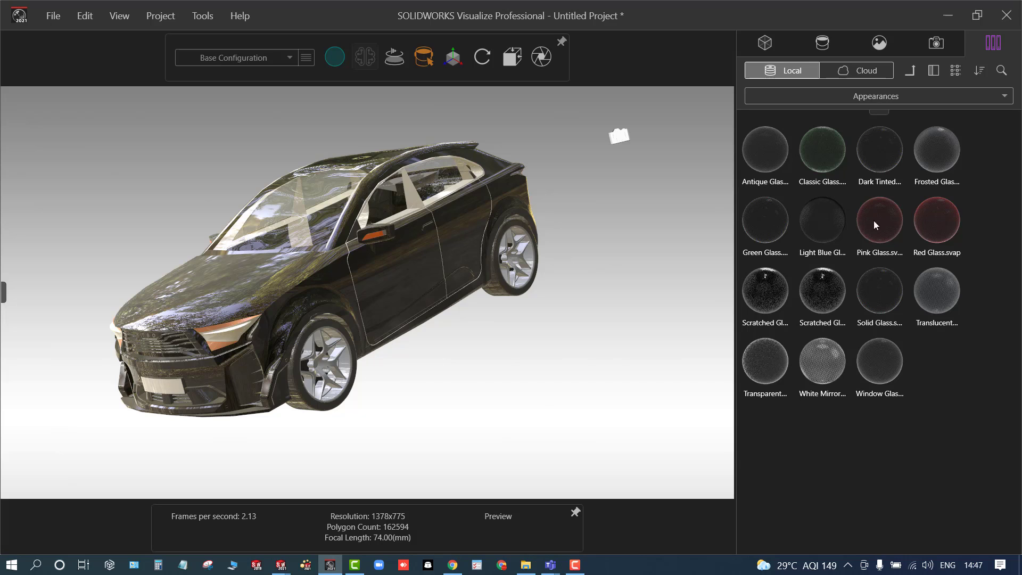
- Apply the Cloth Light appearance from the library's Emissives folder to the indicator on the side mirror
{"action": "left_click", "coordinate": [908, 72]}
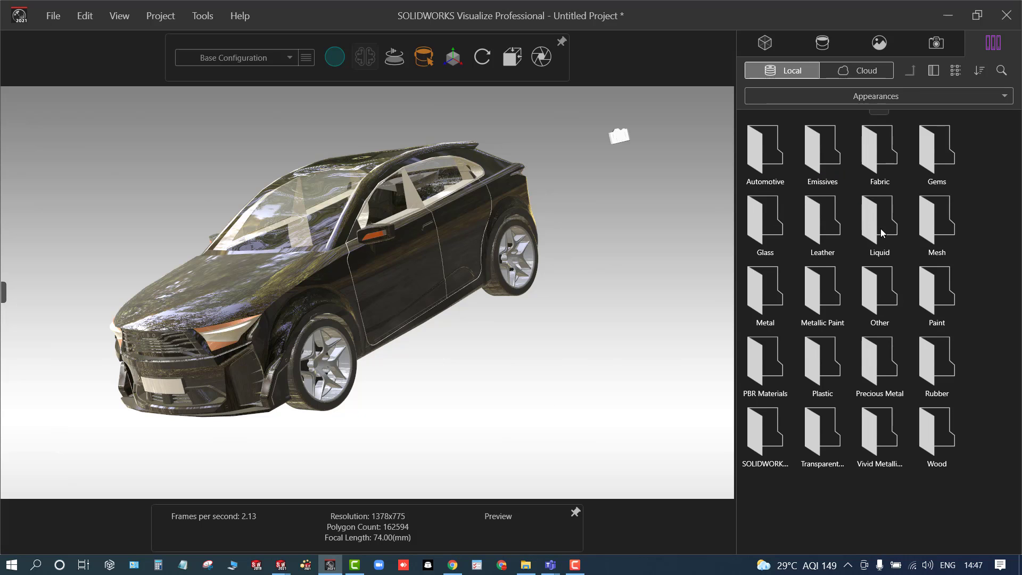
{"action": "double_click", "coordinate": [827, 141]}
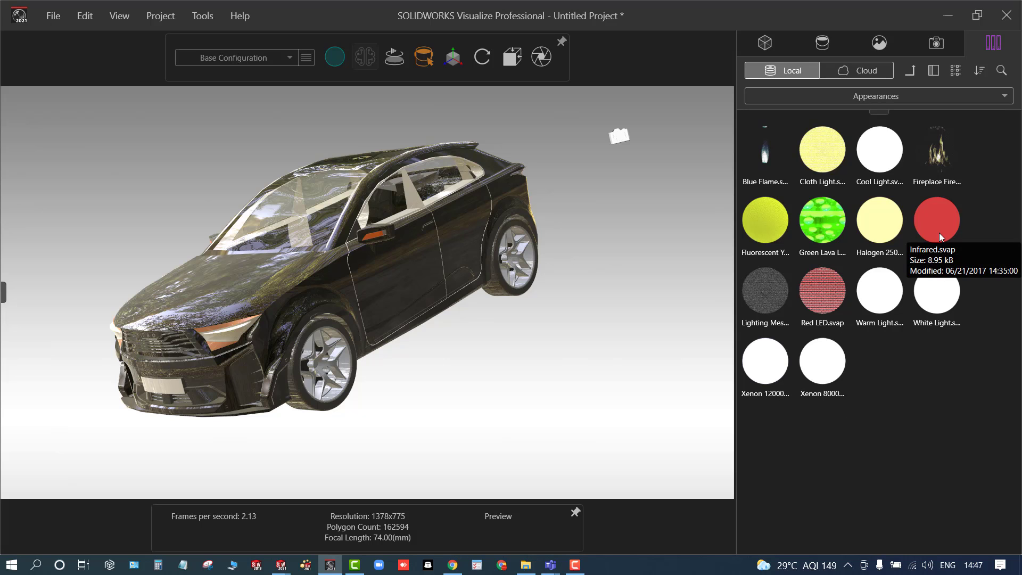
{"action": "left_click_drag", "start_coordinate": [825, 148], "coordinate": [378, 236]}
- Apply the Red LED appearance to the headlight's trim and the Xenon 12000 appearance to its lens, and frame the car
{"action": "left_click_drag", "start_coordinate": [828, 295], "coordinate": [220, 332]}
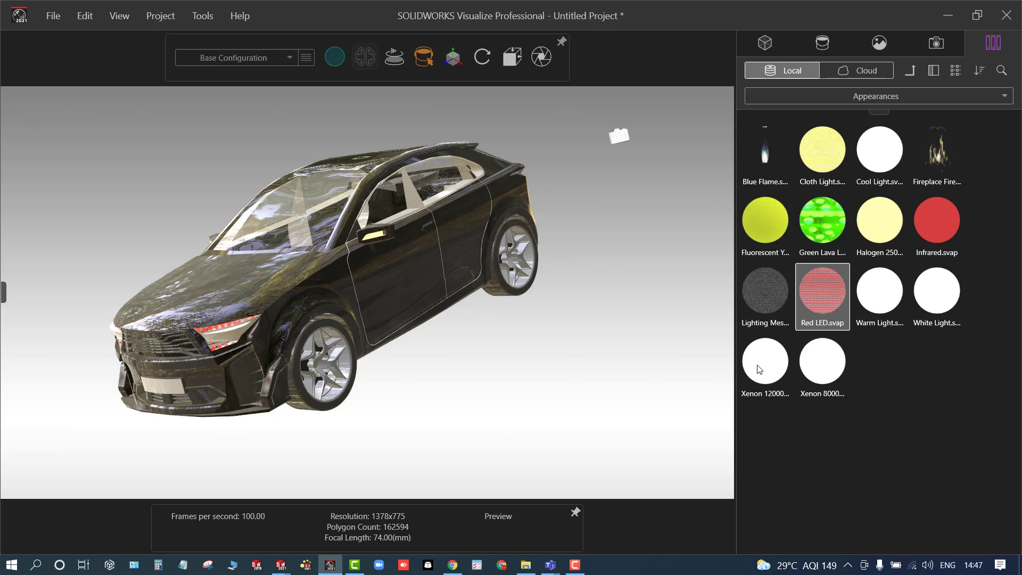
{"action": "left_click_drag", "start_coordinate": [759, 369], "coordinate": [235, 332]}
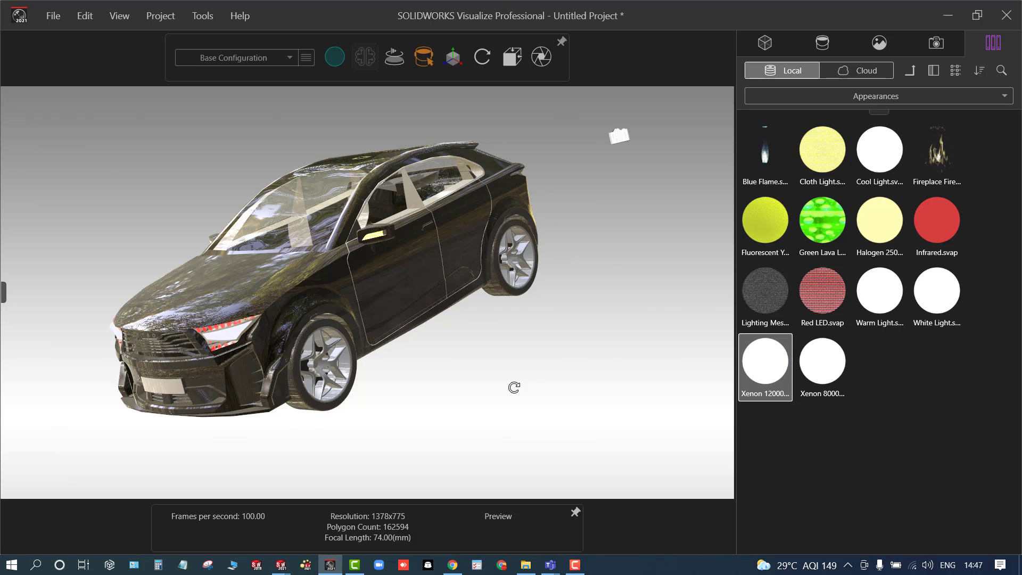
{"action": "left_click_drag", "start_coordinate": [513, 387], "coordinate": [575, 341]}
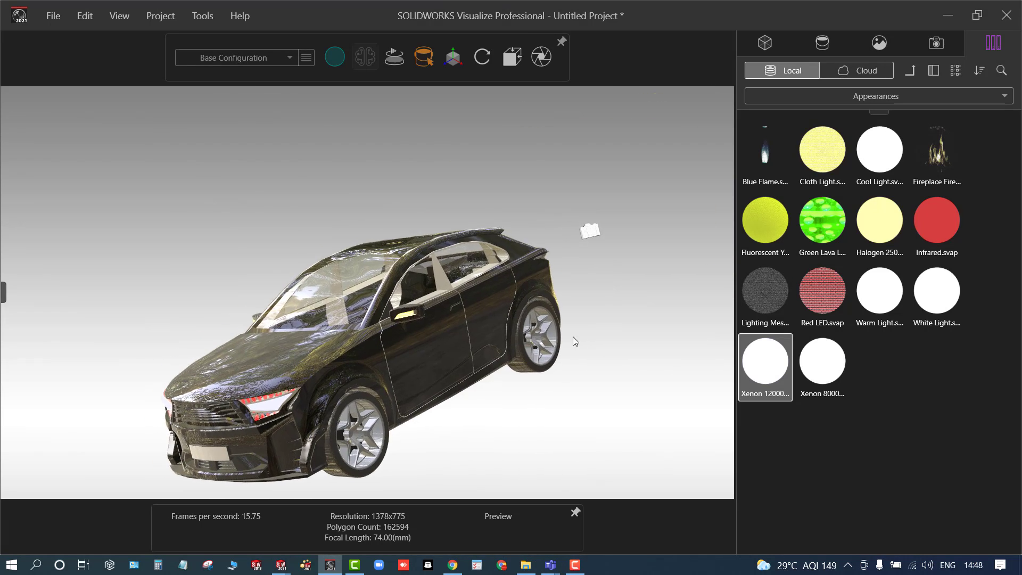
{"action": "scroll", "coordinate": [285, 475], "scroll_direction": "up", "scroll_amount": 5}
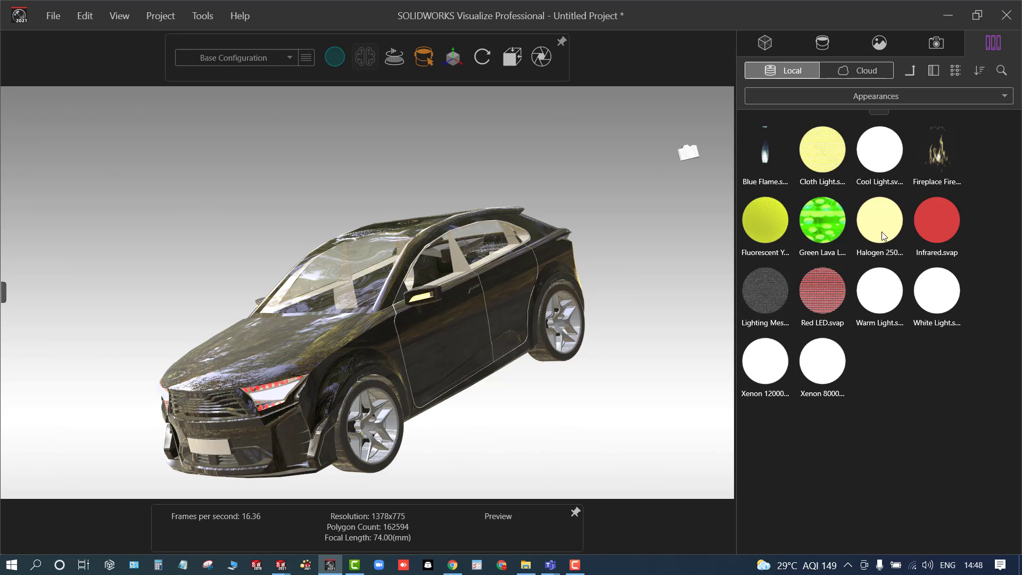
- Apply the Chrome 2 appearance from the library's Metal folder to the car's wheel rims
{"action": "left_click", "coordinate": [910, 99]}
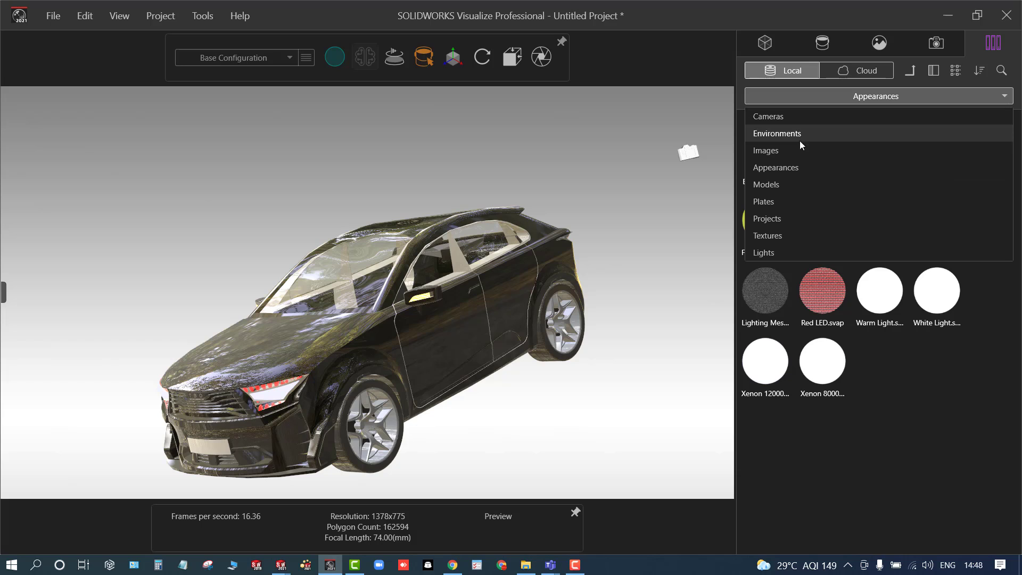
{"action": "left_click", "coordinate": [805, 166]}
{"action": "left_click", "coordinate": [911, 71]}
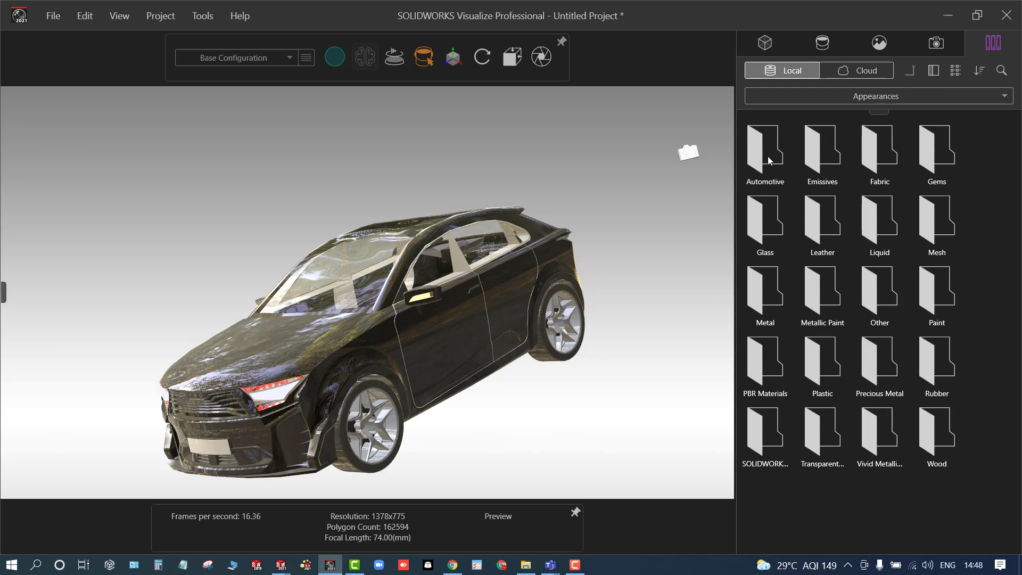
{"action": "double_click", "coordinate": [769, 160]}
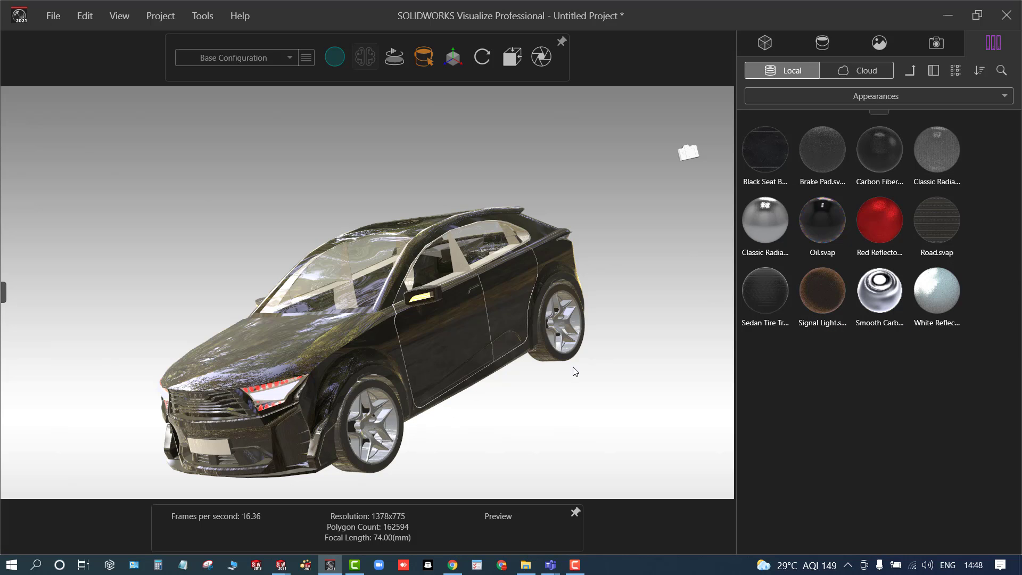
{"action": "left_click", "coordinate": [804, 98]}
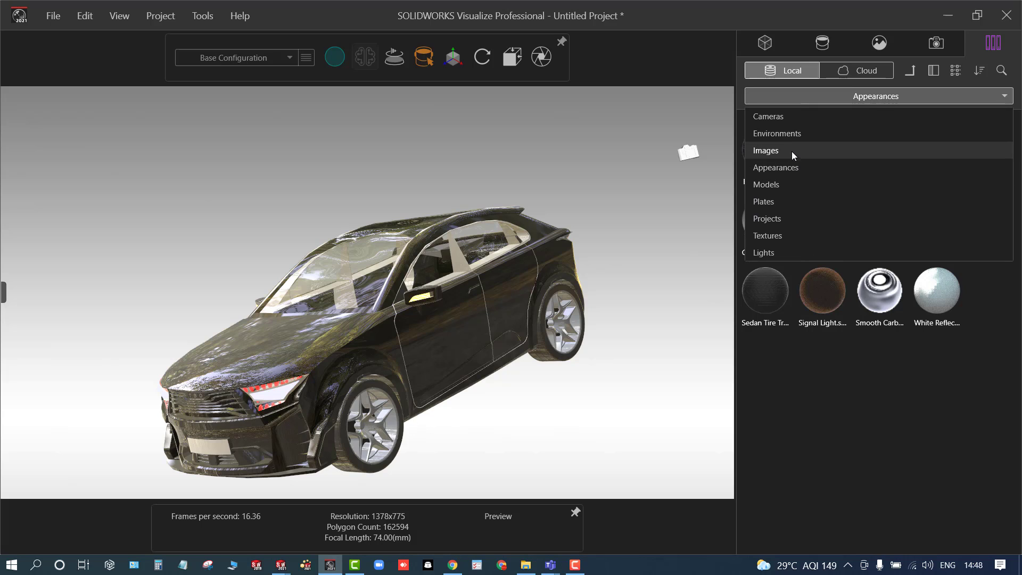
{"action": "left_click", "coordinate": [877, 91]}
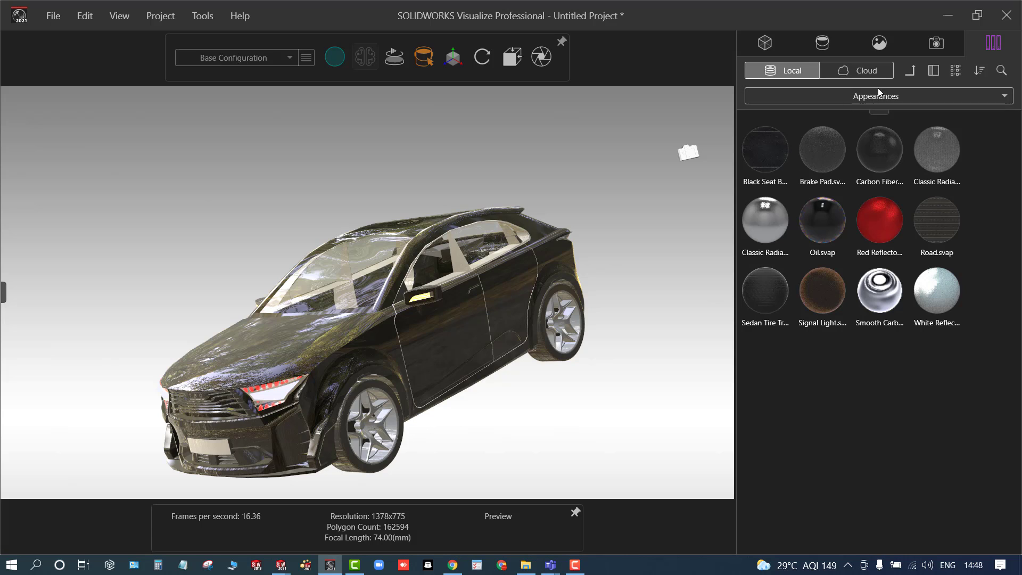
{"action": "left_click", "coordinate": [910, 72]}
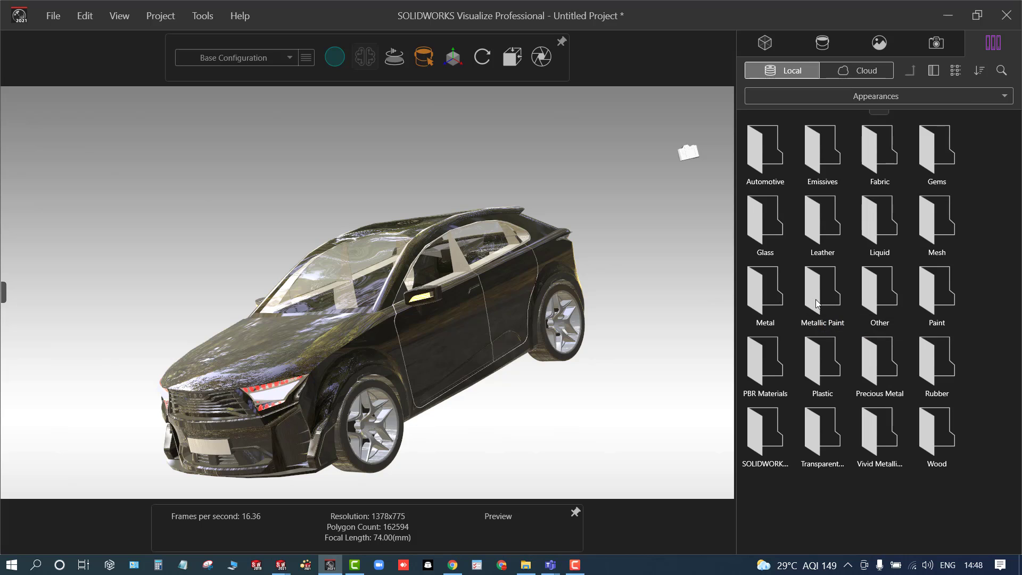
{"action": "double_click", "coordinate": [773, 298]}
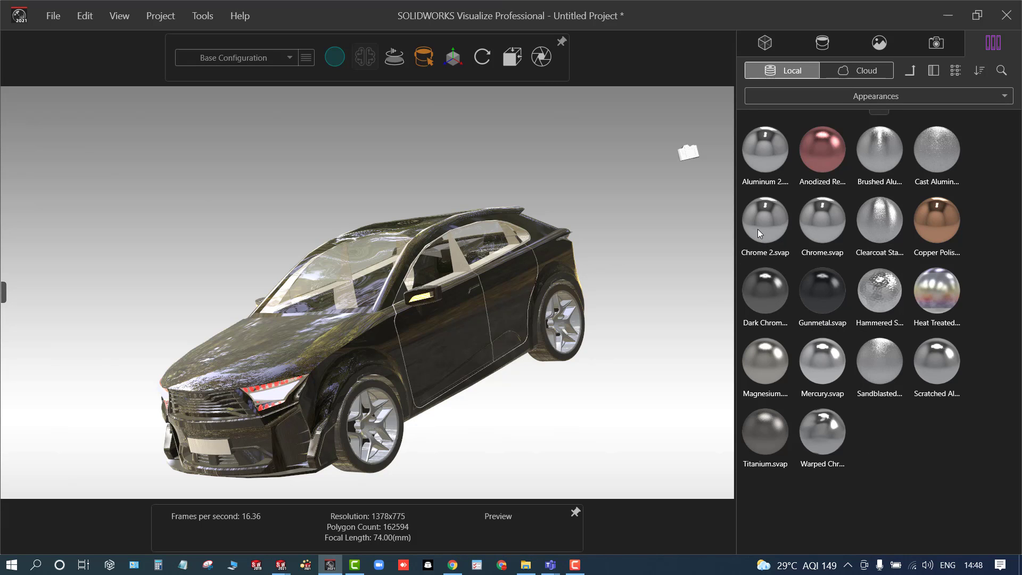
{"action": "left_click_drag", "start_coordinate": [758, 229], "coordinate": [391, 416]}
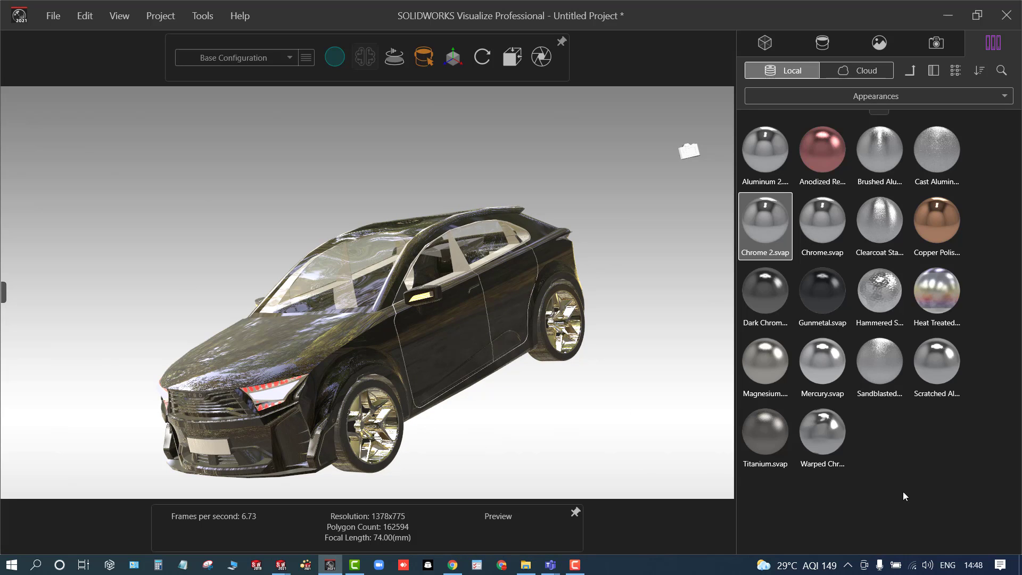
{"action": "left_click", "coordinate": [947, 476]}
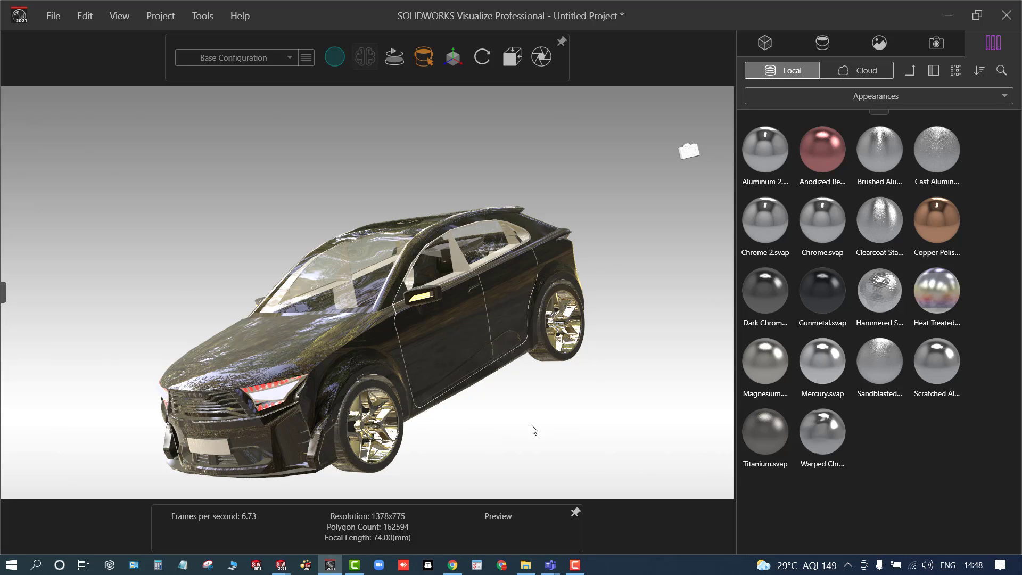
- Check the car's materials in the Accurate render mode, and return to the Preview mode
{"action": "mouse_move", "coordinate": [326, 59]}
{"action": "left_click", "coordinate": [350, 89]}
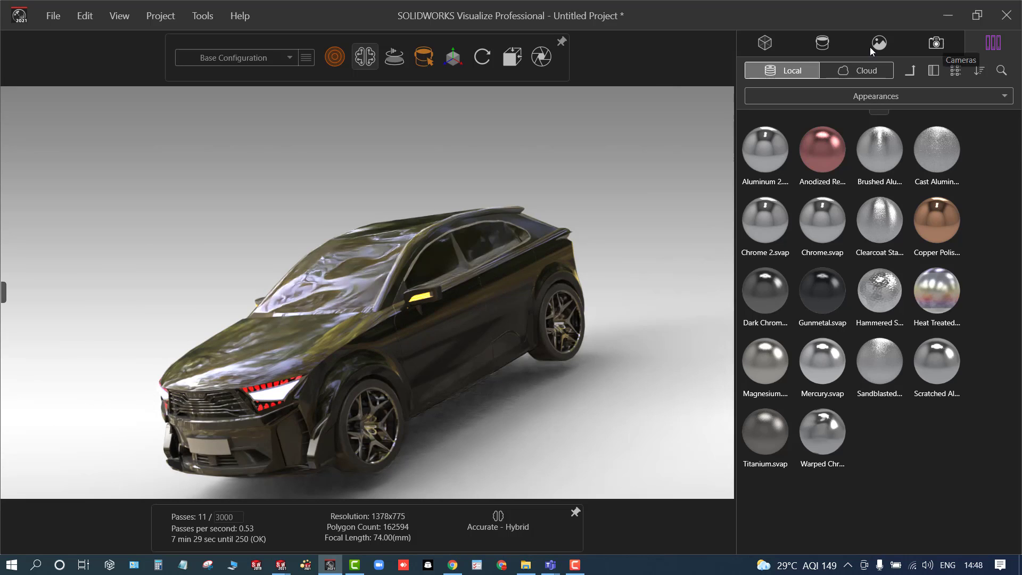
{"action": "mouse_move", "coordinate": [326, 55]}
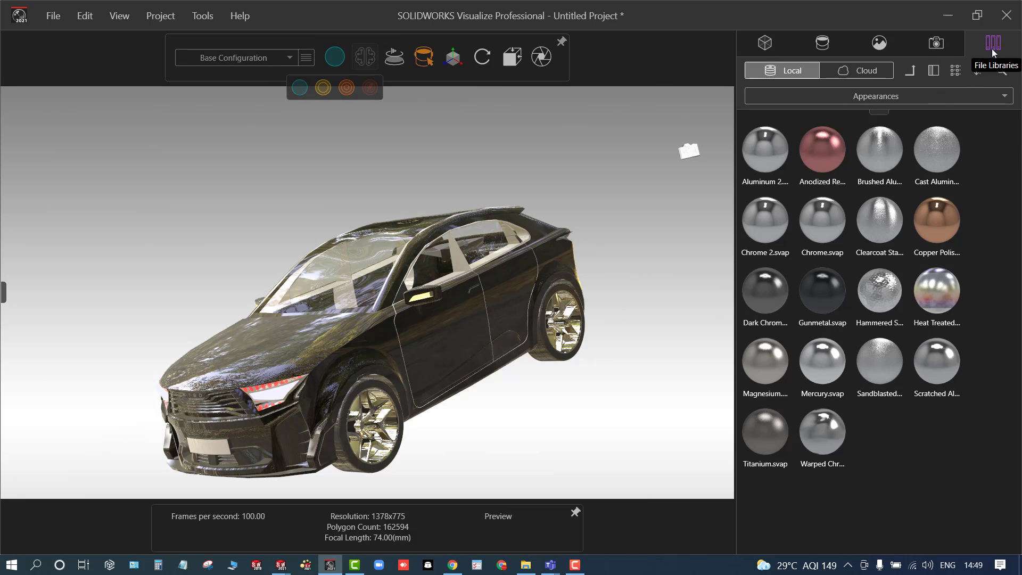
- Replace the Fall Street environment with the Material Environment from the local library, and render the car in Accurate mode
{"action": "left_click", "coordinate": [873, 45]}
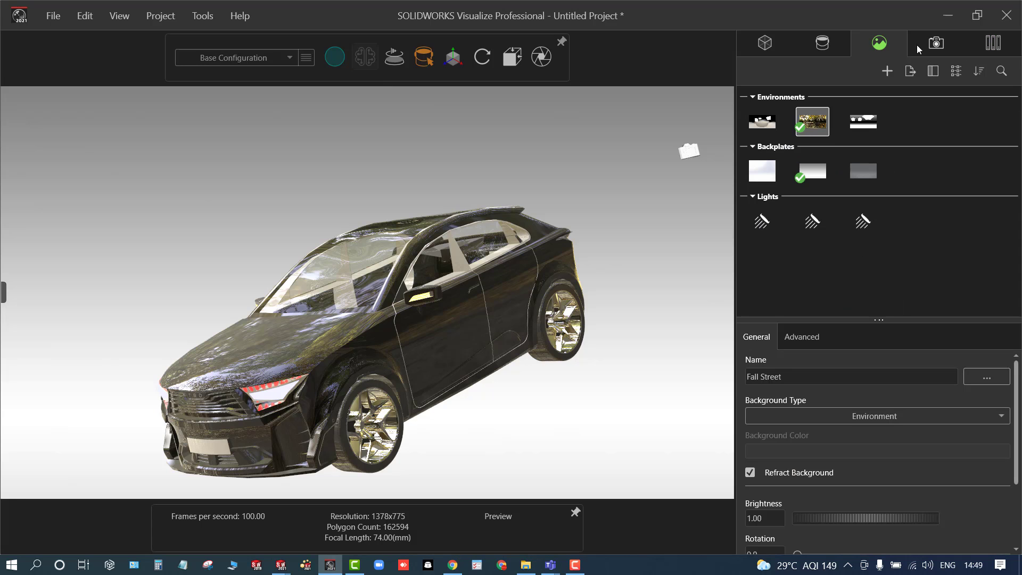
{"action": "left_click", "coordinate": [993, 43]}
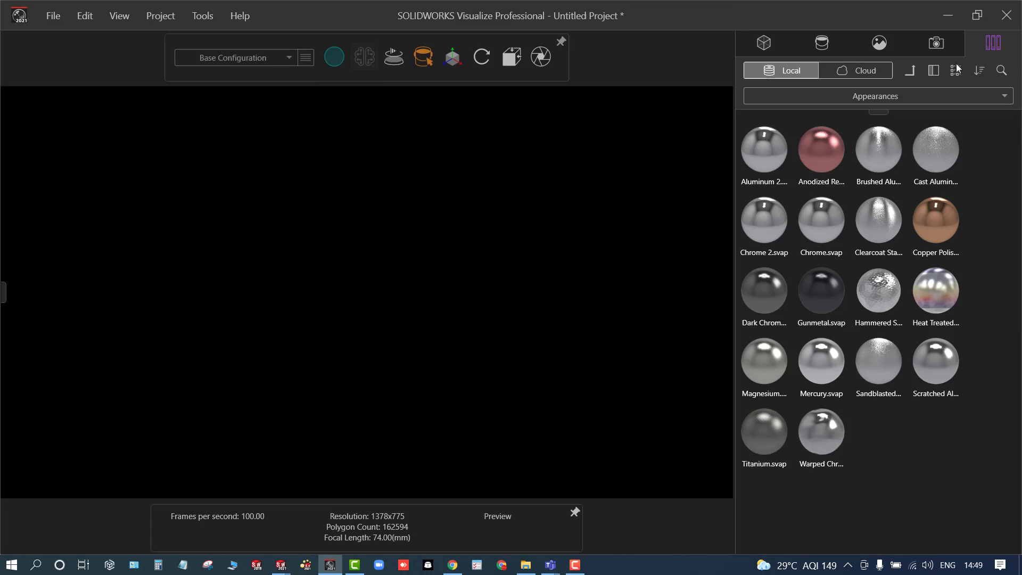
{"action": "left_click", "coordinate": [873, 98]}
{"action": "left_click", "coordinate": [826, 133]}
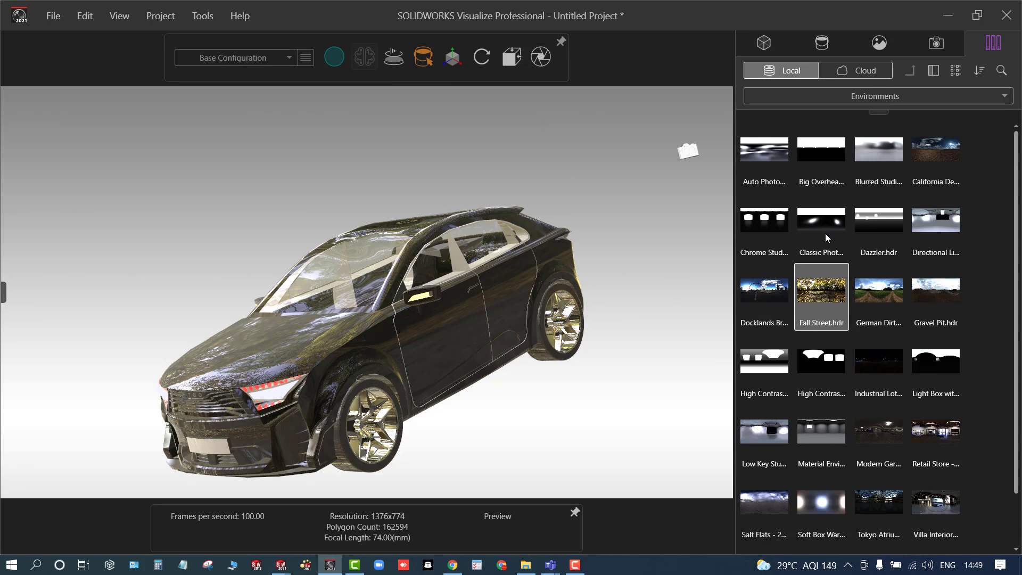
{"action": "scroll", "coordinate": [876, 327], "scroll_direction": "down", "scroll_amount": 1}
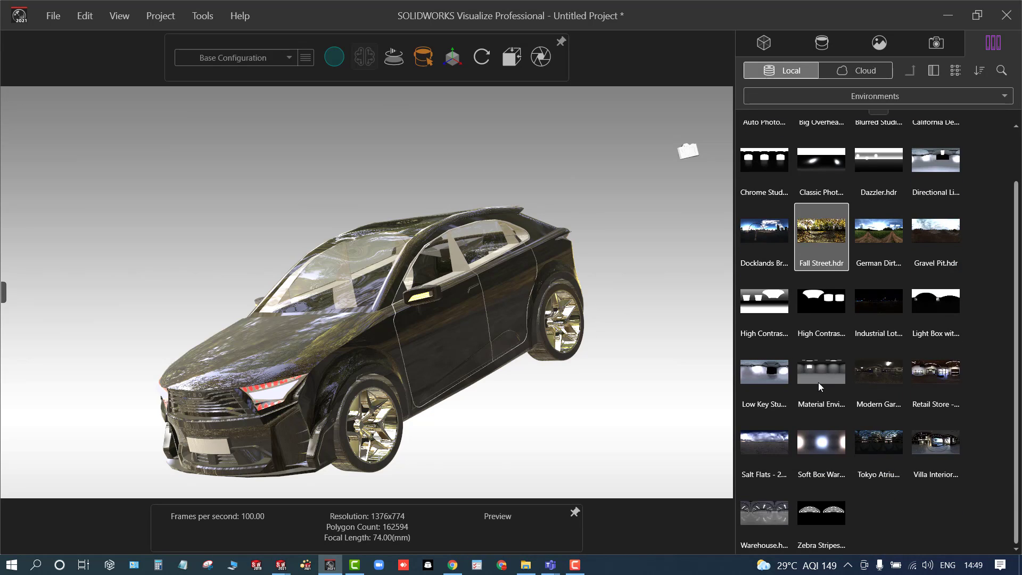
{"action": "left_click_drag", "start_coordinate": [819, 383], "coordinate": [669, 393]}
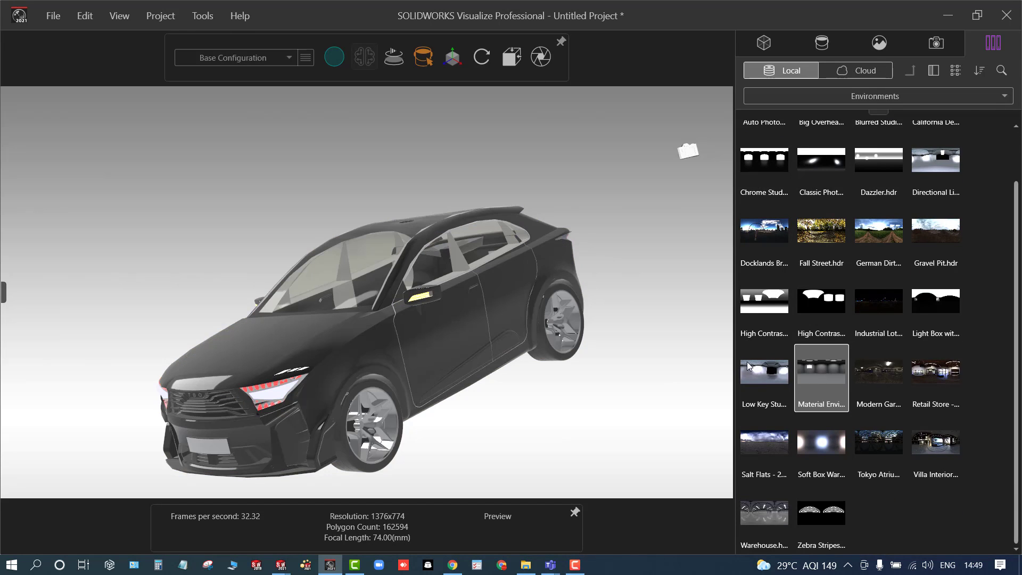
{"action": "mouse_move", "coordinate": [334, 57]}
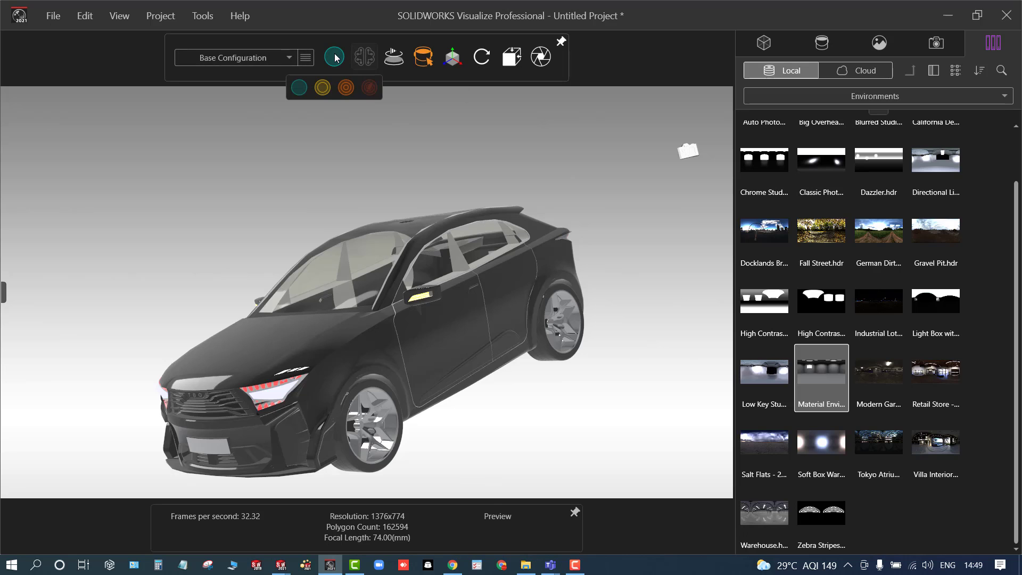
{"action": "left_click", "coordinate": [347, 89]}
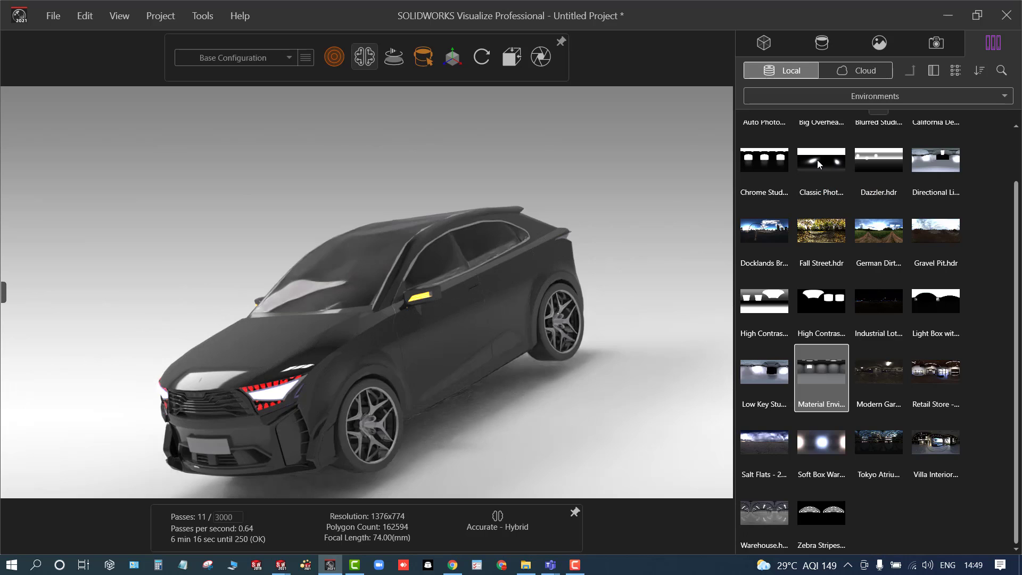
- Snap the T5COP1 model to the floor and open its advanced properties
{"action": "left_click", "coordinate": [767, 44]}
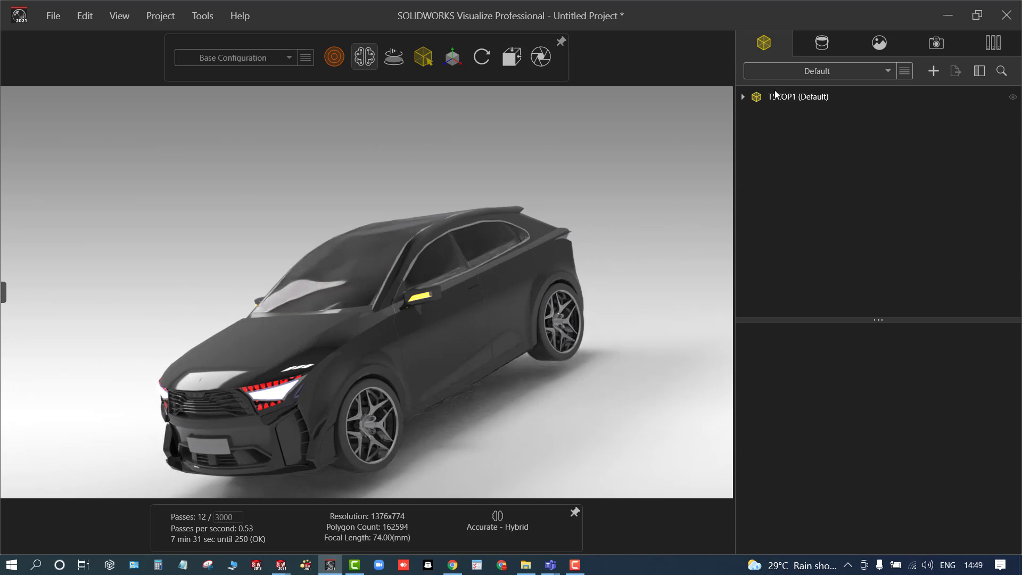
{"action": "left_click", "coordinate": [774, 101]}
{"action": "left_click", "coordinate": [775, 97]}
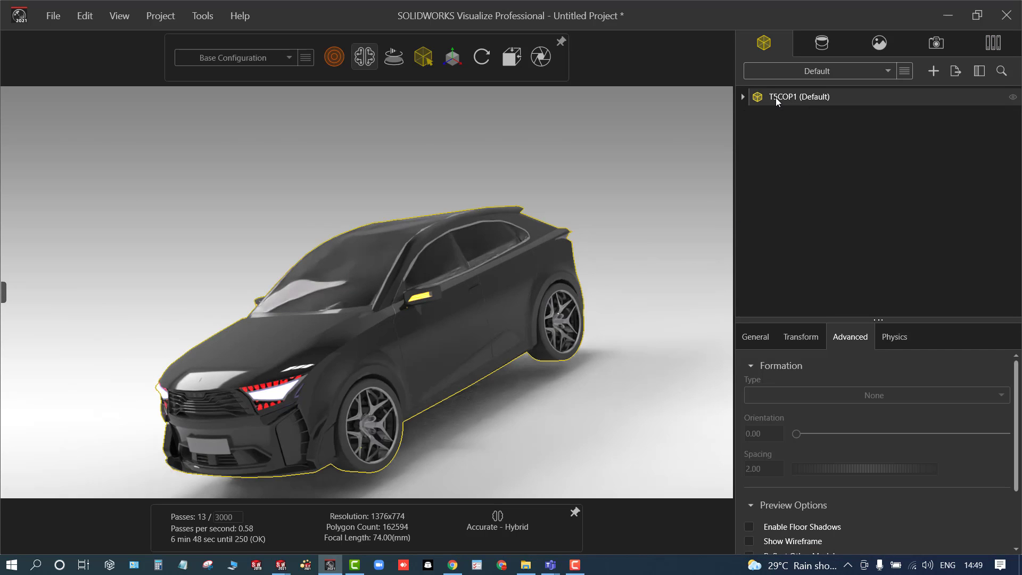
{"action": "left_click", "coordinate": [765, 341]}
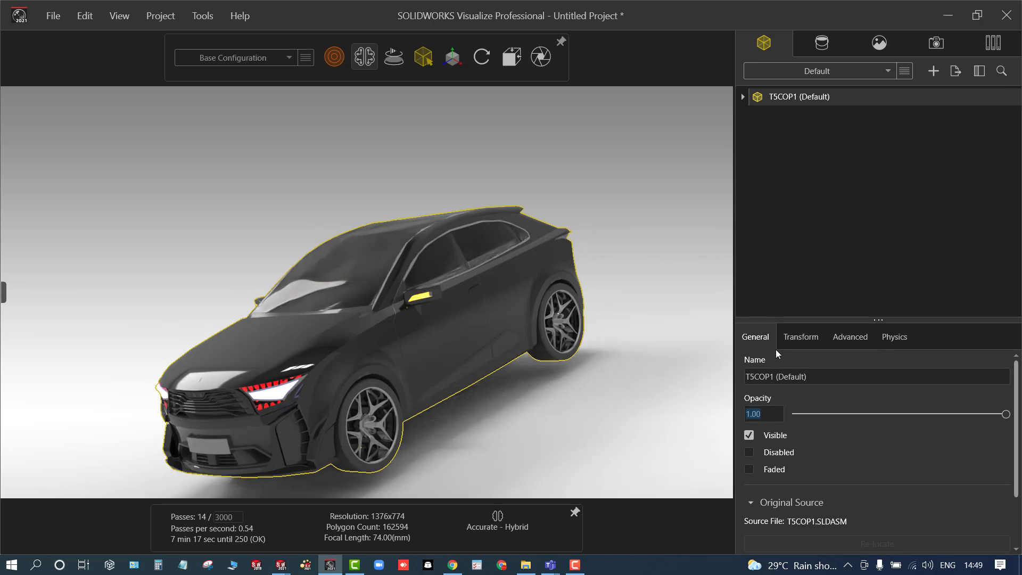
{"action": "left_click", "coordinate": [801, 335]}
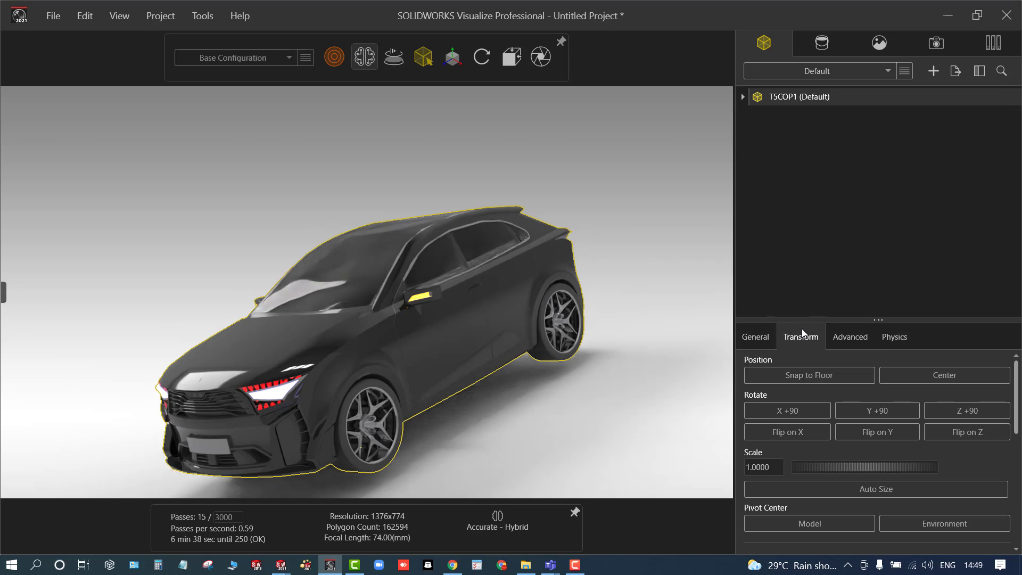
{"action": "left_click", "coordinate": [792, 377]}
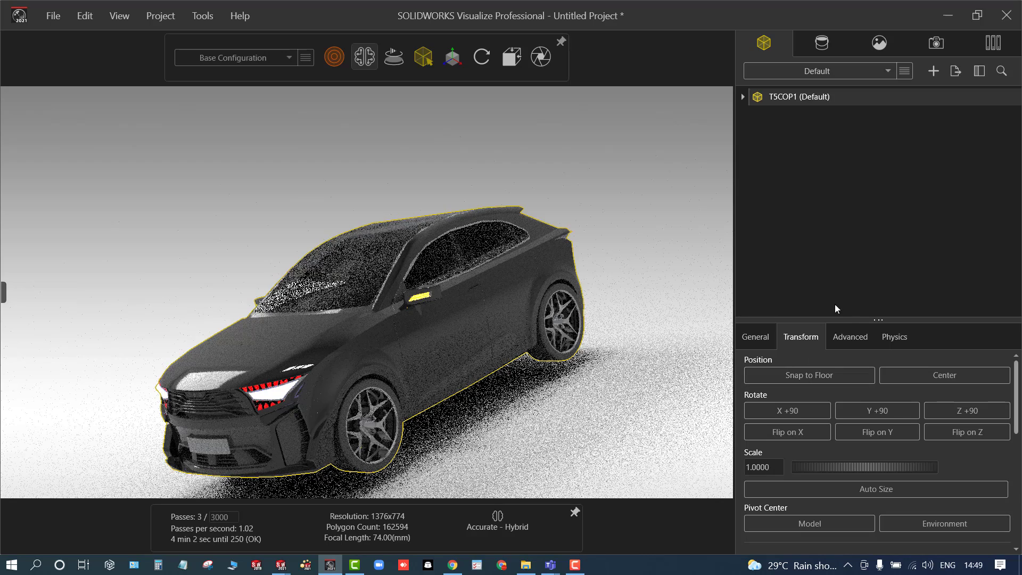
{"action": "left_click", "coordinate": [851, 336]}
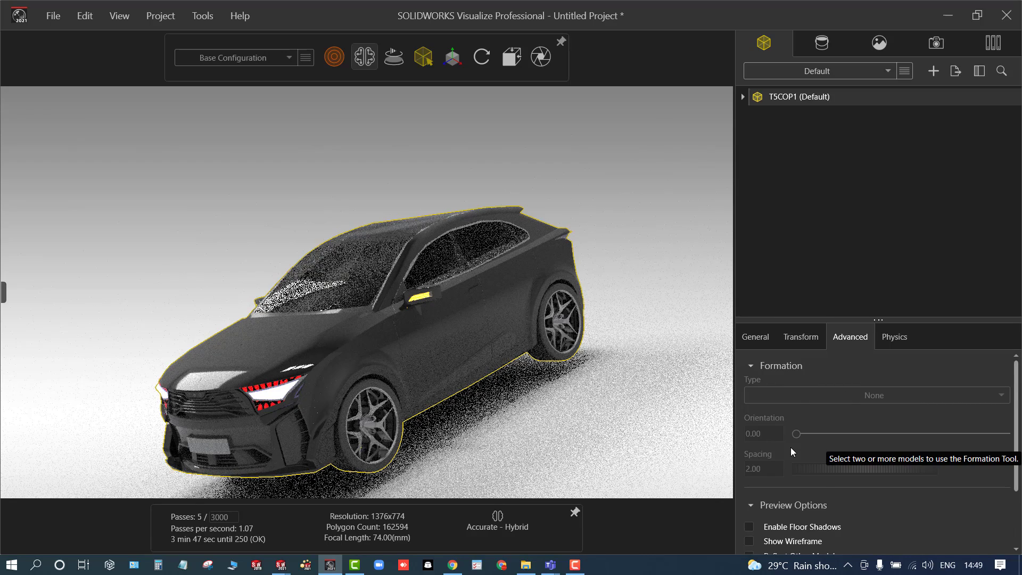
- Enable floor shadows, Reflect Other Models and Reflect In Other Models in the T5COP1 model's preview options, and deselect the model
{"action": "scroll", "coordinate": [791, 448], "scroll_direction": "down", "scroll_amount": 2}
{"action": "left_click", "coordinate": [749, 464]}
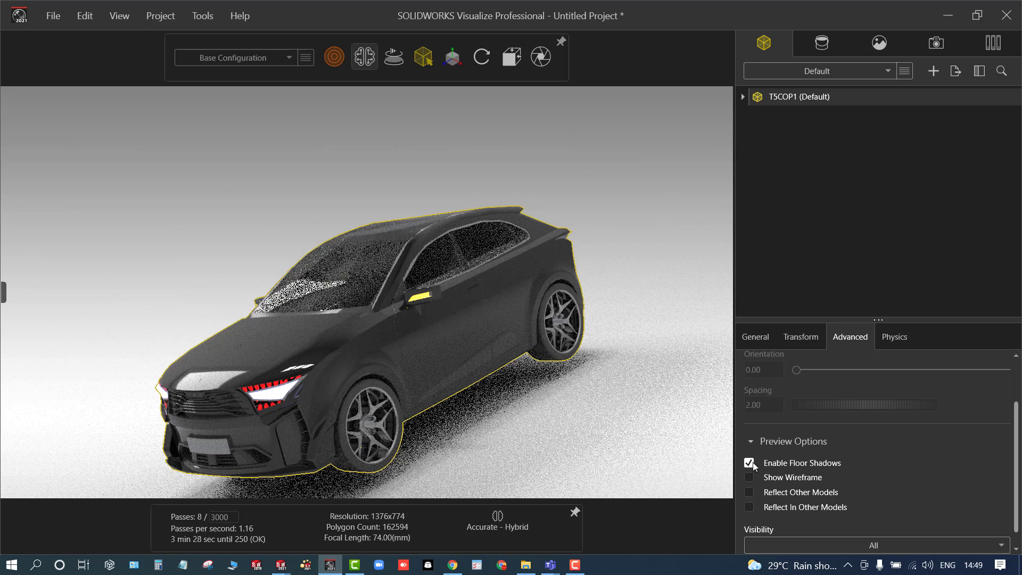
{"action": "left_click", "coordinate": [749, 492]}
{"action": "left_click", "coordinate": [749, 507]}
{"action": "left_click", "coordinate": [680, 282]}
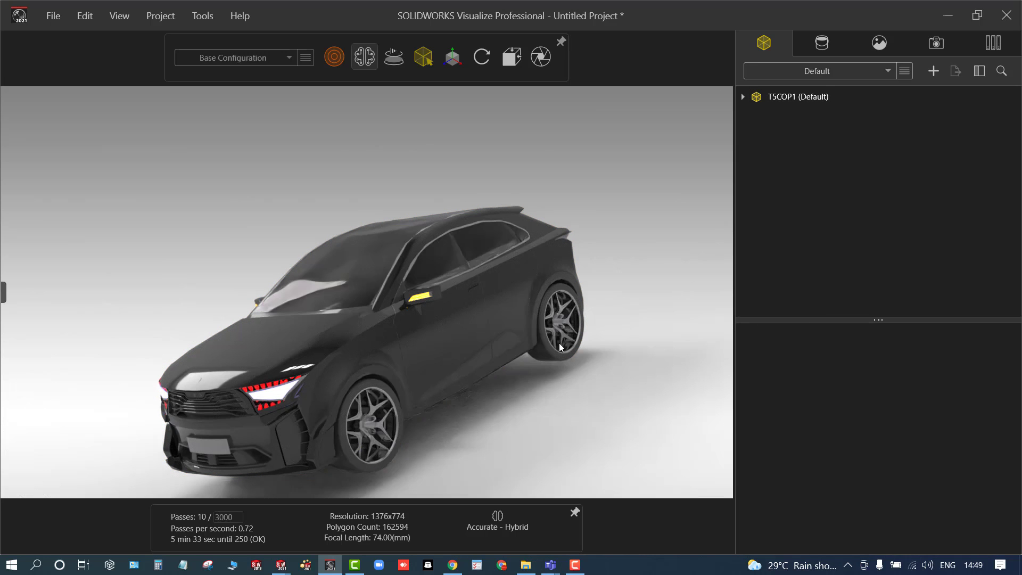
{"action": "middle_click_drag", "start_coordinate": [511, 402], "coordinate": [511, 402]}
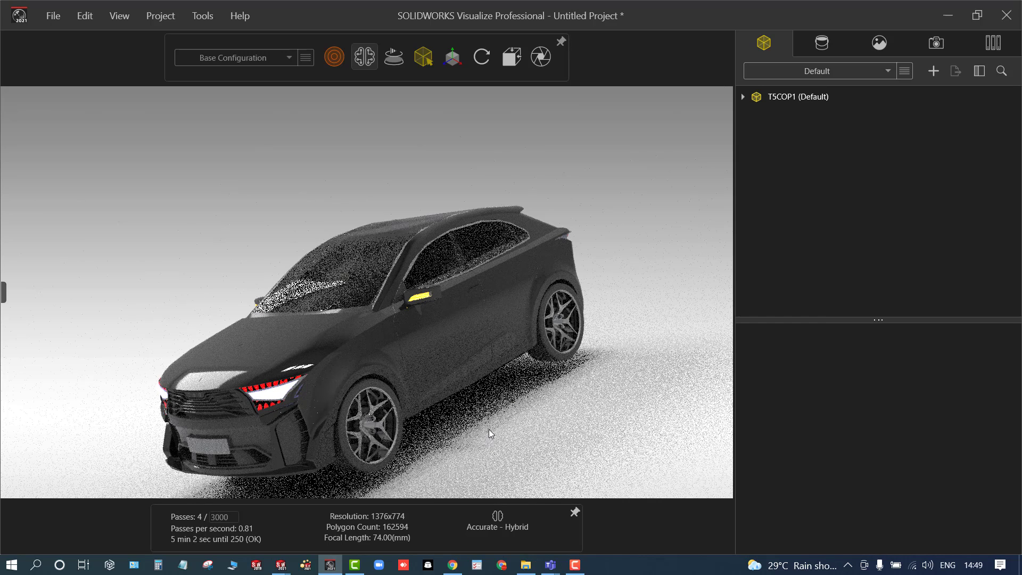
{"action": "left_click_drag", "start_coordinate": [449, 410], "coordinate": [437, 349]}
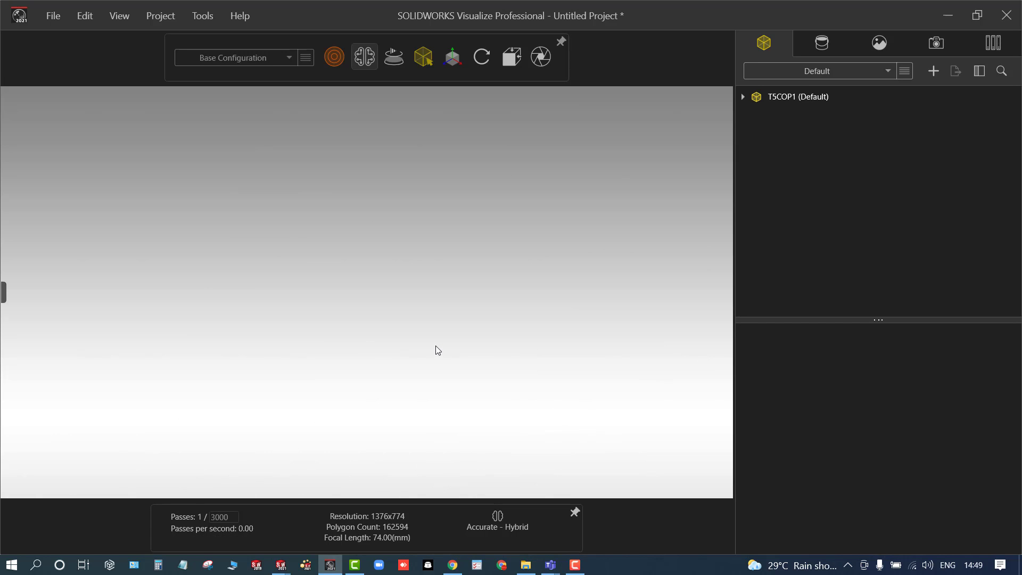
{"action": "middle_click", "coordinate": [435, 347]}
{"action": "middle_click_drag", "start_coordinate": [436, 347], "coordinate": [568, 357]}
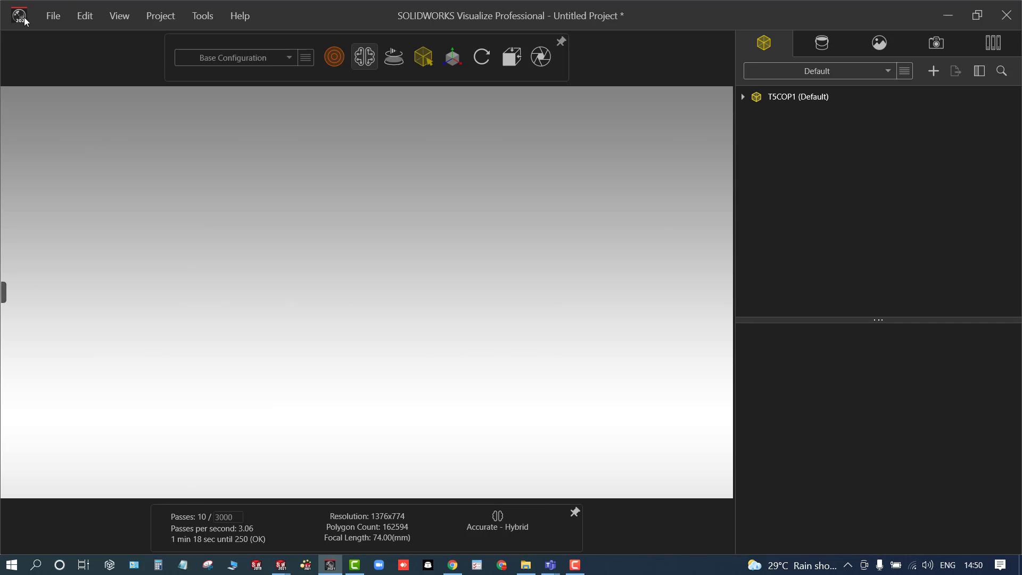
- Exit Visualize without saving the untitled car project
{"action": "left_click", "coordinate": [53, 15]}
{"action": "left_click", "coordinate": [99, 243]}
{"action": "left_click", "coordinate": [519, 336]}
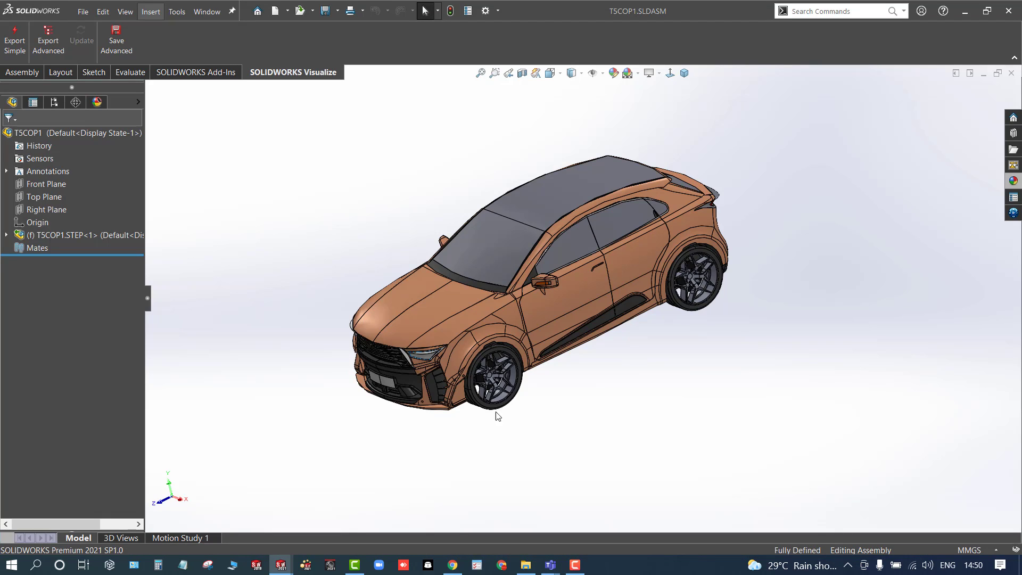
- Close the T5COP1 assembly and the 4.1 part in SOLIDWORKS
{"action": "middle_click_drag", "start_coordinate": [635, 352], "coordinate": [631, 322]}
{"action": "scroll", "coordinate": [281, 223], "scroll_direction": "up", "scroll_amount": 10}
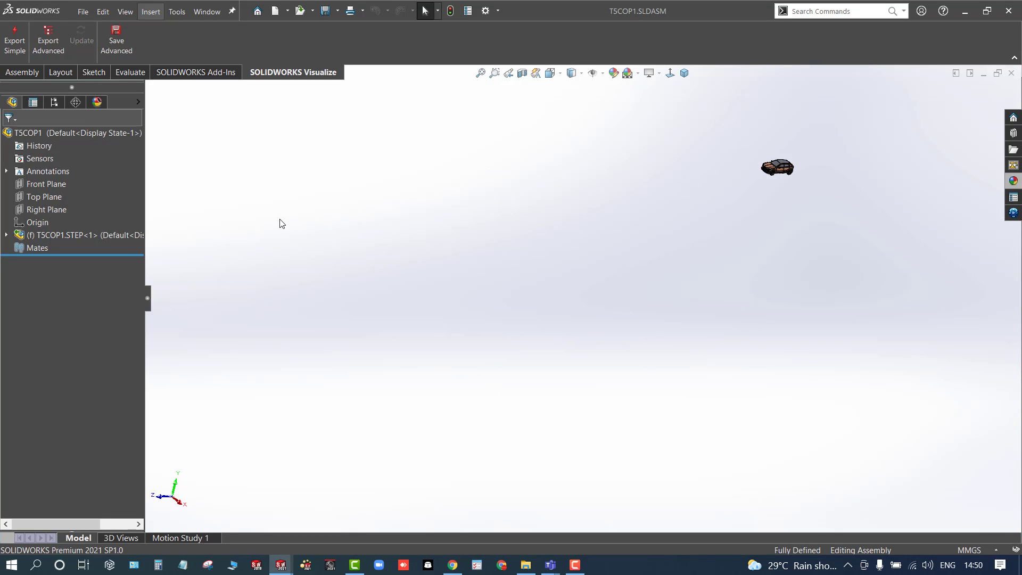
{"action": "middle_click_drag", "start_coordinate": [765, 299], "coordinate": [717, 287]}
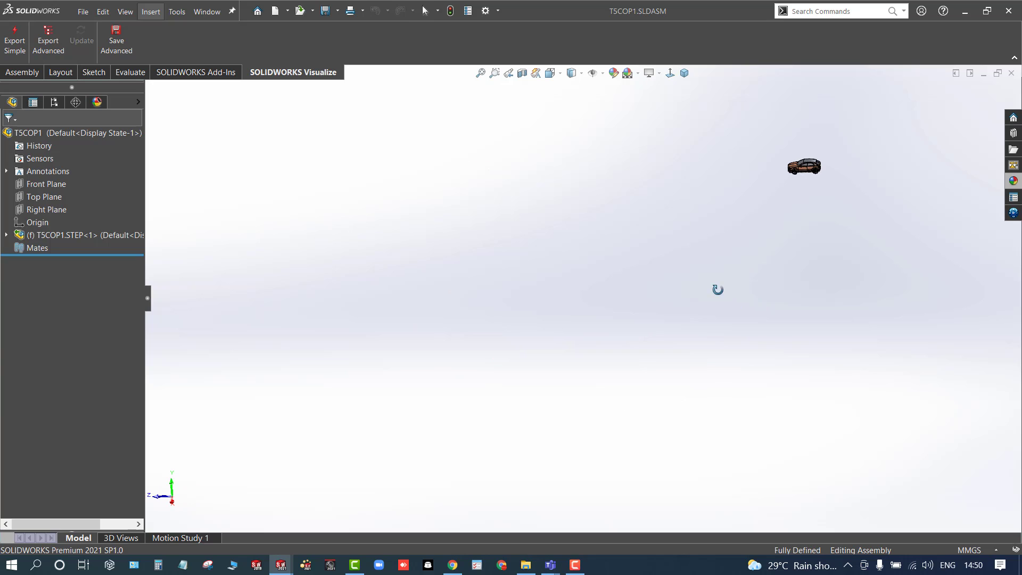
{"action": "left_click", "coordinate": [1012, 77]}
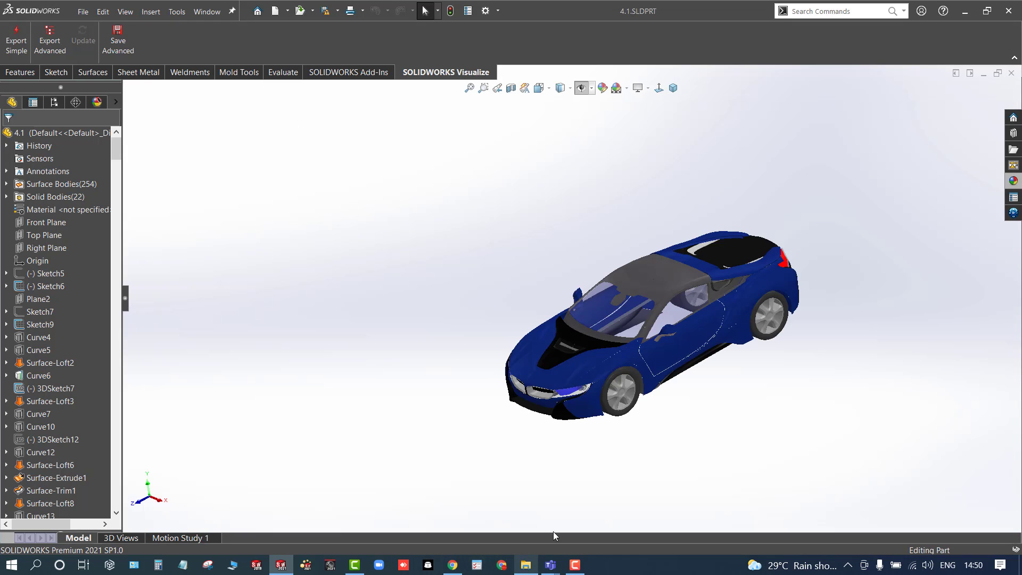
{"action": "left_click", "coordinate": [1012, 73]}
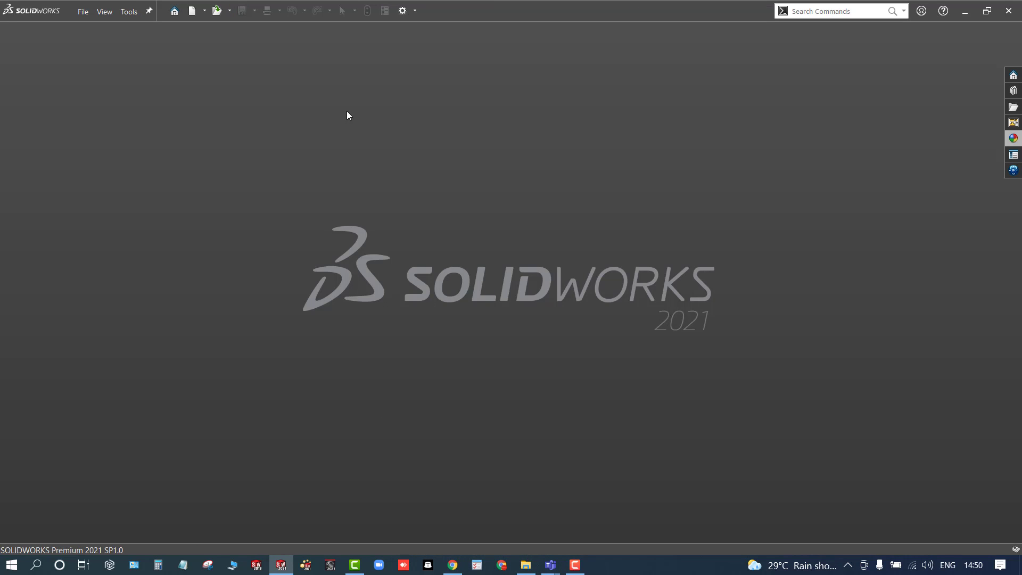
- Switch to File Explorer and go to the Home folder inside Visualize Rendering Models
{"action": "left_click", "coordinate": [526, 565]}
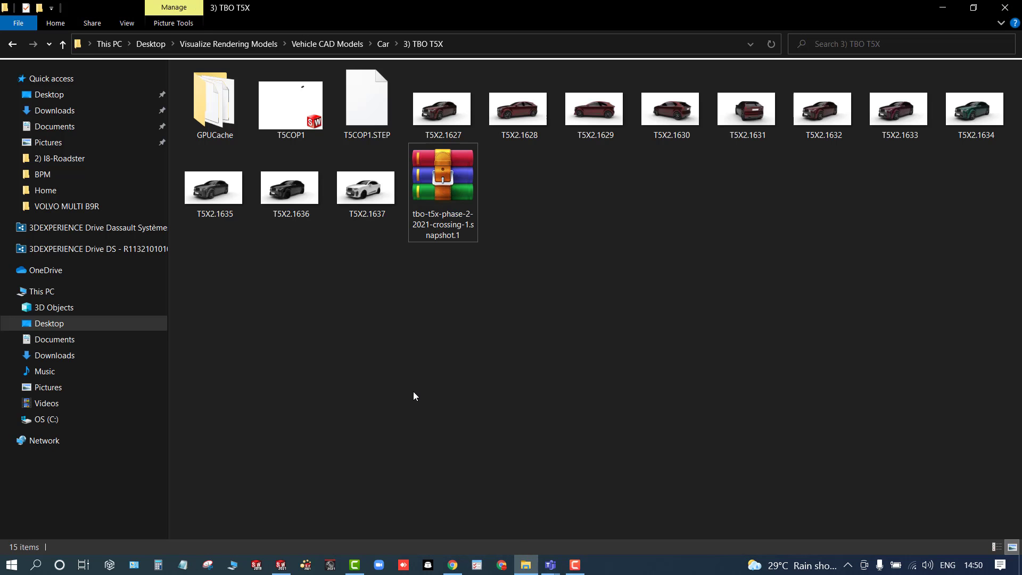
{"action": "left_click", "coordinate": [63, 45]}
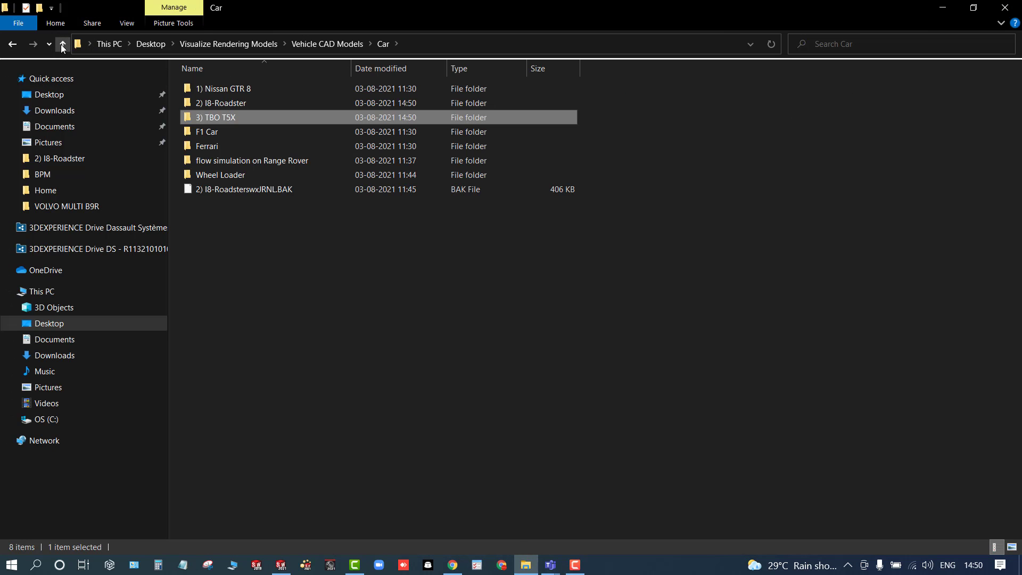
{"action": "left_click", "coordinate": [63, 44]}
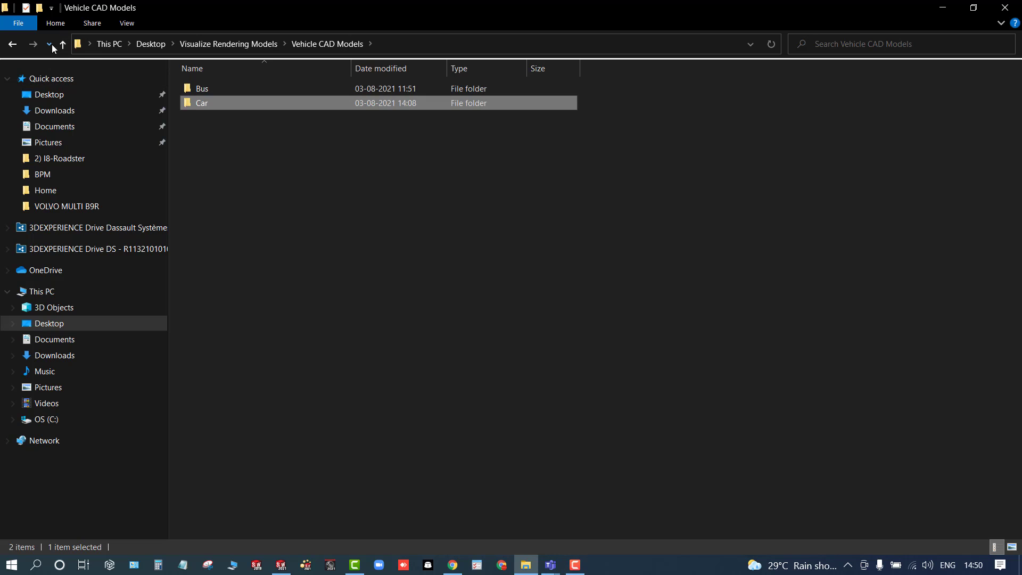
{"action": "left_click", "coordinate": [62, 44]}
{"action": "left_click", "coordinate": [238, 239]}
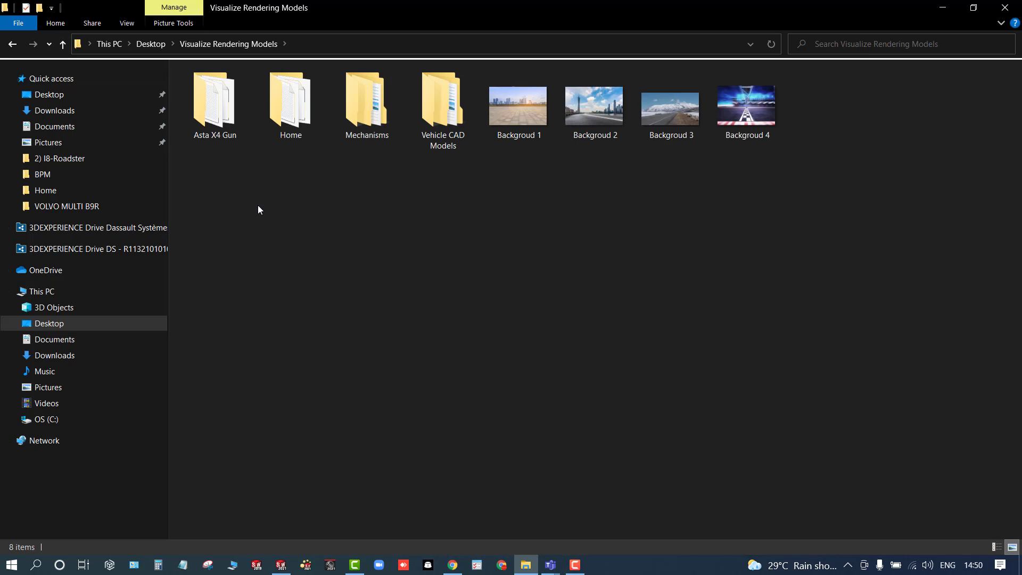
{"action": "double_click", "coordinate": [316, 114]}
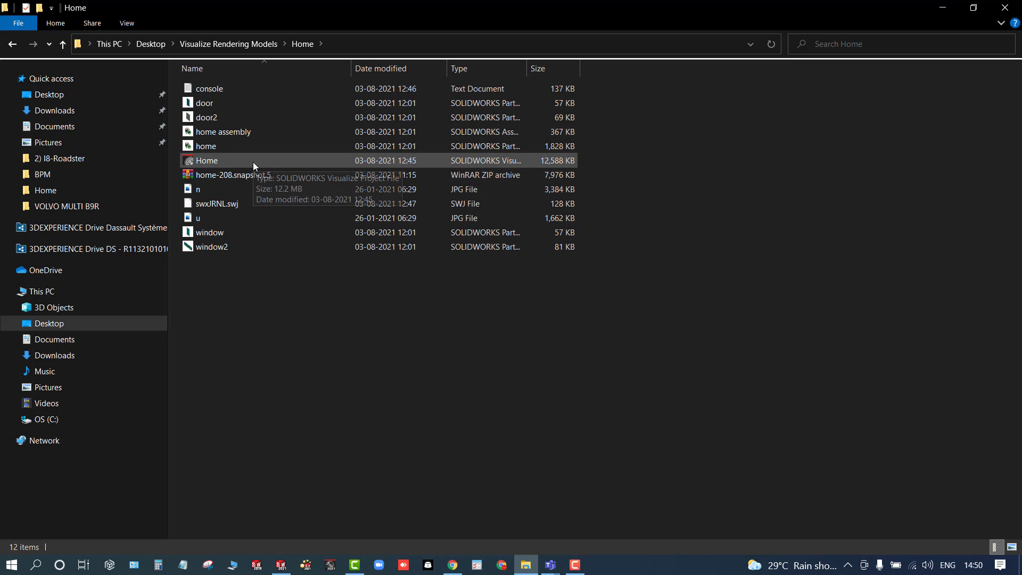
- Open the home assembly file in SOLIDWORKS, suppressing all missing components, and dismiss the open summary
{"action": "left_click", "coordinate": [260, 132]}
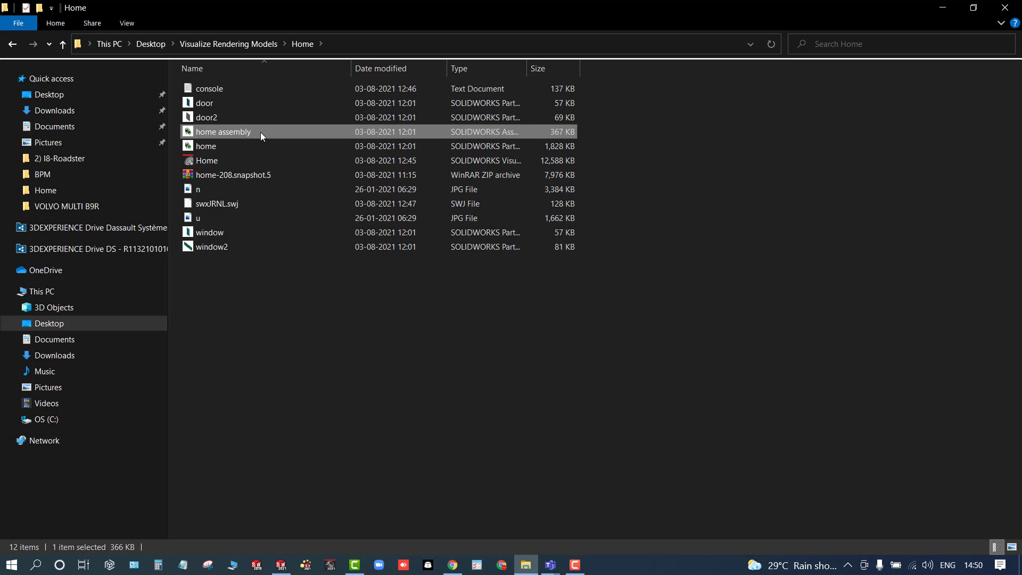
{"action": "double_click", "coordinate": [260, 132]}
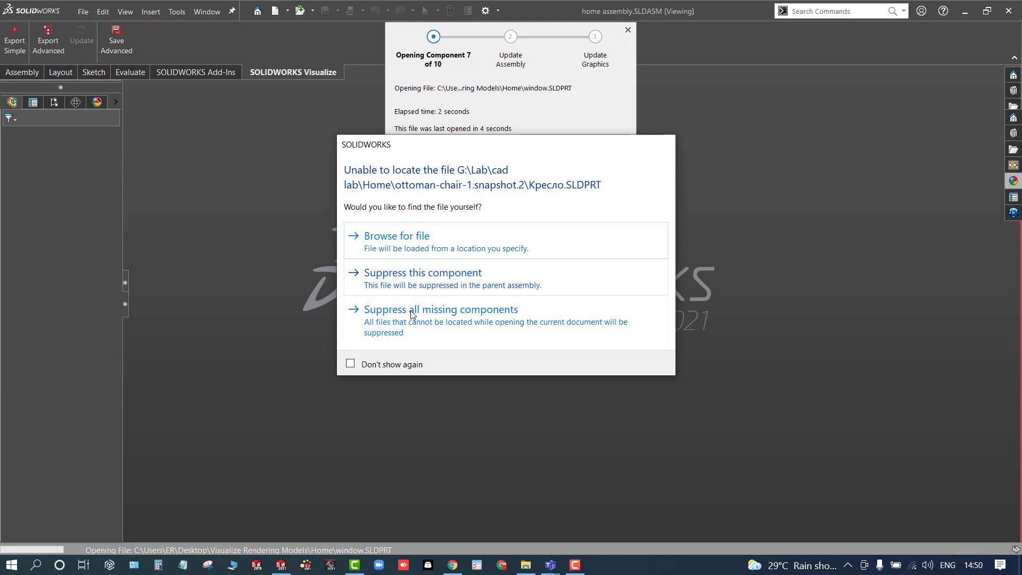
{"action": "left_click", "coordinate": [441, 307]}
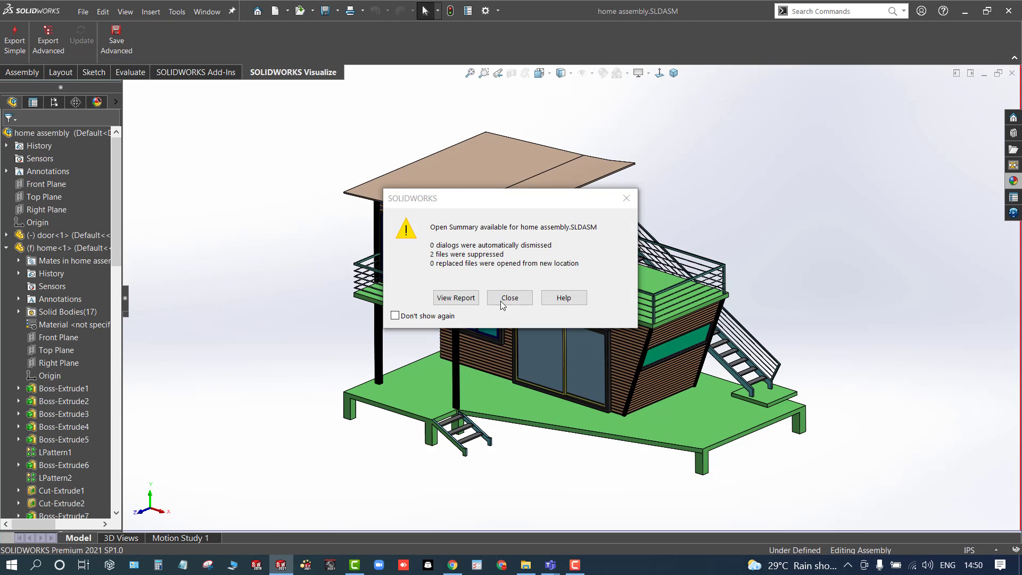
{"action": "left_click", "coordinate": [510, 298]}
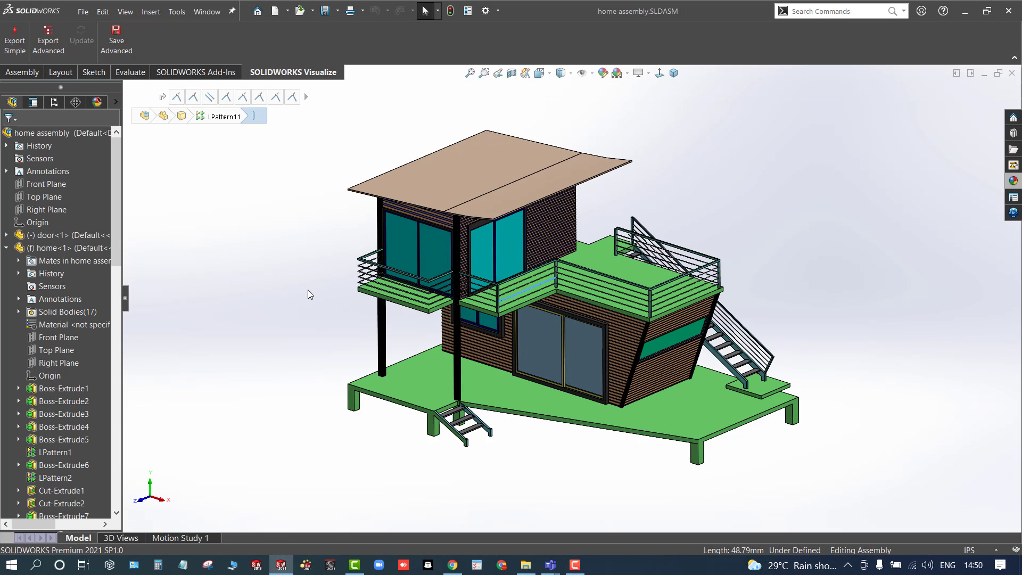
- Export the home assembly from SOLIDWORKS to Visualize with Export Advanced
{"action": "scroll", "coordinate": [659, 449], "scroll_direction": "down", "scroll_amount": 3}
{"action": "scroll", "coordinate": [422, 158], "scroll_direction": "up", "scroll_amount": 4}
{"action": "scroll", "coordinate": [428, 142], "scroll_direction": "down", "scroll_amount": 2}
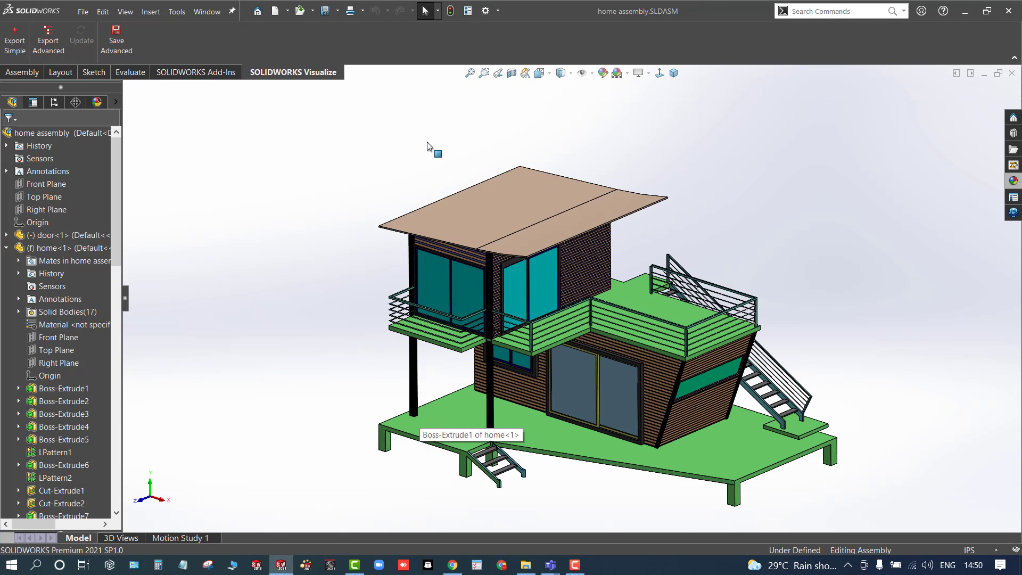
{"action": "scroll", "coordinate": [631, 499], "scroll_direction": "down", "scroll_amount": 2}
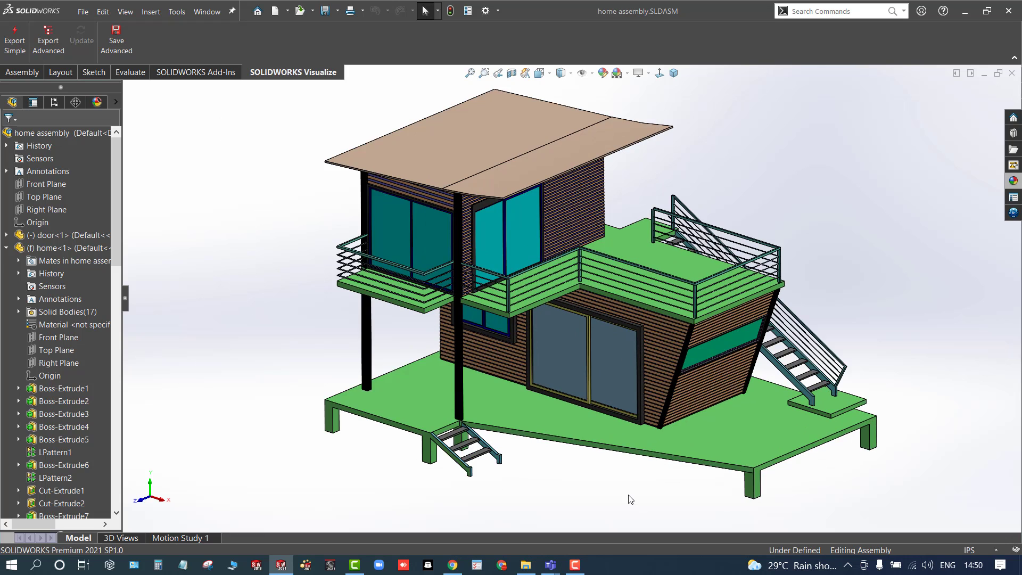
{"action": "scroll", "coordinate": [630, 499], "scroll_direction": "up", "scroll_amount": 1}
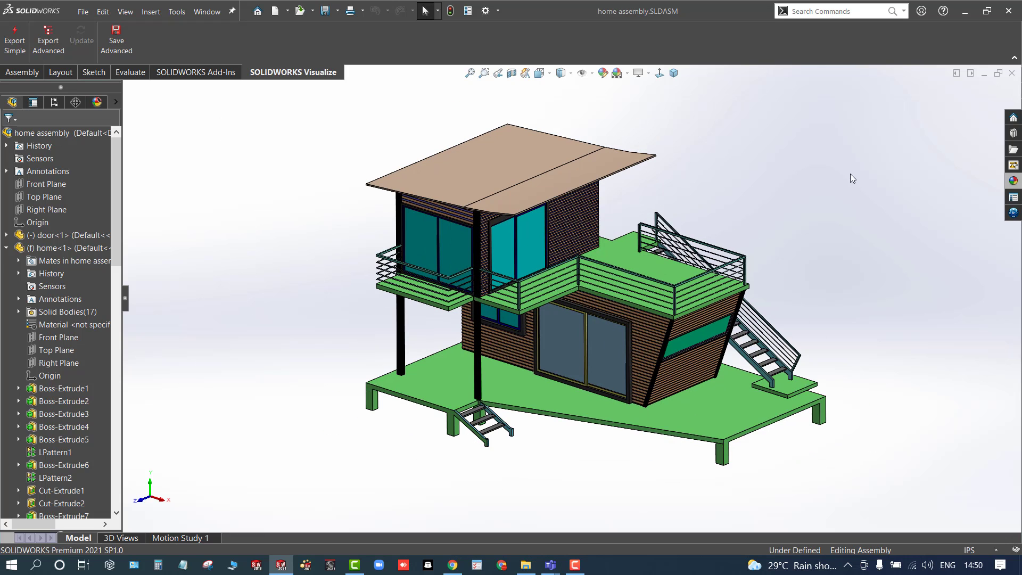
{"action": "left_click", "coordinate": [47, 43]}
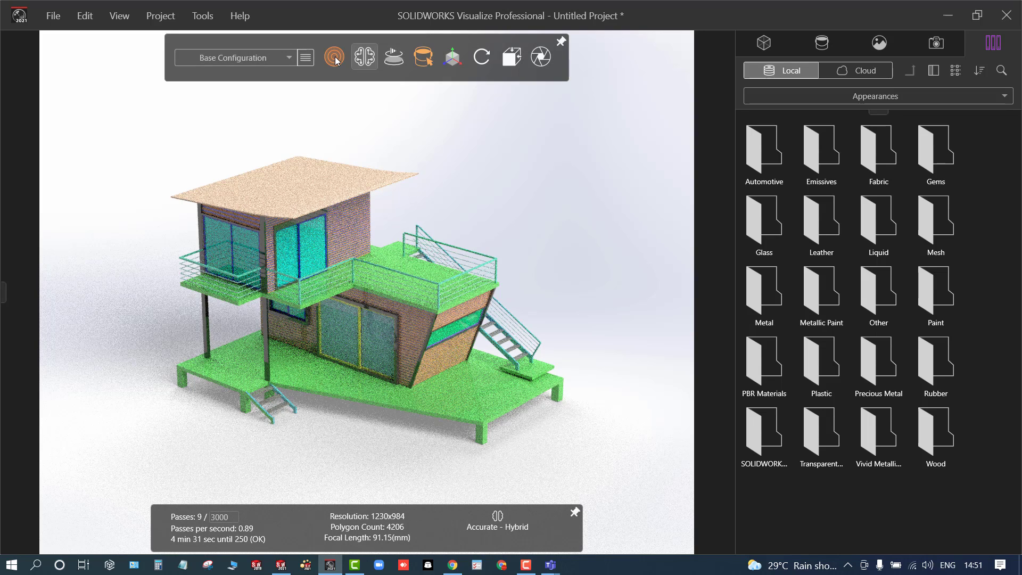
- Switch the house project's render mode to Preview and frame the whole house closely in the viewport
{"action": "mouse_move", "coordinate": [335, 60]}
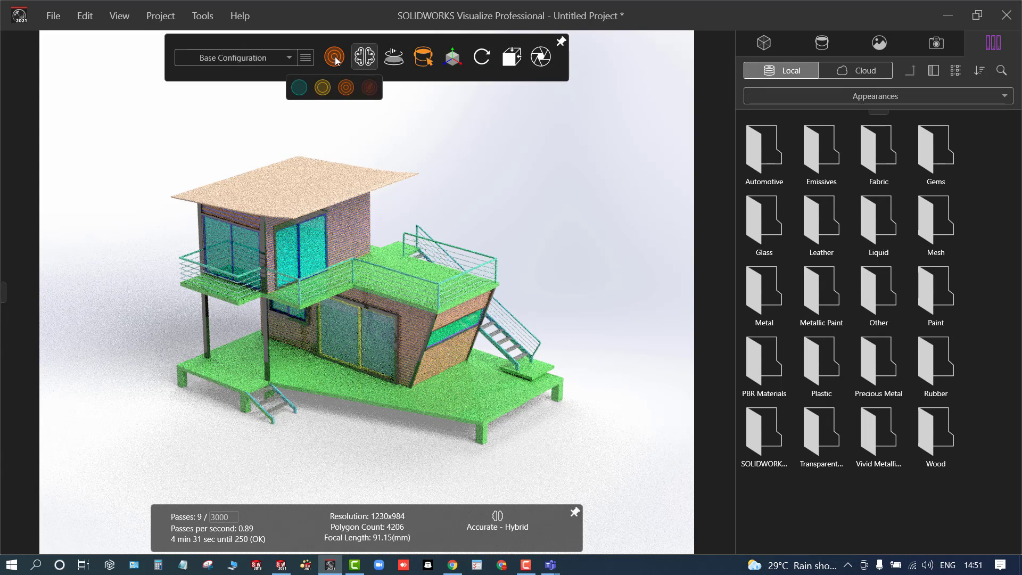
{"action": "left_click", "coordinate": [301, 95]}
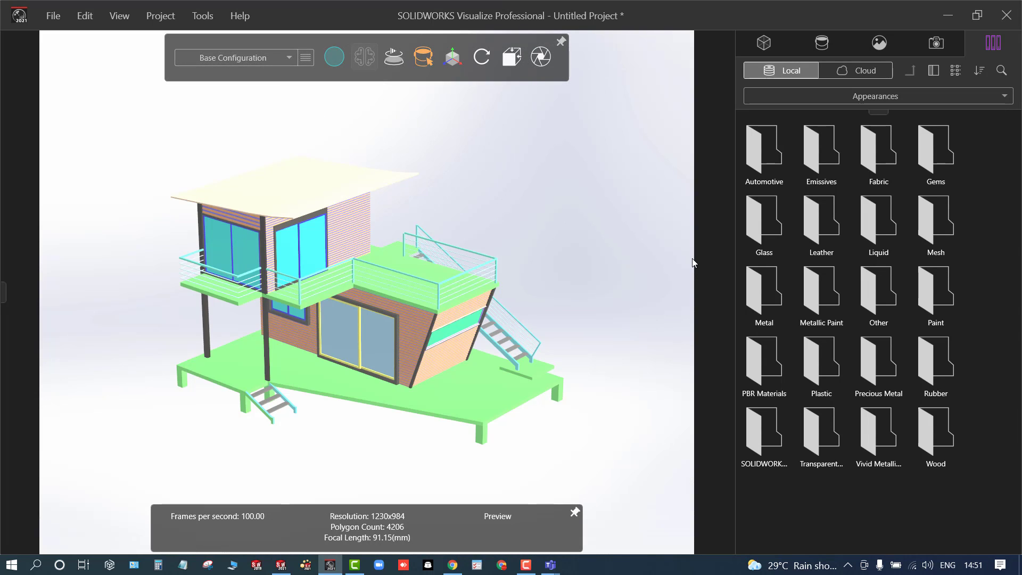
{"action": "scroll", "coordinate": [471, 318], "scroll_direction": "up", "scroll_amount": 2}
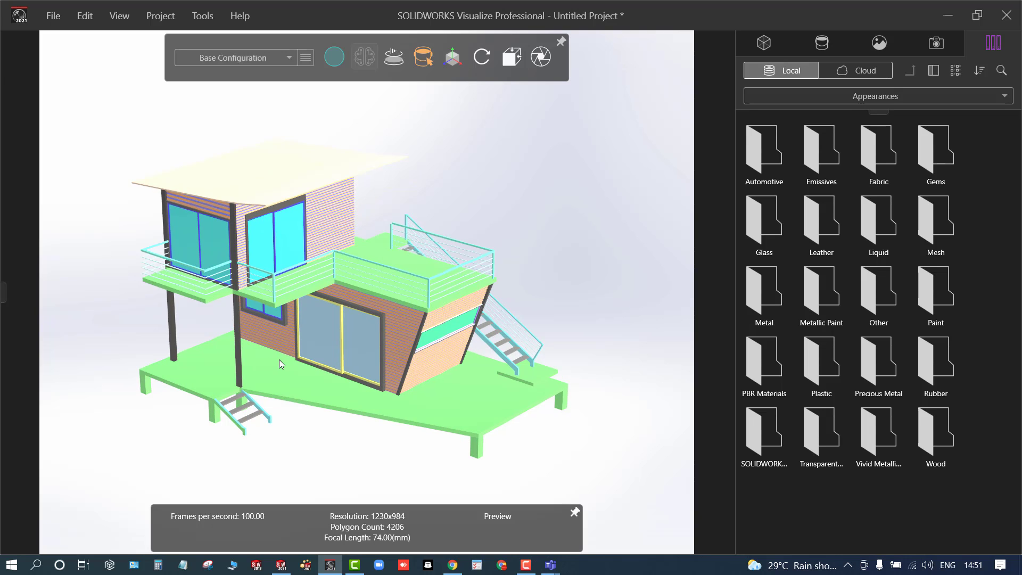
{"action": "scroll", "coordinate": [279, 360], "scroll_direction": "up", "scroll_amount": 1}
{"action": "scroll", "coordinate": [76, 150], "scroll_direction": "down", "scroll_amount": 1}
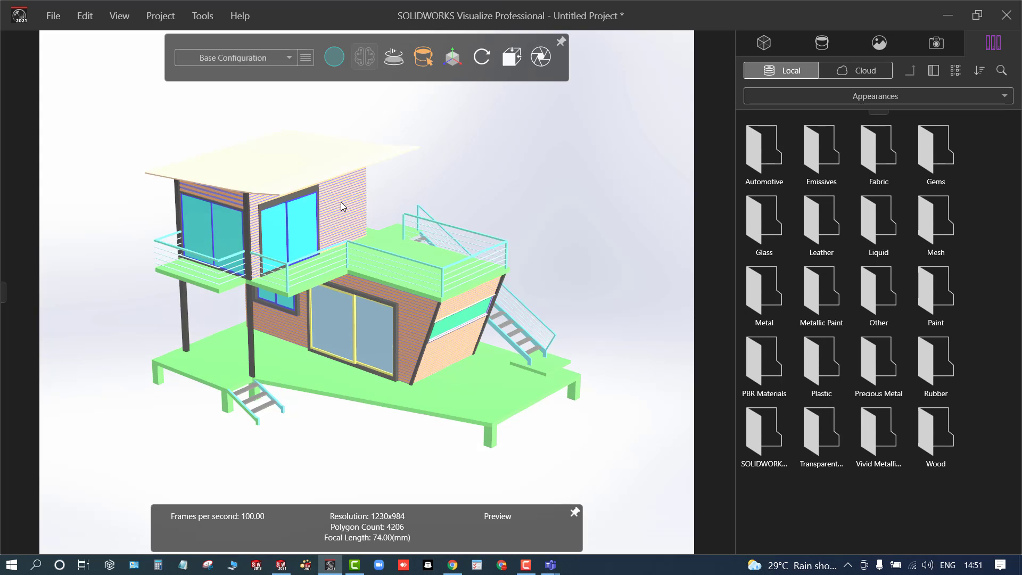
{"action": "scroll", "coordinate": [341, 203], "scroll_direction": "up", "scroll_amount": 1}
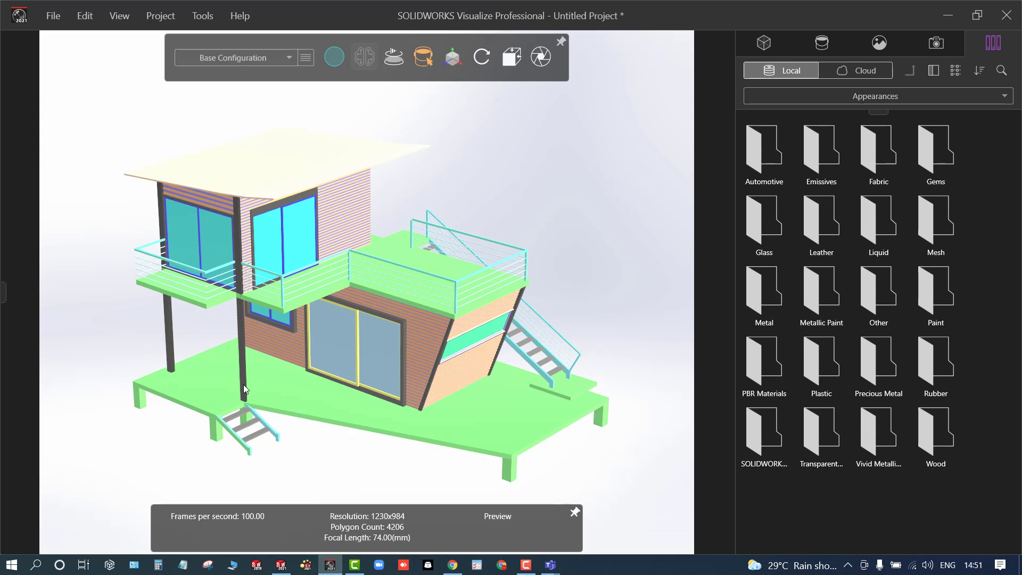
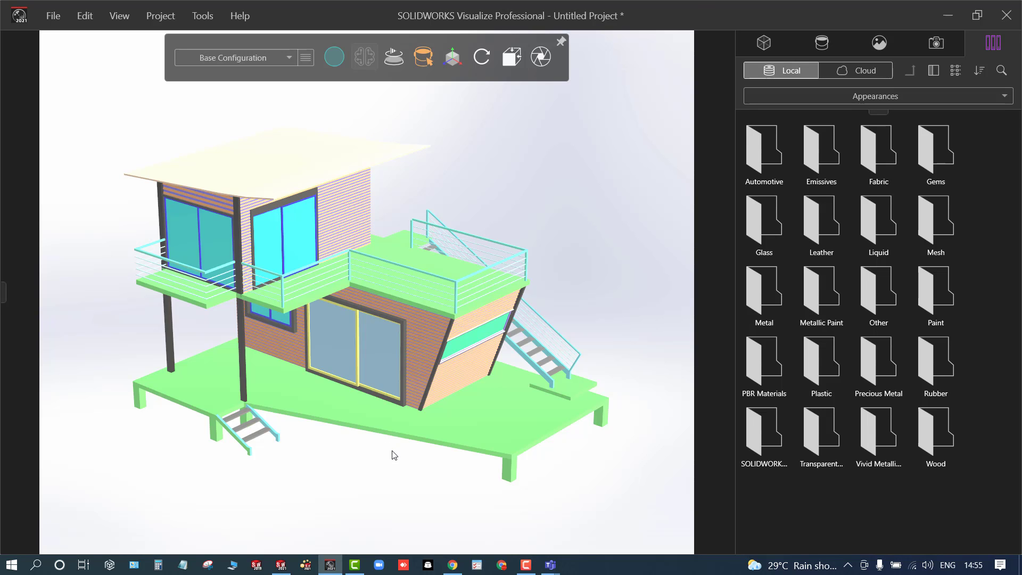
- View the house from a higher angle, check it in the Accurate render mode, and return to the Preview mode
{"action": "mouse_move", "coordinate": [392, 452]}
{"action": "left_mouse_down"}
{"action": "mouse_move", "coordinate": [413, 394]}
{"action": "mouse_move", "coordinate": [388, 425]}
{"action": "mouse_move", "coordinate": [404, 464]}
{"action": "left_mouse_up"}
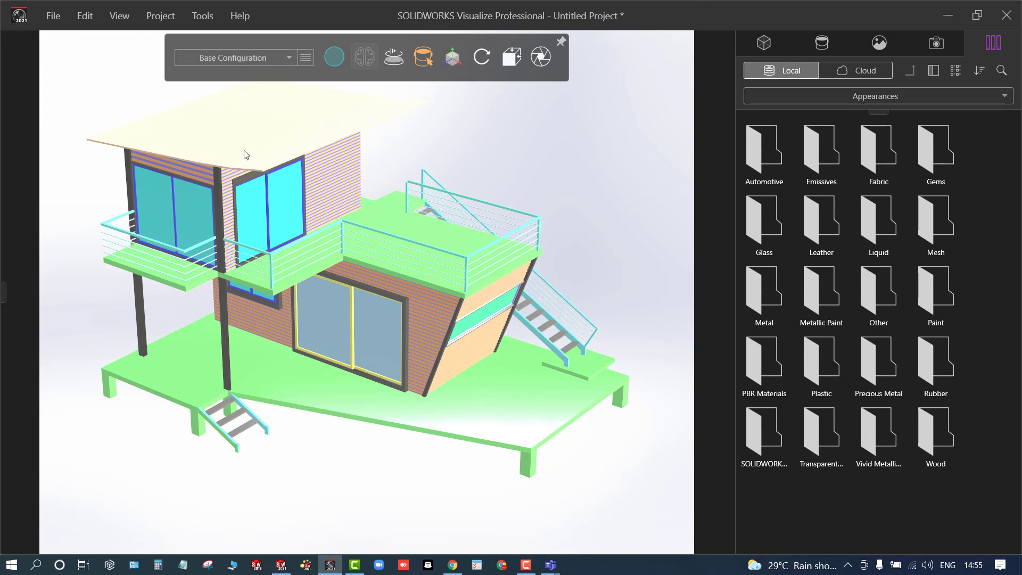
{"action": "left_click_drag", "start_coordinate": [585, 161], "coordinate": [560, 173]}
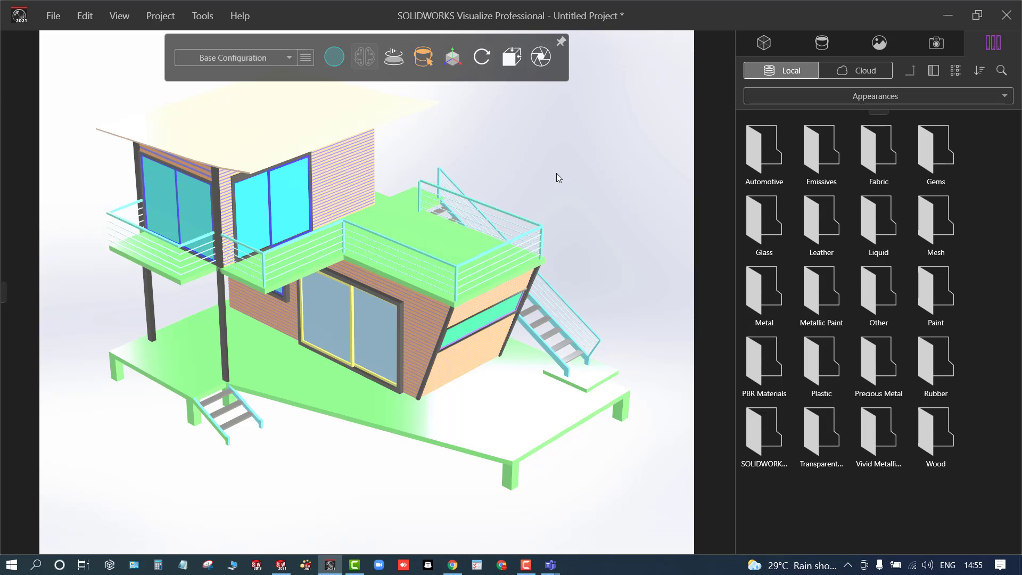
{"action": "mouse_move", "coordinate": [334, 61]}
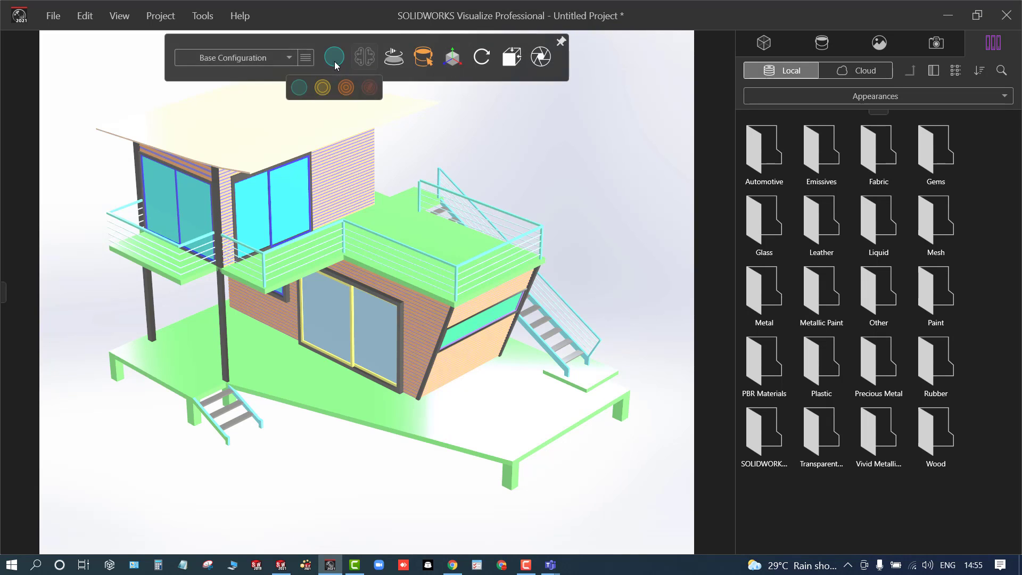
{"action": "left_click", "coordinate": [346, 87]}
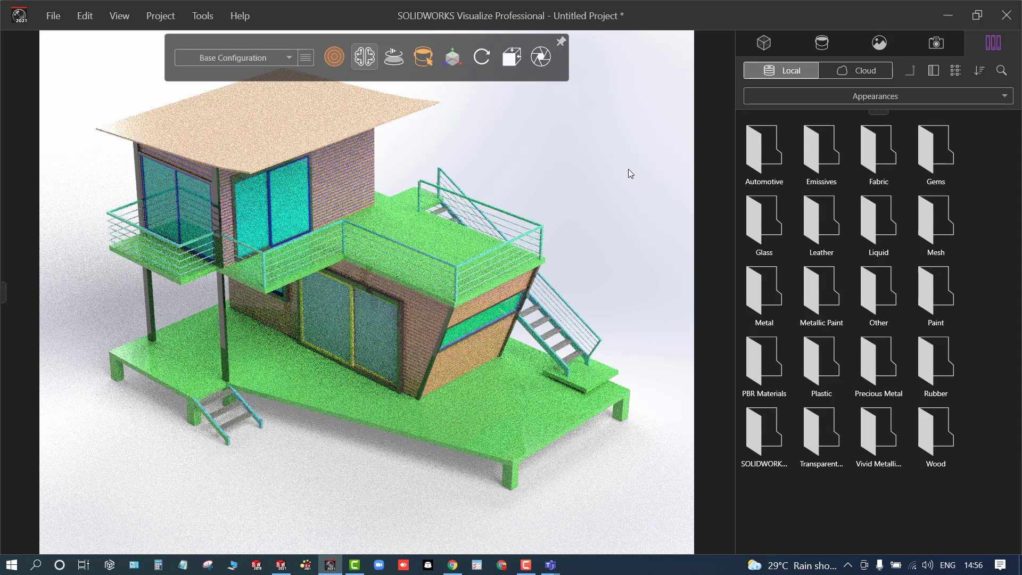
{"action": "left_click", "coordinate": [340, 67]}
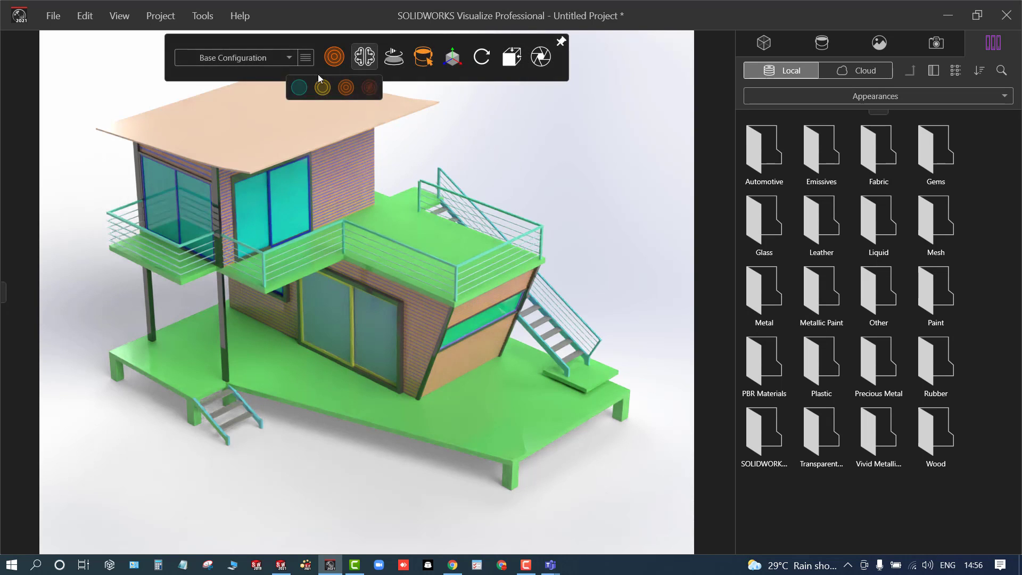
{"action": "left_click", "coordinate": [301, 88]}
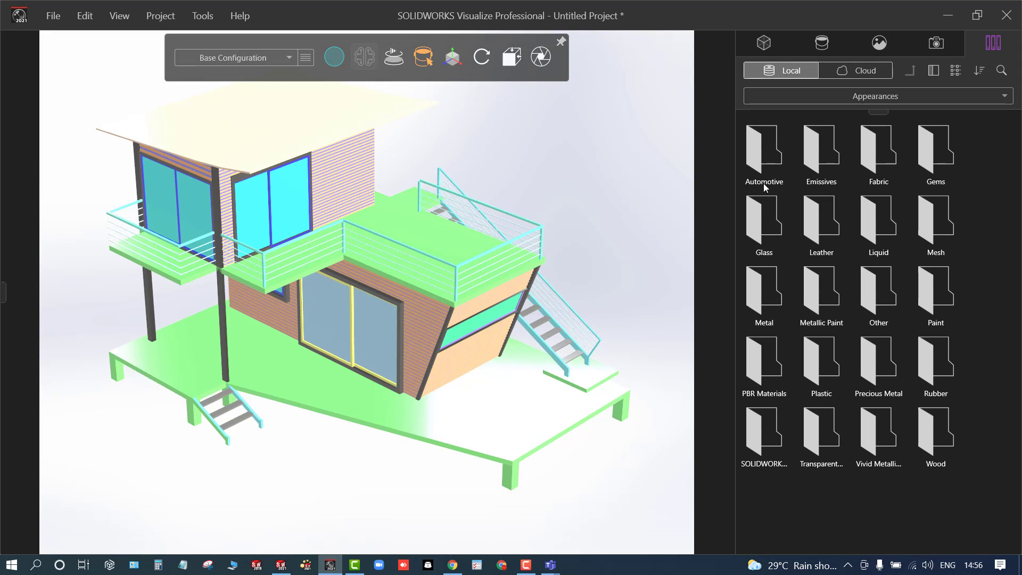
- Browse the local Wood appearances and apply White Oak to the decks and floors of the house
{"action": "left_click", "coordinate": [820, 102]}
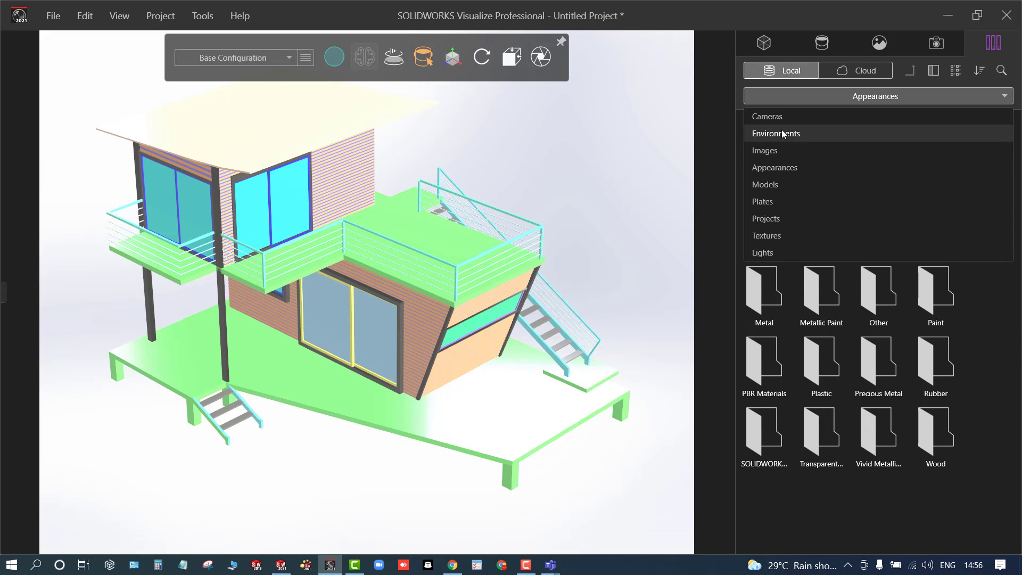
{"action": "left_click", "coordinate": [789, 168]}
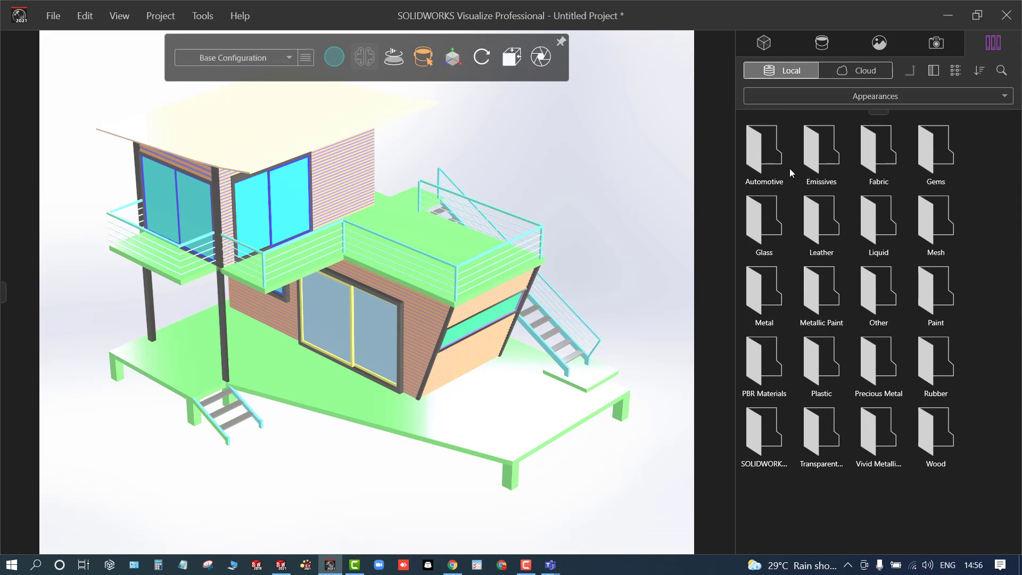
{"action": "double_click", "coordinate": [935, 434]}
{"action": "scroll", "coordinate": [815, 325], "scroll_direction": "down", "scroll_amount": 1}
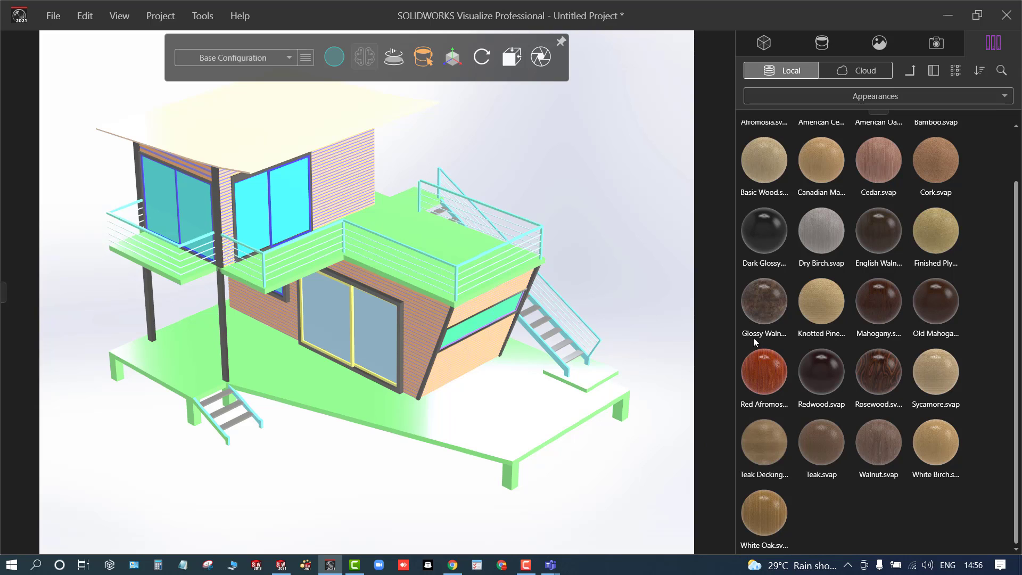
{"action": "scroll", "coordinate": [841, 299], "scroll_direction": "up", "scroll_amount": 1}
{"action": "scroll", "coordinate": [824, 316], "scroll_direction": "down", "scroll_amount": 1}
{"action": "left_click_drag", "start_coordinate": [771, 516], "coordinate": [532, 404]}
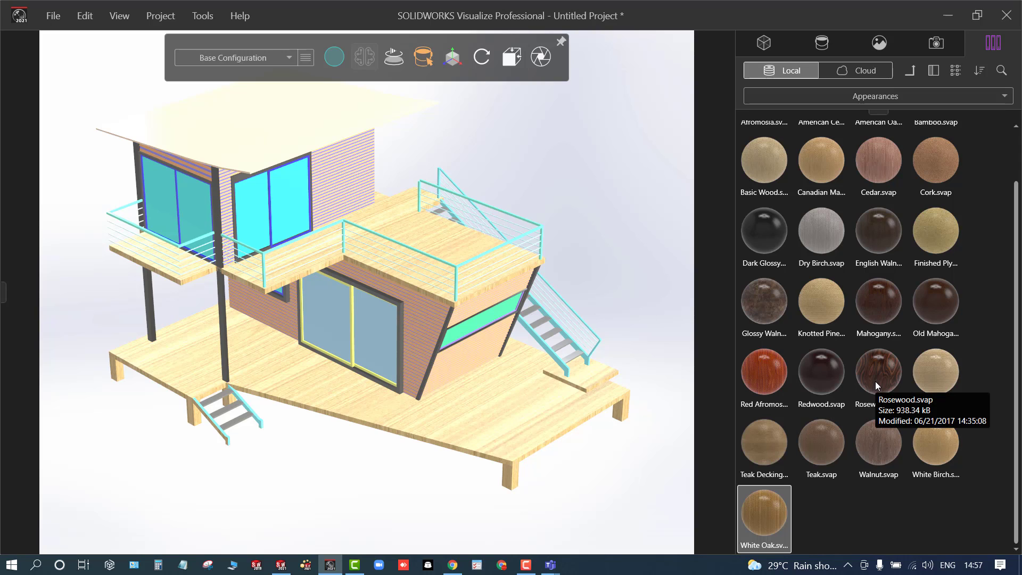
- Try the Rosewood and Red Afromosia wood appearances on the wall cladding of the house
{"action": "left_click_drag", "start_coordinate": [877, 379], "coordinate": [414, 325]}
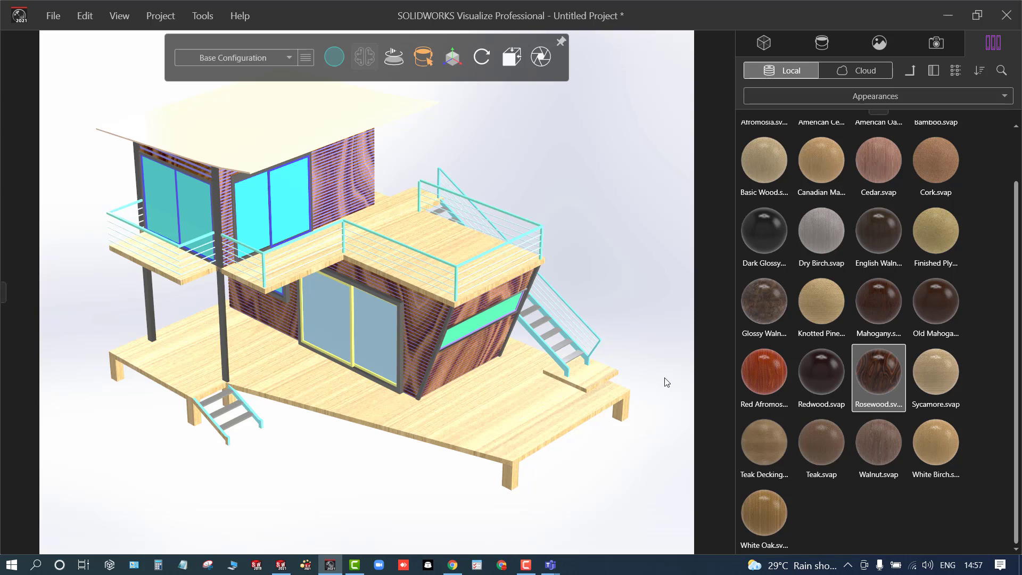
{"action": "mouse_move", "coordinate": [760, 366]}
{"action": "left_mouse_down"}
{"action": "mouse_move", "coordinate": [632, 419]}
{"action": "mouse_move", "coordinate": [555, 360]}
{"action": "left_mouse_up"}
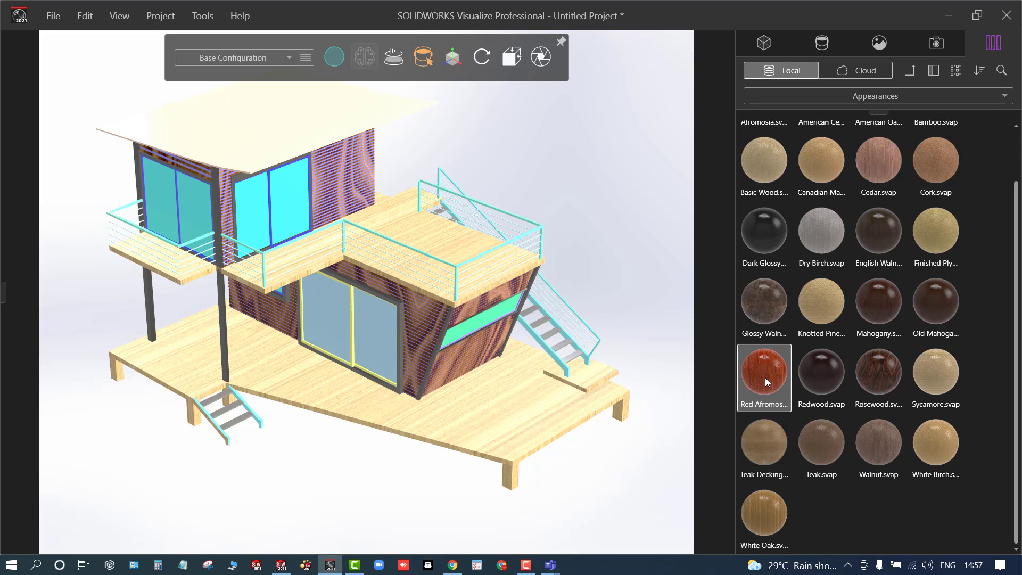
{"action": "left_click_drag", "start_coordinate": [765, 378], "coordinate": [400, 389]}
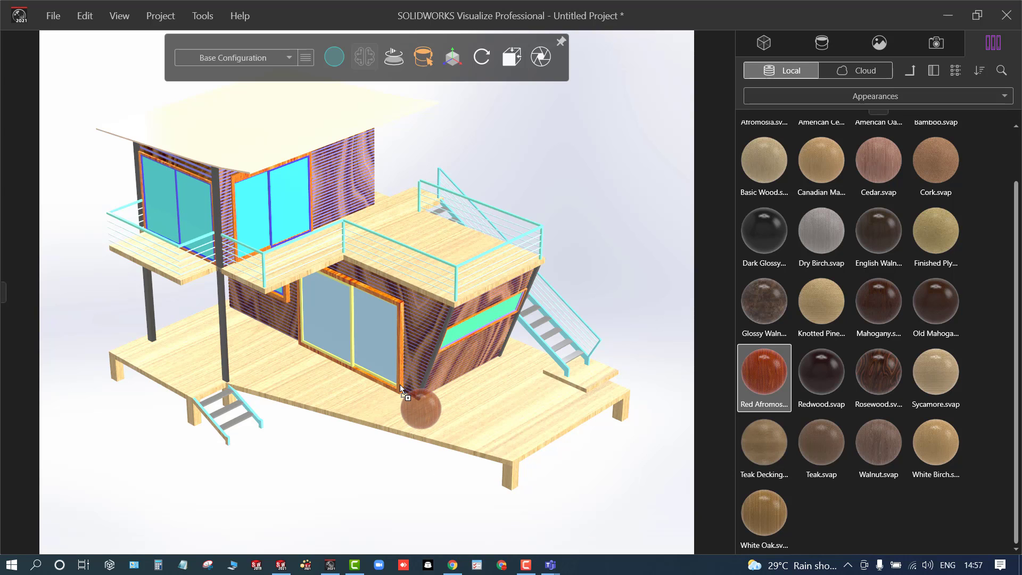
{"action": "left_click_drag", "start_coordinate": [401, 388], "coordinate": [401, 389]}
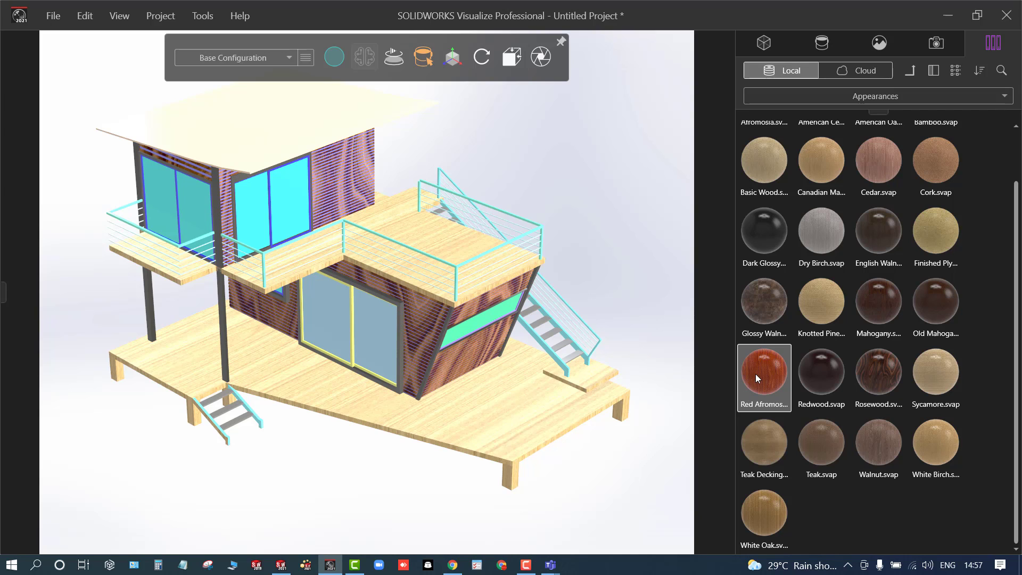
{"action": "left_click_drag", "start_coordinate": [756, 378], "coordinate": [448, 366]}
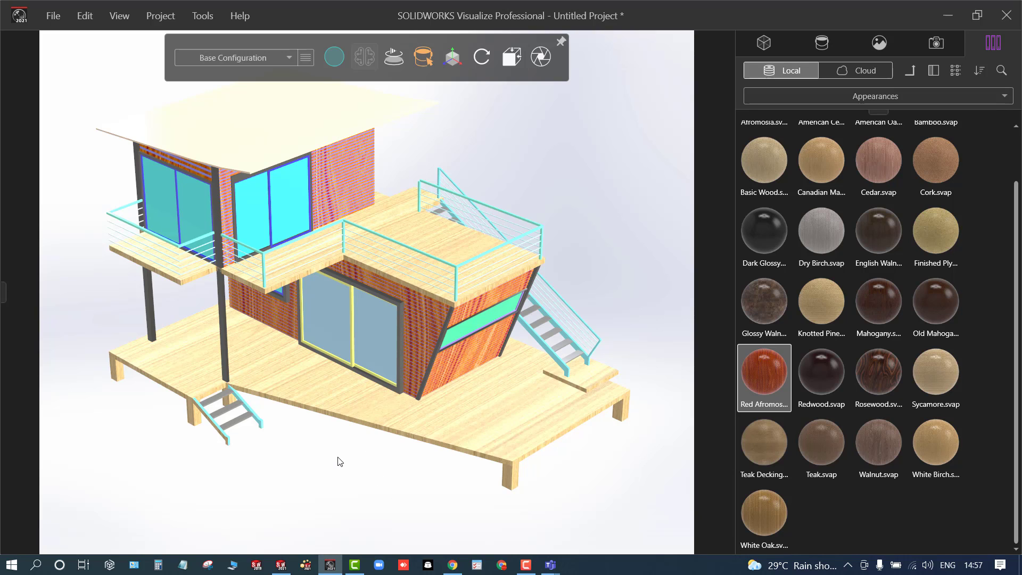
- Try the Cedar wood appearance on the wall cladding and check it in the Accurate render mode
{"action": "scroll", "coordinate": [445, 167], "scroll_direction": "up", "scroll_amount": 1}
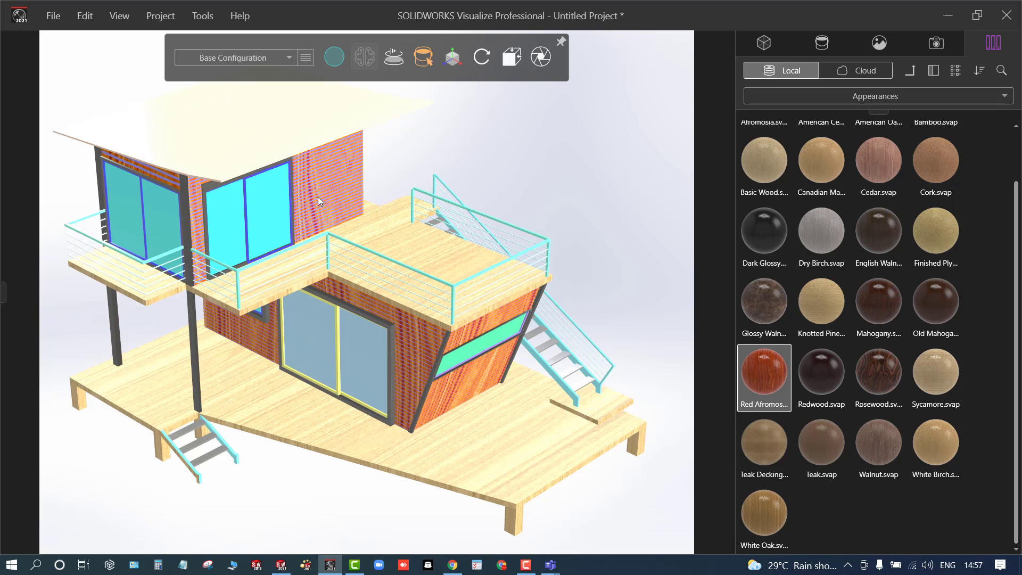
{"action": "scroll", "coordinate": [318, 200], "scroll_direction": "down", "scroll_amount": 3}
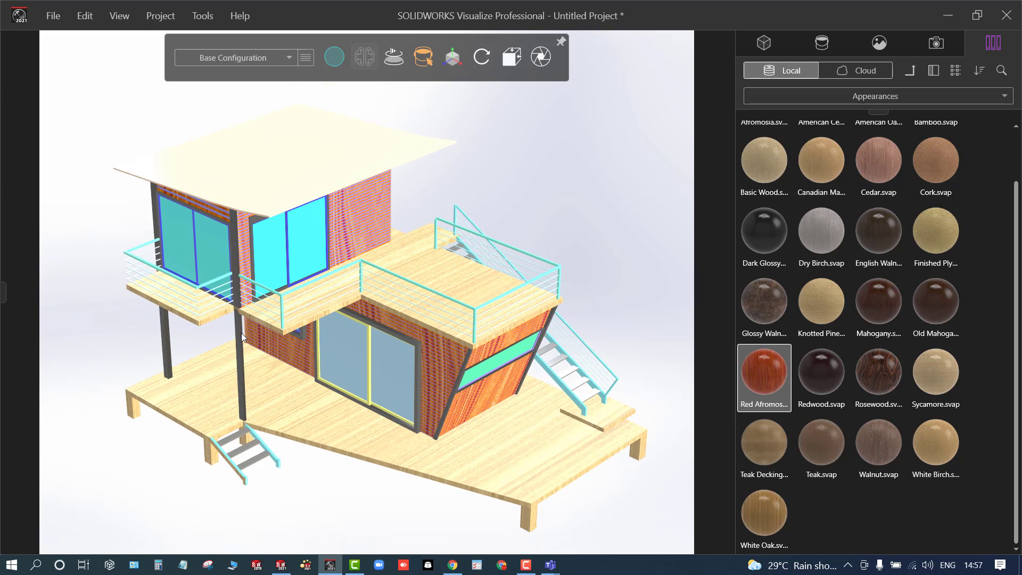
{"action": "scroll", "coordinate": [241, 333], "scroll_direction": "up", "scroll_amount": 1}
{"action": "scroll", "coordinate": [242, 333], "scroll_direction": "down", "scroll_amount": 1}
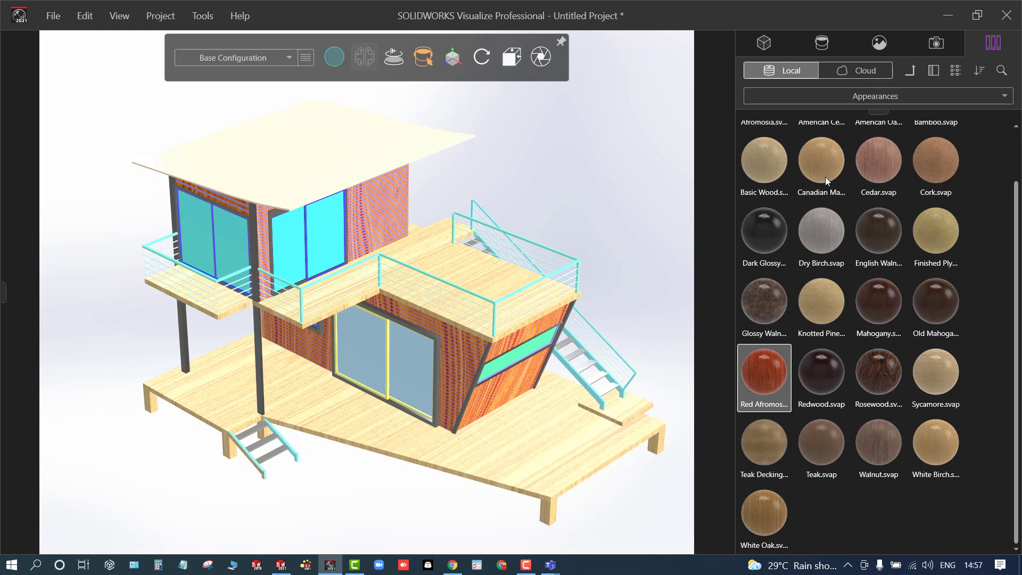
{"action": "mouse_move", "coordinate": [823, 169]}
{"action": "left_mouse_down"}
{"action": "mouse_move", "coordinate": [639, 394]}
{"action": "mouse_move", "coordinate": [457, 358]}
{"action": "mouse_move", "coordinate": [819, 201]}
{"action": "mouse_move", "coordinate": [807, 170]}
{"action": "left_mouse_up"}
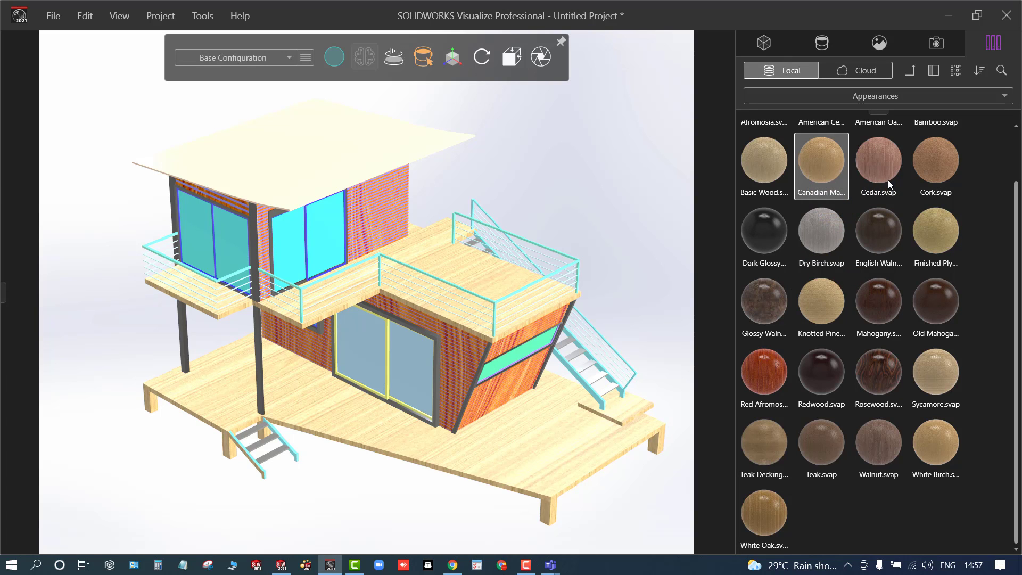
{"action": "left_click", "coordinate": [894, 193]}
{"action": "left_click_drag", "start_coordinate": [896, 194], "coordinate": [461, 370]}
{"action": "mouse_move", "coordinate": [341, 69]}
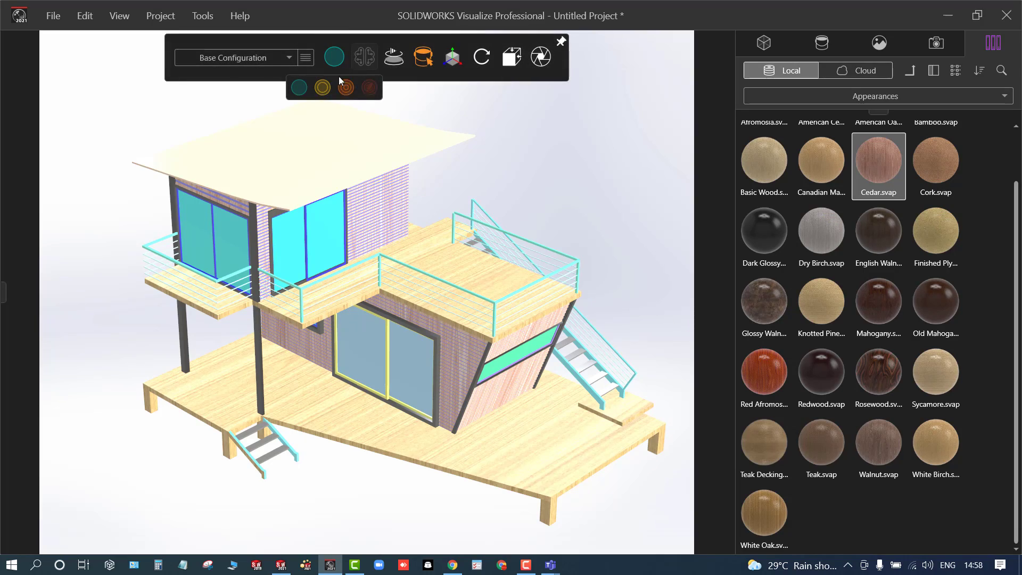
{"action": "left_click", "coordinate": [347, 87]}
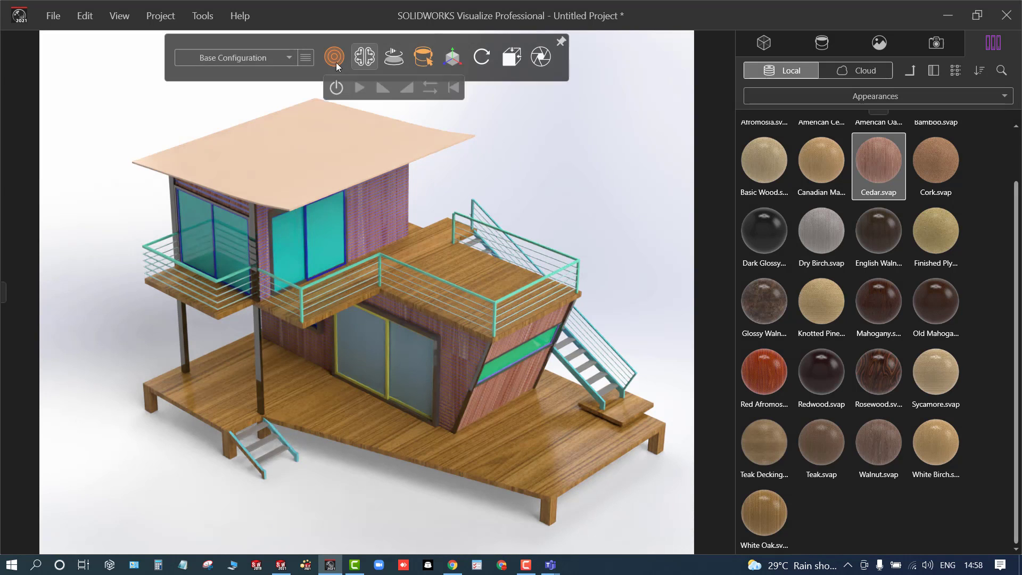
{"action": "mouse_move", "coordinate": [335, 59]}
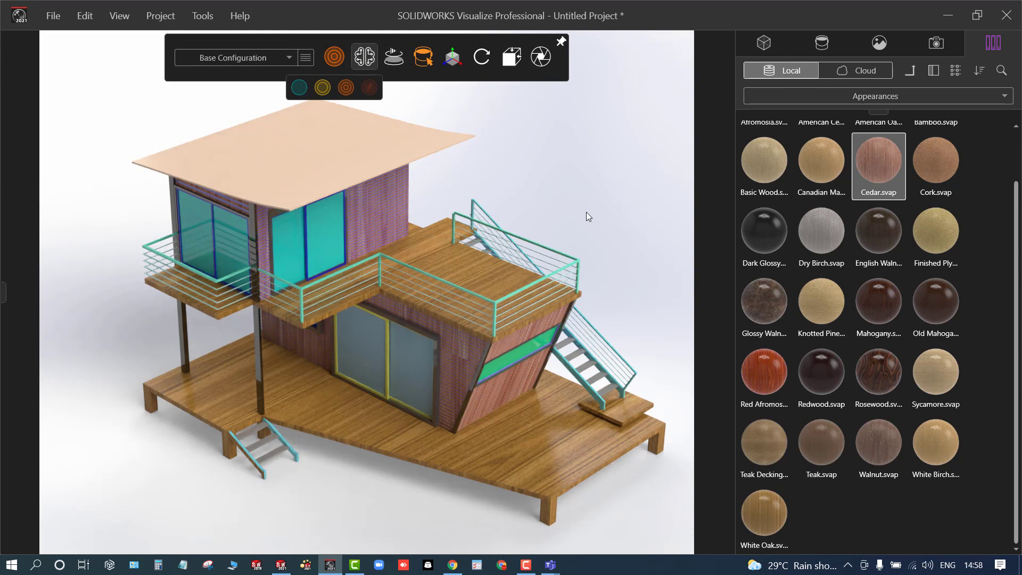
- Return to the Preview render mode and apply the Basic Wood appearance to the wall cladding
{"action": "left_click", "coordinate": [299, 87]}
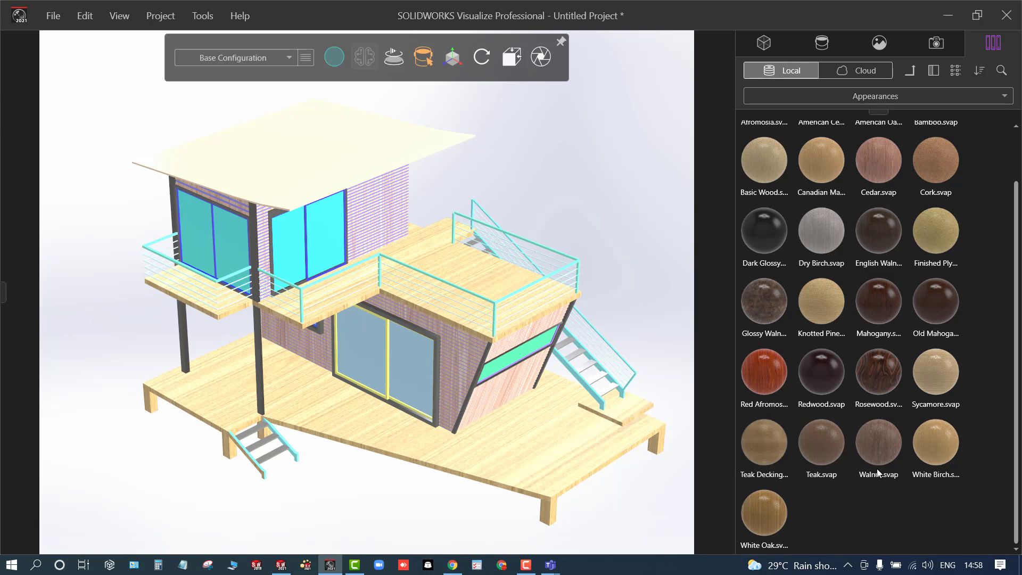
{"action": "left_click_drag", "start_coordinate": [763, 170], "coordinate": [460, 360]}
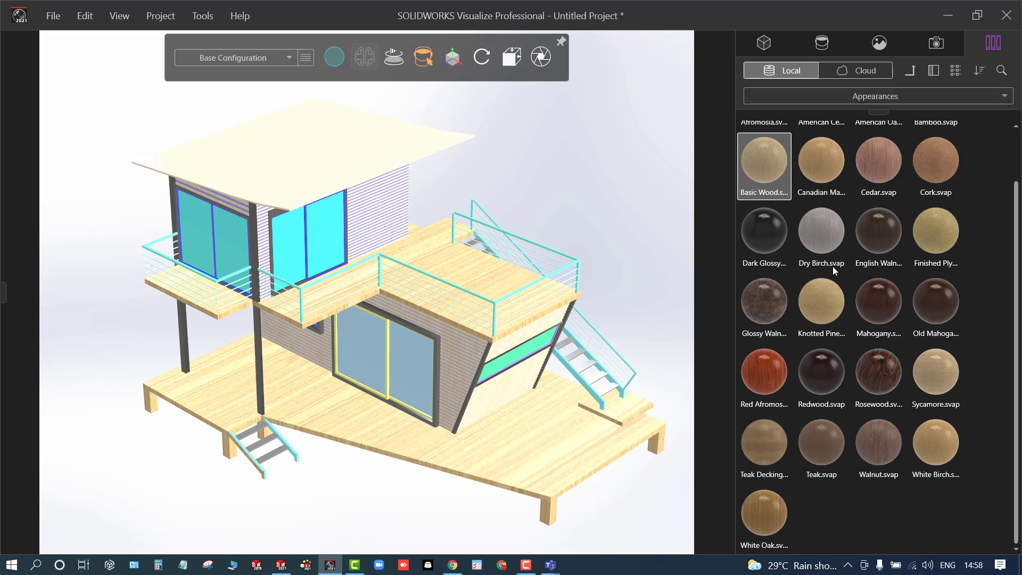
- Find Frosted Glass among the Glass appearances and apply it to one pane of the lower-floor sliding door
{"action": "left_click", "coordinate": [911, 75]}
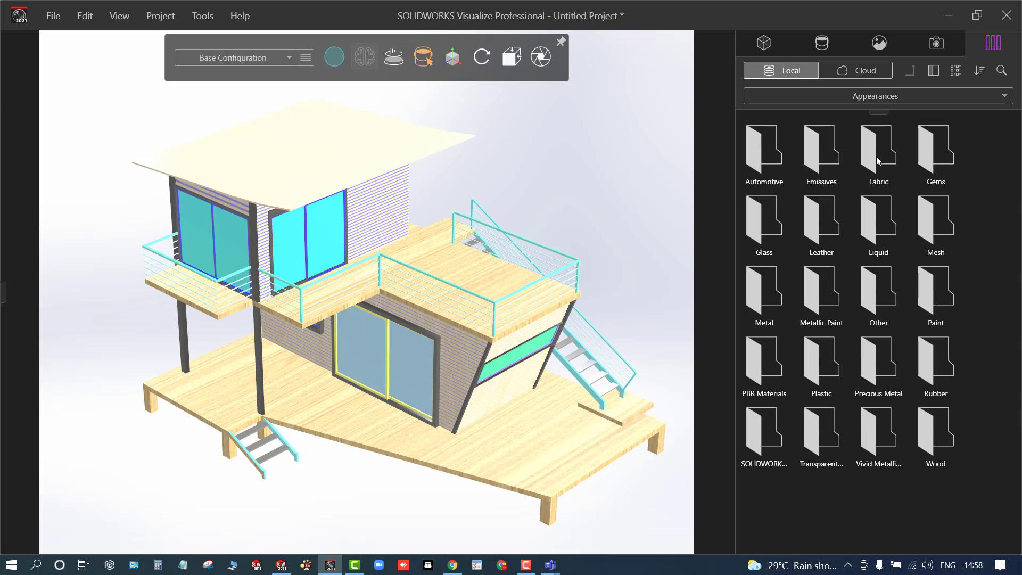
{"action": "double_click", "coordinate": [782, 251]}
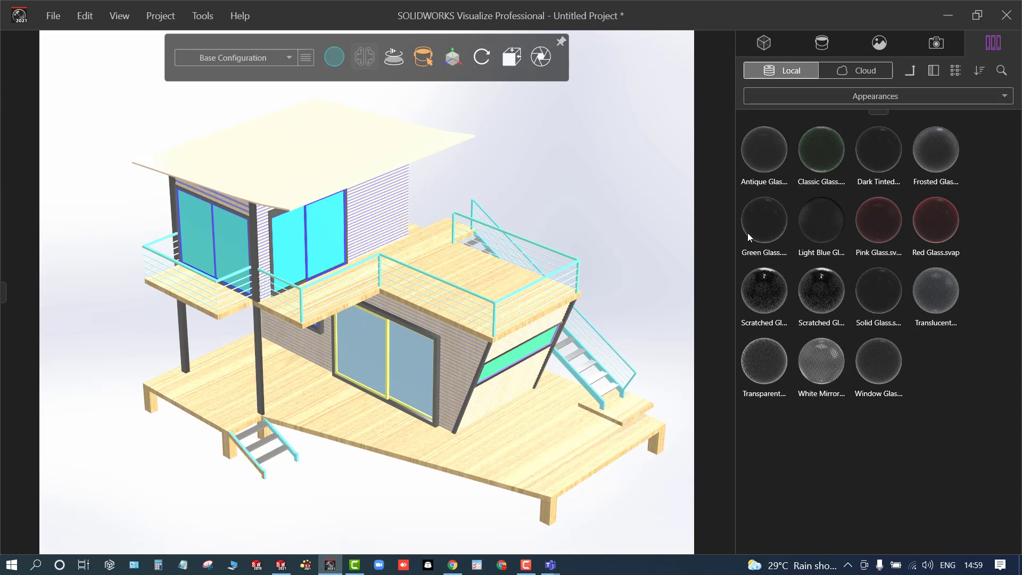
{"action": "left_click", "coordinate": [933, 153]}
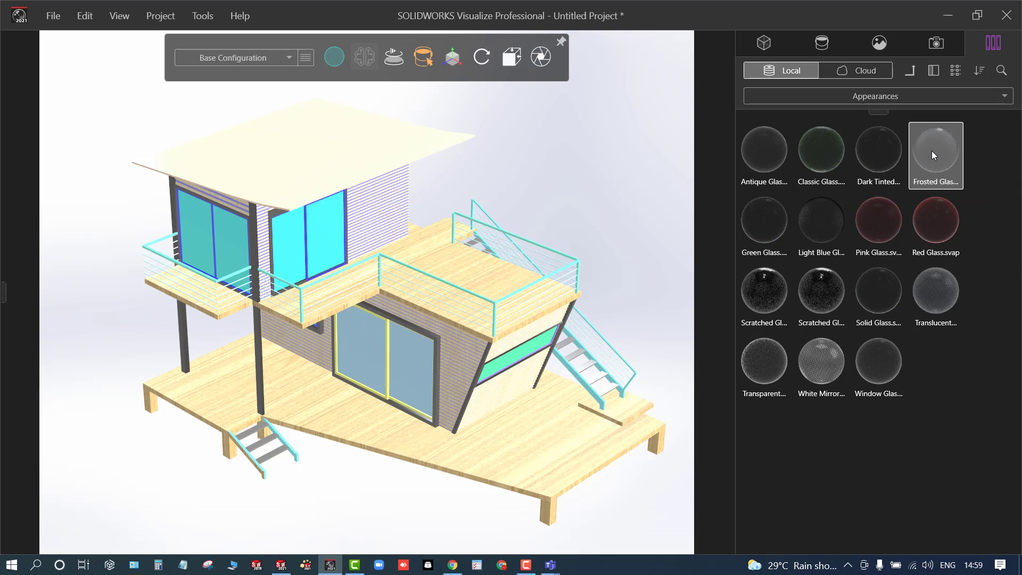
{"action": "left_click_drag", "start_coordinate": [931, 152], "coordinate": [413, 363]}
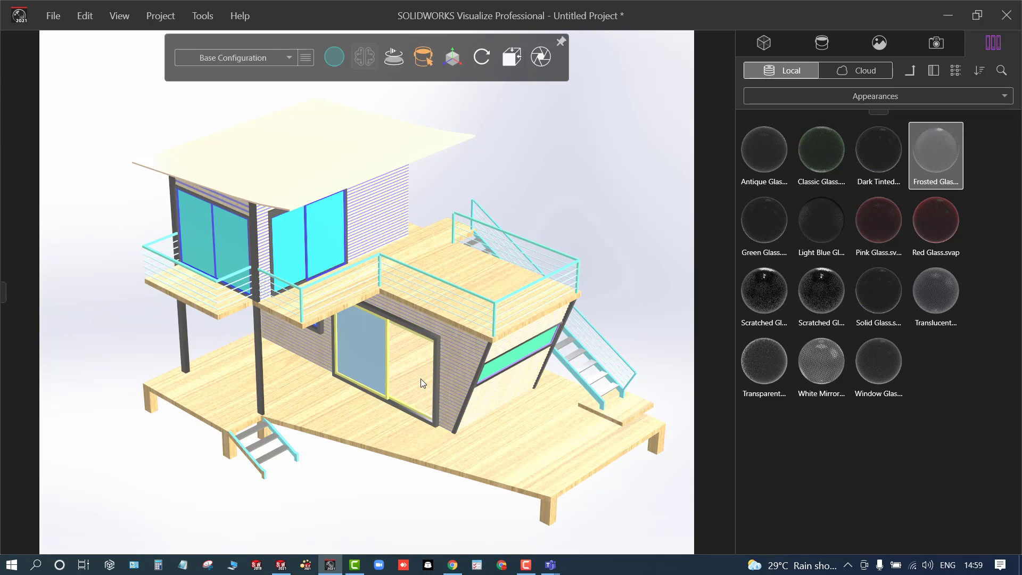
- Copy the Frosted Glass appearance to the other sliding door pane, the upper-floor window panes and the slanted end wall's window
{"action": "left_click_drag", "start_coordinate": [341, 361], "coordinate": [357, 343]}
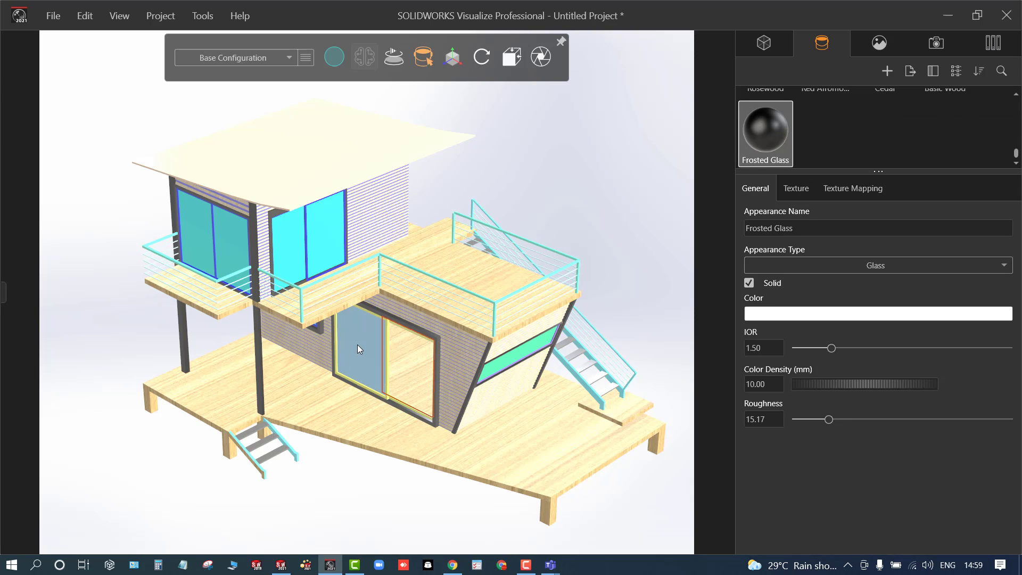
{"action": "right_click", "coordinate": [333, 242], "text": "shift"}
{"action": "right_click", "coordinate": [279, 242], "text": "shift"}
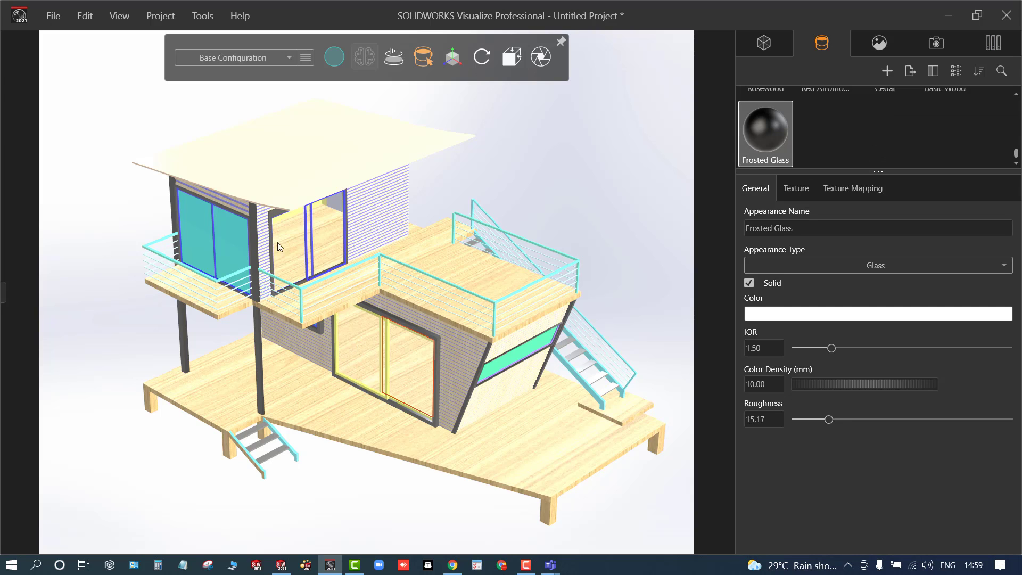
{"action": "right_click", "coordinate": [232, 241], "text": "shift"}
{"action": "right_click", "coordinate": [192, 238], "text": "shift"}
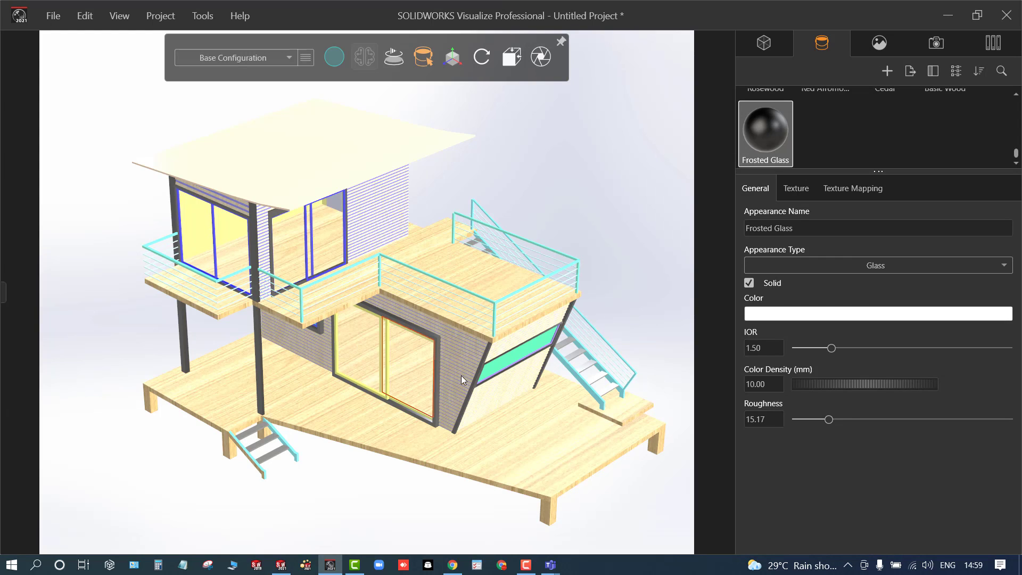
{"action": "right_click", "coordinate": [504, 364], "text": "shift"}
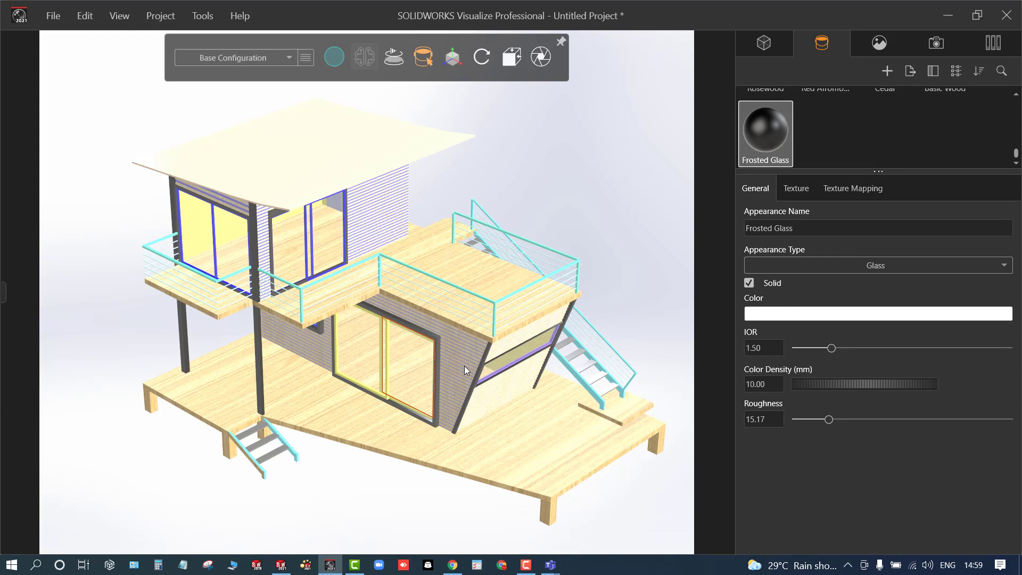
- Examine the house from a lower viewing angle and from its end side, and frame the whole building
{"action": "mouse_move", "coordinate": [349, 506]}
{"action": "left_click_drag", "start_coordinate": [336, 468], "coordinate": [353, 420]}
{"action": "left_click", "coordinate": [358, 373]}
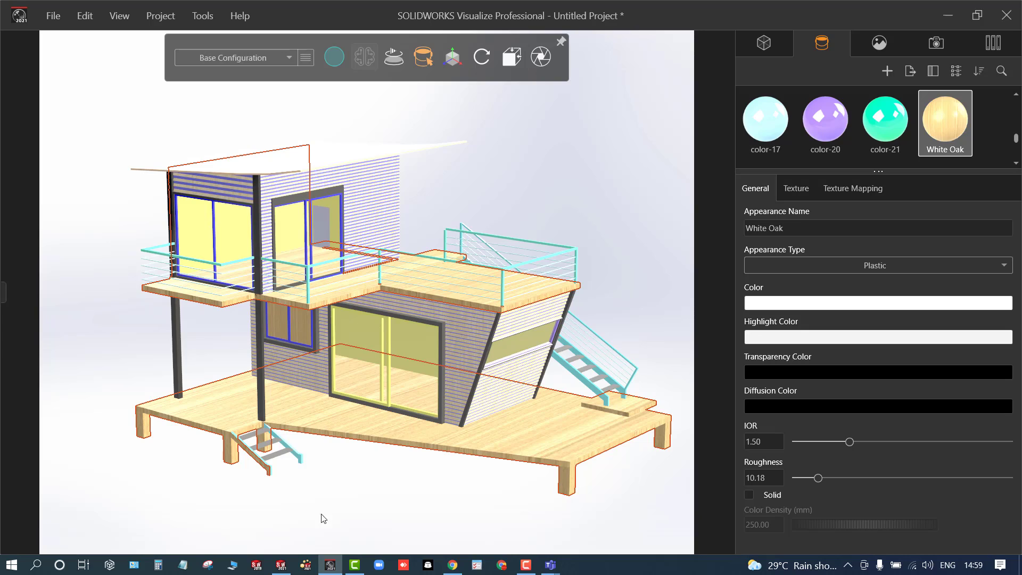
{"action": "left_click_drag", "start_coordinate": [348, 503], "coordinate": [152, 501]}
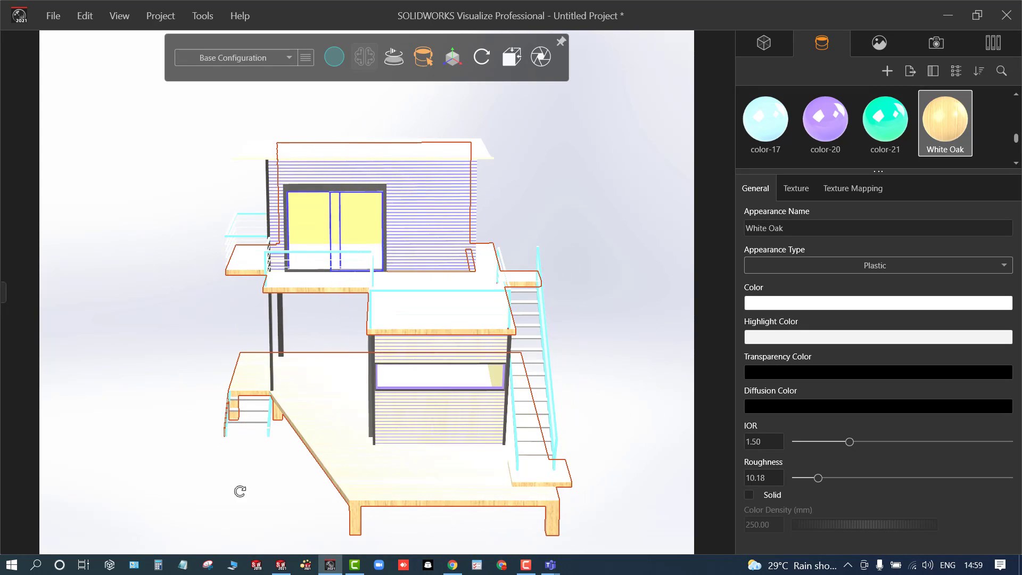
{"action": "left_click_drag", "start_coordinate": [239, 488], "coordinate": [456, 500]}
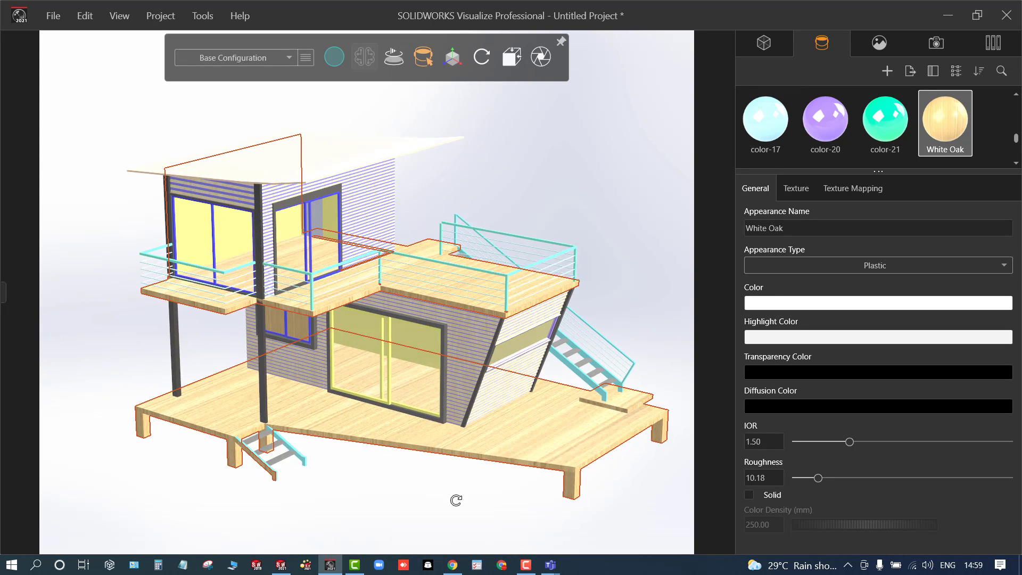
{"action": "left_click", "coordinate": [392, 501]}
{"action": "left_click_drag", "start_coordinate": [392, 501], "coordinate": [426, 244]}
{"action": "scroll", "coordinate": [420, 276], "scroll_direction": "down", "scroll_amount": 1}
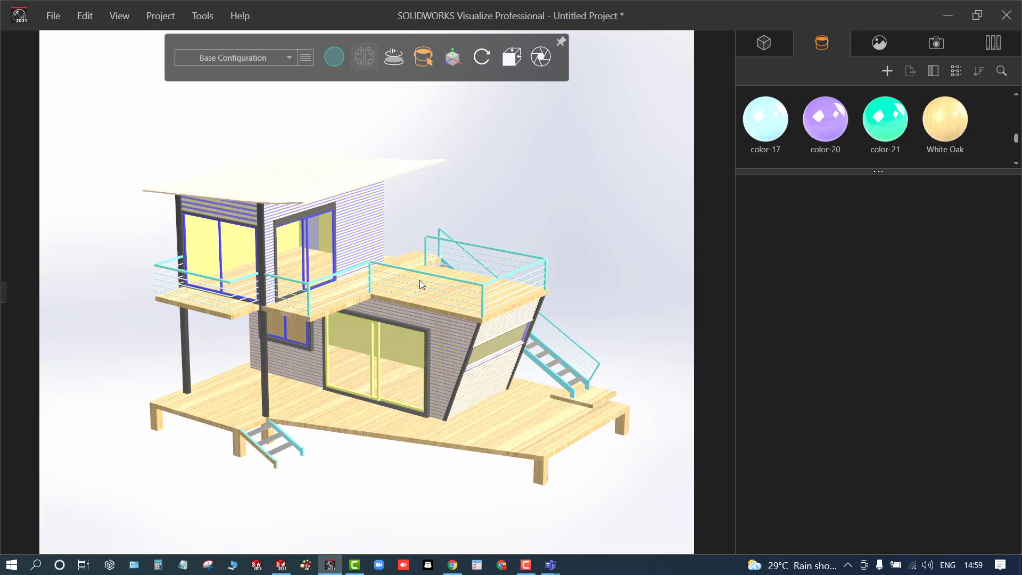
- Check the frosted glass and wood finishes in the Accurate render mode and return to the Preview mode
{"action": "mouse_move", "coordinate": [345, 56]}
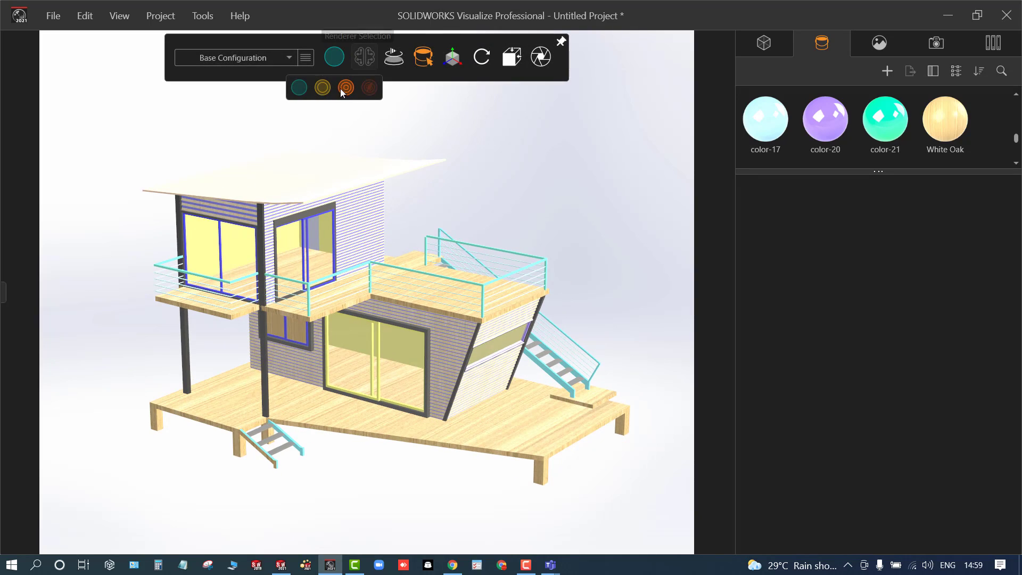
{"action": "left_click", "coordinate": [343, 88]}
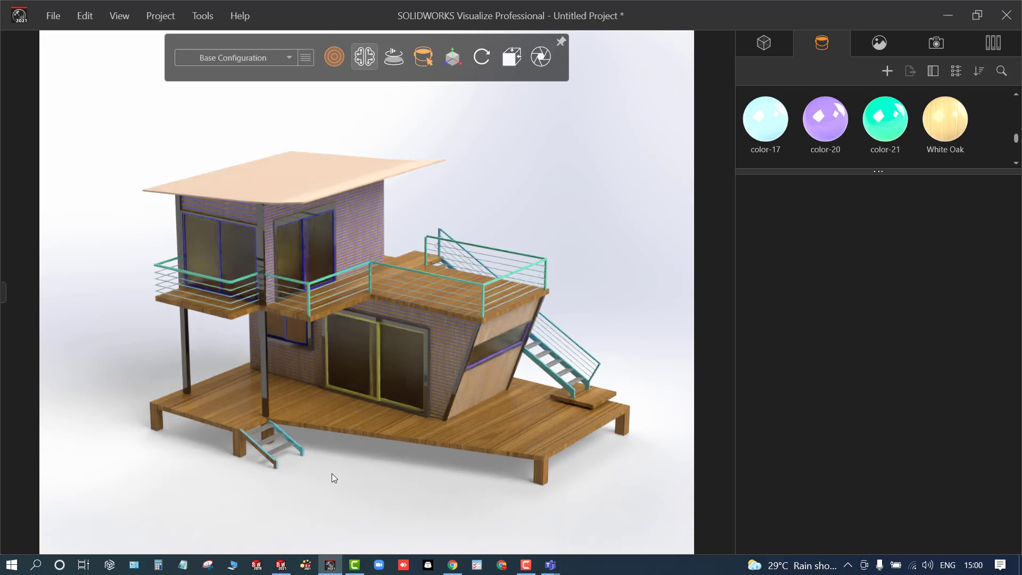
{"action": "mouse_move", "coordinate": [343, 53]}
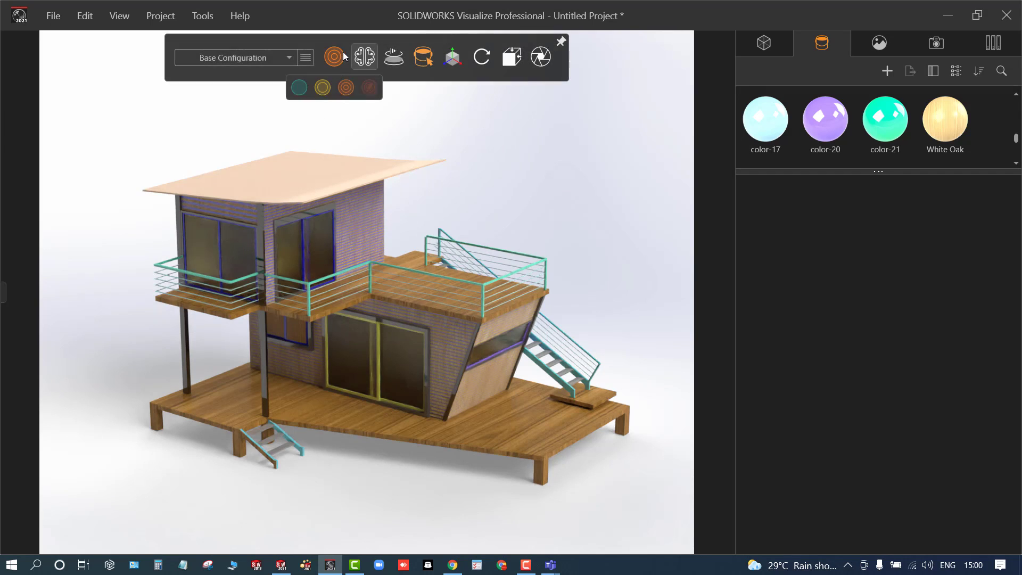
{"action": "left_click", "coordinate": [300, 87]}
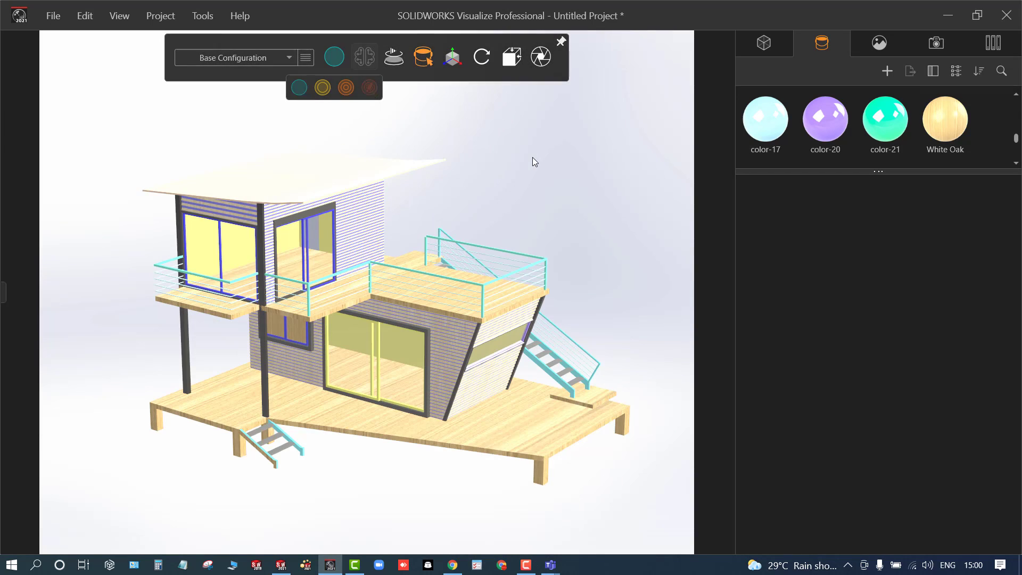
{"action": "scroll", "coordinate": [211, 426], "scroll_direction": "up", "scroll_amount": 4}
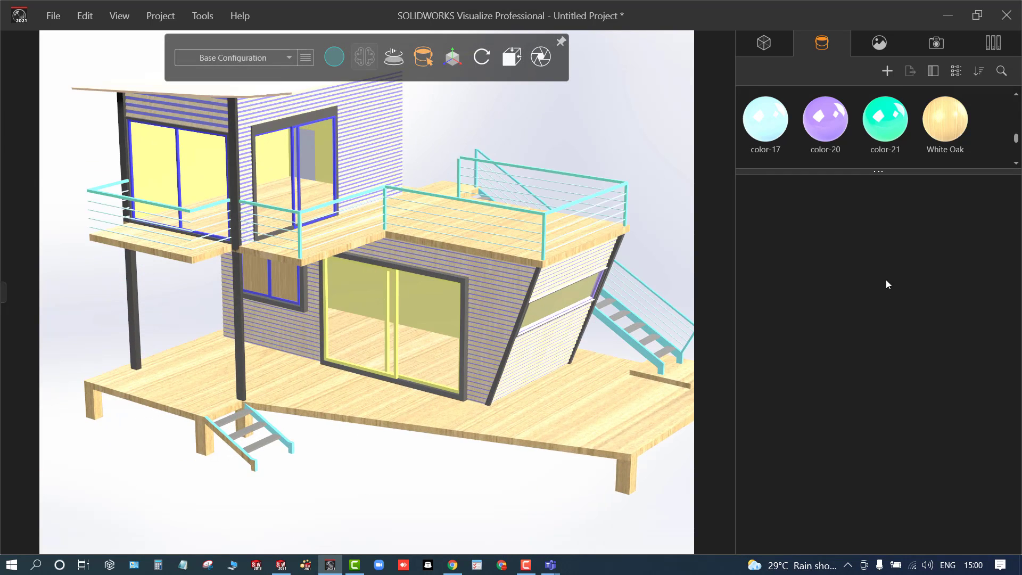
- Find Dark Glossy Burl among the Wood appearances and apply it to the stair treads
{"action": "left_click", "coordinate": [985, 47]}
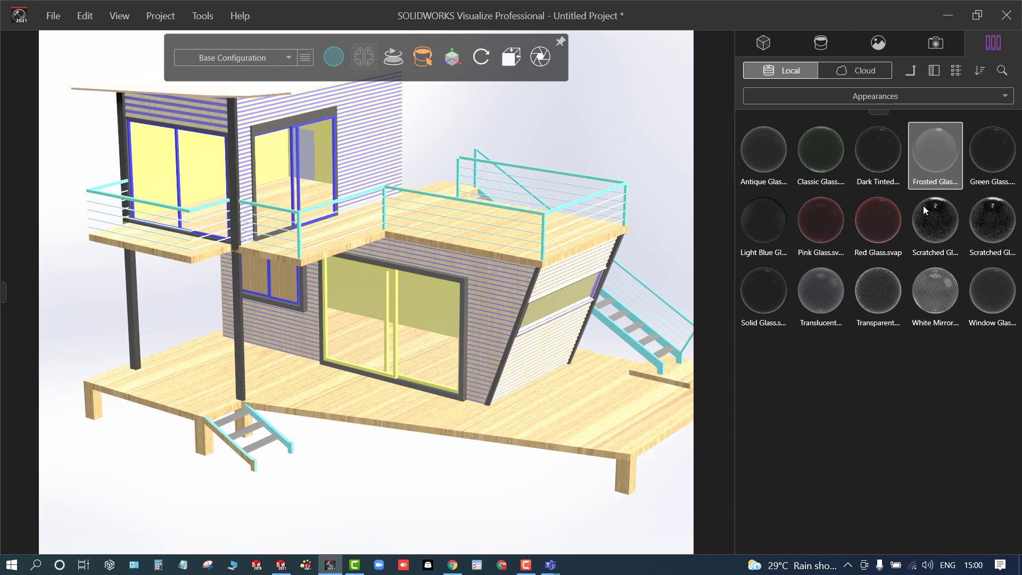
{"action": "left_click", "coordinate": [887, 93]}
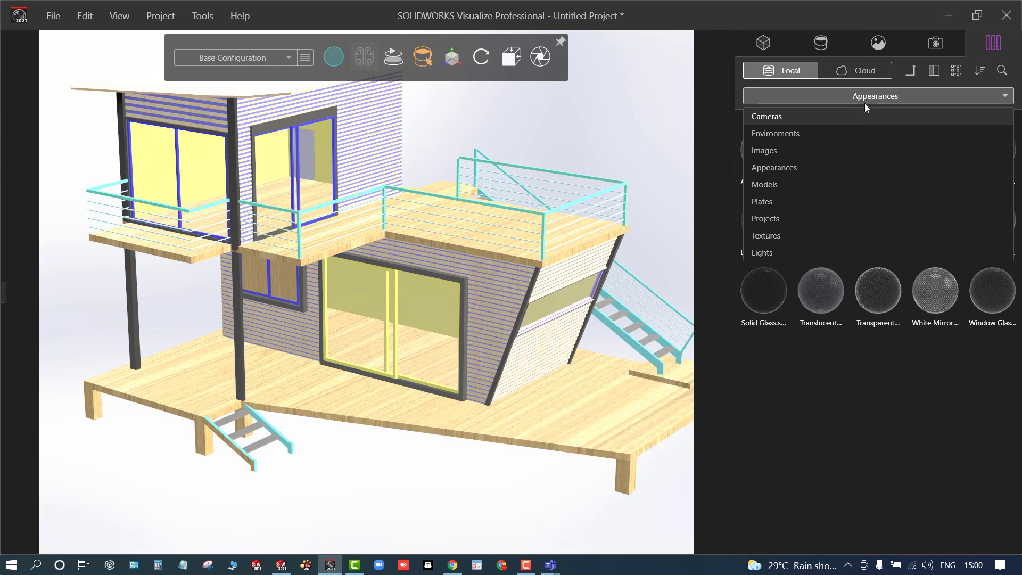
{"action": "left_click", "coordinate": [866, 94]}
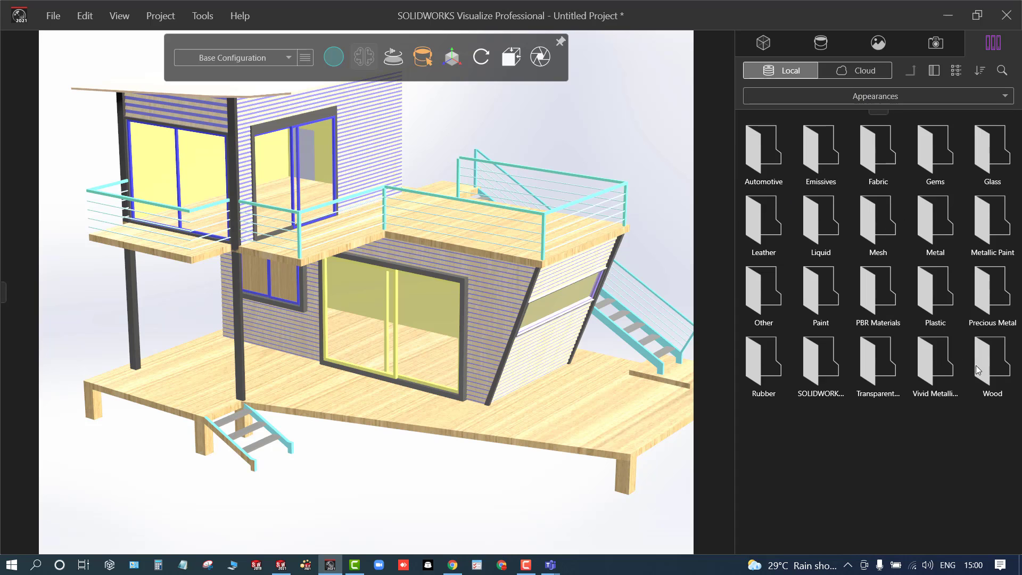
{"action": "double_click", "coordinate": [976, 366]}
{"action": "scroll", "coordinate": [268, 473], "scroll_direction": "up", "scroll_amount": 5}
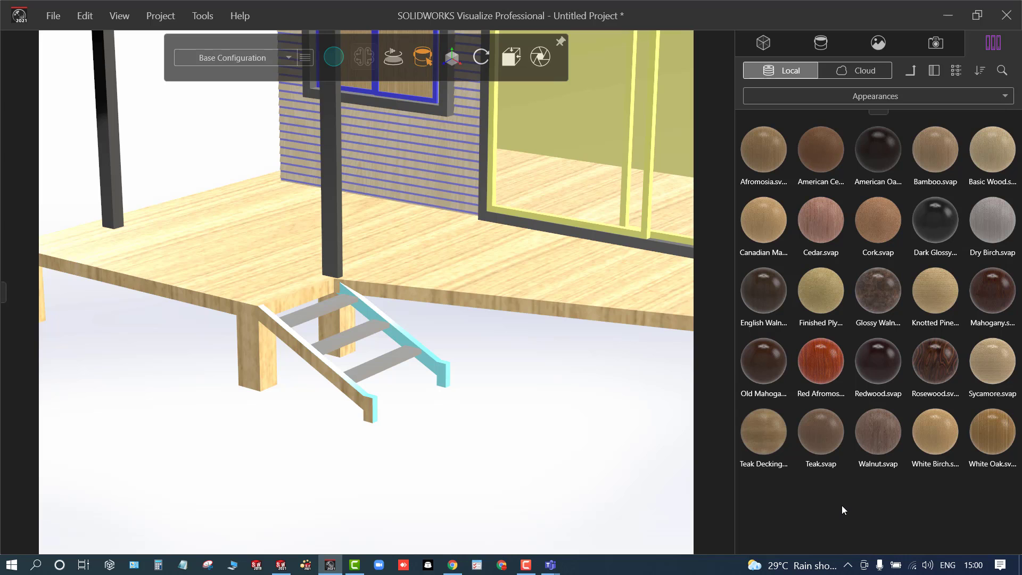
{"action": "scroll", "coordinate": [630, 462], "scroll_direction": "down", "scroll_amount": 6}
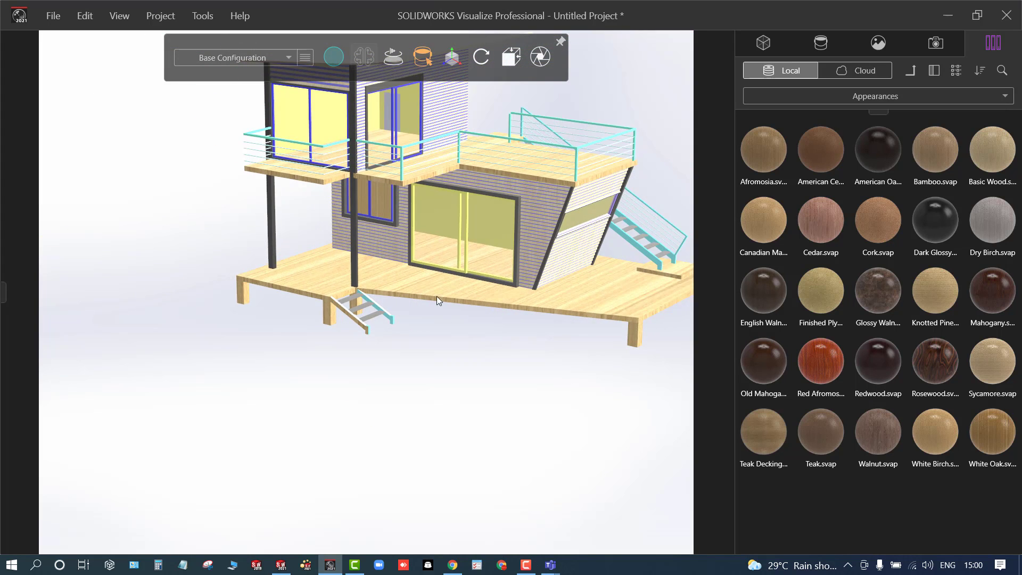
{"action": "scroll", "coordinate": [437, 296], "scroll_direction": "up", "scroll_amount": 5}
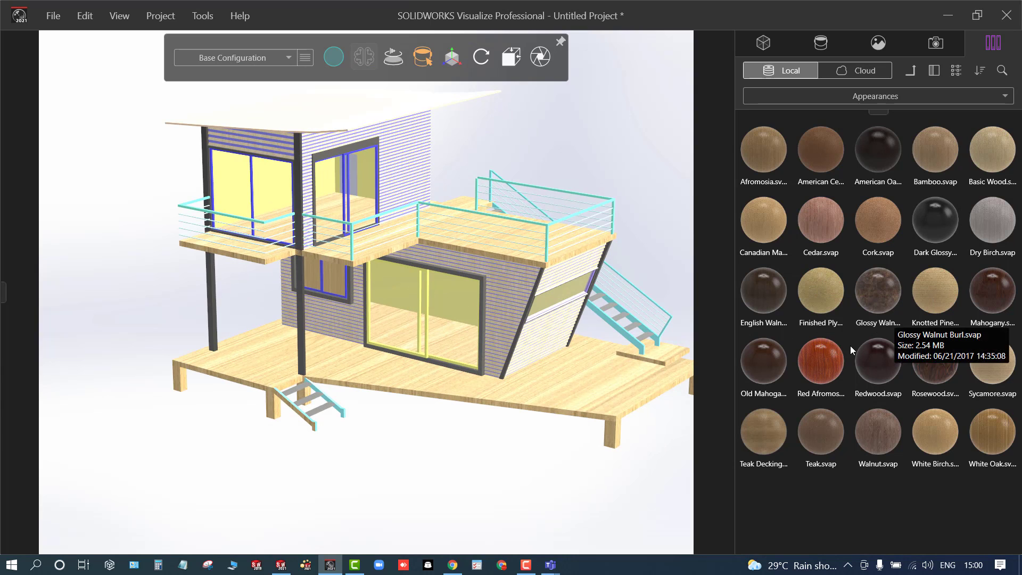
{"action": "left_click_drag", "start_coordinate": [935, 219], "coordinate": [327, 410]}
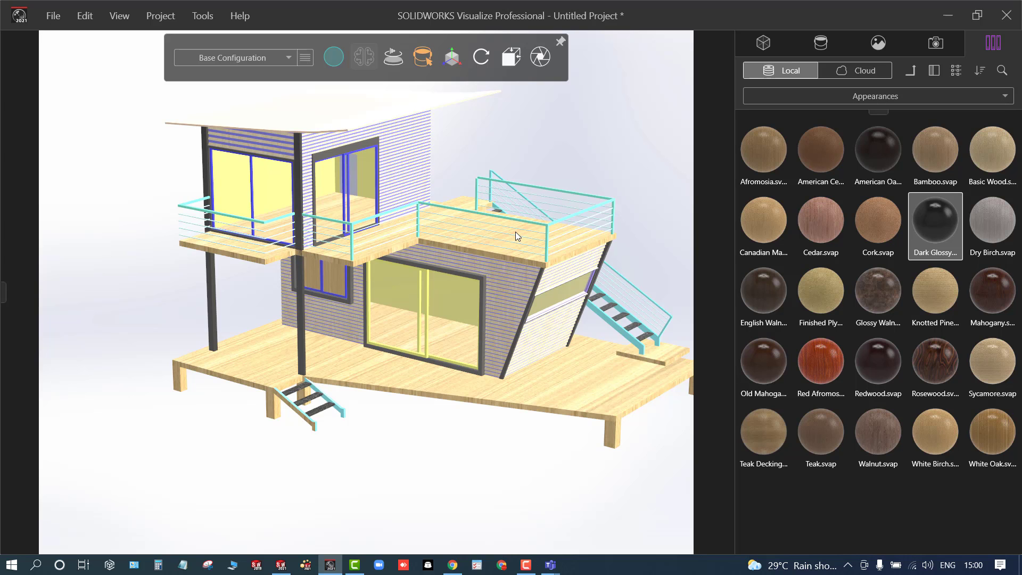
- Apply the English Walnut appearance to the deck and balcony railings and to the side staircase's stringers and handrails
{"action": "scroll", "coordinate": [391, 203], "scroll_direction": "up", "scroll_amount": 3}
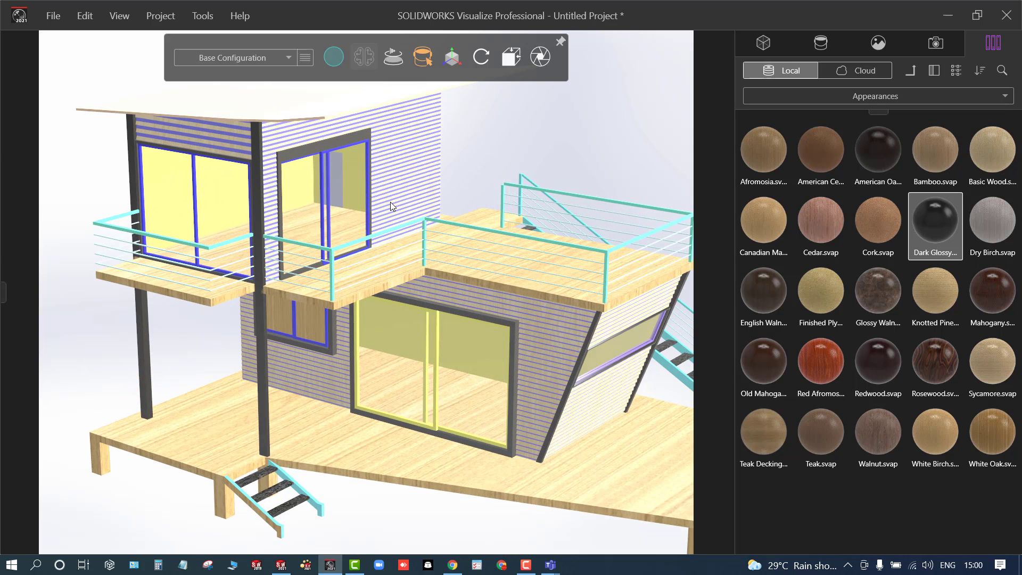
{"action": "scroll", "coordinate": [385, 228], "scroll_direction": "up", "scroll_amount": 3}
{"action": "scroll", "coordinate": [385, 228], "scroll_direction": "down", "scroll_amount": 6}
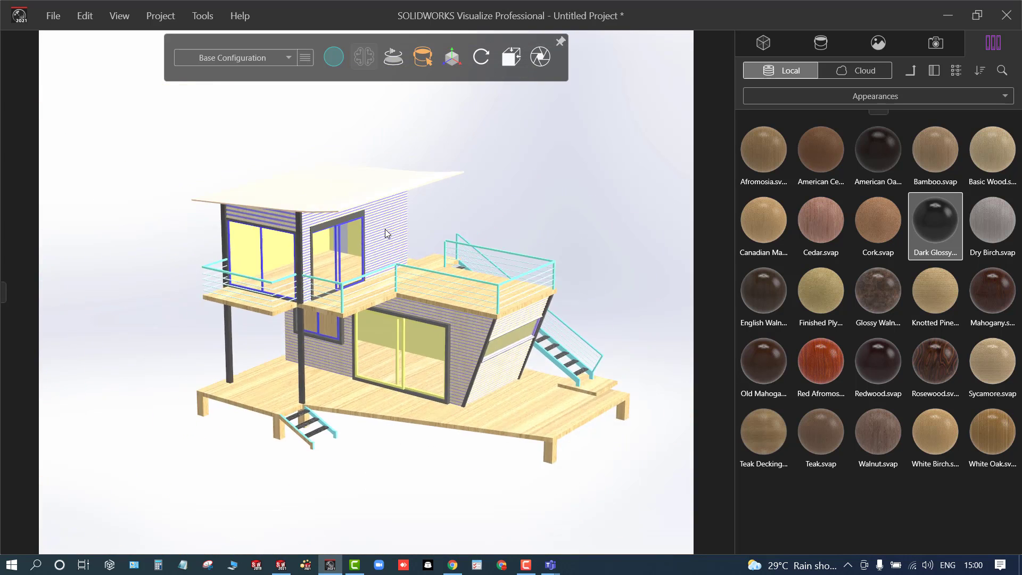
{"action": "scroll", "coordinate": [357, 341], "scroll_direction": "up", "scroll_amount": 2}
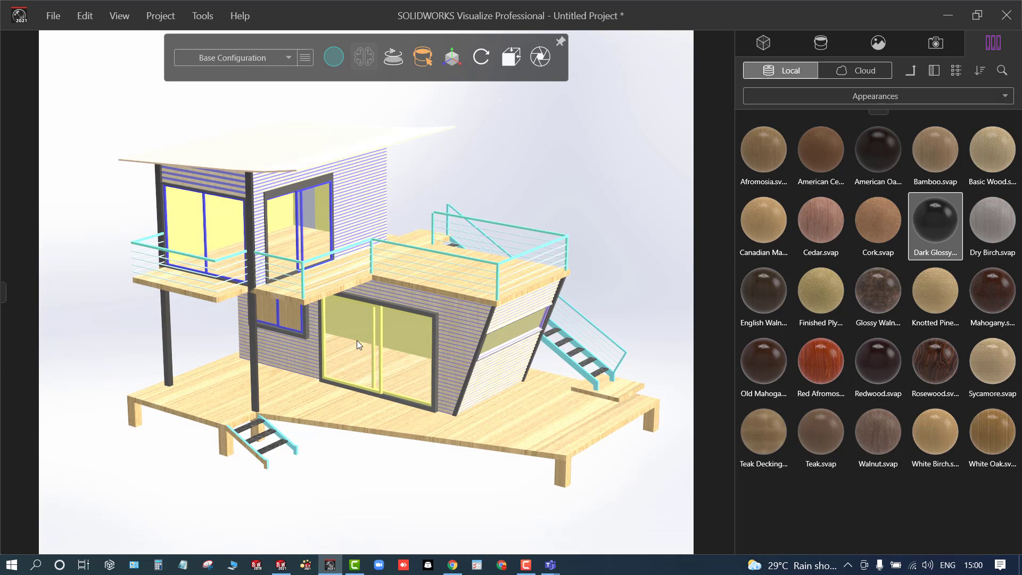
{"action": "scroll", "coordinate": [261, 354], "scroll_direction": "up", "scroll_amount": 3}
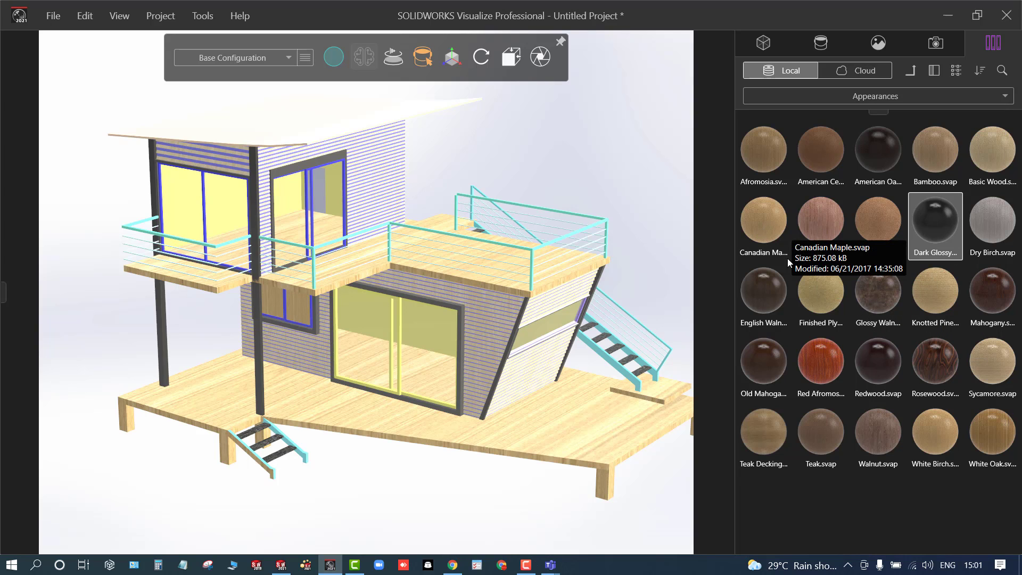
{"action": "left_click", "coordinate": [765, 222]}
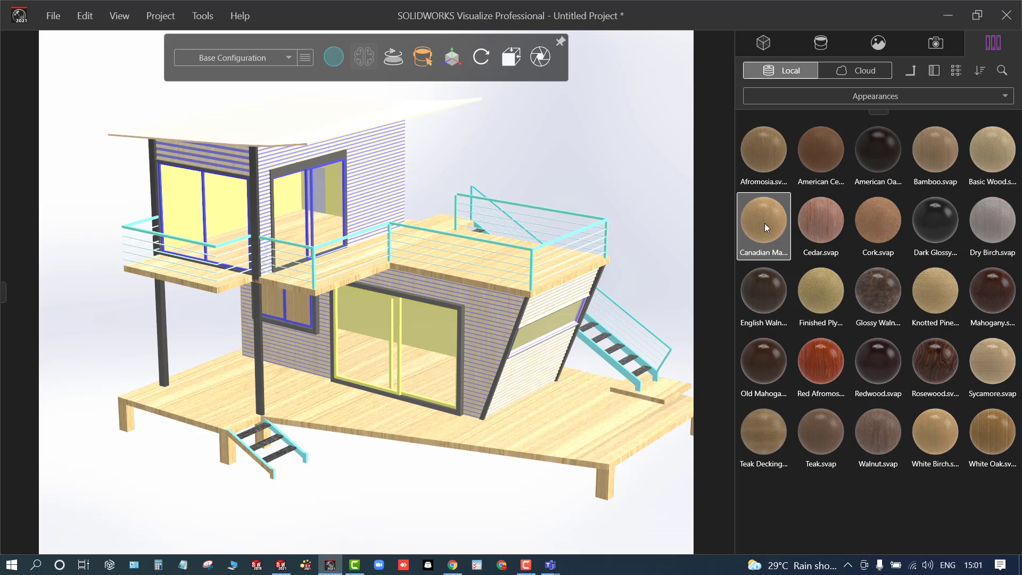
{"action": "mouse_move", "coordinate": [764, 222]}
{"action": "left_mouse_down"}
{"action": "mouse_move", "coordinate": [708, 253]}
{"action": "mouse_move", "coordinate": [614, 271]}
{"action": "mouse_move", "coordinate": [570, 241]}
{"action": "mouse_move", "coordinate": [608, 257]}
{"action": "mouse_move", "coordinate": [761, 219]}
{"action": "left_mouse_up"}
{"action": "left_click_drag", "start_coordinate": [752, 305], "coordinate": [558, 246]}
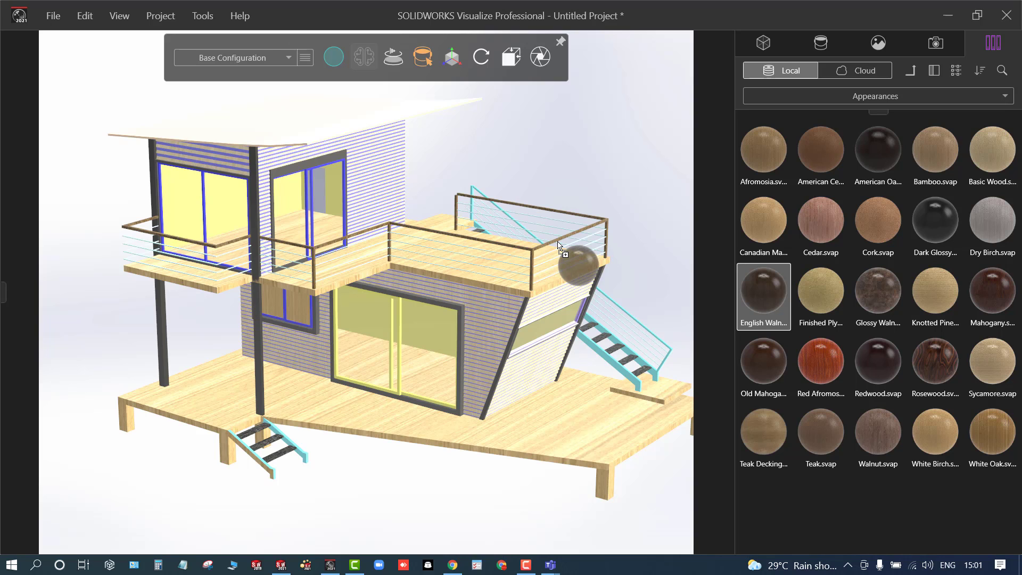
{"action": "left_click_drag", "start_coordinate": [558, 245], "coordinate": [638, 339]}
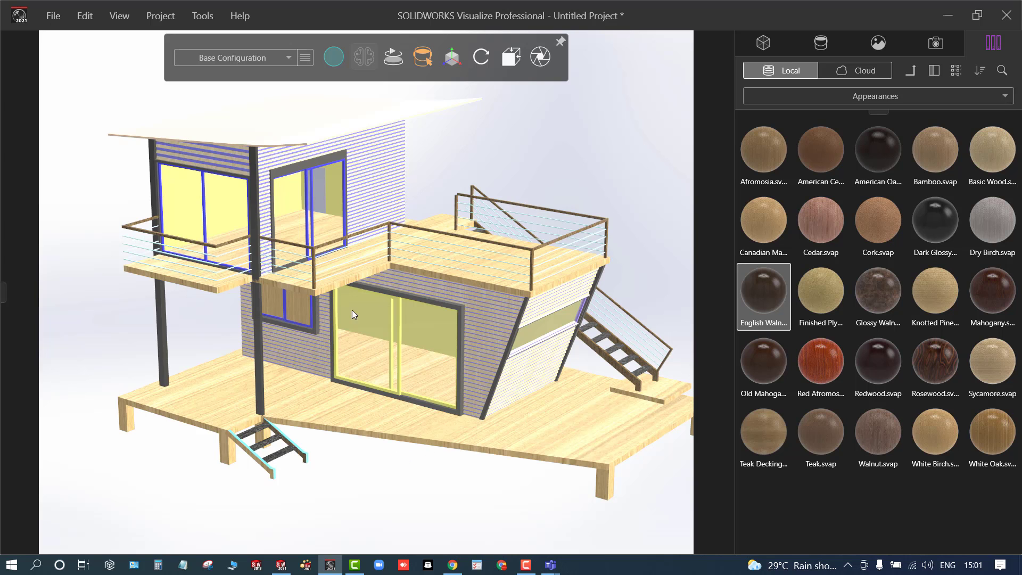
- Try to apply the Rosewood appearance to the upper-floor sliding door
{"action": "scroll", "coordinate": [338, 190], "scroll_direction": "up", "scroll_amount": 5}
{"action": "scroll", "coordinate": [338, 188], "scroll_direction": "up", "scroll_amount": 2}
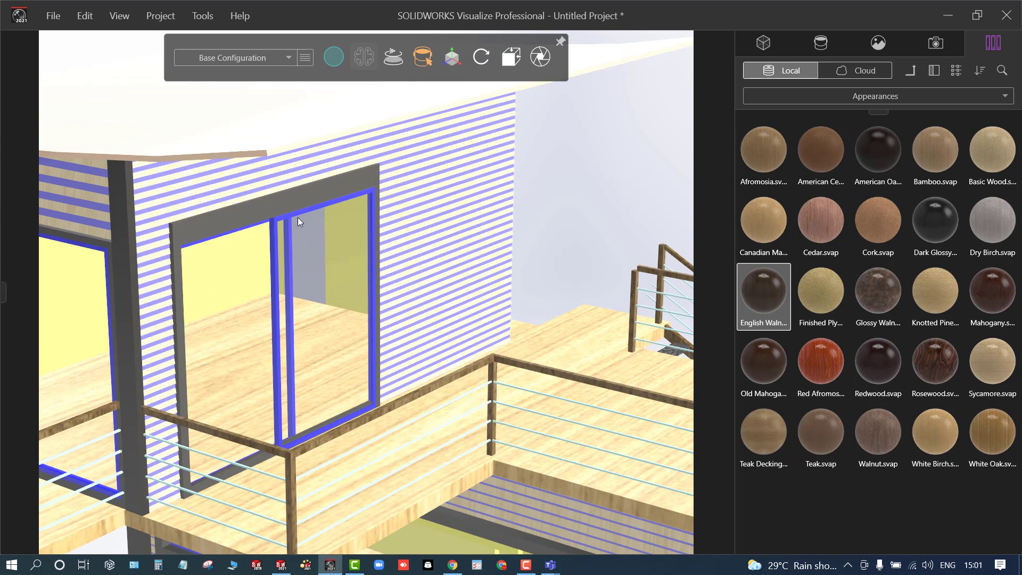
{"action": "mouse_move", "coordinate": [938, 344]}
{"action": "left_mouse_down"}
{"action": "mouse_move", "coordinate": [746, 394]}
{"action": "mouse_move", "coordinate": [262, 201]}
{"action": "mouse_move", "coordinate": [880, 329]}
{"action": "mouse_move", "coordinate": [924, 350]}
{"action": "left_mouse_up"}
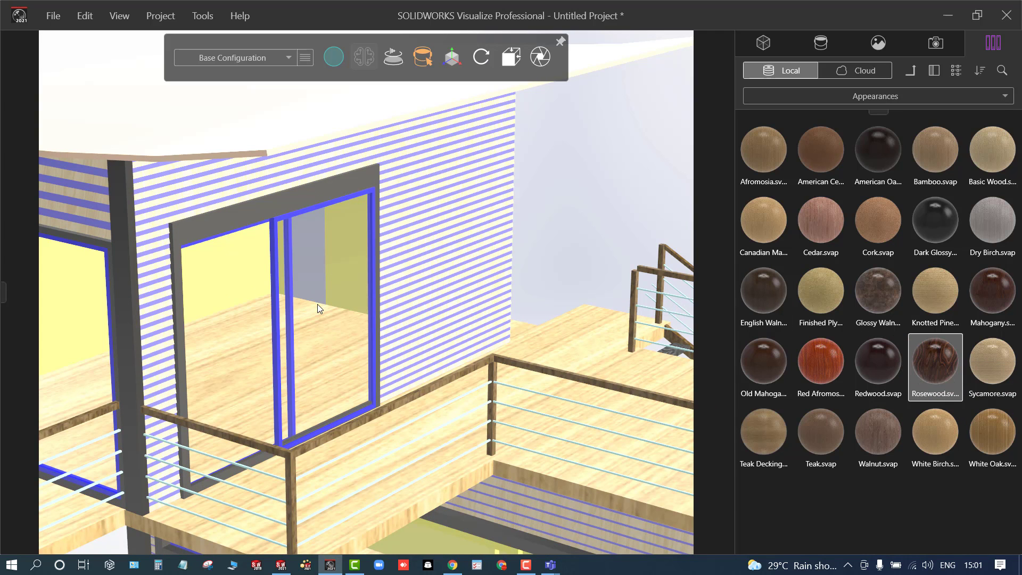
{"action": "scroll", "coordinate": [317, 305], "scroll_direction": "down", "scroll_amount": 10}
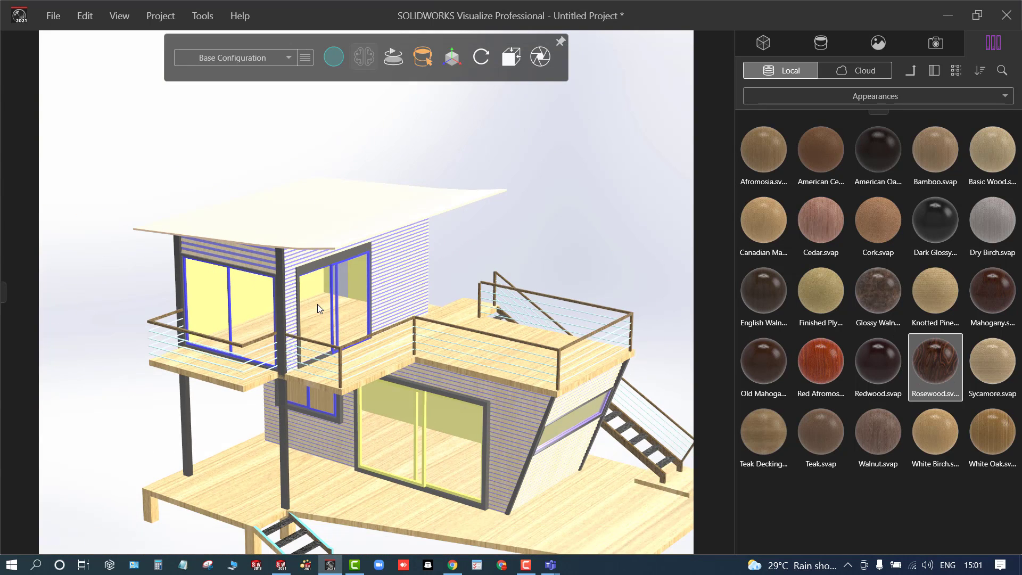
{"action": "left_click", "coordinate": [335, 56]}
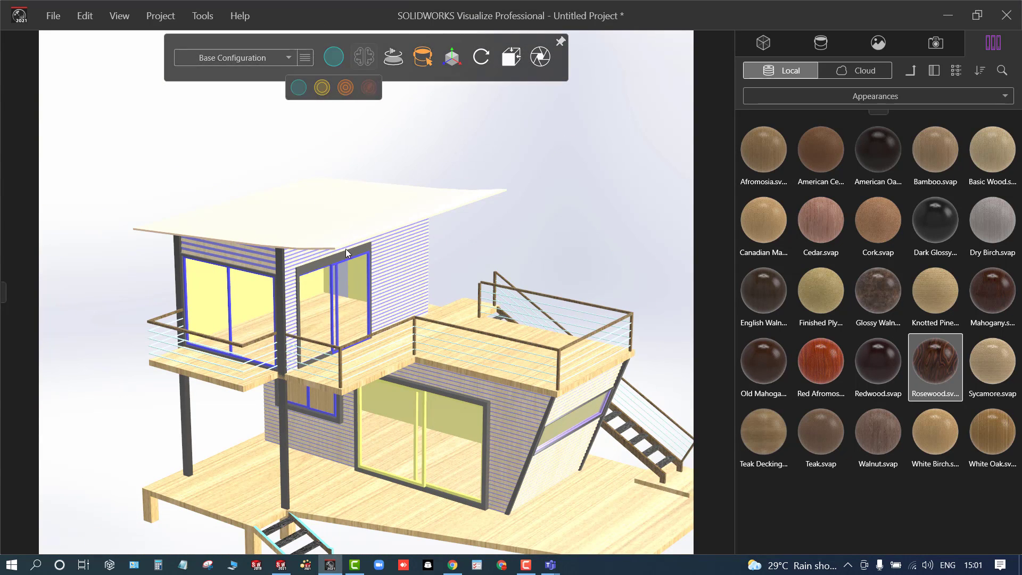
{"action": "left_click", "coordinate": [915, 363]}
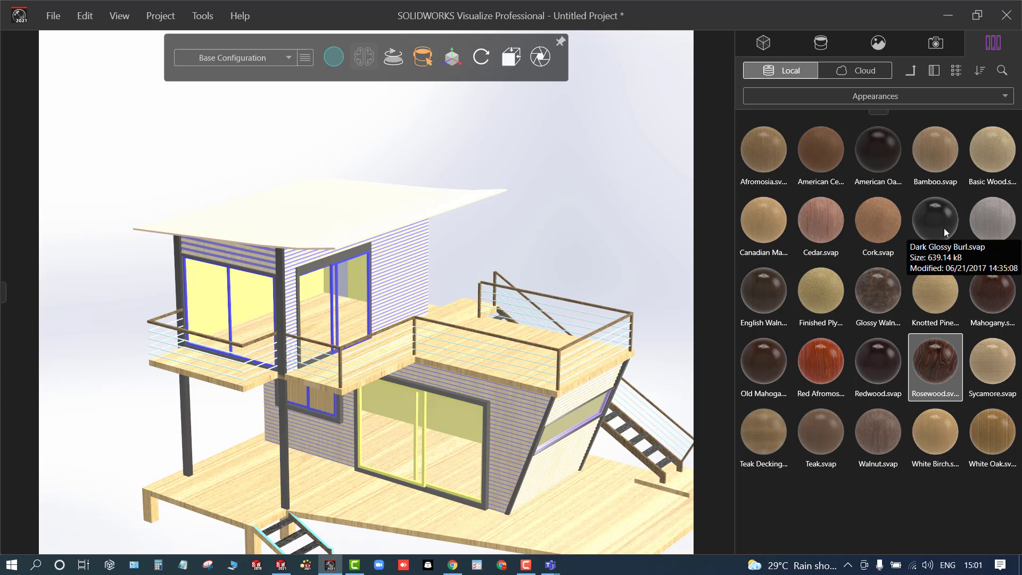
- Apply Dark Glossy Burl to the outer frames of the sliding doors and windows
{"action": "left_click_drag", "start_coordinate": [945, 225], "coordinate": [341, 258]}
{"action": "scroll", "coordinate": [304, 267], "scroll_direction": "up", "scroll_amount": 8}
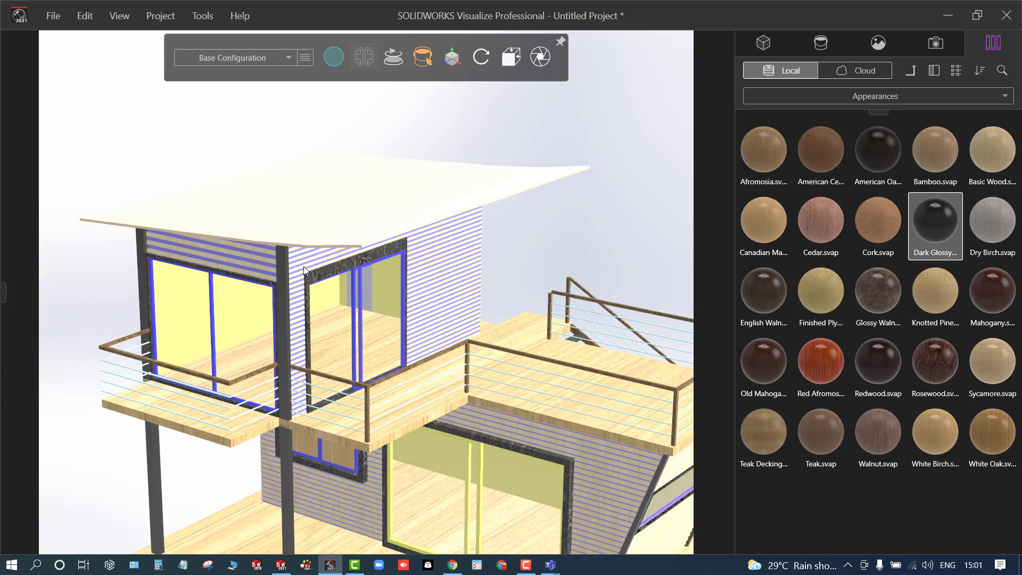
{"action": "scroll", "coordinate": [308, 274], "scroll_direction": "down", "scroll_amount": 5}
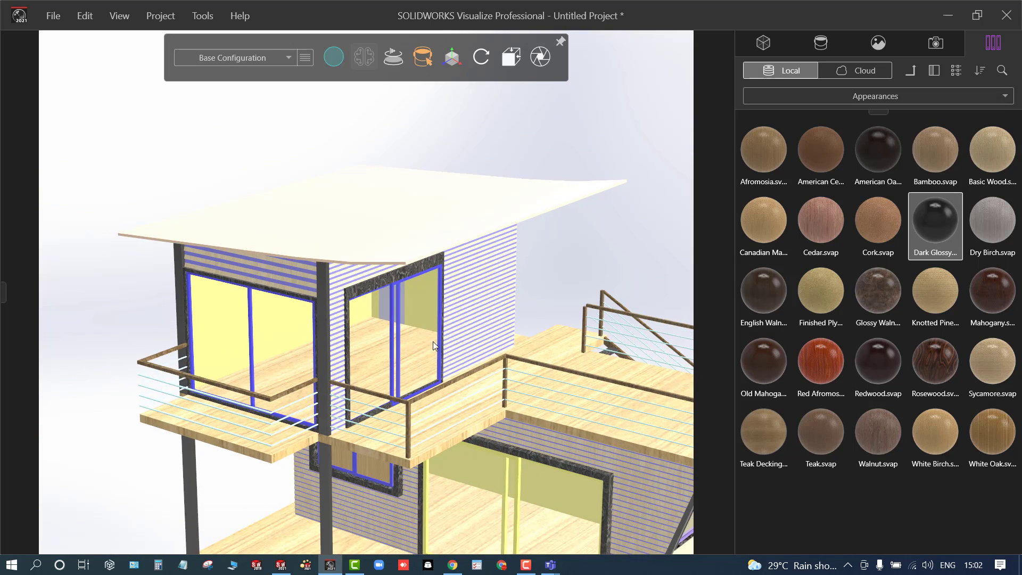
{"action": "scroll", "coordinate": [360, 299], "scroll_direction": "up", "scroll_amount": 6}
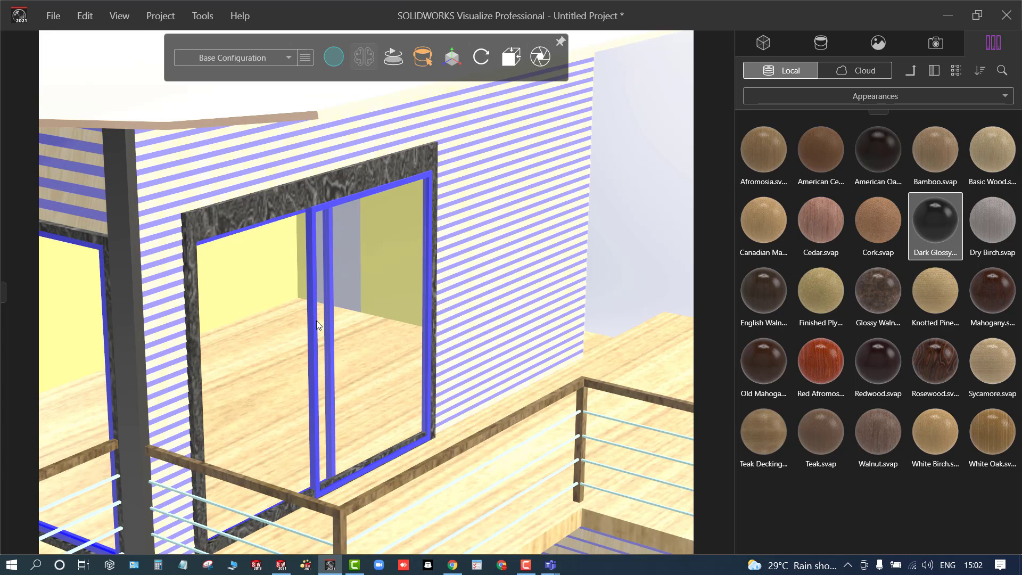
{"action": "scroll", "coordinate": [316, 319], "scroll_direction": "down", "scroll_amount": 8}
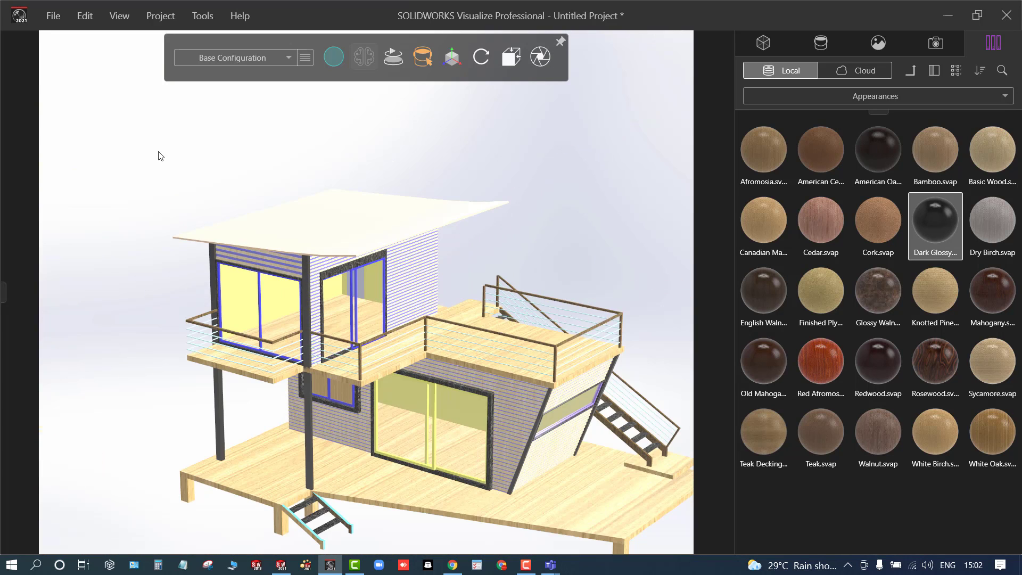
- Check the new wood finishes in the Accurate render mode and return to the Preview mode
{"action": "left_click", "coordinate": [334, 57]}
{"action": "left_click", "coordinate": [345, 87]}
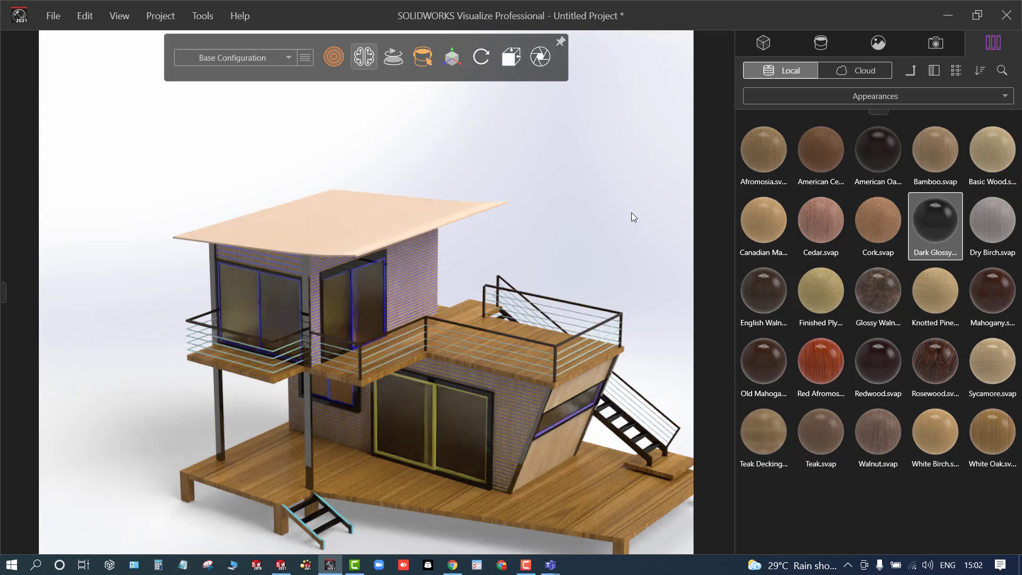
{"action": "mouse_move", "coordinate": [327, 66]}
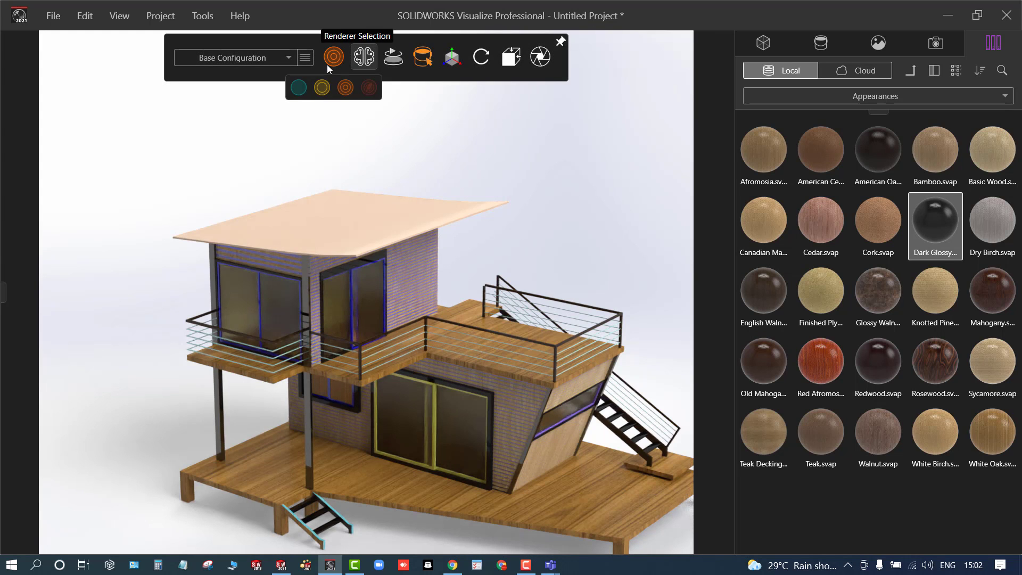
{"action": "left_click", "coordinate": [299, 87]}
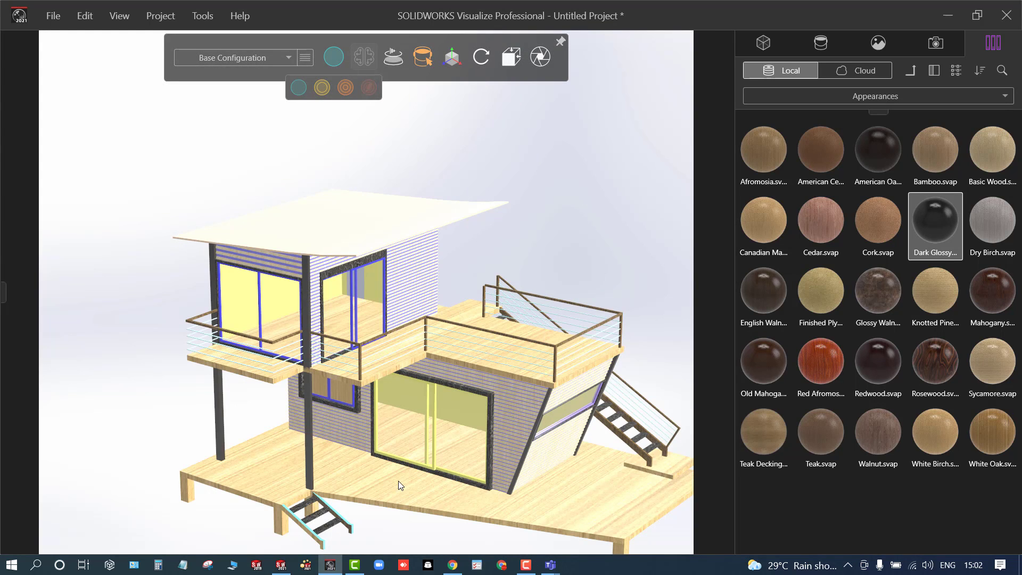
- Copy the White Oak appearance from the deck to the roof
{"action": "left_click", "coordinate": [348, 224]}
{"action": "left_click", "coordinate": [552, 183]}
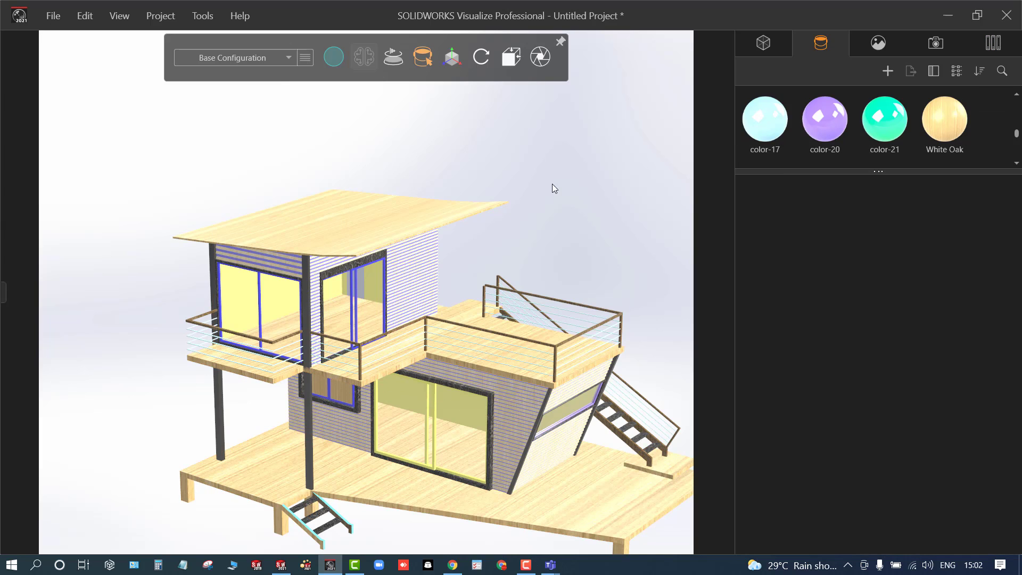
{"action": "scroll", "coordinate": [396, 279], "scroll_direction": "up", "scroll_amount": 5}
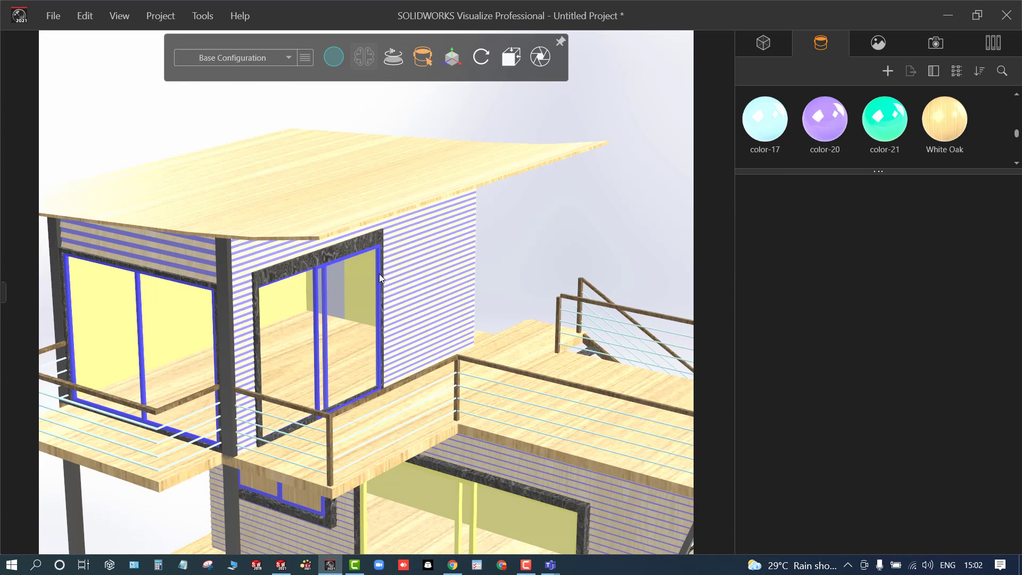
- Apply the Rosewood wood appearance to one panel frame of the upper-floor sliding door
{"action": "left_click", "coordinate": [993, 43]}
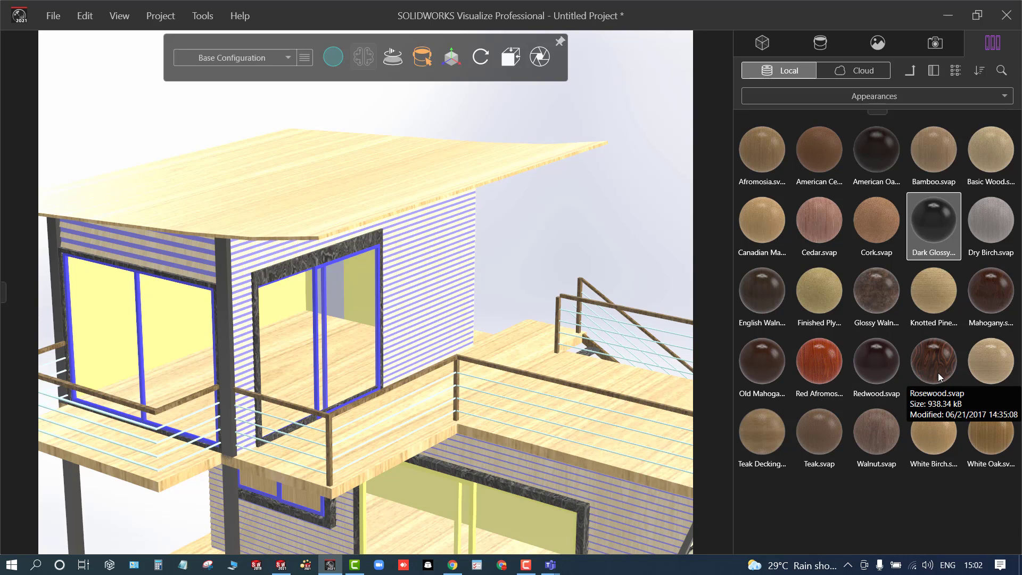
{"action": "left_click_drag", "start_coordinate": [938, 368], "coordinate": [315, 367]}
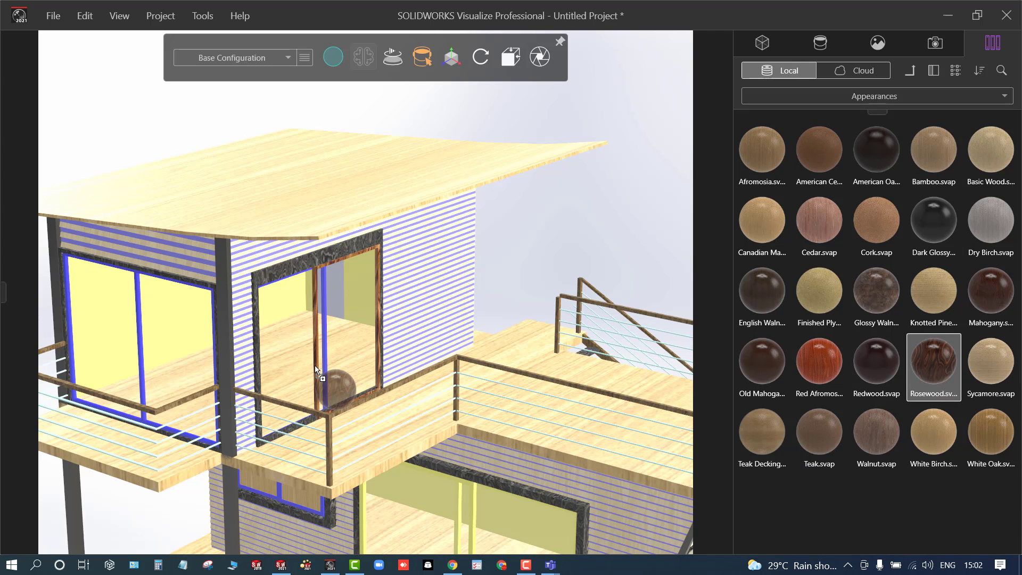
{"action": "left_click_drag", "start_coordinate": [315, 365], "coordinate": [315, 365]}
{"action": "scroll", "coordinate": [315, 366], "scroll_direction": "up", "scroll_amount": 6}
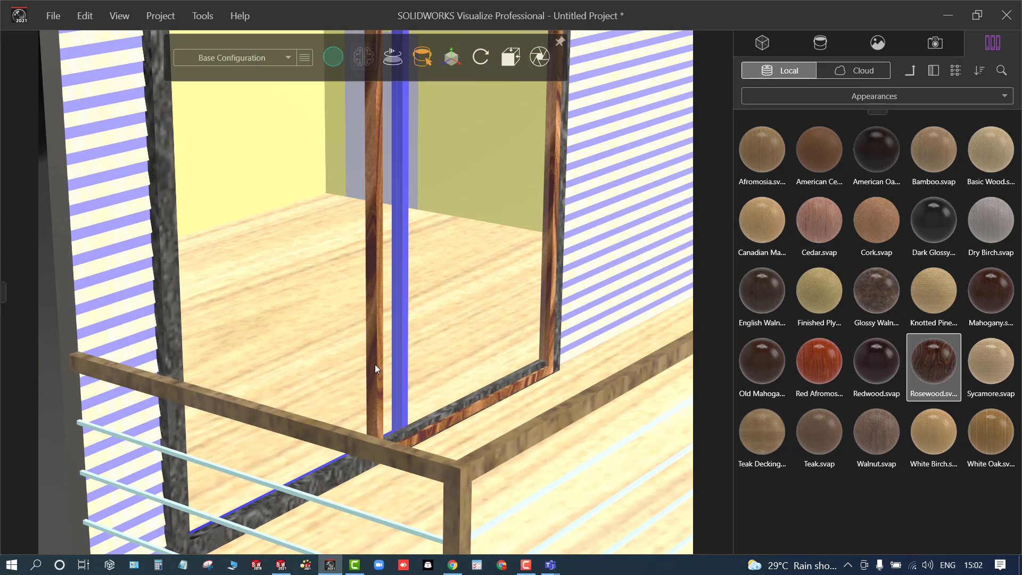
- Try to copy Rosewood to the adjacent blue panel frame of the upper-floor sliding door and undo the attempts
{"action": "left_click", "coordinate": [375, 364]}
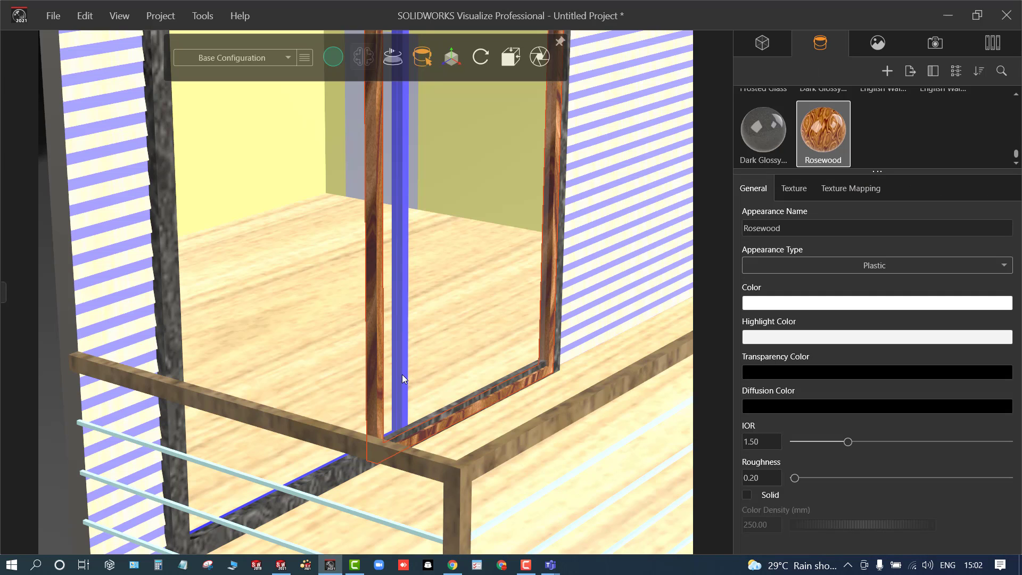
{"action": "scroll", "coordinate": [402, 377], "scroll_direction": "down", "scroll_amount": 6}
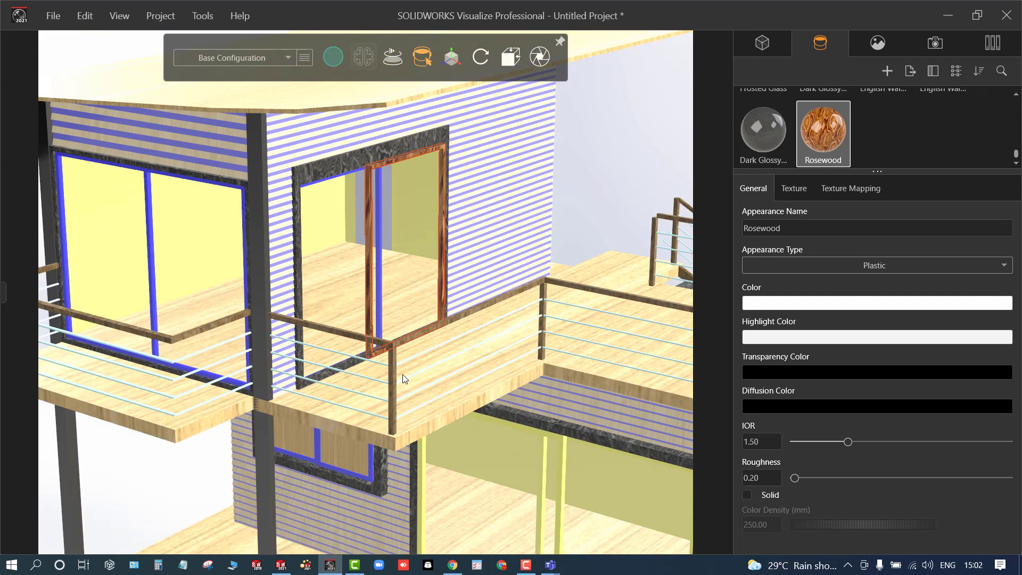
{"action": "left_click", "coordinate": [380, 317]}
{"action": "key", "text": "ctrl+z"}
{"action": "left_click", "coordinate": [379, 306]}
{"action": "key", "text": "ctrl+z"}
{"action": "scroll", "coordinate": [379, 305], "scroll_direction": "up", "scroll_amount": 3}
{"action": "scroll", "coordinate": [379, 306], "scroll_direction": "up", "scroll_amount": 3}
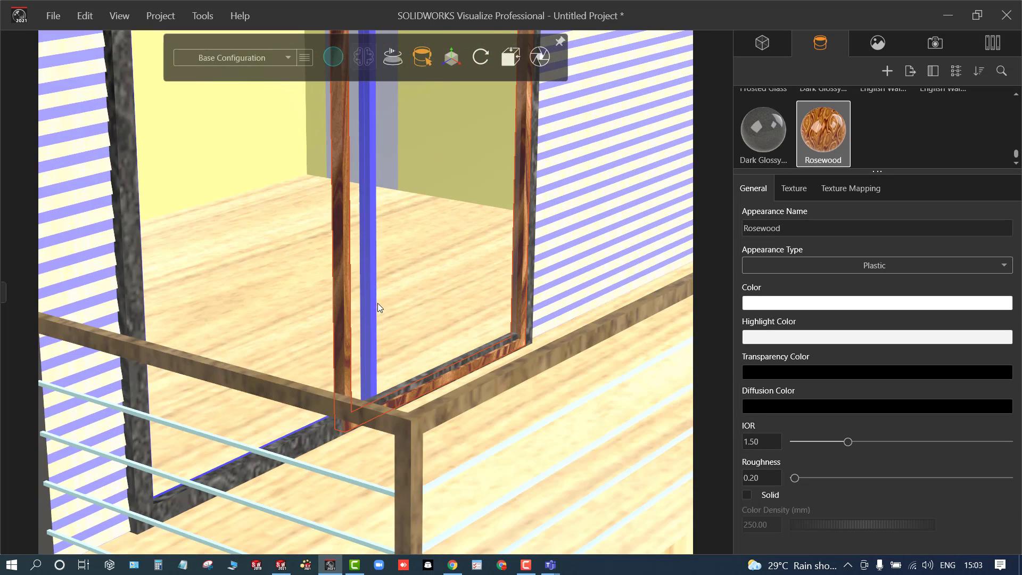
{"action": "scroll", "coordinate": [351, 343], "scroll_direction": "down", "scroll_amount": 5}
{"action": "scroll", "coordinate": [320, 159], "scroll_direction": "up", "scroll_amount": 5}
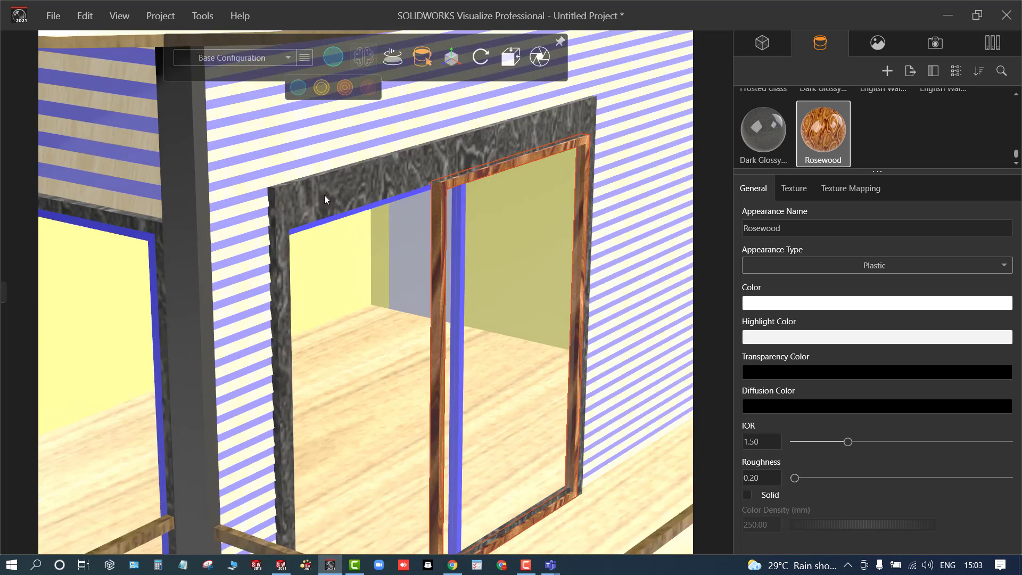
- Copy Rosewood to the remaining blue panel frames of both upper-floor sliding doors
{"action": "scroll", "coordinate": [347, 305], "scroll_direction": "down", "scroll_amount": 5}
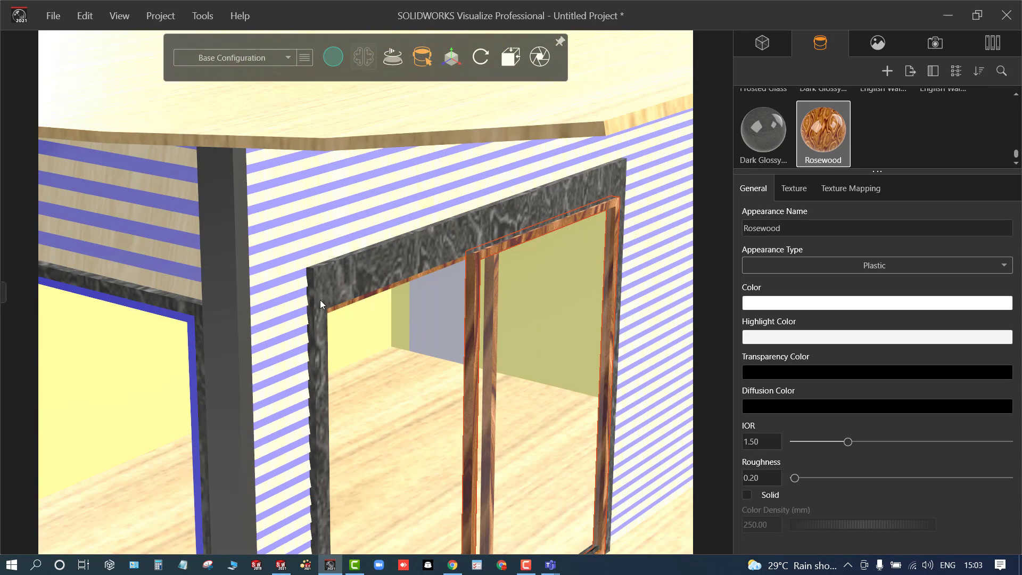
{"action": "scroll", "coordinate": [149, 289], "scroll_direction": "up", "scroll_amount": 3}
{"action": "left_click", "coordinate": [161, 275]}
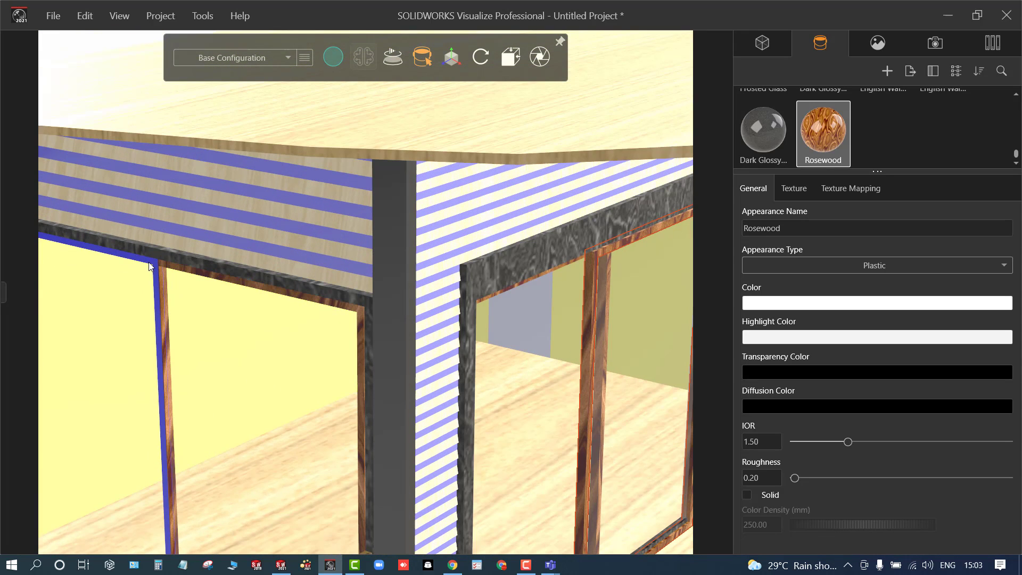
{"action": "left_click", "coordinate": [152, 263]}
{"action": "scroll", "coordinate": [164, 292], "scroll_direction": "down", "scroll_amount": 10}
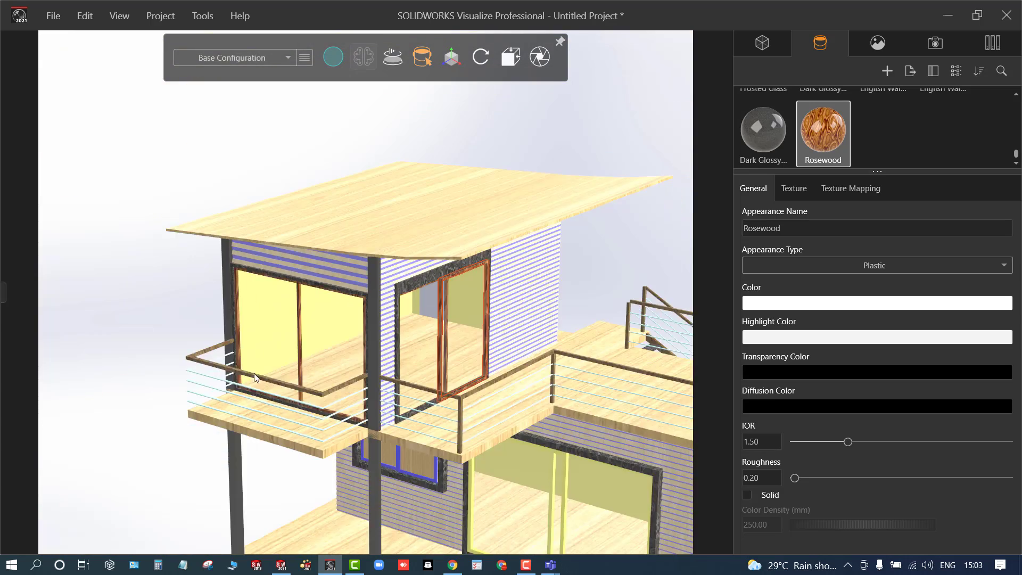
- Copy Rosewood to the yellow panel frames of the large lower-floor sliding door
{"action": "scroll", "coordinate": [424, 369], "scroll_direction": "up", "scroll_amount": 10}
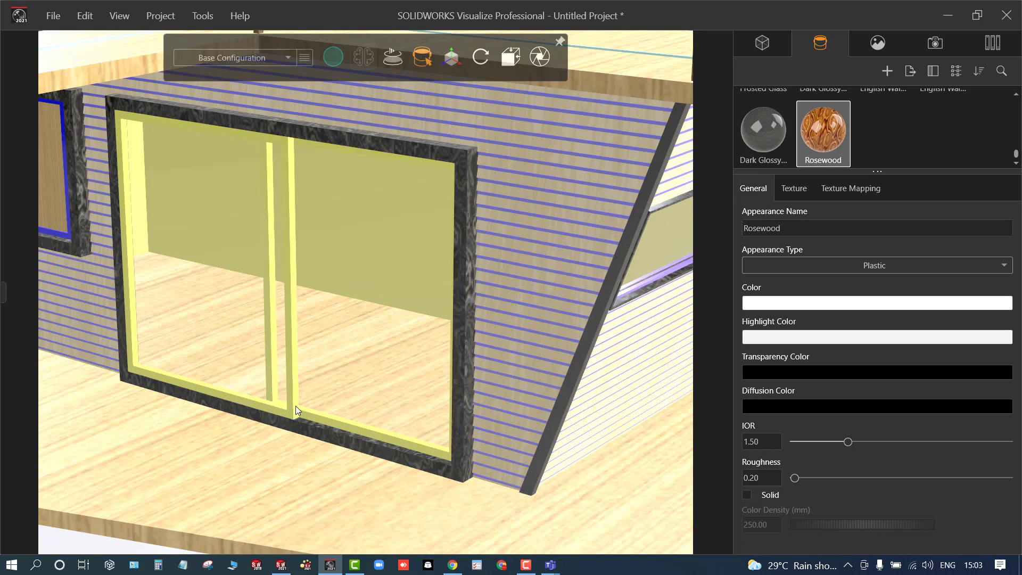
{"action": "left_click", "coordinate": [287, 414]}
{"action": "left_click", "coordinate": [316, 418]}
{"action": "scroll", "coordinate": [327, 419], "scroll_direction": "down", "scroll_amount": 8}
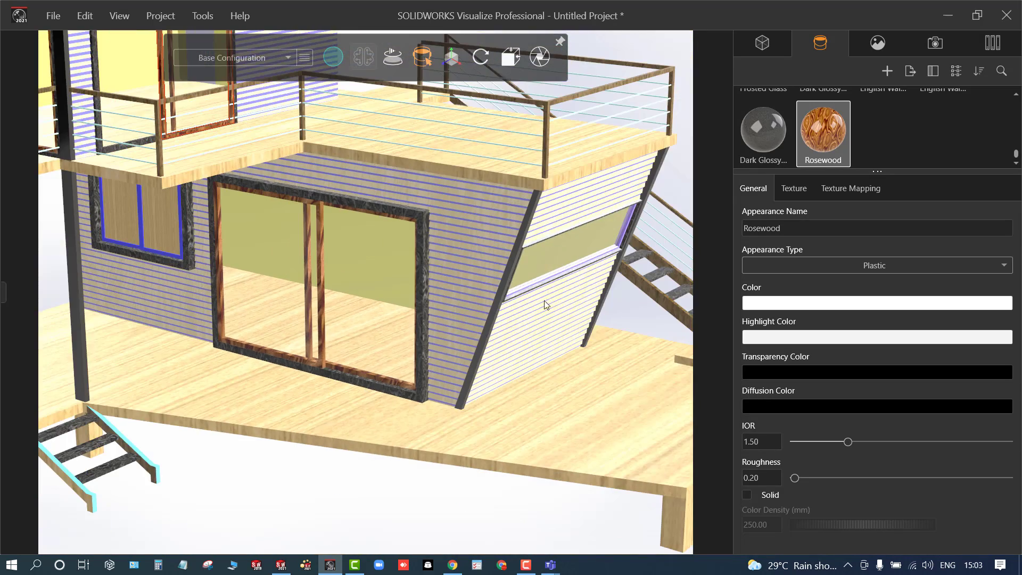
- Copy Rosewood to the frame of the strip window in the slanted end wall and to the small lower-floor window's frame
{"action": "scroll", "coordinate": [551, 252], "scroll_direction": "up", "scroll_amount": 8}
{"action": "scroll", "coordinate": [606, 200], "scroll_direction": "down", "scroll_amount": 3}
{"action": "left_click", "coordinate": [612, 201]}
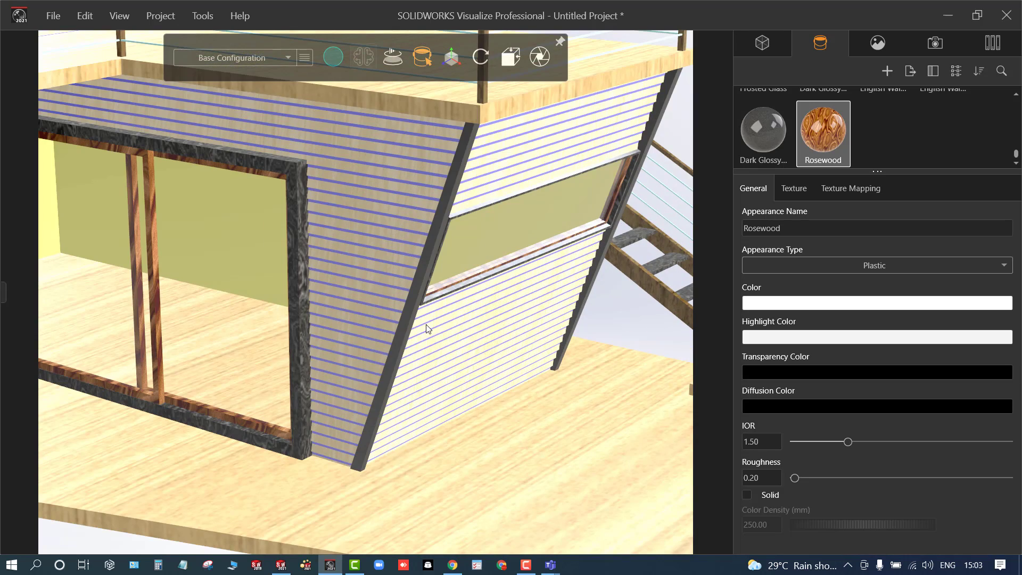
{"action": "scroll", "coordinate": [229, 257], "scroll_direction": "down", "scroll_amount": 5}
{"action": "scroll", "coordinate": [229, 257], "scroll_direction": "up", "scroll_amount": 8}
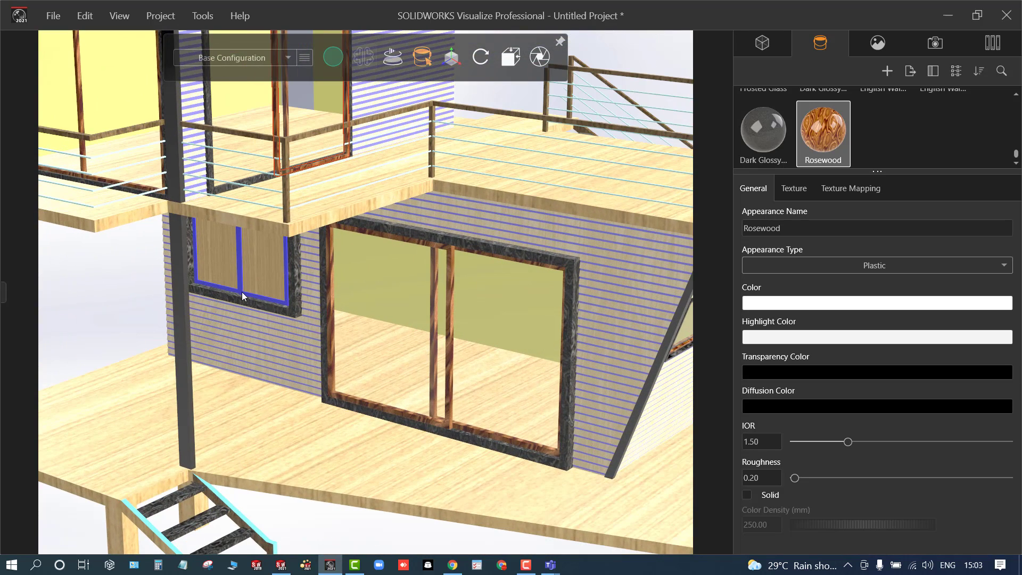
{"action": "left_click", "coordinate": [242, 292]}
{"action": "left_click", "coordinate": [224, 287]}
{"action": "scroll", "coordinate": [255, 354], "scroll_direction": "down", "scroll_amount": 5}
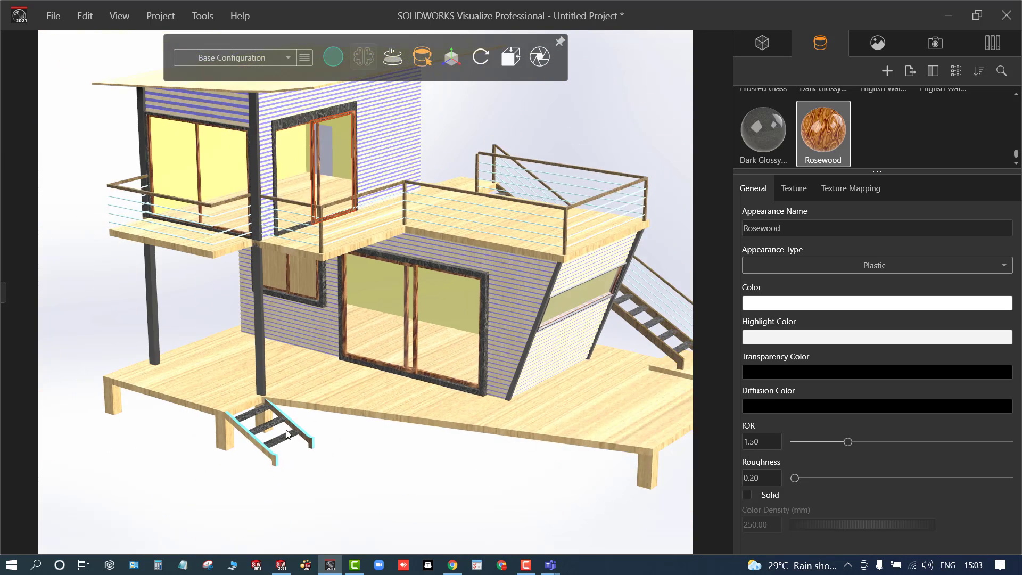
- Copy the Dark Glossy Burl appearance from the front stair treads to the cyan faces of the stair stringers
{"action": "scroll", "coordinate": [287, 434], "scroll_direction": "up", "scroll_amount": 5}
{"action": "left_click", "coordinate": [326, 373]}
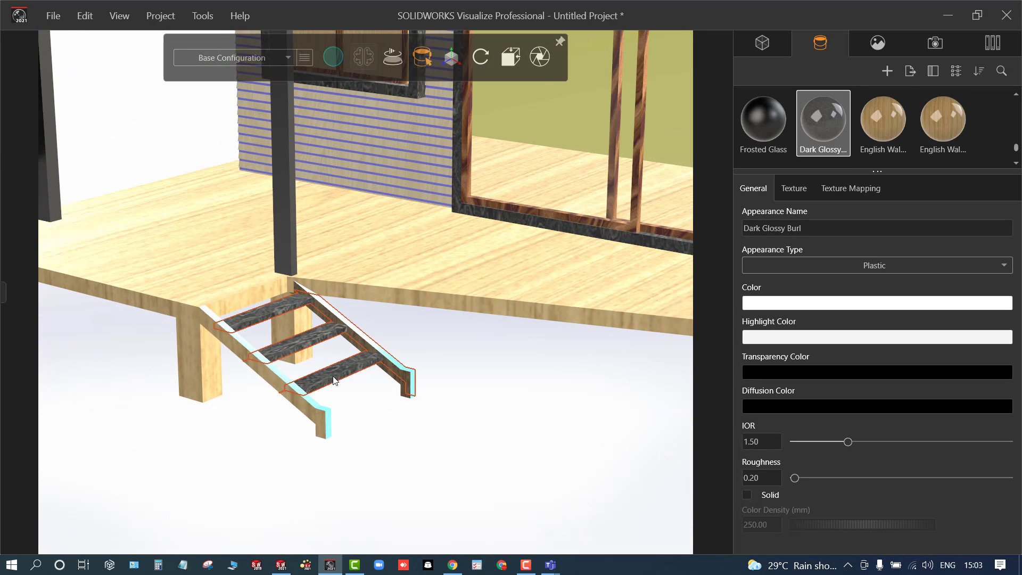
{"action": "left_click", "coordinate": [383, 353]}
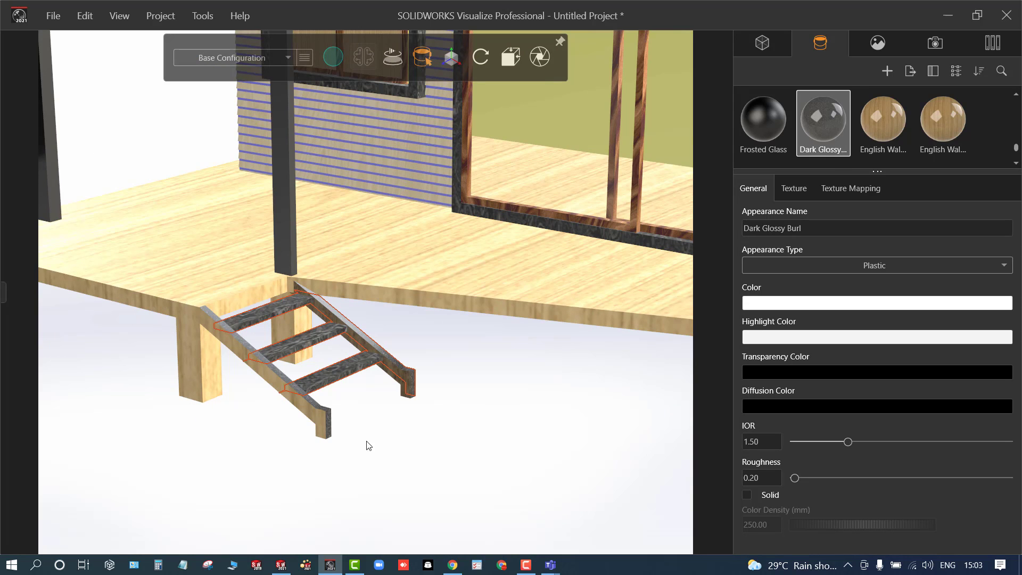
{"action": "left_click", "coordinate": [424, 435]}
{"action": "scroll", "coordinate": [418, 434], "scroll_direction": "down", "scroll_amount": 8}
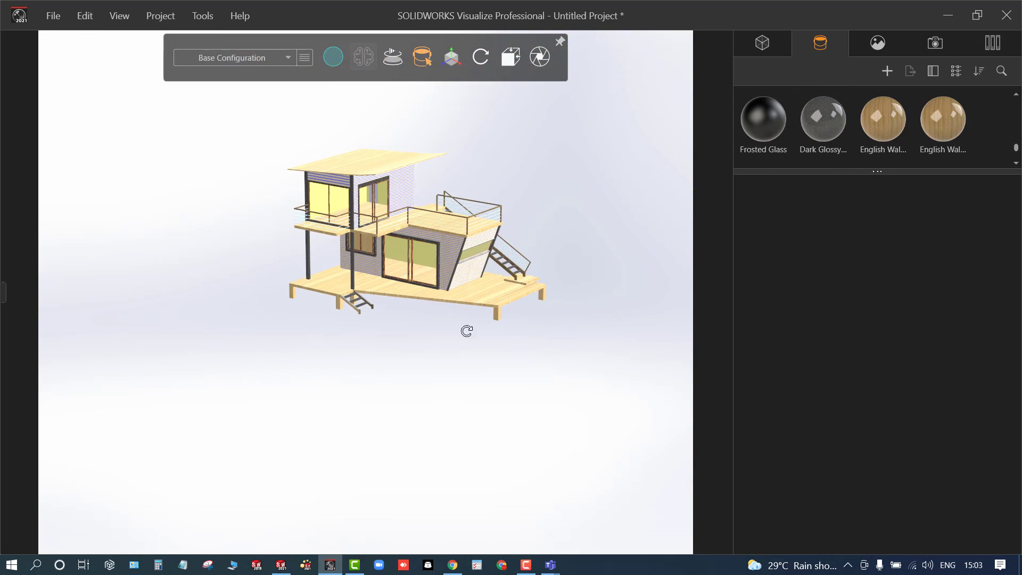
- Copy the Basic Wood appearance from the siding boards to the blue wall surfaces of the house
{"action": "left_click_drag", "start_coordinate": [467, 331], "coordinate": [353, 326]}
{"action": "scroll", "coordinate": [346, 298], "scroll_direction": "up", "scroll_amount": 10}
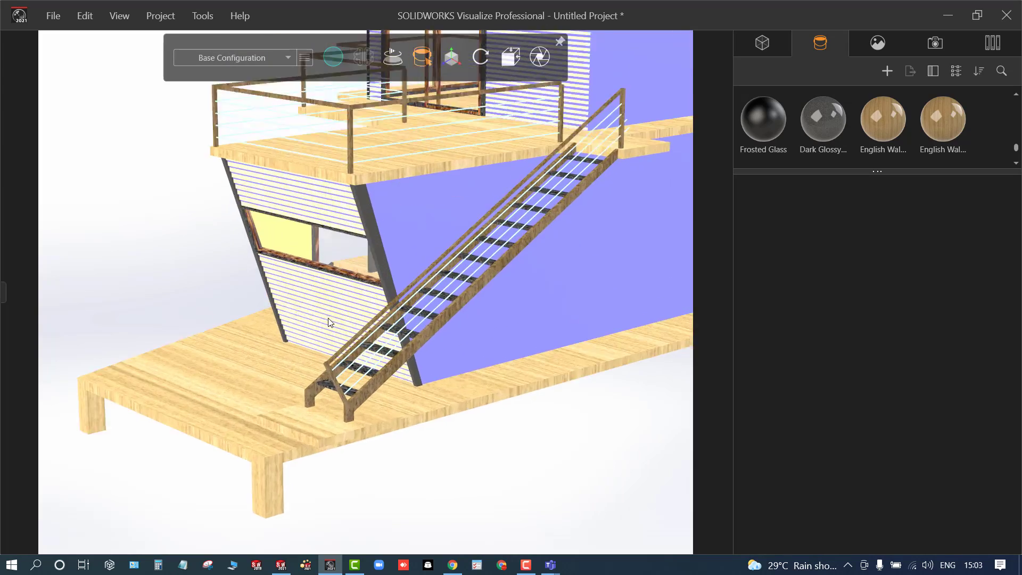
{"action": "scroll", "coordinate": [328, 323], "scroll_direction": "up", "scroll_amount": 10}
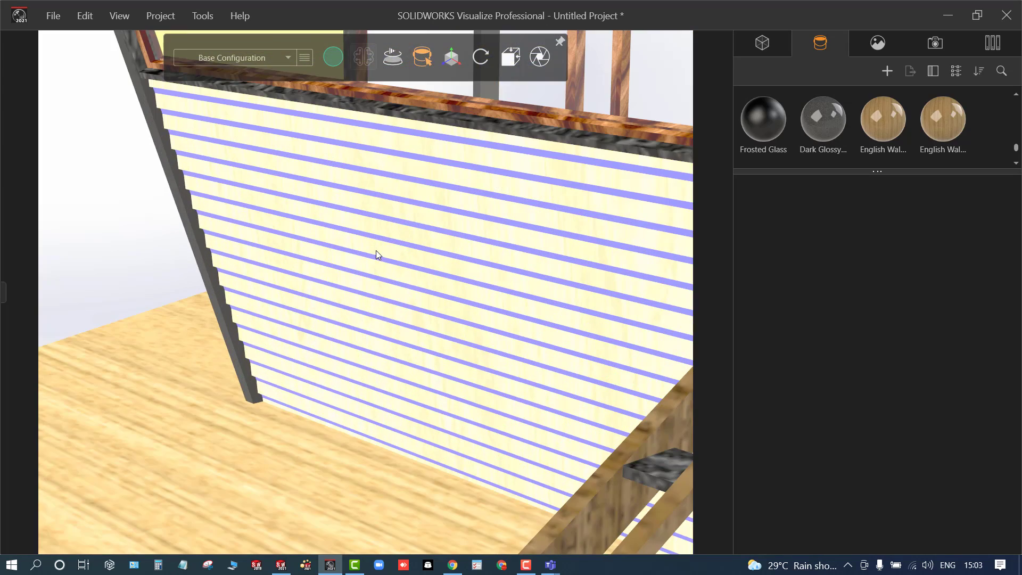
{"action": "left_click", "coordinate": [389, 295]}
{"action": "scroll", "coordinate": [389, 295], "scroll_direction": "down", "scroll_amount": 8}
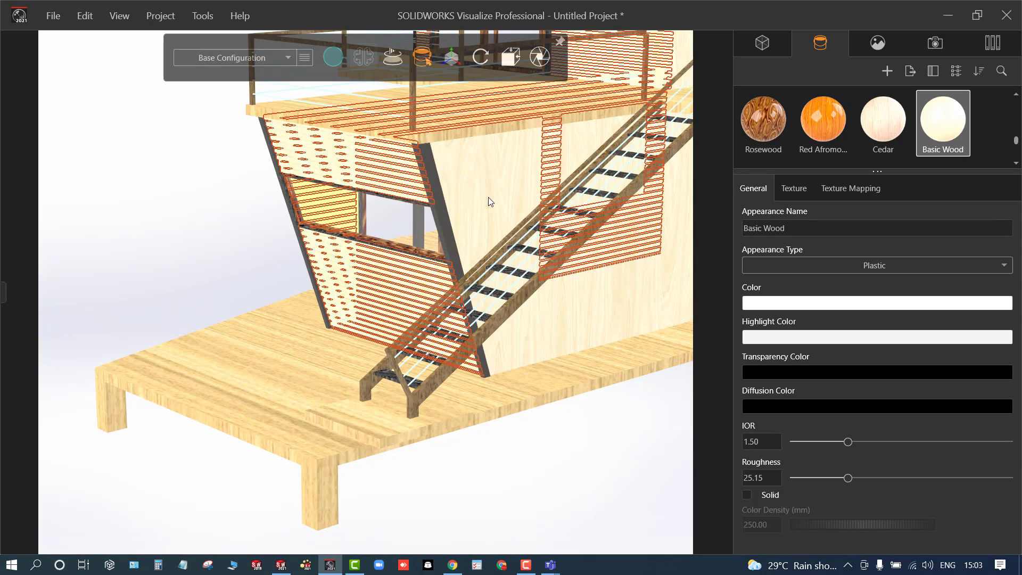
{"action": "scroll", "coordinate": [506, 301], "scroll_direction": "down", "scroll_amount": 10}
{"action": "left_click_drag", "start_coordinate": [504, 354], "coordinate": [189, 346]}
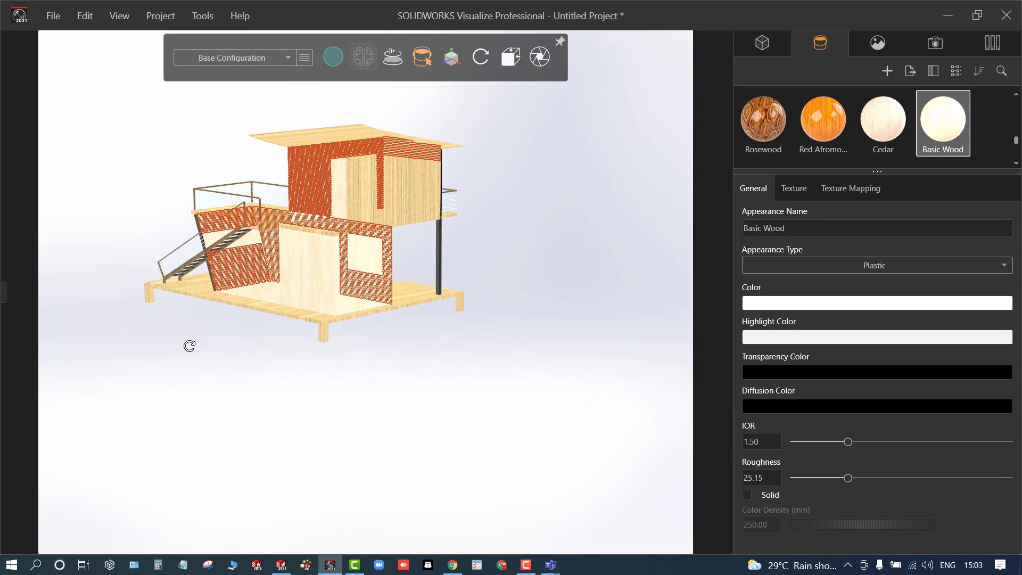
{"action": "middle_click_drag", "start_coordinate": [190, 346], "coordinate": [565, 351]}
{"action": "left_click", "coordinate": [271, 366]}
- Examine the wall finishes from the rear, the side and the front of the house
{"action": "middle_click_drag", "start_coordinate": [329, 297], "coordinate": [591, 256]}
{"action": "scroll", "coordinate": [306, 273], "scroll_direction": "up", "scroll_amount": 10}
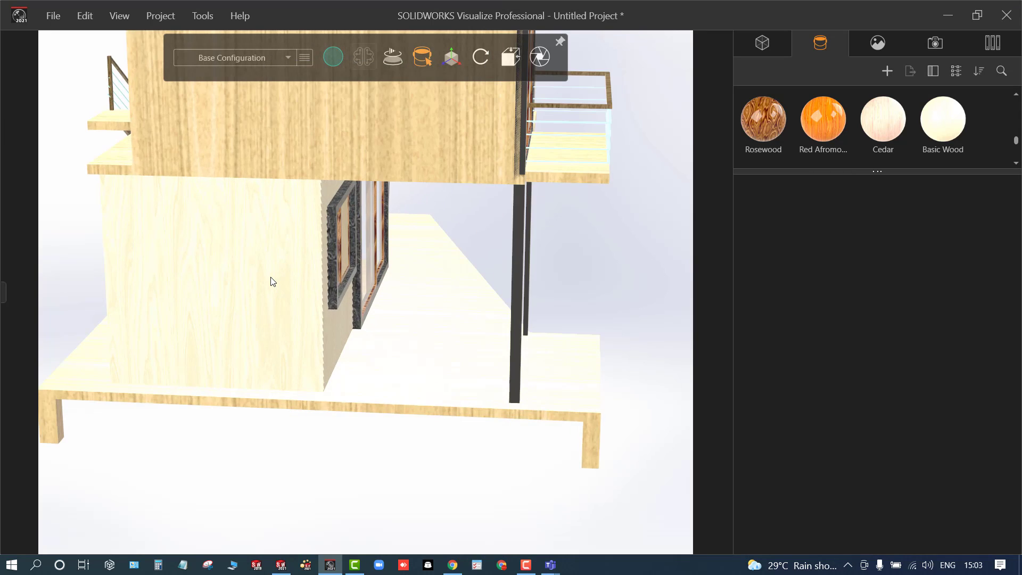
{"action": "scroll", "coordinate": [272, 281], "scroll_direction": "down", "scroll_amount": 10}
{"action": "middle_click_drag", "start_coordinate": [267, 277], "coordinate": [386, 276]}
{"action": "scroll", "coordinate": [384, 298], "scroll_direction": "up", "scroll_amount": 5}
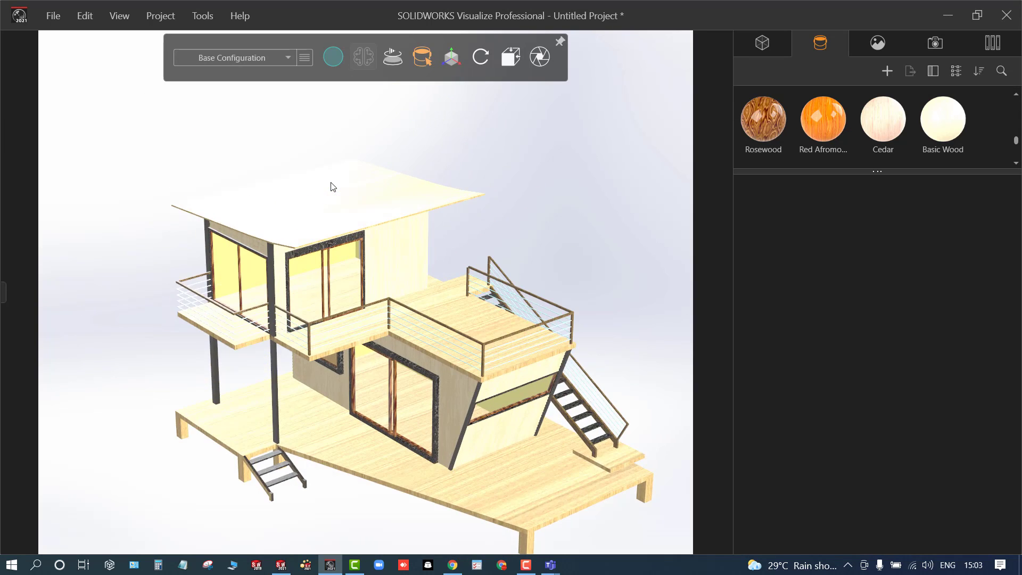
{"action": "scroll", "coordinate": [384, 348], "scroll_direction": "down", "scroll_amount": 3}
{"action": "scroll", "coordinate": [421, 500], "scroll_direction": "up", "scroll_amount": 3}
{"action": "scroll", "coordinate": [267, 160], "scroll_direction": "down", "scroll_amount": 1}
- Check the finished wood walls and door frames in the Accurate render mode and return to the Preview mode
{"action": "mouse_move", "coordinate": [336, 59]}
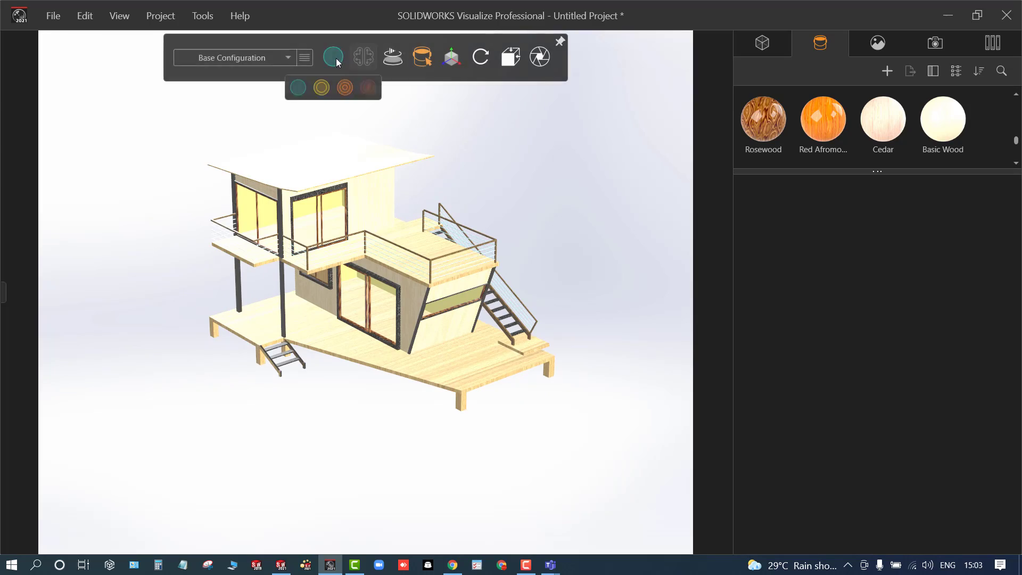
{"action": "left_click", "coordinate": [344, 88]}
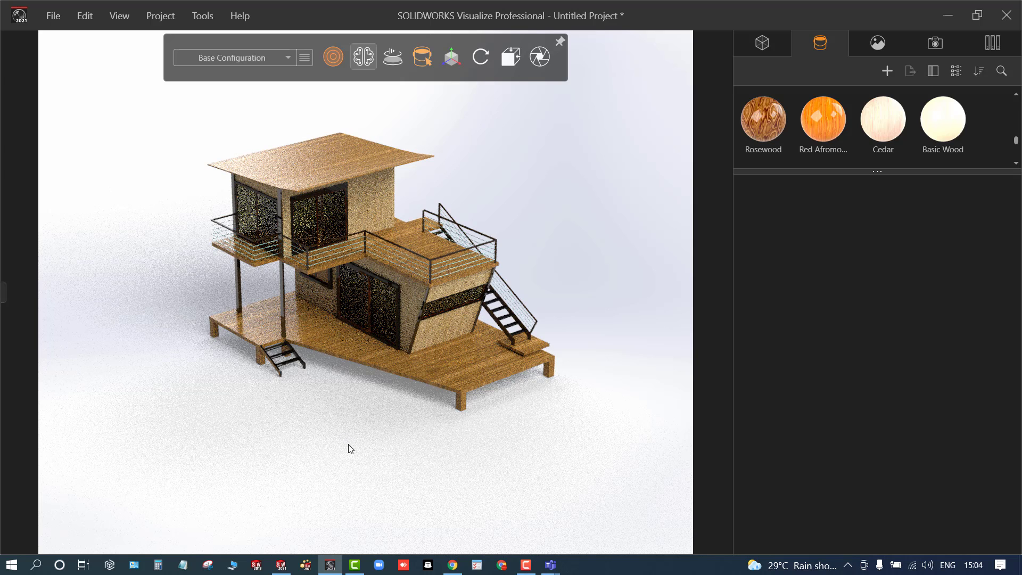
{"action": "mouse_move", "coordinate": [331, 57]}
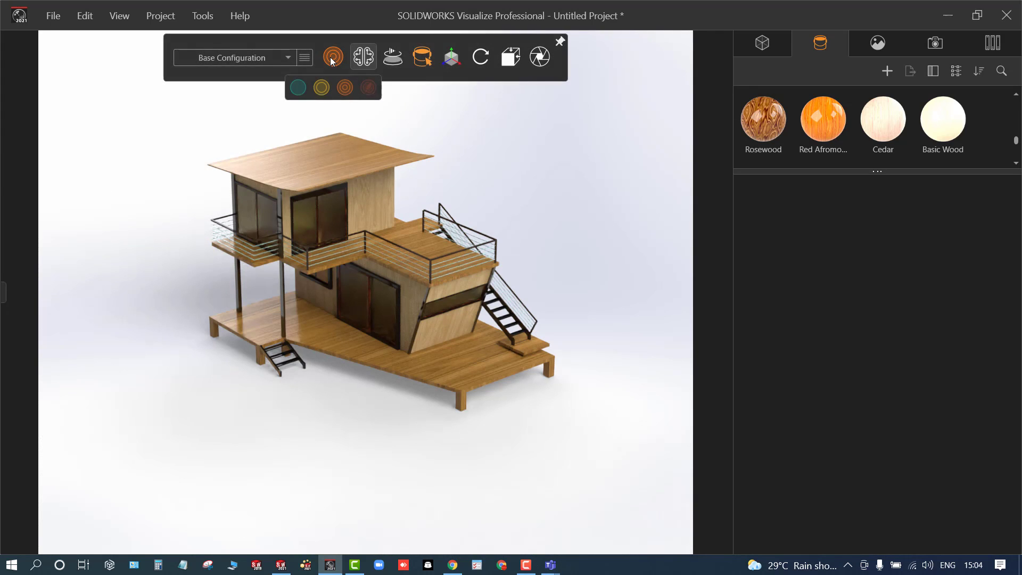
{"action": "left_click", "coordinate": [294, 83]}
{"action": "scroll", "coordinate": [494, 234], "scroll_direction": "up", "scroll_amount": 1}
{"action": "scroll", "coordinate": [142, 302], "scroll_direction": "up", "scroll_amount": 1}
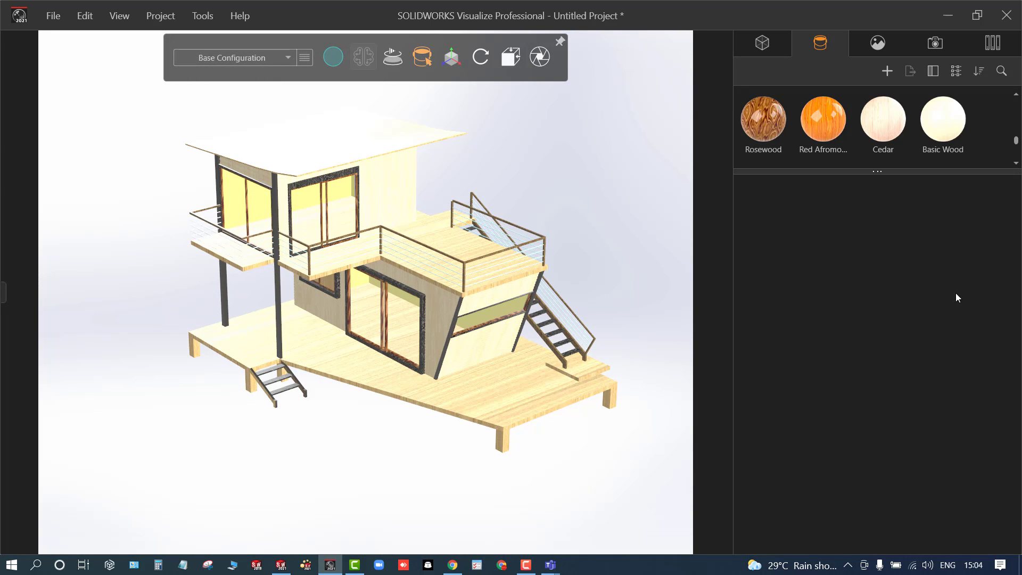
- Show the Environments category of the local library
{"action": "left_click", "coordinate": [990, 44]}
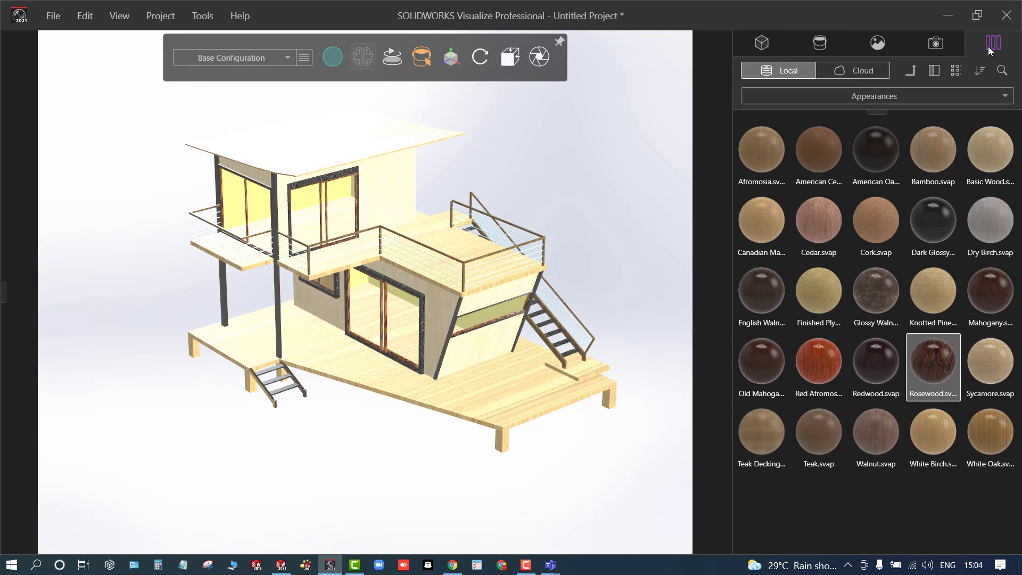
{"action": "left_click", "coordinate": [916, 96]}
{"action": "left_click", "coordinate": [848, 120]}
{"action": "left_click", "coordinate": [876, 98]}
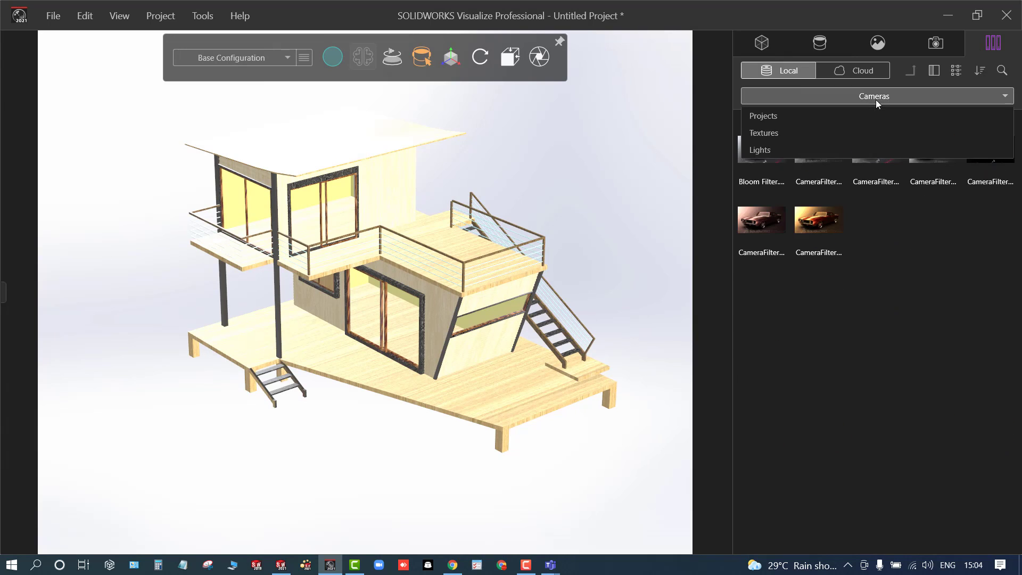
{"action": "left_click", "coordinate": [861, 132]}
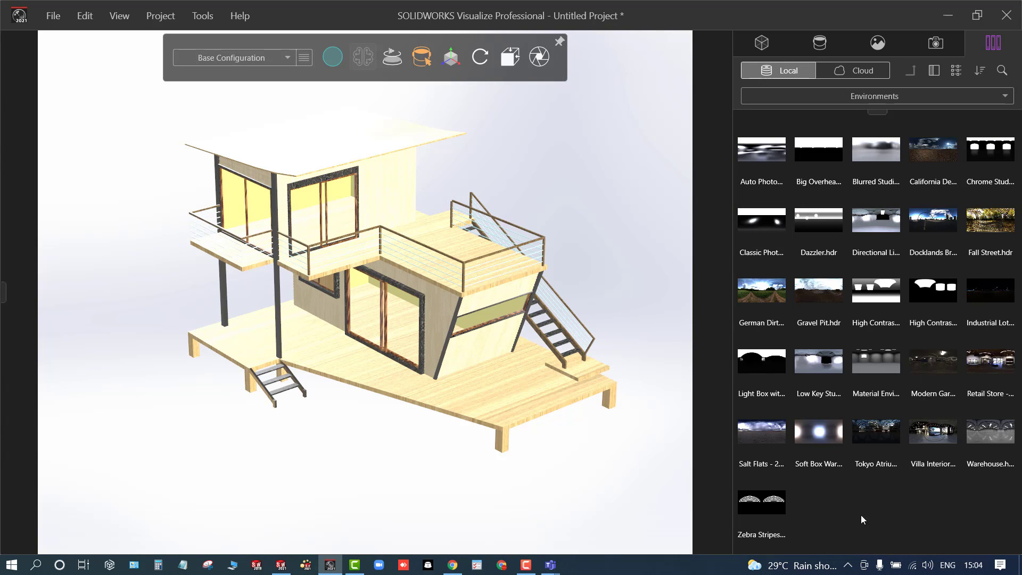
- Browse the cloud library's environments for a suitable outdoor scene
{"action": "left_click", "coordinate": [855, 72]}
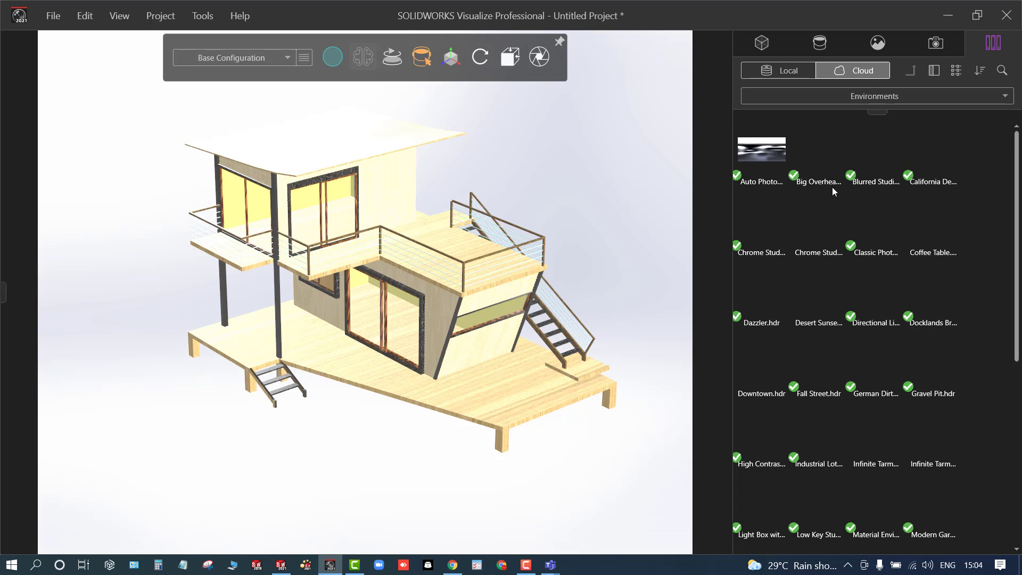
{"action": "scroll", "coordinate": [835, 302], "scroll_direction": "down", "scroll_amount": 3}
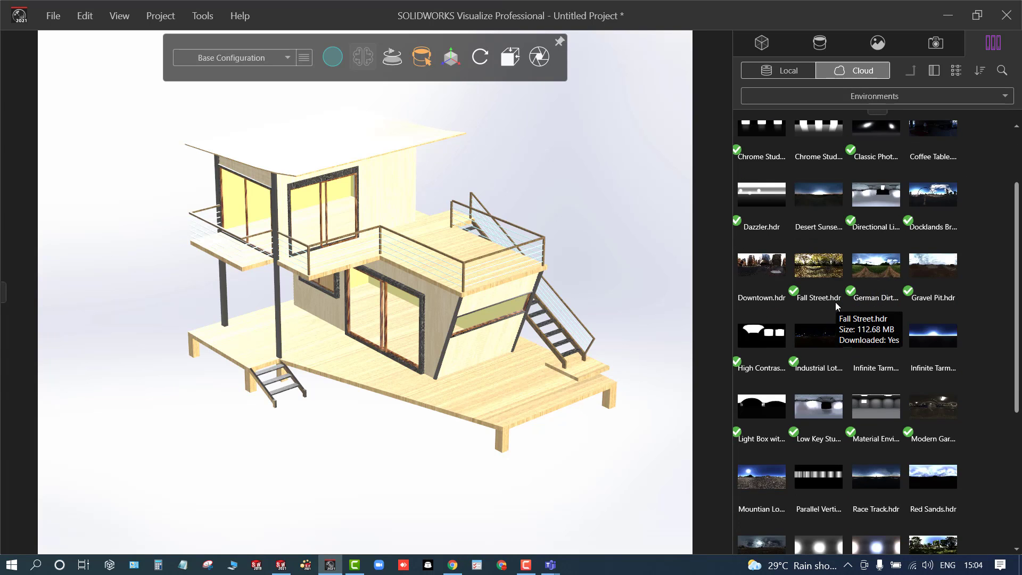
{"action": "scroll", "coordinate": [835, 302], "scroll_direction": "down", "scroll_amount": 6}
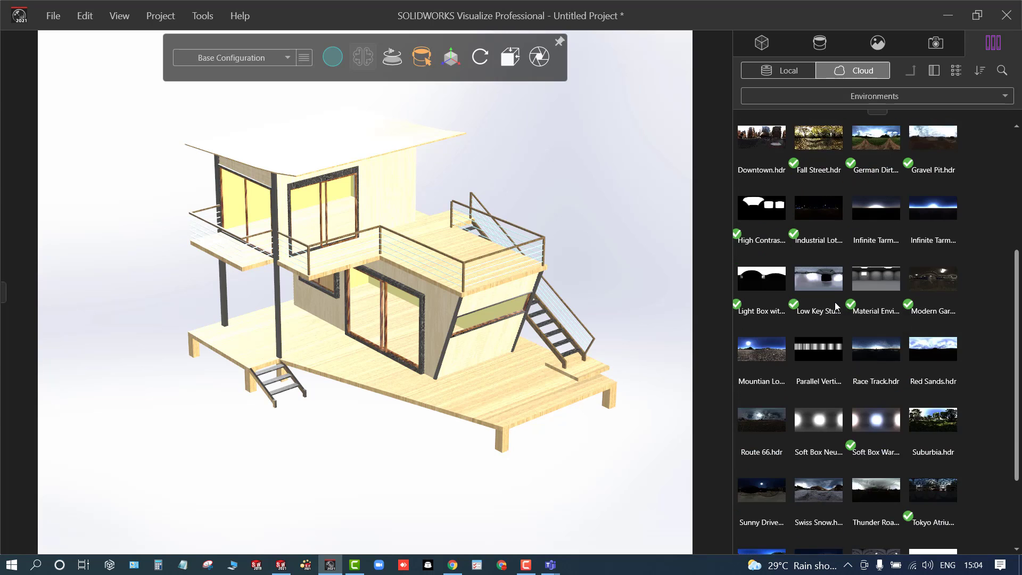
{"action": "scroll", "coordinate": [835, 302], "scroll_direction": "down", "scroll_amount": 2}
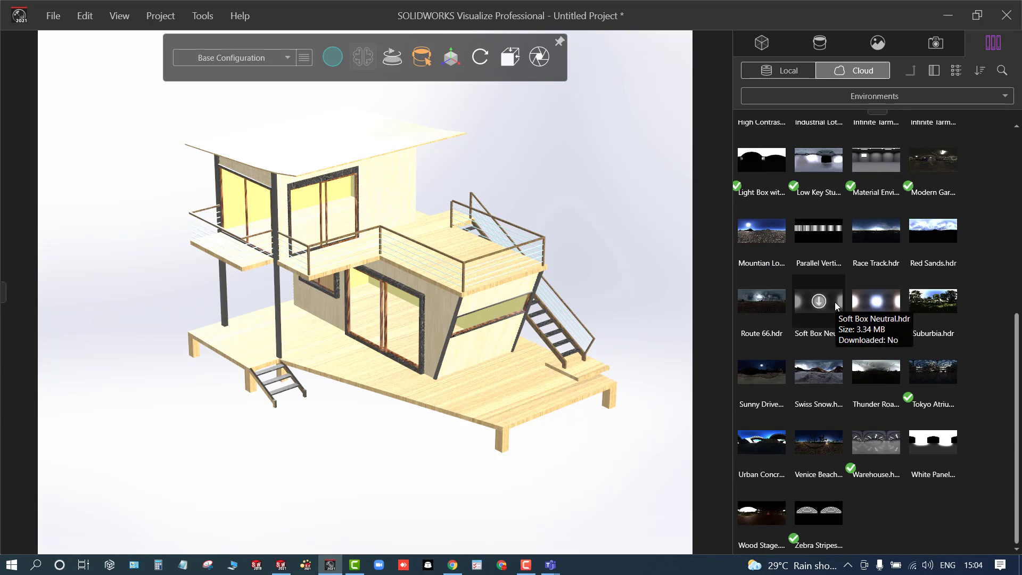
{"action": "scroll", "coordinate": [816, 400], "scroll_direction": "up", "scroll_amount": 2}
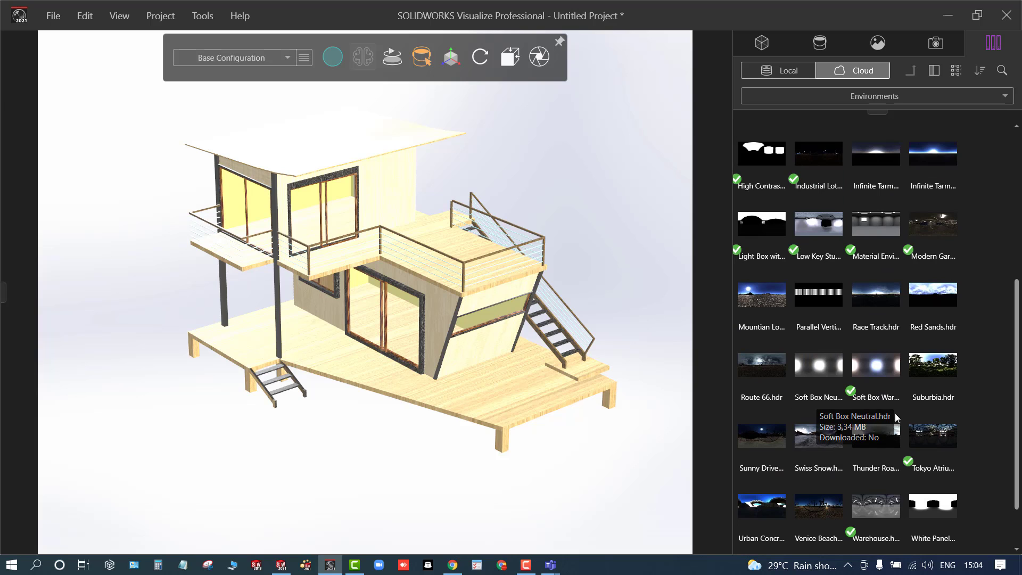
{"action": "scroll", "coordinate": [918, 337], "scroll_direction": "up", "scroll_amount": 4}
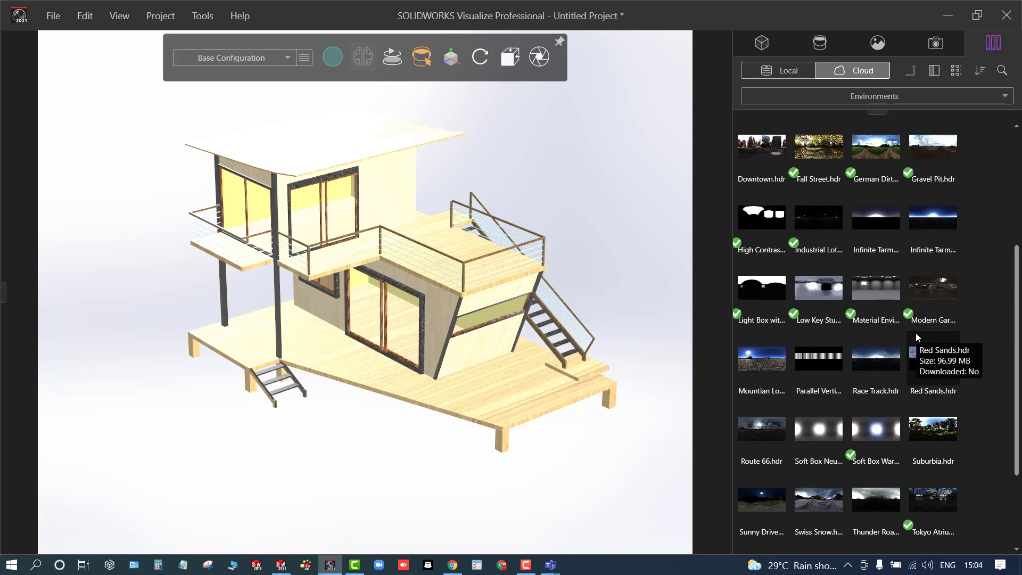
{"action": "scroll", "coordinate": [906, 330], "scroll_direction": "up", "scroll_amount": 1}
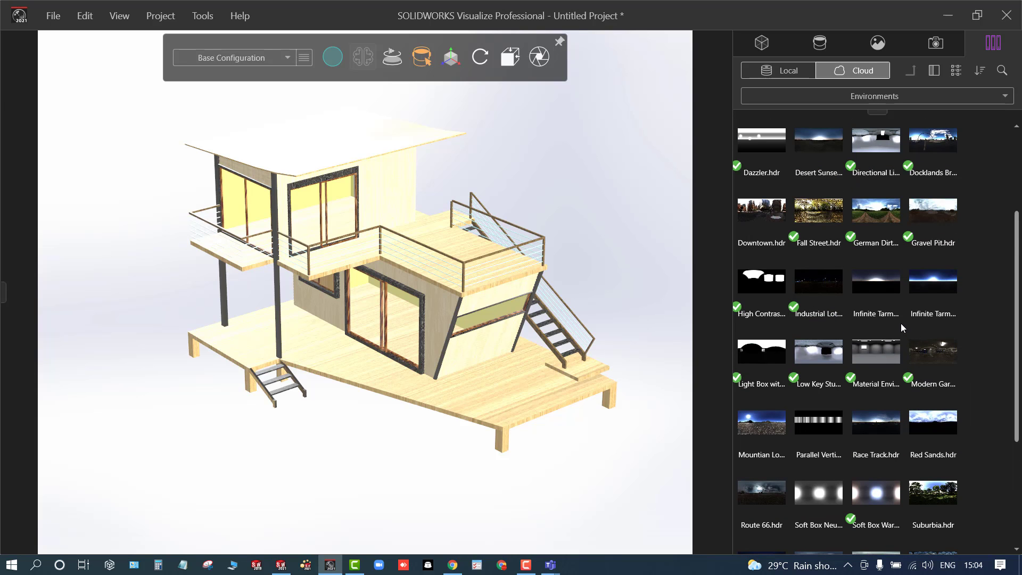
{"action": "scroll", "coordinate": [901, 323], "scroll_direction": "up", "scroll_amount": 5}
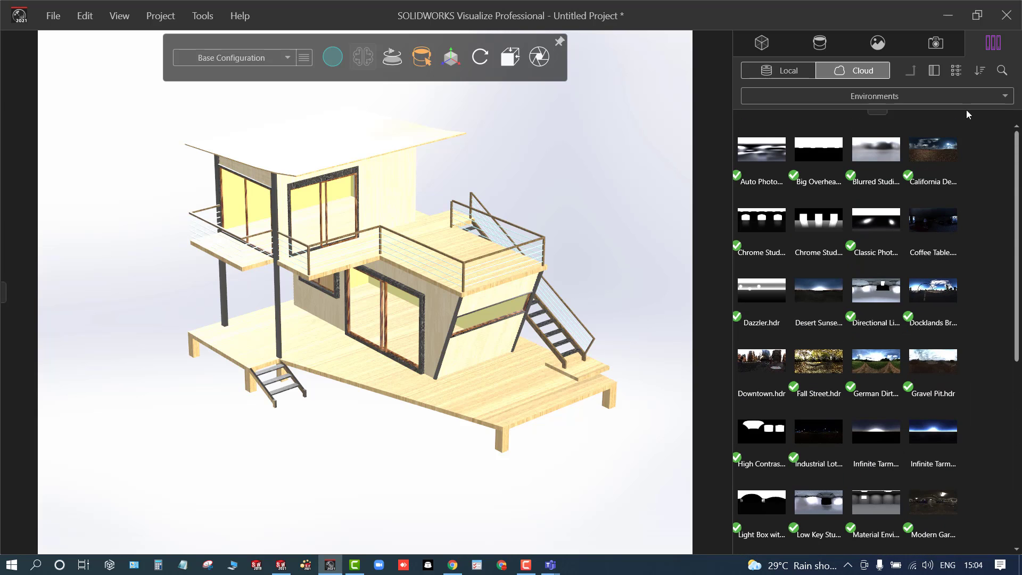
- Search the cloud environments for "Hill" and clear the search
{"action": "left_click", "coordinate": [1002, 74]}
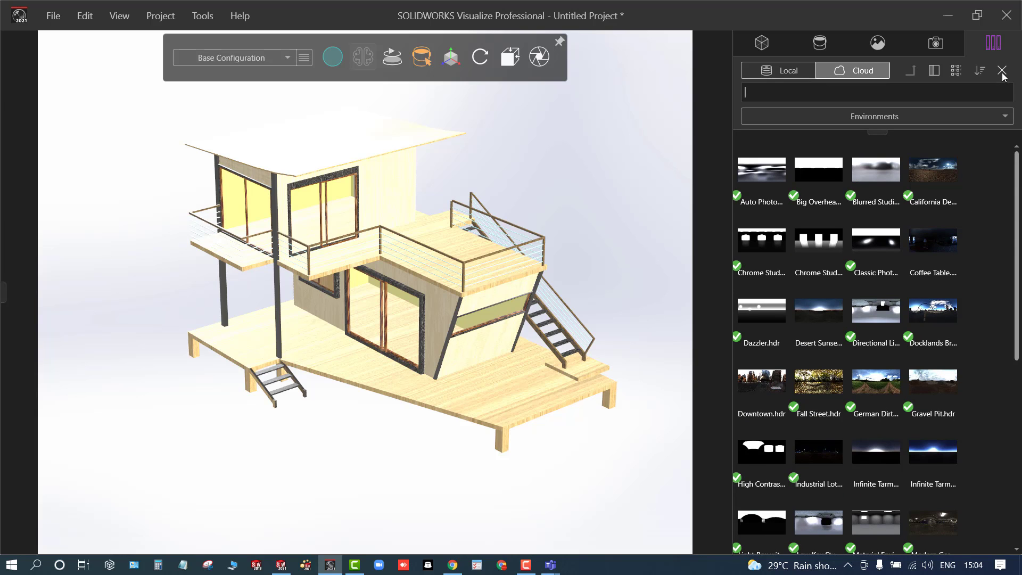
{"action": "left_click", "coordinate": [821, 96]}
{"action": "type", "text": "Hill"}
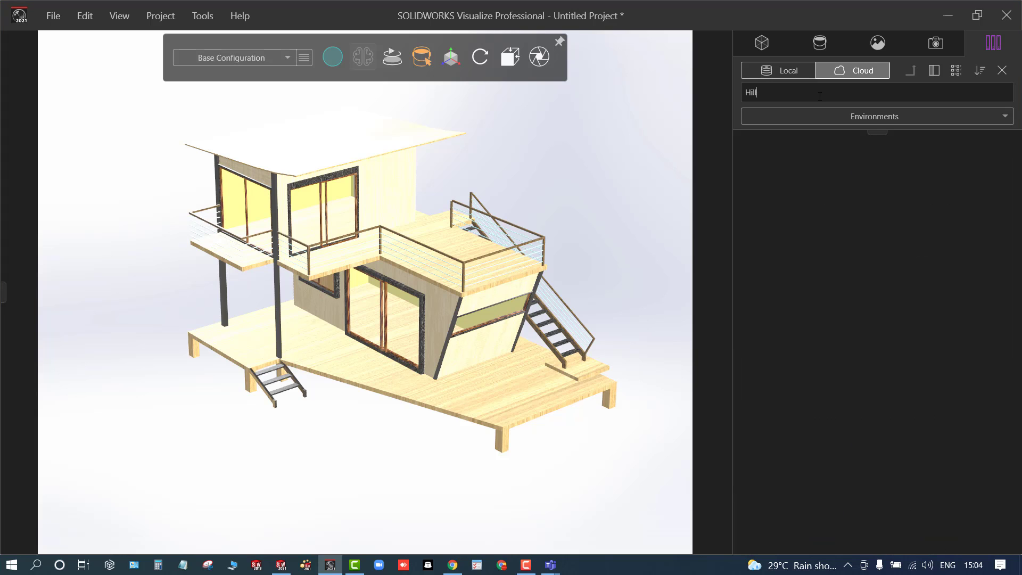
{"action": "left_click_drag", "start_coordinate": [820, 96], "coordinate": [675, 116]}
{"action": "key", "text": "BackSpace"}
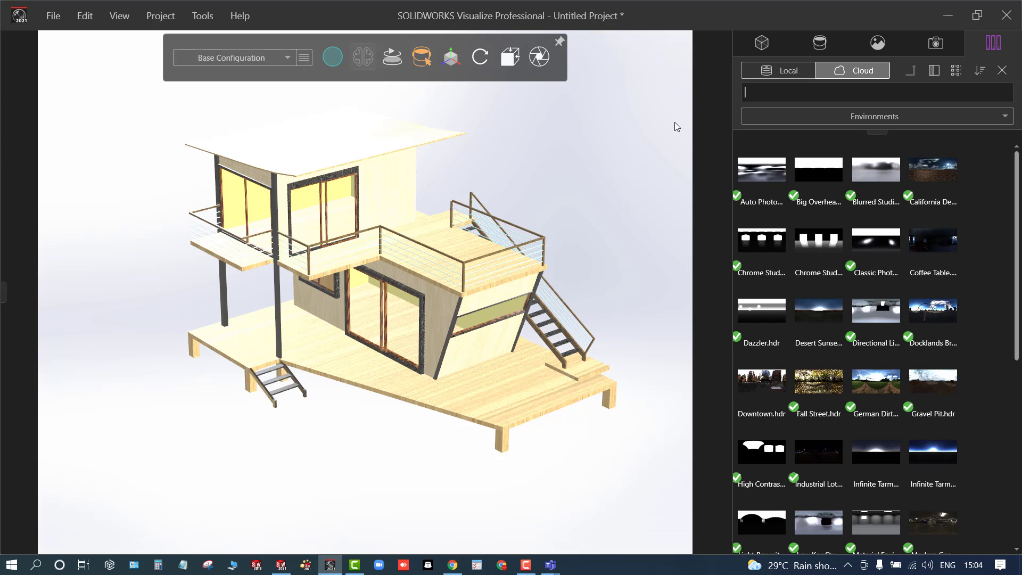
- Try downloading the Suburbia, Swiss Snow and Sunny Drive environments from the cloud library, cancelling the last two
{"action": "scroll", "coordinate": [884, 373], "scroll_direction": "down", "scroll_amount": 3}
{"action": "scroll", "coordinate": [884, 383], "scroll_direction": "down", "scroll_amount": 3}
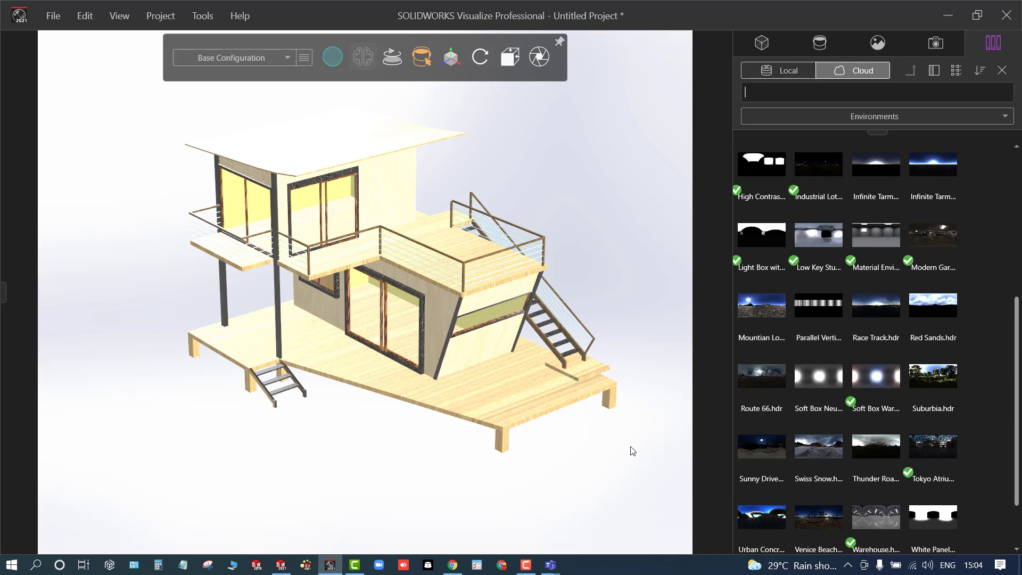
{"action": "left_click", "coordinate": [934, 376]}
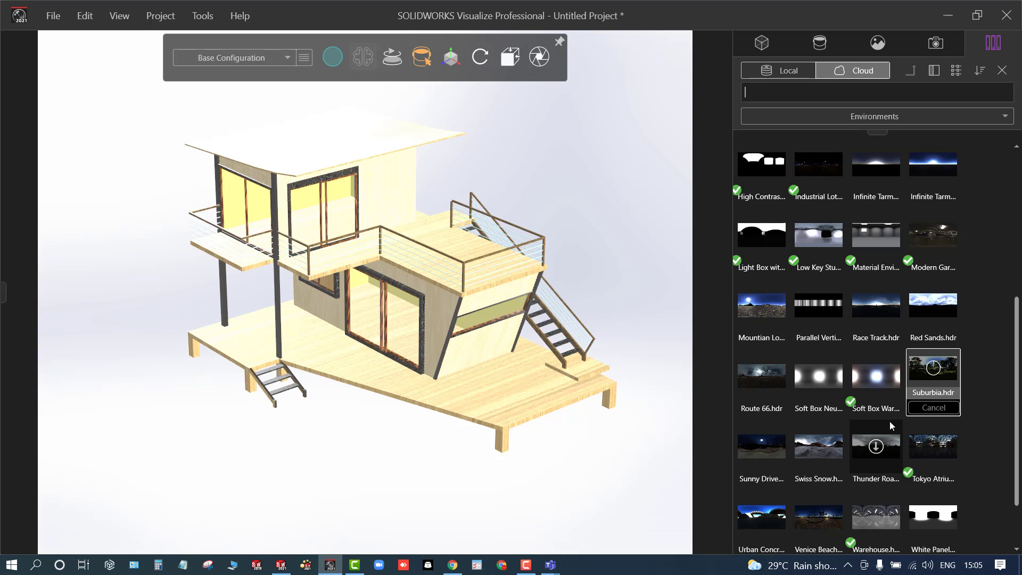
{"action": "left_click", "coordinate": [820, 445]}
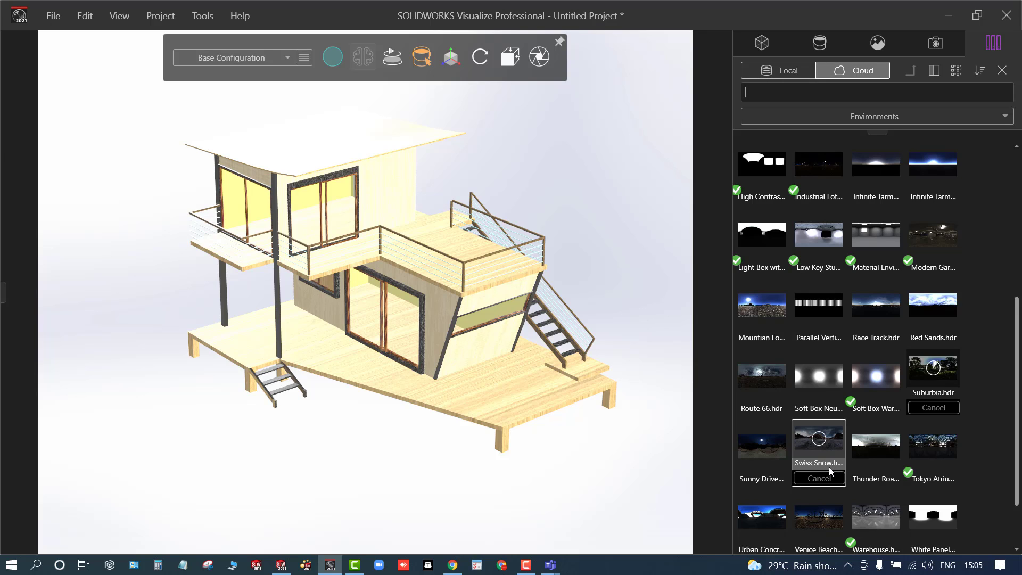
{"action": "left_click", "coordinate": [763, 452]}
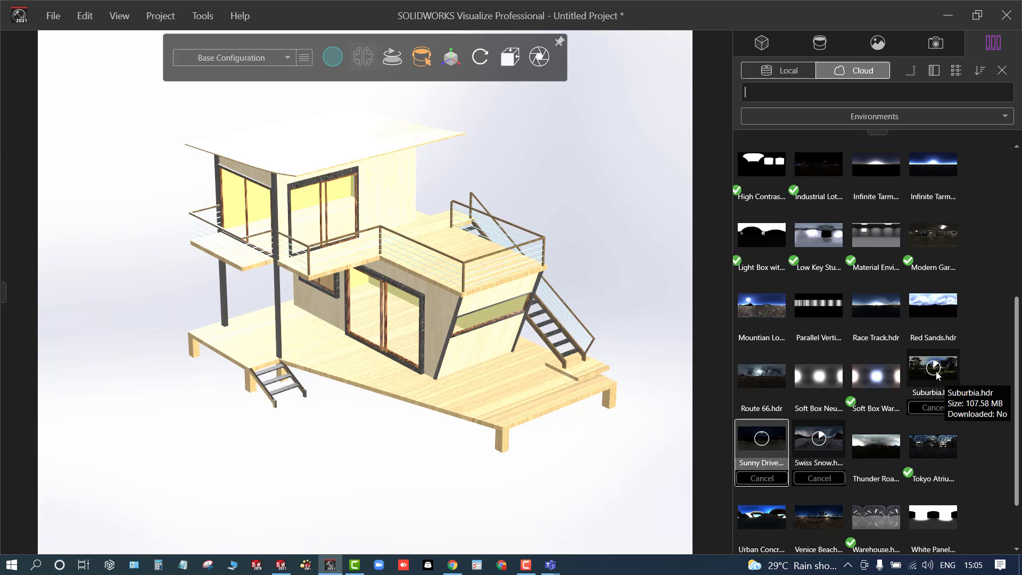
{"action": "left_click", "coordinate": [763, 477]}
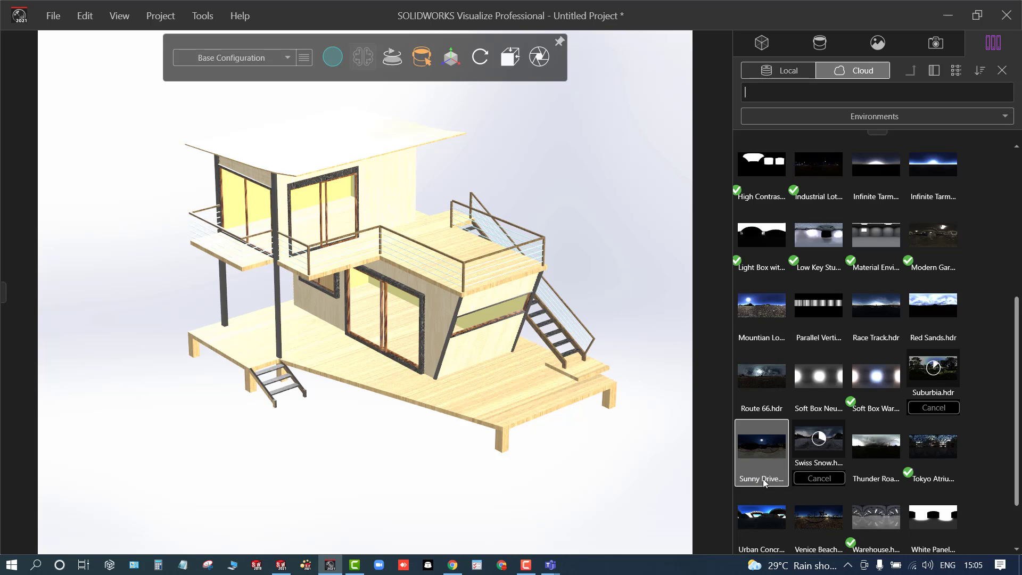
{"action": "left_click", "coordinate": [814, 483]}
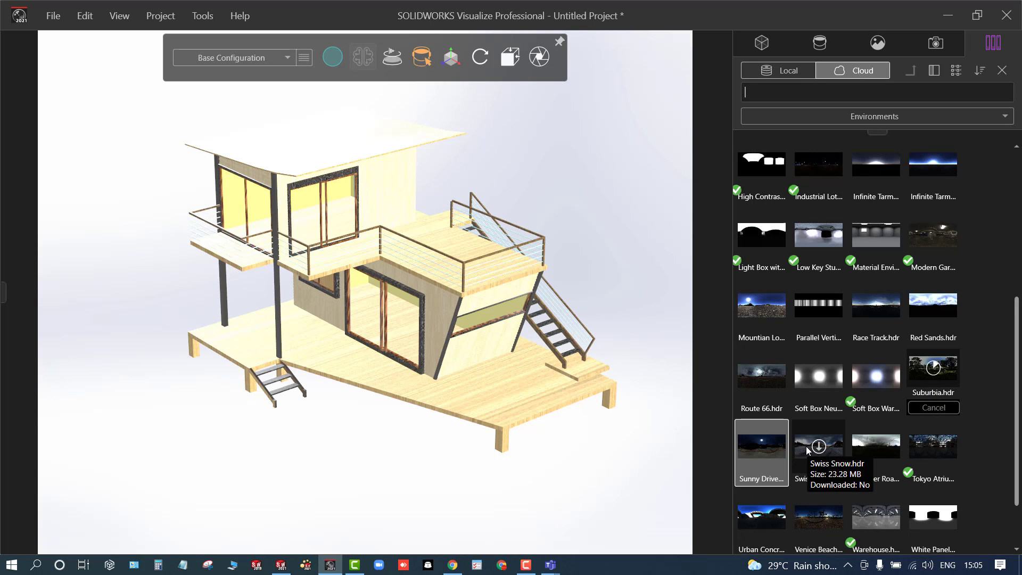
- Restart the download of the Swiss Snow environment and cancel the Suburbia download
{"action": "scroll", "coordinate": [806, 448], "scroll_direction": "up", "scroll_amount": 2}
{"action": "scroll", "coordinate": [794, 461], "scroll_direction": "down", "scroll_amount": 2}
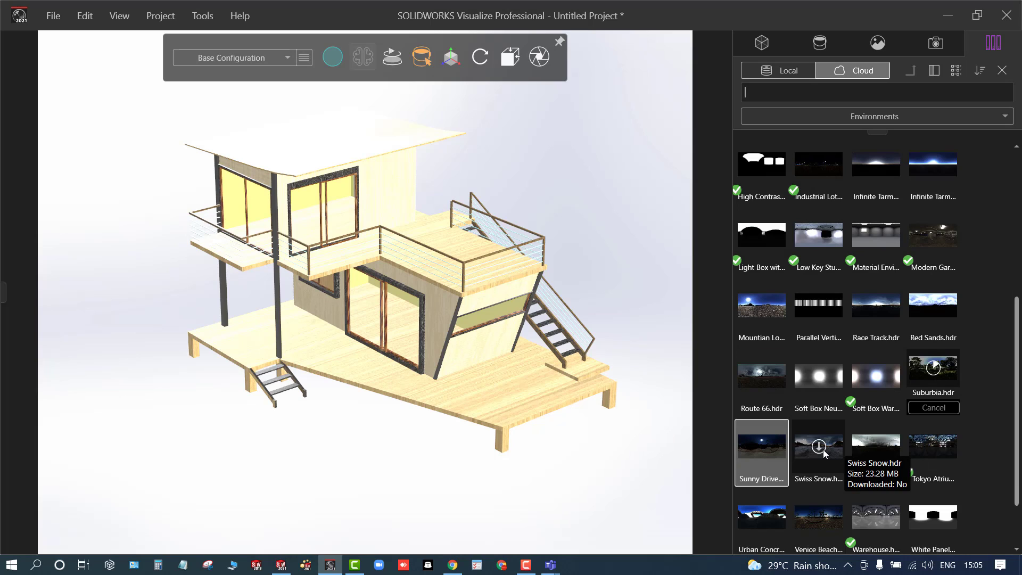
{"action": "left_click", "coordinate": [820, 447]}
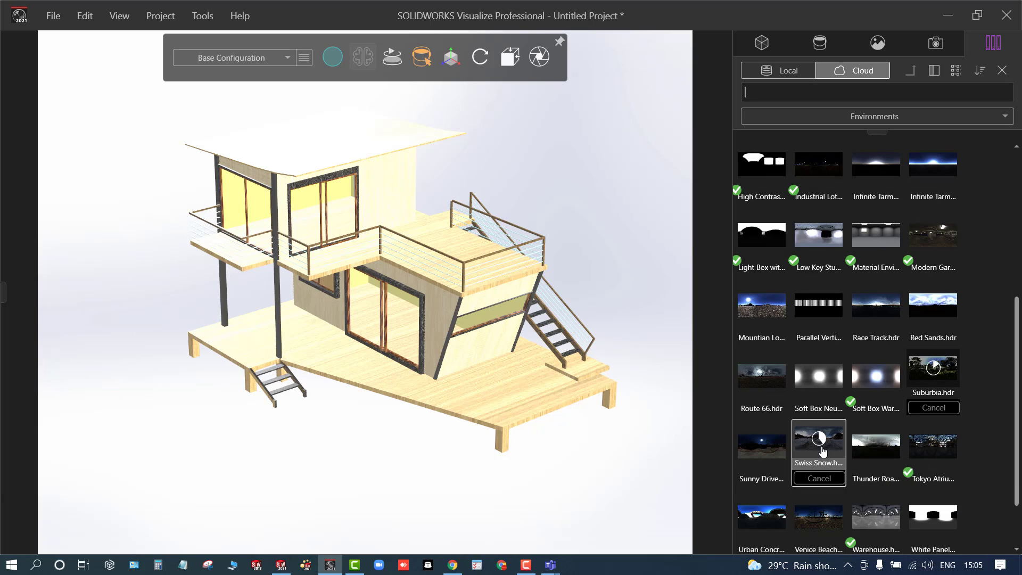
{"action": "left_click", "coordinate": [922, 408]}
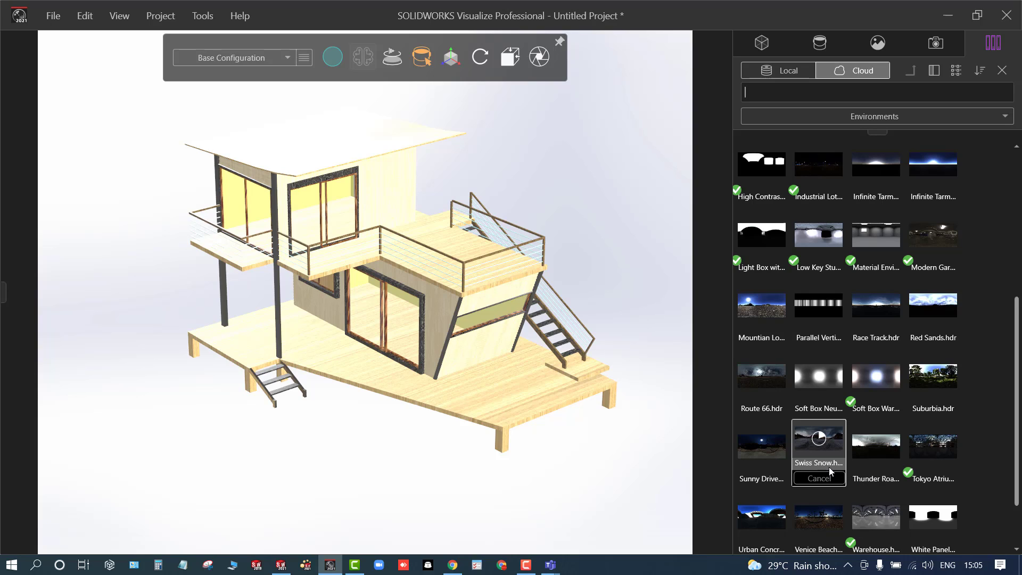
- Download the last Venice Beach plate from the cloud library's Plates category and apply it as the scene's backdrop
{"action": "left_click", "coordinate": [900, 120]}
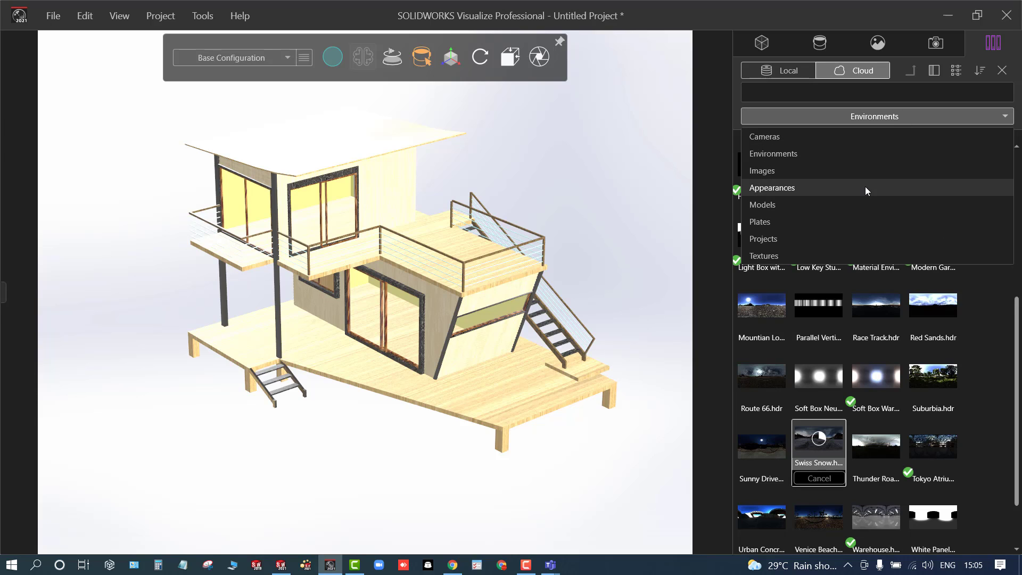
{"action": "left_click", "coordinate": [857, 219]}
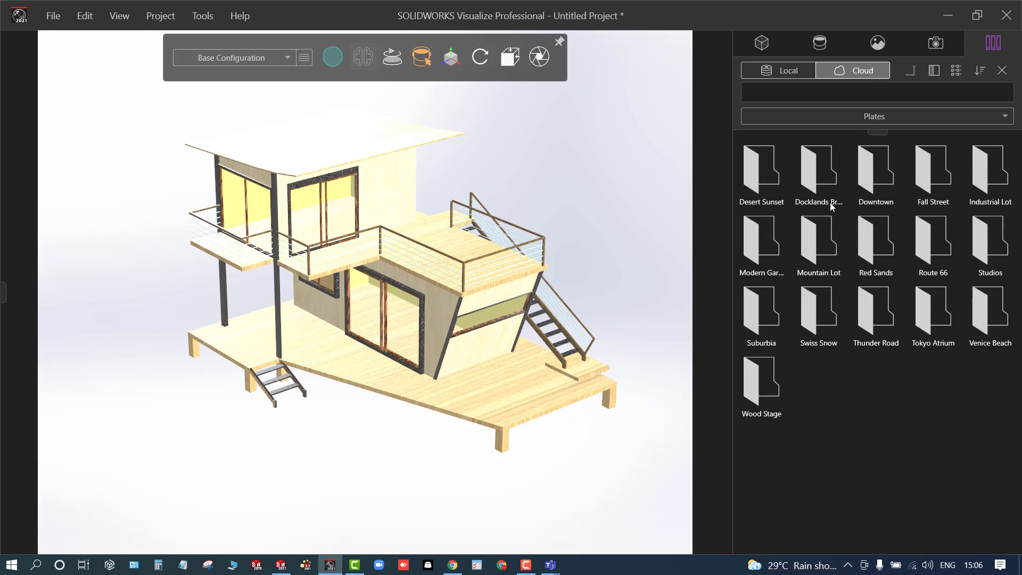
{"action": "double_click", "coordinate": [1000, 327]}
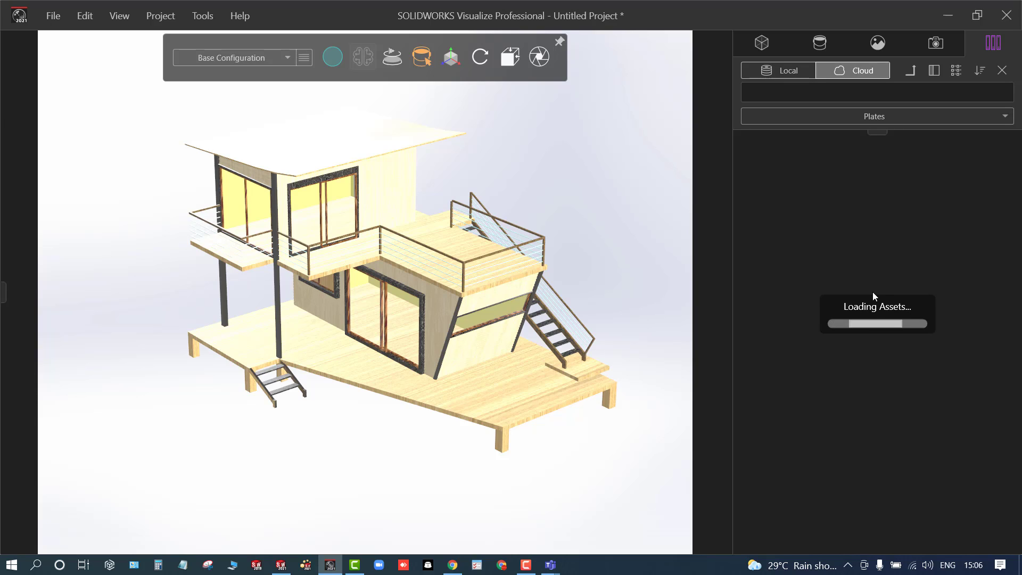
{"action": "mouse_move", "coordinate": [776, 175]}
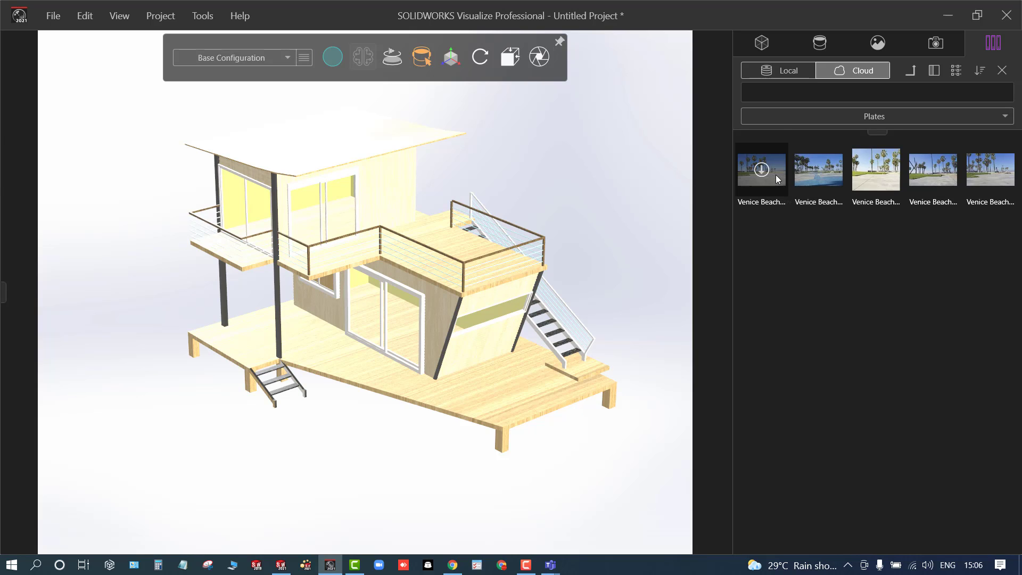
{"action": "left_click", "coordinate": [989, 170]}
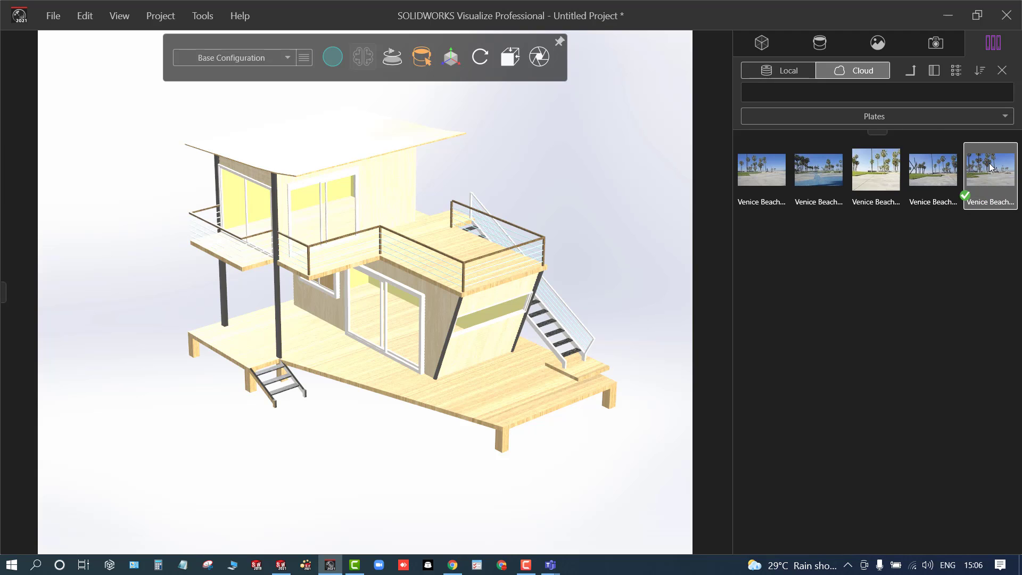
{"action": "left_click_drag", "start_coordinate": [990, 168], "coordinate": [611, 215]}
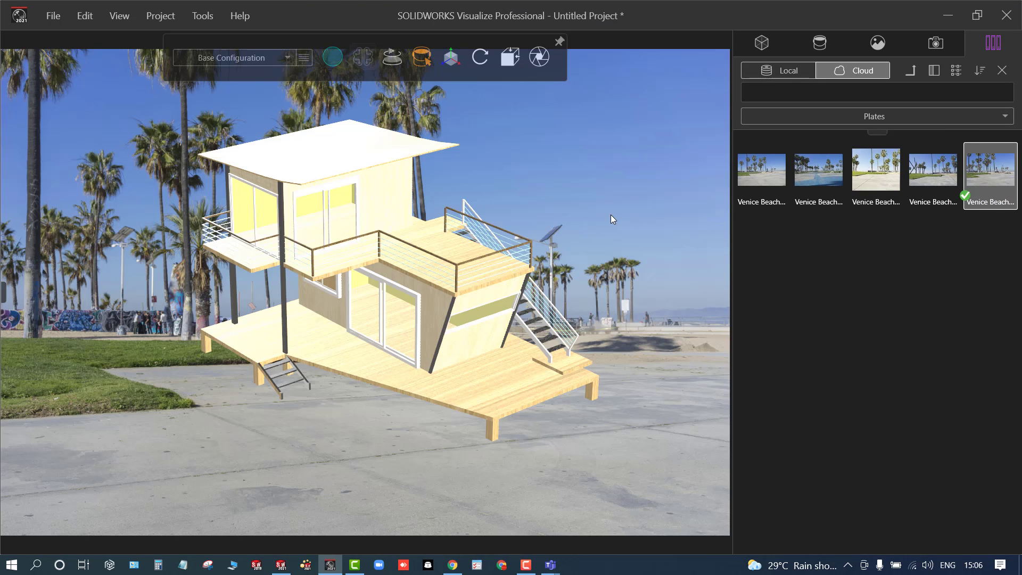
- Orient and scale the view so the home stands on the backdrop's paved ground, and render it in Accurate mode
{"action": "left_click_drag", "start_coordinate": [459, 427], "coordinate": [420, 352]}
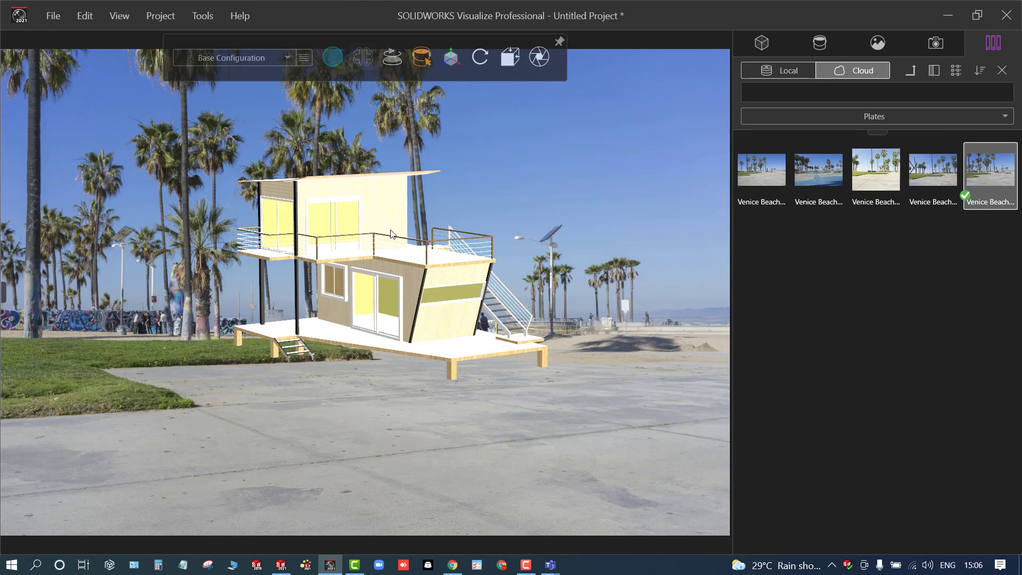
{"action": "scroll", "coordinate": [395, 269], "scroll_direction": "up", "scroll_amount": 3}
{"action": "scroll", "coordinate": [395, 269], "scroll_direction": "down", "scroll_amount": 3}
{"action": "left_click_drag", "start_coordinate": [395, 266], "coordinate": [394, 247]}
{"action": "scroll", "coordinate": [133, 289], "scroll_direction": "up", "scroll_amount": 2}
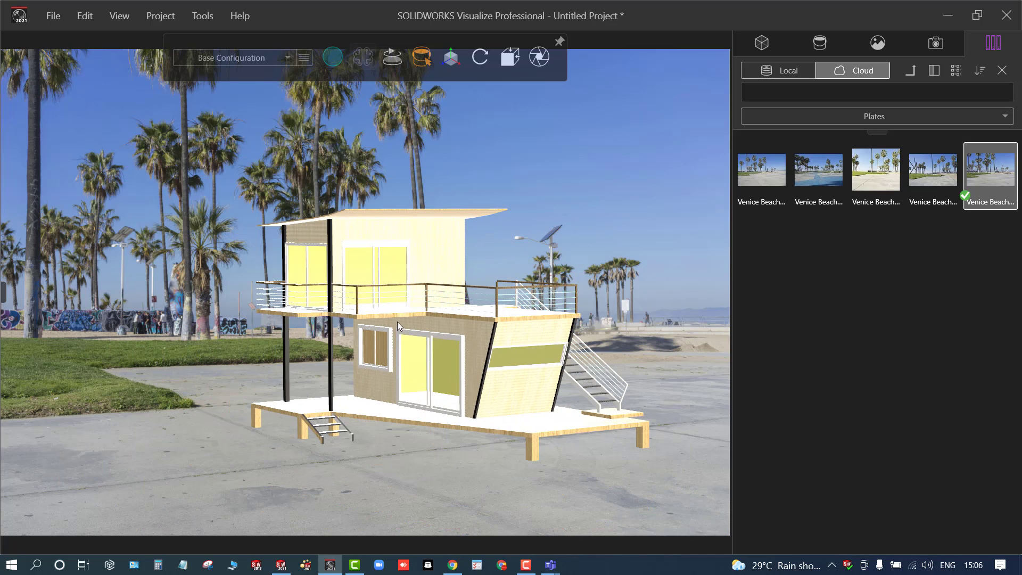
{"action": "left_click_drag", "start_coordinate": [400, 323], "coordinate": [540, 340]}
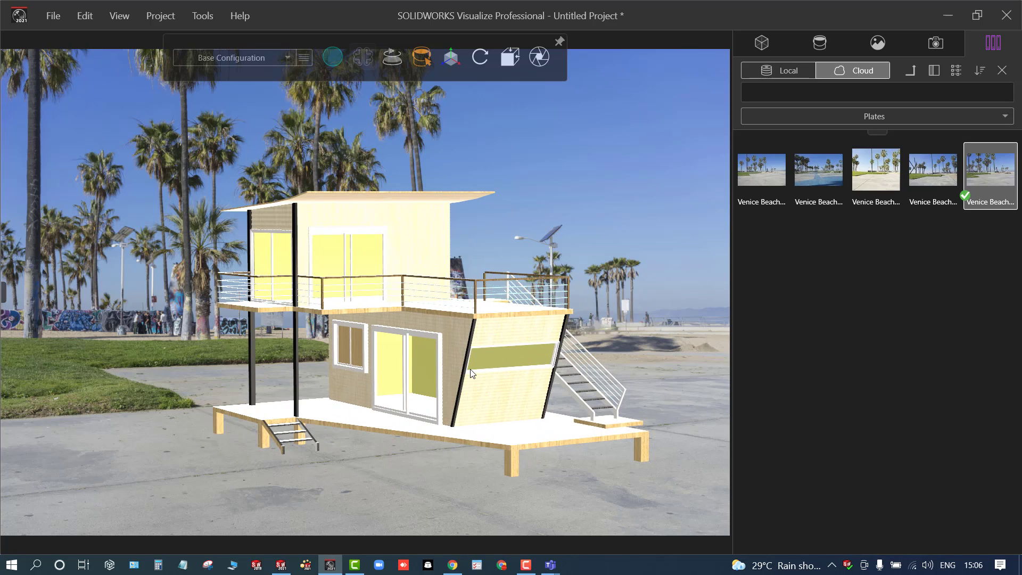
{"action": "left_click", "coordinate": [345, 88]}
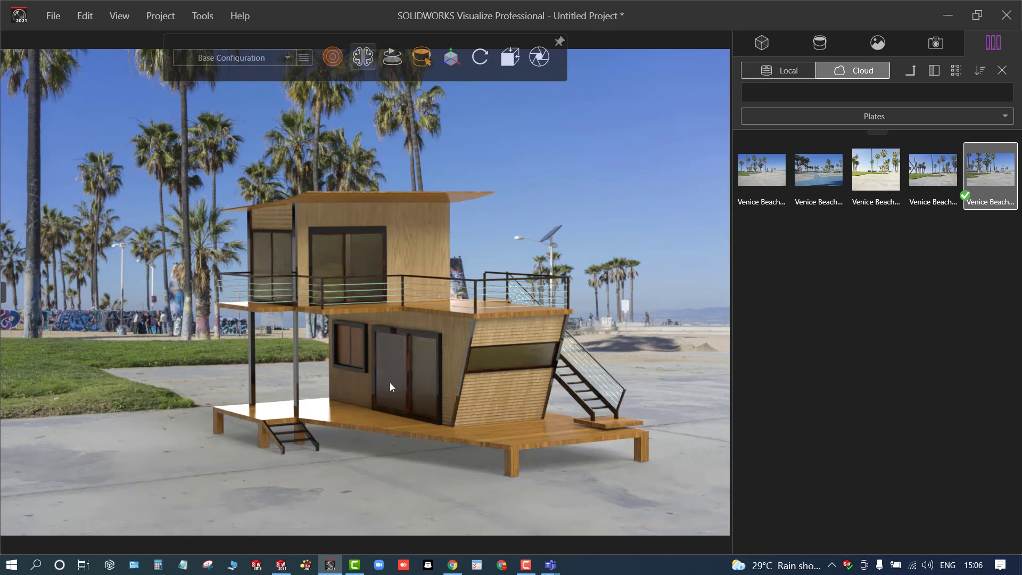
- Duplicate the SOLIDWORKS Viewport camera to keep a copy of the beach view
{"action": "left_click", "coordinate": [937, 43]}
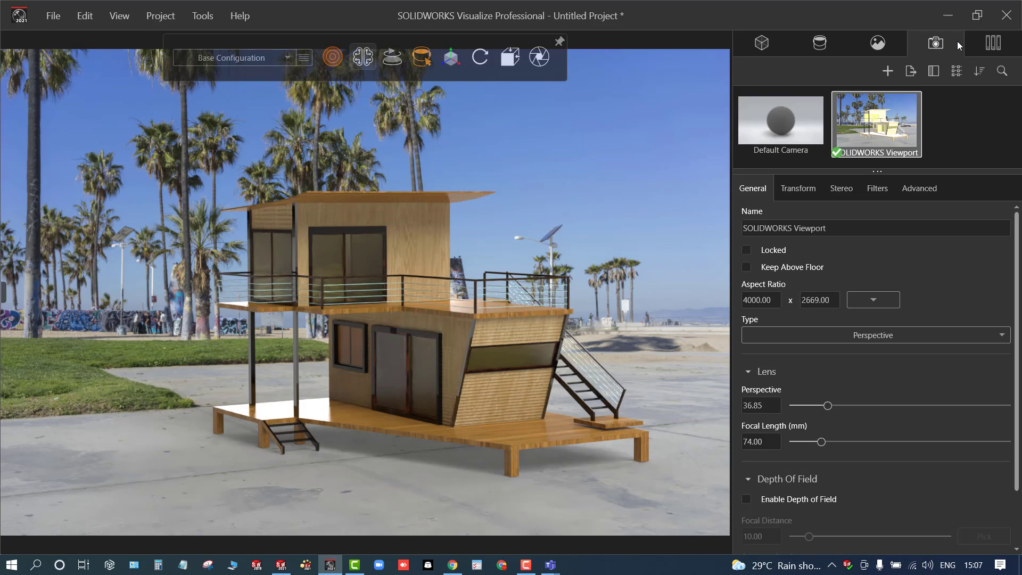
{"action": "left_click", "coordinate": [987, 141]}
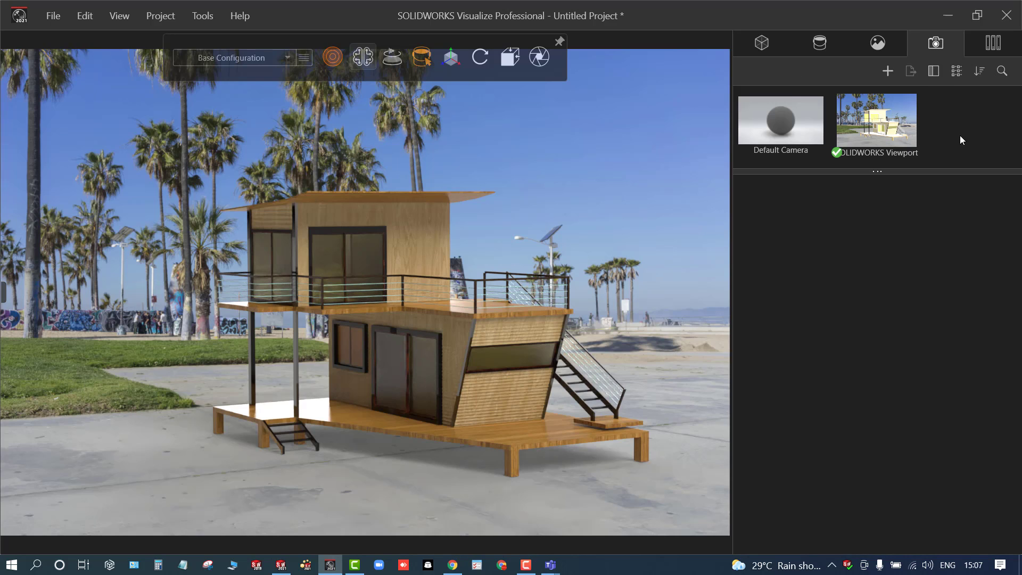
{"action": "left_click", "coordinate": [908, 141]}
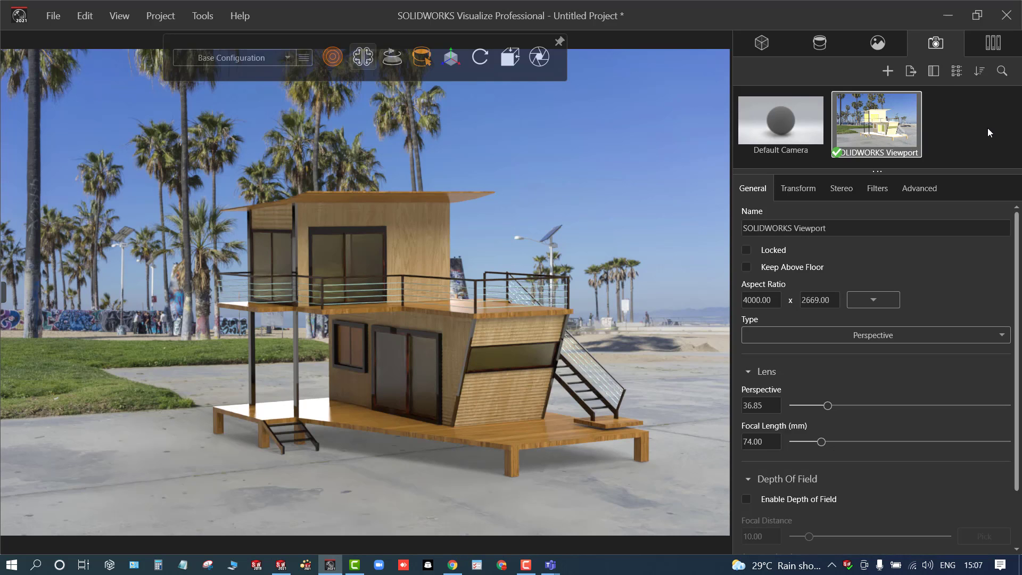
{"action": "key", "text": "ctrl+v"}
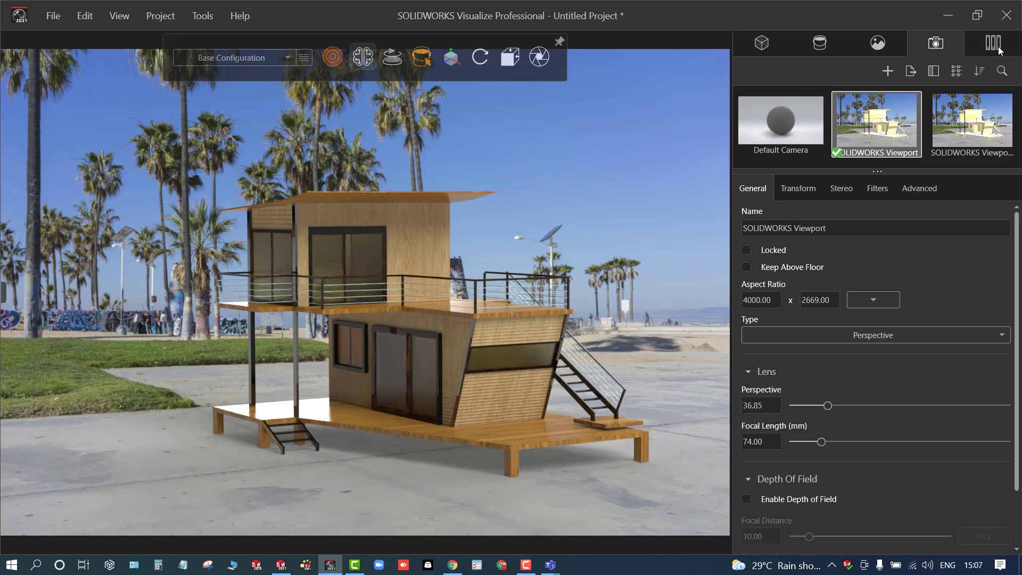
- Show the cloud library's plate folders again and return the viewport to Preview mode
{"action": "left_click", "coordinate": [994, 44]}
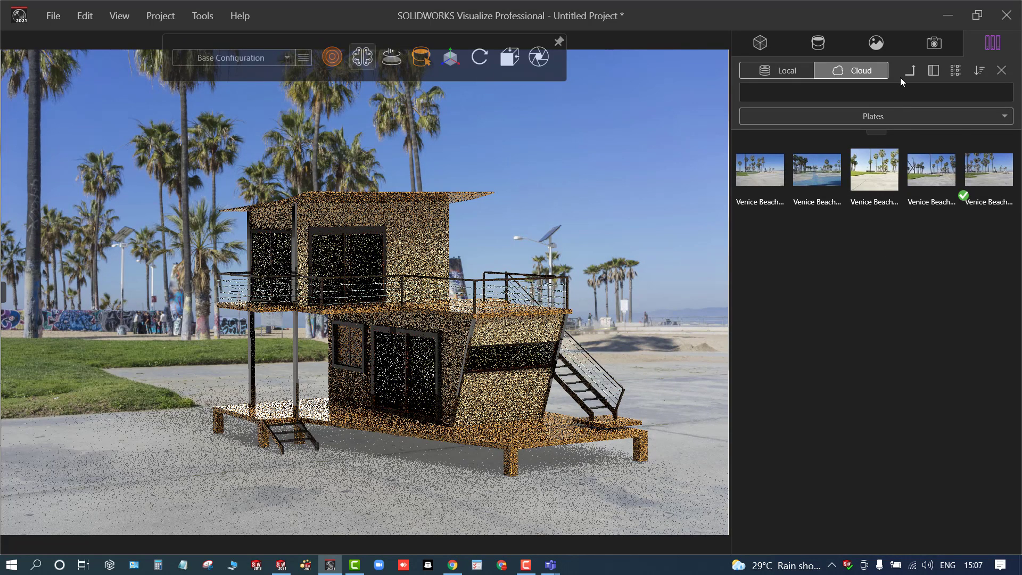
{"action": "left_click", "coordinate": [910, 75]}
{"action": "mouse_move", "coordinate": [326, 63]}
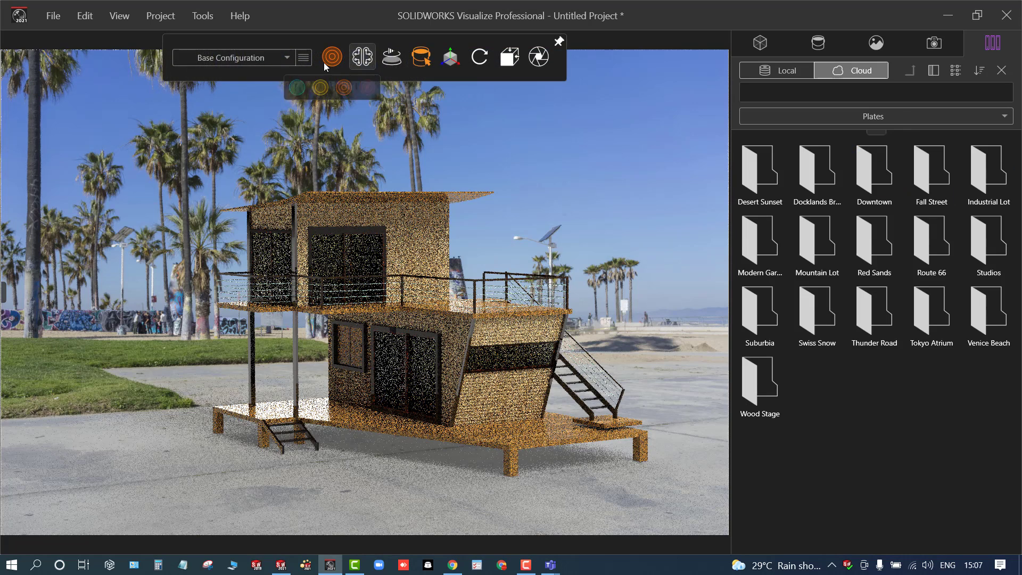
{"action": "left_click", "coordinate": [303, 86]}
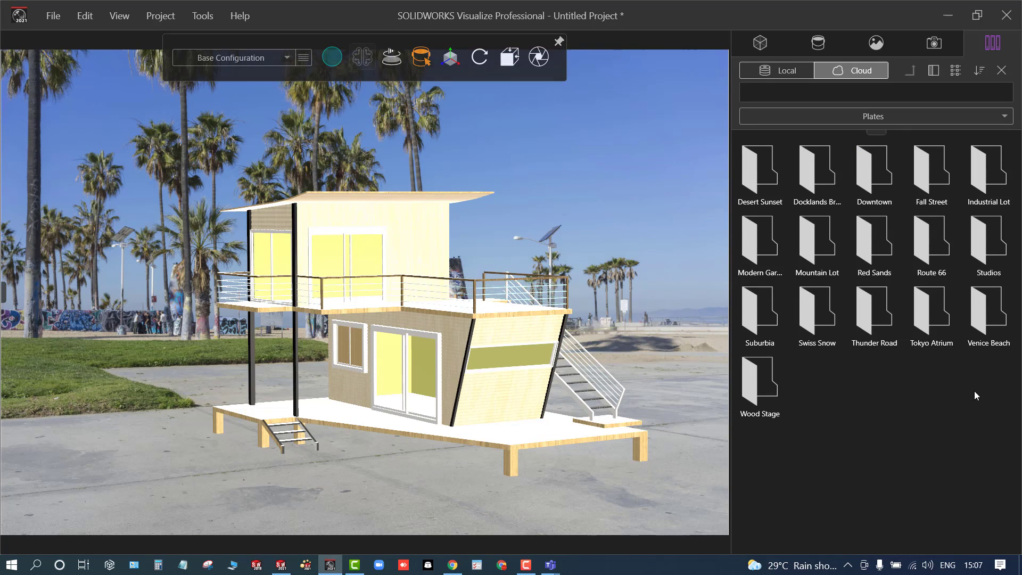
- Browse the Tokyo Atrium, Mountain Lot, Modern Gar..., Desert Sunset and Wood Stage plate folders for another suitable backdrop
{"action": "double_click", "coordinate": [929, 327]}
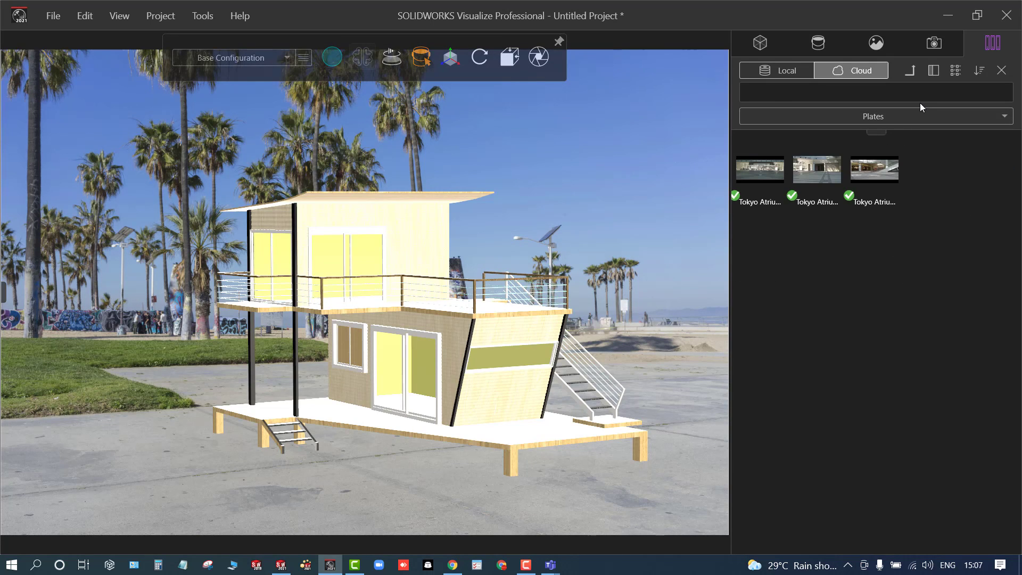
{"action": "left_click", "coordinate": [910, 72]}
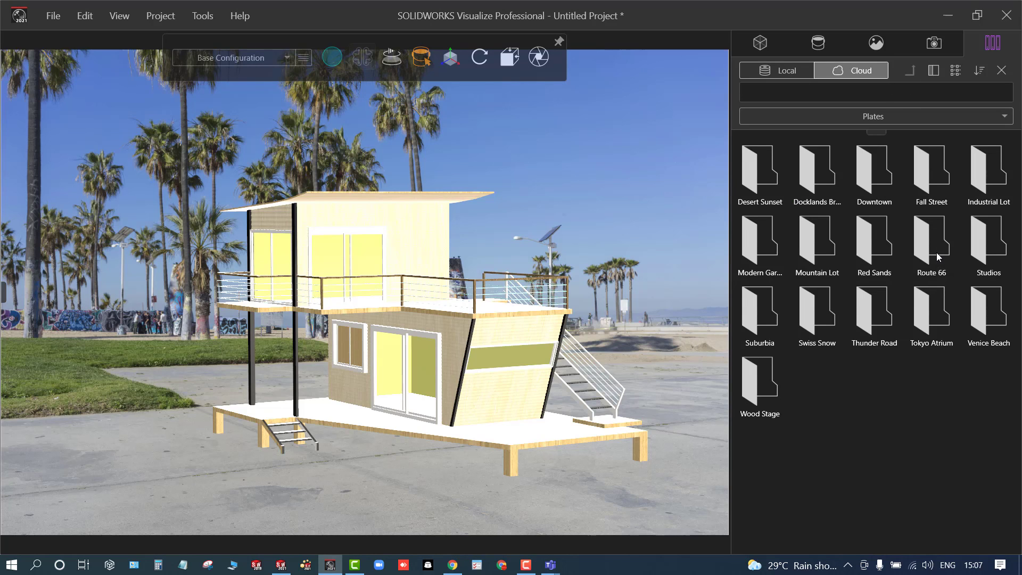
{"action": "double_click", "coordinate": [819, 250]}
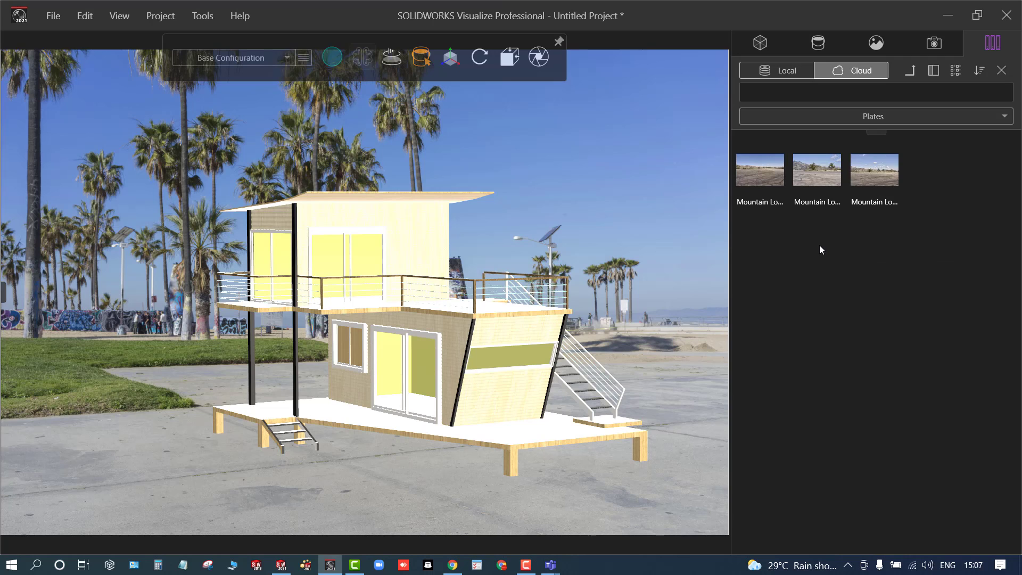
{"action": "left_click", "coordinate": [912, 72]}
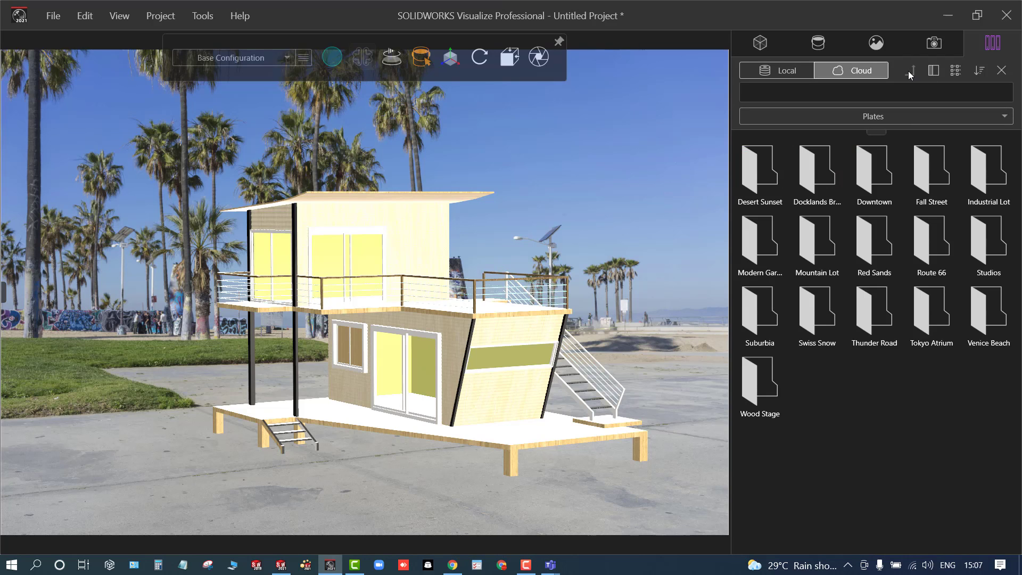
{"action": "double_click", "coordinate": [768, 256]}
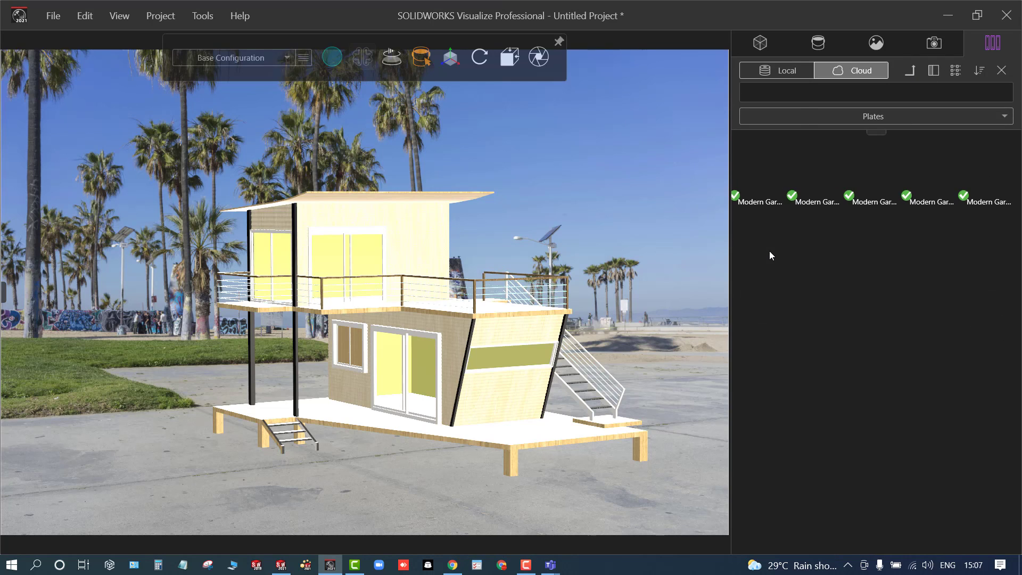
{"action": "left_click", "coordinate": [911, 71]}
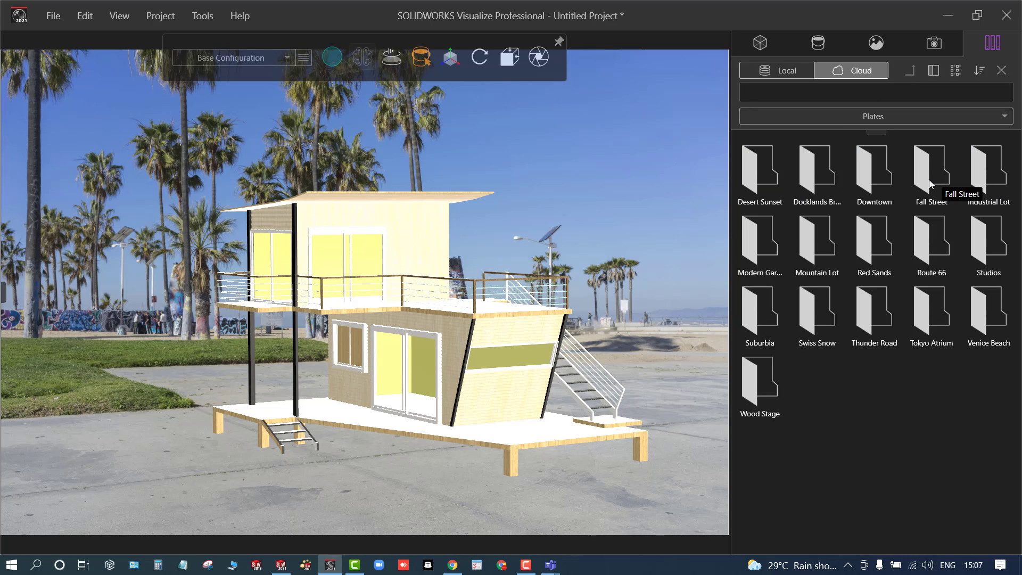
{"action": "double_click", "coordinate": [772, 174]}
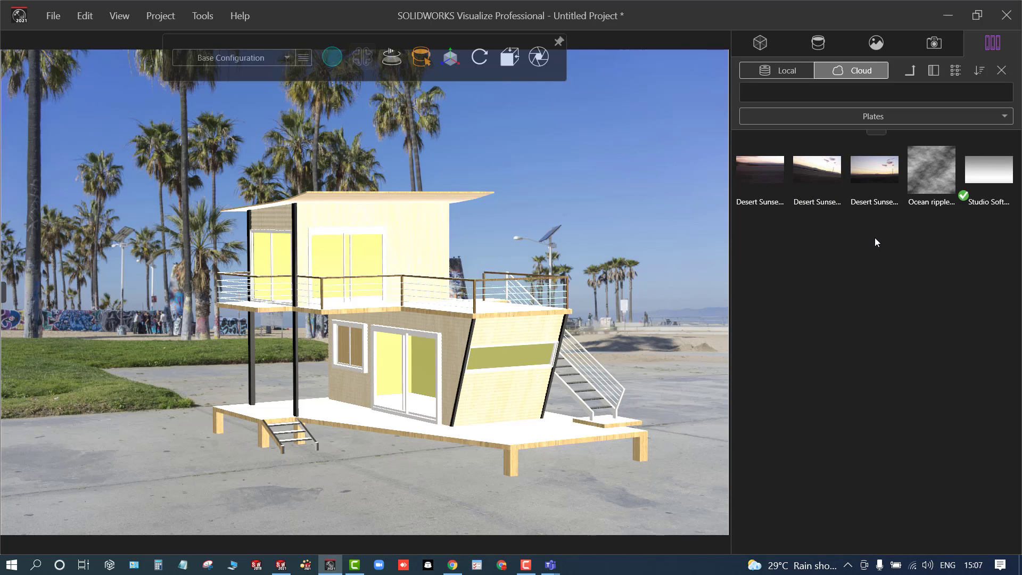
{"action": "left_click", "coordinate": [910, 72]}
{"action": "double_click", "coordinate": [774, 382]}
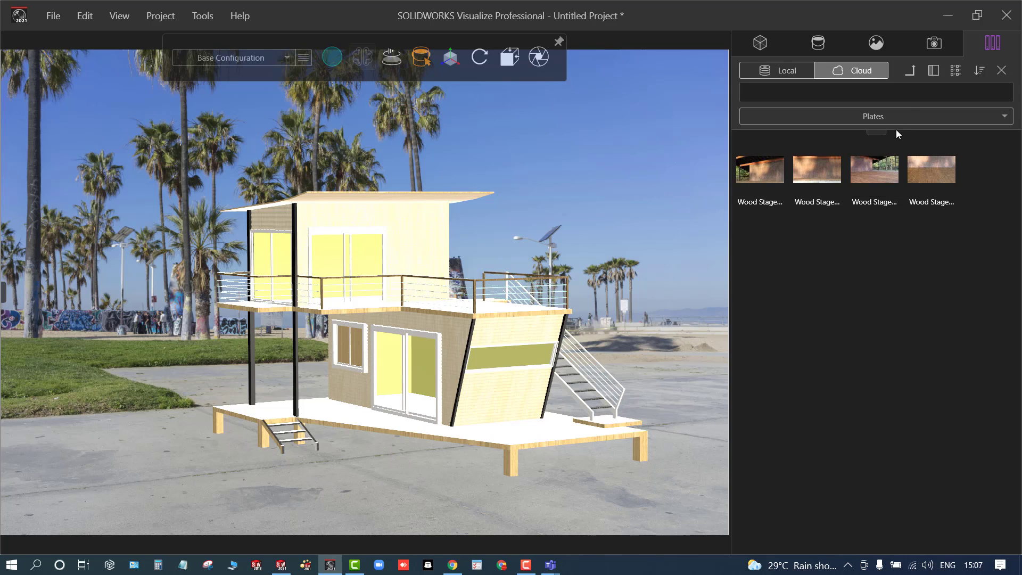
{"action": "left_click", "coordinate": [909, 75]}
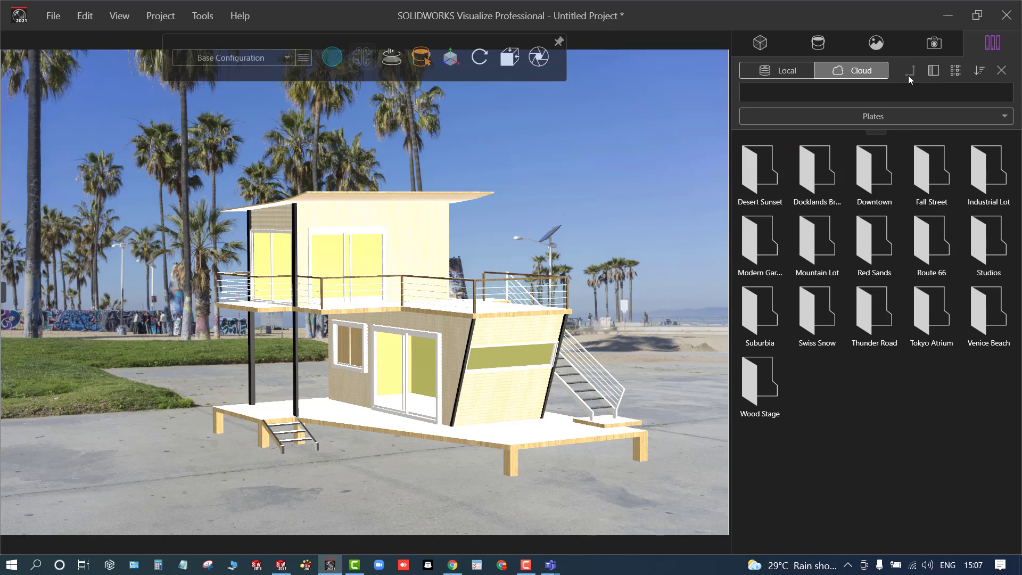
- Apply the Fall Street environment from the cloud library's Environments collection to the scene
{"action": "left_click", "coordinate": [903, 114]}
{"action": "left_click", "coordinate": [860, 158]}
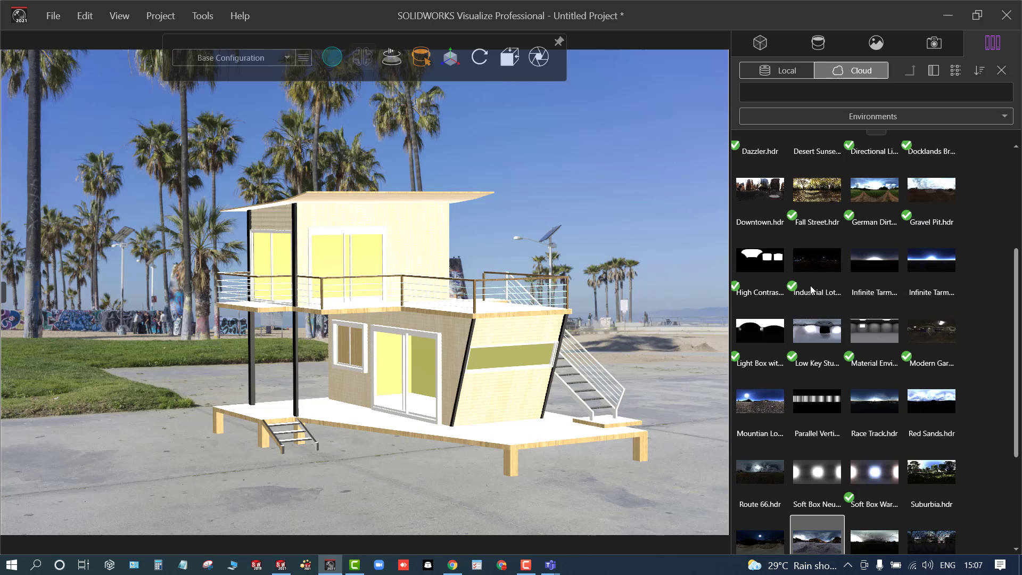
{"action": "scroll", "coordinate": [810, 286], "scroll_direction": "up", "scroll_amount": 1}
{"action": "scroll", "coordinate": [810, 285], "scroll_direction": "up", "scroll_amount": 1}
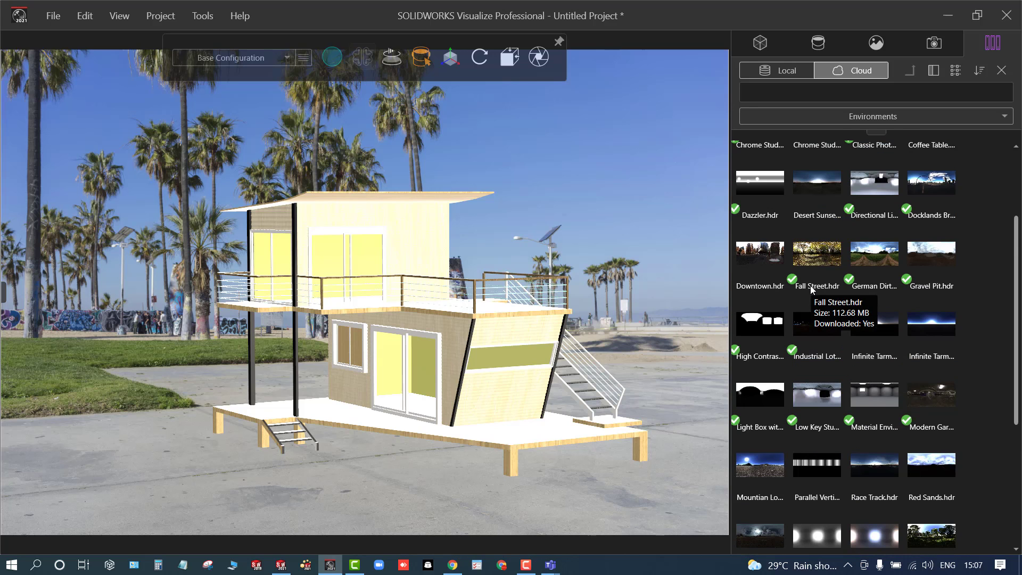
{"action": "left_click_drag", "start_coordinate": [810, 289], "coordinate": [216, 340]}
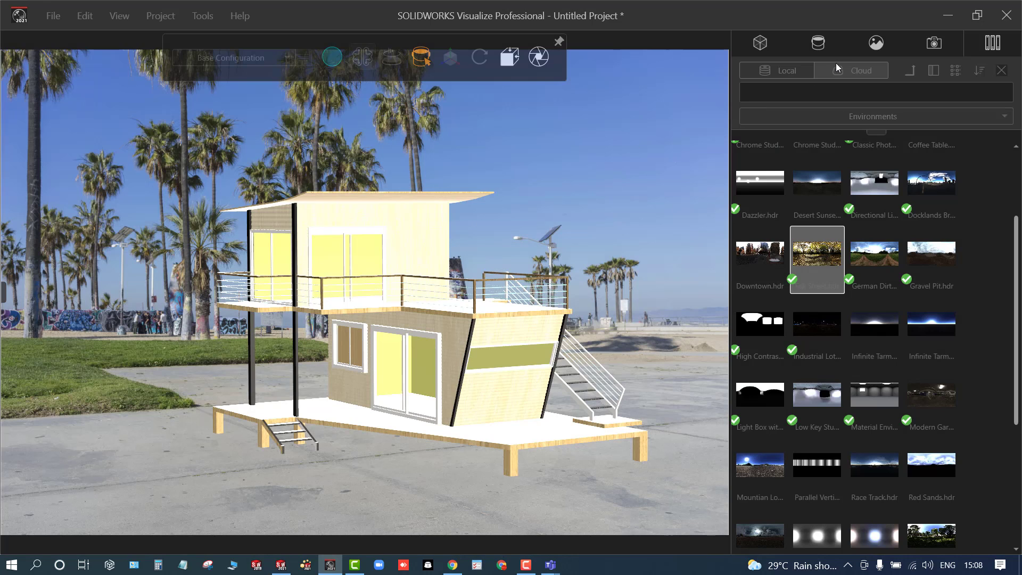
- Hide the Venice Beach 5 backplate so the Fall Street environment serves as the background
{"action": "left_click", "coordinate": [925, 46]}
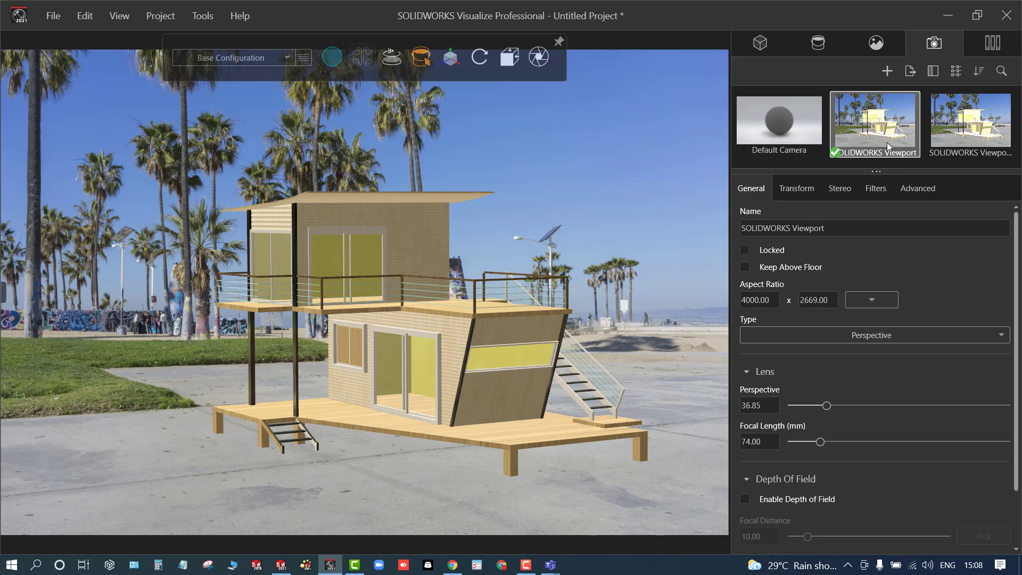
{"action": "left_click", "coordinate": [878, 43]}
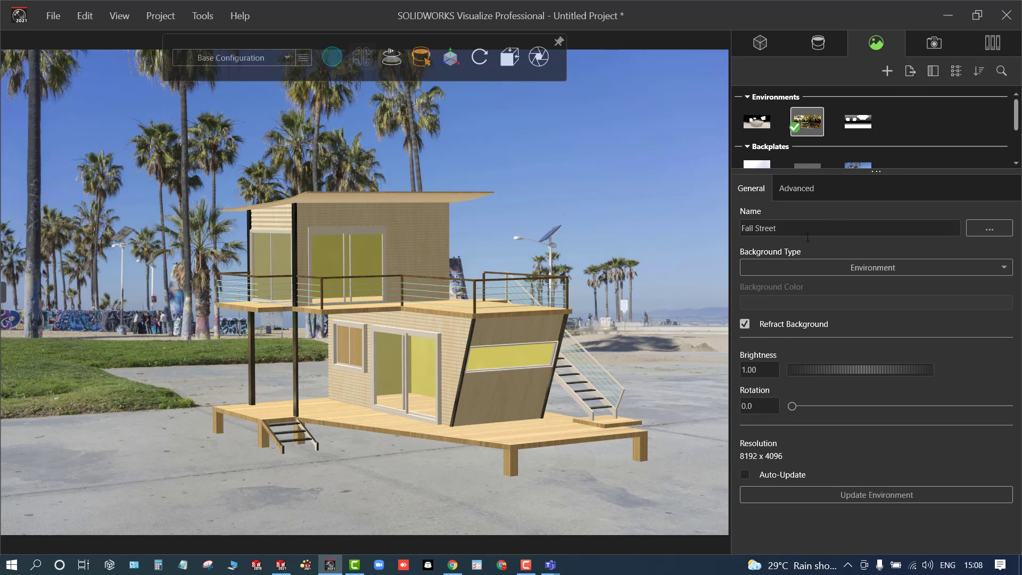
{"action": "left_click_drag", "start_coordinate": [849, 172], "coordinate": [852, 288]}
{"action": "left_click", "coordinate": [855, 179]}
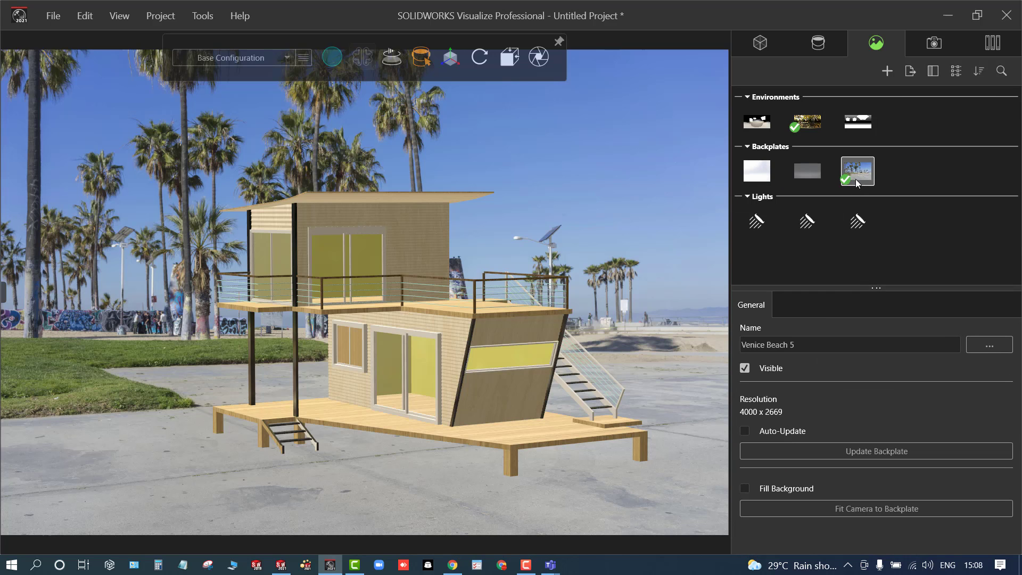
{"action": "left_click", "coordinate": [744, 367]}
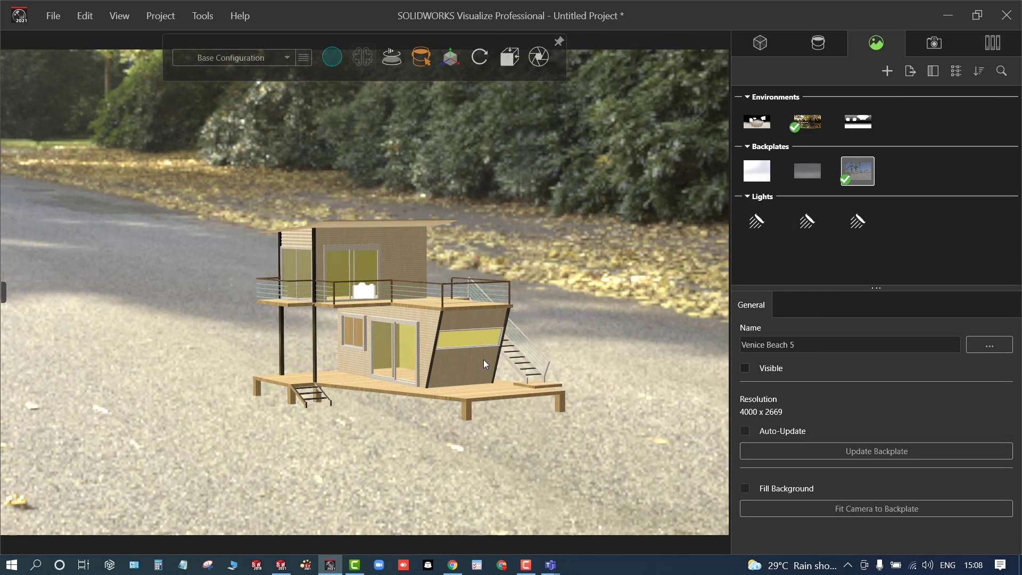
- Select the home's Basic Wood surfaces and rotate their pivot about the vertical axis with the pivot tool
{"action": "left_click_drag", "start_coordinate": [483, 359], "coordinate": [568, 365]}
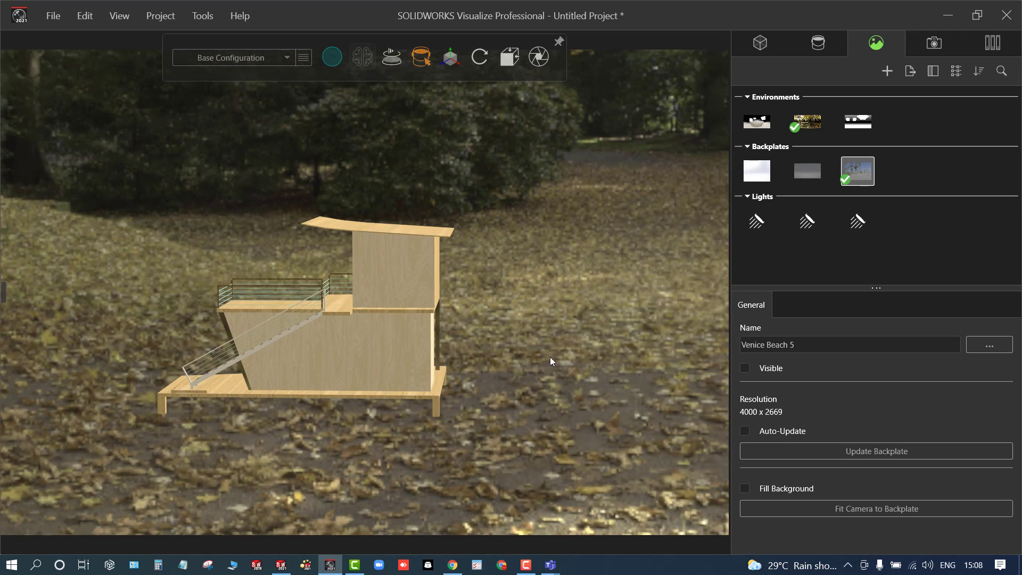
{"action": "scroll", "coordinate": [476, 360], "scroll_direction": "down", "scroll_amount": 5}
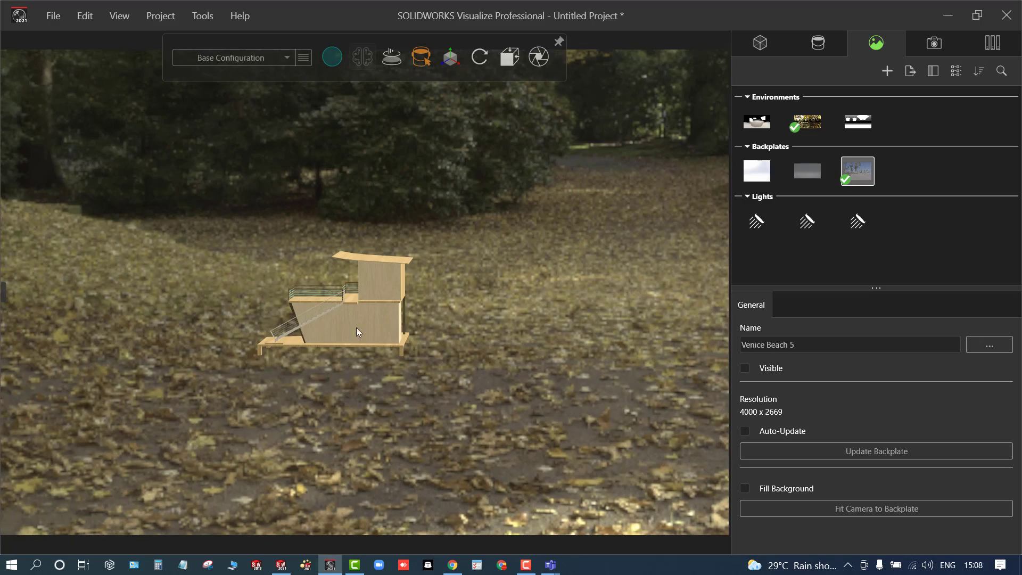
{"action": "left_click", "coordinate": [365, 328]}
{"action": "left_click_drag", "start_coordinate": [365, 328], "coordinate": [520, 370]}
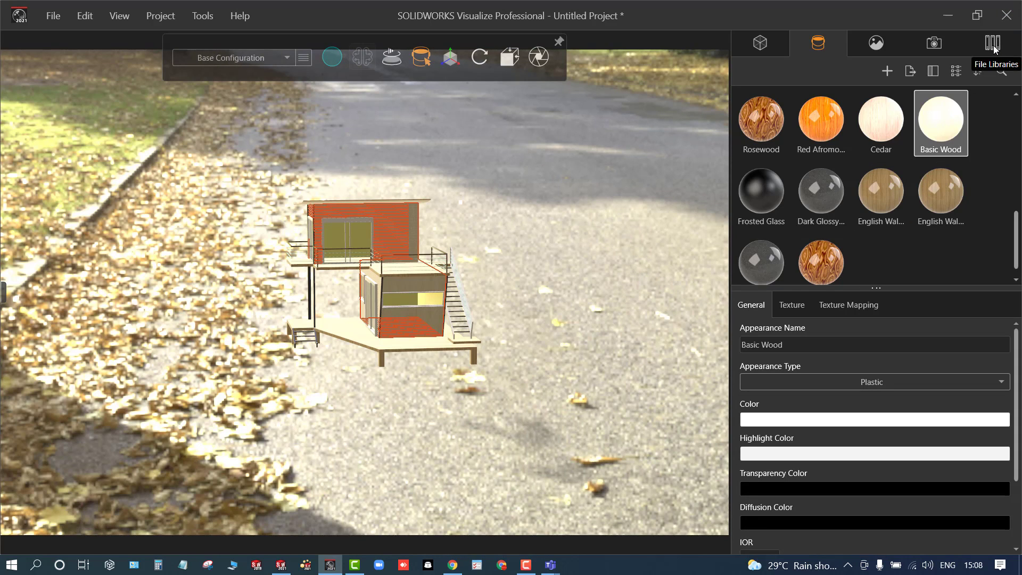
{"action": "left_click_drag", "start_coordinate": [467, 231], "coordinate": [552, 276]}
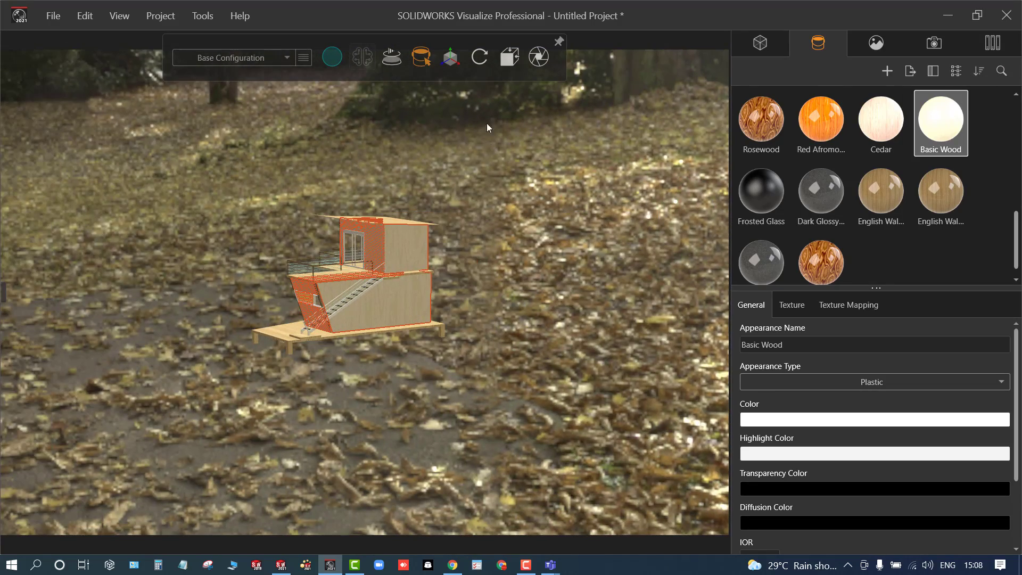
{"action": "mouse_move", "coordinate": [449, 59]}
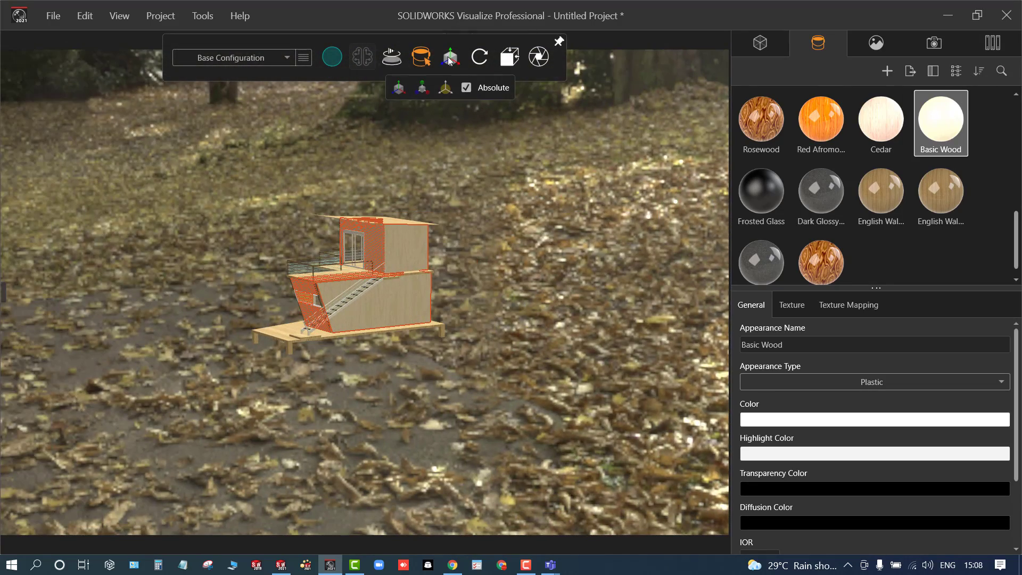
{"action": "left_click", "coordinate": [446, 90]}
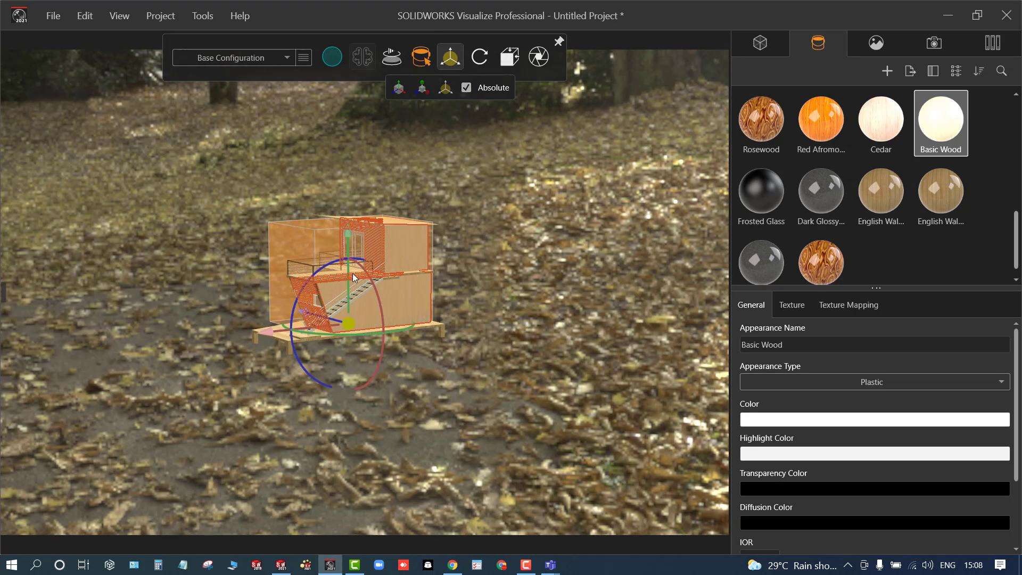
{"action": "left_click_drag", "start_coordinate": [351, 335], "coordinate": [451, 319]}
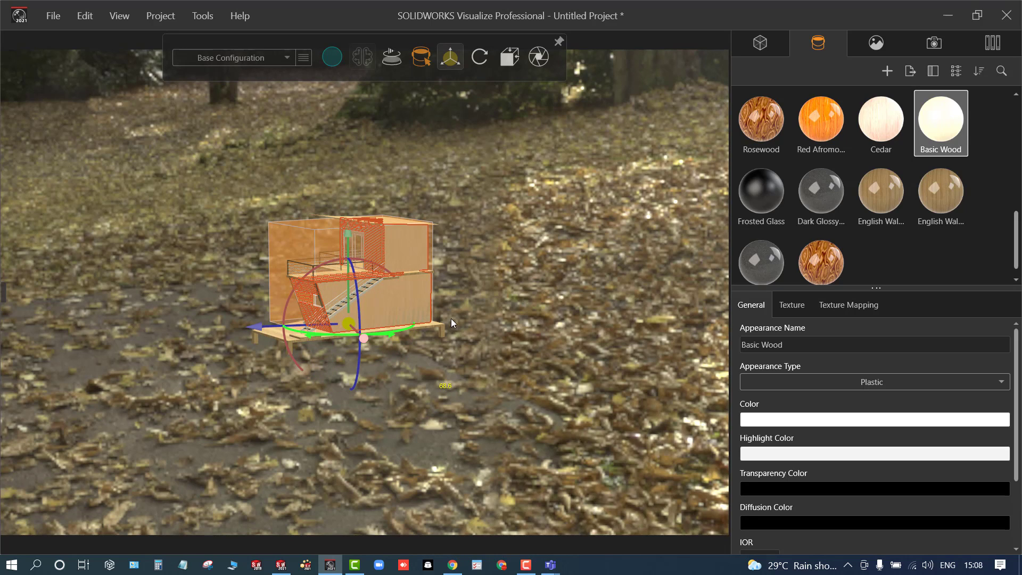
- Rotate the Basic Wood mapping box about the vertical axis with the object manipulation tool
{"action": "mouse_move", "coordinate": [418, 81]}
{"action": "mouse_move", "coordinate": [452, 68]}
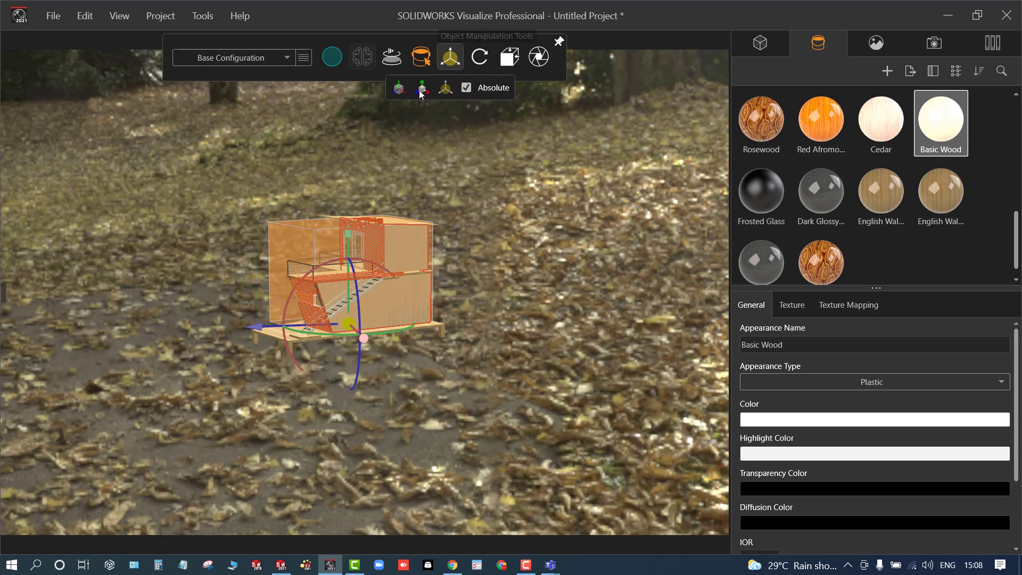
{"action": "left_click", "coordinate": [404, 95]}
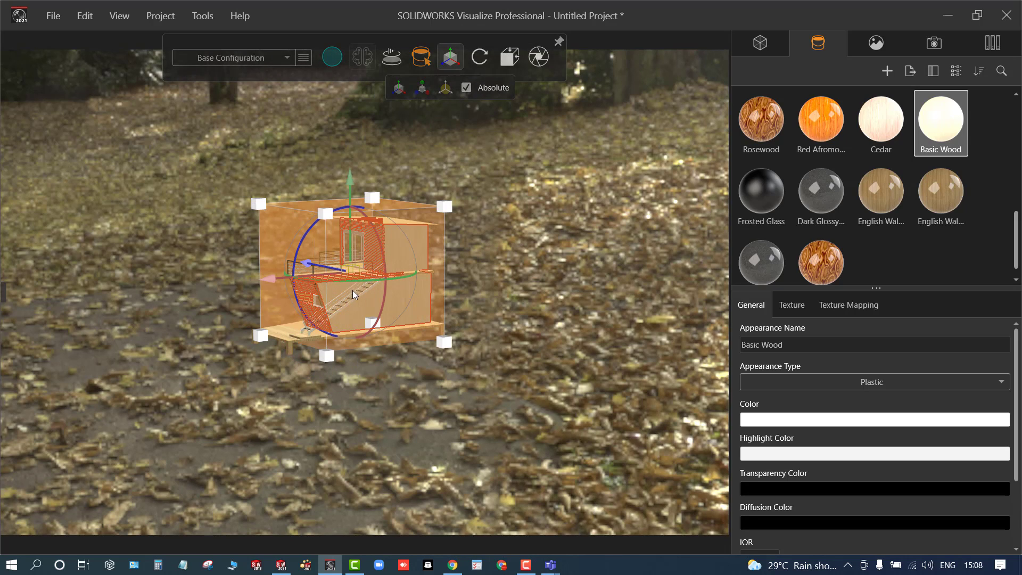
{"action": "left_click_drag", "start_coordinate": [355, 285], "coordinate": [469, 259]}
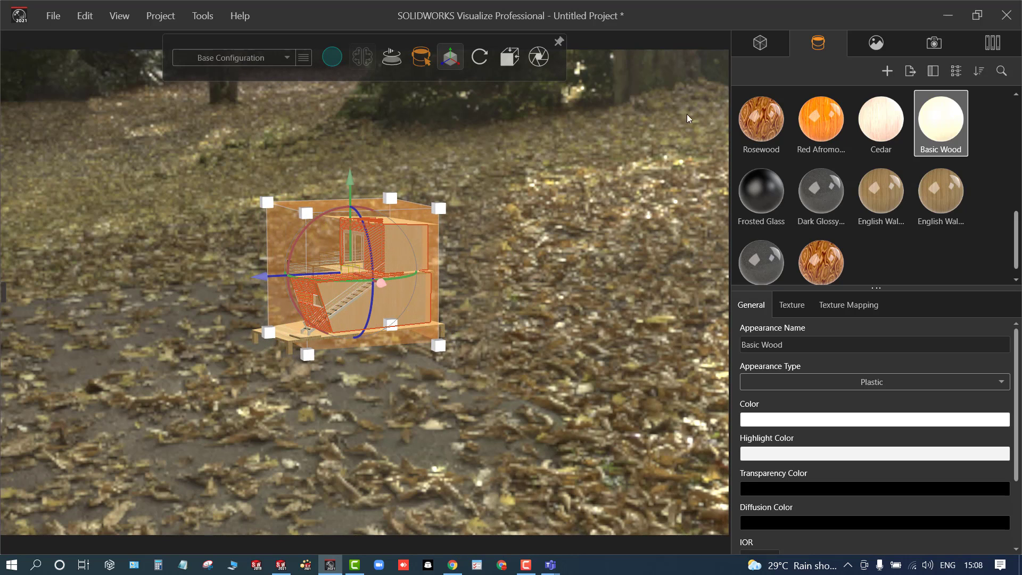
- Select the whole home assembly and rotate it about the vertical axis so its glazed front faces the viewer
{"action": "left_click", "coordinate": [761, 42]}
{"action": "left_click", "coordinate": [772, 98]}
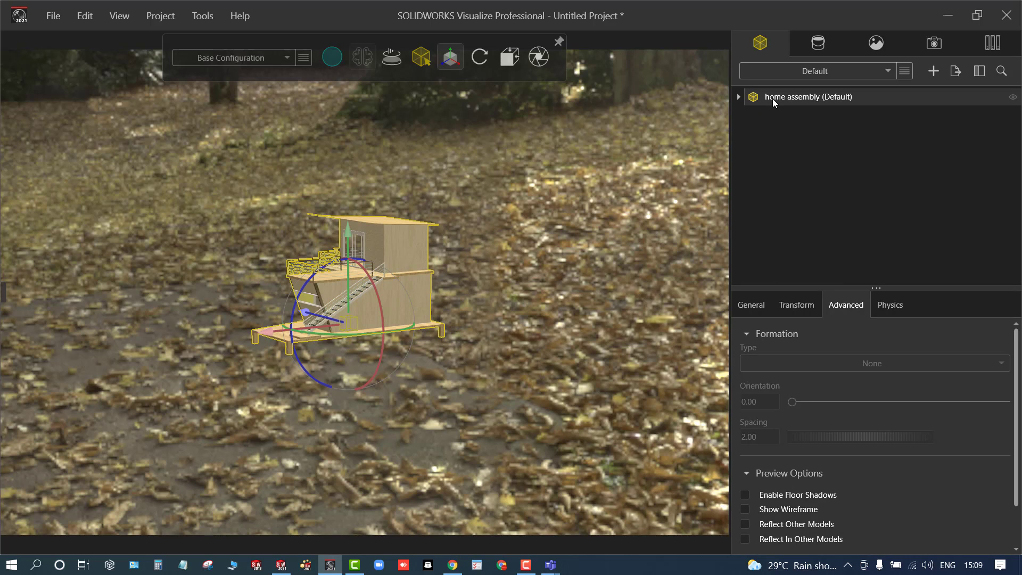
{"action": "left_click", "coordinate": [355, 337]}
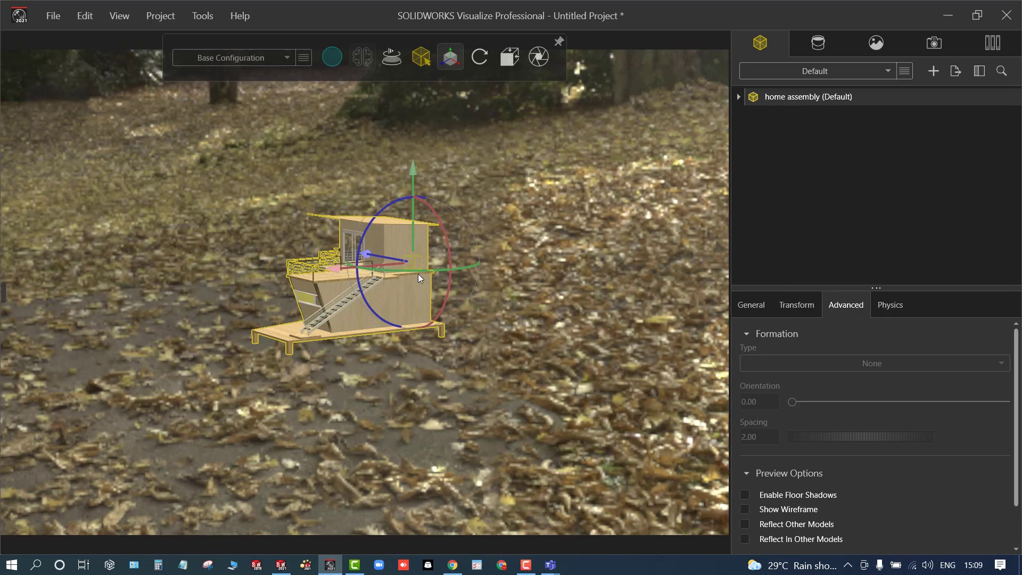
{"action": "left_click_drag", "start_coordinate": [418, 274], "coordinate": [608, 215]}
{"action": "left_click", "coordinate": [608, 215]}
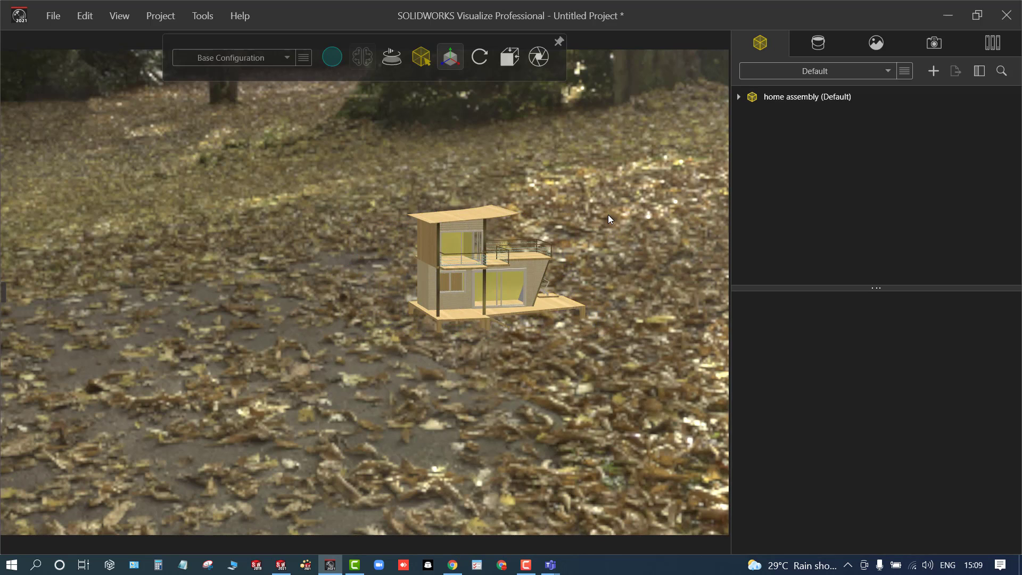
- Scale the home assembly to 2.6320 and snap it to the floor
{"action": "left_click", "coordinate": [785, 96]}
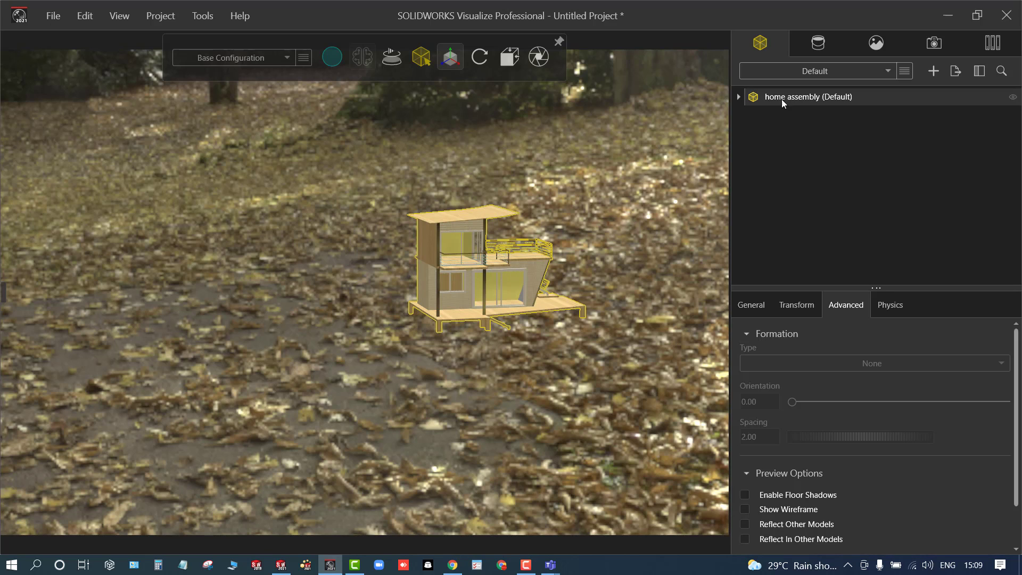
{"action": "left_click", "coordinate": [751, 304]}
{"action": "scroll", "coordinate": [784, 441], "scroll_direction": "down", "scroll_amount": 1}
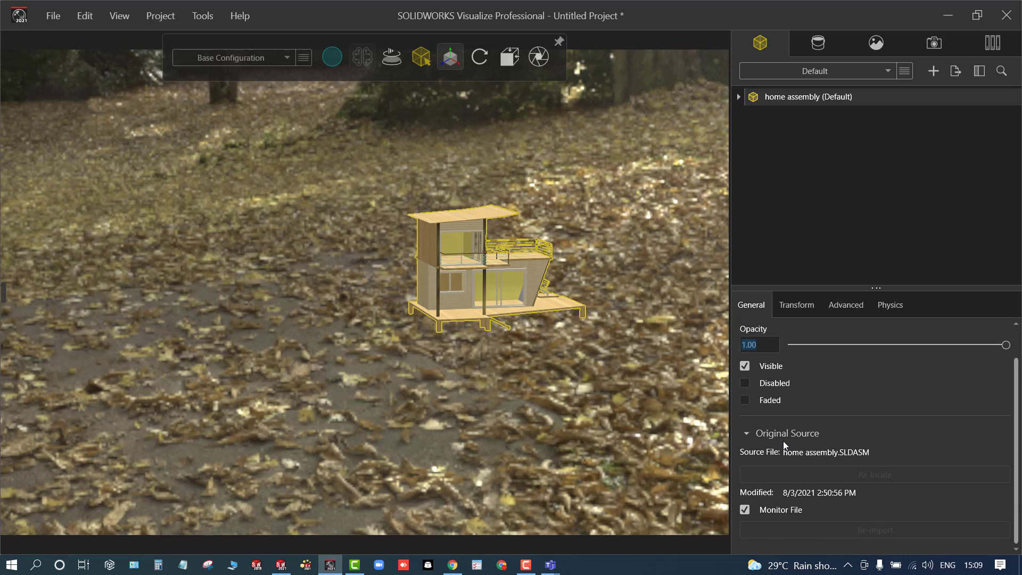
{"action": "scroll", "coordinate": [765, 450], "scroll_direction": "up", "scroll_amount": 1}
{"action": "left_click", "coordinate": [798, 306]}
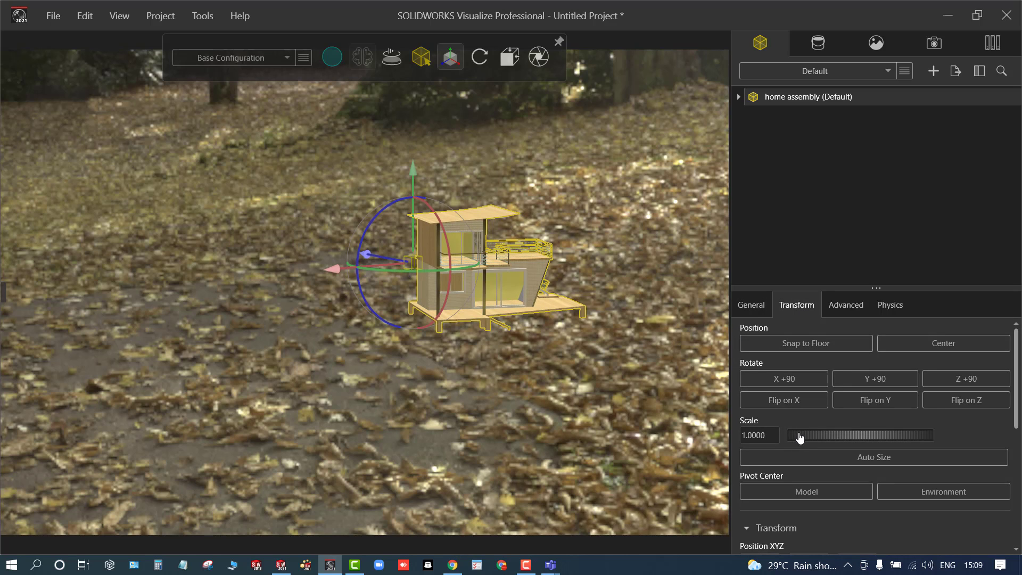
{"action": "left_click_drag", "start_coordinate": [799, 434], "coordinate": [859, 434]}
{"action": "left_click", "coordinate": [804, 345]}
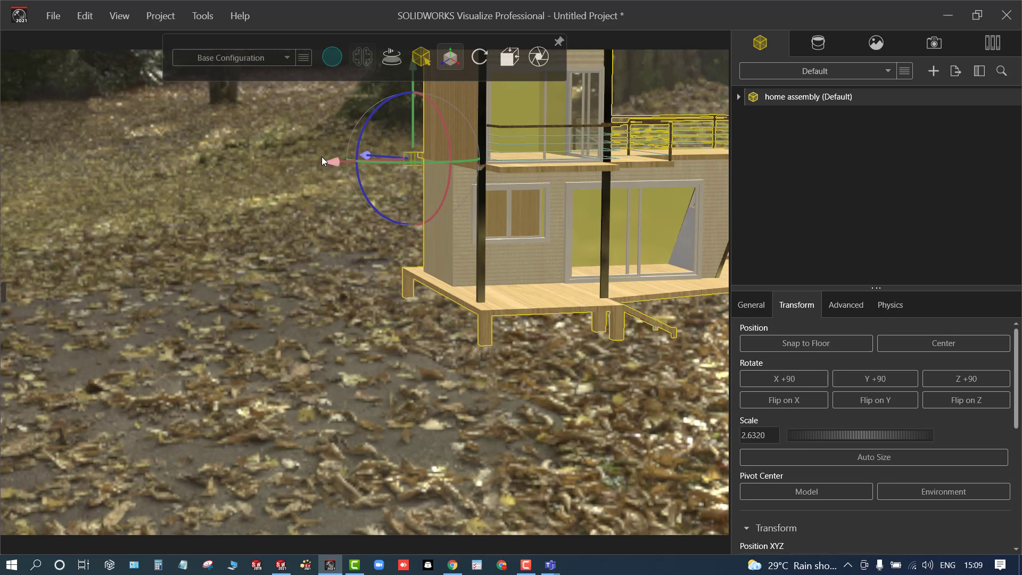
- Slide the home along its red axis toward the paved path, with the whole house small within the leafy surroundings
{"action": "left_click_drag", "start_coordinate": [337, 161], "coordinate": [76, 217]}
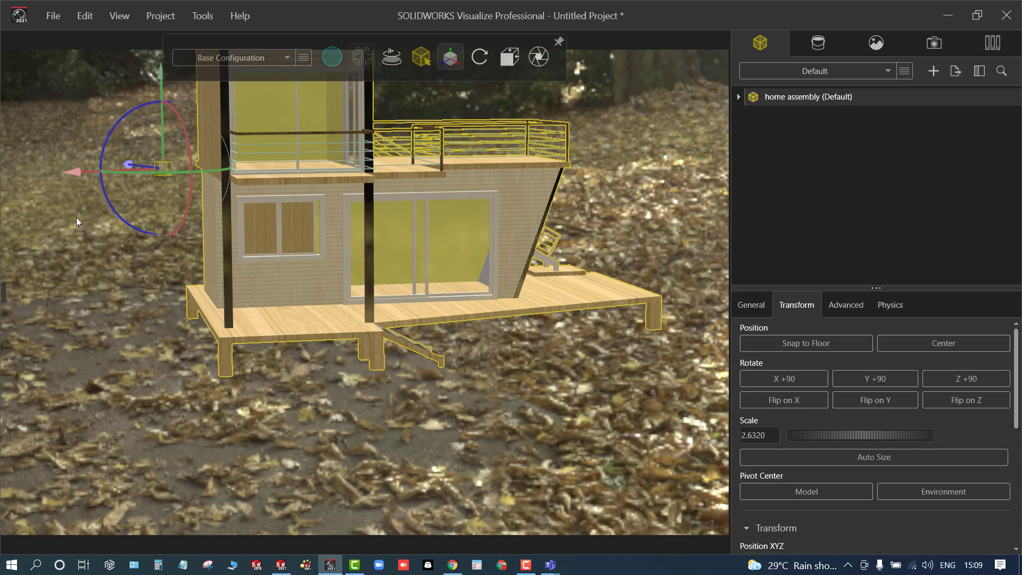
{"action": "left_click_drag", "start_coordinate": [179, 136], "coordinate": [142, 122]}
{"action": "scroll", "coordinate": [234, 165], "scroll_direction": "down", "scroll_amount": 1}
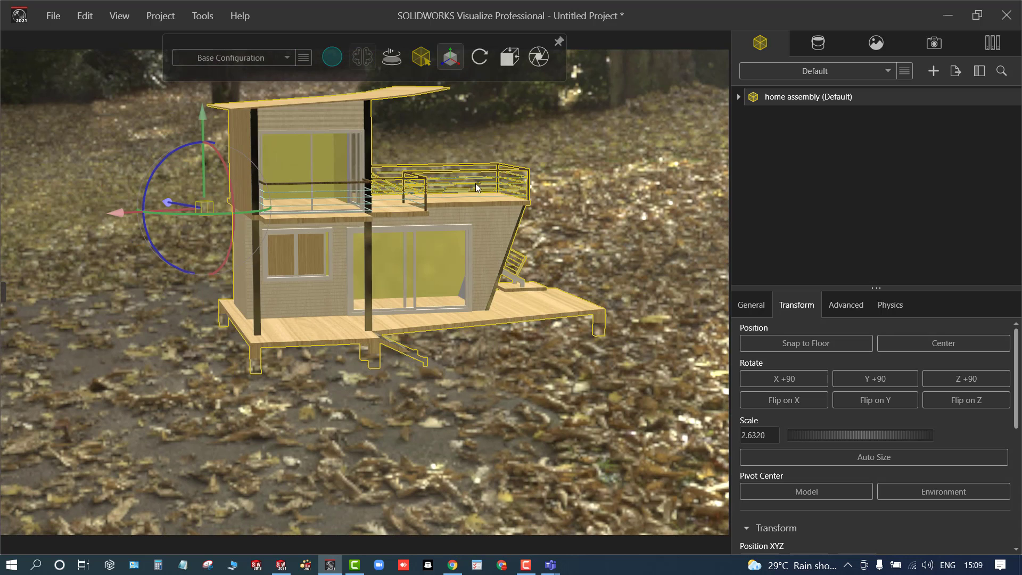
{"action": "scroll", "coordinate": [478, 181], "scroll_direction": "down", "scroll_amount": 2}
{"action": "scroll", "coordinate": [551, 168], "scroll_direction": "down", "scroll_amount": 3}
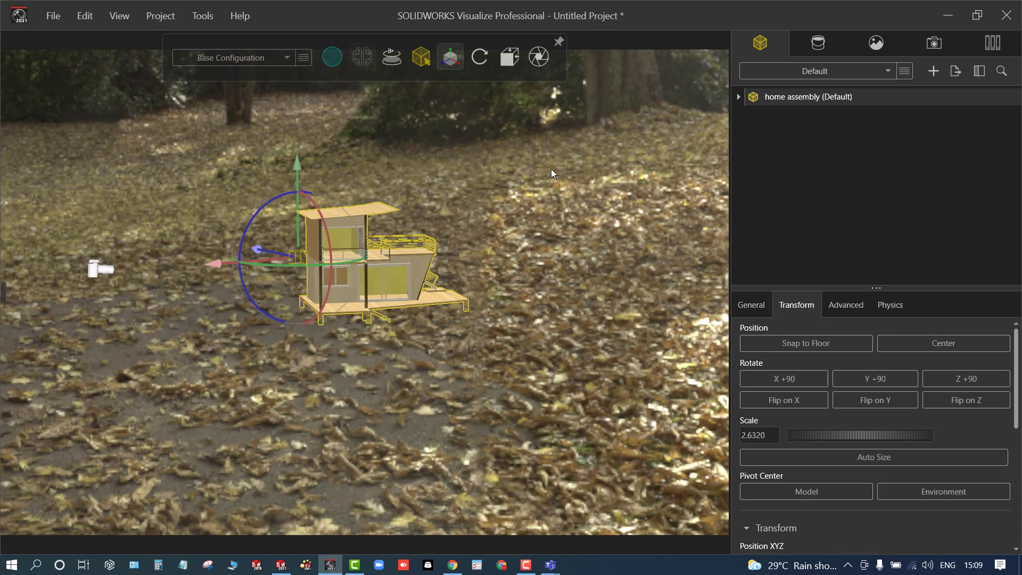
{"action": "scroll", "coordinate": [551, 169], "scroll_direction": "down", "scroll_amount": 2}
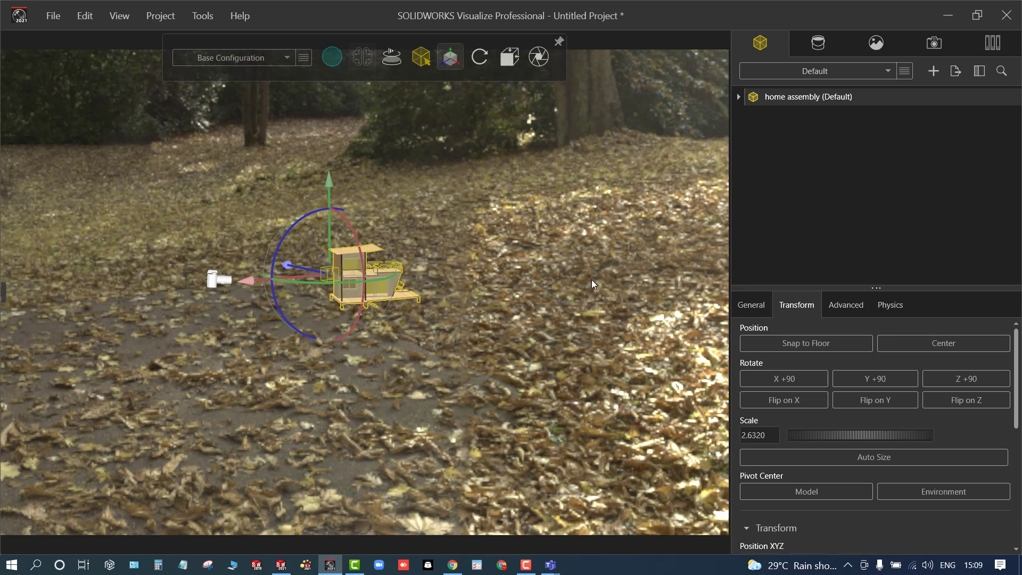
- Enlarge the home assembly through scale 5.6720 to 7.9280, snapping it to the floor after each change
{"action": "left_click_drag", "start_coordinate": [820, 437], "coordinate": [995, 427]}
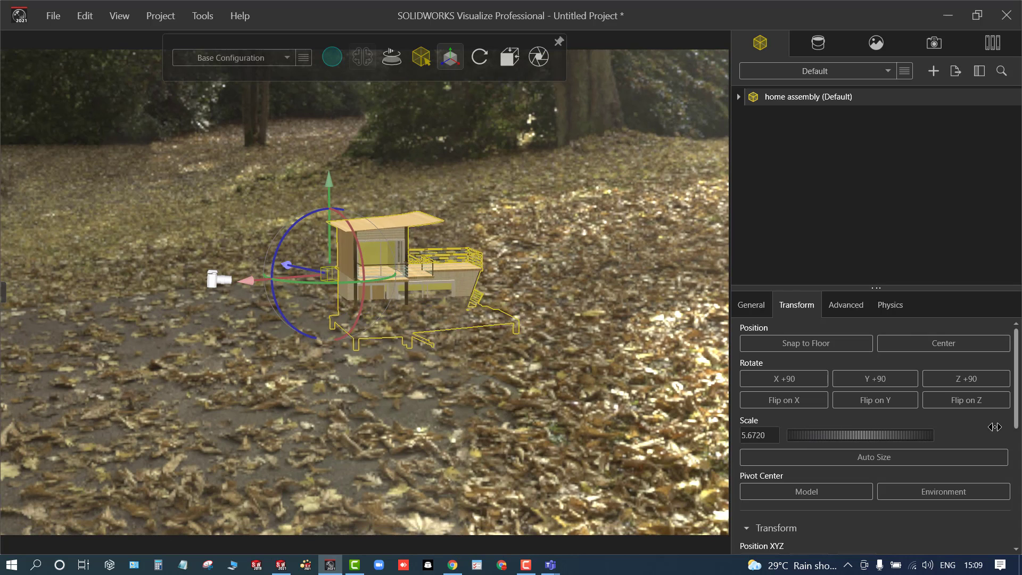
{"action": "left_click", "coordinate": [799, 342]}
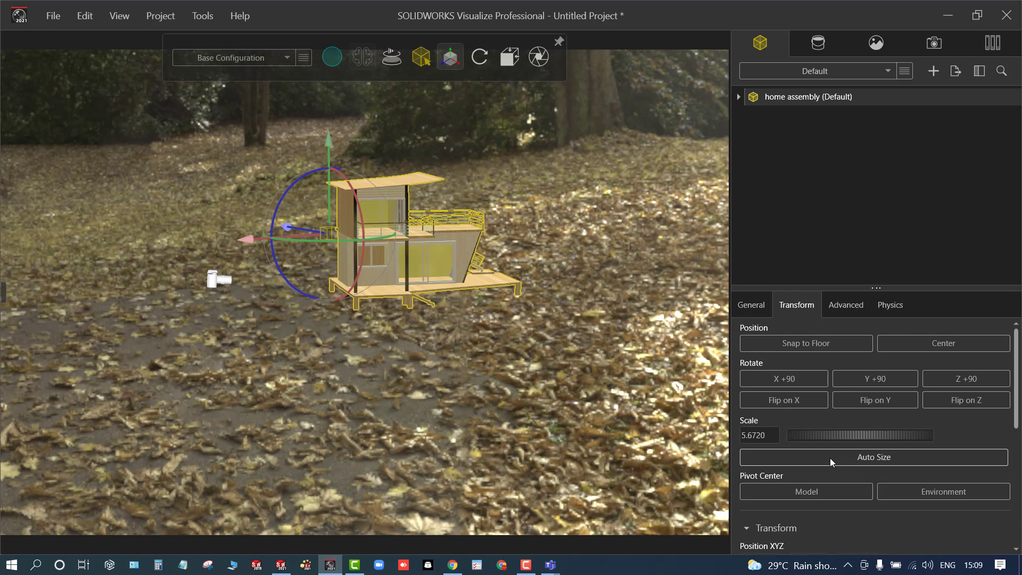
{"action": "left_click_drag", "start_coordinate": [849, 435], "coordinate": [879, 435]}
{"action": "left_click", "coordinate": [772, 343]}
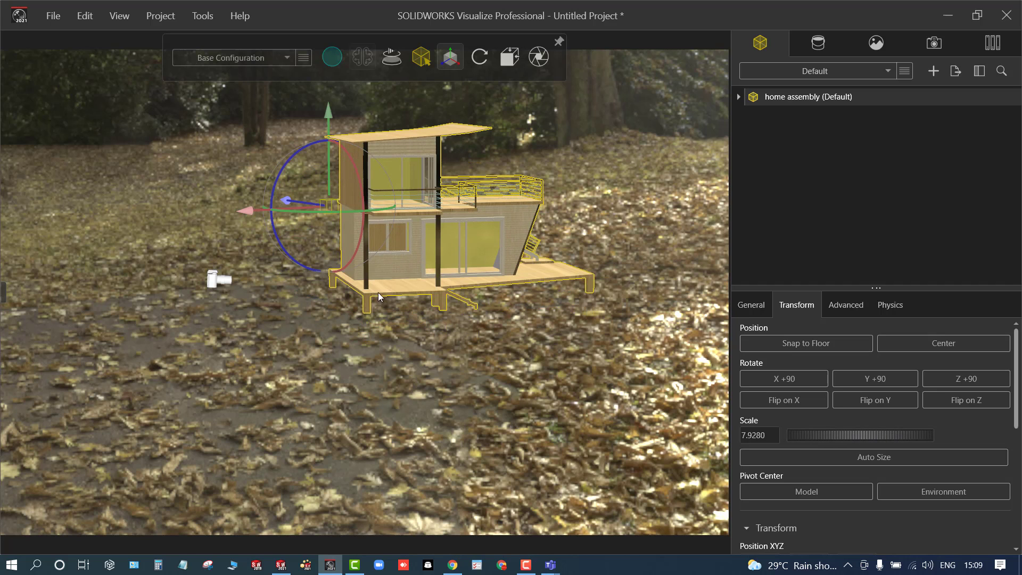
- Slide the home farther along its red axis and set its scale to 50
{"action": "left_click_drag", "start_coordinate": [250, 213], "coordinate": [107, 231]}
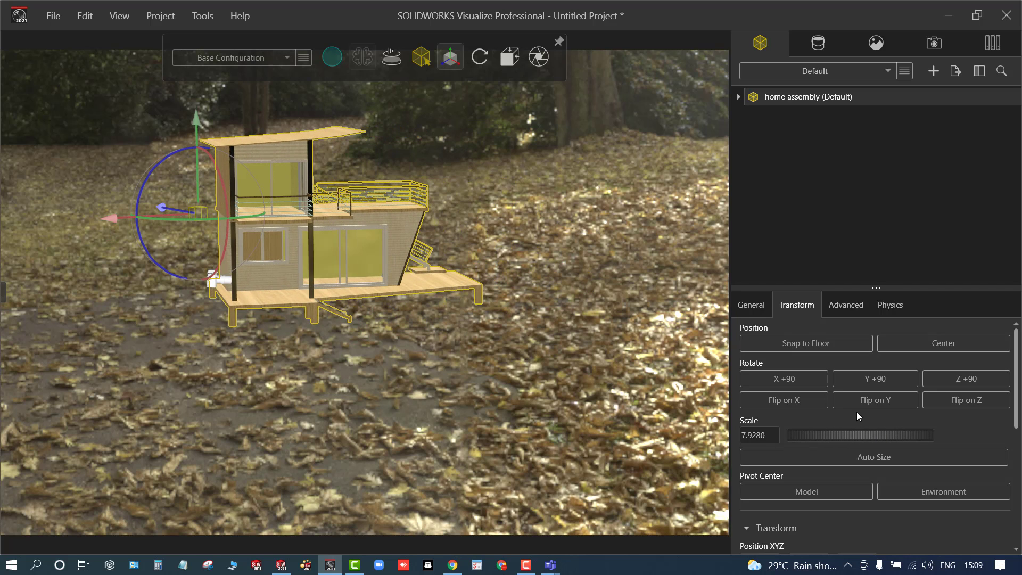
{"action": "left_click_drag", "start_coordinate": [812, 436], "coordinate": [873, 435]}
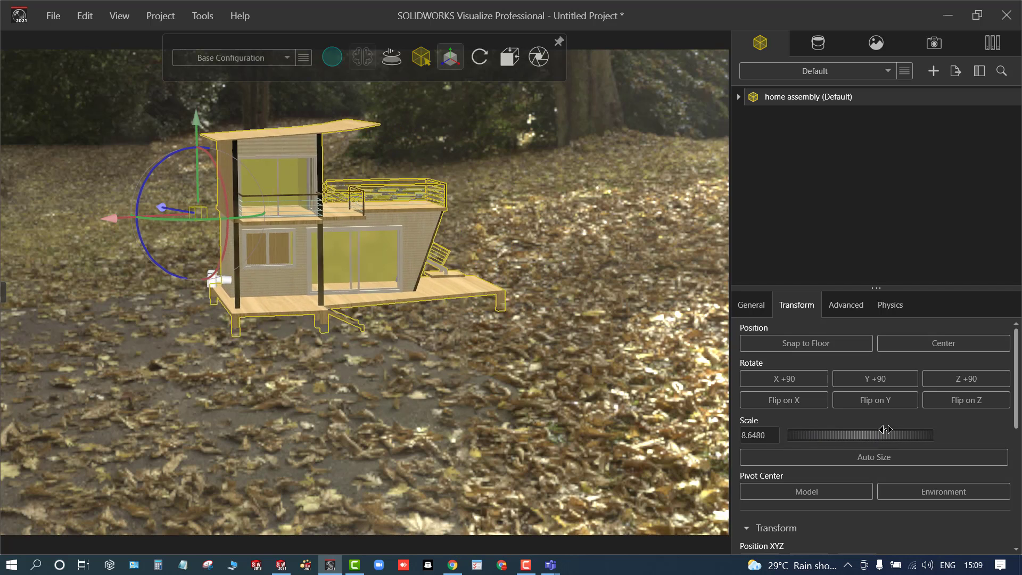
{"action": "double_click", "coordinate": [763, 435]}
{"action": "type", "text": "50"}
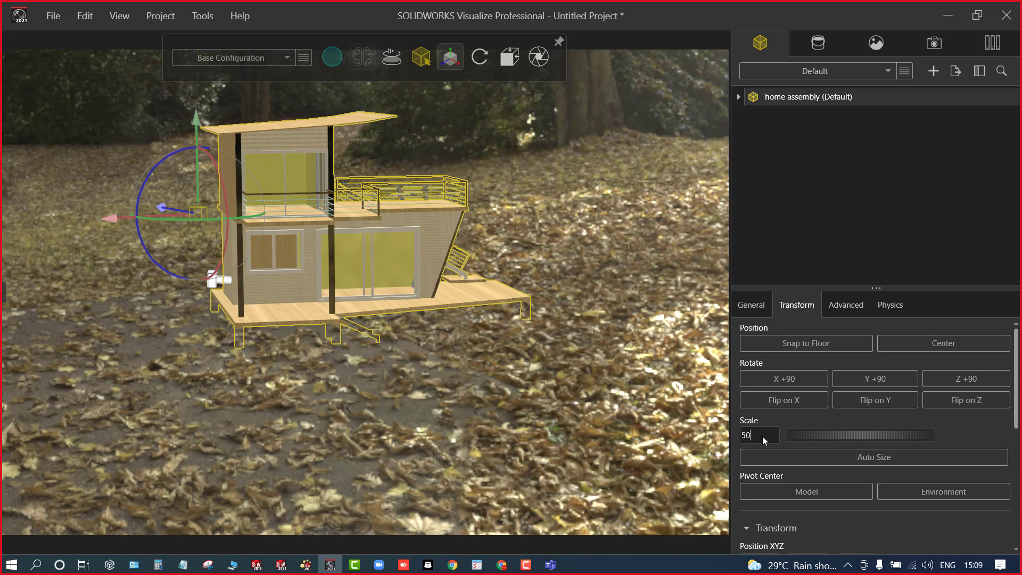
{"action": "key", "text": "Return"}
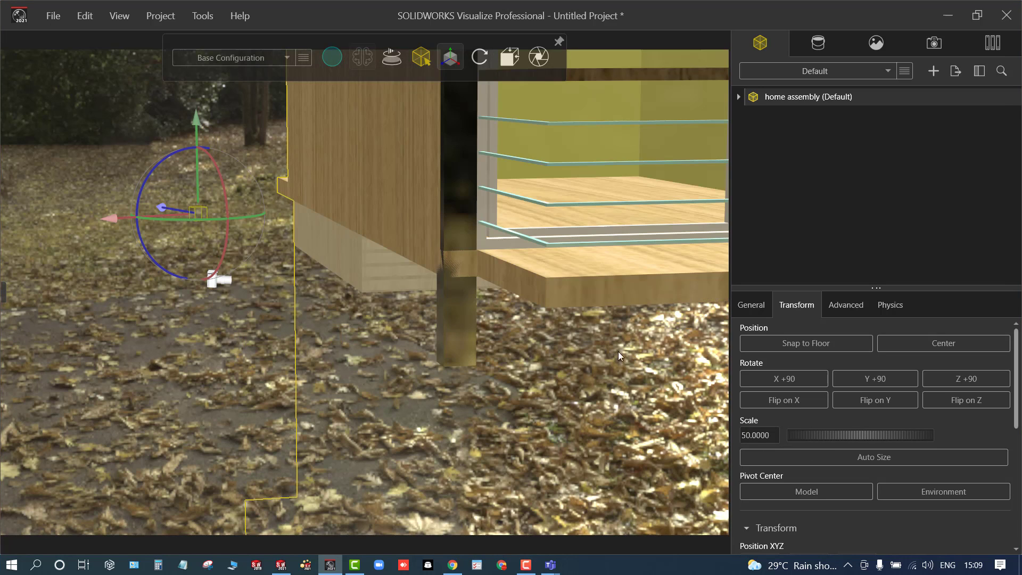
- Snap the home to the floor, slide it along its red axis away from the tree, and snap it to the floor again
{"action": "left_click", "coordinate": [767, 343]}
{"action": "scroll", "coordinate": [606, 352], "scroll_direction": "down", "scroll_amount": 3}
{"action": "scroll", "coordinate": [606, 351], "scroll_direction": "down", "scroll_amount": 10}
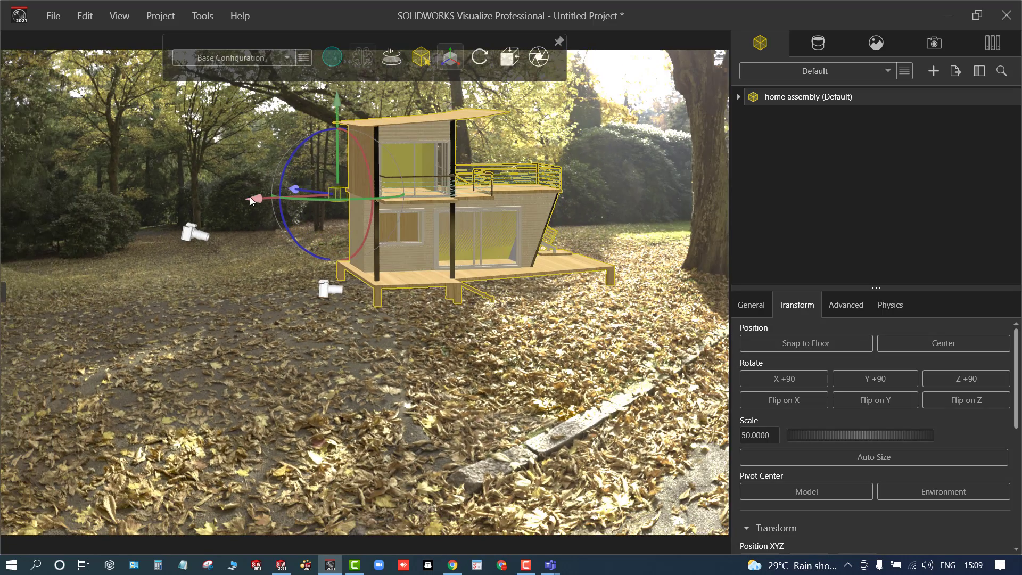
{"action": "left_click_drag", "start_coordinate": [251, 198], "coordinate": [34, 243]}
{"action": "scroll", "coordinate": [488, 206], "scroll_direction": "up", "scroll_amount": 2}
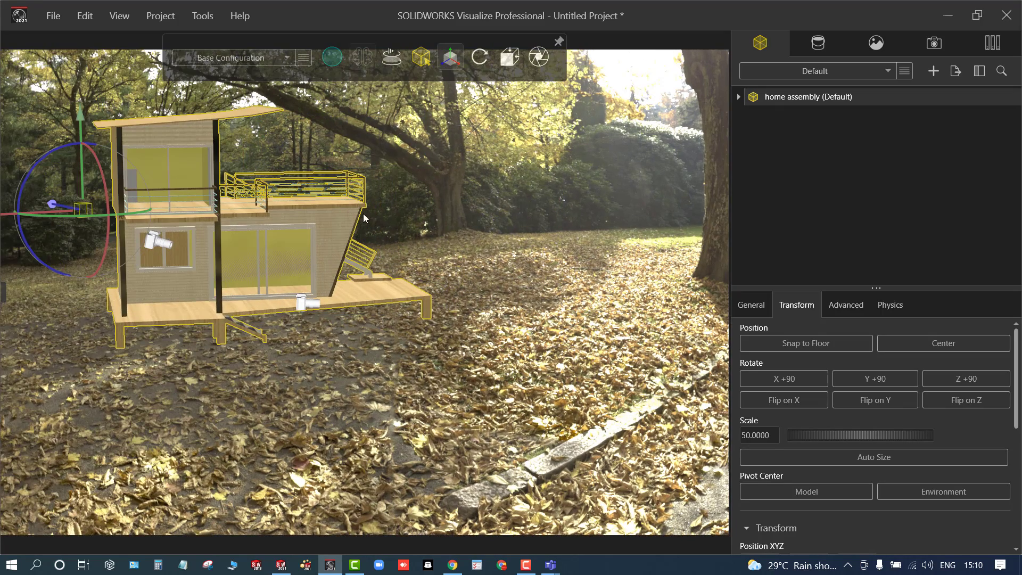
{"action": "scroll", "coordinate": [388, 159], "scroll_direction": "down", "scroll_amount": 1}
{"action": "scroll", "coordinate": [379, 148], "scroll_direction": "up", "scroll_amount": 1}
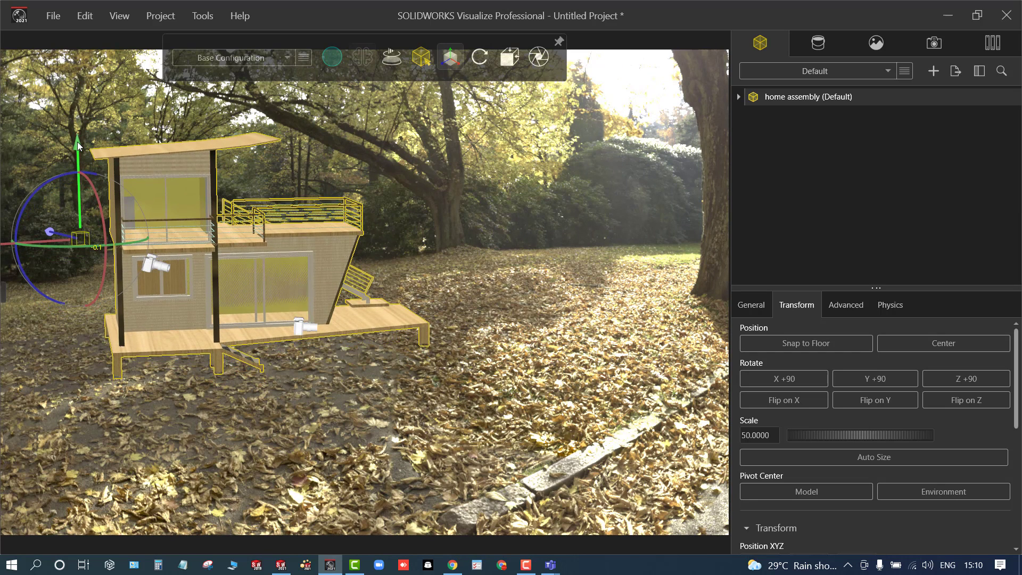
{"action": "left_click", "coordinate": [774, 343]}
{"action": "left_click", "coordinate": [467, 322]}
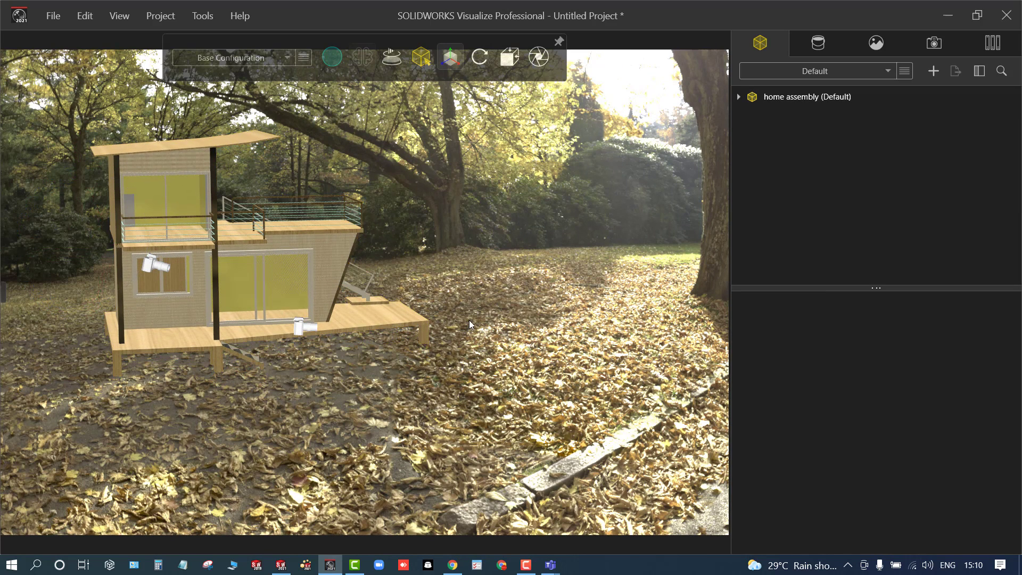
- Check the home in the Accurate render mode among the fallen leaves and return to Preview mode
{"action": "mouse_move", "coordinate": [330, 57]}
{"action": "left_click", "coordinate": [344, 88]}
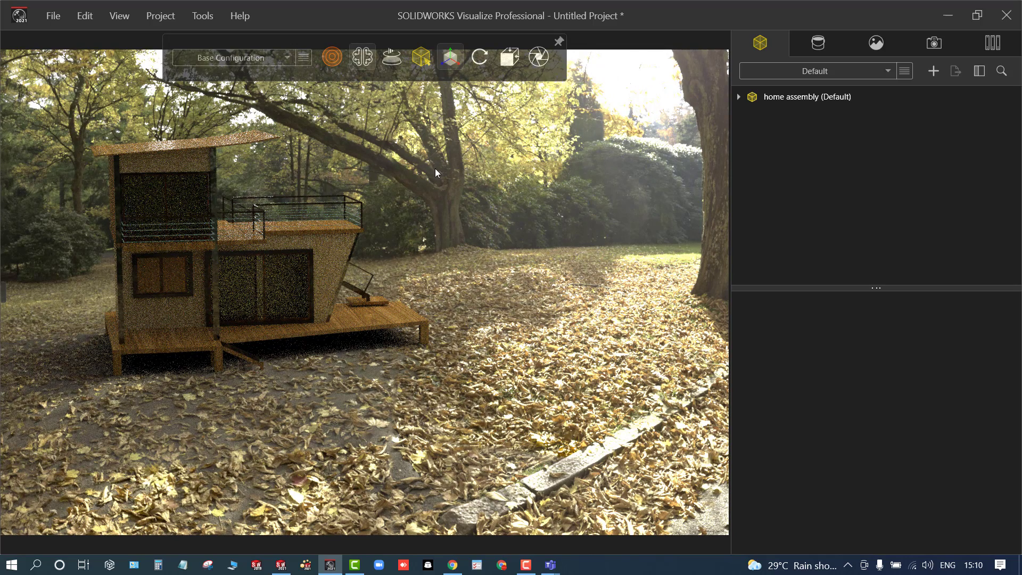
{"action": "left_click", "coordinate": [331, 56]}
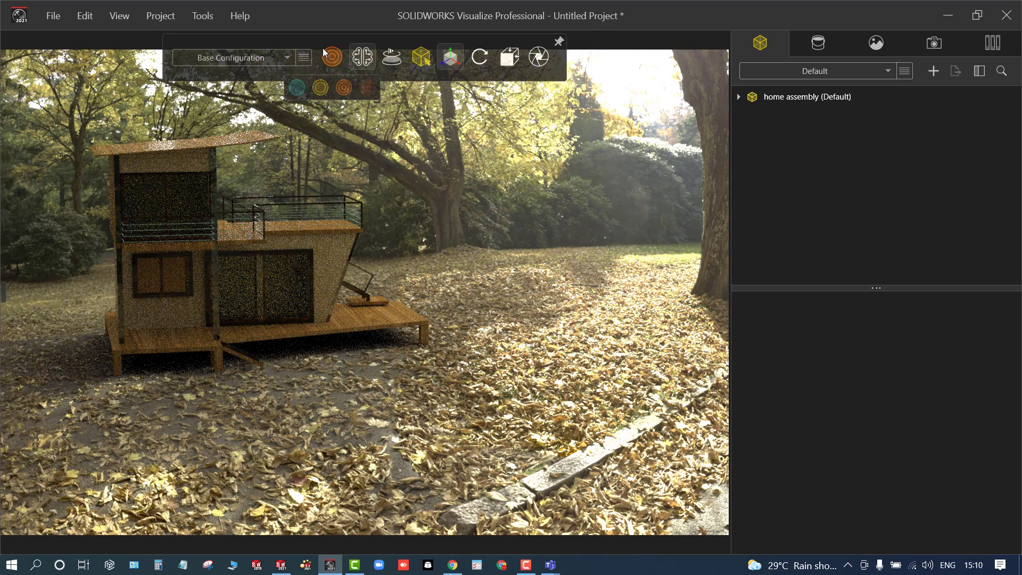
{"action": "left_click", "coordinate": [298, 87]}
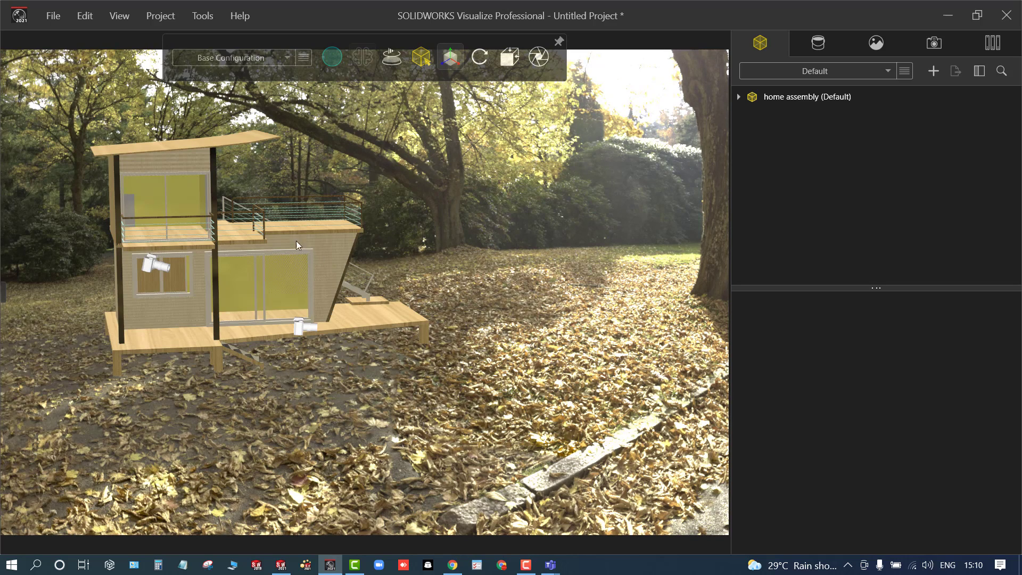
- Enlarge the home assembly to a scale of 100 and snap it to the floor
{"action": "left_click", "coordinate": [769, 99]}
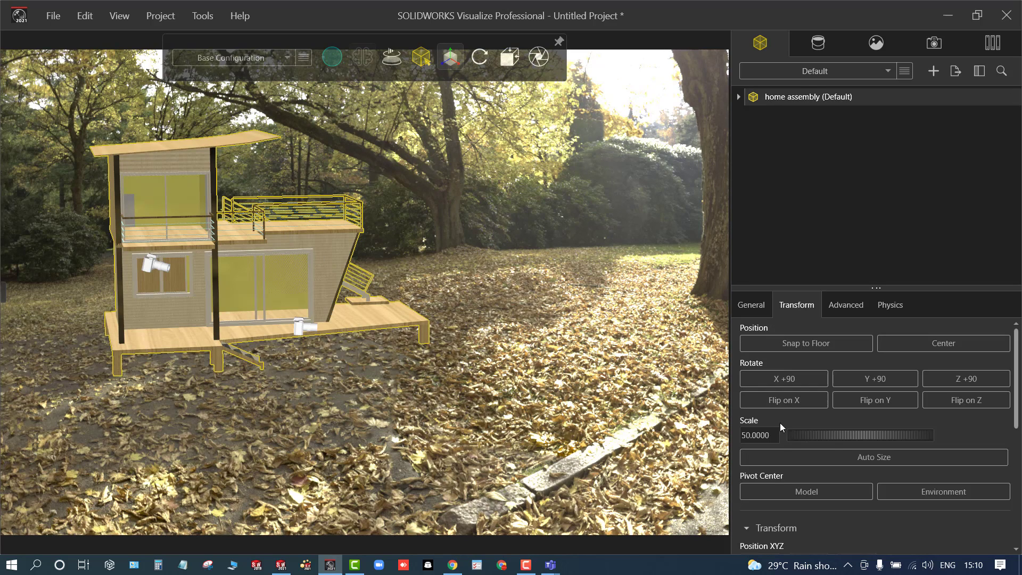
{"action": "left_click_drag", "start_coordinate": [824, 437], "coordinate": [854, 439]}
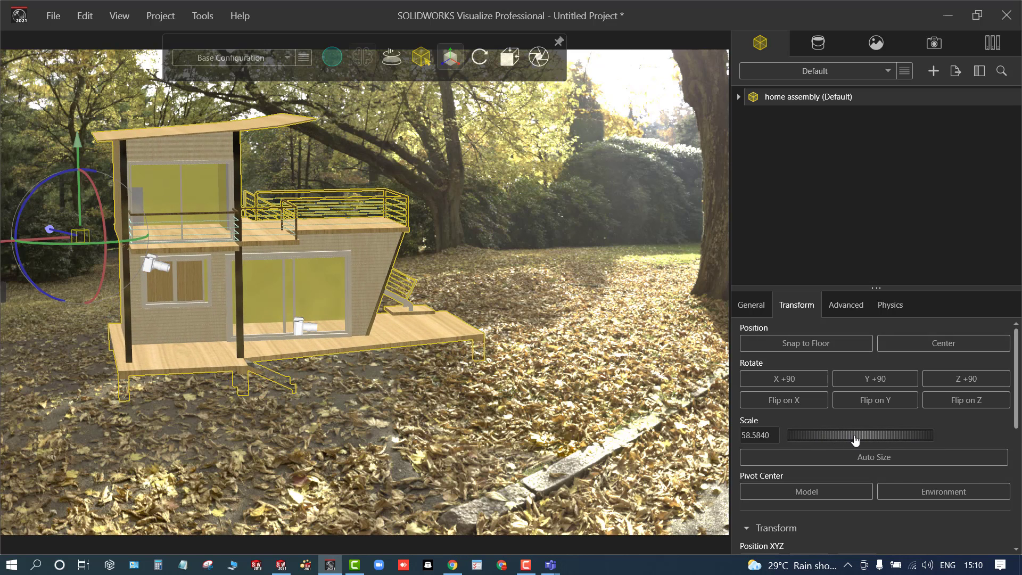
{"action": "double_click", "coordinate": [772, 435]}
{"action": "type", "text": "100"}
{"action": "key", "text": "Return"}
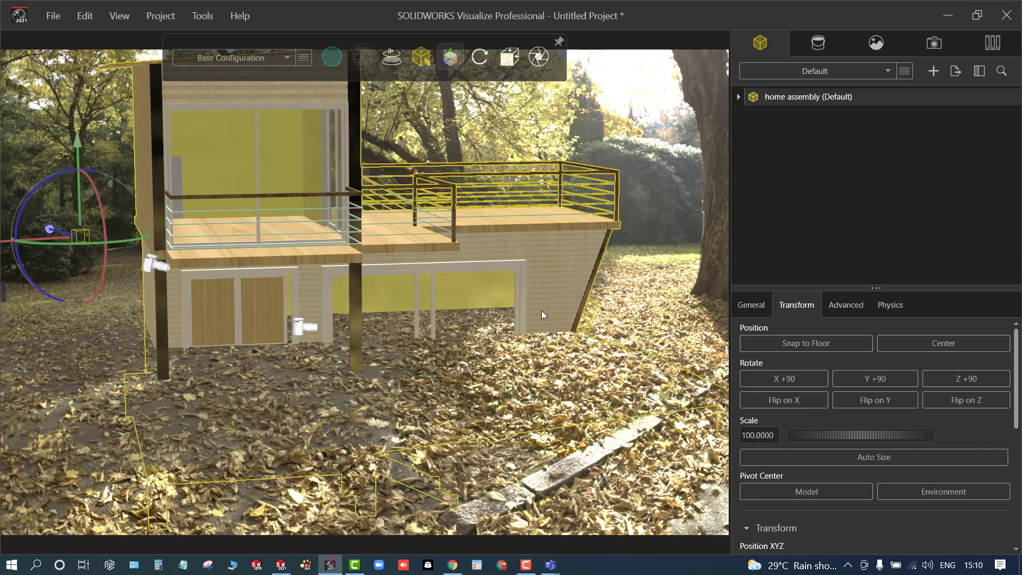
{"action": "left_click", "coordinate": [778, 344]}
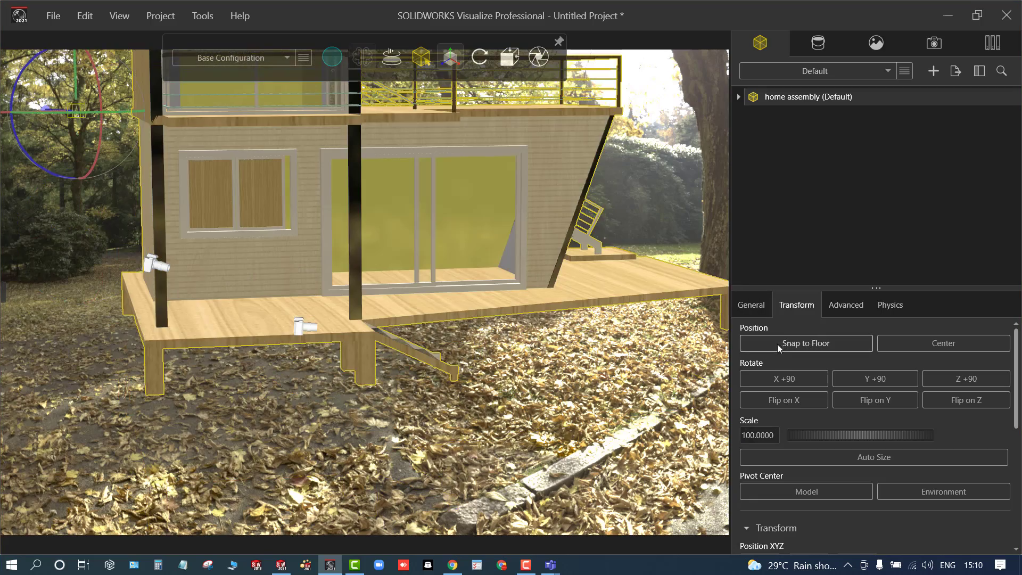
- Set the home assembly's scale to 75
{"action": "scroll", "coordinate": [520, 347], "scroll_direction": "down", "scroll_amount": 5}
{"action": "scroll", "coordinate": [315, 244], "scroll_direction": "up", "scroll_amount": 4}
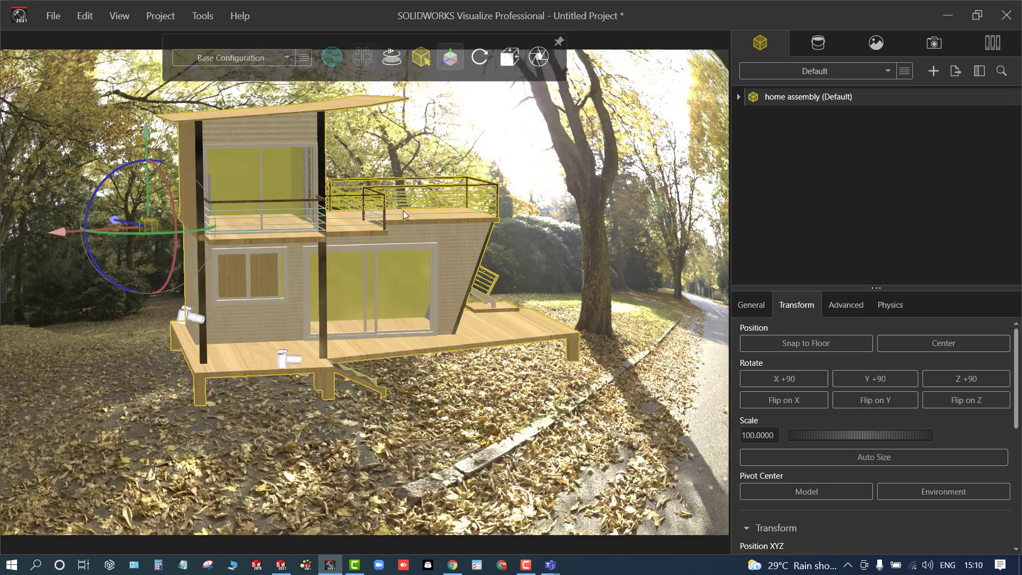
{"action": "left_click_drag", "start_coordinate": [129, 226], "coordinate": [97, 245]}
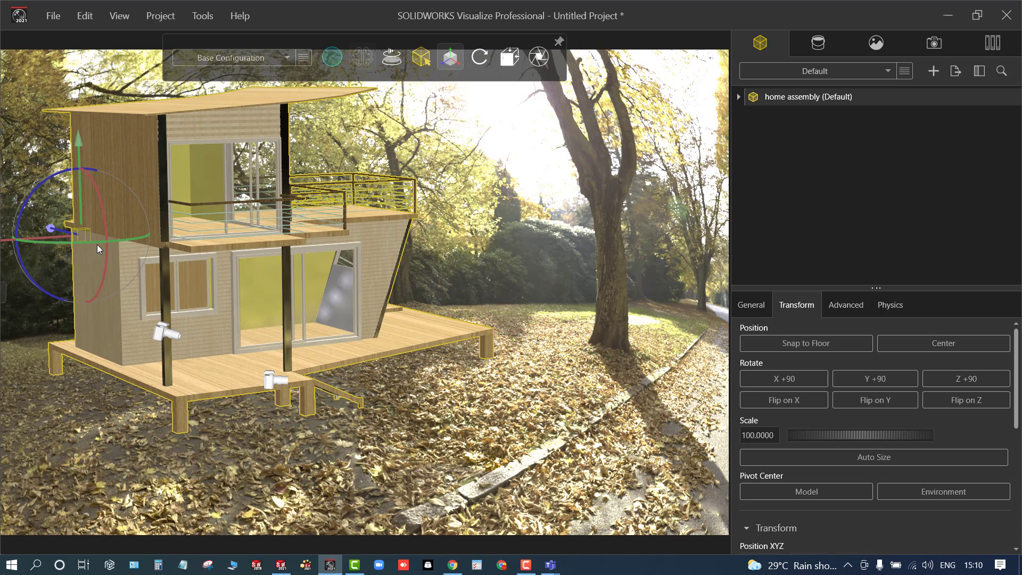
{"action": "double_click", "coordinate": [754, 436]}
{"action": "type", "text": "75"}
{"action": "left_click", "coordinate": [649, 424]}
{"action": "left_click", "coordinate": [104, 212]}
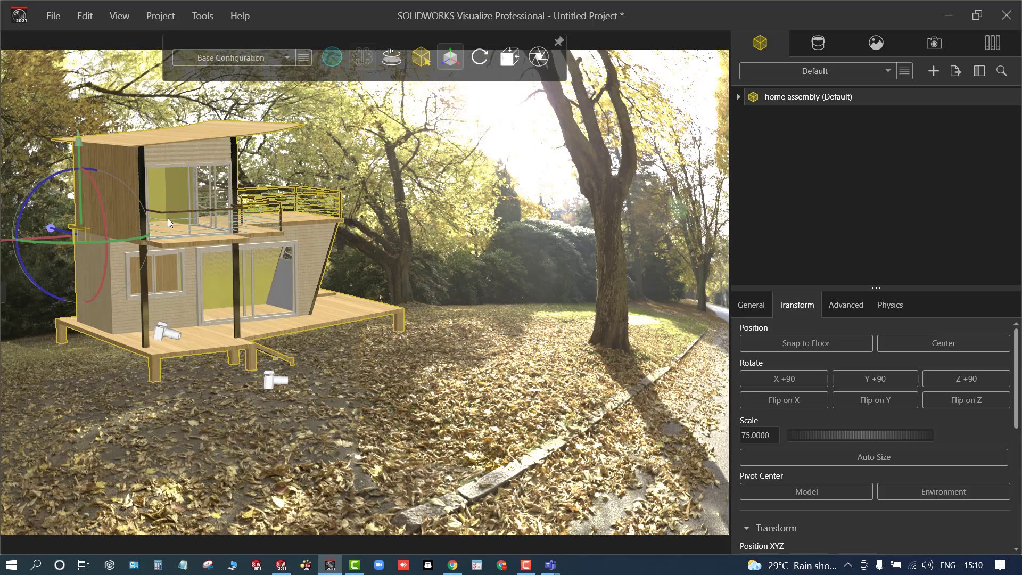
- Frame the whole home among the trees and check it in the Accurate render mode
{"action": "left_click_drag", "start_coordinate": [239, 221], "coordinate": [227, 232]}
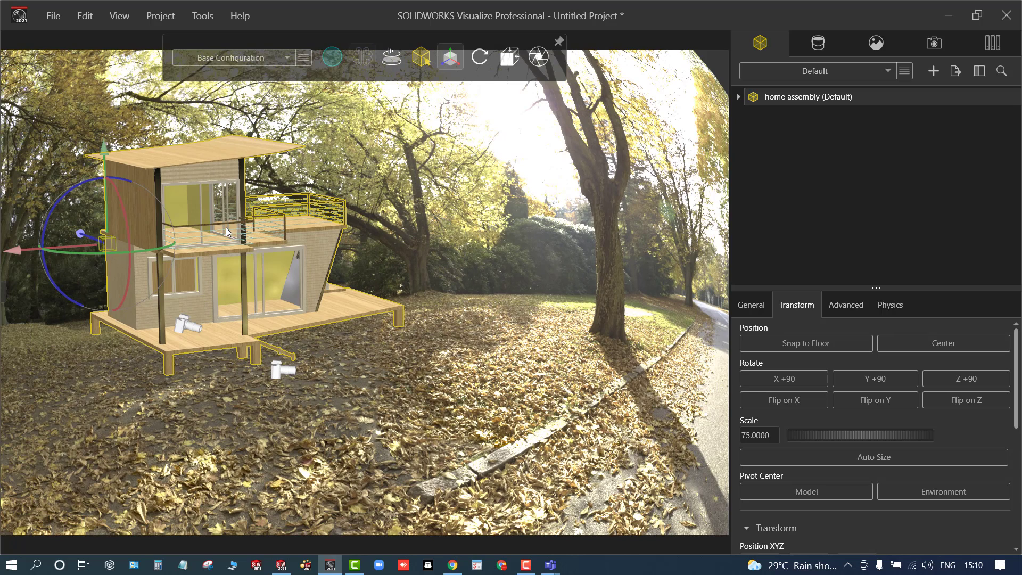
{"action": "scroll", "coordinate": [226, 228], "scroll_direction": "up", "scroll_amount": 1}
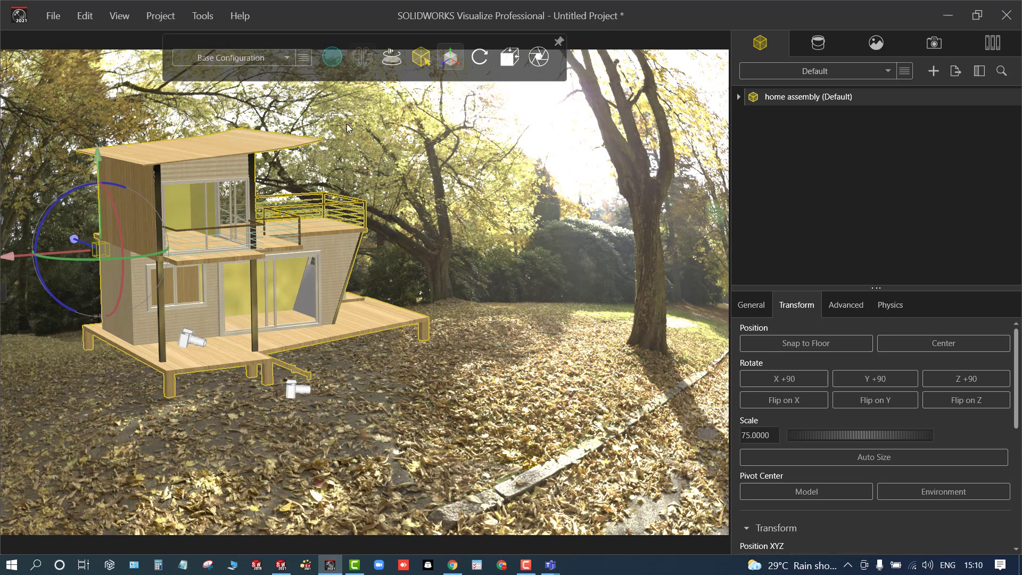
{"action": "mouse_move", "coordinate": [340, 54]}
{"action": "left_click", "coordinate": [344, 87]}
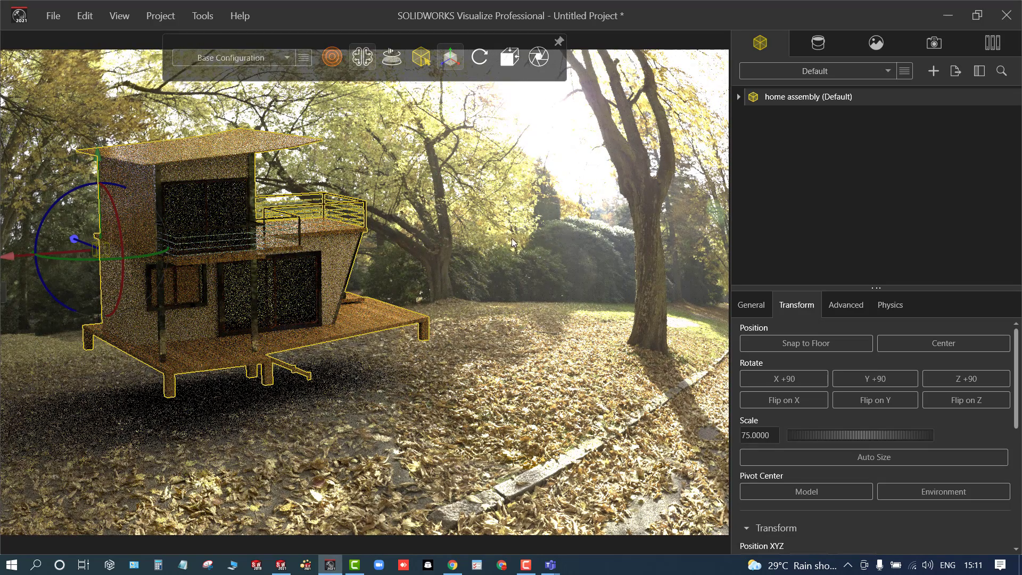
{"action": "mouse_move", "coordinate": [451, 57]}
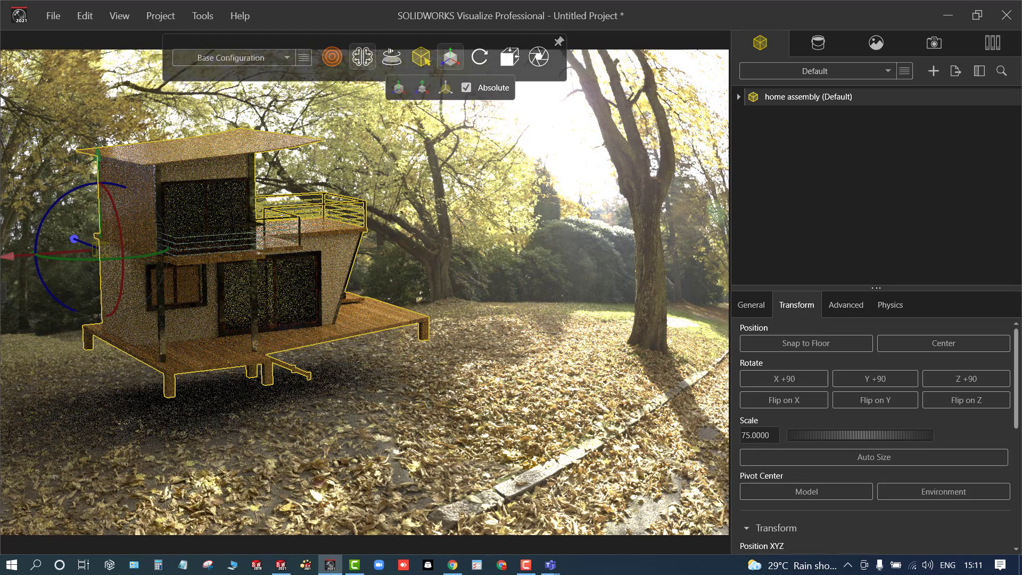
- Make the Venice Beach 5 backplate visible behind the home
{"action": "left_click", "coordinate": [993, 43]}
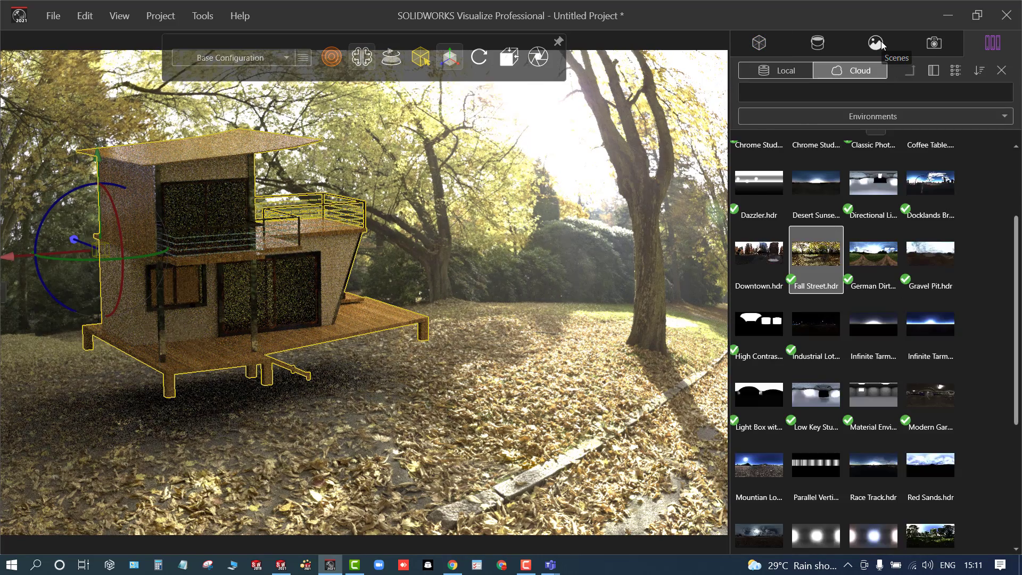
{"action": "left_click", "coordinate": [877, 42]}
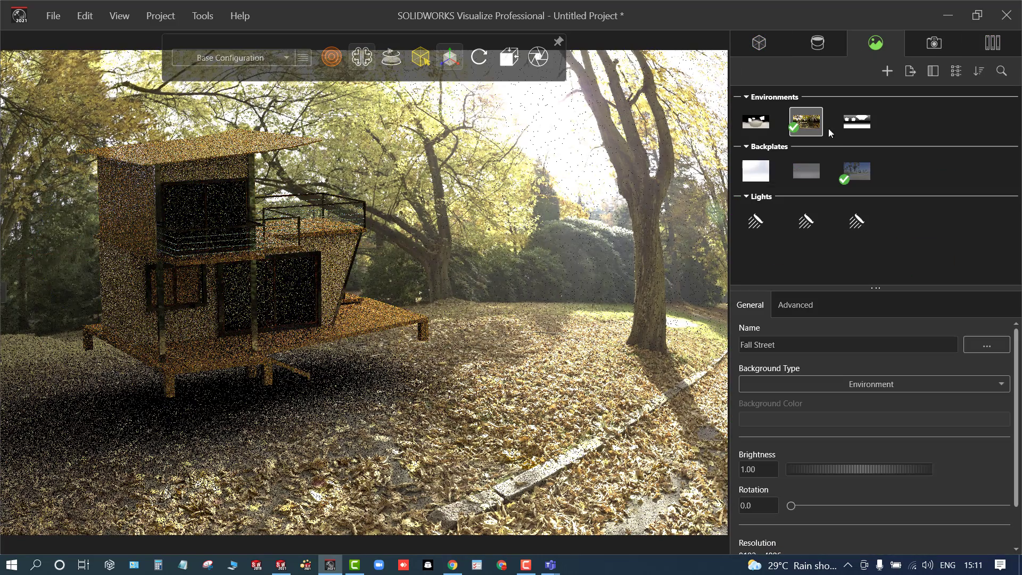
{"action": "left_click", "coordinate": [856, 170]}
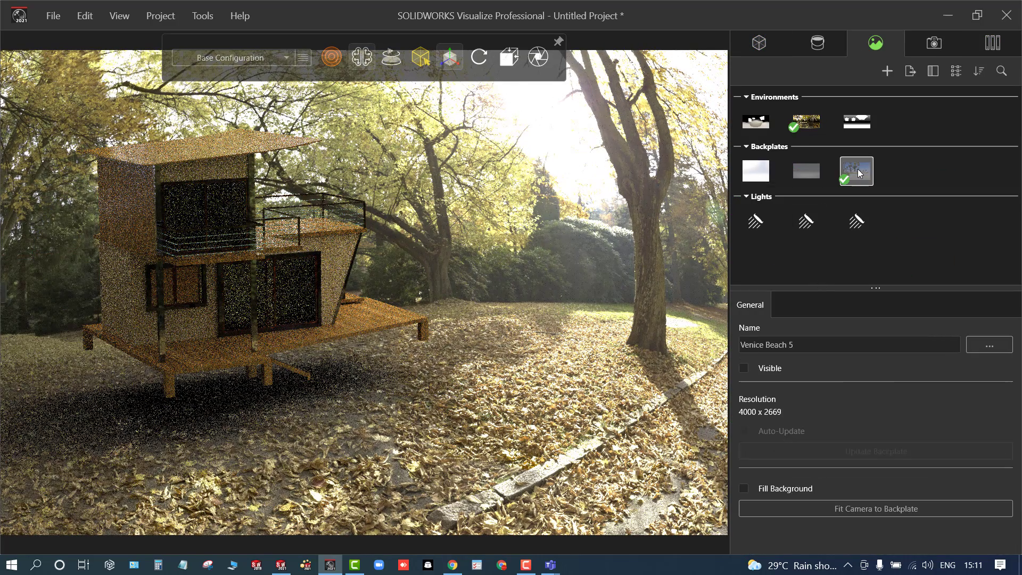
{"action": "left_click", "coordinate": [745, 369]}
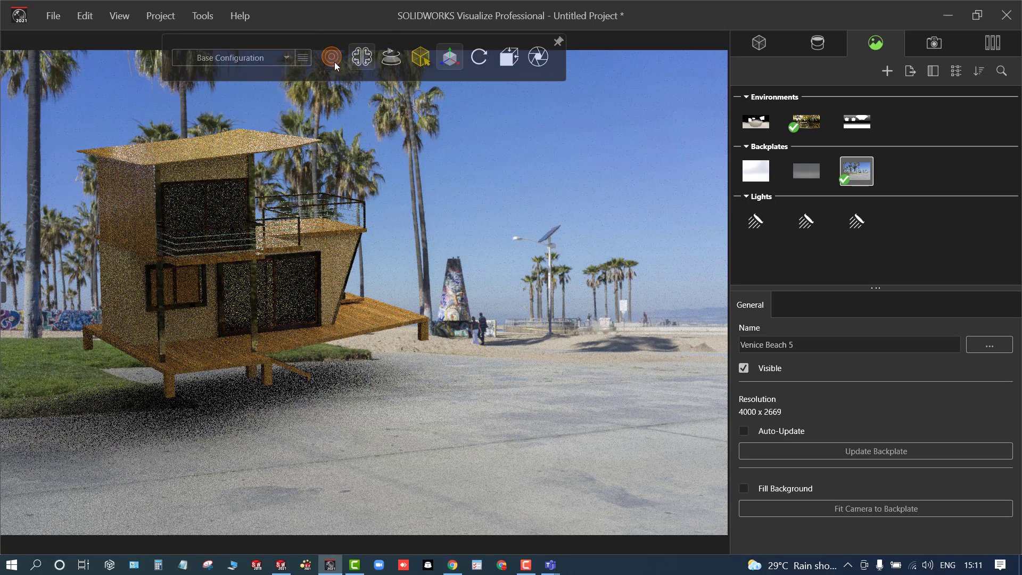
- Return to Preview mode and orbit the camera so the home's slanted end wall and outdoor stairs show over the beach pavement
{"action": "mouse_move", "coordinate": [331, 57]}
{"action": "left_click", "coordinate": [296, 88]}
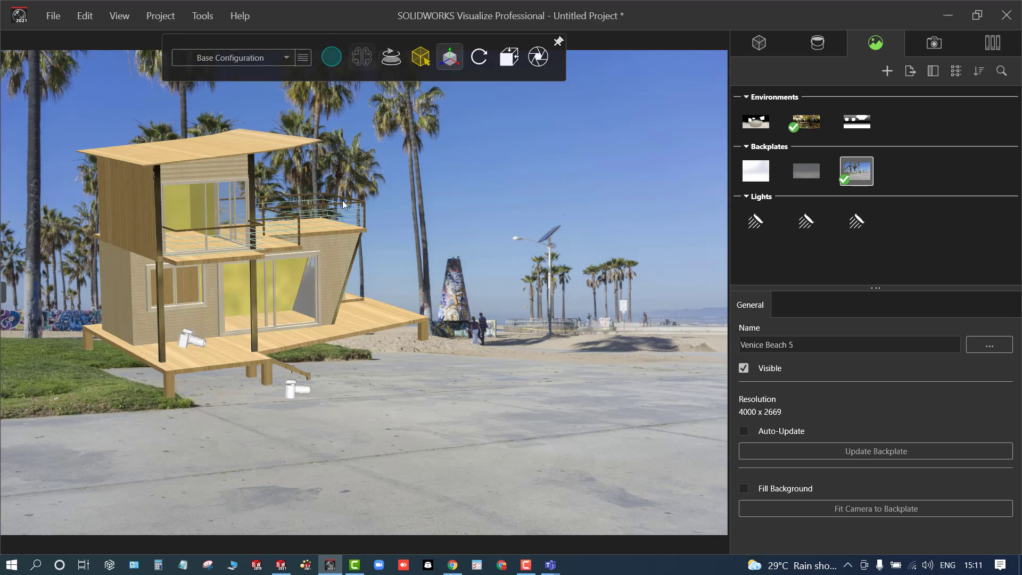
{"action": "mouse_move", "coordinate": [336, 280]}
{"action": "left_mouse_down"}
{"action": "mouse_move", "coordinate": [355, 164]}
{"action": "mouse_move", "coordinate": [346, 283]}
{"action": "left_mouse_up"}
{"action": "scroll", "coordinate": [343, 398], "scroll_direction": "up", "scroll_amount": 4}
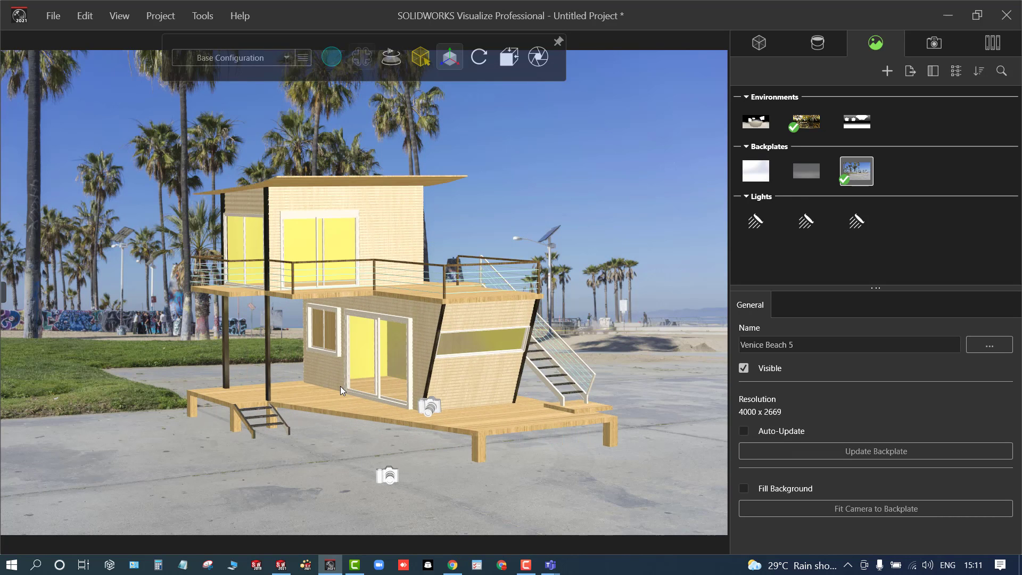
{"action": "middle_click_drag", "start_coordinate": [341, 385], "coordinate": [297, 337]}
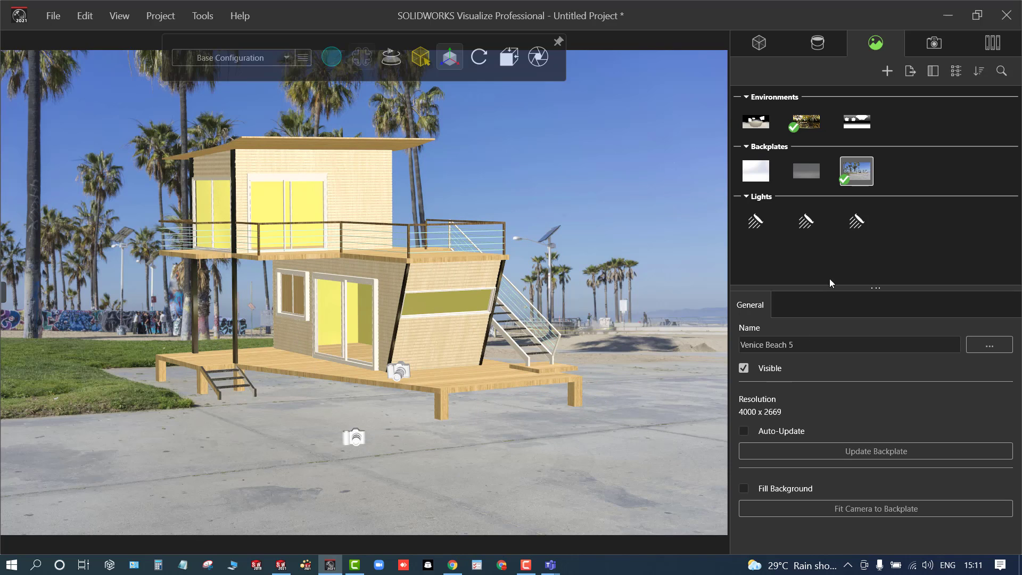
{"action": "left_click", "coordinate": [841, 253]}
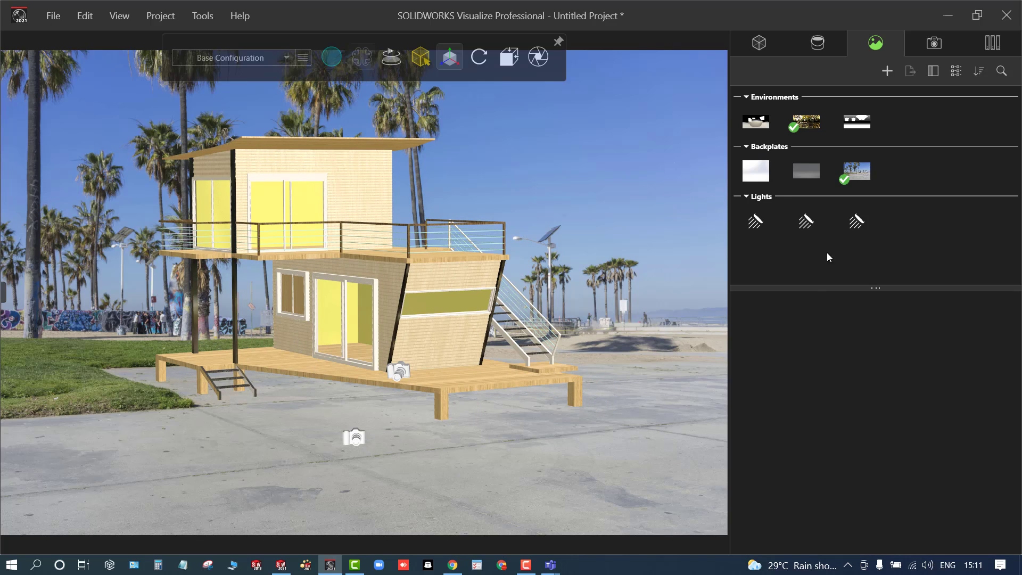
- Switch to the Accurate render mode and snap the home assembly to the floor
{"action": "mouse_move", "coordinate": [332, 57]}
{"action": "left_click", "coordinate": [344, 87]}
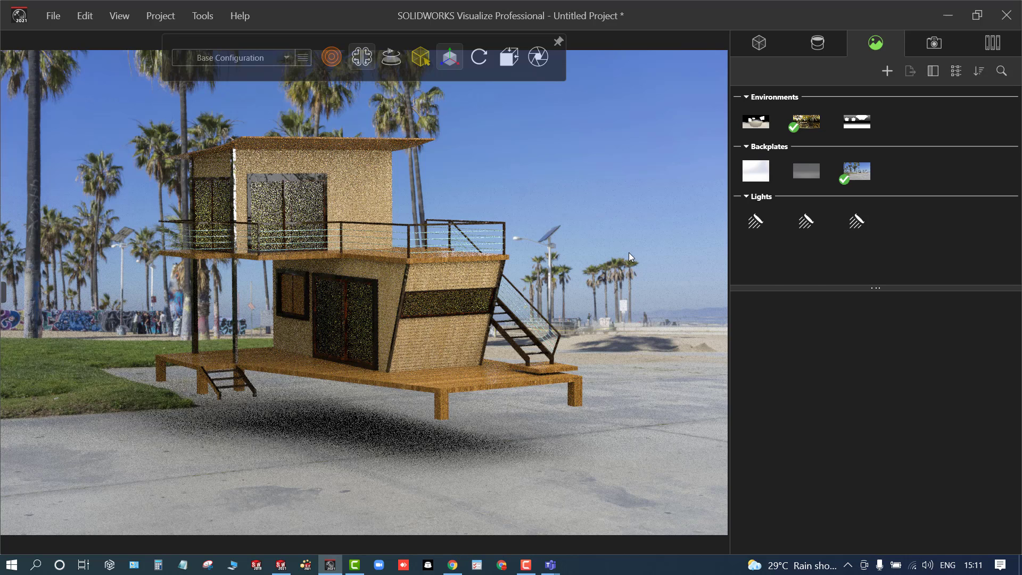
{"action": "left_click", "coordinate": [762, 51]}
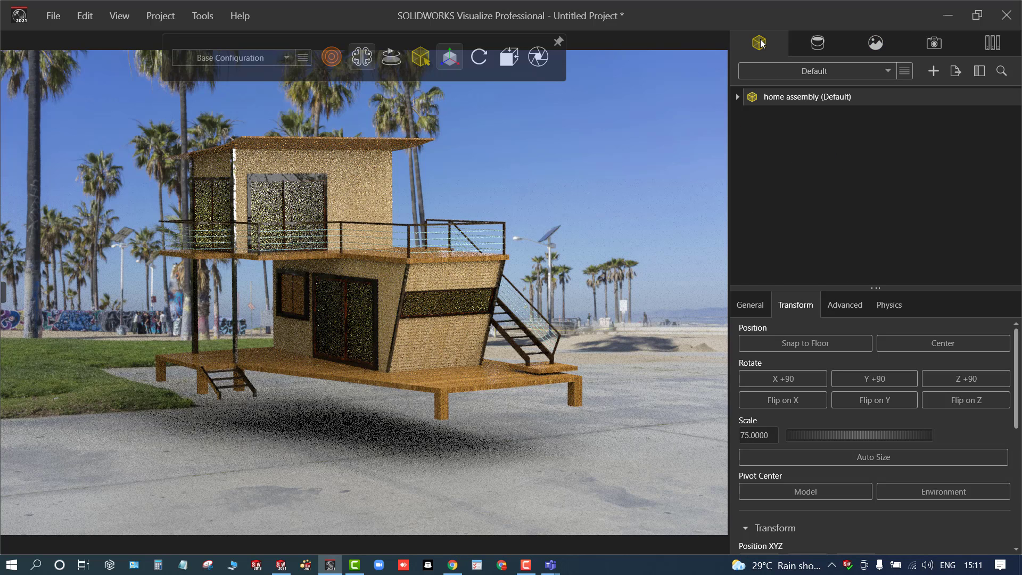
{"action": "left_click", "coordinate": [776, 343]}
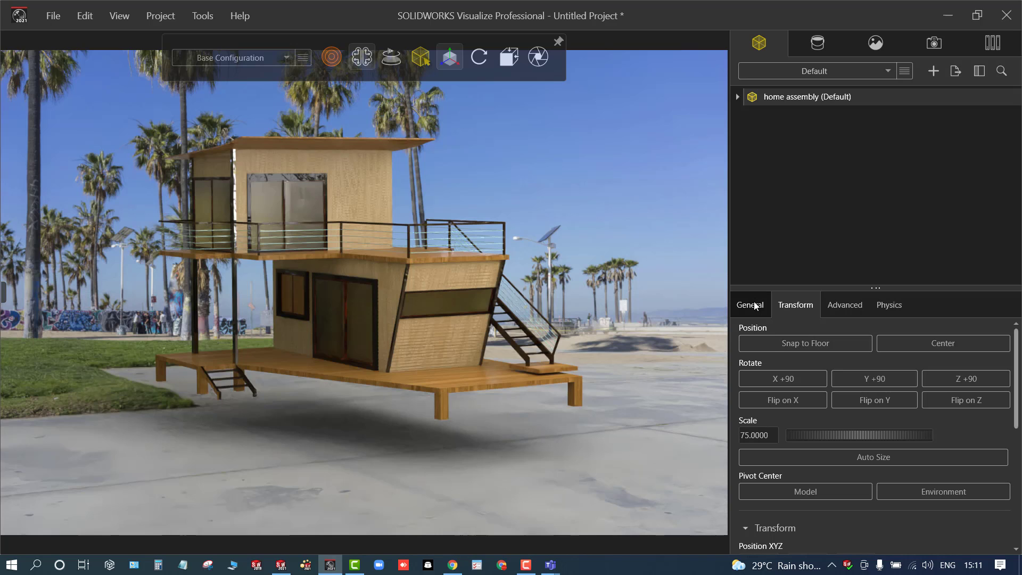
{"action": "left_click", "coordinate": [755, 304]}
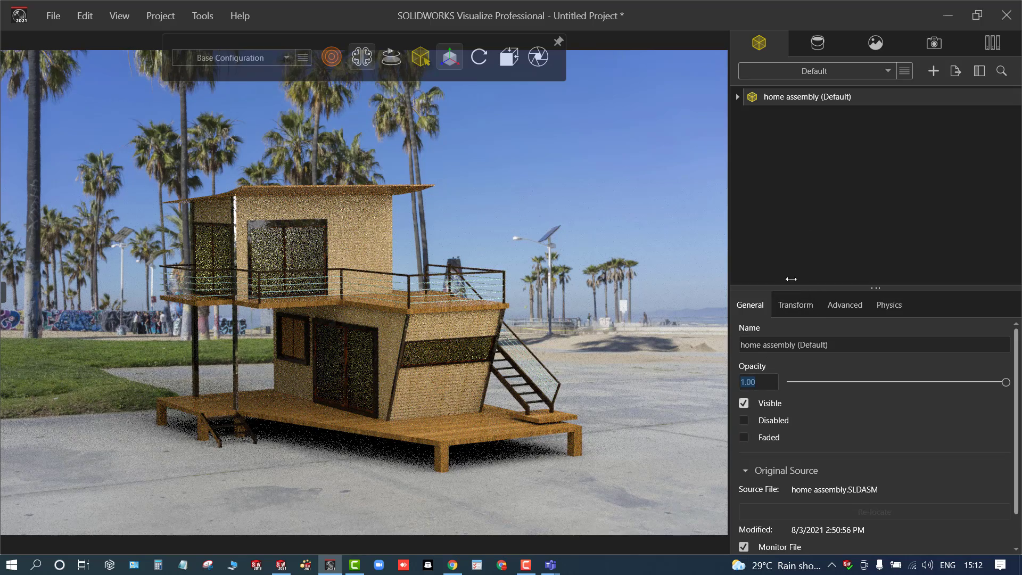
{"action": "left_click", "coordinate": [647, 176]}
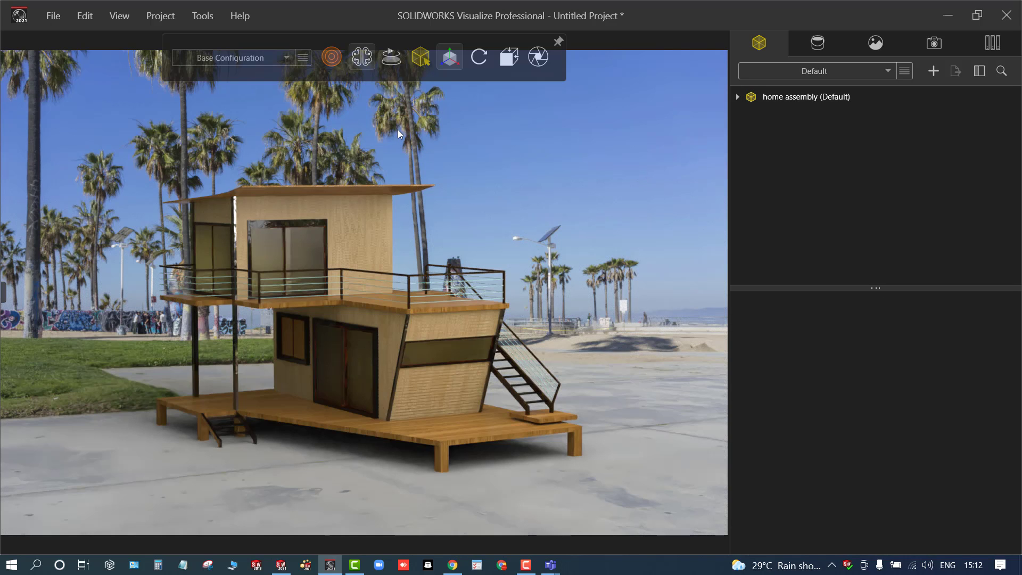
- Return the viewport to Preview mode and set the render's output folder to the Desktop
{"action": "mouse_move", "coordinate": [336, 61]}
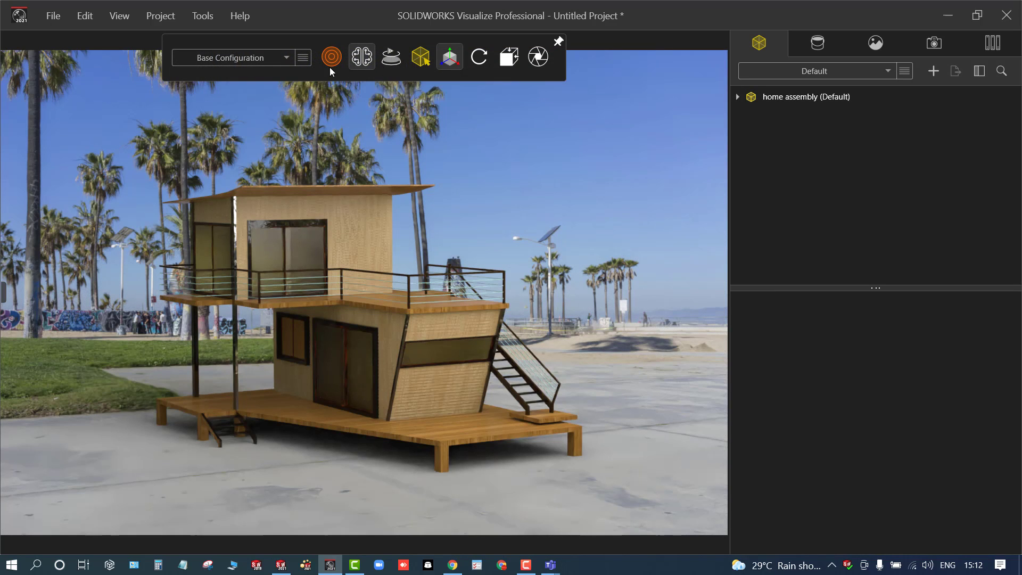
{"action": "left_click", "coordinate": [299, 88]}
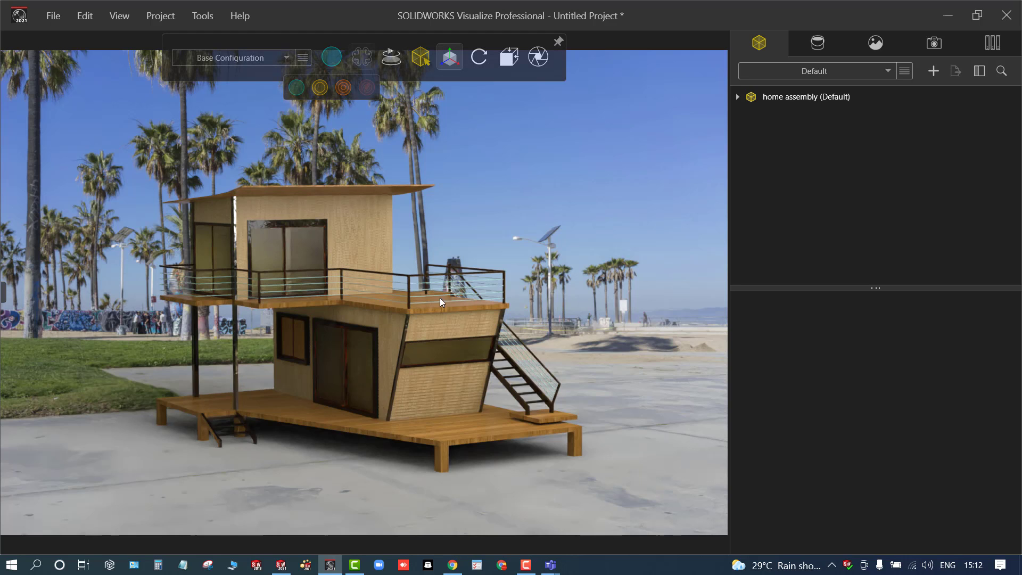
{"action": "left_click", "coordinate": [538, 57]}
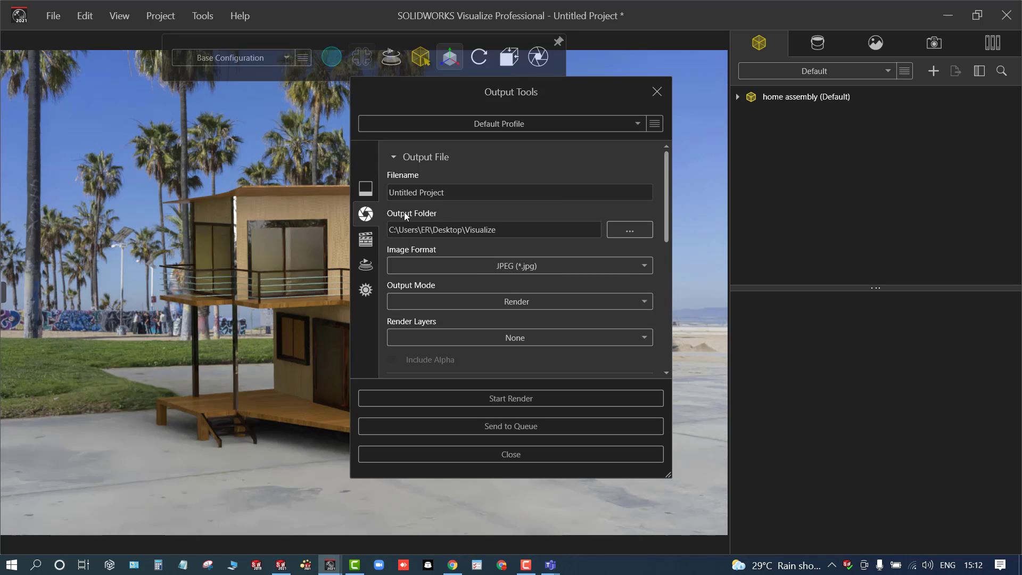
{"action": "left_click", "coordinate": [622, 231]}
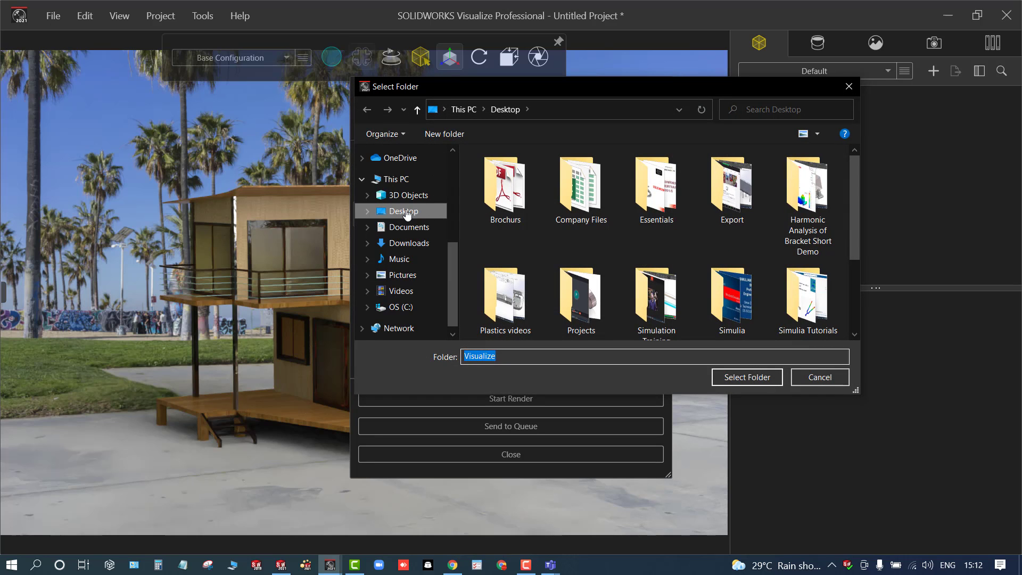
{"action": "left_click", "coordinate": [433, 212]}
{"action": "left_click", "coordinate": [735, 376]}
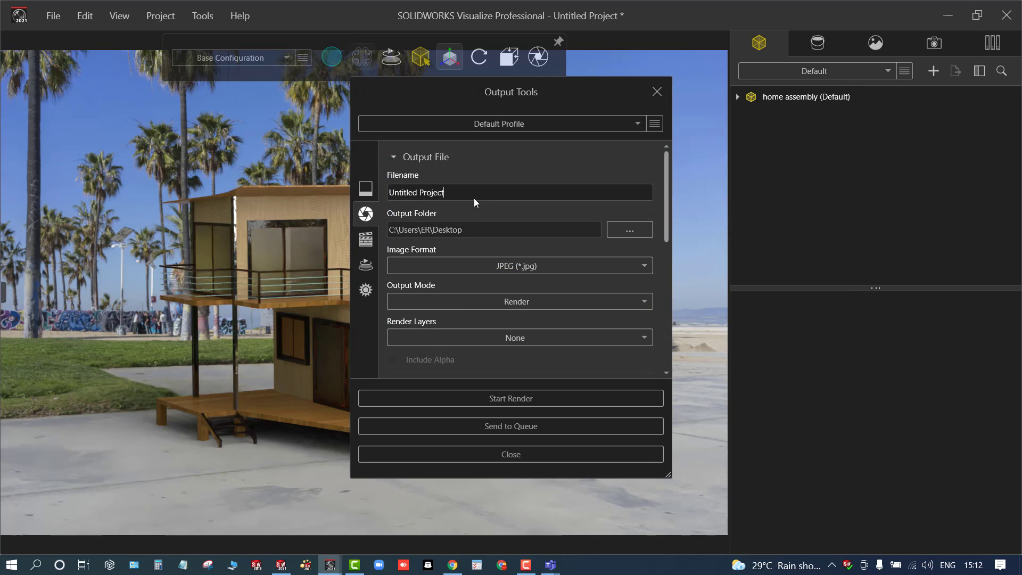
- Name the output file Home and set its image format to PNG, keeping Render as the output mode
{"action": "left_click_drag", "start_coordinate": [501, 196], "coordinate": [326, 212]}
{"action": "type", "text": "Home"}
{"action": "left_click", "coordinate": [436, 264]}
{"action": "left_click", "coordinate": [436, 265]}
{"action": "left_click", "coordinate": [436, 264]}
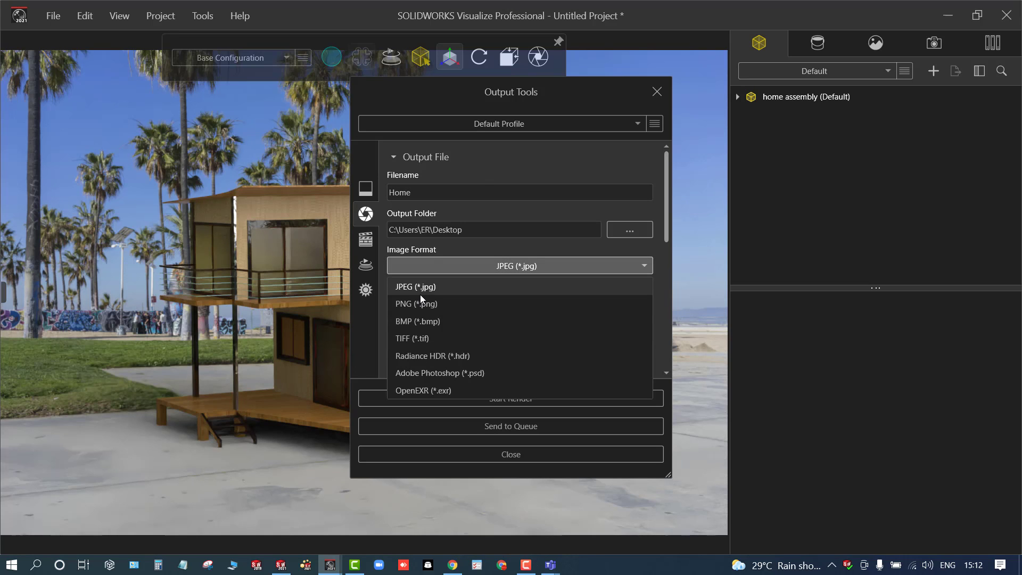
{"action": "left_click", "coordinate": [420, 303]}
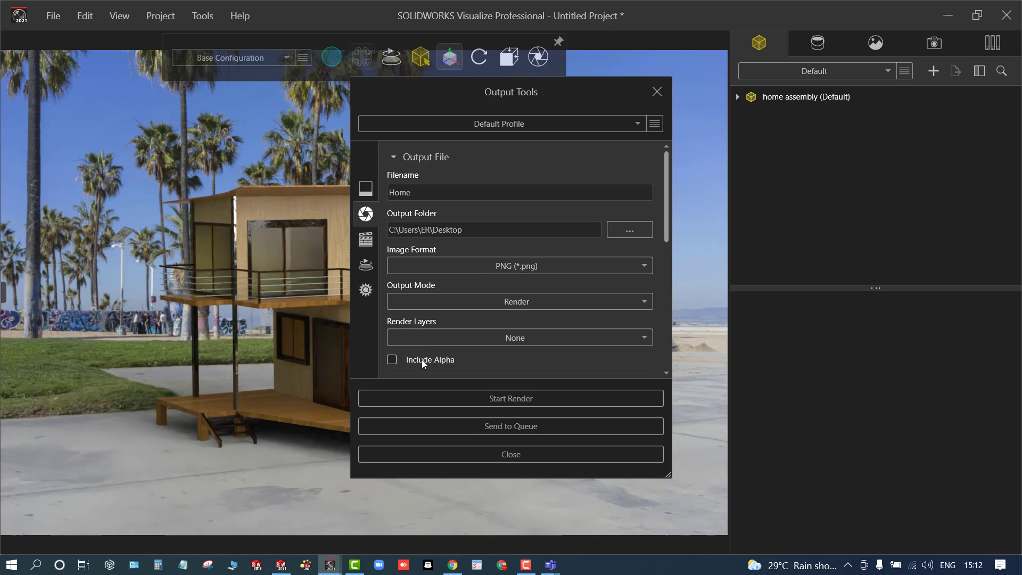
{"action": "left_click", "coordinate": [485, 299]}
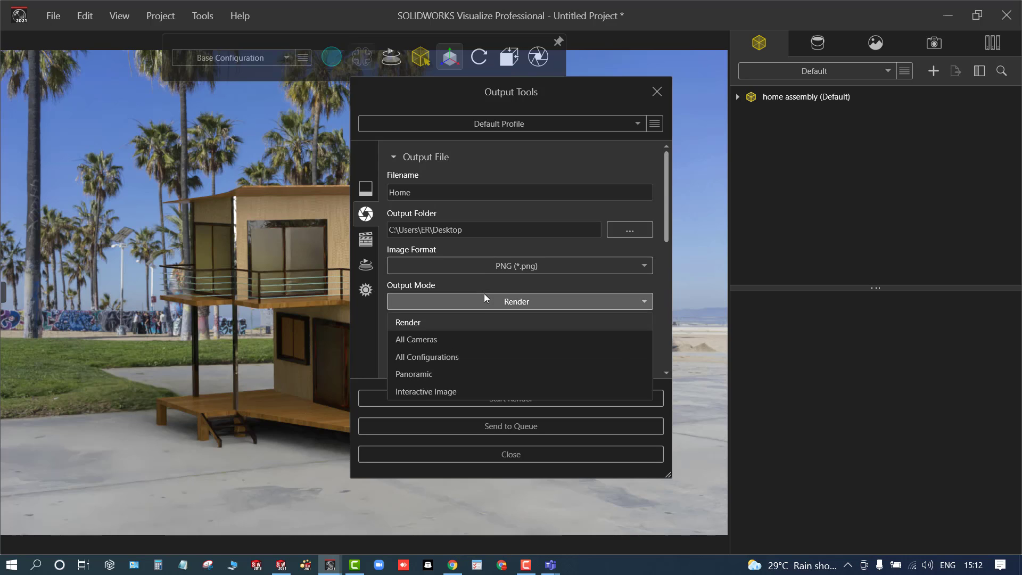
{"action": "left_click", "coordinate": [476, 301]}
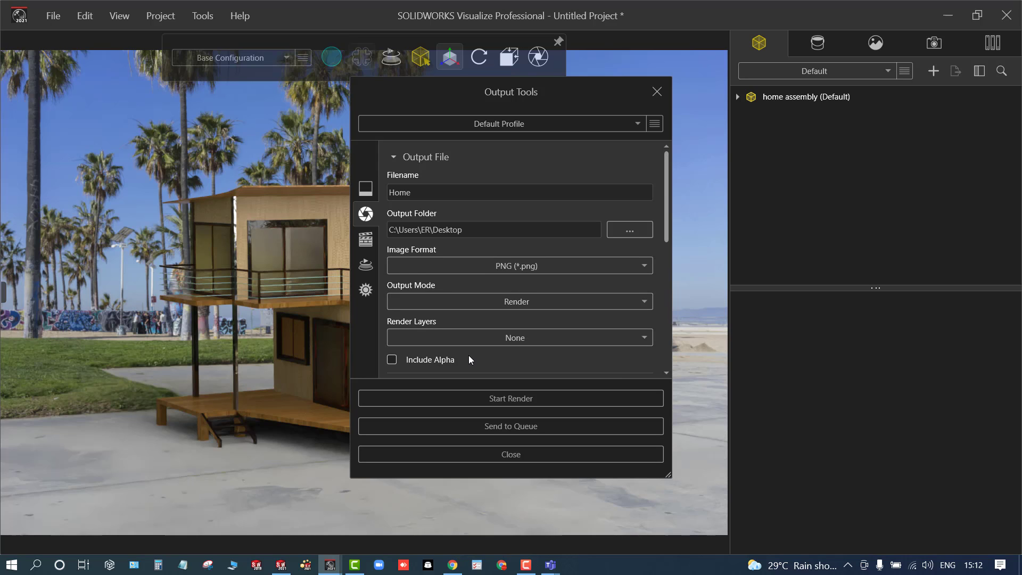
- Keep the Quality render mode, set the render passes to 150 and start the render
{"action": "scroll", "coordinate": [468, 355], "scroll_direction": "down", "scroll_amount": 3}
{"action": "scroll", "coordinate": [468, 355], "scroll_direction": "down", "scroll_amount": 4}
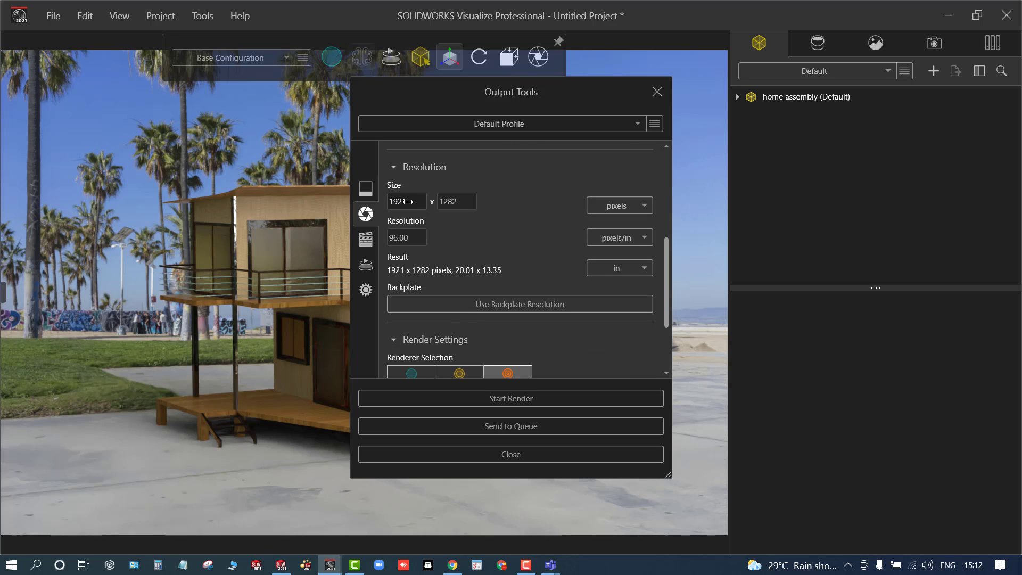
{"action": "scroll", "coordinate": [452, 289], "scroll_direction": "down", "scroll_amount": 1}
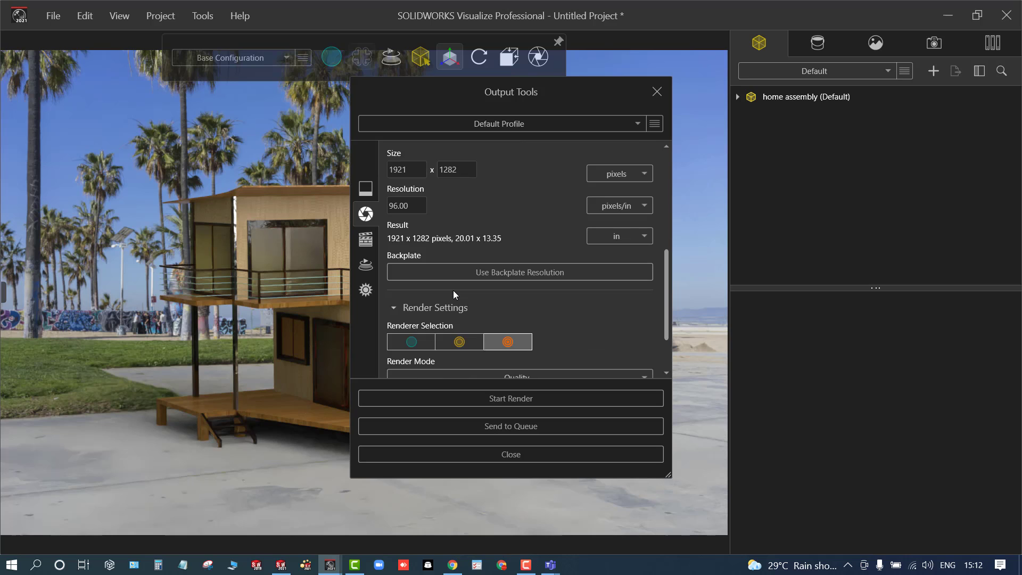
{"action": "scroll", "coordinate": [454, 291], "scroll_direction": "down", "scroll_amount": 1}
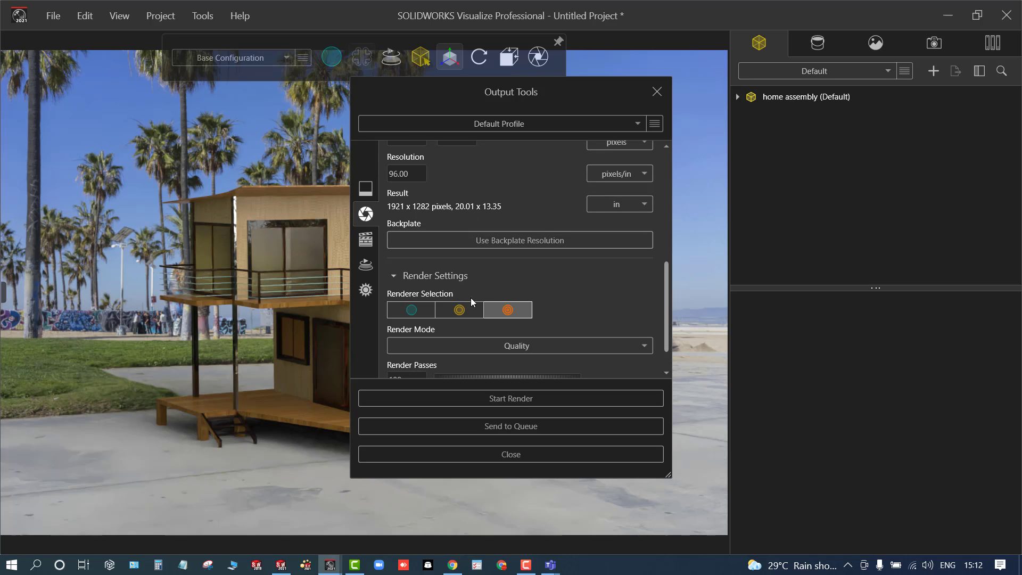
{"action": "scroll", "coordinate": [529, 278], "scroll_direction": "down", "scroll_amount": 1}
{"action": "left_click", "coordinate": [442, 314]}
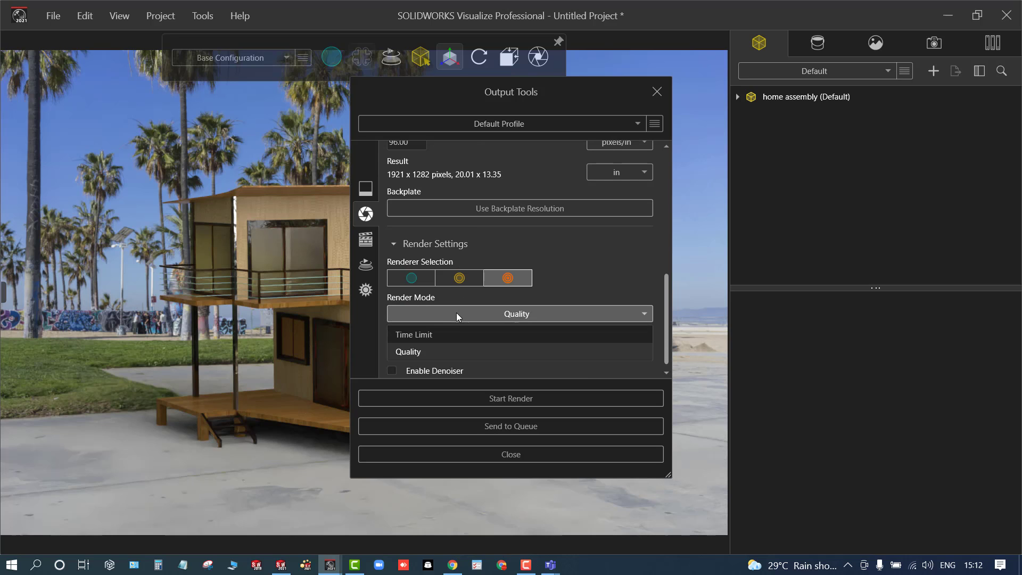
{"action": "left_click", "coordinate": [455, 313]}
{"action": "double_click", "coordinate": [406, 349]}
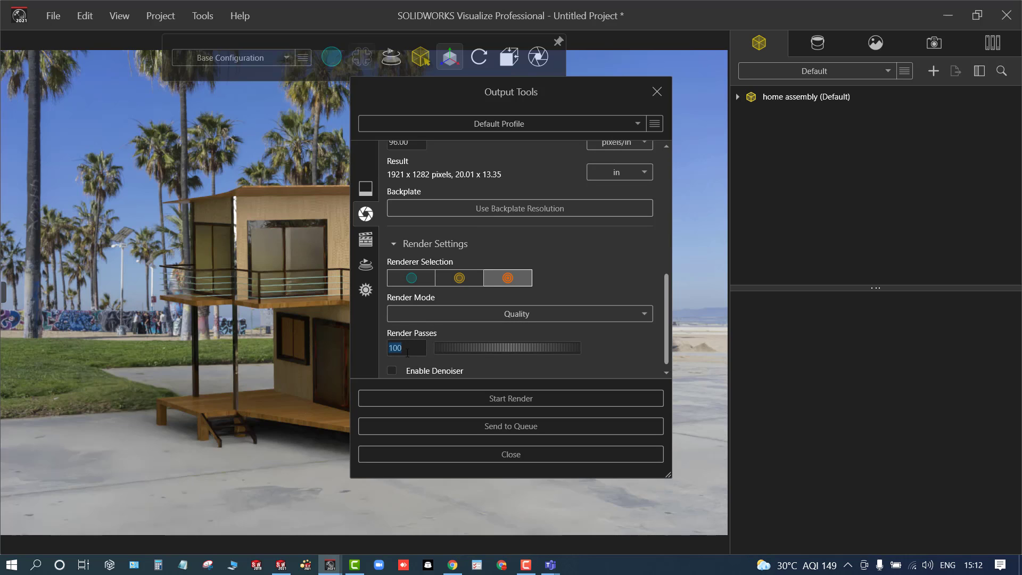
{"action": "type", "text": "150"}
{"action": "scroll", "coordinate": [545, 314], "scroll_direction": "down", "scroll_amount": 1}
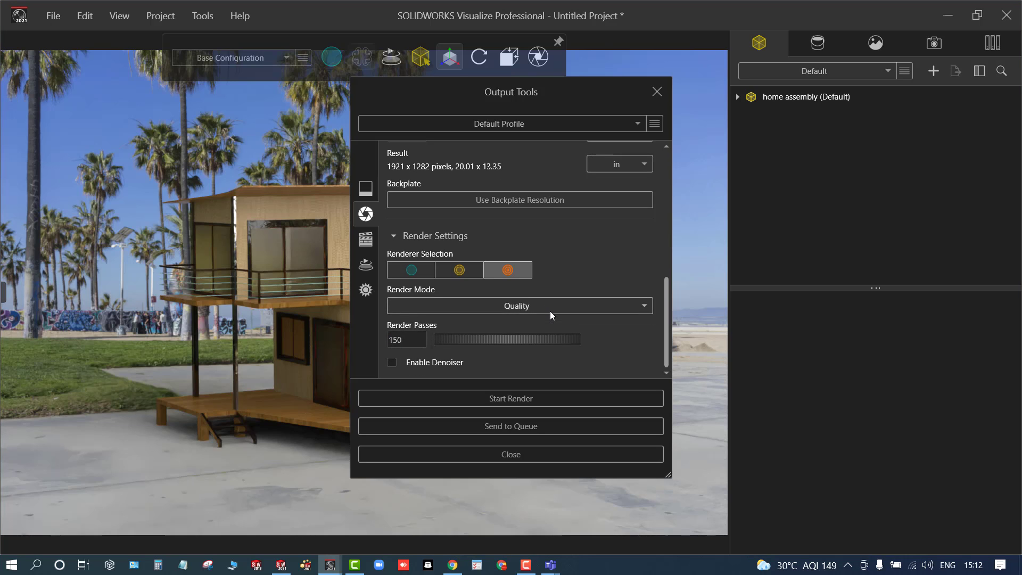
{"action": "left_click", "coordinate": [510, 401]}
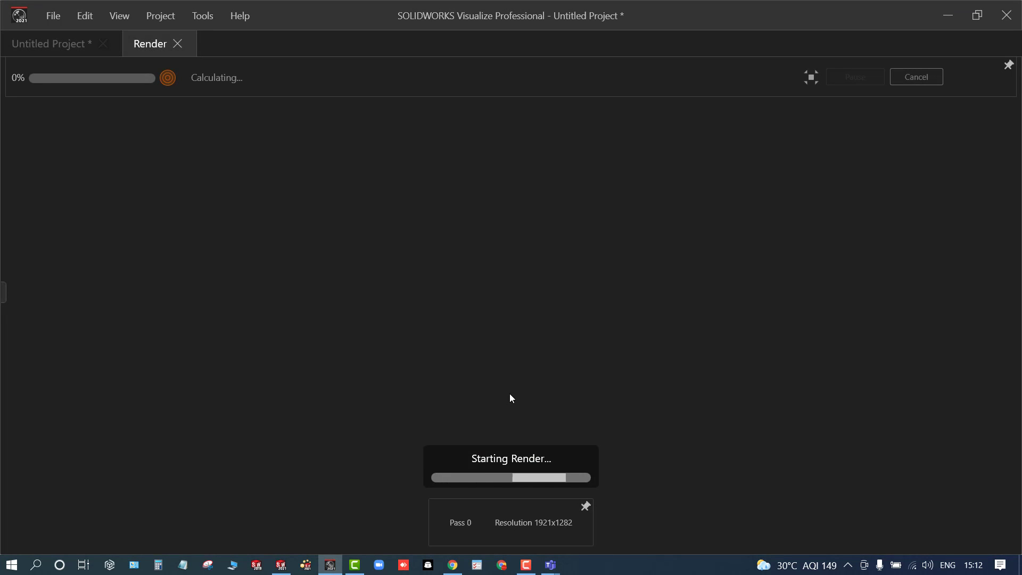